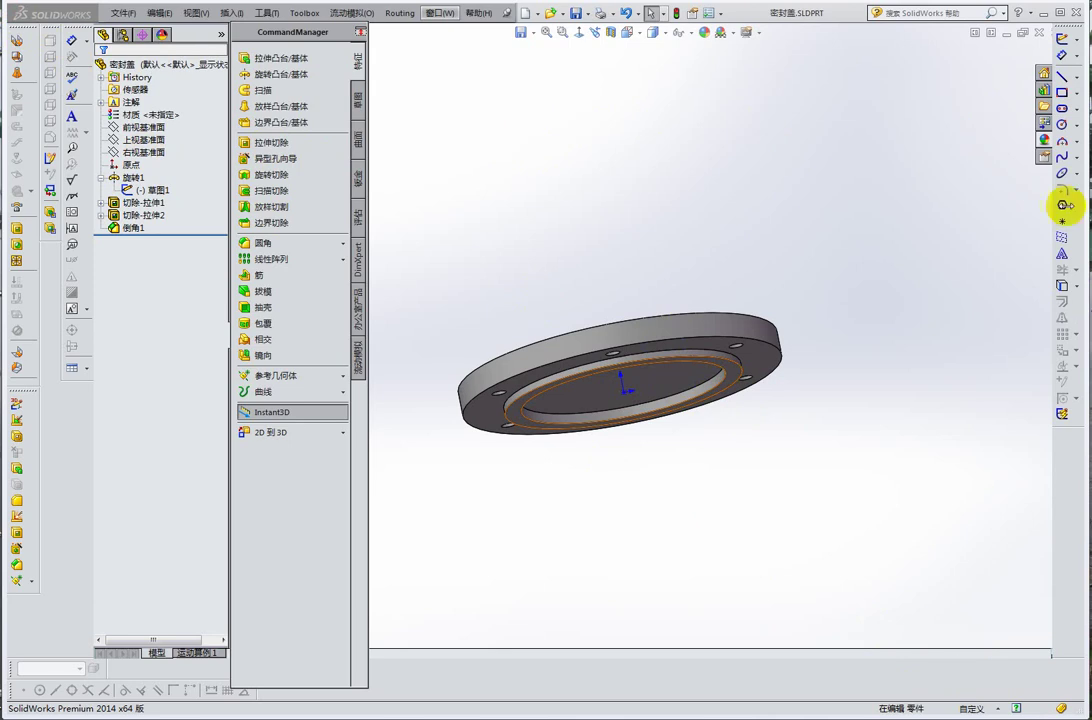
# - Minimize the SolidWorks window holding 密封盖.SLDPRT to uncover the Windows desktop
pyautogui.click(1044, 14)
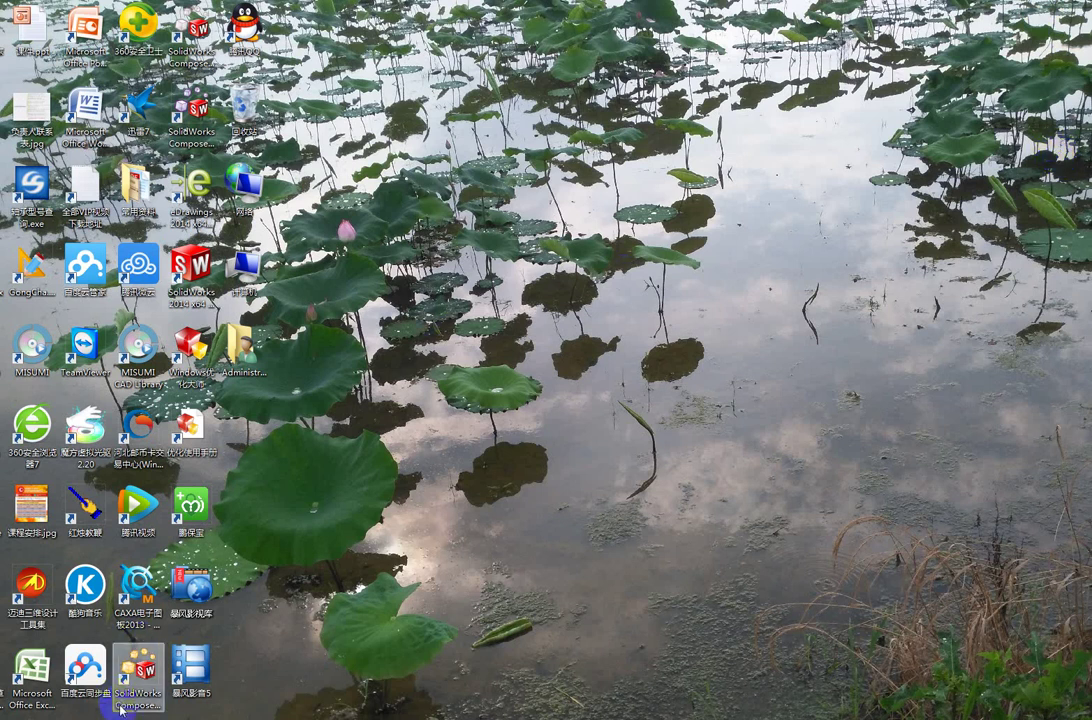
# - Launch Kugou Music from the desktop and browse through the default playlist
pyautogui.doubleClick(85, 585)
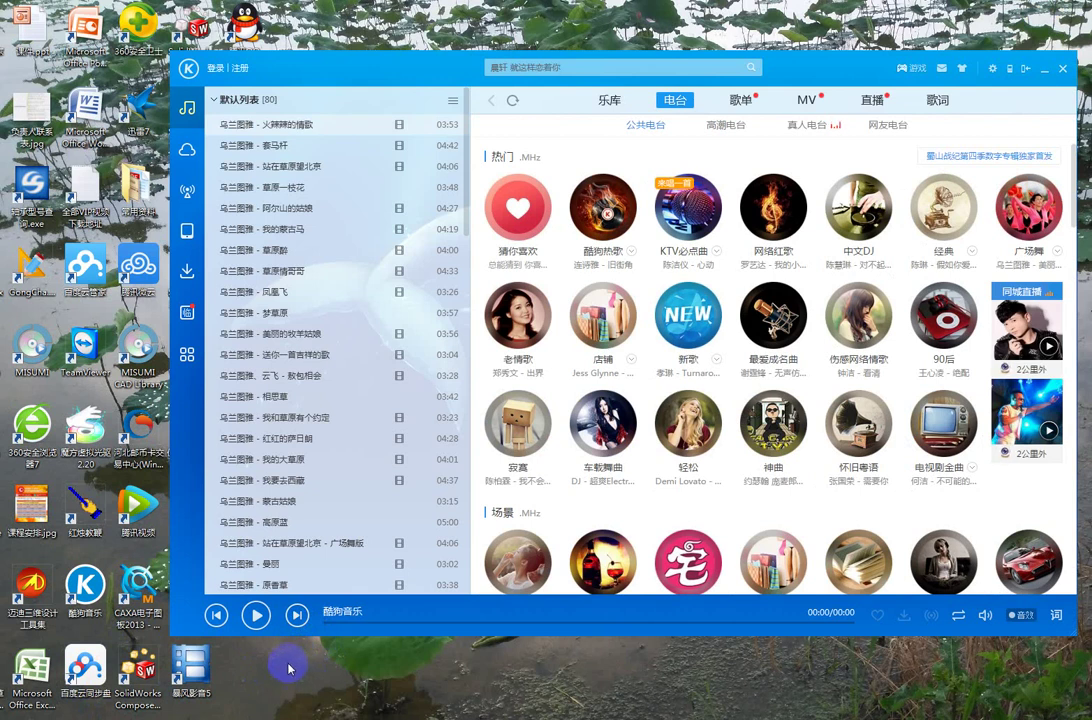
pyautogui.moveTo(330, 438)
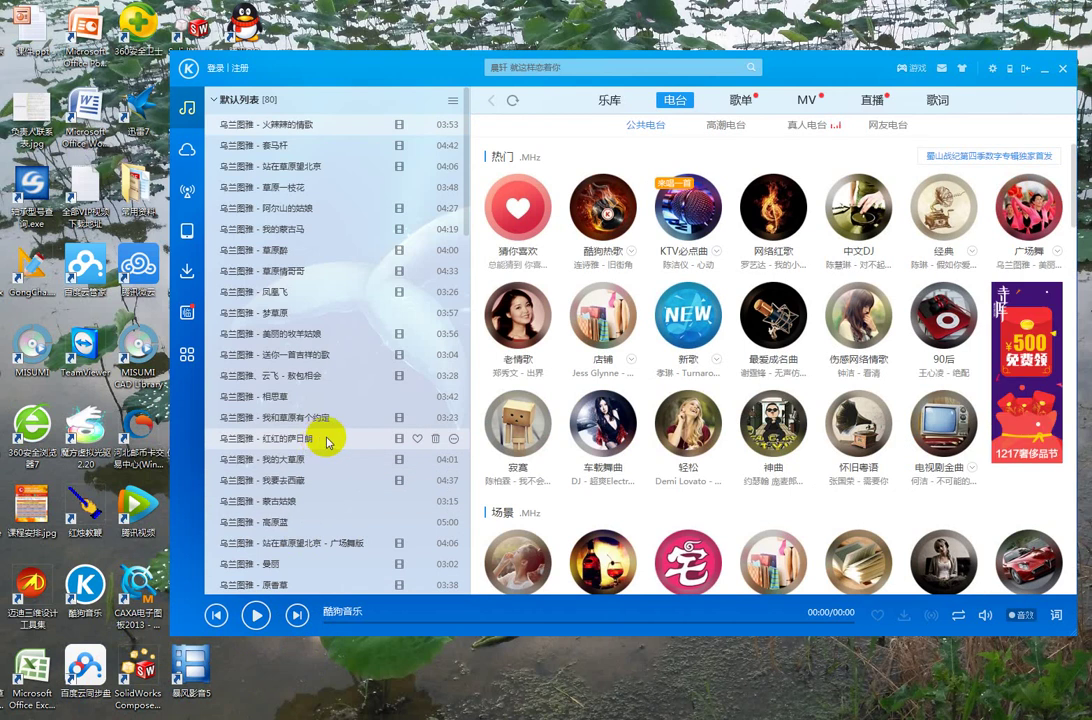
pyautogui.scroll(-3, 327, 441)
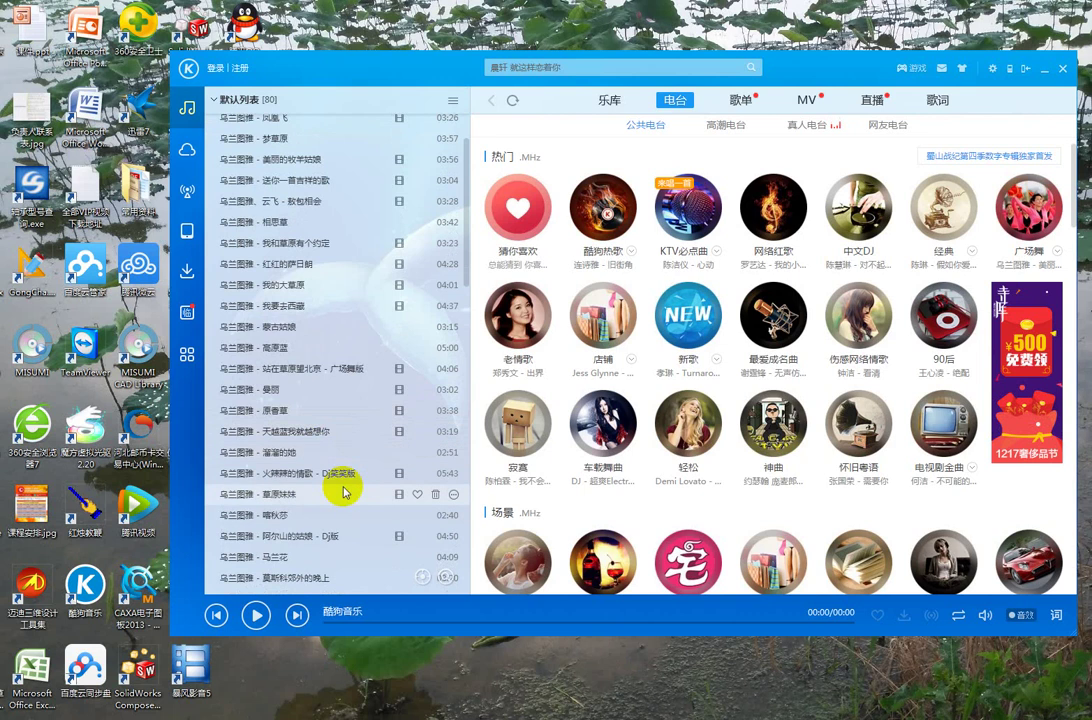
pyautogui.scroll(-3, 345, 470)
pyautogui.scroll(-3, 349, 434)
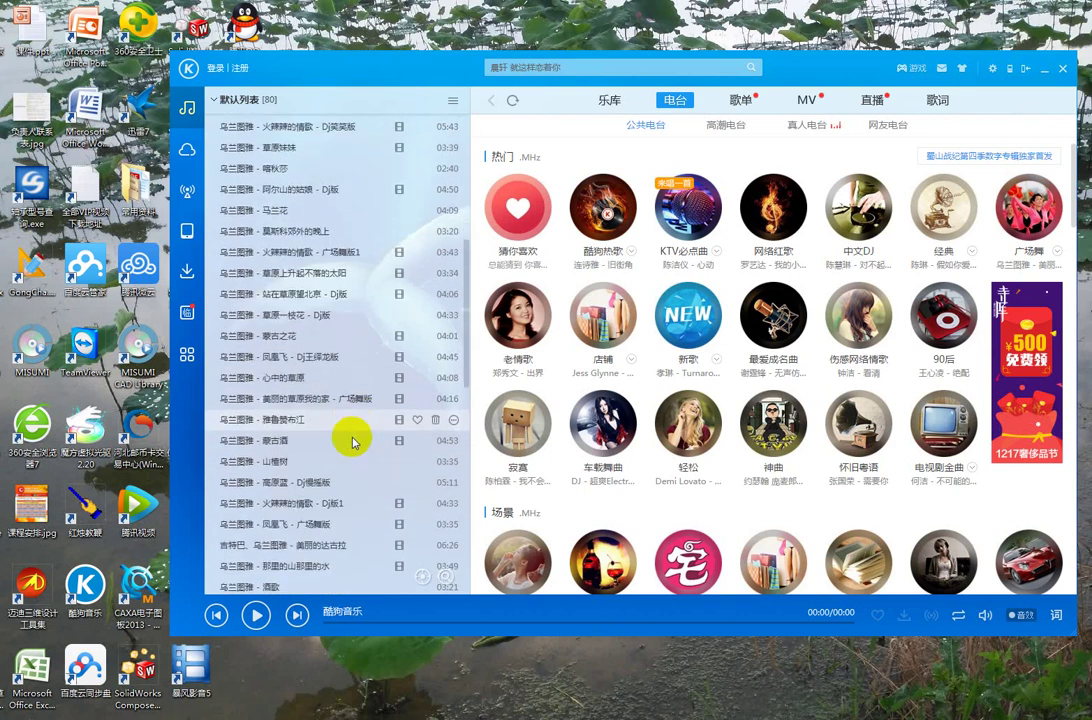
pyautogui.scroll(1, 338, 400)
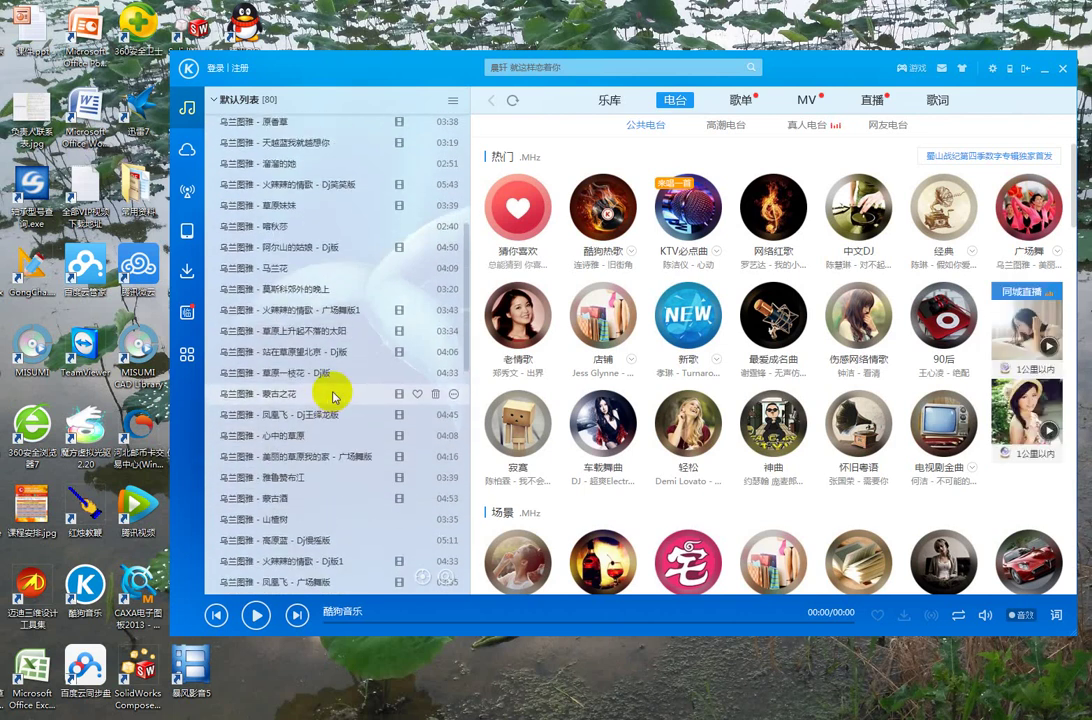
pyautogui.scroll(2, 333, 397)
pyautogui.scroll(1, 333, 397)
pyautogui.scroll(1, 333, 397)
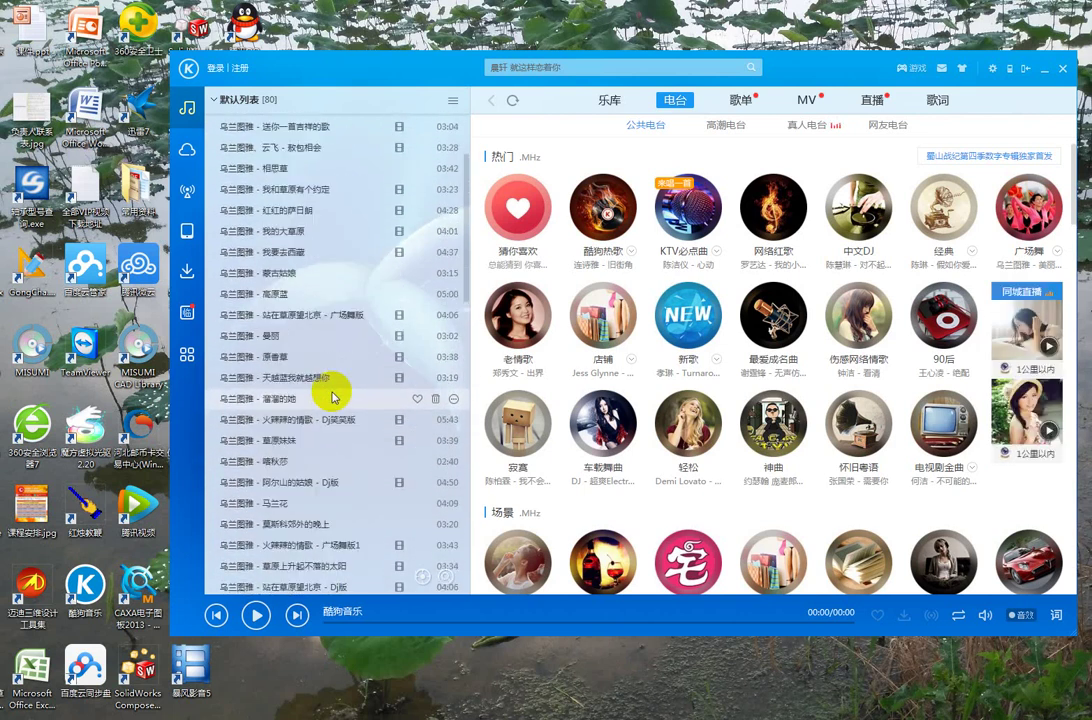
pyautogui.scroll(2, 335, 395)
pyautogui.scroll(2, 340, 382)
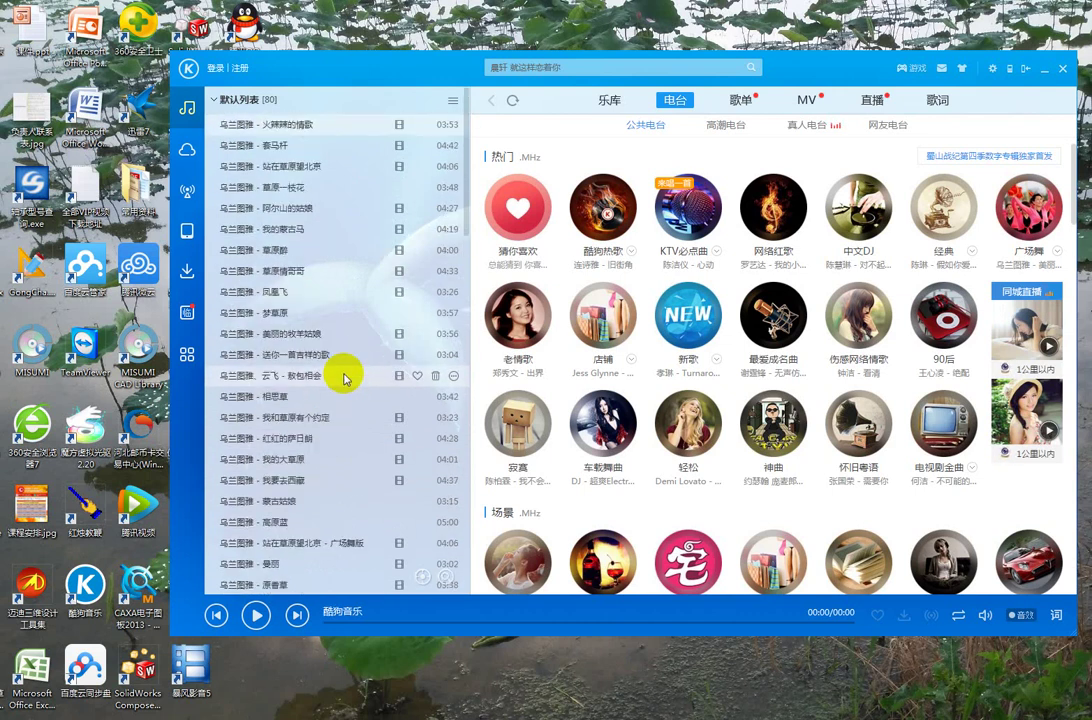
# - Play 乌兰图雅 - 凤凰飞 - 广场舞版 and minimize the player while it keeps playing
pyautogui.scroll(-3, 345, 366)
pyautogui.scroll(-2, 348, 340)
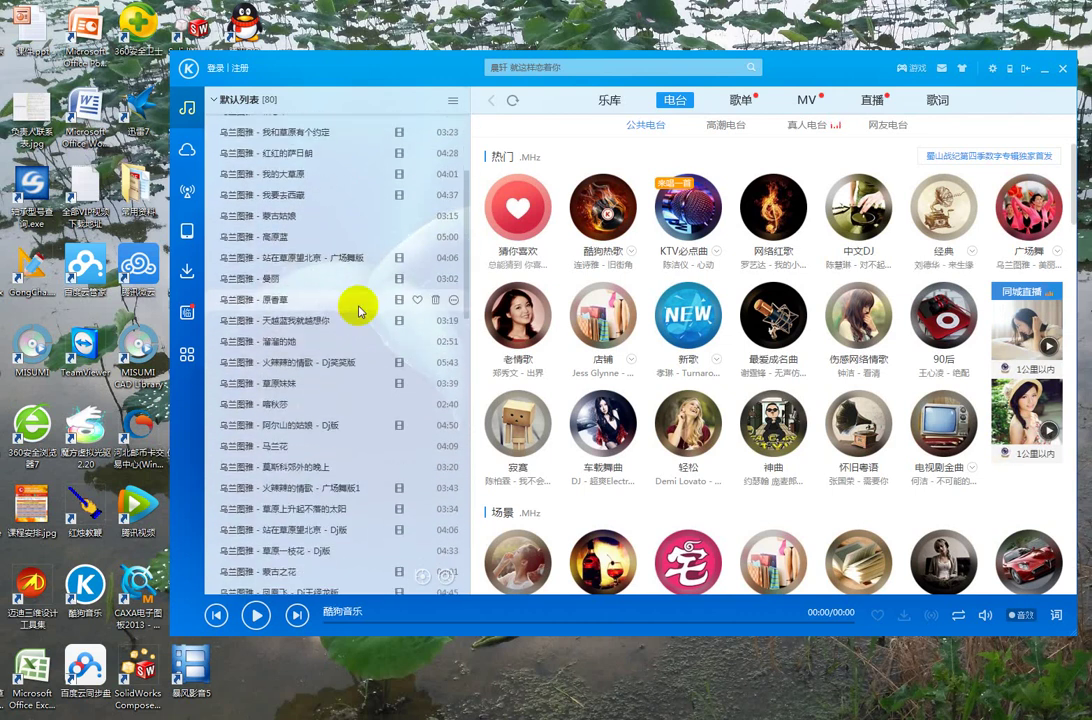
pyautogui.scroll(-1, 360, 380)
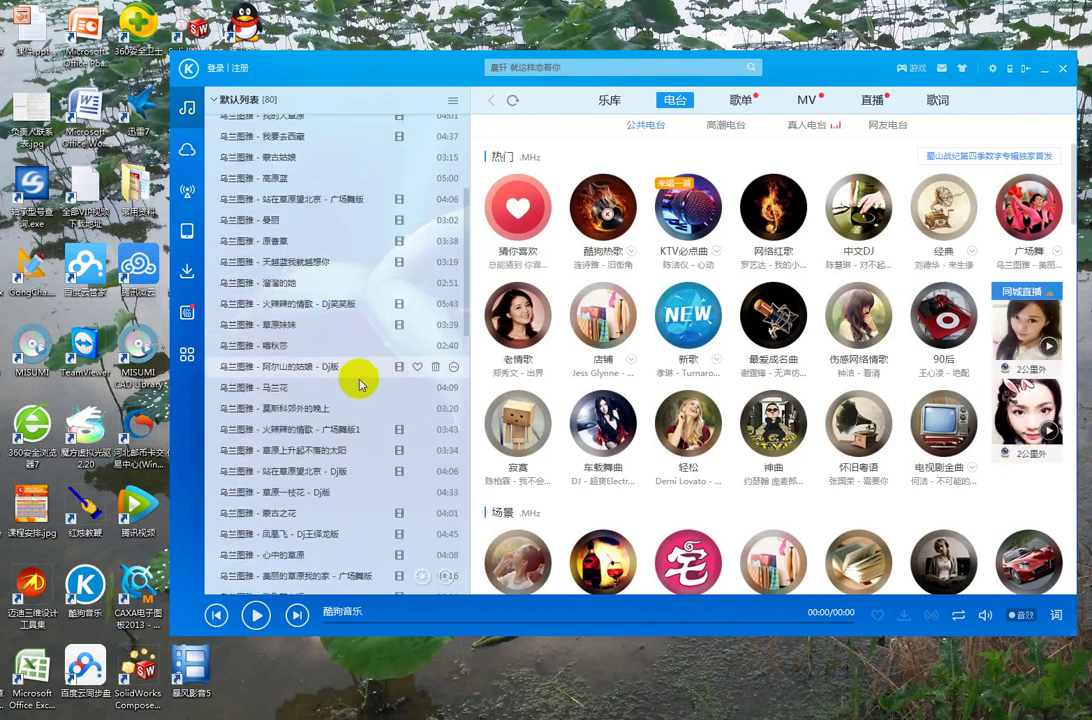
pyautogui.scroll(-1, 356, 388)
pyautogui.scroll(-1, 355, 410)
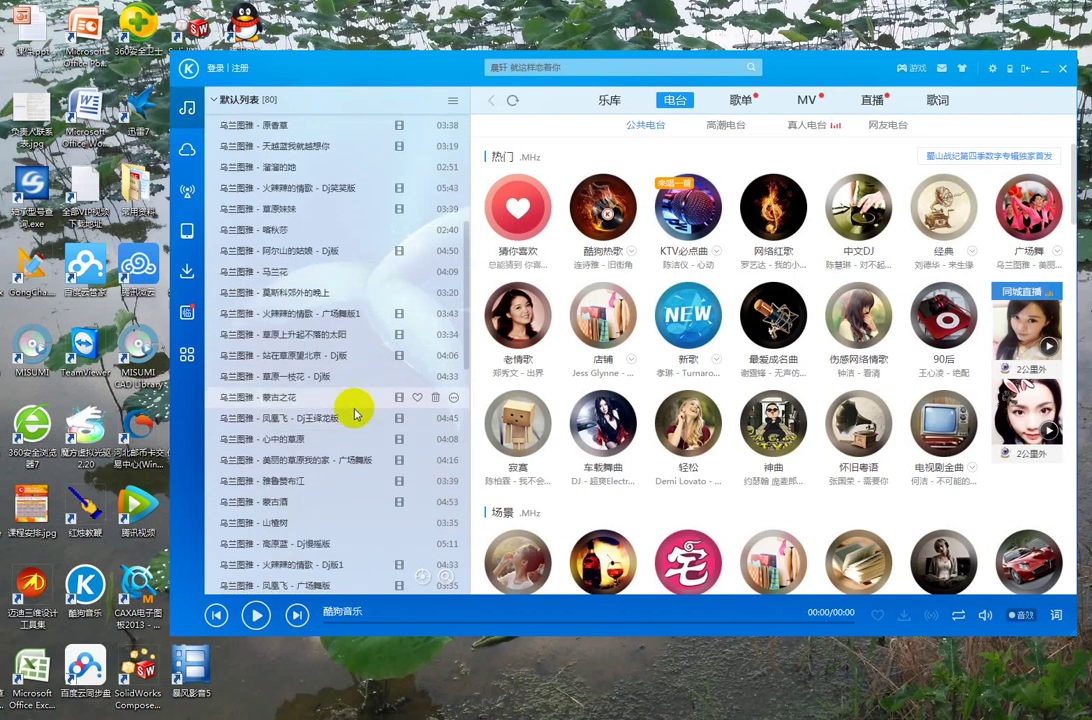
pyautogui.scroll(-1, 355, 413)
pyautogui.scroll(-1, 341, 435)
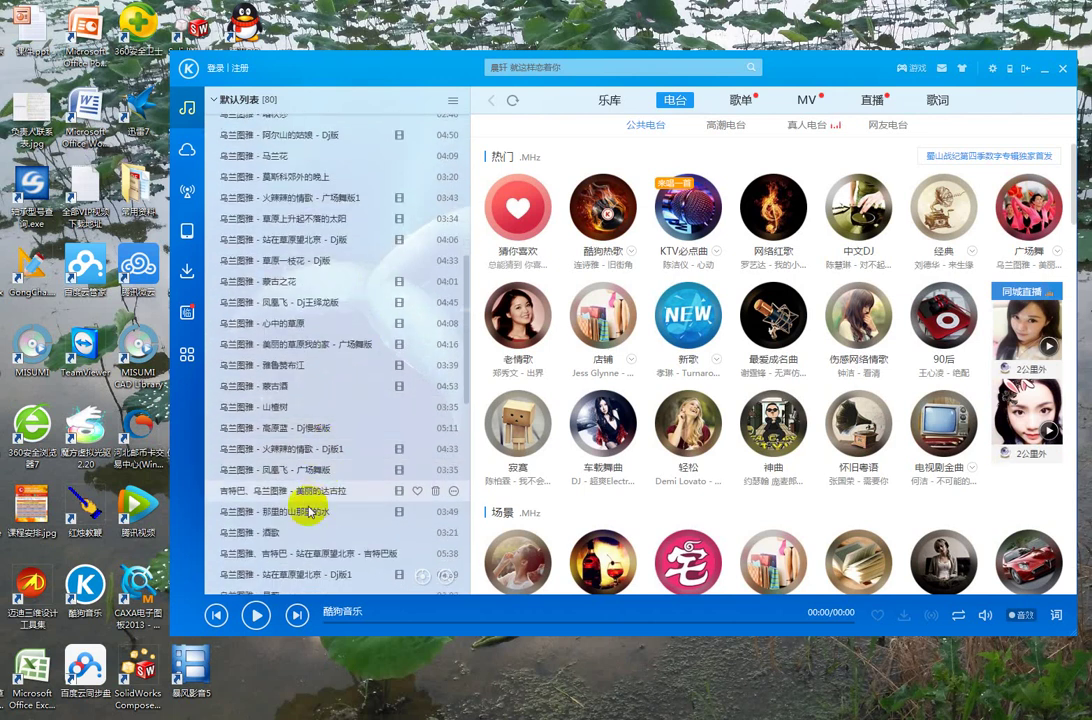
pyautogui.doubleClick(334, 469)
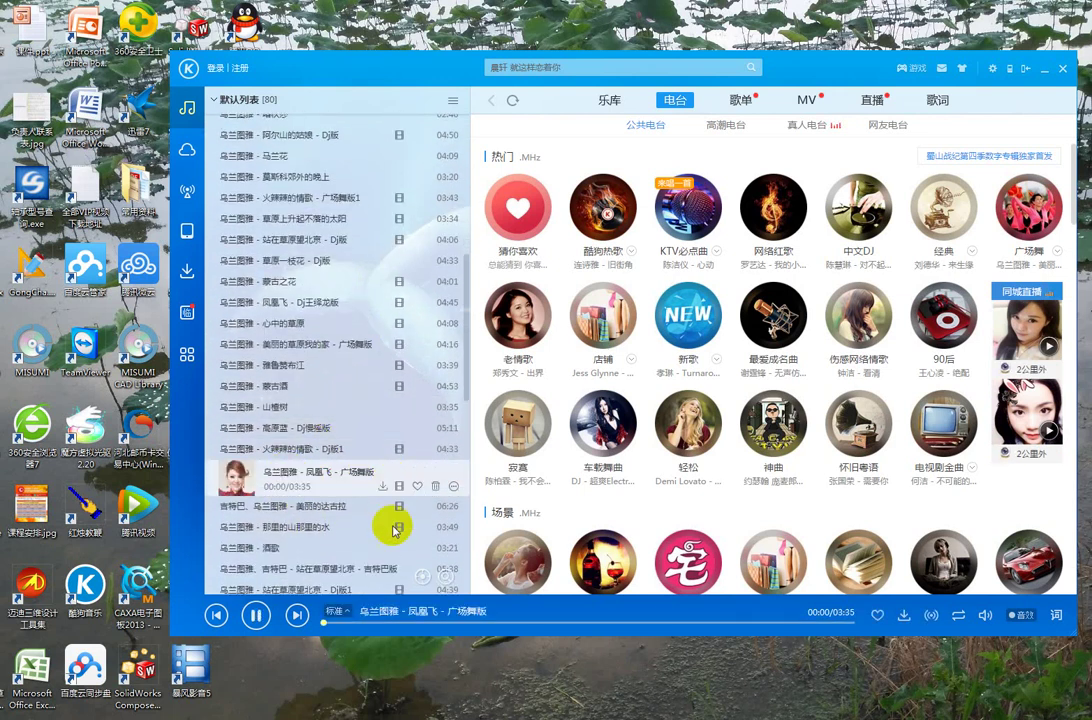
pyautogui.click(1049, 70)
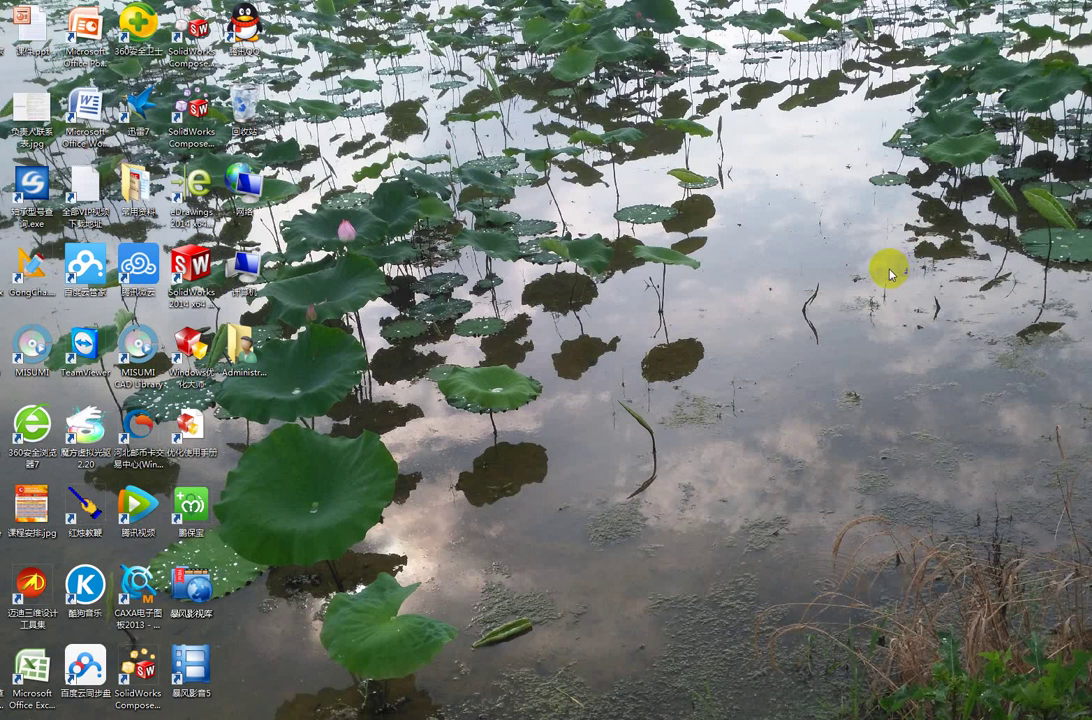
pyautogui.click(495, 335)
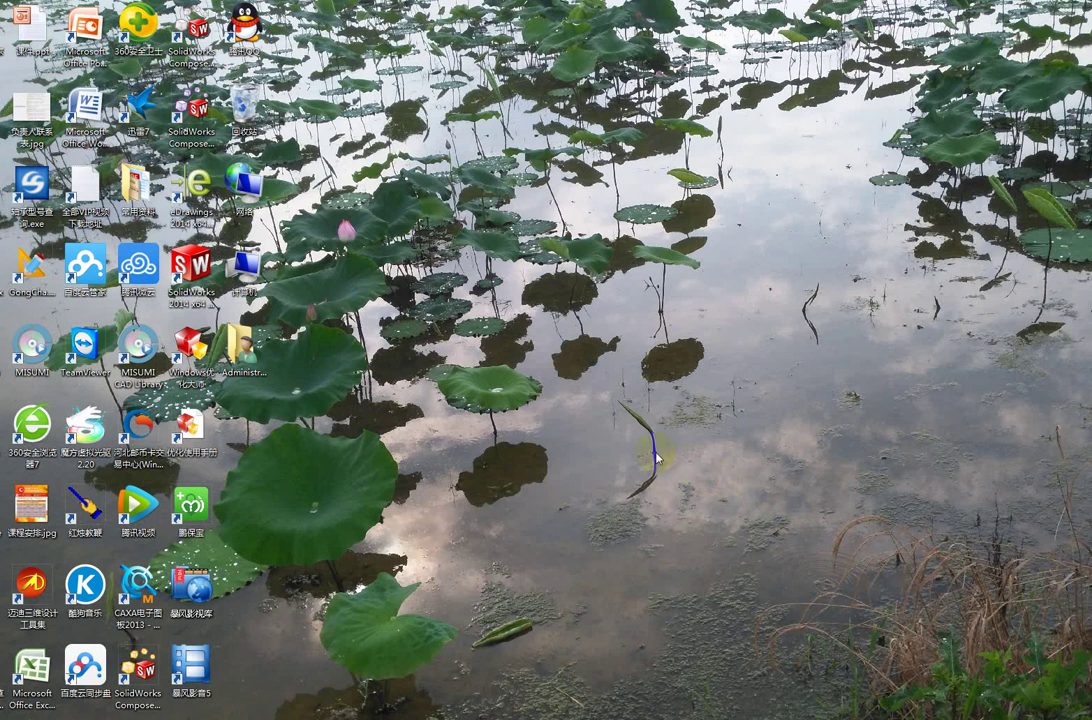
pyautogui.moveTo(655, 445); pyautogui.dragTo(630, 497)
pyautogui.click(757, 524)
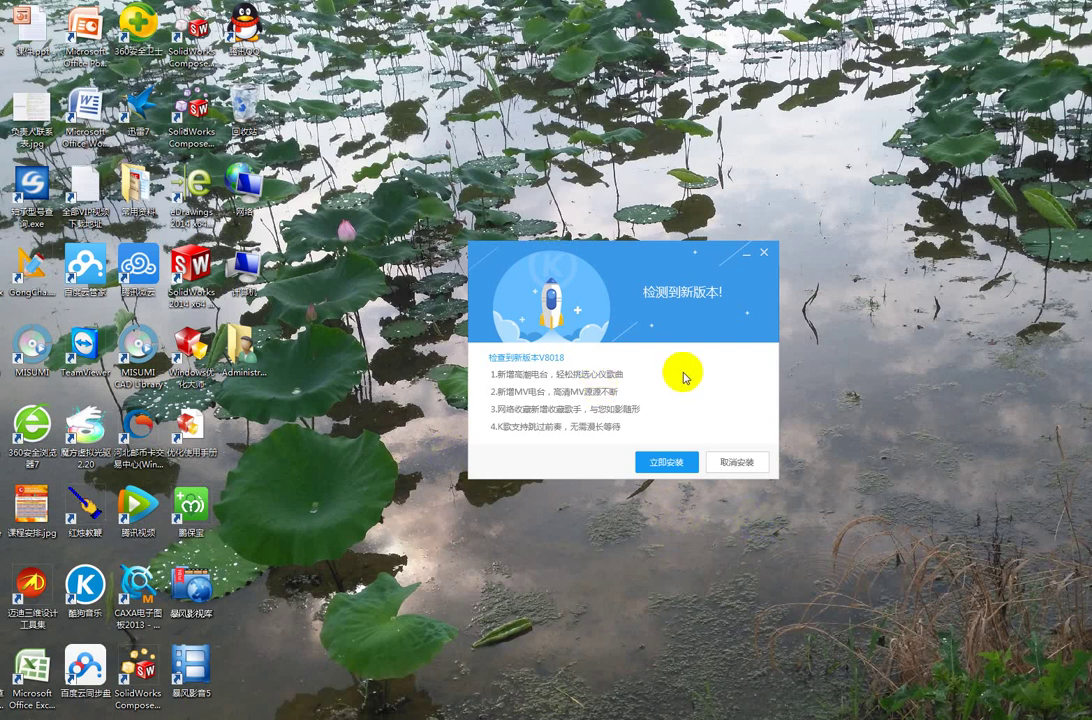
pyautogui.click(762, 252)
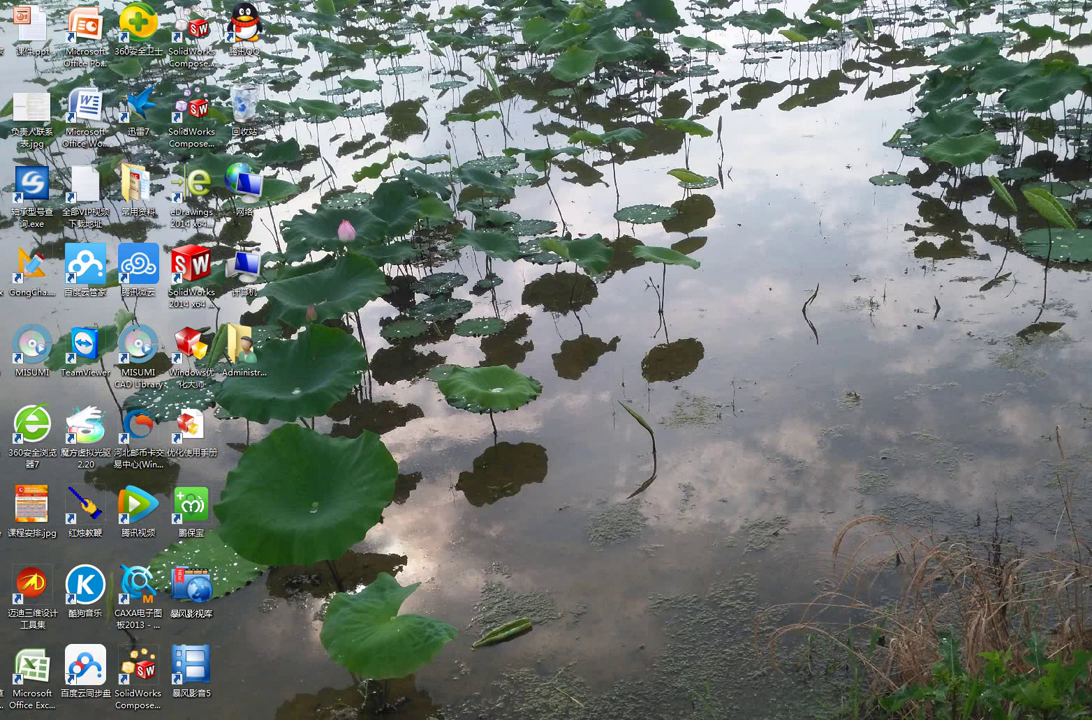
# - Return to the 密封盖.SLDPRT window and orbit the flange to face it front-on
pyautogui.click(855, 263)
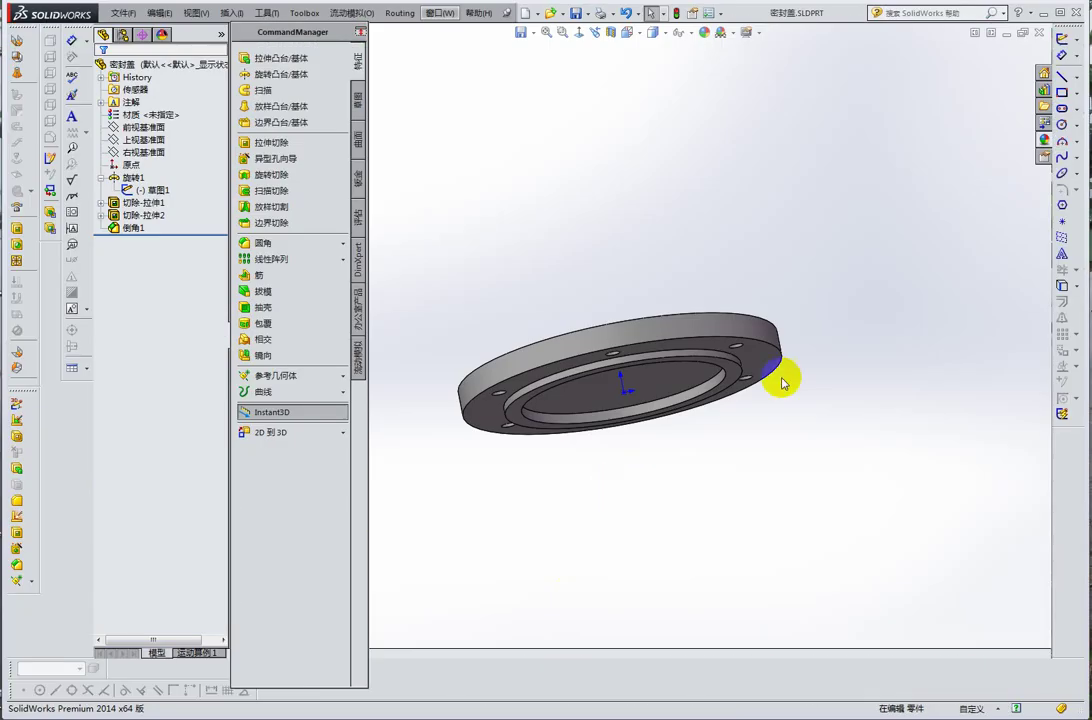
pyautogui.moveTo(782, 383)
pyautogui.mouseDown(button='middle')
pyautogui.moveTo(780, 396)
pyautogui.moveTo(745, 400)
pyautogui.mouseUp(button='middle')
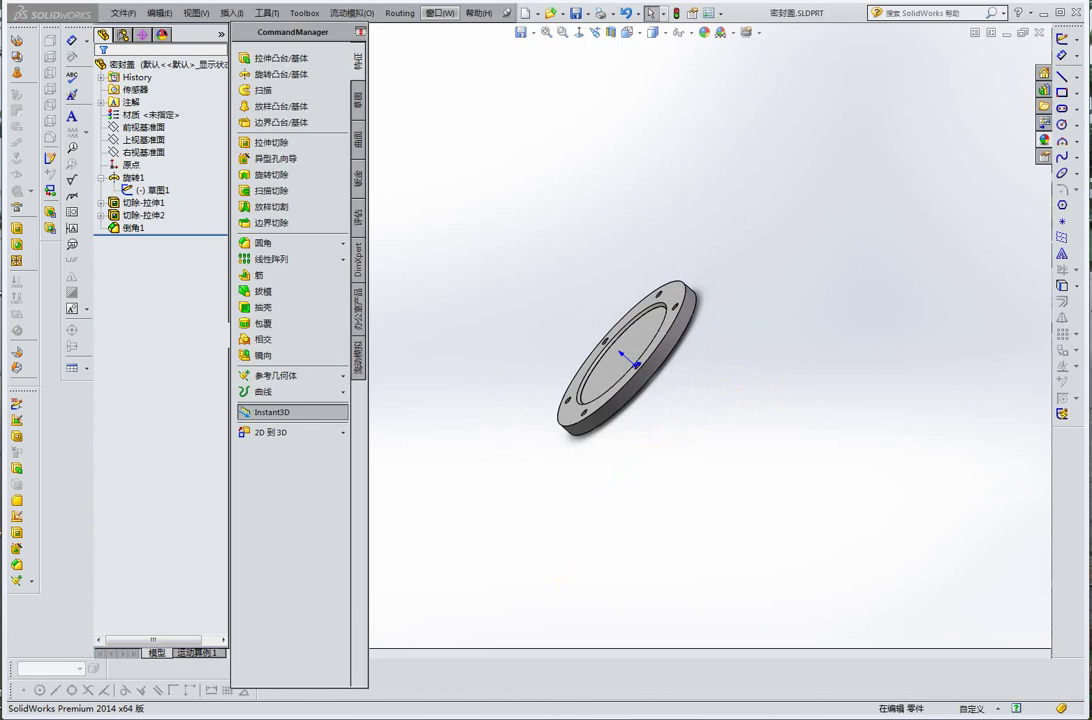
# - Orbit the 密封盖 flange between face-on and edge-on angles to show its front face
pyautogui.moveTo(609, 334); pyautogui.dragTo(660, 347, button='middle')
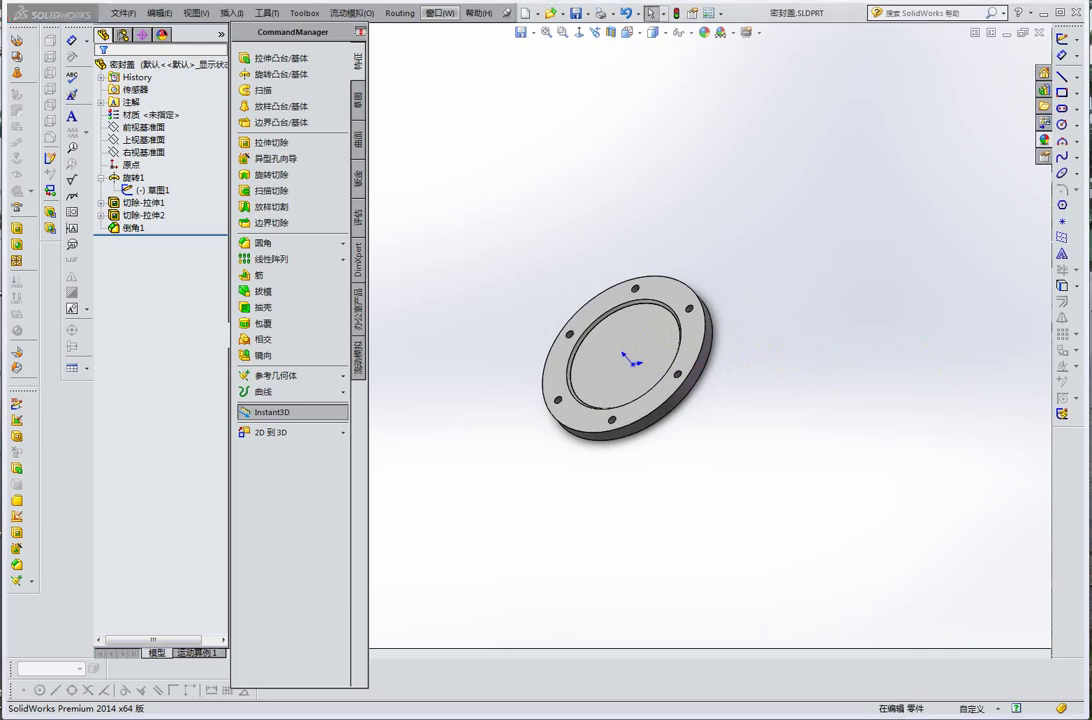
pyautogui.moveTo(582, 323); pyautogui.dragTo(1060, 440, button='middle')
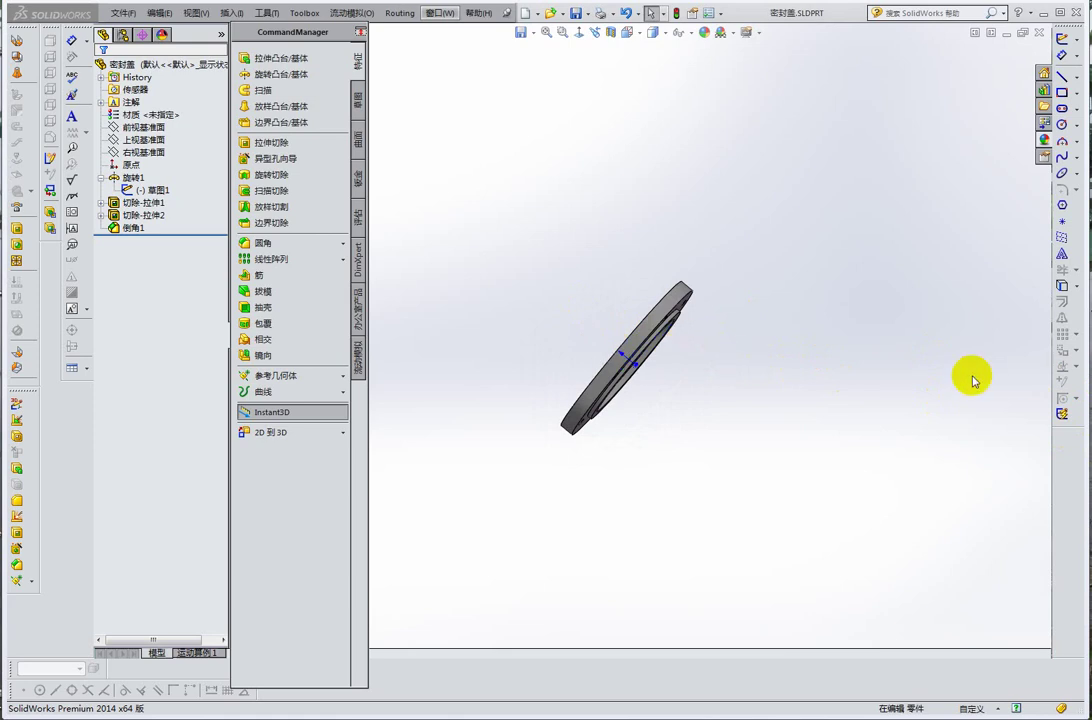
pyautogui.moveTo(775, 366)
pyautogui.mouseDown(button='middle')
pyautogui.moveTo(809, 381)
pyautogui.moveTo(709, 329)
pyautogui.moveTo(731, 358)
pyautogui.mouseUp(button='middle')
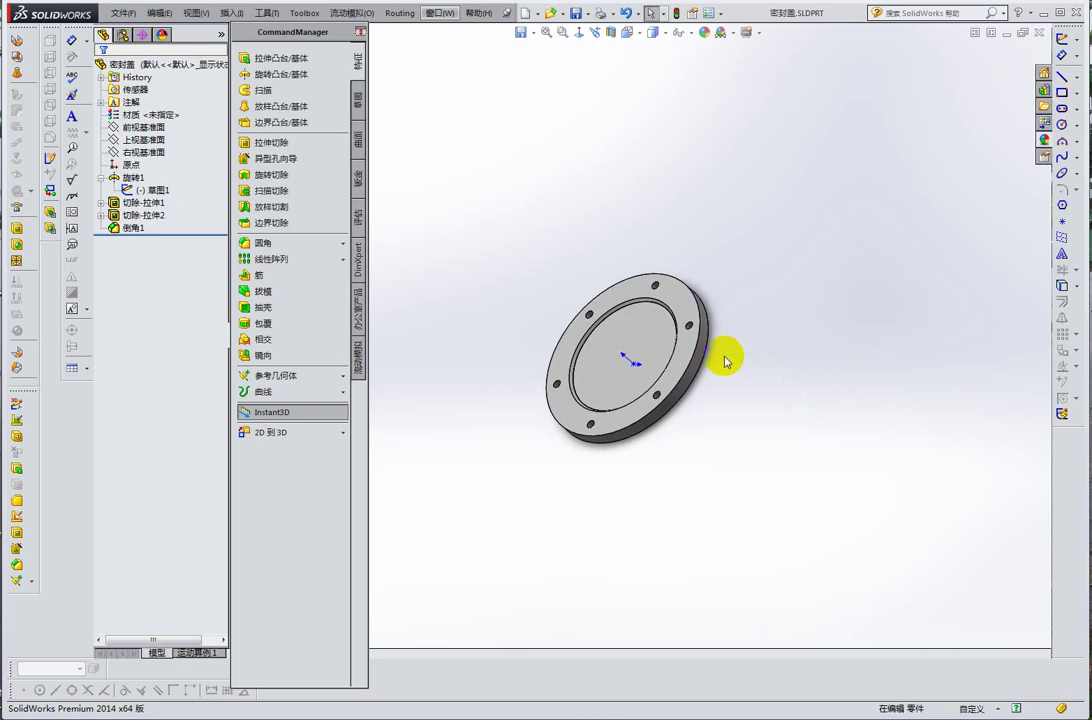
pyautogui.moveTo(728, 358)
pyautogui.mouseDown(button='middle')
pyautogui.moveTo(636, 312)
pyautogui.moveTo(663, 253)
pyautogui.moveTo(631, 268)
pyautogui.moveTo(687, 339)
pyautogui.moveTo(698, 298)
pyautogui.moveTo(663, 358)
pyautogui.moveTo(683, 370)
pyautogui.moveTo(731, 327)
pyautogui.mouseUp(button='middle')
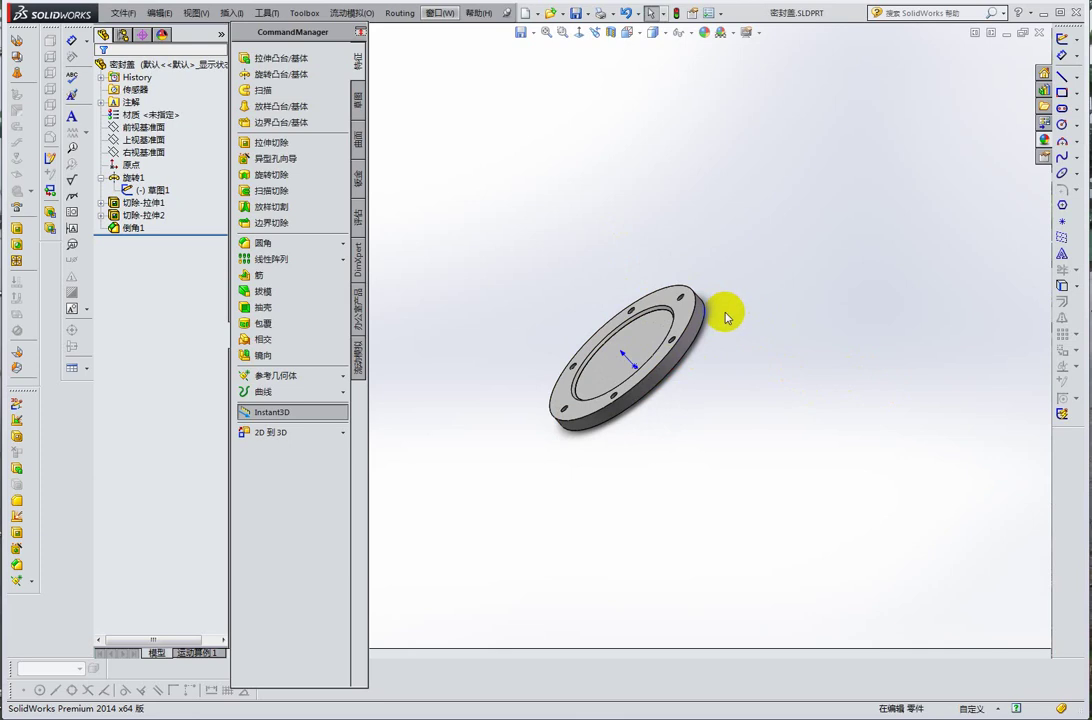
pyautogui.moveTo(731, 285); pyautogui.dragTo(704, 237, button='middle')
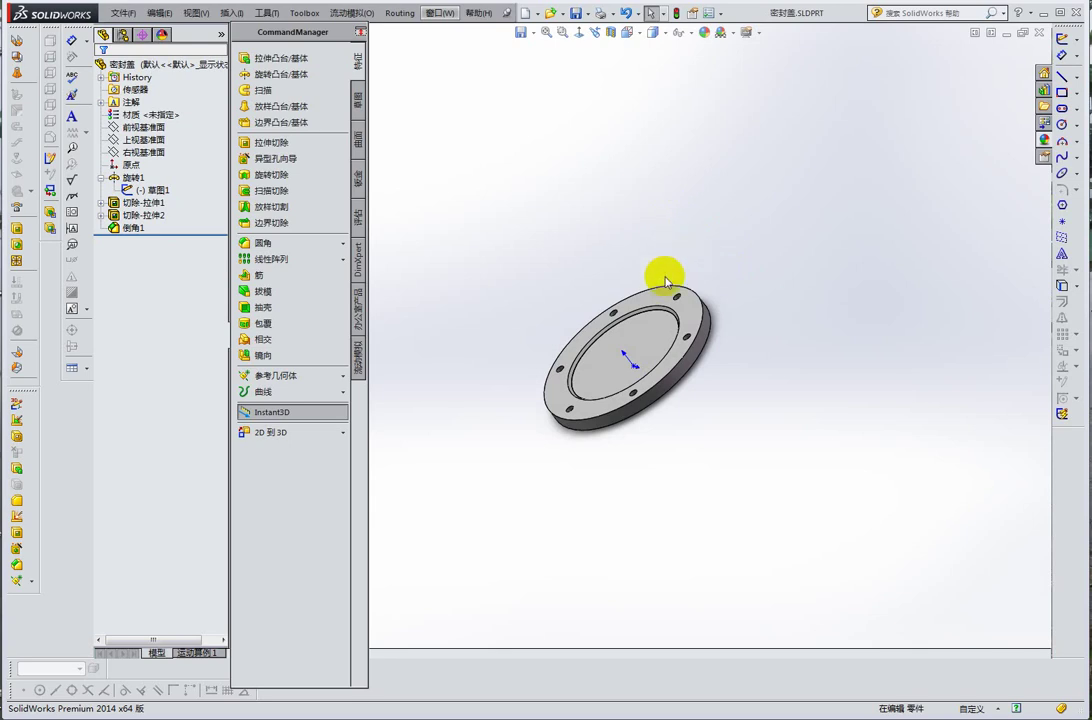
pyautogui.moveTo(692, 275); pyautogui.dragTo(1007, 353, button='middle')
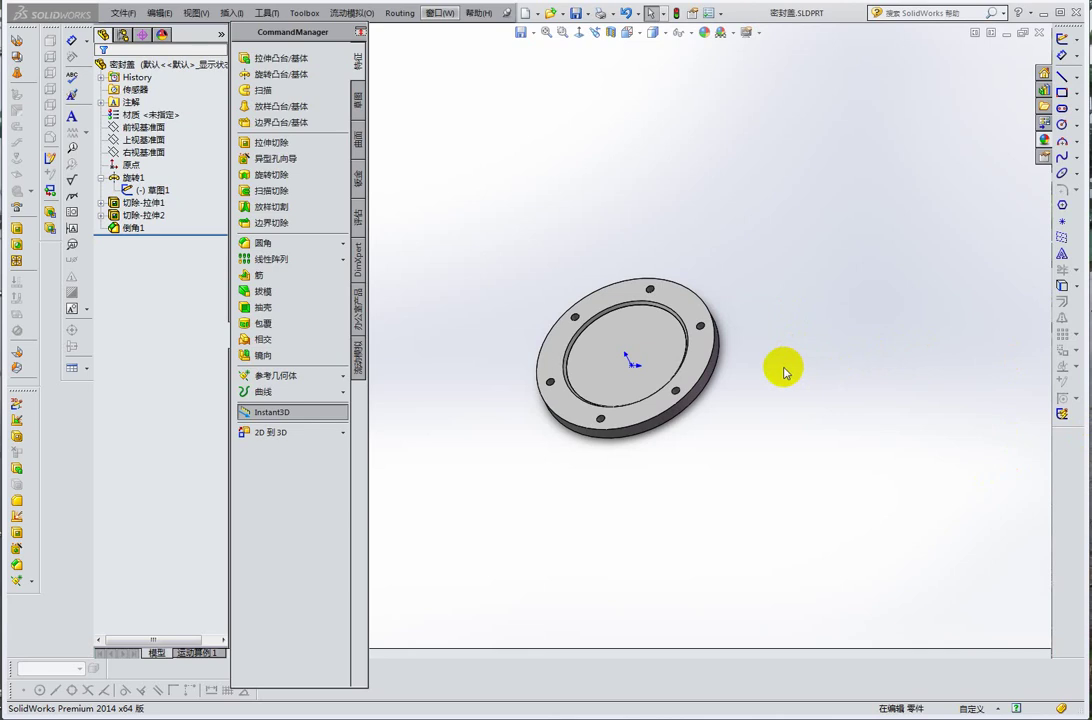
pyautogui.moveTo(688, 370)
pyautogui.mouseDown(button='middle')
pyautogui.moveTo(631, 290)
pyautogui.moveTo(663, 334)
pyautogui.moveTo(709, 361)
pyautogui.moveTo(590, 319)
pyautogui.moveTo(509, 188)
pyautogui.moveTo(509, 285)
pyautogui.moveTo(643, 251)
pyautogui.moveTo(704, 288)
pyautogui.moveTo(646, 292)
pyautogui.moveTo(686, 324)
pyautogui.moveTo(670, 288)
pyautogui.moveTo(626, 288)
pyautogui.moveTo(719, 361)
pyautogui.moveTo(696, 330)
pyautogui.moveTo(834, 358)
pyautogui.moveTo(640, 330)
pyautogui.mouseUp(button='middle')
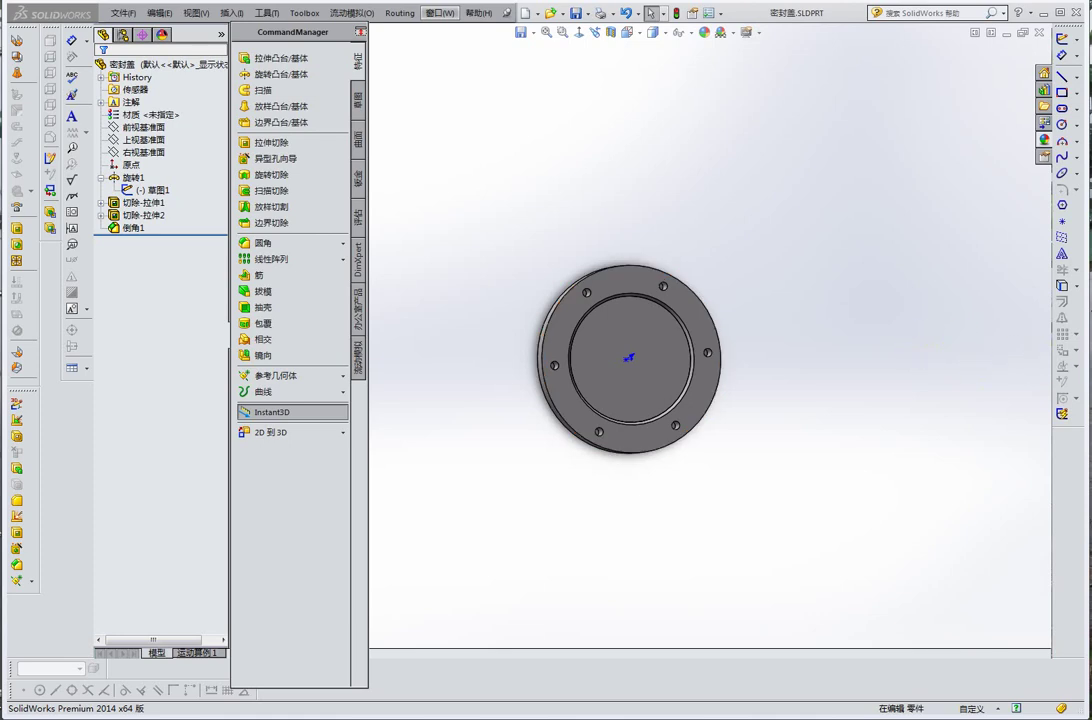
# - Spin the flange through edge-on, oblique and face-on views to check bolt holes and recess
pyautogui.moveTo(705, 298)
pyautogui.mouseDown(button='middle')
pyautogui.moveTo(652, 255)
pyautogui.moveTo(753, 312)
pyautogui.moveTo(658, 305)
pyautogui.mouseUp(button='middle')
pyautogui.scroll(-3, 653, 314)
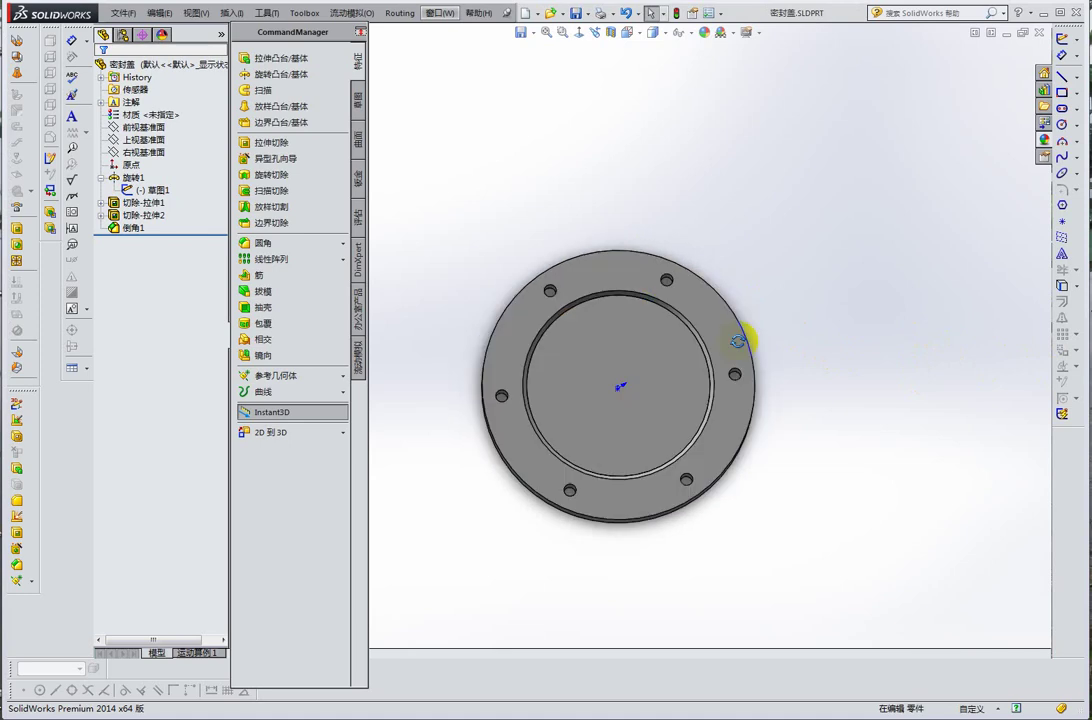
pyautogui.moveTo(738, 341)
pyautogui.mouseDown(button='middle')
pyautogui.moveTo(629, 312)
pyautogui.moveTo(882, 361)
pyautogui.moveTo(629, 385)
pyautogui.moveTo(665, 345)
pyautogui.mouseUp(button='middle')
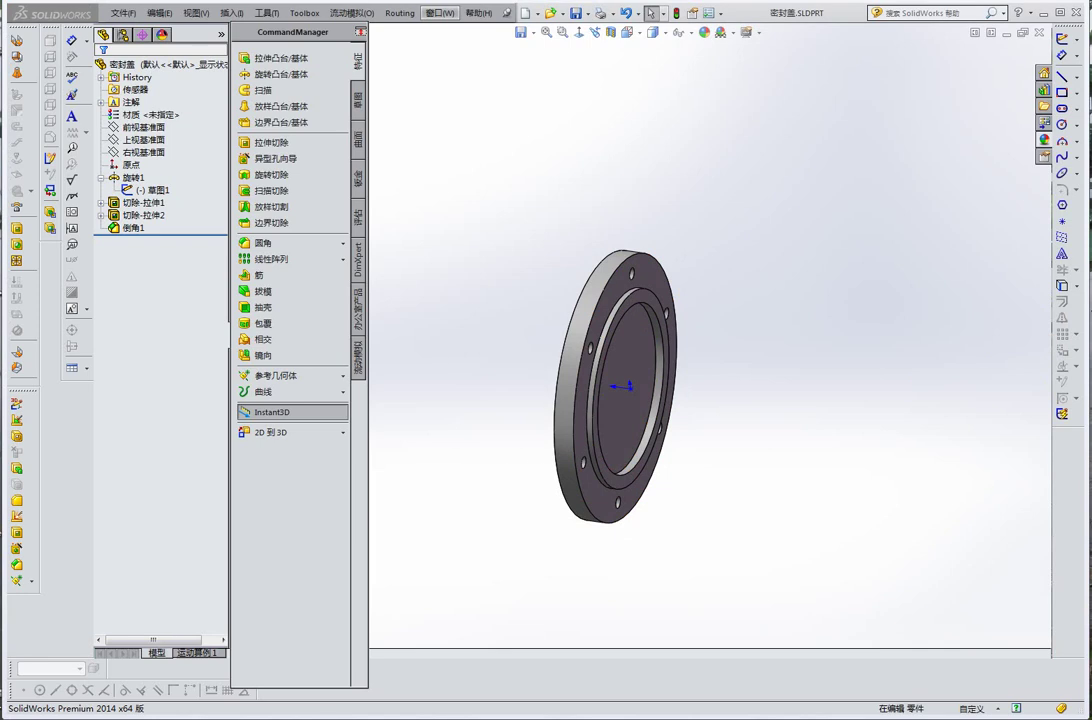
pyautogui.moveTo(714, 310); pyautogui.dragTo(865, 295, button='middle')
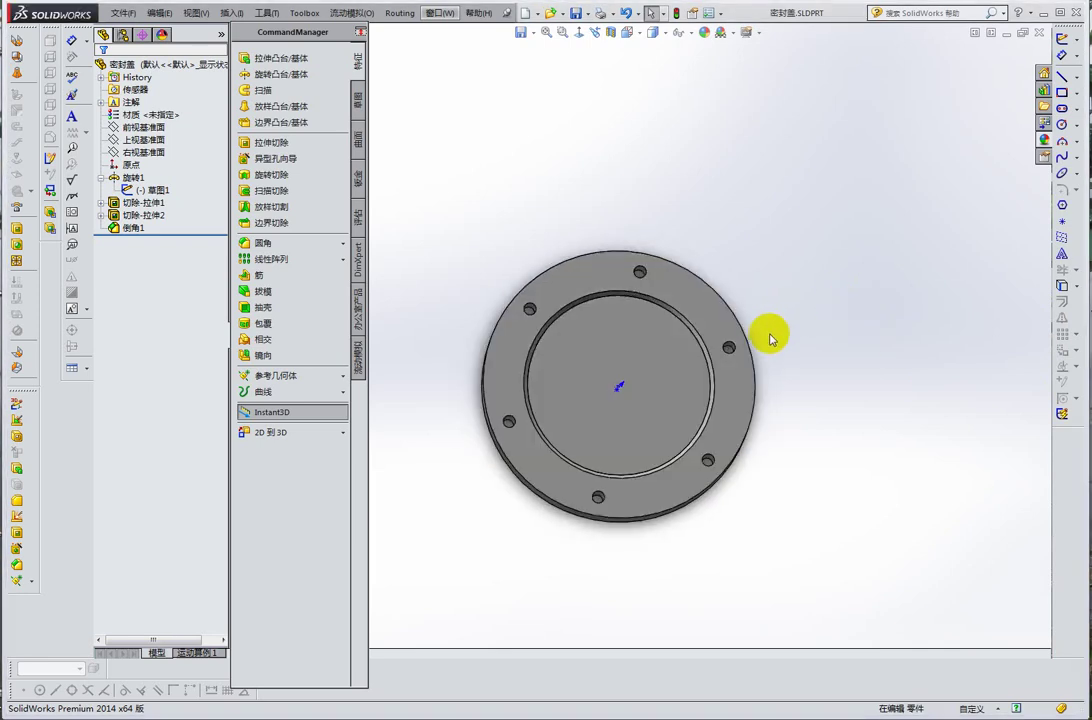
pyautogui.moveTo(770, 338)
pyautogui.mouseDown(button='middle')
pyautogui.moveTo(597, 224)
pyautogui.moveTo(824, 310)
pyautogui.mouseUp(button='middle')
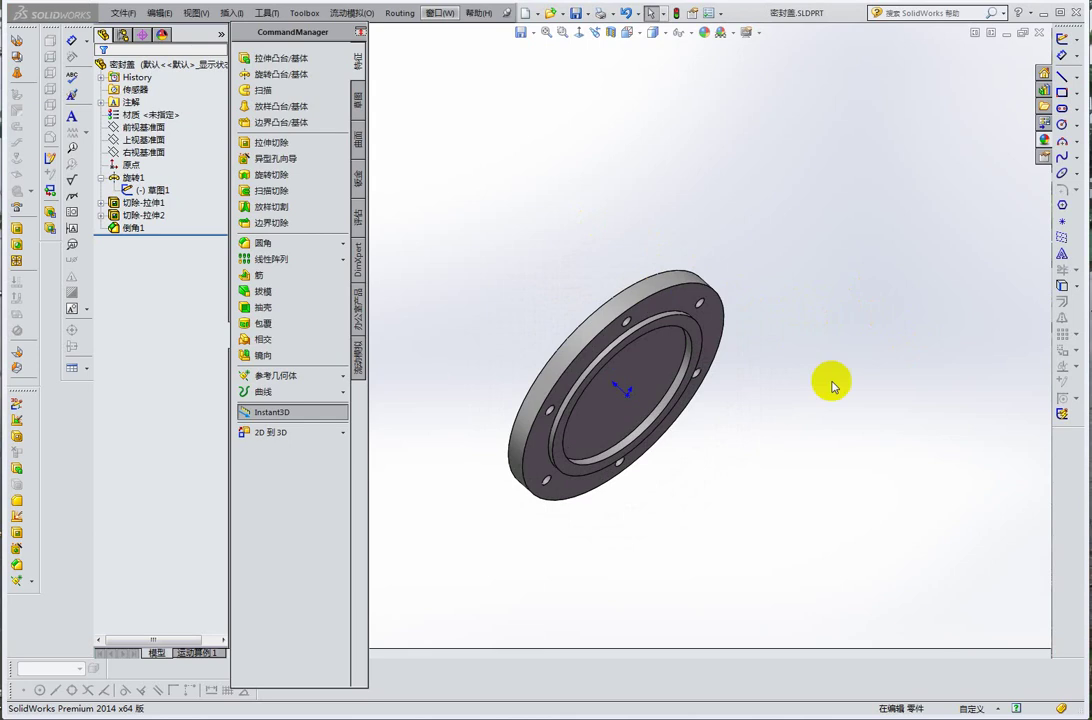
pyautogui.moveTo(758, 359)
pyautogui.mouseDown(button='middle')
pyautogui.moveTo(846, 364)
pyautogui.moveTo(713, 365)
pyautogui.mouseUp(button='middle')
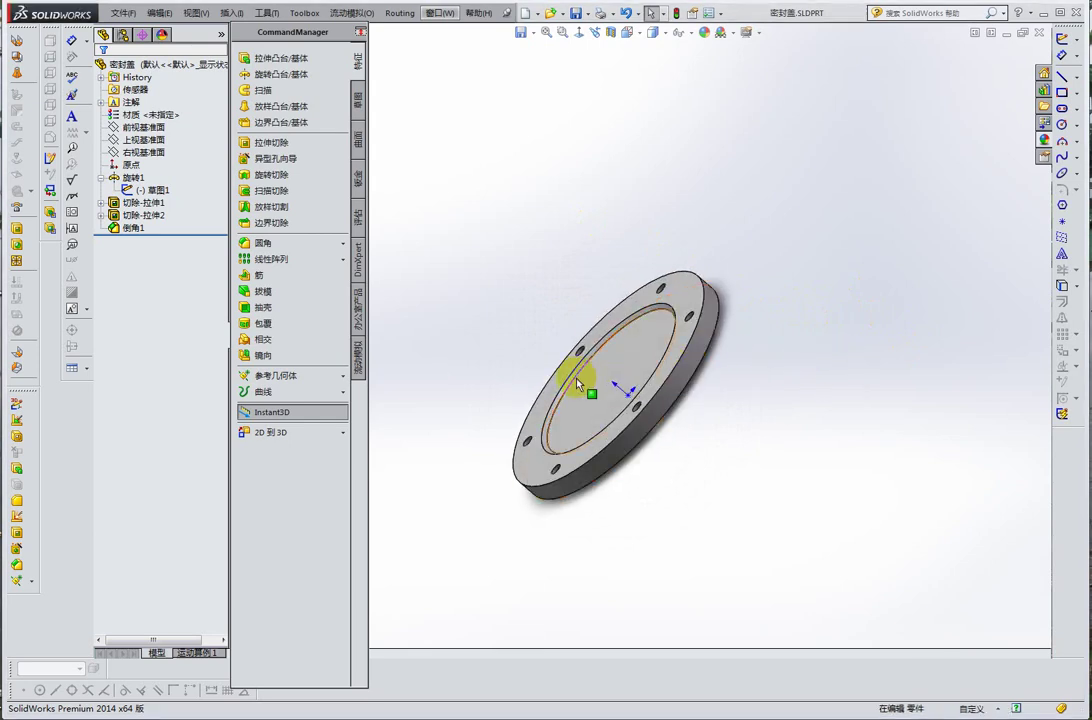
pyautogui.moveTo(629, 395)
pyautogui.mouseDown(button='middle')
pyautogui.moveTo(731, 362)
pyautogui.moveTo(612, 385)
pyautogui.moveTo(529, 378)
pyautogui.moveTo(495, 362)
pyautogui.mouseUp(button='middle')
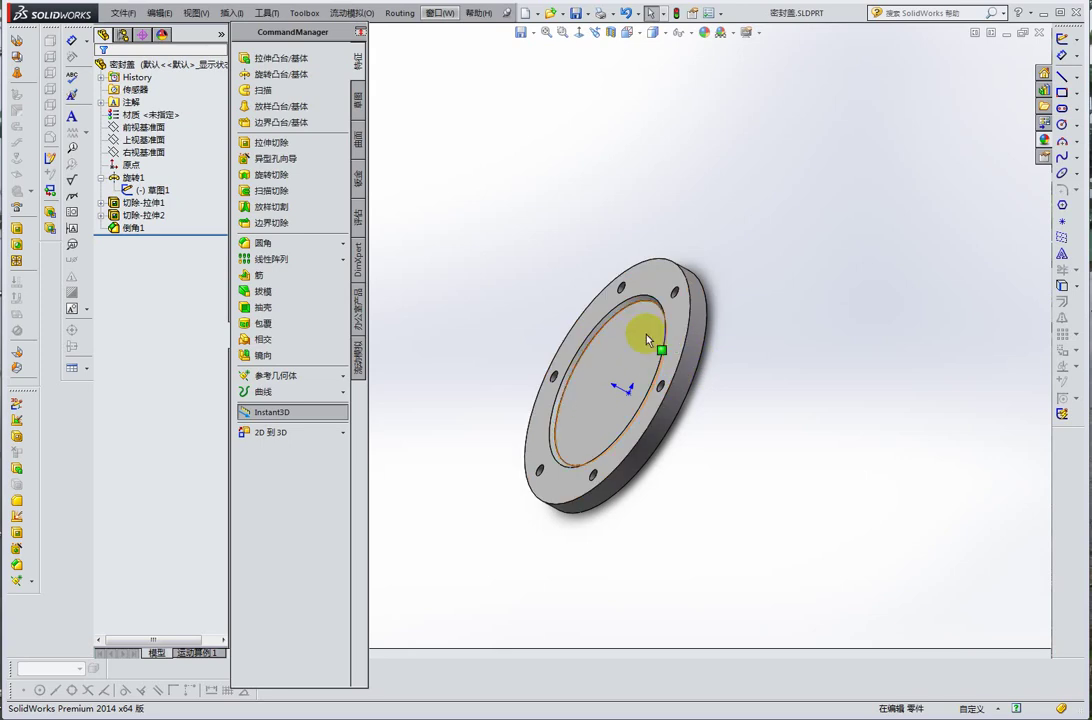
pyautogui.moveTo(651, 317)
pyautogui.mouseDown(button='middle')
pyautogui.moveTo(657, 328)
pyautogui.moveTo(641, 273)
pyautogui.mouseUp(button='middle')
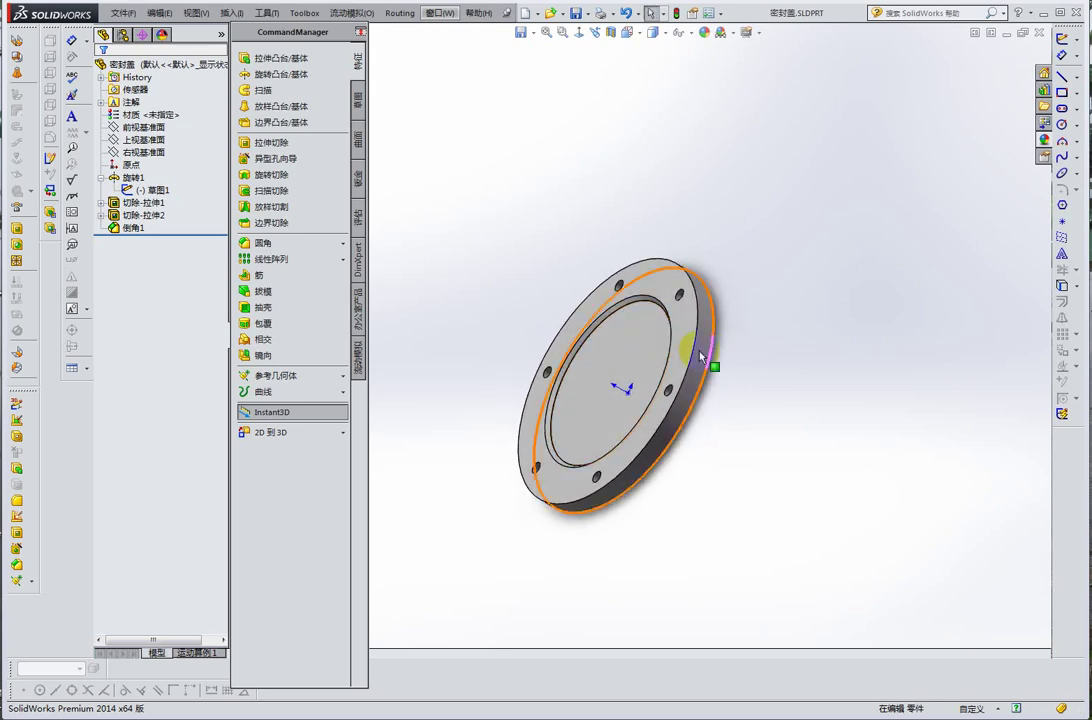
pyautogui.moveTo(700, 357)
pyautogui.mouseDown(button='middle')
pyautogui.moveTo(626, 275)
pyautogui.moveTo(597, 200)
pyautogui.moveTo(648, 381)
pyautogui.mouseUp(button='middle')
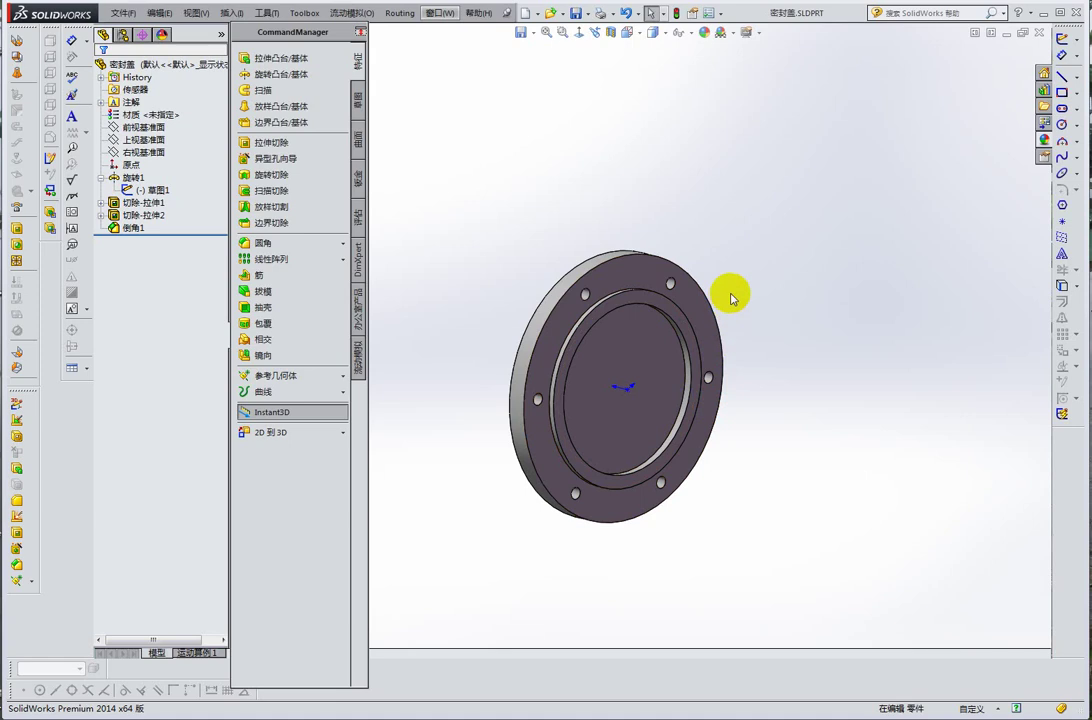
pyautogui.moveTo(663, 292); pyautogui.dragTo(748, 323, button='middle')
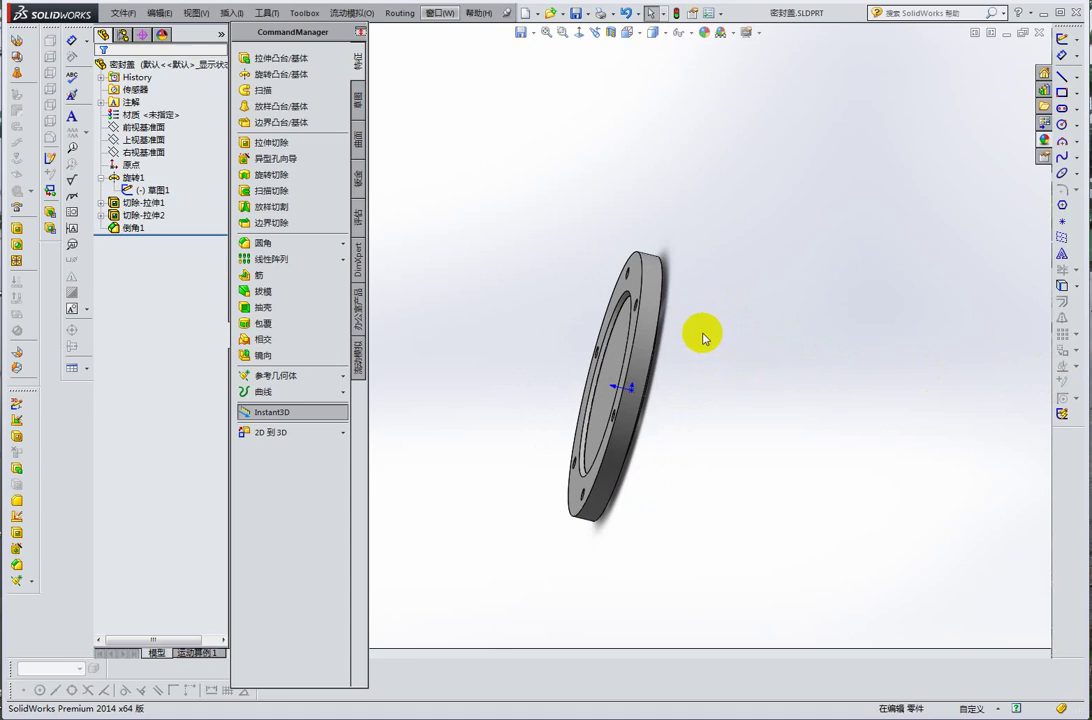
pyautogui.moveTo(704, 334)
pyautogui.mouseDown(button='middle')
pyautogui.moveTo(716, 311)
pyautogui.moveTo(622, 341)
pyautogui.moveTo(690, 385)
pyautogui.moveTo(739, 361)
pyautogui.moveTo(622, 332)
pyautogui.moveTo(670, 397)
pyautogui.moveTo(702, 202)
pyautogui.moveTo(634, 292)
pyautogui.mouseUp(button='middle')
# - Zoom in and orbit around the flange's front face to examine the inner step edge closely
pyautogui.scroll(-3, 563, 327)
pyautogui.moveTo(563, 327)
pyautogui.mouseDown(button='middle')
pyautogui.moveTo(665, 310)
pyautogui.moveTo(751, 329)
pyautogui.moveTo(748, 349)
pyautogui.moveTo(653, 305)
pyautogui.moveTo(646, 341)
pyautogui.moveTo(613, 306)
pyautogui.moveTo(646, 244)
pyautogui.moveTo(634, 244)
pyautogui.moveTo(646, 292)
pyautogui.mouseUp(button='middle')
pyautogui.scroll(2, 731, 358)
pyautogui.moveTo(658, 432); pyautogui.dragTo(838, 385, button='middle')
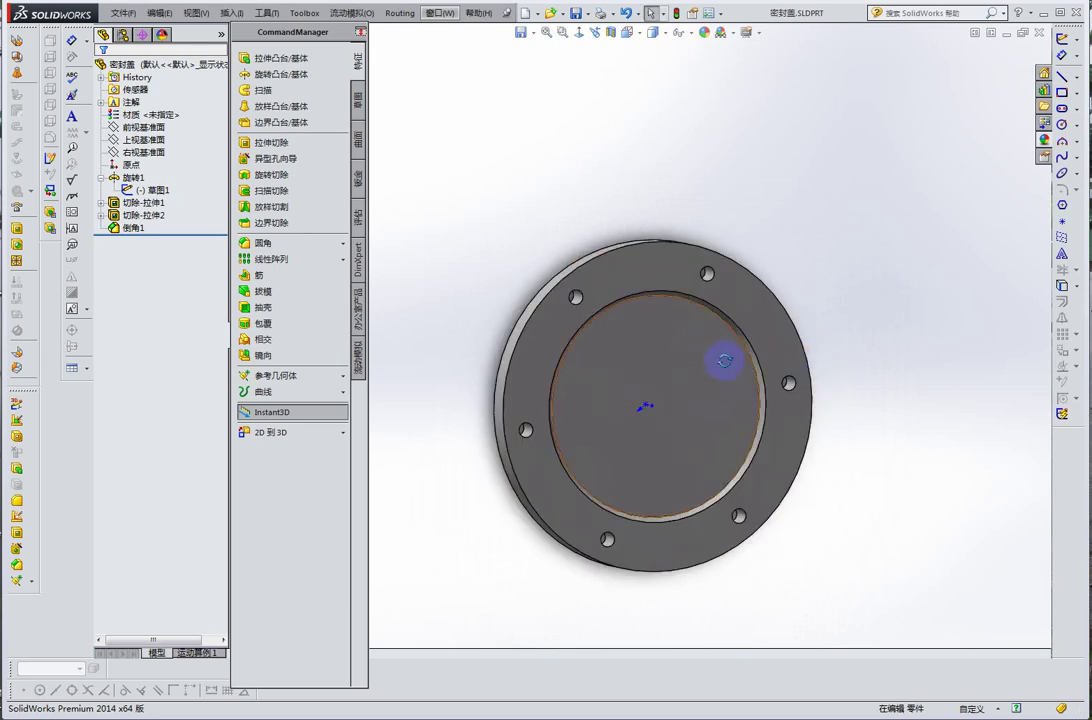
pyautogui.moveTo(721, 361); pyautogui.dragTo(746, 366, button='middle')
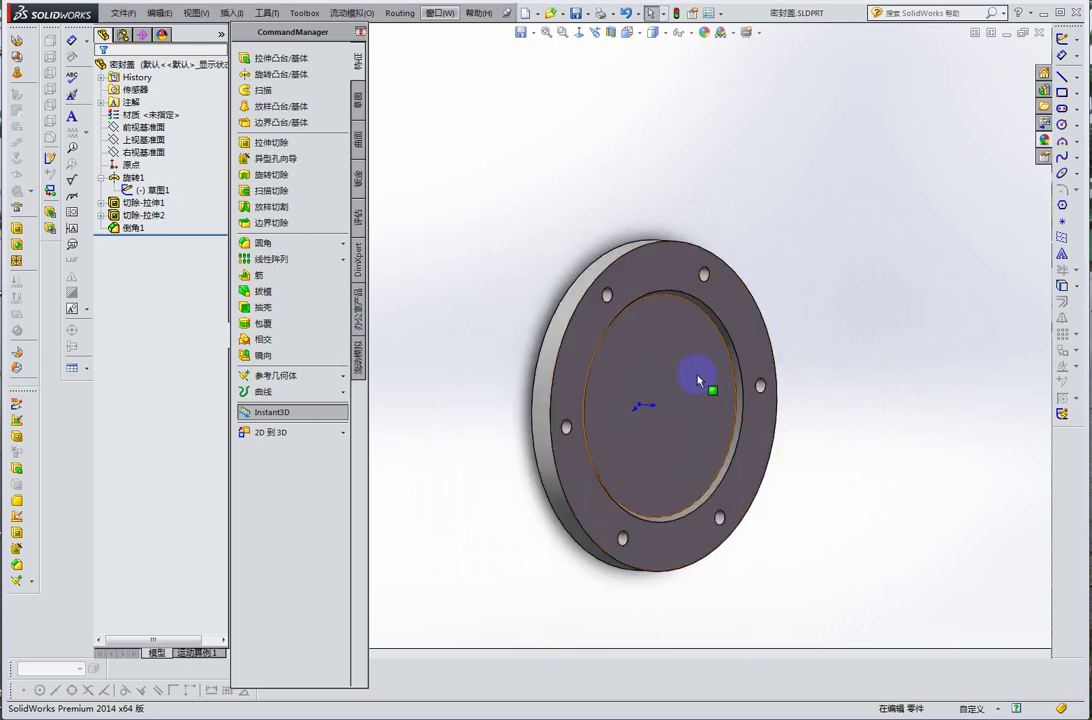
pyautogui.moveTo(651, 333); pyautogui.dragTo(541, 288, button='middle')
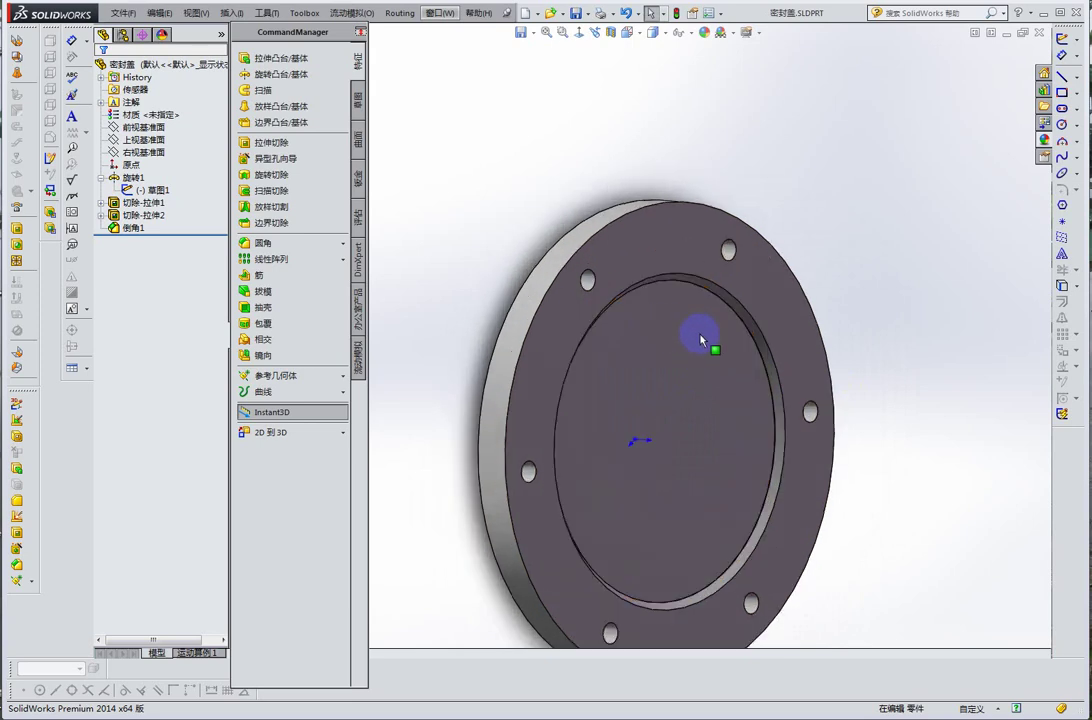
pyautogui.moveTo(728, 396)
pyautogui.mouseDown(button='middle')
pyautogui.moveTo(660, 361)
pyautogui.moveTo(855, 413)
pyautogui.mouseUp(button='middle')
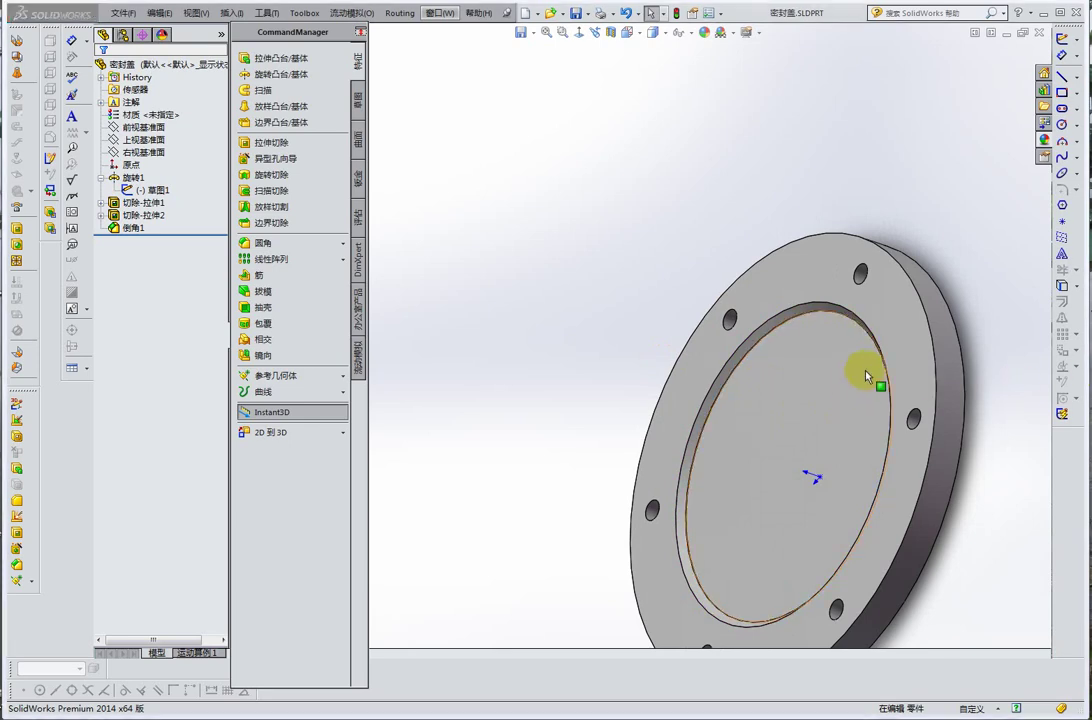
pyautogui.moveTo(868, 372); pyautogui.dragTo(898, 366, button='middle')
pyautogui.moveTo(921, 366)
pyautogui.mouseDown(button='middle')
pyautogui.moveTo(812, 397)
pyautogui.moveTo(897, 416)
pyautogui.mouseUp(button='middle')
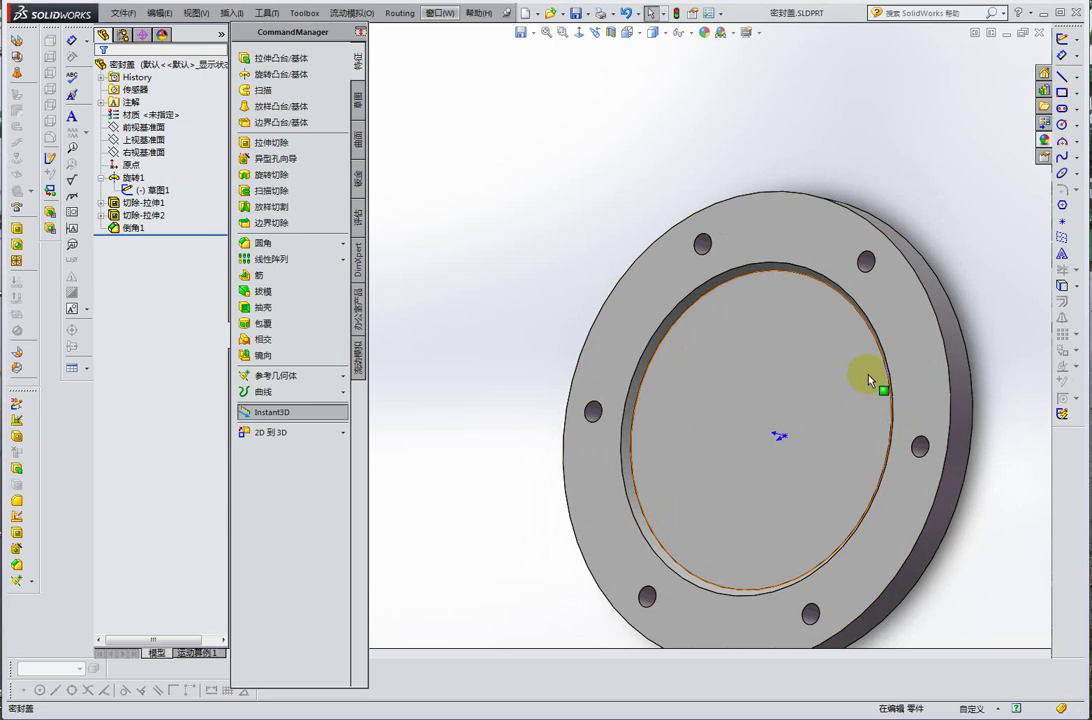
pyautogui.moveTo(872, 380)
pyautogui.mouseDown(button='middle')
pyautogui.moveTo(913, 345)
pyautogui.moveTo(921, 302)
pyautogui.moveTo(894, 312)
pyautogui.moveTo(909, 353)
pyautogui.mouseUp(button='middle')
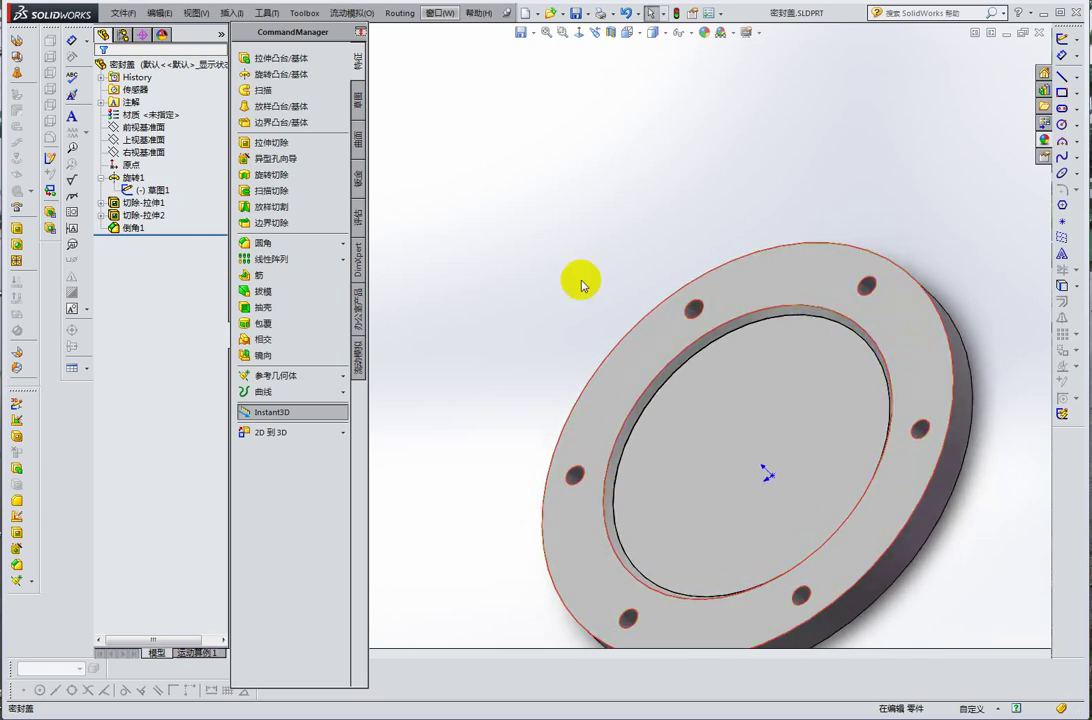
# - Mark the flange's inner step in red, undo the mark, and turn toward the back face
pyautogui.moveTo(825, 290)
pyautogui.mouseDown()
pyautogui.moveTo(793, 292)
pyautogui.moveTo(812, 300)
pyautogui.mouseUp()
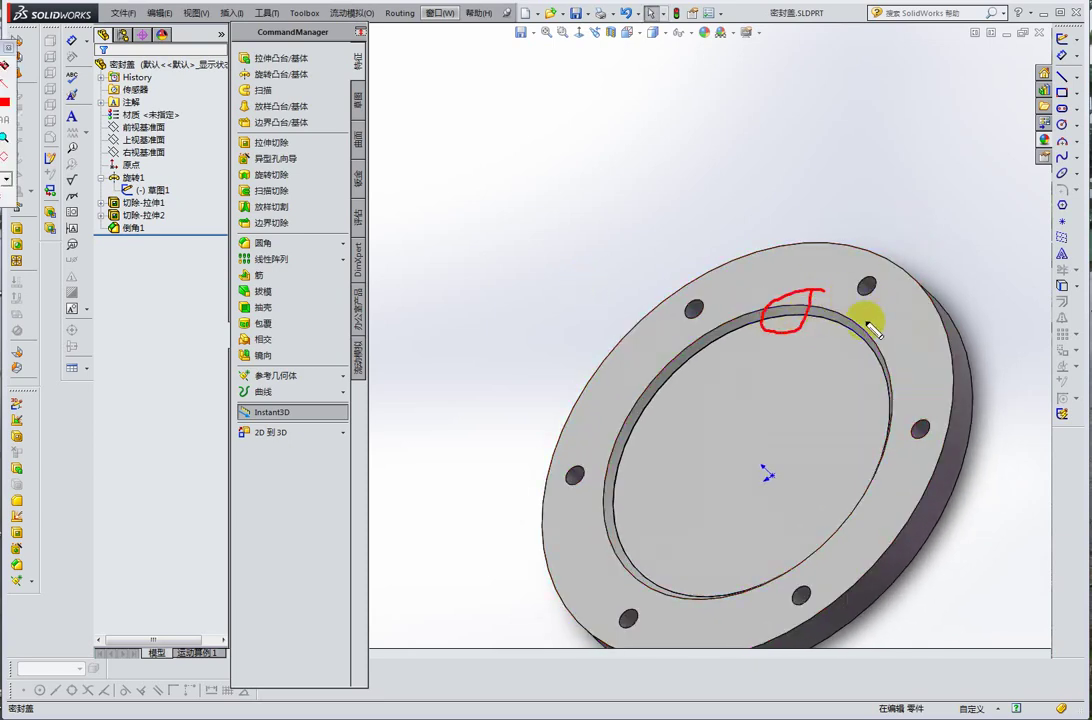
pyautogui.hotkey('ctrl', 'z')
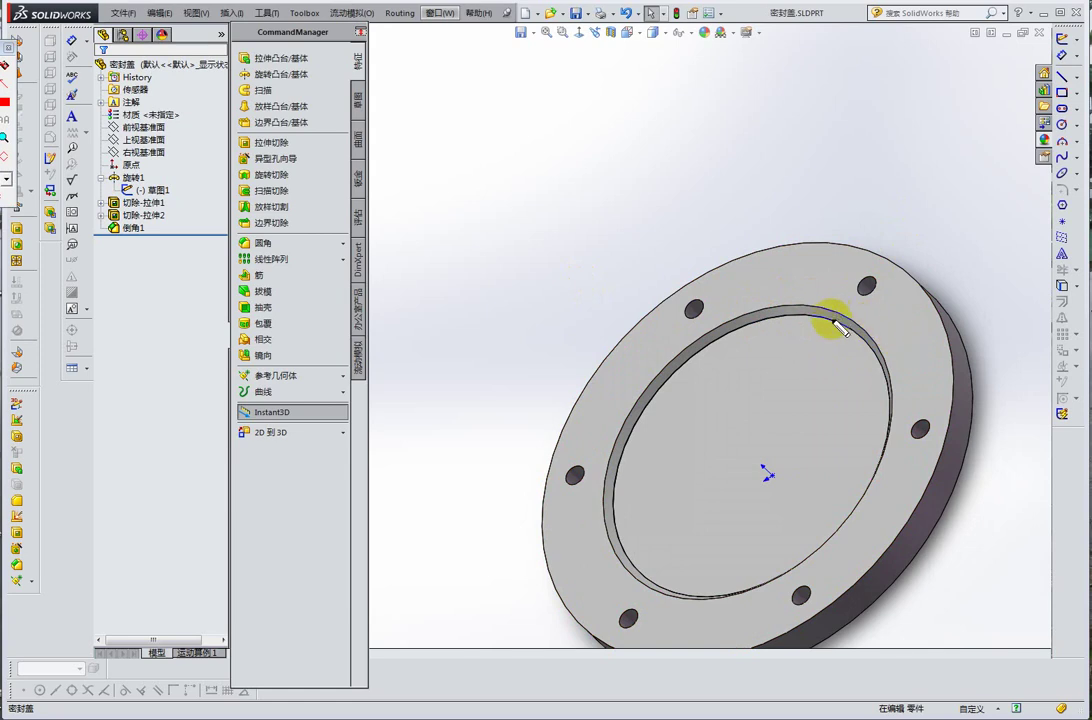
pyautogui.moveTo(882, 341)
pyautogui.mouseDown(button='middle')
pyautogui.moveTo(907, 365)
pyautogui.moveTo(909, 300)
pyautogui.moveTo(907, 390)
pyautogui.moveTo(891, 343)
pyautogui.mouseUp(button='middle')
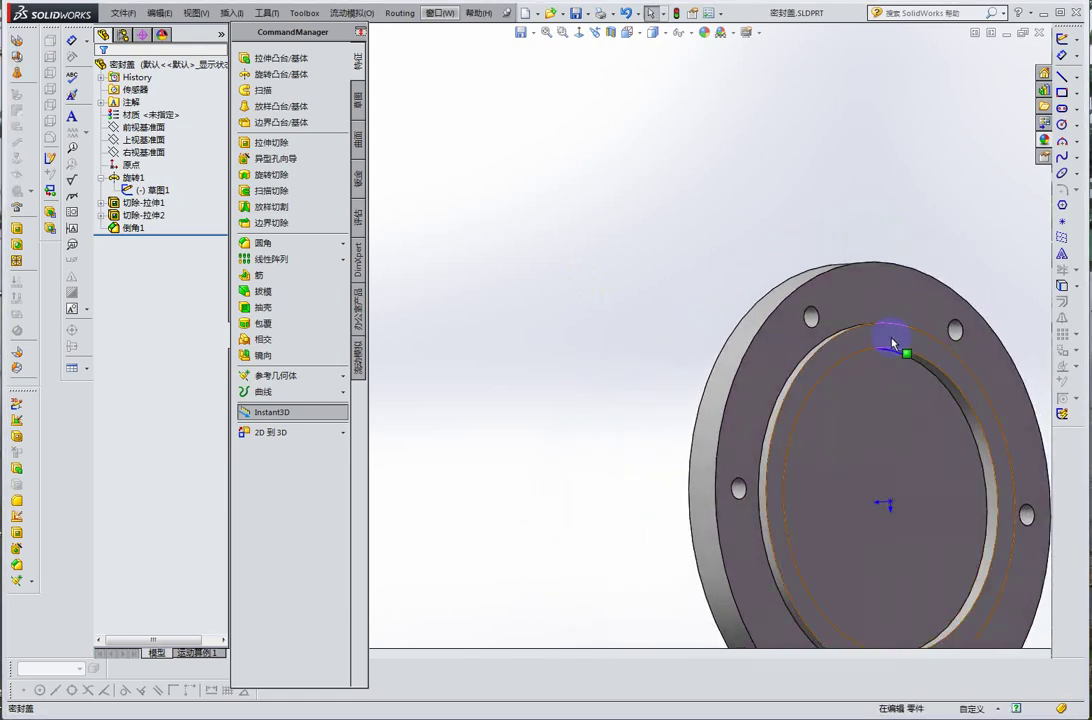
# - Zoom out and orbit the whole flange through frontal, edge-on and three-quarter views
pyautogui.scroll(3, 885, 340)
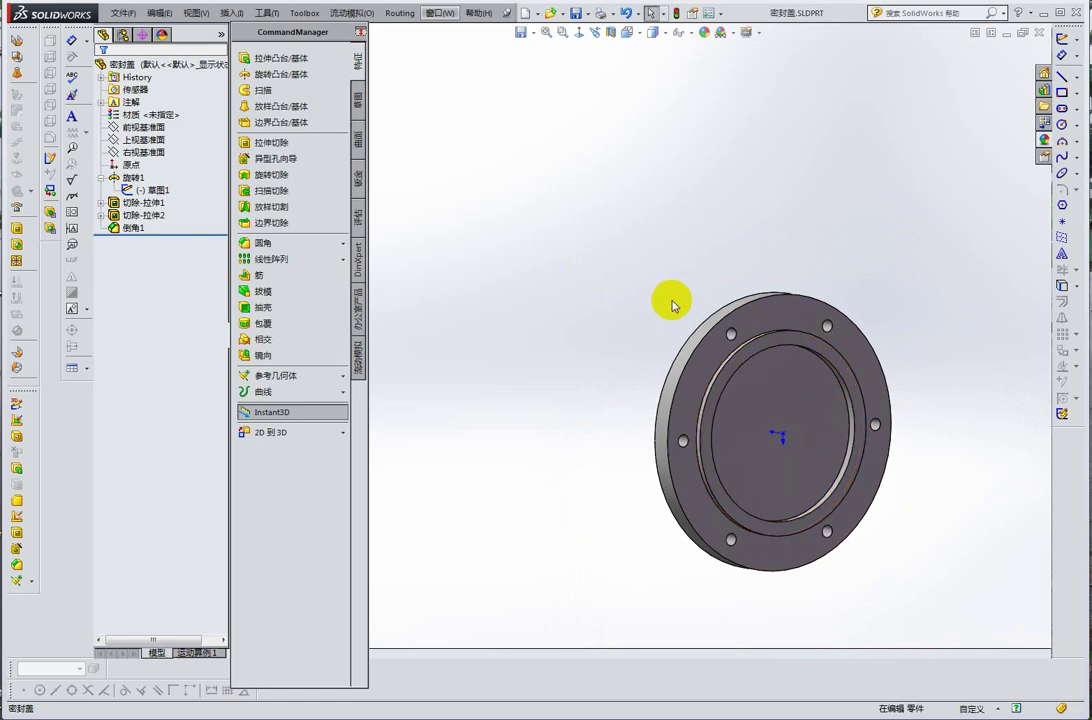
pyautogui.moveTo(712, 380)
pyautogui.mouseDown(button='middle')
pyautogui.moveTo(756, 378)
pyautogui.moveTo(751, 334)
pyautogui.mouseUp(button='middle')
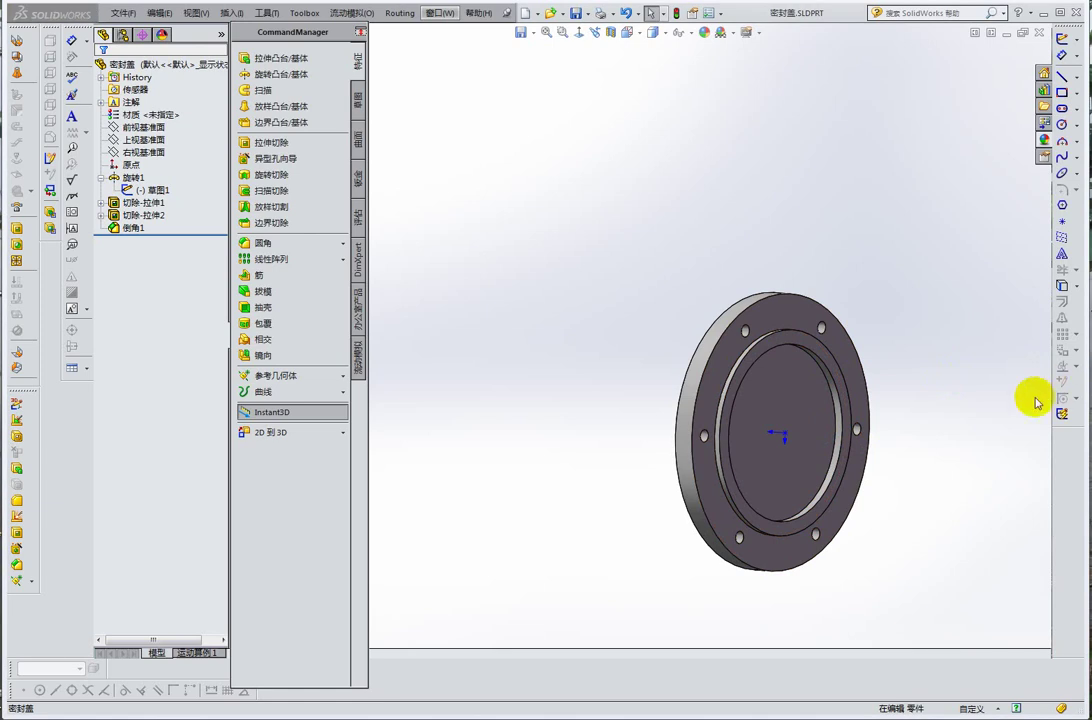
pyautogui.moveTo(841, 414); pyautogui.dragTo(906, 397, button='middle')
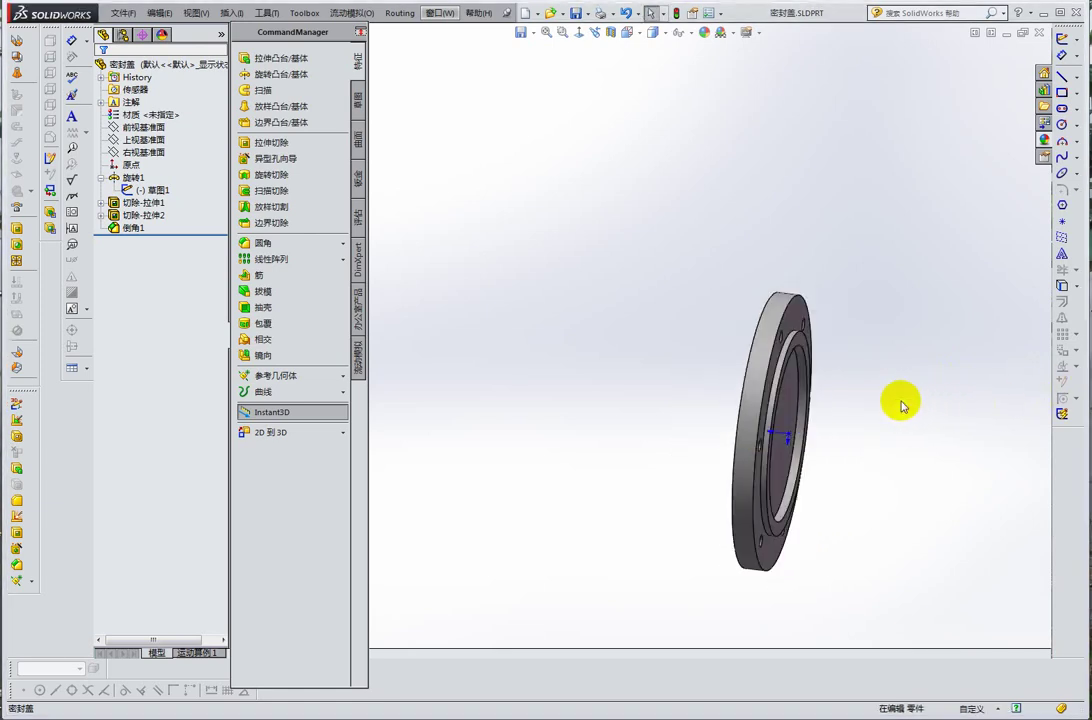
pyautogui.moveTo(817, 408)
pyautogui.mouseDown(button='middle')
pyautogui.moveTo(747, 426)
pyautogui.moveTo(695, 402)
pyautogui.mouseUp(button='middle')
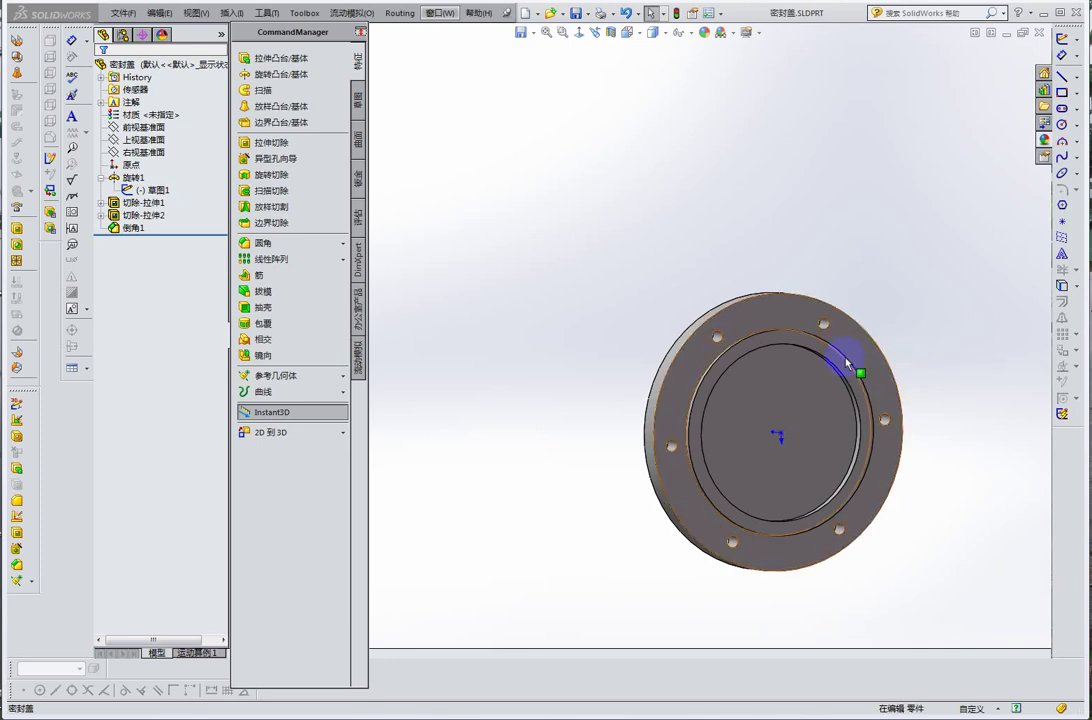
pyautogui.moveTo(790, 341)
pyautogui.mouseDown(button='middle')
pyautogui.moveTo(852, 390)
pyautogui.moveTo(934, 405)
pyautogui.moveTo(821, 324)
pyautogui.moveTo(821, 334)
pyautogui.moveTo(815, 318)
pyautogui.moveTo(829, 317)
pyautogui.moveTo(843, 351)
pyautogui.moveTo(870, 343)
pyautogui.mouseUp(button='middle')
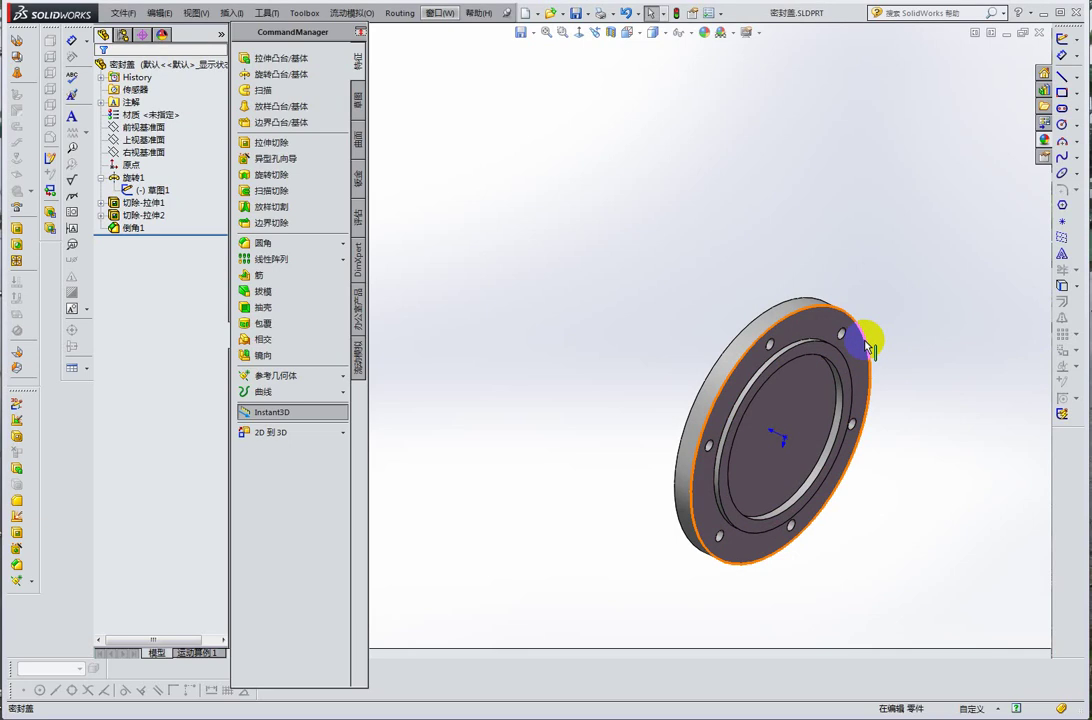
# - Clear the selected face and orbit the flange to two new orientations
pyautogui.click(817, 288)
pyautogui.moveTo(817, 288); pyautogui.dragTo(891, 331, button='middle')
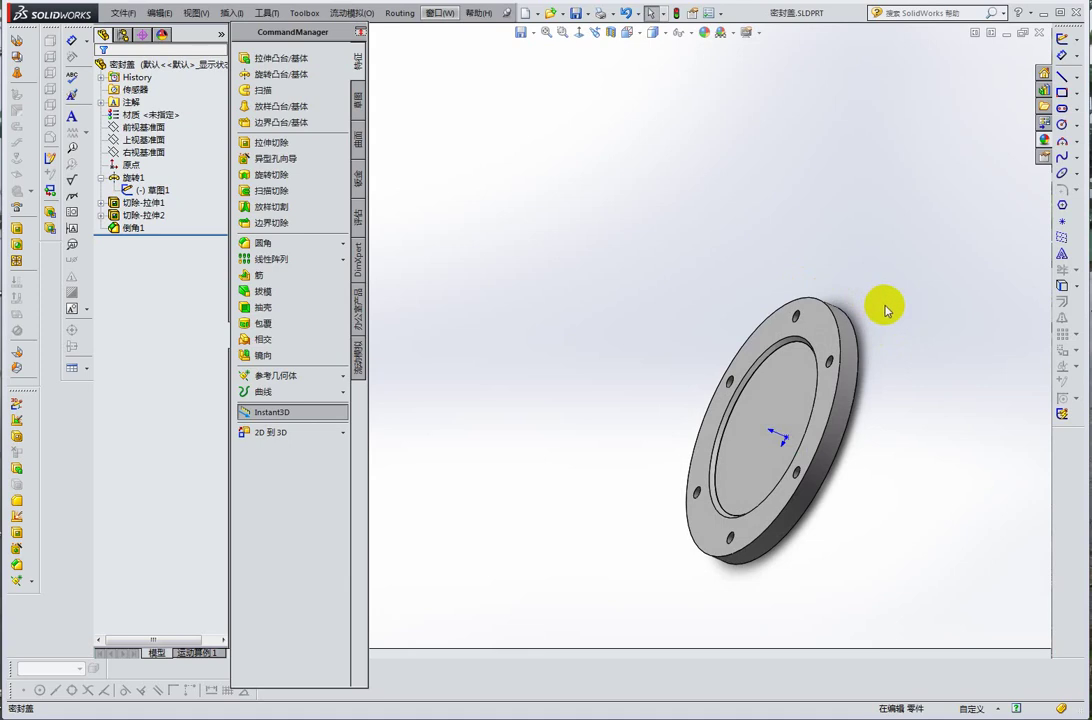
pyautogui.moveTo(870, 346)
pyautogui.mouseDown(button='middle')
pyautogui.moveTo(909, 356)
pyautogui.moveTo(775, 270)
pyautogui.mouseUp(button='middle')
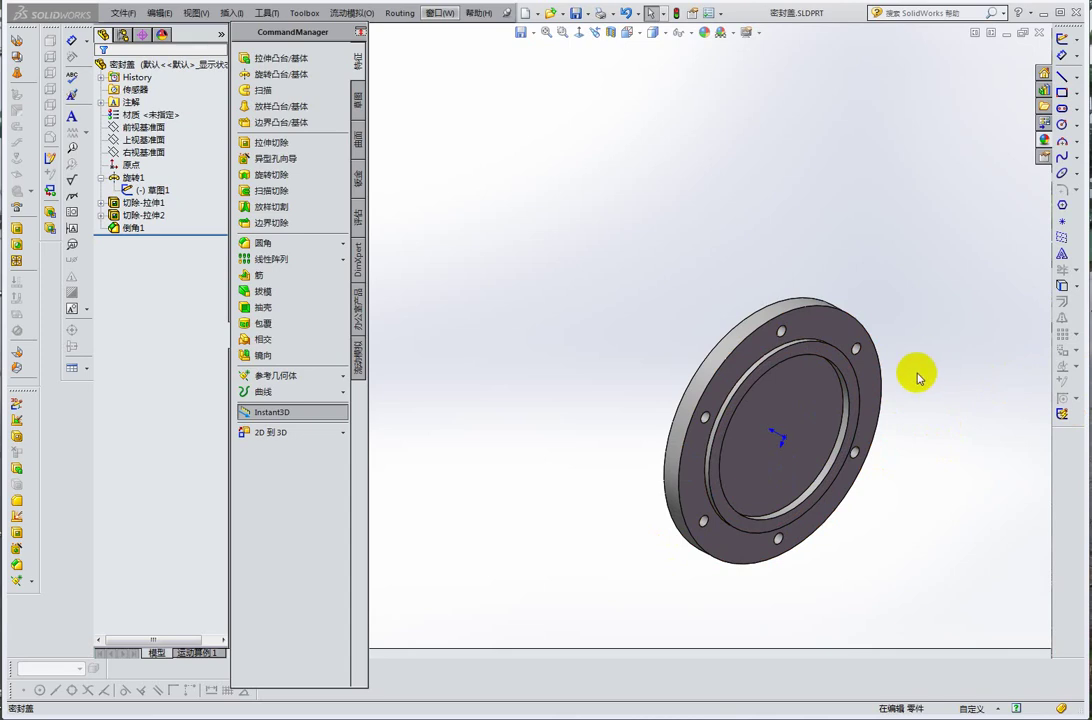
# - Orbit the flange back and forth between edge-on and face-on views
pyautogui.moveTo(909, 353); pyautogui.dragTo(970, 409, button='middle')
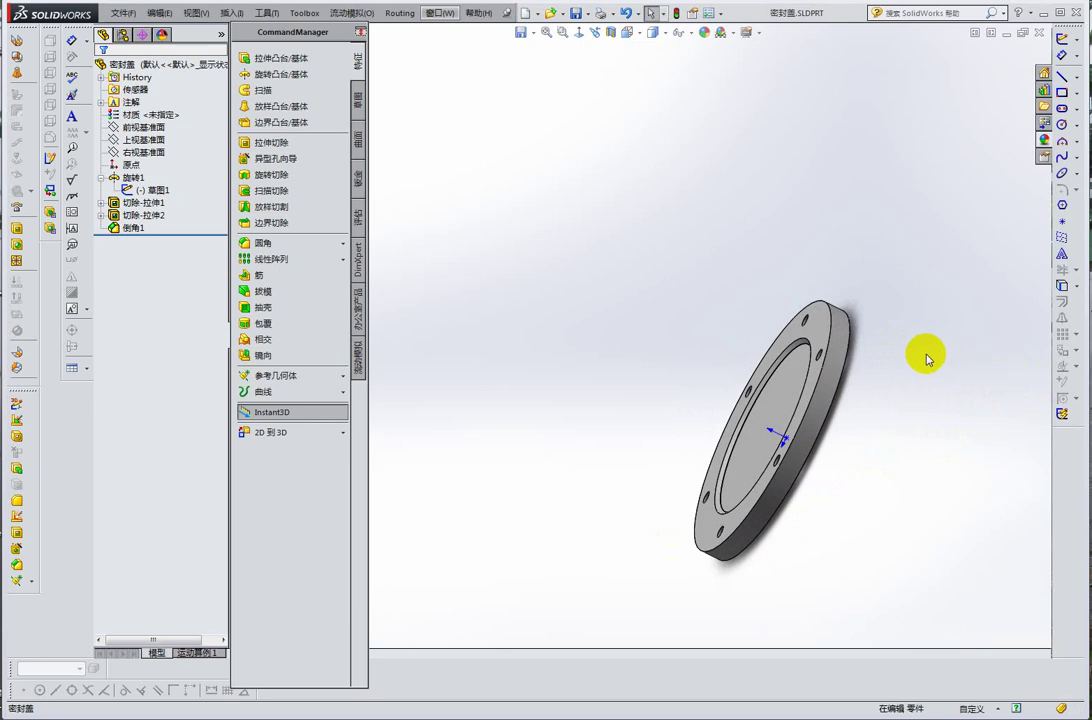
pyautogui.moveTo(927, 358)
pyautogui.mouseDown(button='middle')
pyautogui.moveTo(943, 368)
pyautogui.moveTo(841, 293)
pyautogui.mouseUp(button='middle')
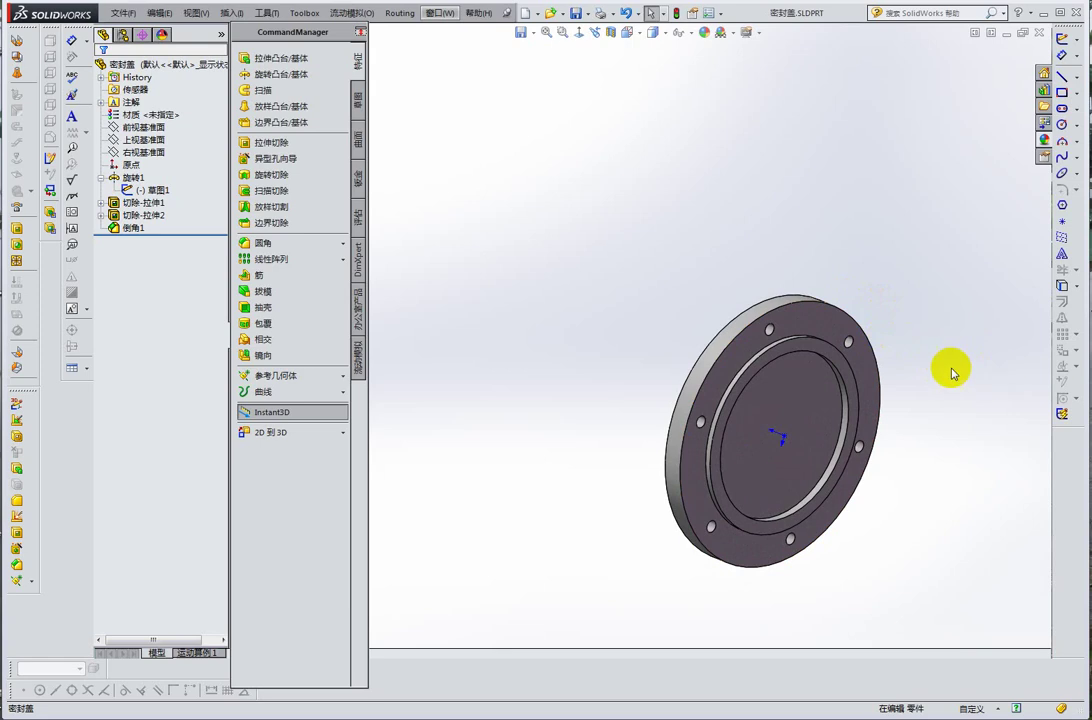
pyautogui.moveTo(951, 370)
pyautogui.mouseDown(button='middle')
pyautogui.moveTo(910, 378)
pyautogui.moveTo(909, 396)
pyautogui.moveTo(804, 300)
pyautogui.moveTo(912, 319)
pyautogui.moveTo(907, 285)
pyautogui.moveTo(853, 259)
pyautogui.moveTo(836, 295)
pyautogui.moveTo(865, 314)
pyautogui.moveTo(803, 288)
pyautogui.moveTo(775, 261)
pyautogui.moveTo(897, 300)
pyautogui.moveTo(878, 302)
pyautogui.moveTo(914, 319)
pyautogui.moveTo(893, 318)
pyautogui.mouseUp(button='middle')
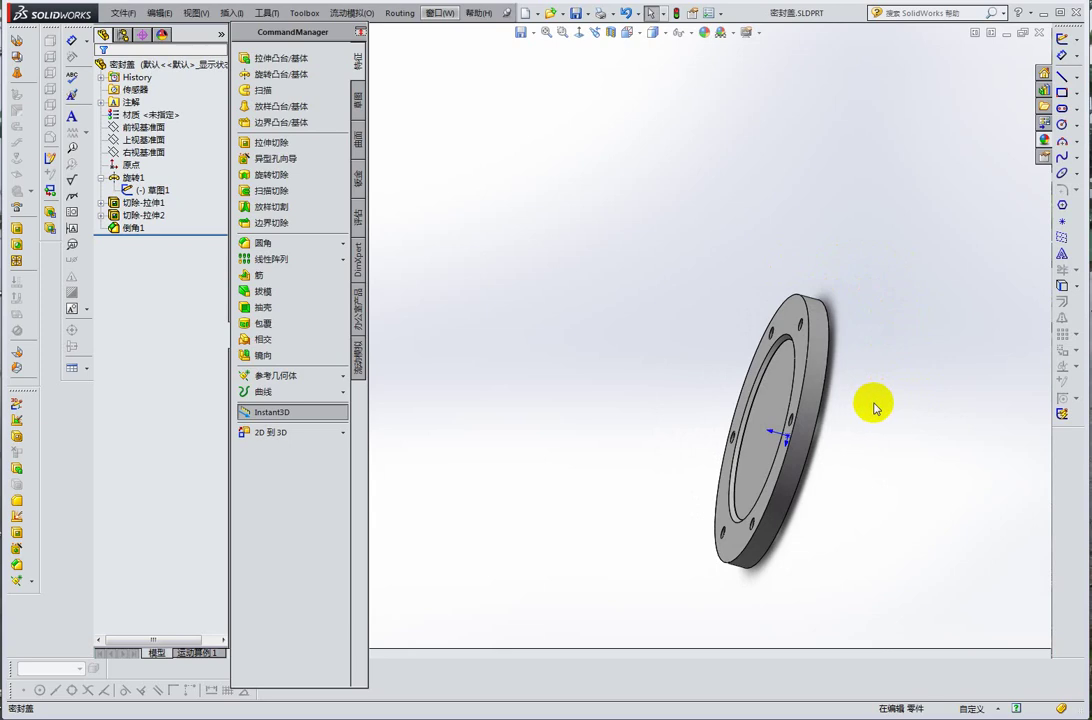
pyautogui.moveTo(877, 392)
pyautogui.mouseDown(button='middle')
pyautogui.moveTo(858, 380)
pyautogui.moveTo(870, 367)
pyautogui.moveTo(875, 375)
pyautogui.mouseUp(button='middle')
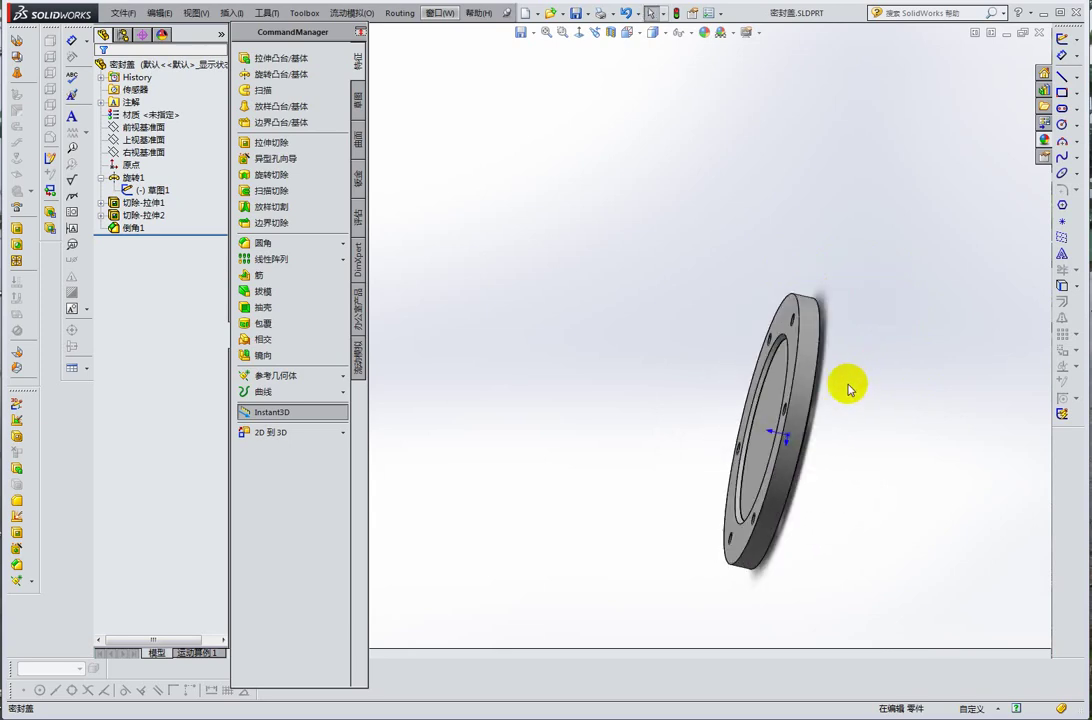
pyautogui.moveTo(846, 383); pyautogui.dragTo(832, 368, button='middle')
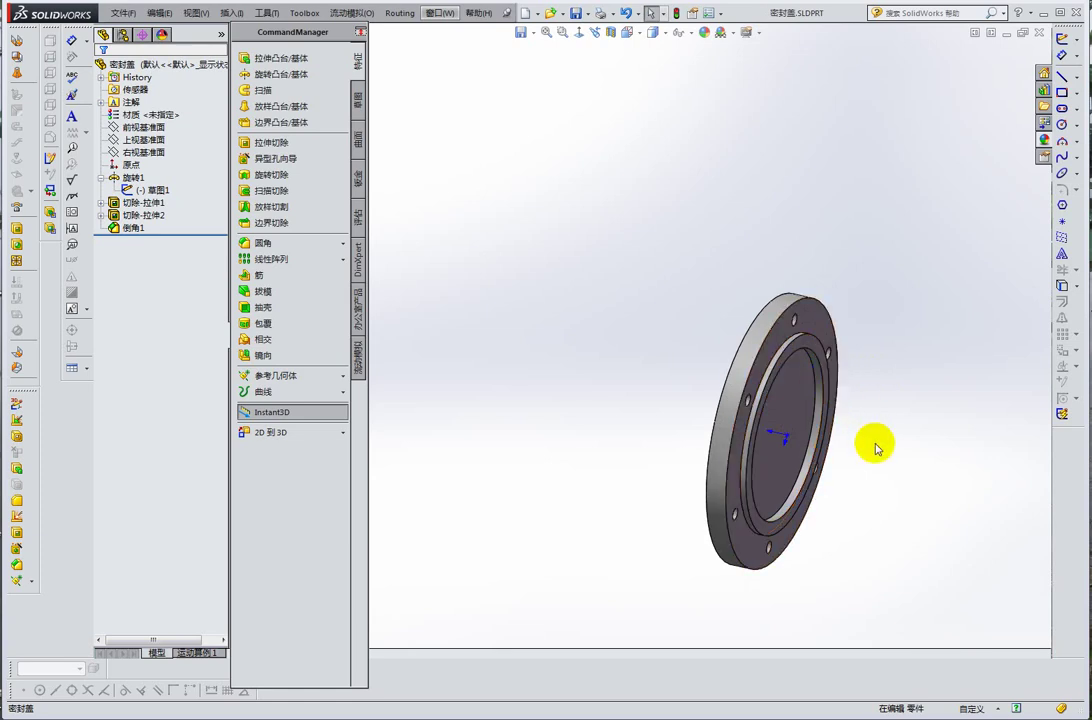
pyautogui.moveTo(871, 442)
pyautogui.mouseDown(button='middle')
pyautogui.moveTo(865, 410)
pyautogui.moveTo(946, 402)
pyautogui.moveTo(818, 325)
pyautogui.moveTo(808, 360)
pyautogui.mouseUp(button='middle')
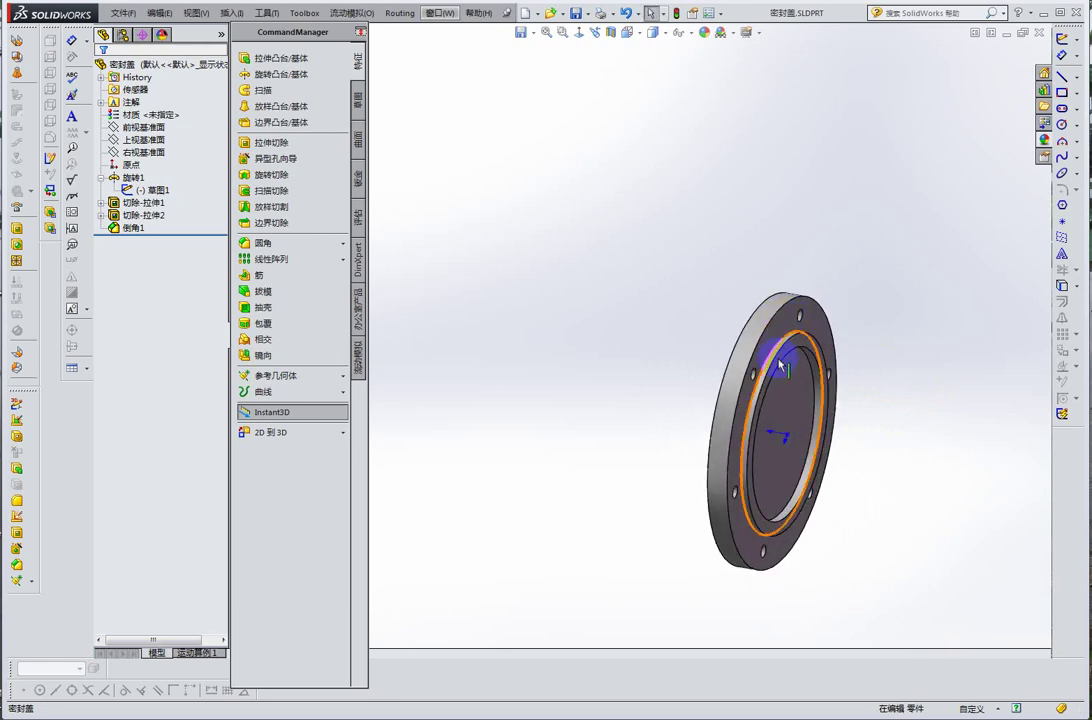
# - Check the outer and inner ring edges, then display the 旋转1 revolve sketch dimensions
pyautogui.click(841, 334)
pyautogui.click(865, 317)
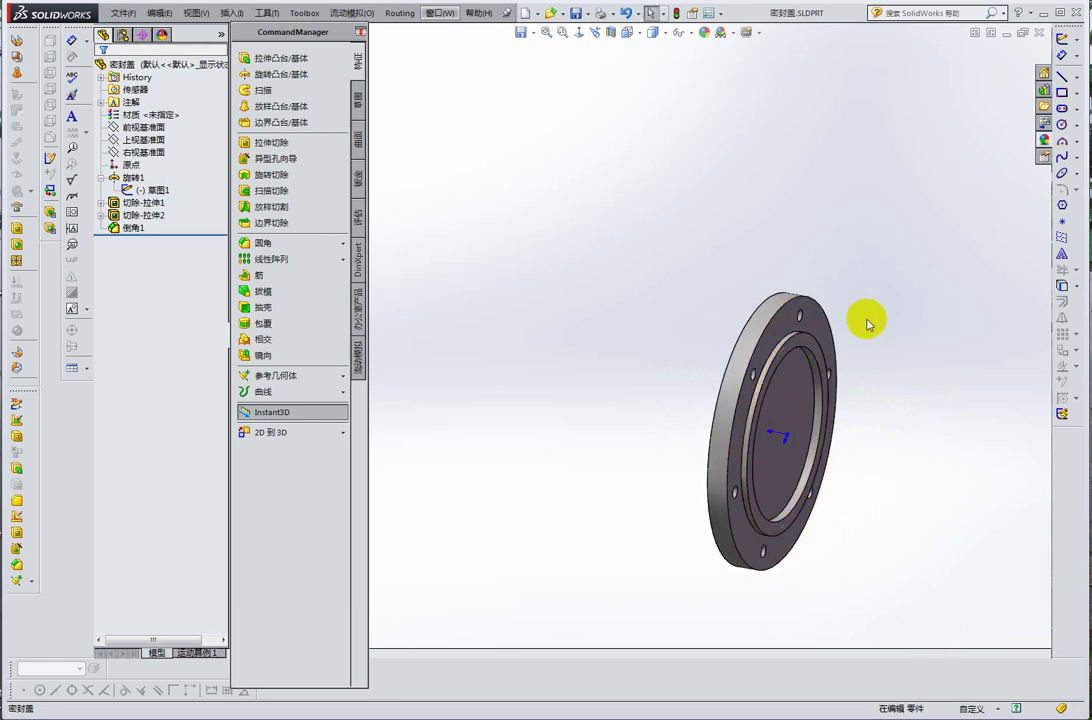
pyautogui.click(888, 437)
pyautogui.click(776, 434)
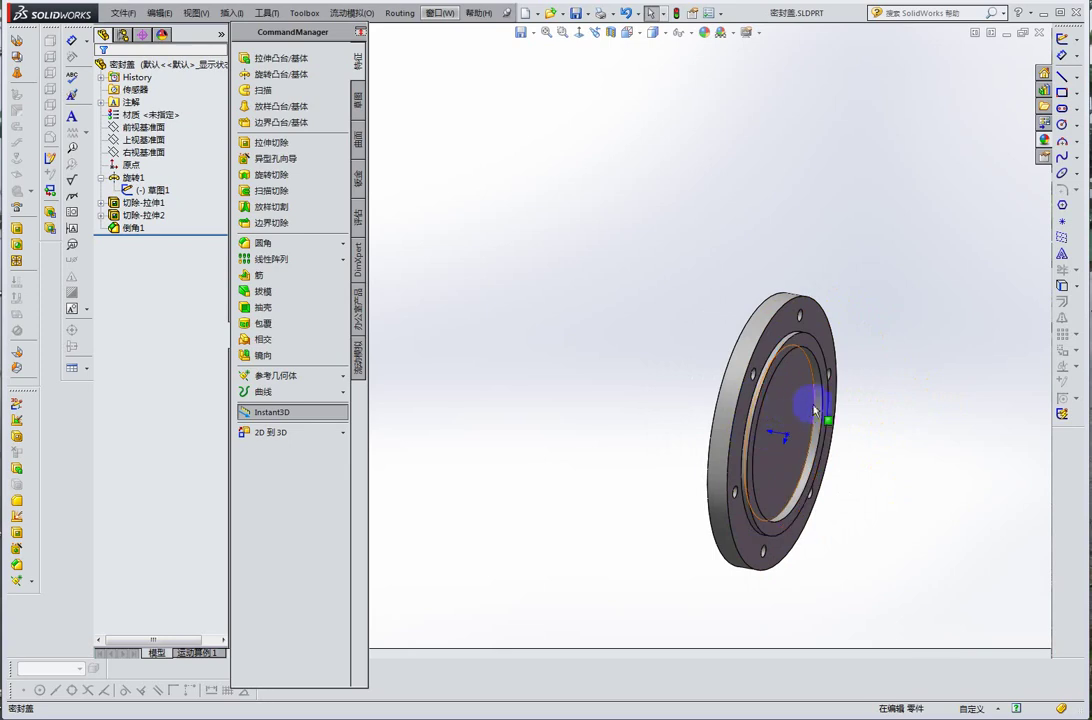
pyautogui.click(843, 407)
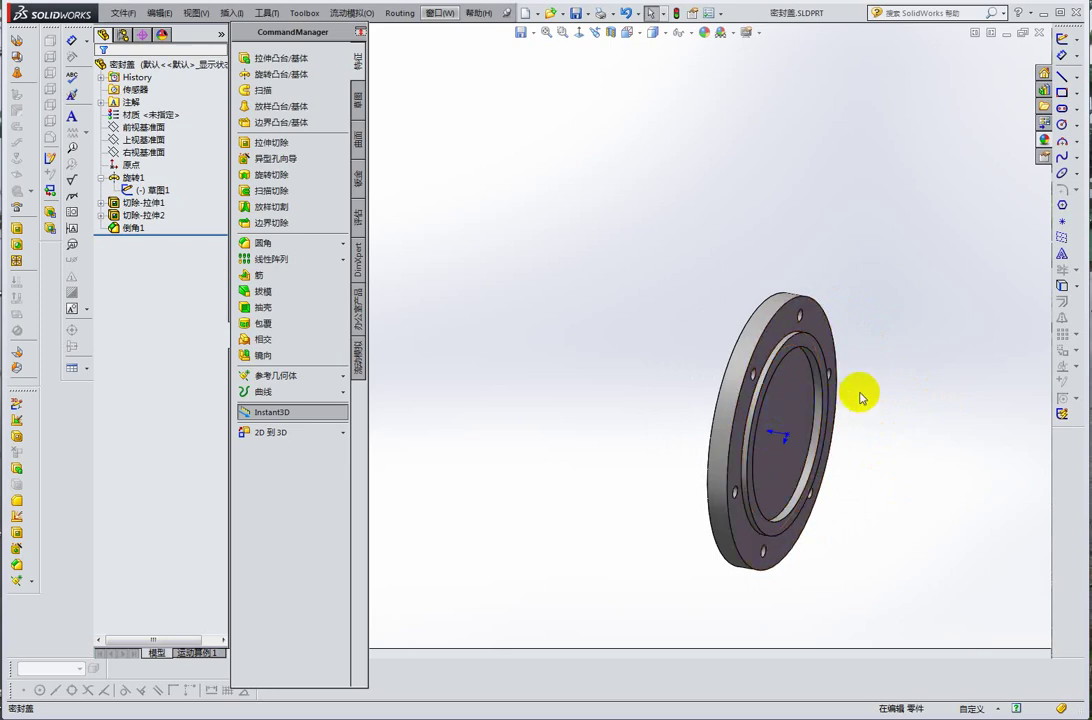
pyautogui.moveTo(858, 393); pyautogui.dragTo(918, 414, button='middle')
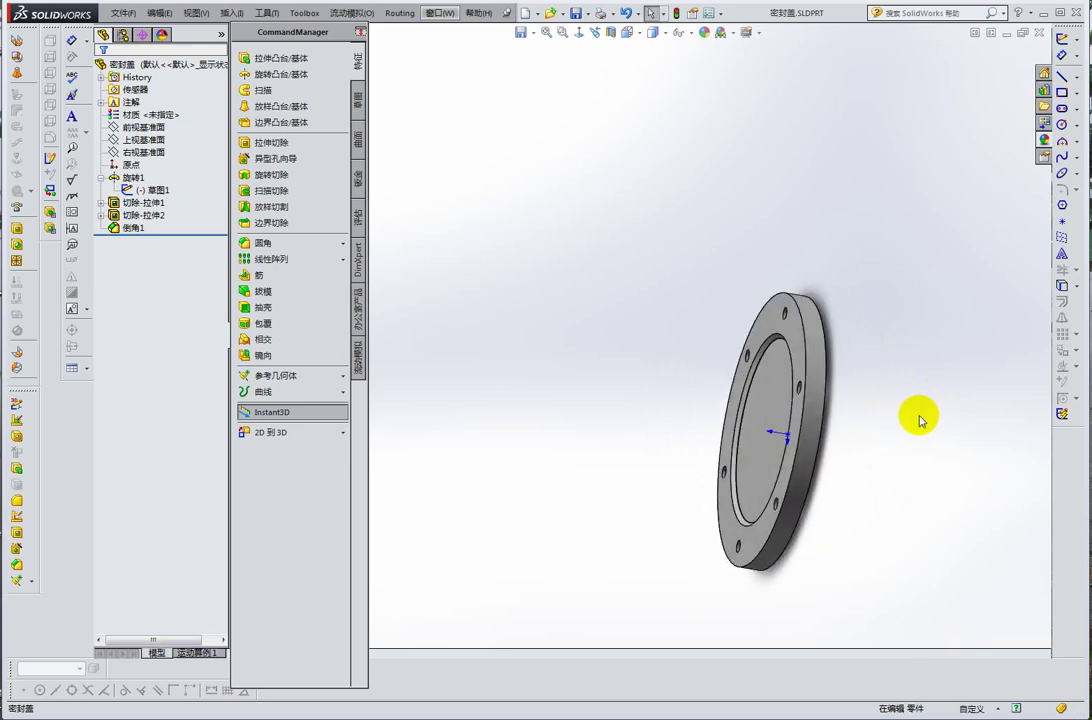
pyautogui.moveTo(918, 414)
pyautogui.mouseDown(button='middle')
pyautogui.moveTo(800, 361)
pyautogui.moveTo(779, 396)
pyautogui.moveTo(739, 368)
pyautogui.mouseUp(button='middle')
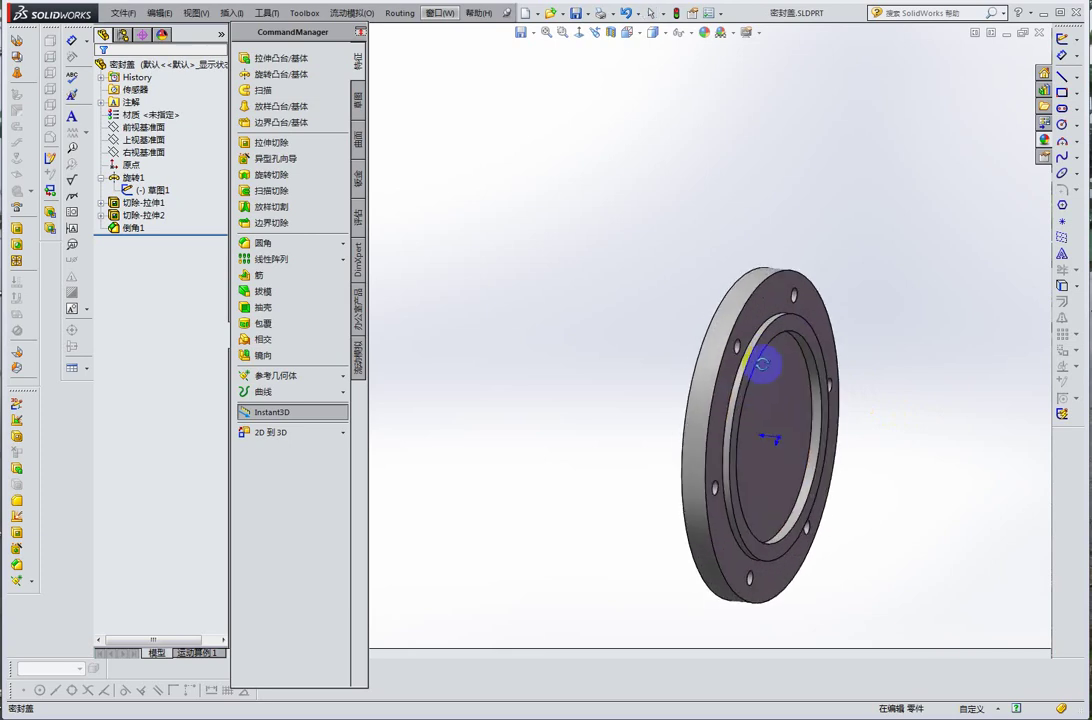
pyautogui.moveTo(877, 419)
pyautogui.mouseDown(button='middle')
pyautogui.moveTo(811, 473)
pyautogui.moveTo(804, 451)
pyautogui.moveTo(853, 414)
pyautogui.moveTo(763, 439)
pyautogui.moveTo(740, 370)
pyautogui.mouseUp(button='middle')
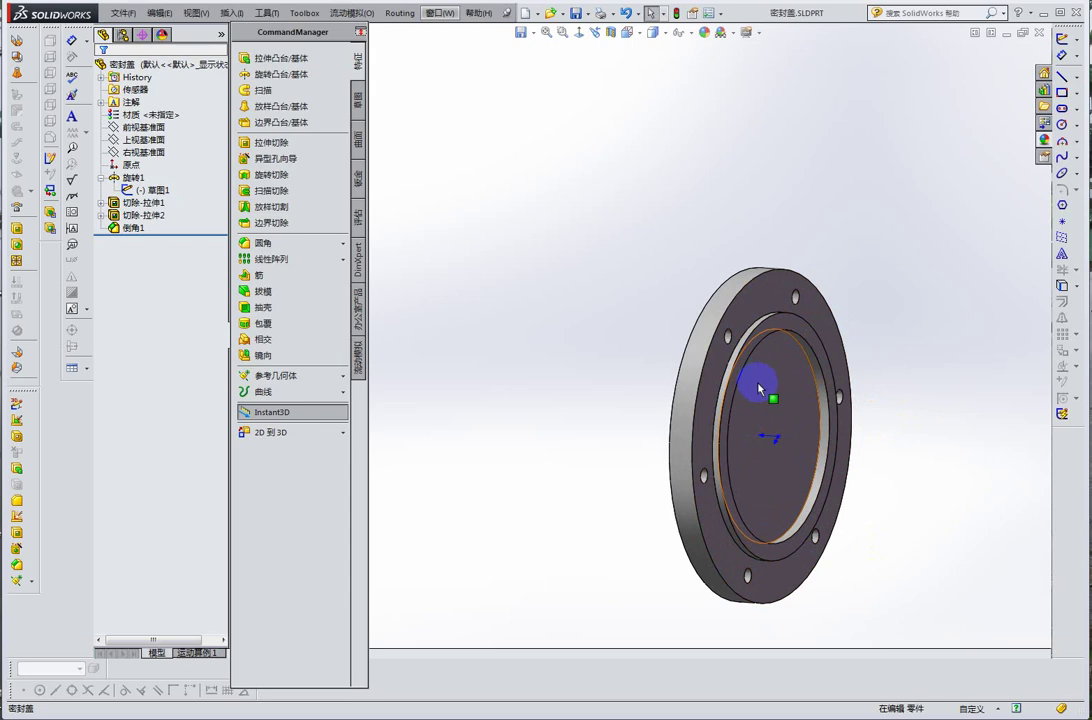
pyautogui.click(717, 440)
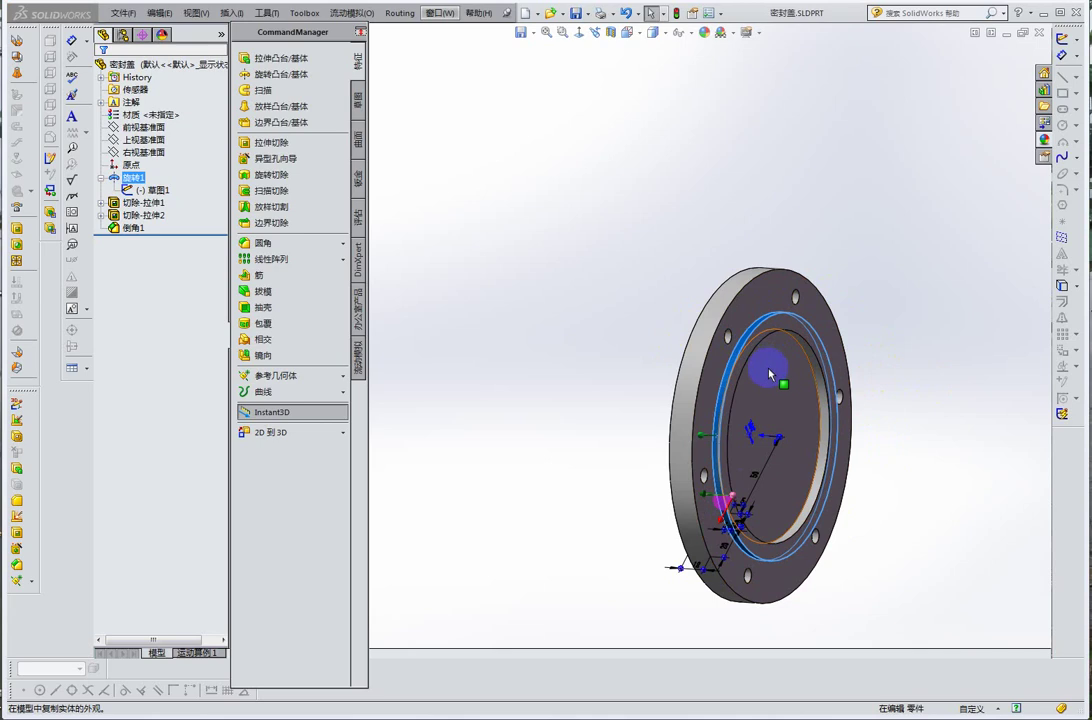
pyautogui.moveTo(773, 370); pyautogui.dragTo(790, 392, button='middle')
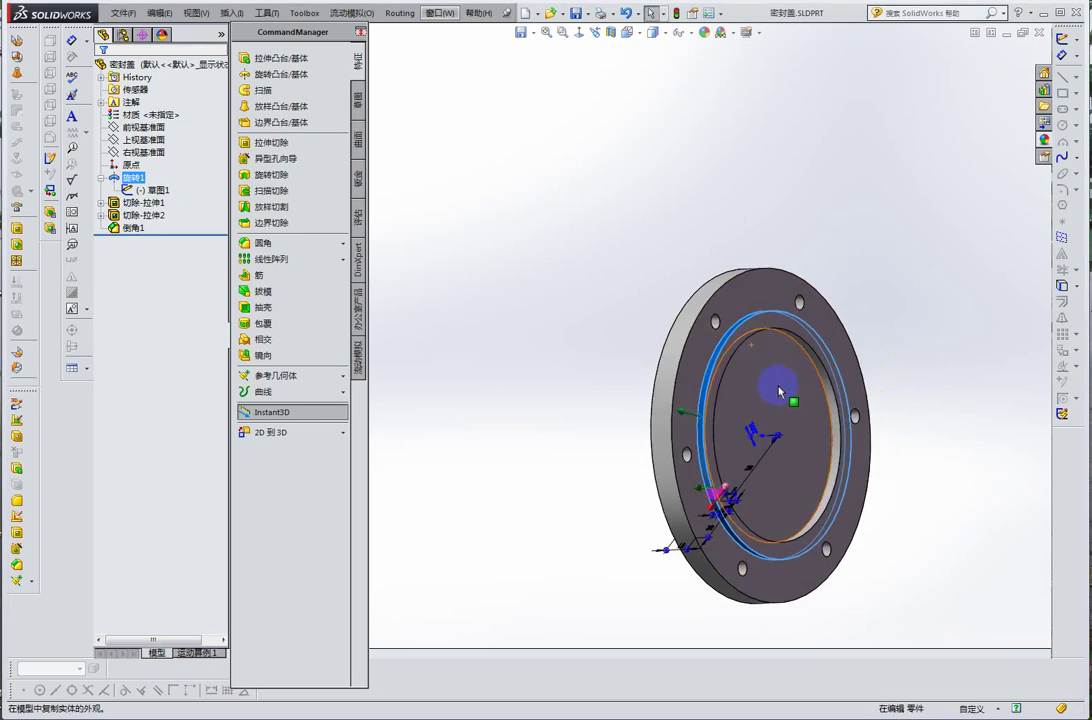
pyautogui.moveTo(779, 390); pyautogui.dragTo(836, 383, button='middle')
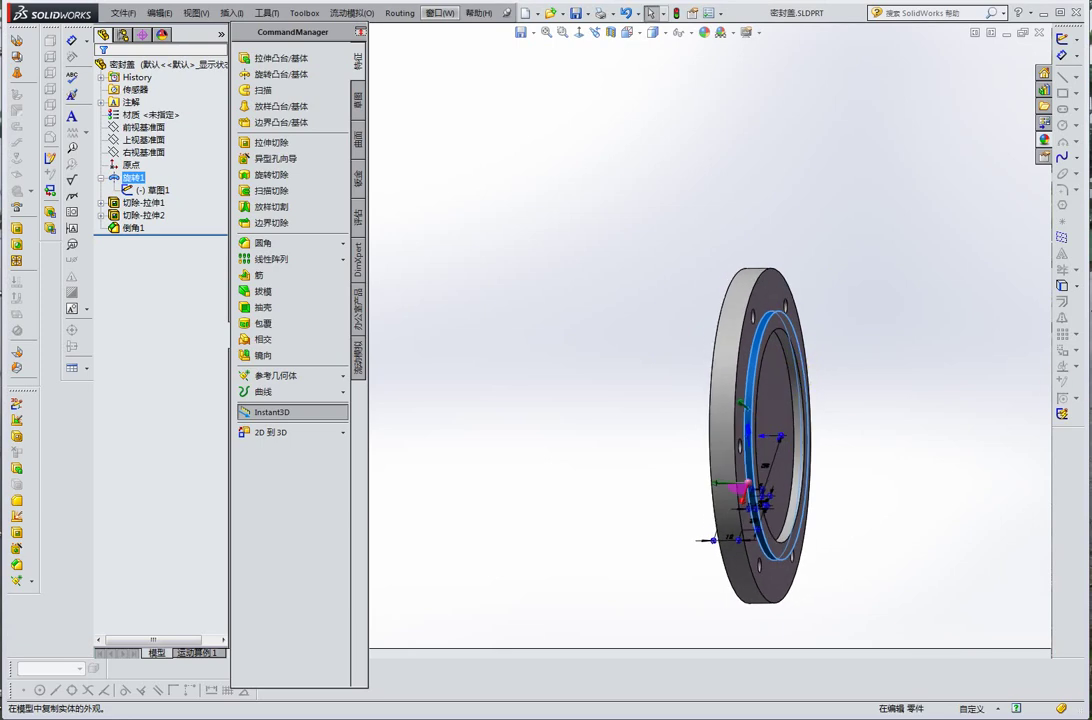
pyautogui.moveTo(841, 383)
pyautogui.mouseDown(button='middle')
pyautogui.moveTo(880, 362)
pyautogui.moveTo(804, 366)
pyautogui.mouseUp(button='middle')
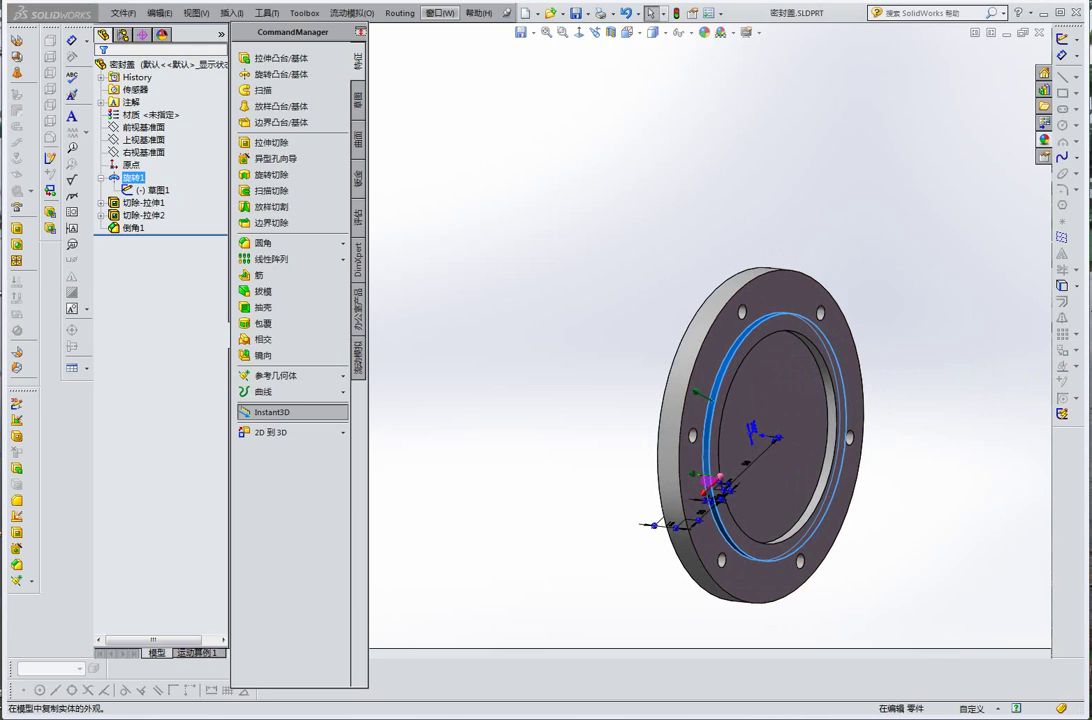
pyautogui.moveTo(897, 403)
pyautogui.mouseDown(button='middle')
pyautogui.moveTo(823, 340)
pyautogui.moveTo(934, 356)
pyautogui.moveTo(870, 305)
pyautogui.moveTo(869, 421)
pyautogui.moveTo(936, 419)
pyautogui.moveTo(931, 392)
pyautogui.moveTo(968, 419)
pyautogui.moveTo(918, 382)
pyautogui.moveTo(907, 358)
pyautogui.moveTo(870, 409)
pyautogui.moveTo(800, 428)
pyautogui.moveTo(863, 424)
pyautogui.moveTo(822, 398)
pyautogui.mouseUp(button='middle')
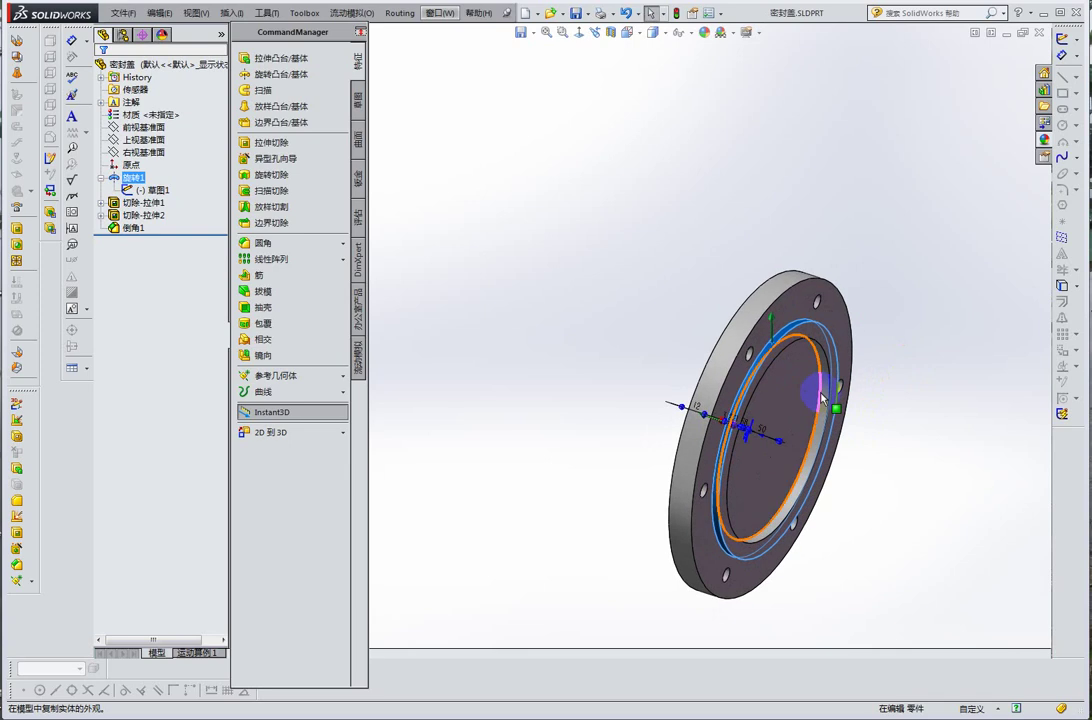
pyautogui.click(822, 398)
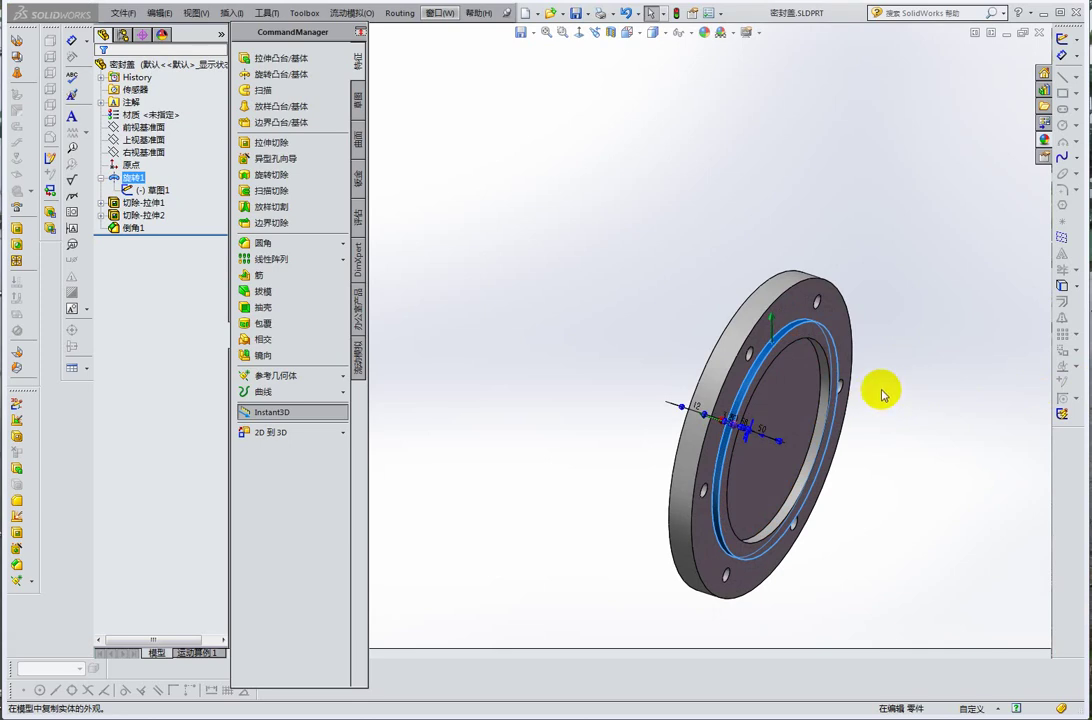
pyautogui.moveTo(865, 285)
pyautogui.mouseDown(button='middle')
pyautogui.moveTo(911, 284)
pyautogui.moveTo(804, 239)
pyautogui.moveTo(916, 249)
pyautogui.moveTo(831, 232)
pyautogui.mouseUp(button='middle')
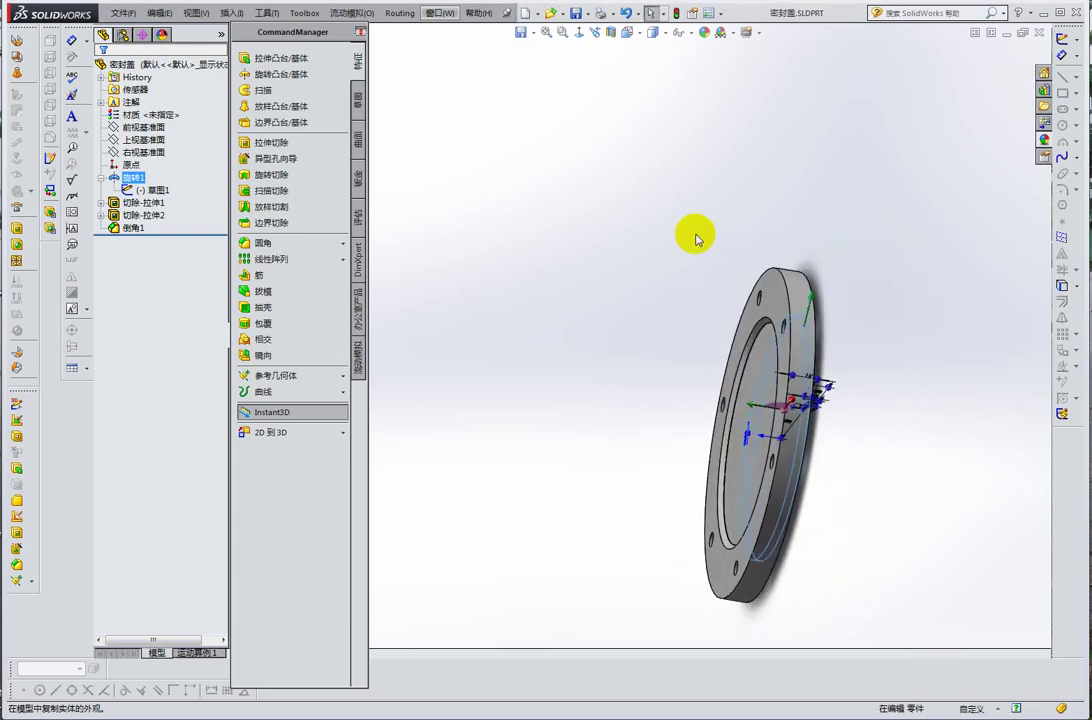
pyautogui.moveTo(697, 238)
pyautogui.mouseDown(button='middle')
pyautogui.moveTo(743, 227)
pyautogui.moveTo(726, 227)
pyautogui.mouseUp(button='middle')
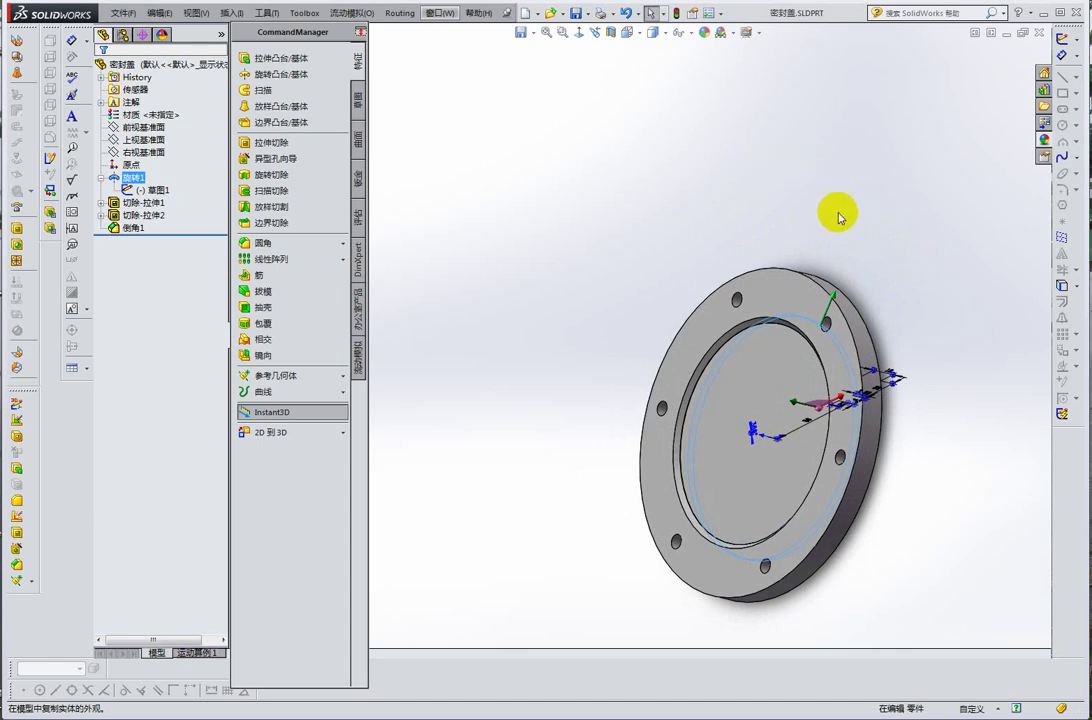
# - Close 密封盖.SLDPRT, switch to 导向板.SLDPRT from the Window menu, and orbit it
pyautogui.click(1040, 38)
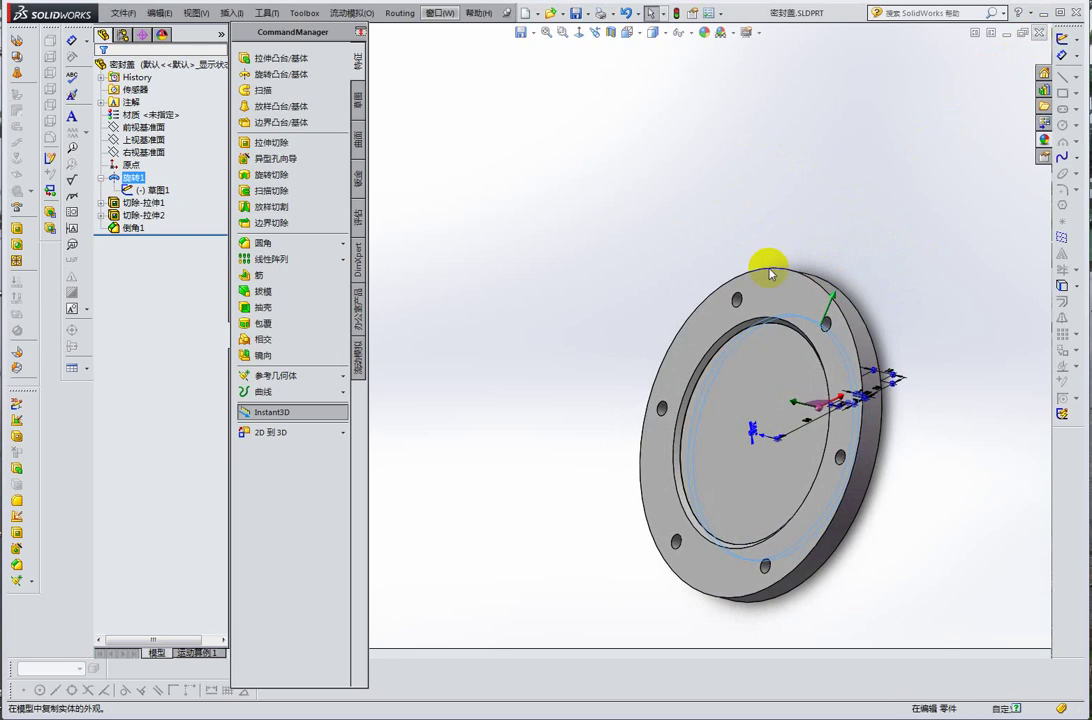
pyautogui.click(438, 13)
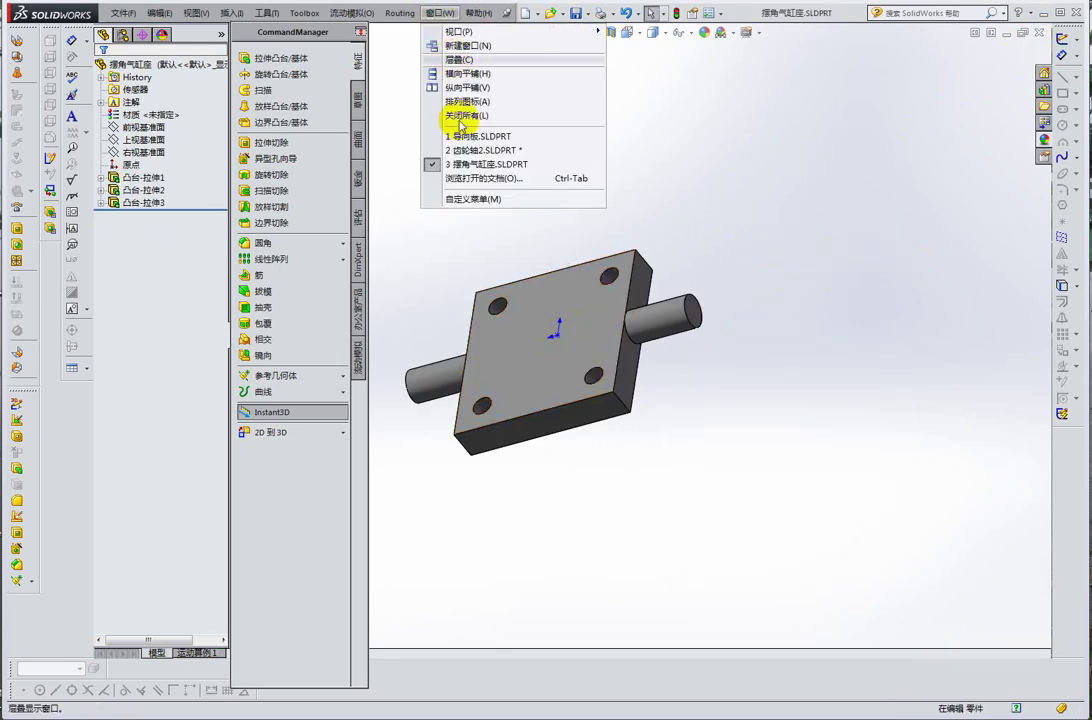
pyautogui.click(475, 137)
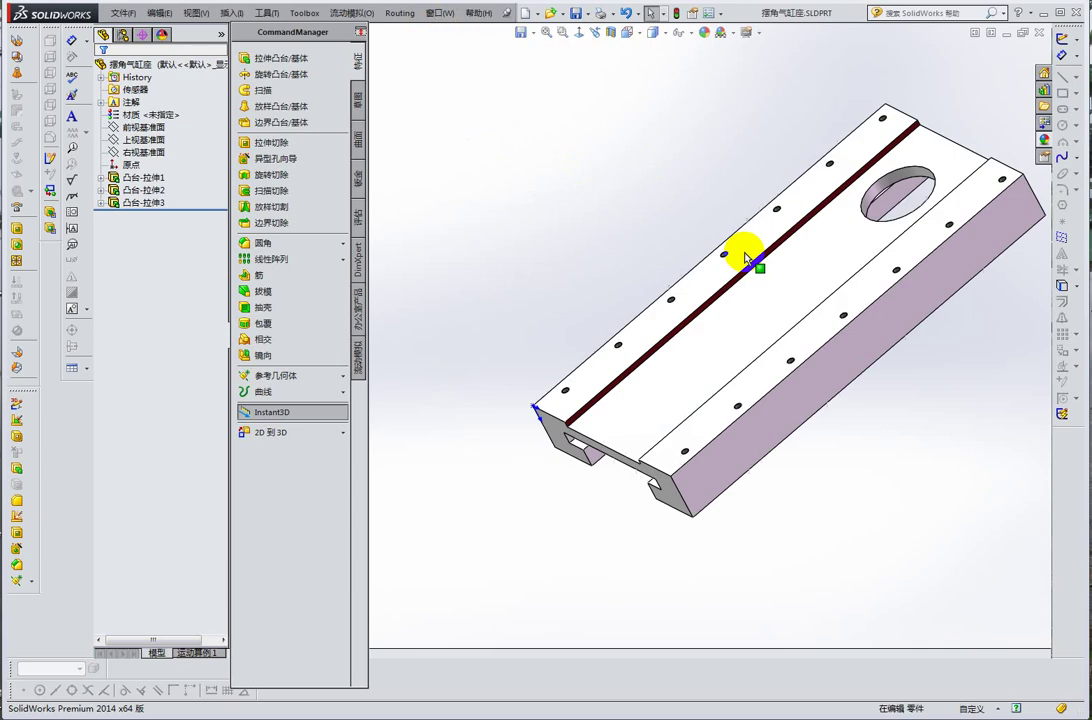
pyautogui.moveTo(804, 297)
pyautogui.mouseDown(button='middle')
pyautogui.moveTo(836, 288)
pyautogui.moveTo(835, 272)
pyautogui.moveTo(887, 331)
pyautogui.moveTo(631, 366)
pyautogui.moveTo(529, 319)
pyautogui.moveTo(539, 280)
pyautogui.moveTo(551, 368)
pyautogui.moveTo(446, 344)
pyautogui.moveTo(703, 398)
pyautogui.moveTo(595, 446)
pyautogui.moveTo(507, 439)
pyautogui.mouseUp(button='middle')
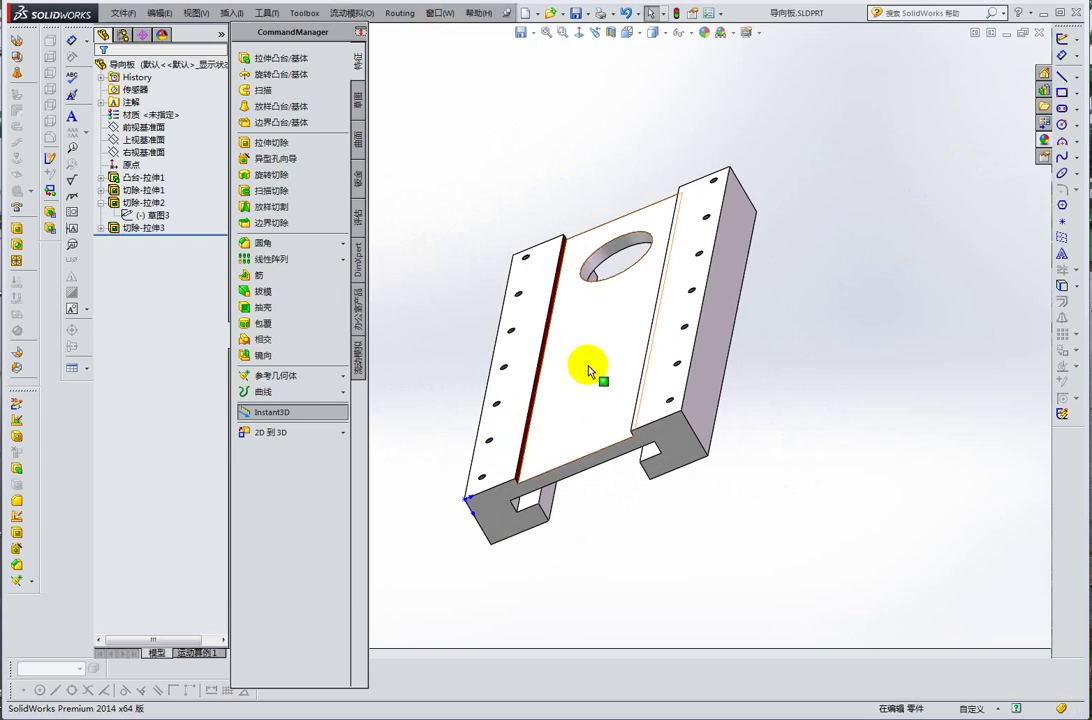
pyautogui.moveTo(636, 366)
pyautogui.mouseDown(button='middle')
pyautogui.moveTo(653, 341)
pyautogui.moveTo(700, 324)
pyautogui.moveTo(690, 334)
pyautogui.mouseUp(button='middle')
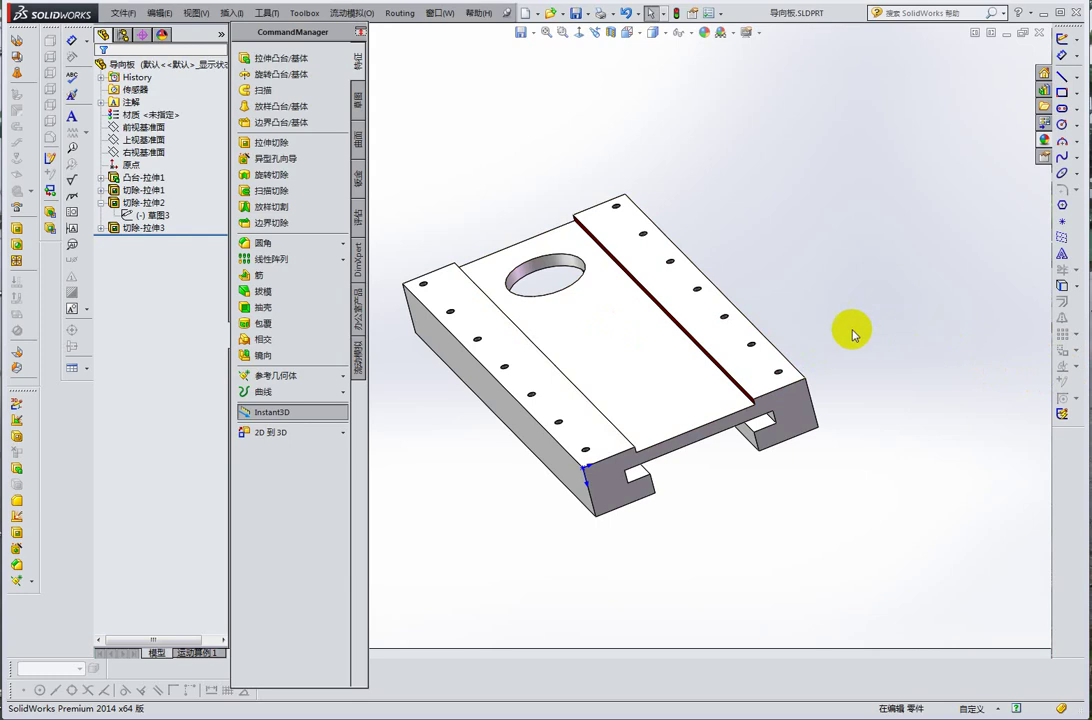
pyautogui.moveTo(643, 323)
pyautogui.mouseDown(button='middle')
pyautogui.moveTo(581, 317)
pyautogui.moveTo(651, 281)
pyautogui.mouseUp(button='middle')
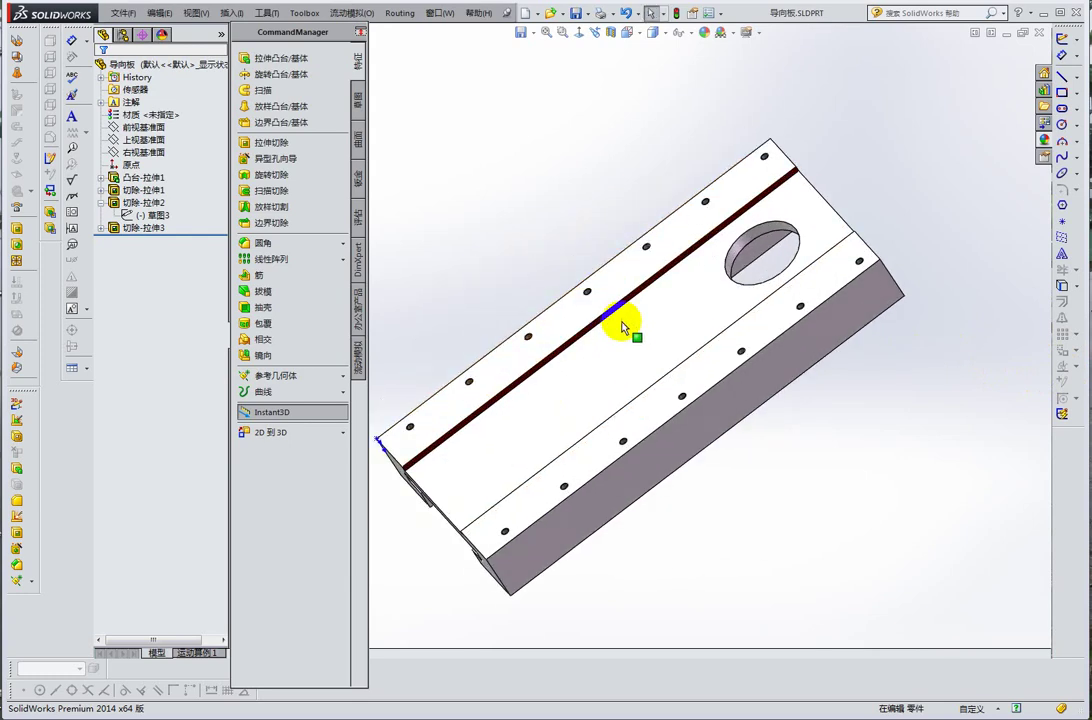
pyautogui.moveTo(641, 341)
pyautogui.mouseDown(button='middle')
pyautogui.moveTo(706, 297)
pyautogui.moveTo(688, 352)
pyautogui.mouseUp(button='middle')
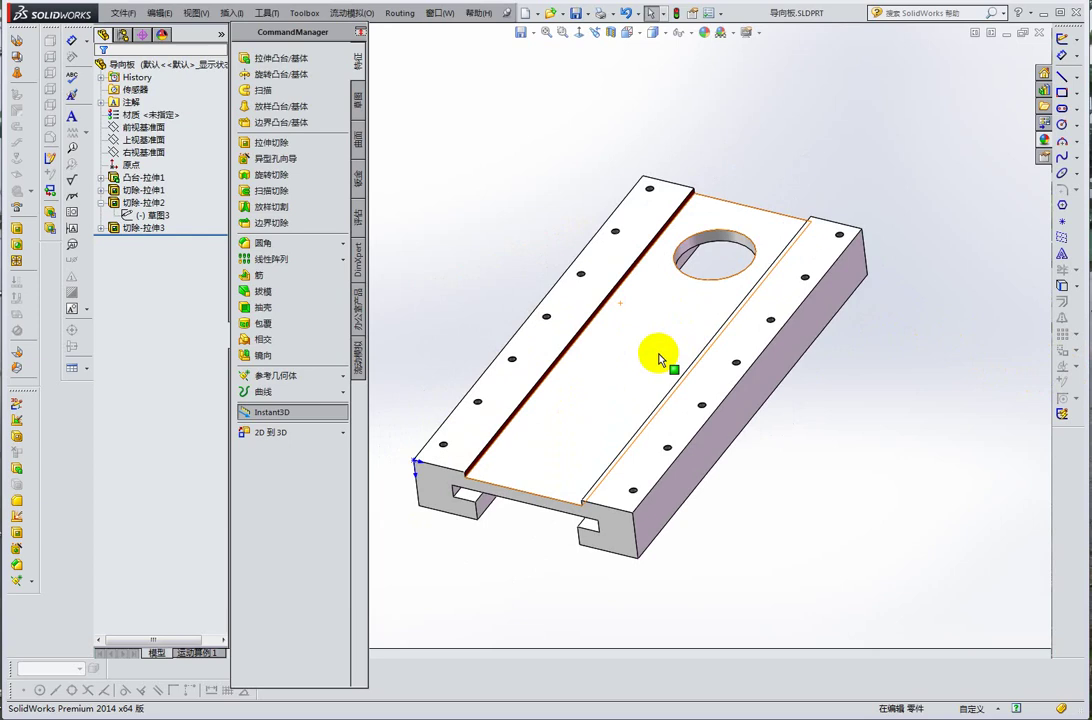
pyautogui.moveTo(658, 356)
pyautogui.mouseDown(button='middle')
pyautogui.moveTo(648, 295)
pyautogui.moveTo(676, 358)
pyautogui.moveTo(626, 519)
pyautogui.moveTo(583, 514)
pyautogui.mouseUp(button='middle')
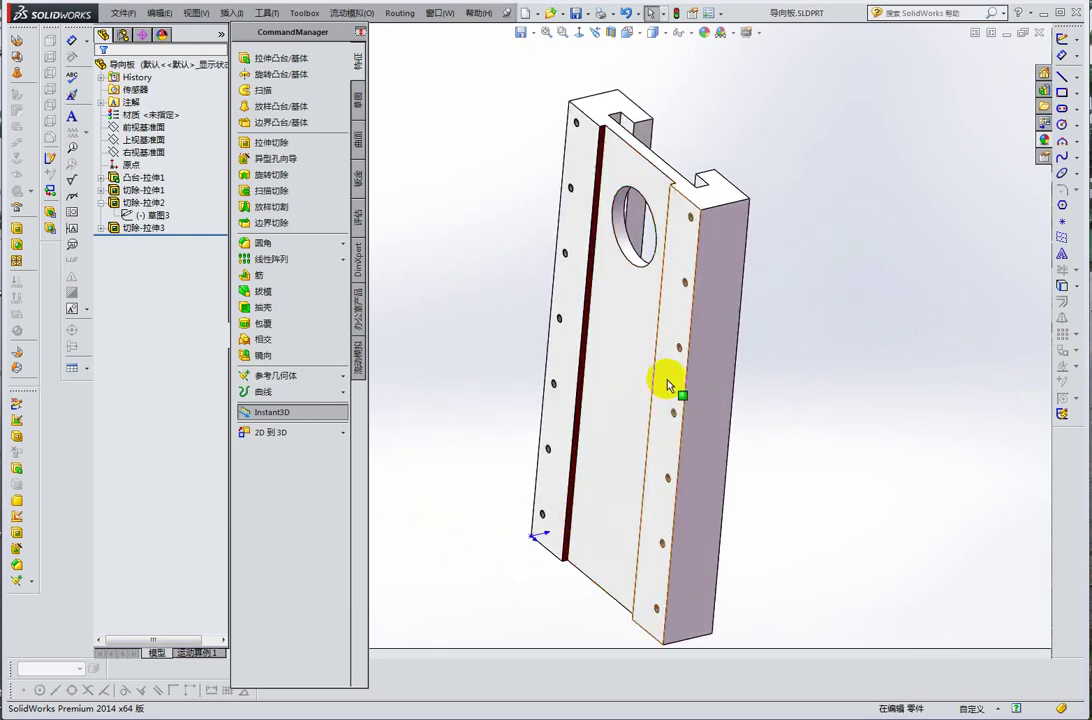
pyautogui.moveTo(663, 378); pyautogui.dragTo(676, 291, button='middle')
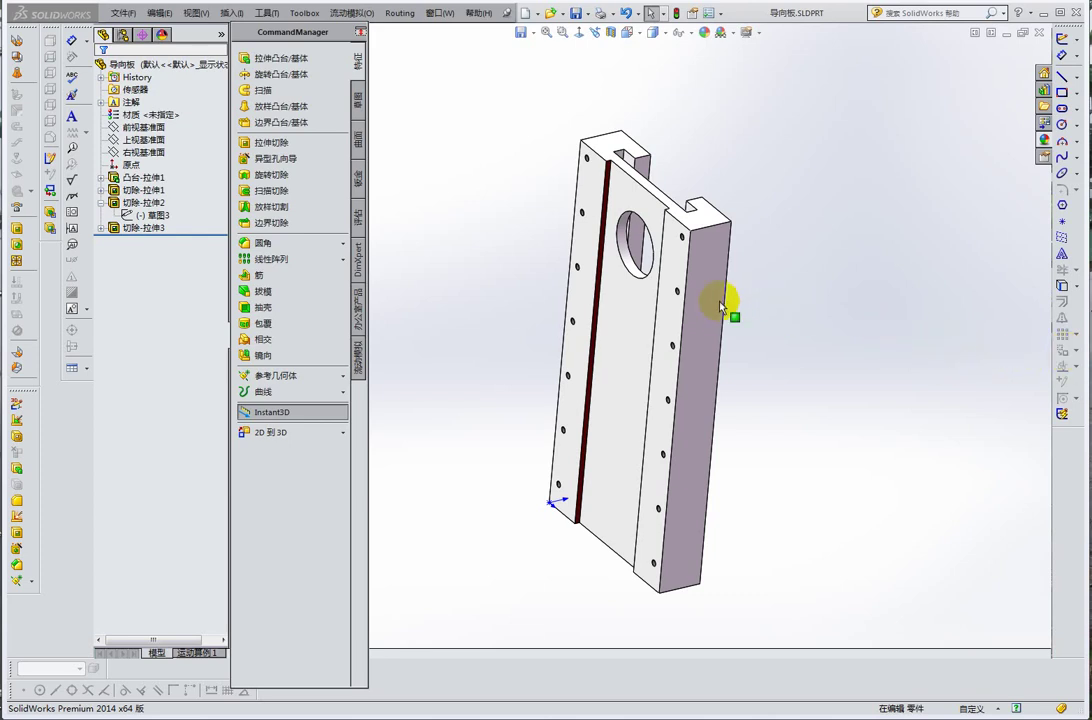
pyautogui.moveTo(720, 303)
pyautogui.mouseDown(button='middle')
pyautogui.moveTo(780, 253)
pyautogui.moveTo(735, 243)
pyautogui.moveTo(665, 171)
pyautogui.mouseUp(button='middle')
# - Select the groove face to display 切除-拉伸2's cut dimensions, then clear it
pyautogui.scroll(-3, 639, 207)
pyautogui.scroll(-2, 597, 215)
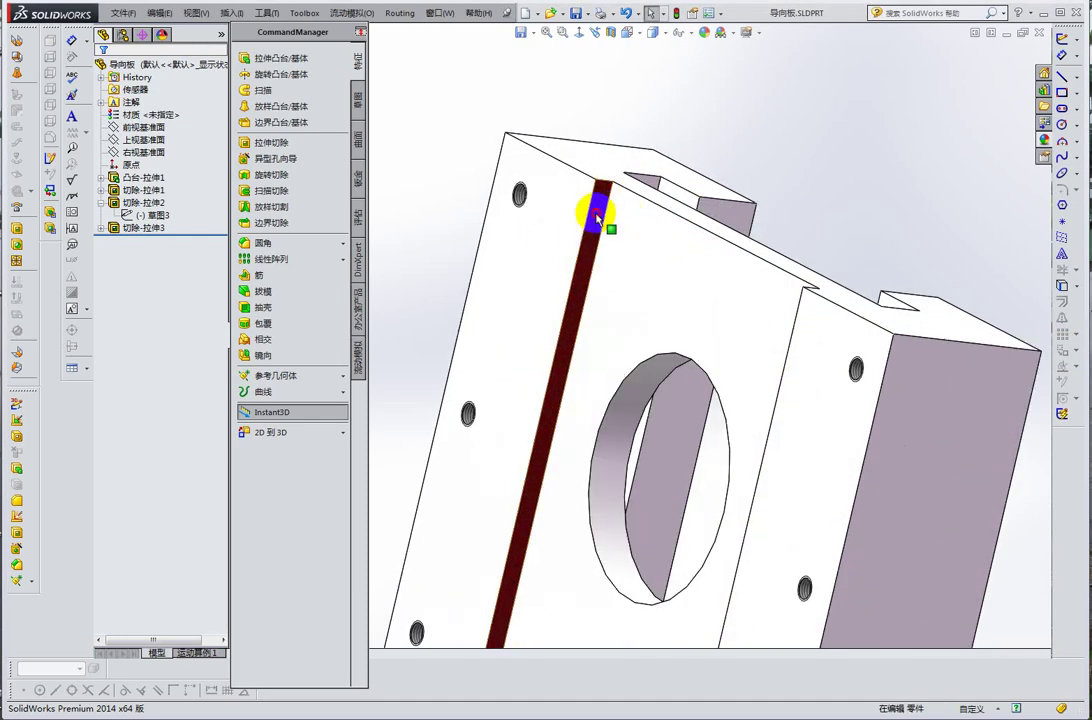
pyautogui.click(597, 215)
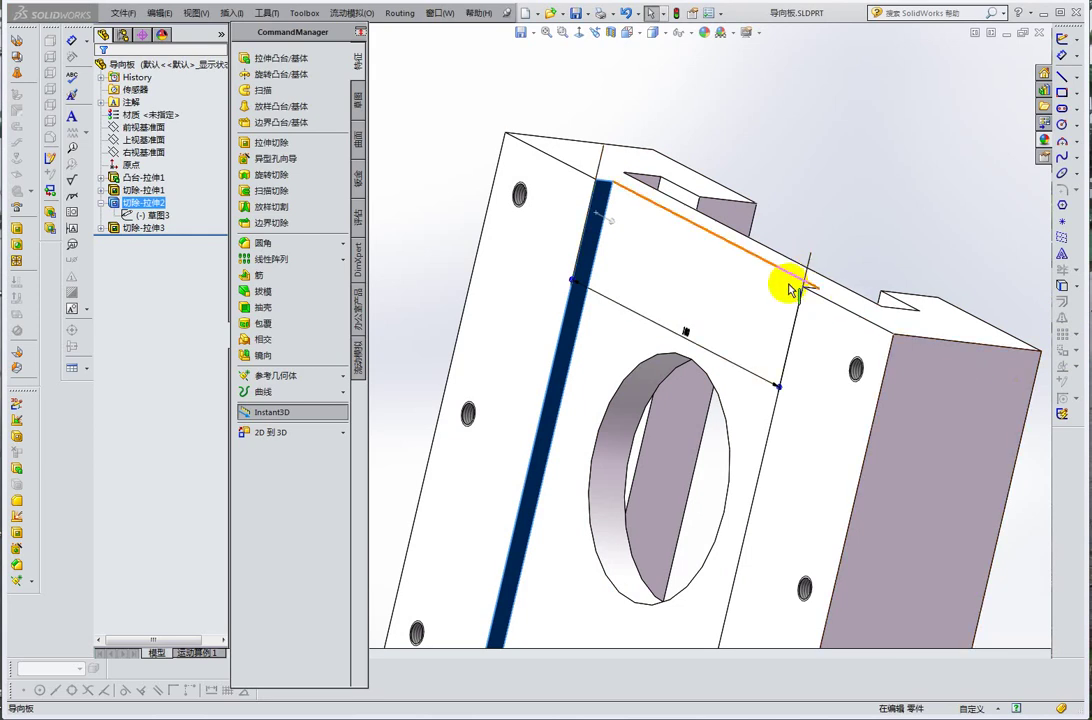
pyautogui.click(808, 224)
# - Orbit around the block and select the side rail face to show 凸台-拉伸1's dimensions
pyautogui.scroll(5, 810, 260)
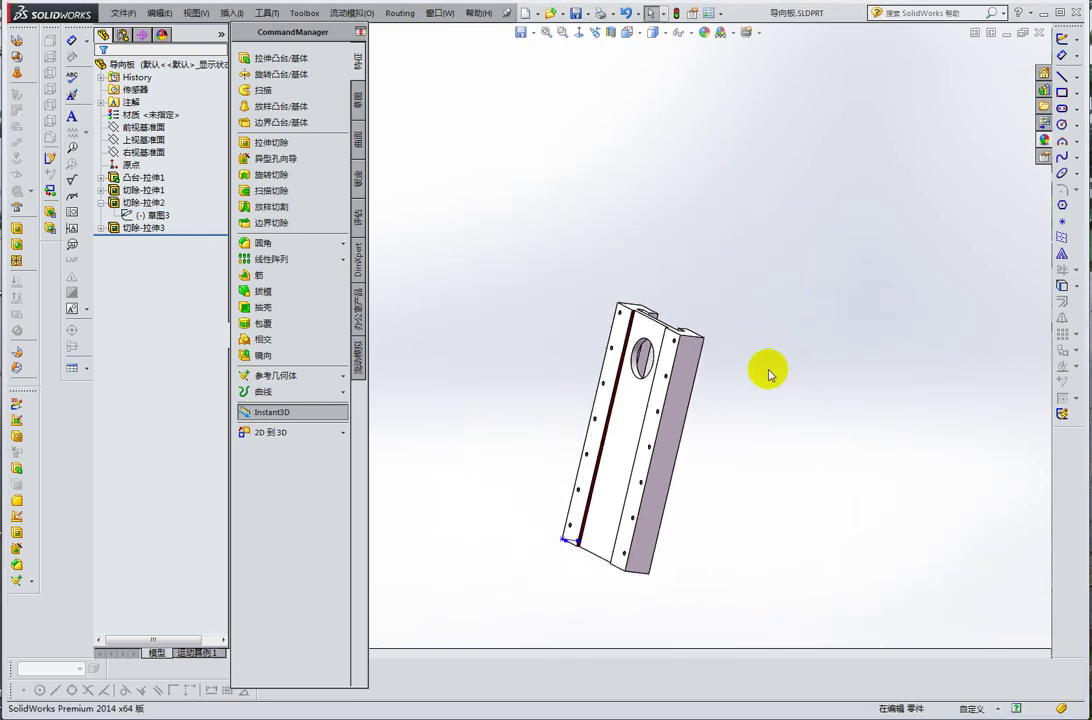
pyautogui.moveTo(768, 370); pyautogui.dragTo(725, 312, button='middle')
pyautogui.scroll(-3, 592, 451)
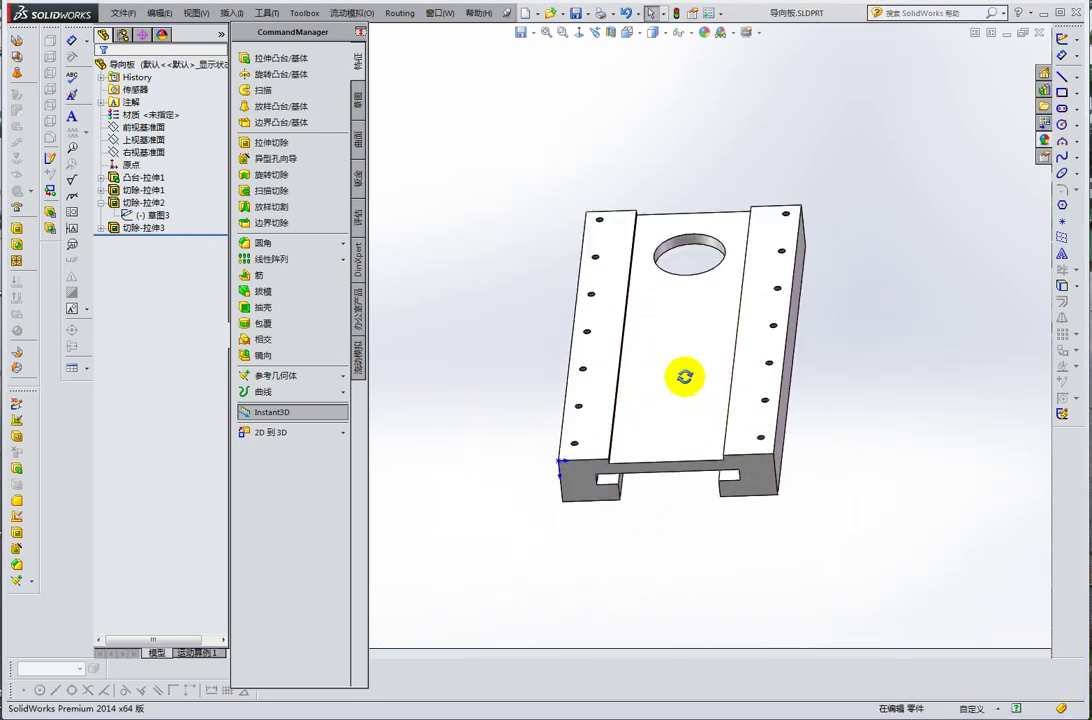
pyautogui.moveTo(683, 373)
pyautogui.mouseDown(button='middle')
pyautogui.moveTo(665, 352)
pyautogui.moveTo(700, 324)
pyautogui.moveTo(690, 380)
pyautogui.mouseUp(button='middle')
pyautogui.moveTo(794, 315); pyautogui.dragTo(792, 329, button='middle')
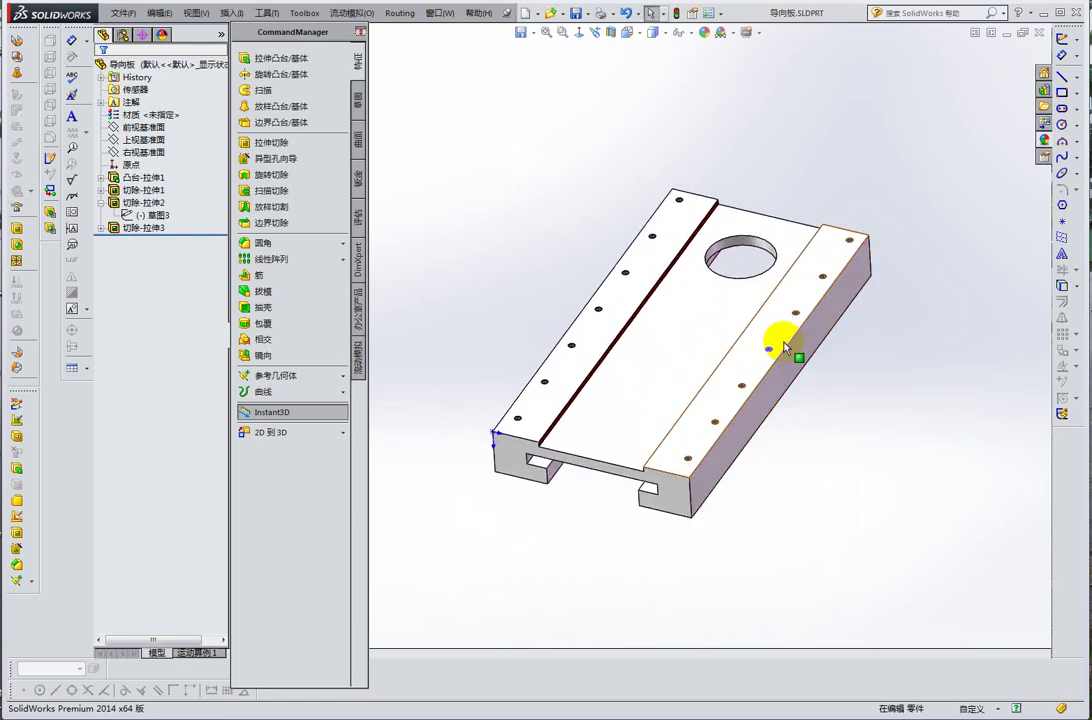
pyautogui.moveTo(755, 357)
pyautogui.mouseDown(button='middle')
pyautogui.moveTo(656, 421)
pyautogui.moveTo(684, 348)
pyautogui.moveTo(700, 402)
pyautogui.mouseUp(button='middle')
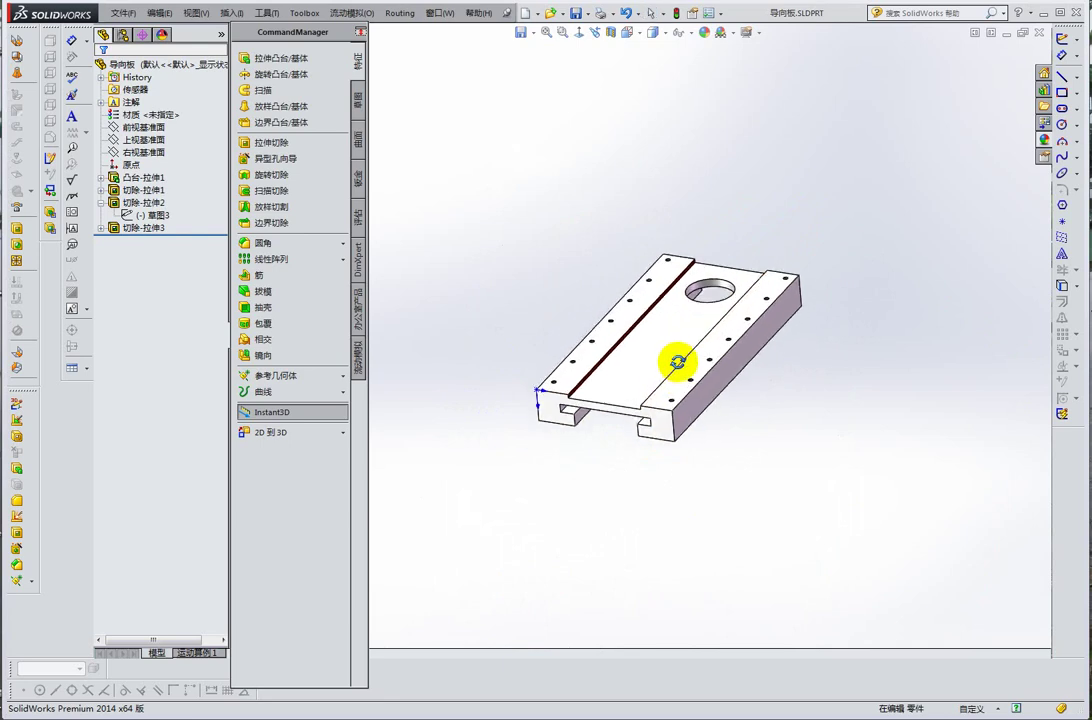
pyautogui.moveTo(673, 440)
pyautogui.mouseDown(button='middle')
pyautogui.moveTo(679, 300)
pyautogui.moveTo(667, 242)
pyautogui.moveTo(643, 329)
pyautogui.moveTo(838, 302)
pyautogui.moveTo(846, 312)
pyautogui.moveTo(695, 312)
pyautogui.moveTo(745, 326)
pyautogui.moveTo(755, 324)
pyautogui.moveTo(682, 305)
pyautogui.moveTo(712, 324)
pyautogui.moveTo(834, 322)
pyautogui.moveTo(551, 351)
pyautogui.mouseUp(button='middle')
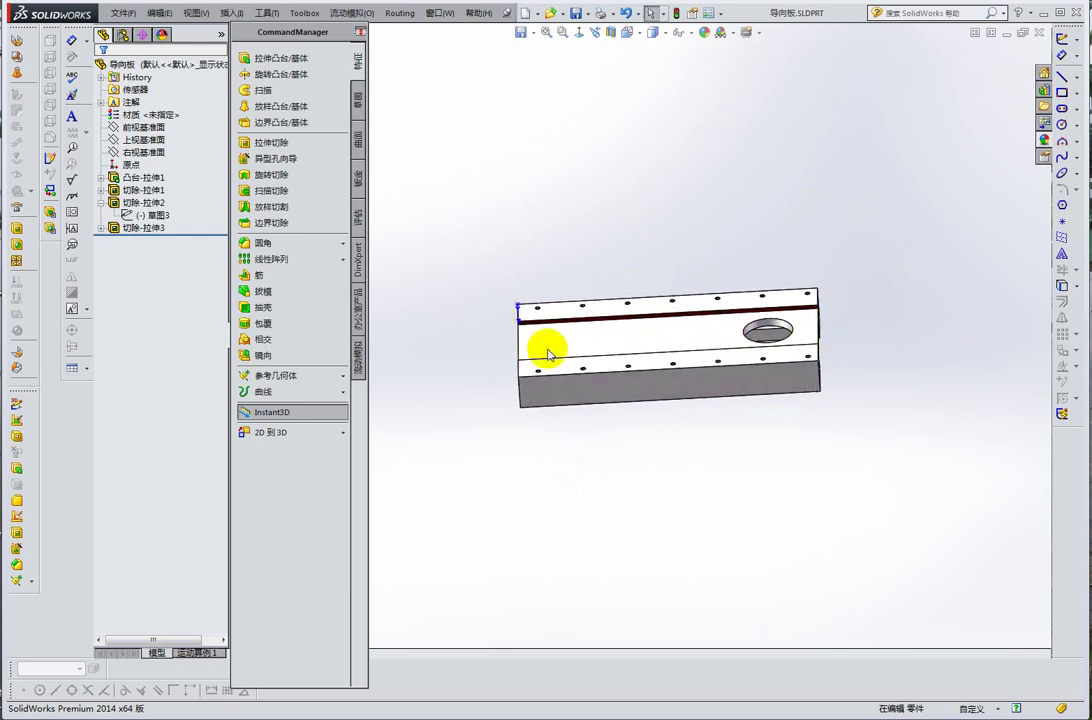
pyautogui.moveTo(765, 337)
pyautogui.mouseDown(button='middle')
pyautogui.moveTo(663, 324)
pyautogui.moveTo(700, 341)
pyautogui.moveTo(814, 317)
pyautogui.moveTo(777, 238)
pyautogui.mouseUp(button='middle')
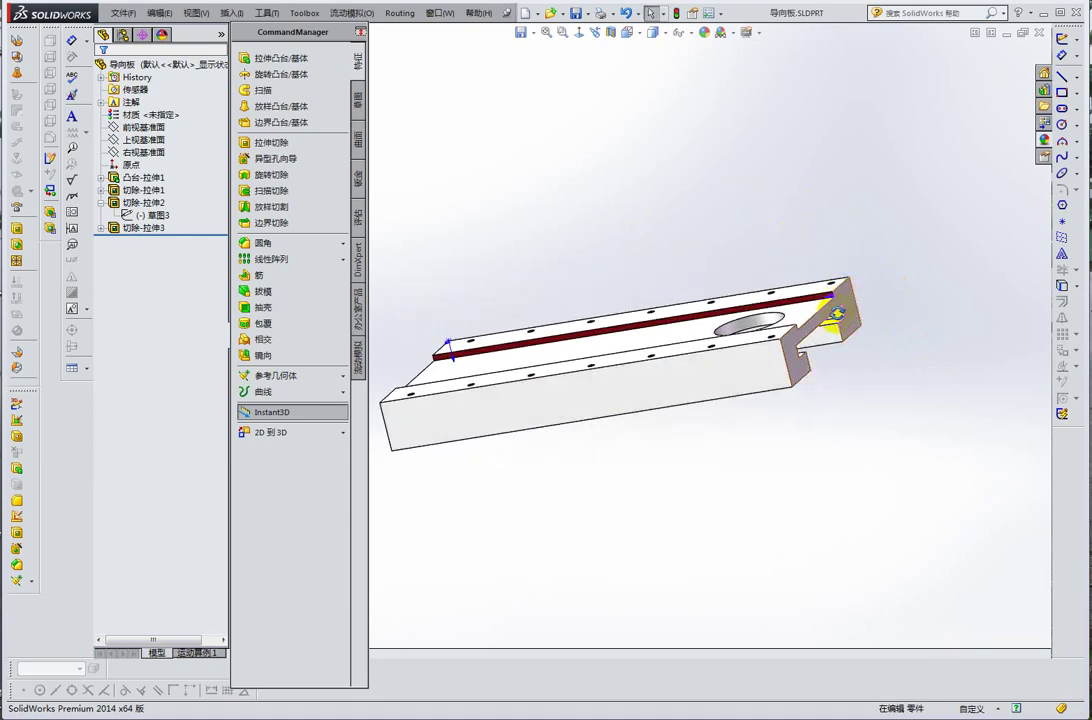
pyautogui.moveTo(837, 313); pyautogui.dragTo(850, 343, button='middle')
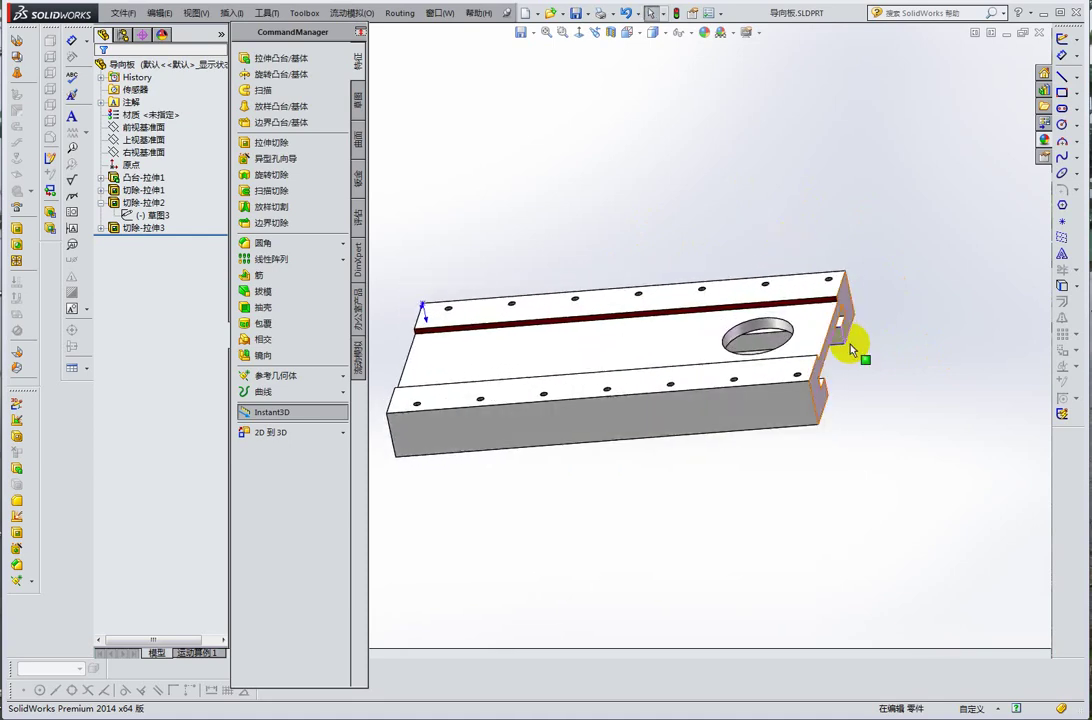
pyautogui.moveTo(707, 336); pyautogui.dragTo(785, 328, button='middle')
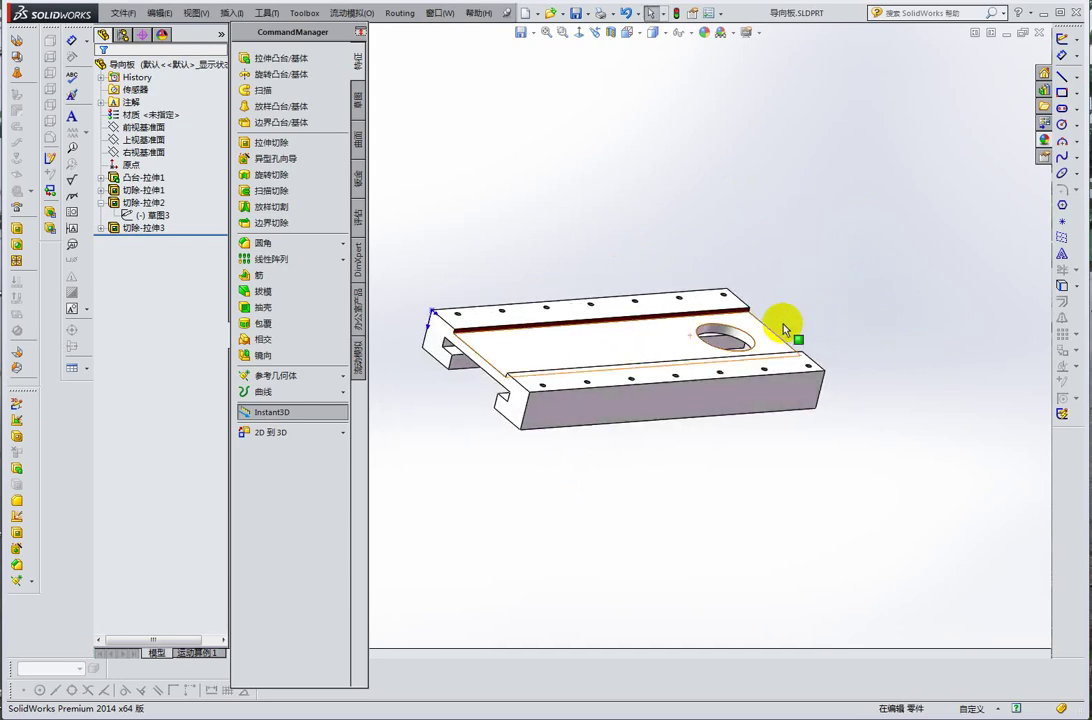
pyautogui.moveTo(792, 329)
pyautogui.mouseDown(button='middle')
pyautogui.moveTo(653, 373)
pyautogui.moveTo(571, 367)
pyautogui.moveTo(802, 297)
pyautogui.moveTo(556, 371)
pyautogui.moveTo(648, 339)
pyautogui.moveTo(790, 377)
pyautogui.moveTo(763, 354)
pyautogui.moveTo(576, 385)
pyautogui.moveTo(629, 380)
pyautogui.moveTo(647, 392)
pyautogui.moveTo(690, 378)
pyautogui.moveTo(731, 329)
pyautogui.moveTo(765, 353)
pyautogui.moveTo(637, 351)
pyautogui.mouseUp(button='middle')
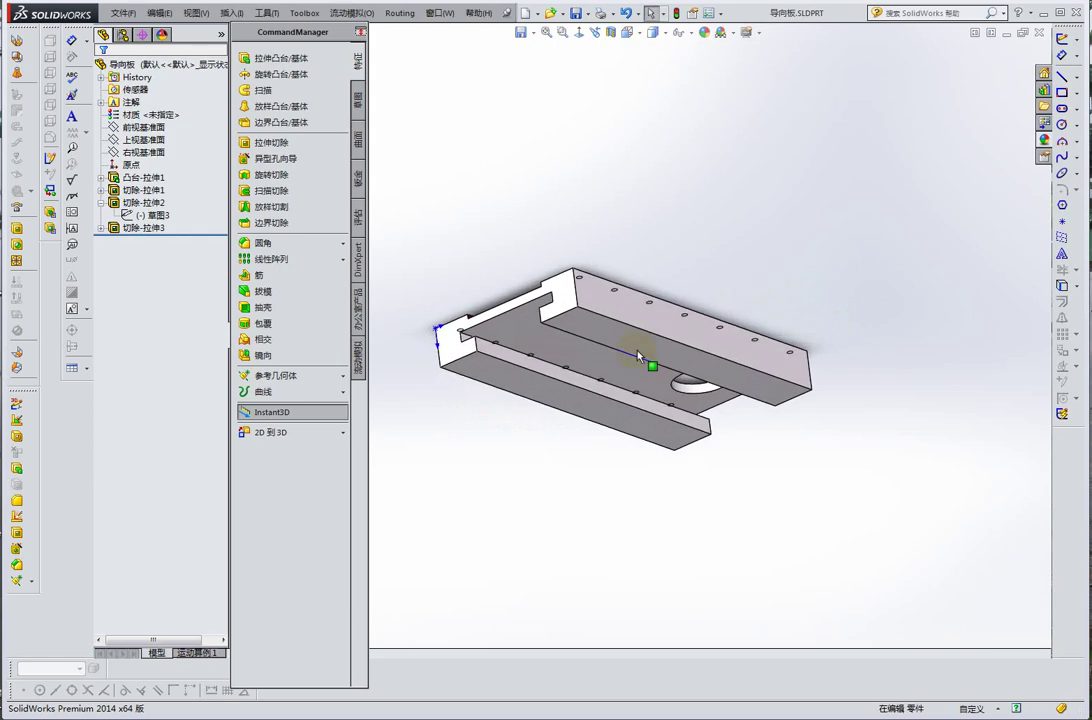
pyautogui.click(612, 333)
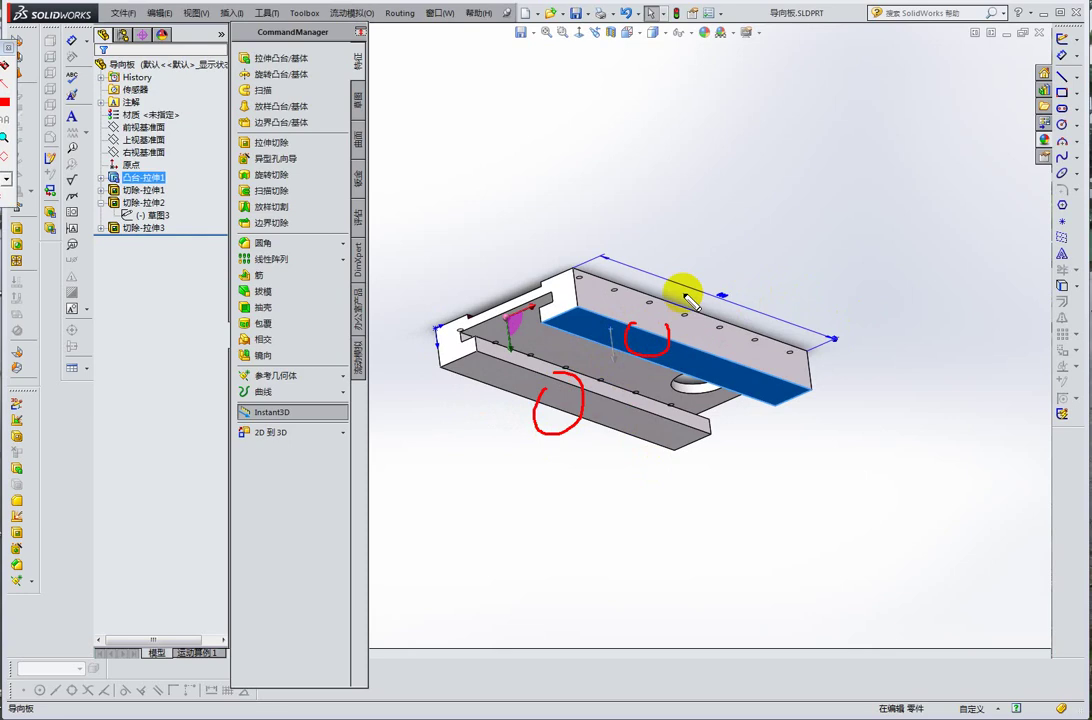
# - Zoom and orbit over the groove from top, edge-on and isometric angles
pyautogui.moveTo(690, 290)
pyautogui.mouseDown(button='middle')
pyautogui.moveTo(699, 414)
pyautogui.moveTo(624, 349)
pyautogui.moveTo(600, 278)
pyautogui.mouseUp(button='middle')
pyautogui.scroll(-2, 592, 349)
pyautogui.scroll(-3, 562, 368)
pyautogui.scroll(-2, 562, 368)
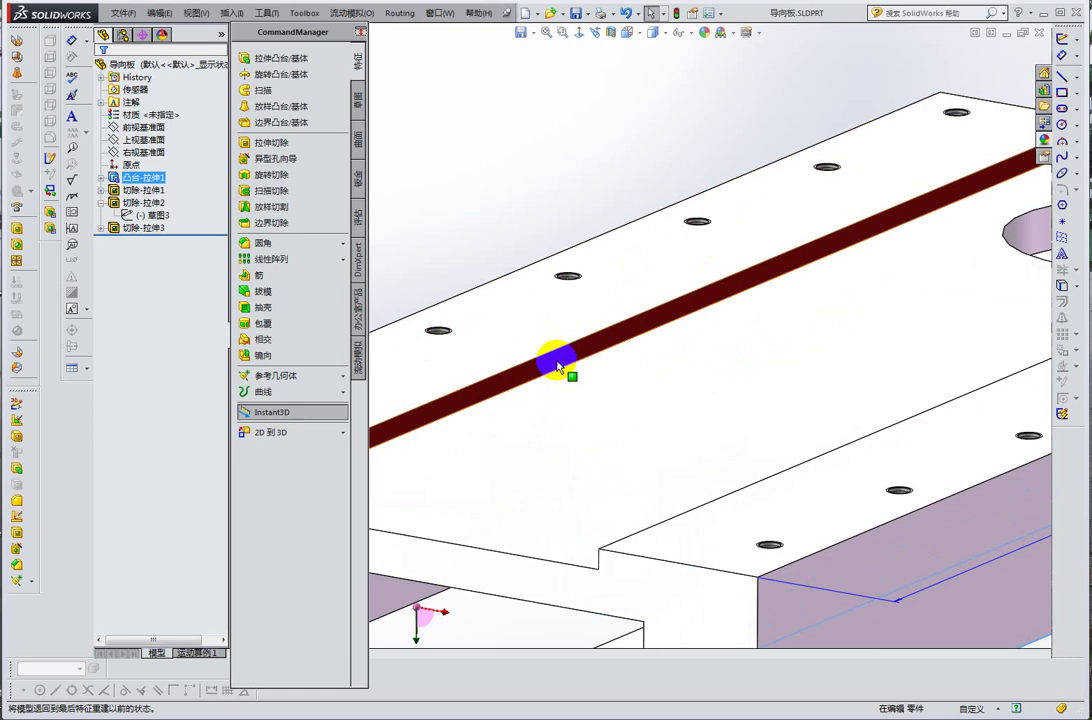
pyautogui.scroll(2, 557, 366)
pyautogui.scroll(3, 600, 370)
pyautogui.moveTo(702, 383)
pyautogui.mouseDown(button='middle')
pyautogui.moveTo(829, 451)
pyautogui.moveTo(932, 392)
pyautogui.mouseUp(button='middle')
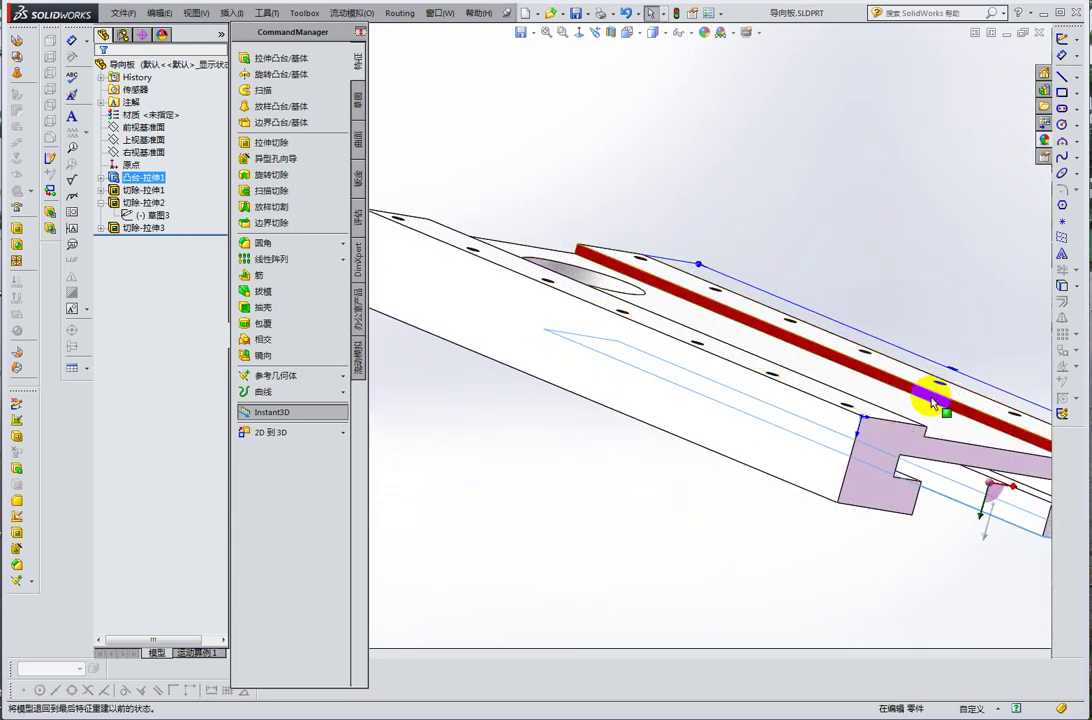
pyautogui.moveTo(923, 402); pyautogui.dragTo(803, 425, button='middle')
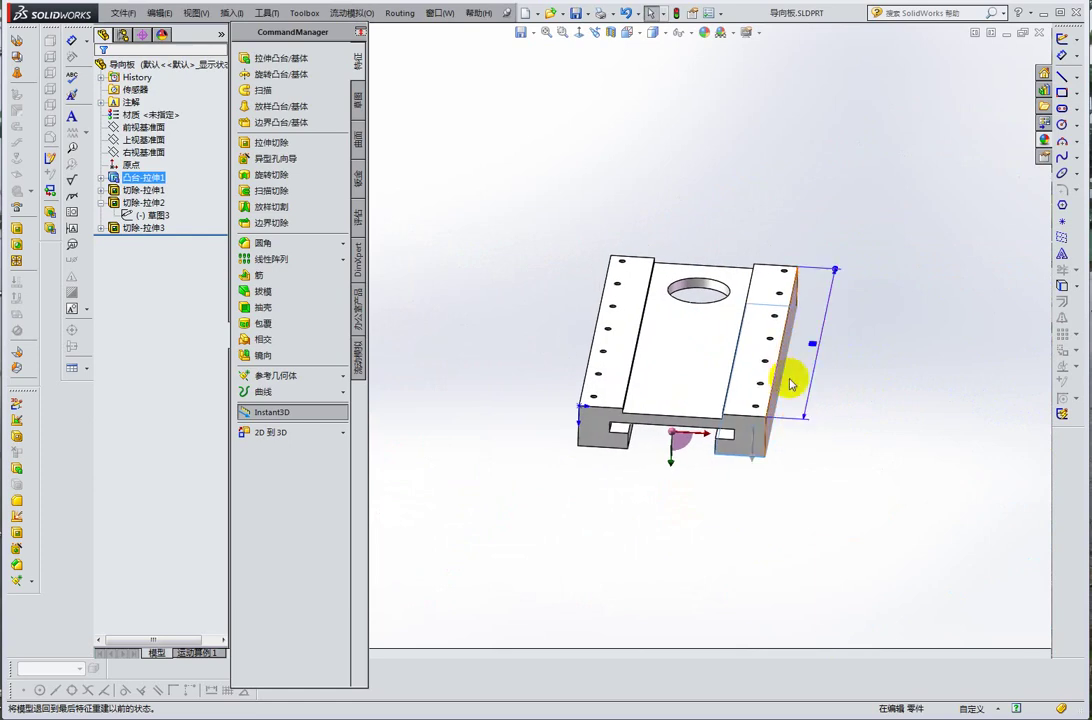
pyautogui.moveTo(841, 378); pyautogui.dragTo(840, 383, button='middle')
pyautogui.scroll(-2, 703, 288)
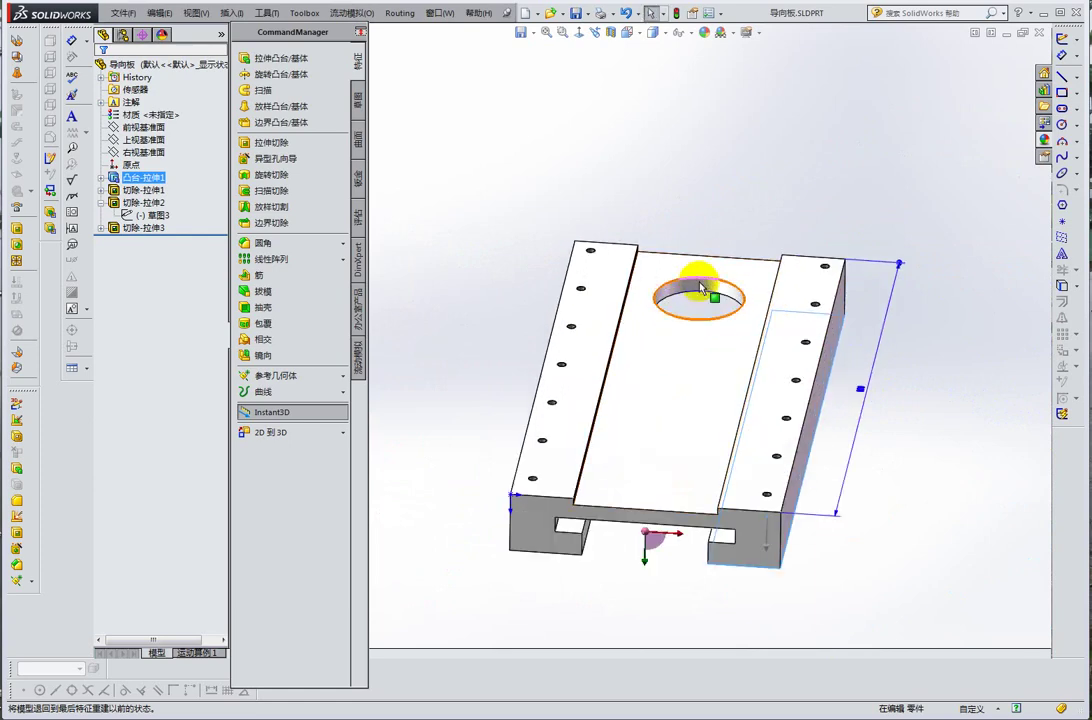
# - Show the large hole's 切除-拉伸3 dimensions, then clear the selection and orbit out
pyautogui.click(703, 290)
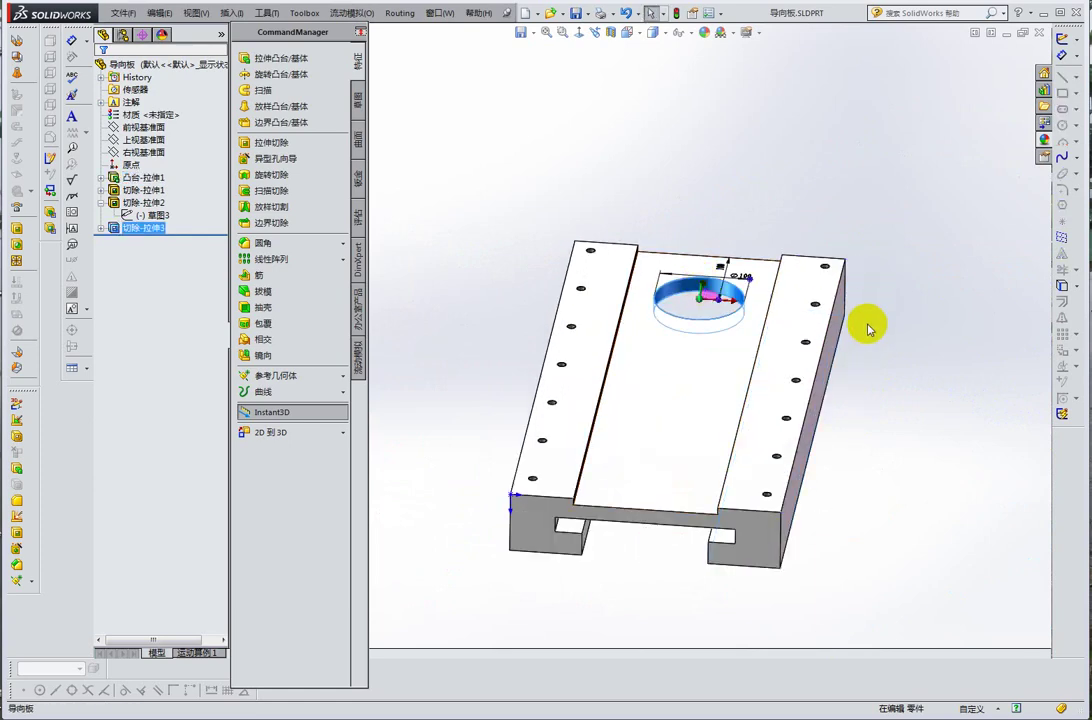
pyautogui.moveTo(838, 383)
pyautogui.mouseDown(button='middle')
pyautogui.moveTo(829, 366)
pyautogui.moveTo(804, 402)
pyautogui.moveTo(779, 413)
pyautogui.mouseUp(button='middle')
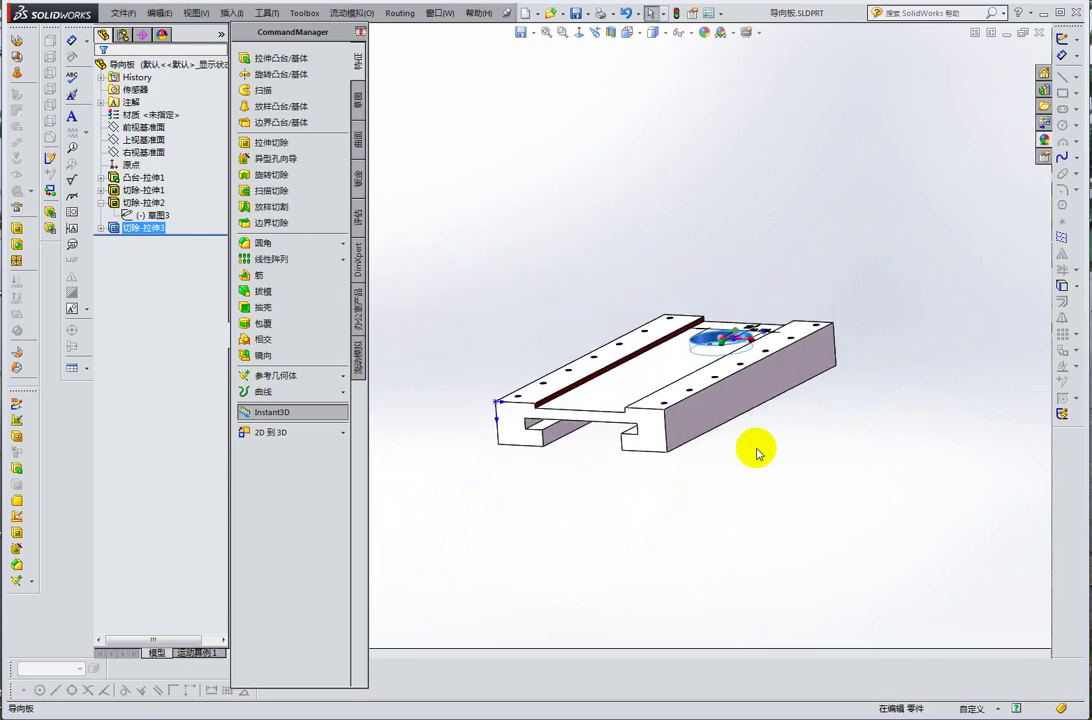
pyautogui.click(757, 452)
pyautogui.moveTo(556, 419)
pyautogui.mouseDown(button='middle')
pyautogui.moveTo(519, 492)
pyautogui.moveTo(531, 442)
pyautogui.mouseUp(button='middle')
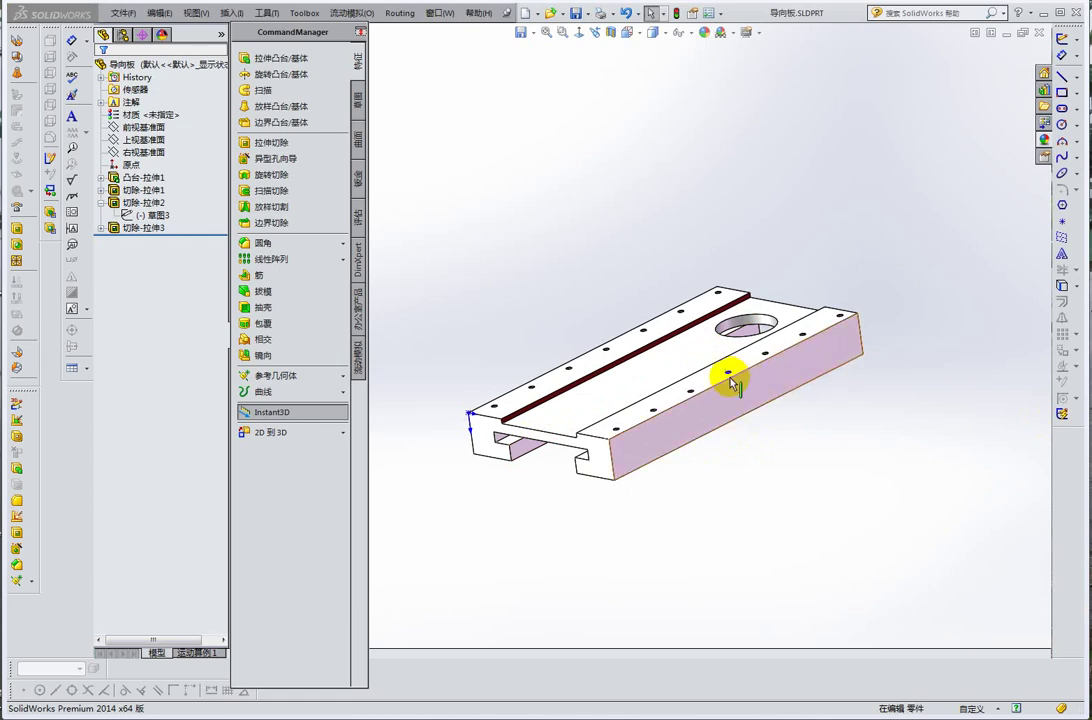
# - Switch to the isometric view, orbit toward the slotted end, and dismiss the ad popup
pyautogui.hotkey('ctrl', '7')
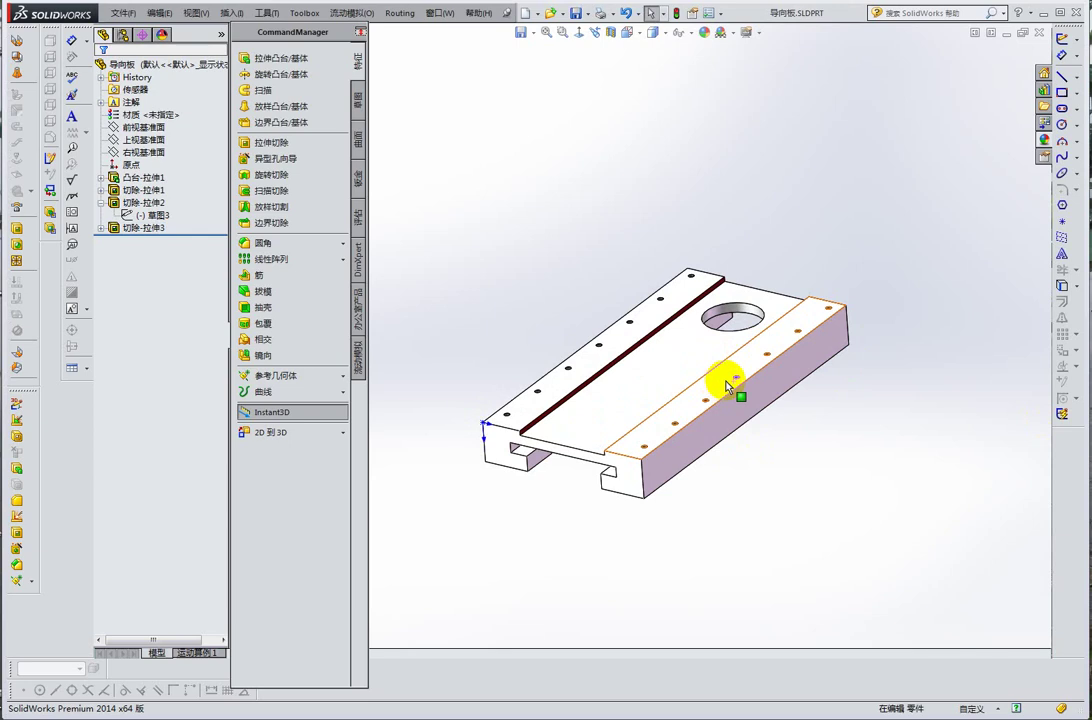
pyautogui.moveTo(743, 383); pyautogui.dragTo(646, 378, button='middle')
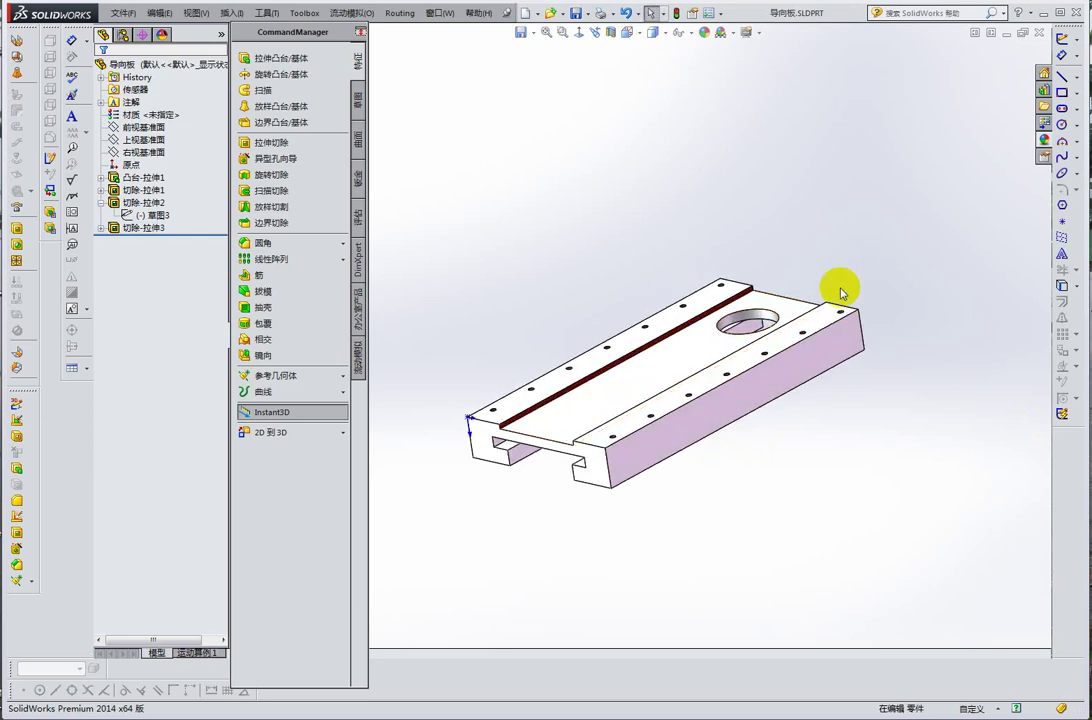
pyautogui.moveTo(731, 336); pyautogui.dragTo(695, 402, button='middle')
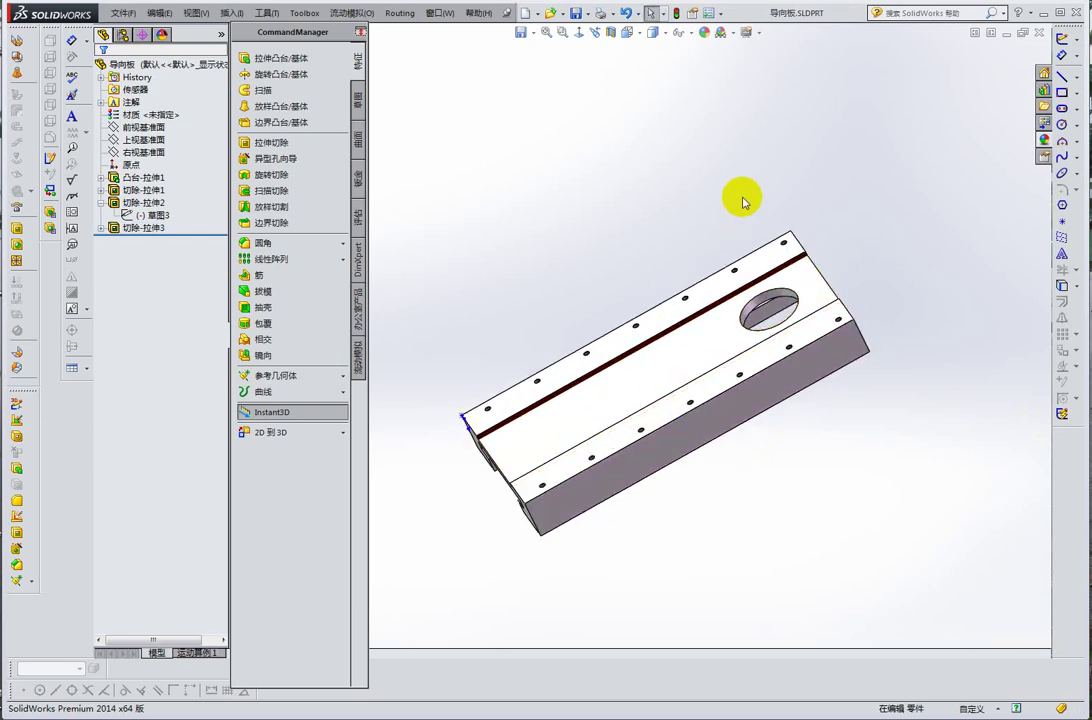
pyautogui.moveTo(853, 390); pyautogui.dragTo(821, 407, button='middle')
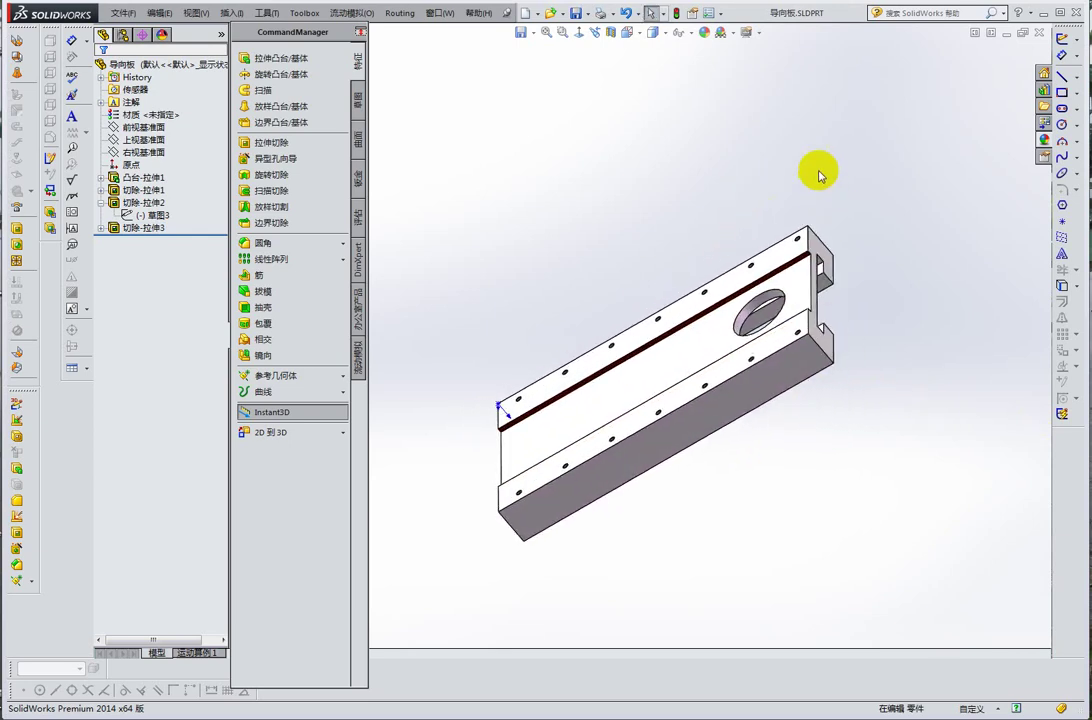
pyautogui.click(854, 211)
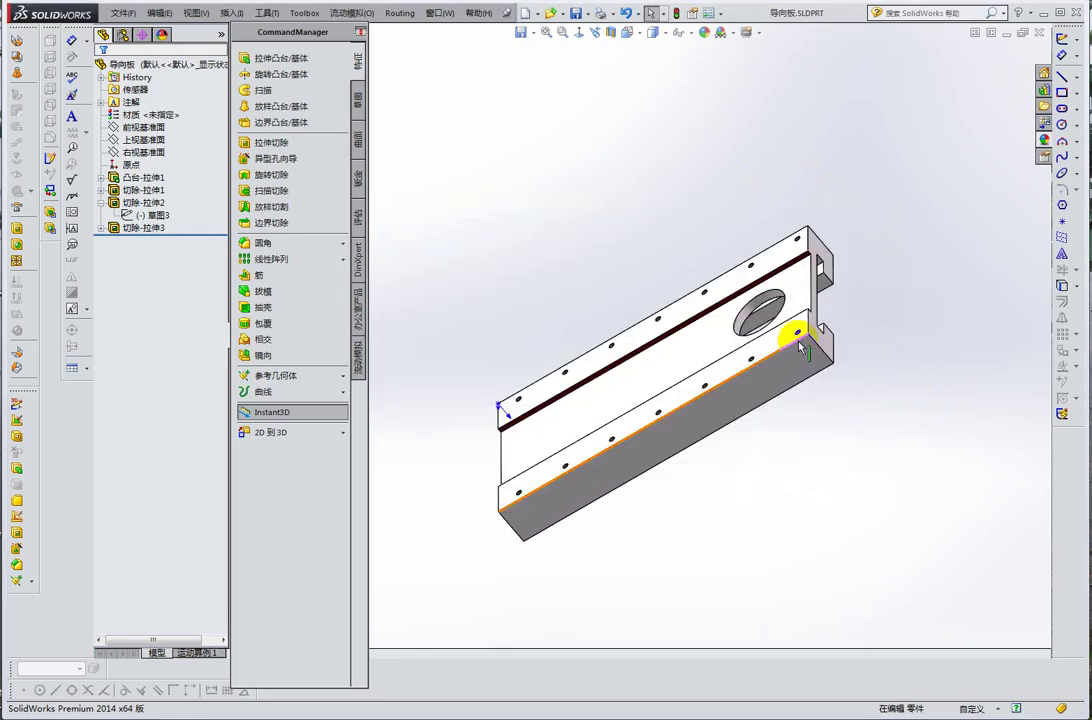
# - Orbit the guide plate to inspect its top, long side and slotted end
pyautogui.moveTo(900, 292)
pyautogui.mouseDown(button='middle')
pyautogui.moveTo(820, 302)
pyautogui.moveTo(804, 232)
pyautogui.mouseUp(button='middle')
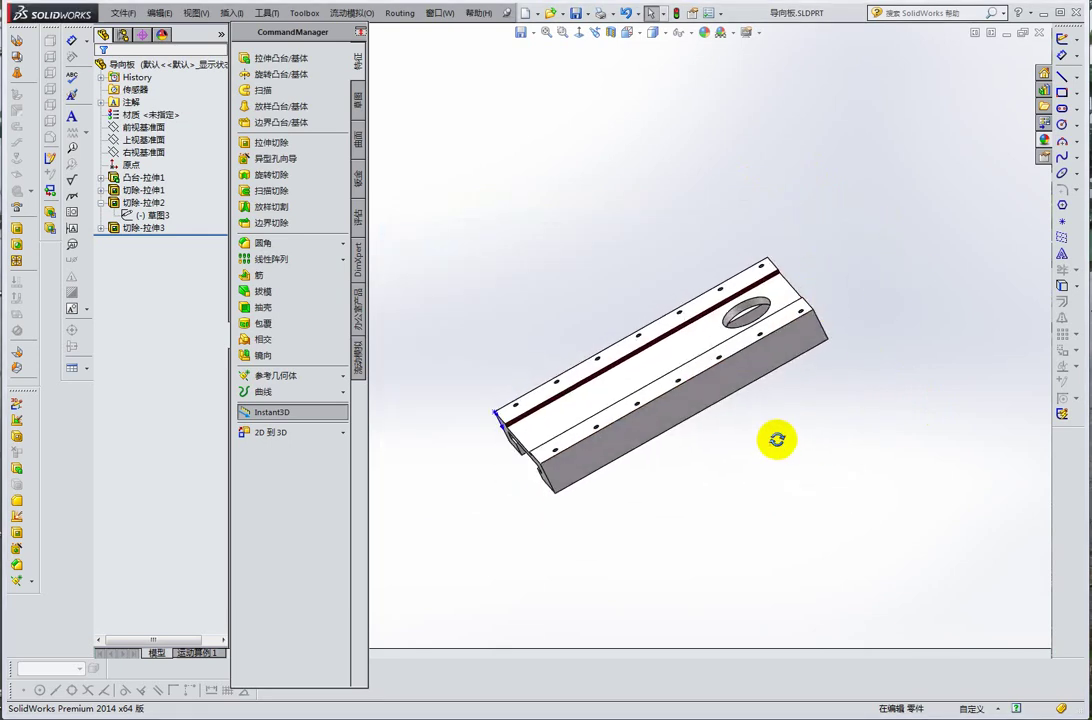
pyautogui.moveTo(775, 436)
pyautogui.mouseDown(button='middle')
pyautogui.moveTo(819, 364)
pyautogui.moveTo(780, 373)
pyautogui.moveTo(812, 430)
pyautogui.mouseUp(button='middle')
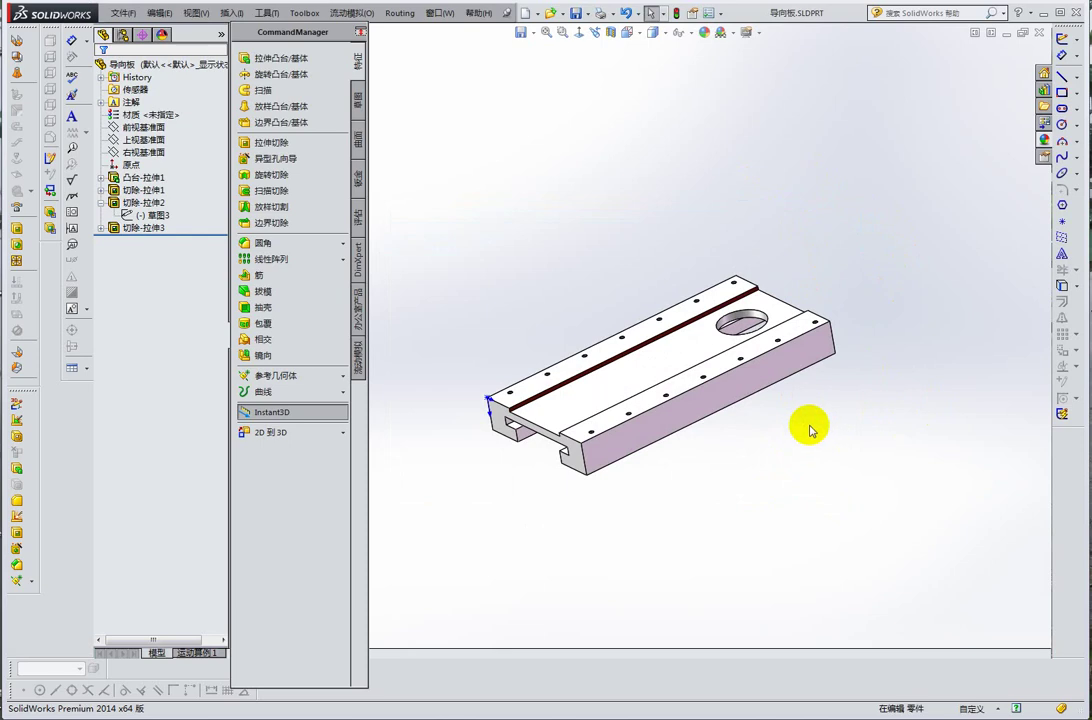
pyautogui.moveTo(683, 410)
pyautogui.mouseDown(button='middle')
pyautogui.moveTo(756, 346)
pyautogui.moveTo(561, 361)
pyautogui.moveTo(651, 387)
pyautogui.moveTo(690, 434)
pyautogui.mouseUp(button='middle')
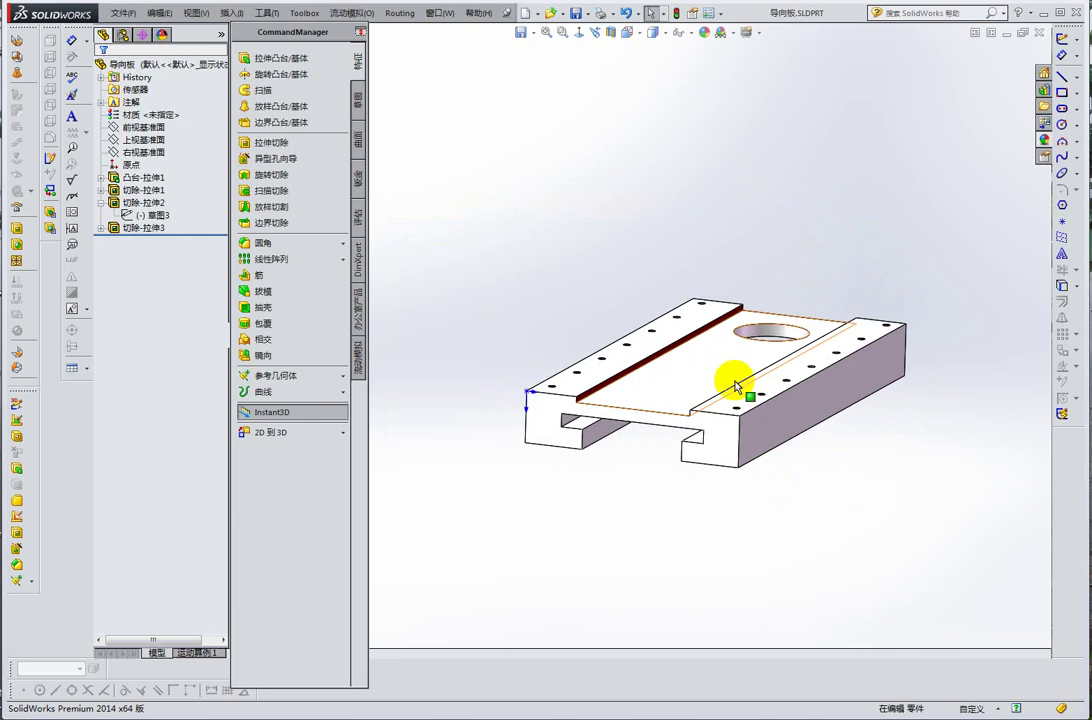
pyautogui.moveTo(731, 378)
pyautogui.mouseDown(button='middle')
pyautogui.moveTo(763, 388)
pyautogui.moveTo(726, 399)
pyautogui.mouseUp(button='middle')
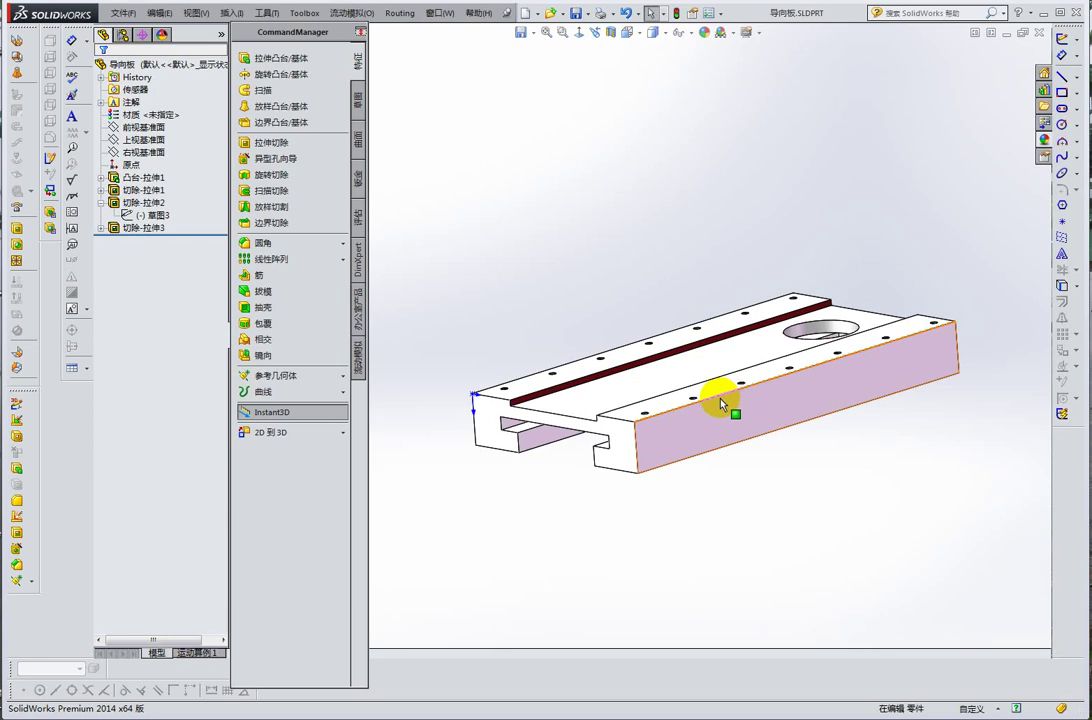
pyautogui.moveTo(692, 385)
pyautogui.mouseDown(button='middle')
pyautogui.moveTo(617, 373)
pyautogui.moveTo(624, 390)
pyautogui.moveTo(775, 455)
pyautogui.moveTo(763, 288)
pyautogui.moveTo(731, 349)
pyautogui.moveTo(726, 414)
pyautogui.moveTo(704, 349)
pyautogui.moveTo(720, 408)
pyautogui.moveTo(653, 349)
pyautogui.moveTo(650, 368)
pyautogui.moveTo(998, 380)
pyautogui.mouseUp(button='middle')
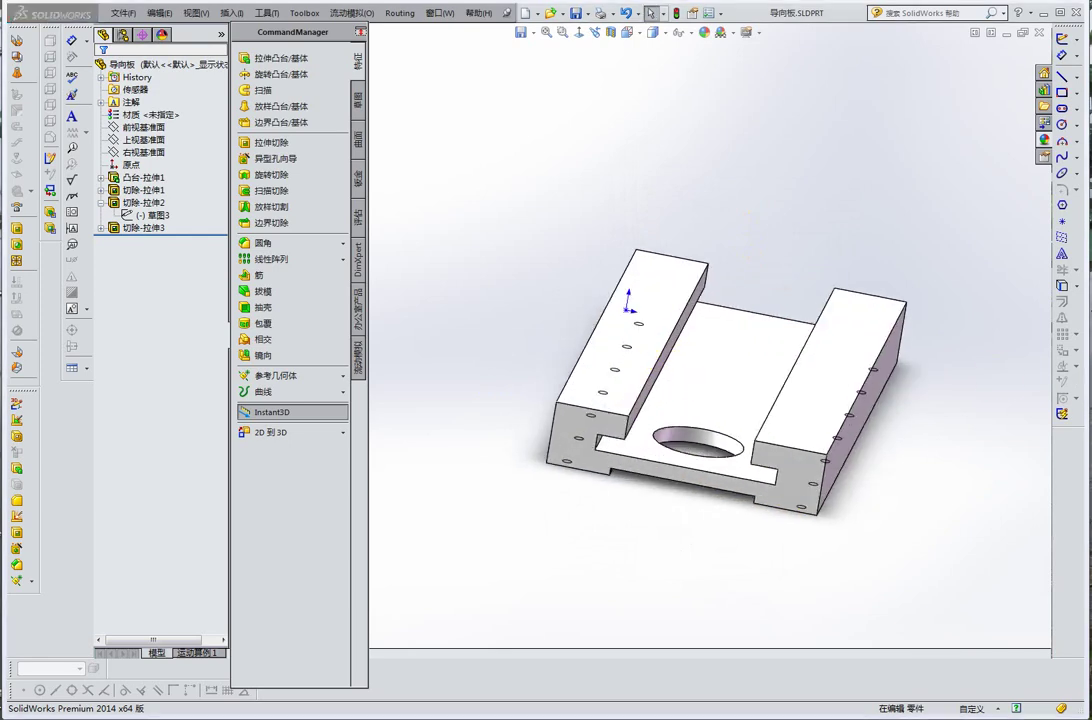
pyautogui.moveTo(751, 366)
pyautogui.mouseDown(button='middle')
pyautogui.moveTo(741, 356)
pyautogui.moveTo(748, 319)
pyautogui.moveTo(758, 328)
pyautogui.moveTo(680, 356)
pyautogui.mouseUp(button='middle')
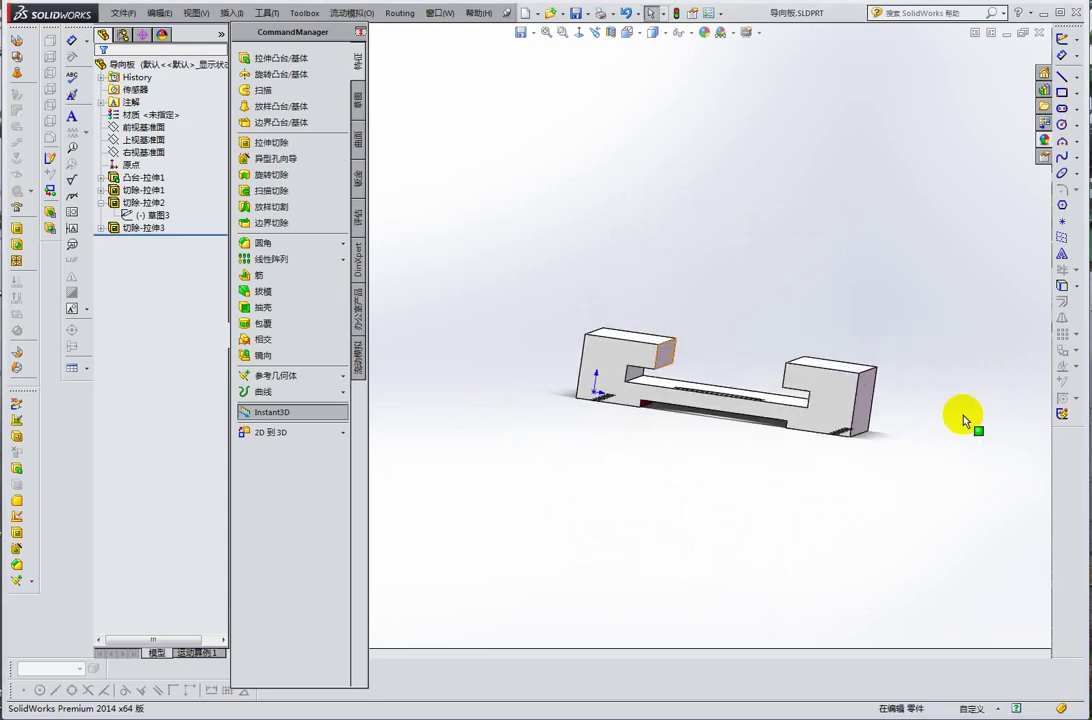
pyautogui.moveTo(824, 292)
pyautogui.mouseDown(button='middle')
pyautogui.moveTo(819, 307)
pyautogui.moveTo(720, 308)
pyautogui.moveTo(695, 383)
pyautogui.moveTo(700, 346)
pyautogui.mouseUp(button='middle')
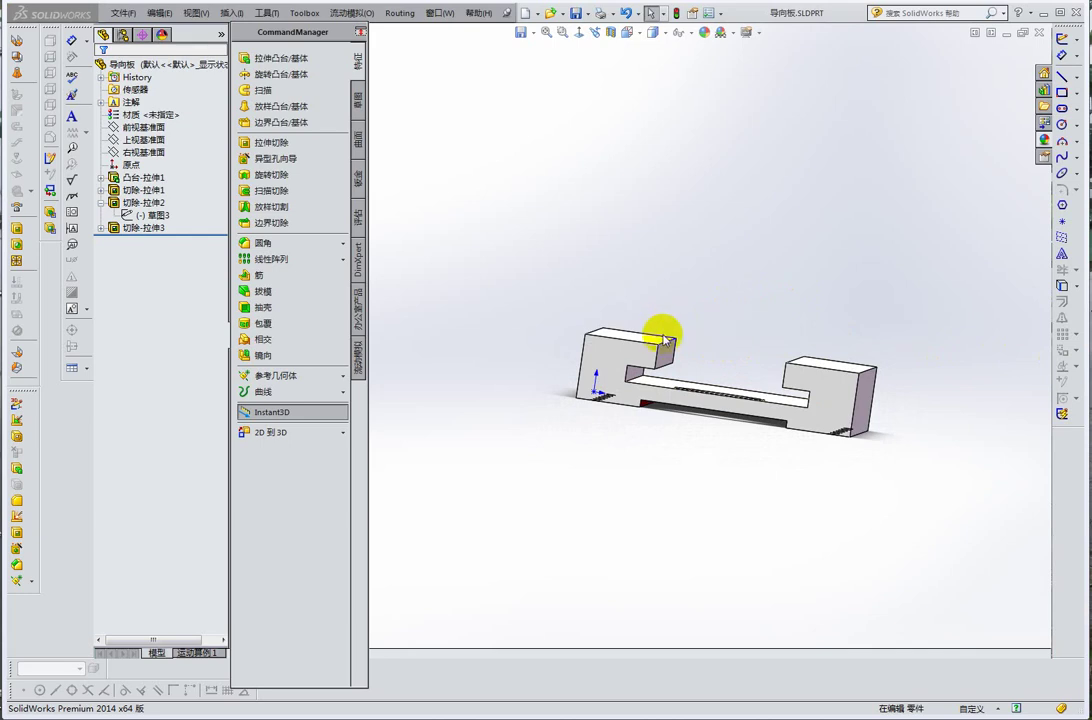
pyautogui.moveTo(663, 327)
pyautogui.mouseDown(button='middle')
pyautogui.moveTo(655, 346)
pyautogui.moveTo(646, 329)
pyautogui.moveTo(639, 409)
pyautogui.mouseUp(button='middle')
# - Pick the small faces inside the slot and look over both raised blocks
pyautogui.scroll(-5, 622, 340)
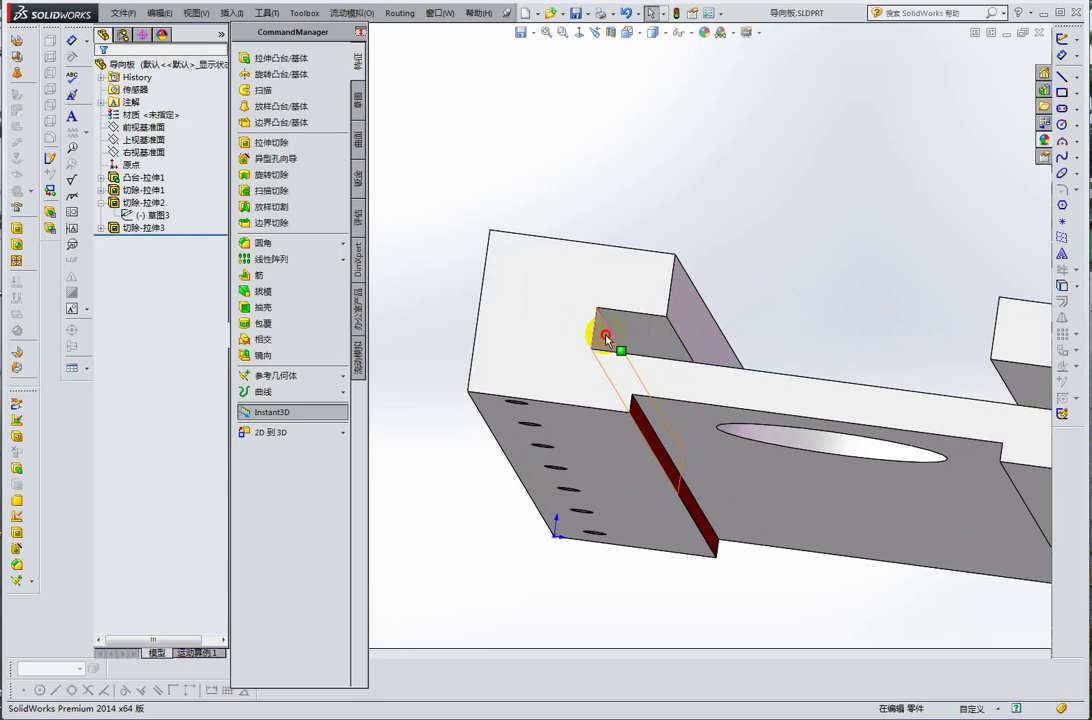
pyautogui.click(605, 340)
pyautogui.scroll(3, 800, 353)
pyautogui.scroll(-1, 800, 353)
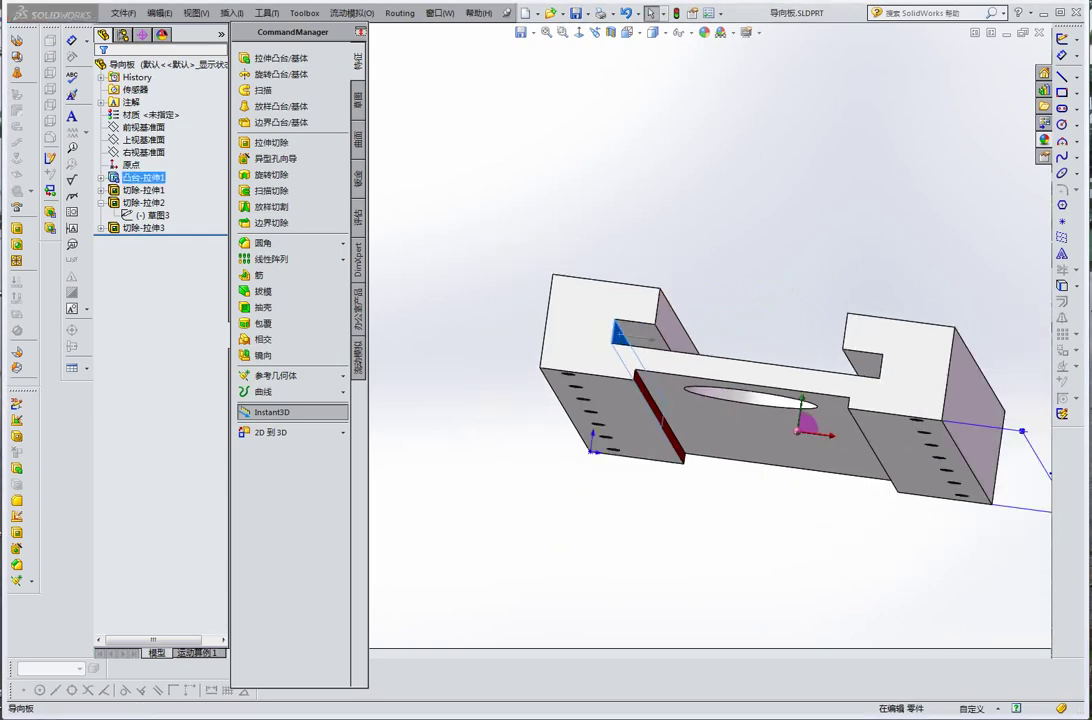
pyautogui.moveTo(775, 317); pyautogui.dragTo(777, 352, button='middle')
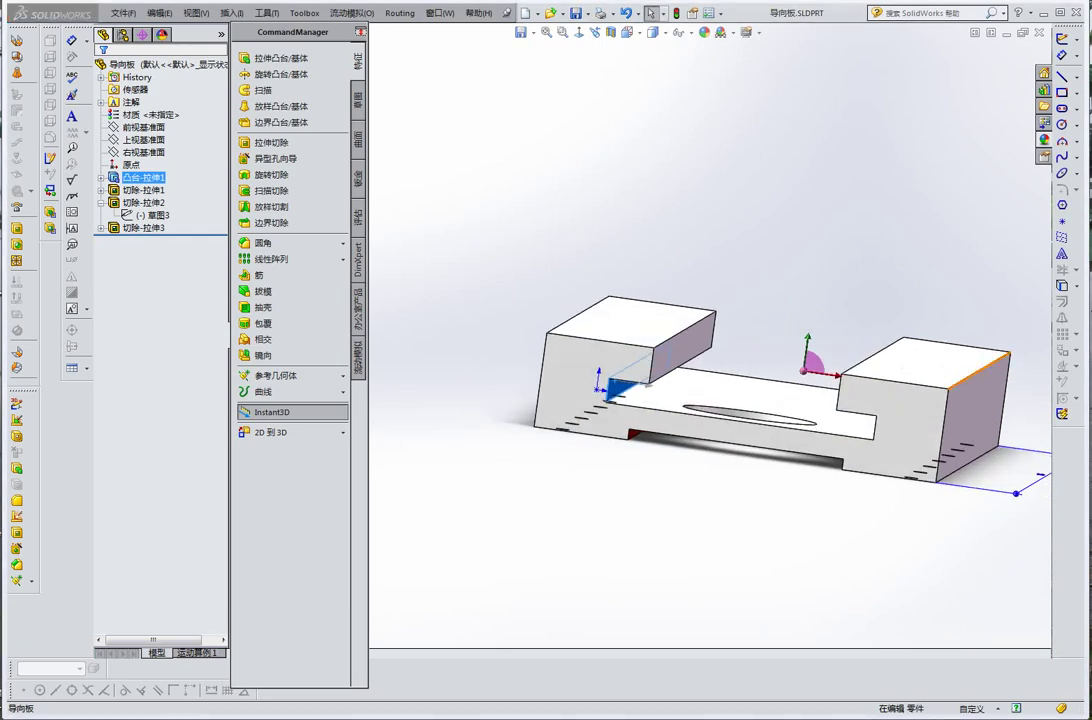
pyautogui.moveTo(770, 327)
pyautogui.mouseDown(button='middle')
pyautogui.moveTo(739, 329)
pyautogui.moveTo(740, 338)
pyautogui.moveTo(631, 280)
pyautogui.mouseUp(button='middle')
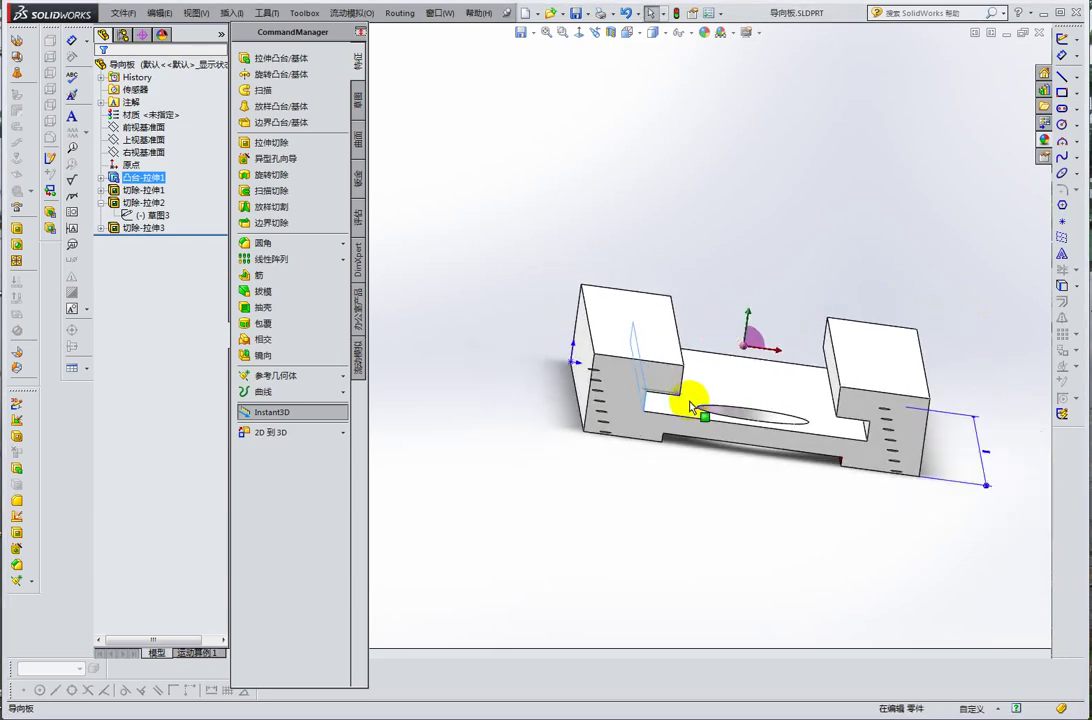
pyautogui.moveTo(690, 407); pyautogui.dragTo(650, 347, button='middle')
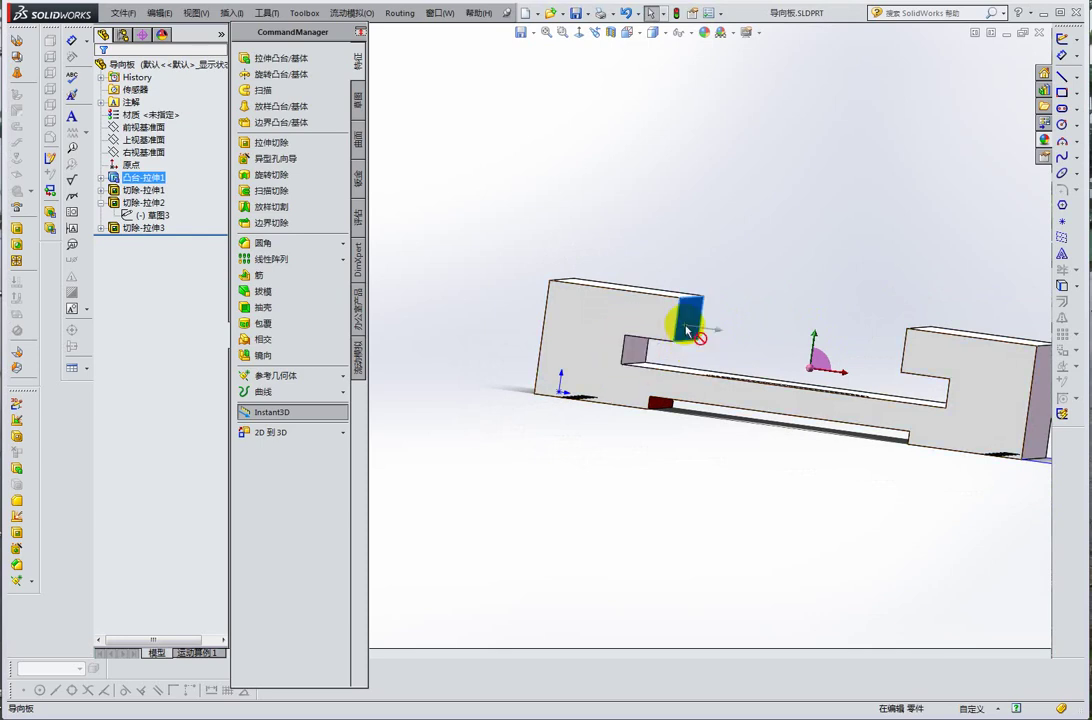
pyautogui.click(632, 354)
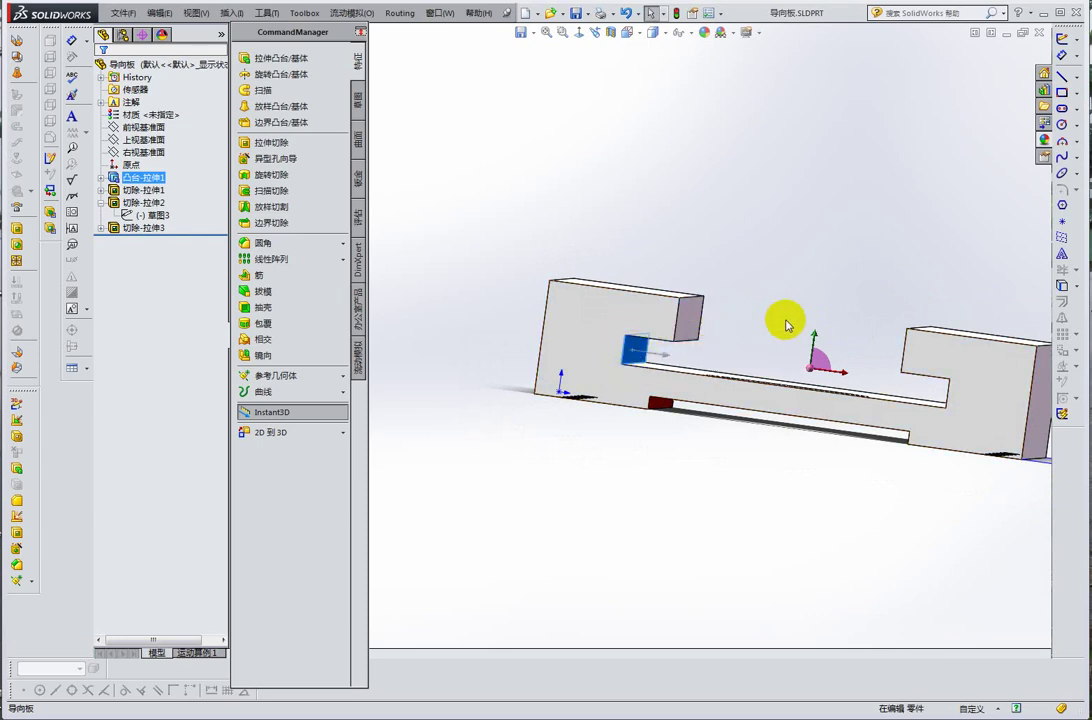
# - Drag the Instant3D arrow to lengthen the front block leftward, then select the underside face
pyautogui.moveTo(775, 332)
pyautogui.mouseDown(button='middle')
pyautogui.moveTo(816, 297)
pyautogui.moveTo(836, 324)
pyautogui.mouseUp(button='middle')
pyautogui.moveTo(738, 408); pyautogui.dragTo(721, 337, button='middle')
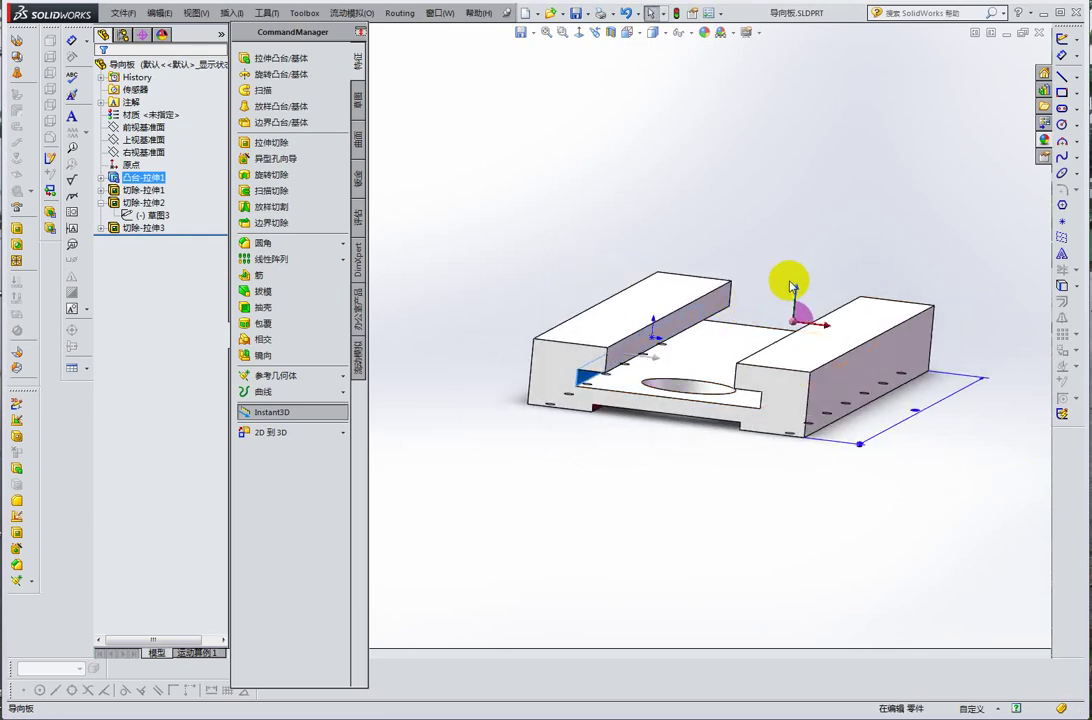
pyautogui.moveTo(774, 257)
pyautogui.mouseDown(button='middle')
pyautogui.moveTo(719, 281)
pyautogui.moveTo(712, 302)
pyautogui.moveTo(829, 349)
pyautogui.moveTo(808, 256)
pyautogui.moveTo(836, 202)
pyautogui.moveTo(841, 358)
pyautogui.moveTo(804, 370)
pyautogui.moveTo(857, 428)
pyautogui.moveTo(817, 383)
pyautogui.moveTo(800, 383)
pyautogui.moveTo(885, 361)
pyautogui.moveTo(865, 410)
pyautogui.moveTo(919, 385)
pyautogui.moveTo(948, 392)
pyautogui.mouseUp(button='middle')
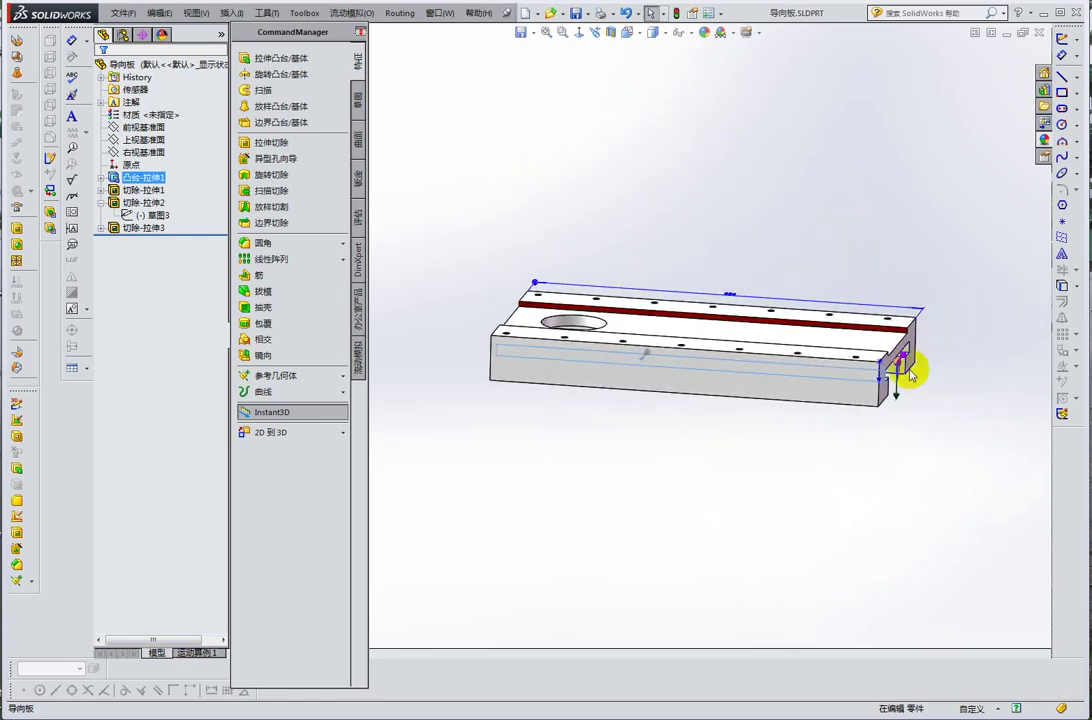
pyautogui.moveTo(551, 351)
pyautogui.mouseDown(button='middle')
pyautogui.moveTo(684, 382)
pyautogui.moveTo(690, 329)
pyautogui.moveTo(592, 341)
pyautogui.moveTo(957, 327)
pyautogui.moveTo(836, 317)
pyautogui.moveTo(812, 336)
pyautogui.moveTo(853, 302)
pyautogui.mouseUp(button='middle')
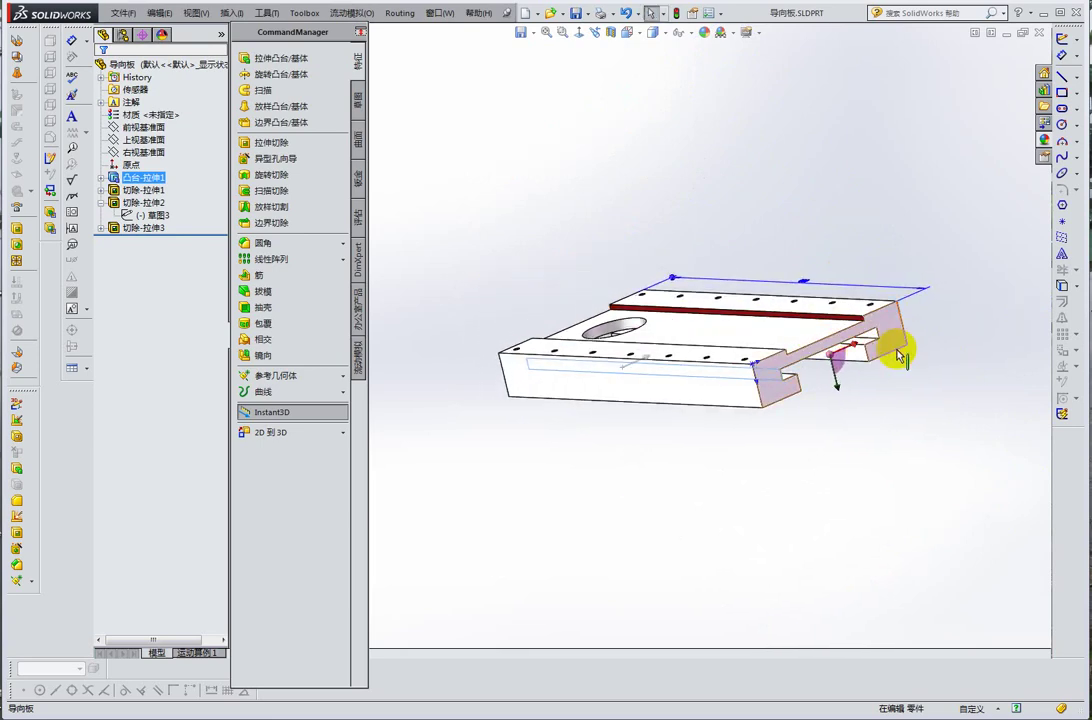
pyautogui.moveTo(902, 355); pyautogui.dragTo(951, 349, button='middle')
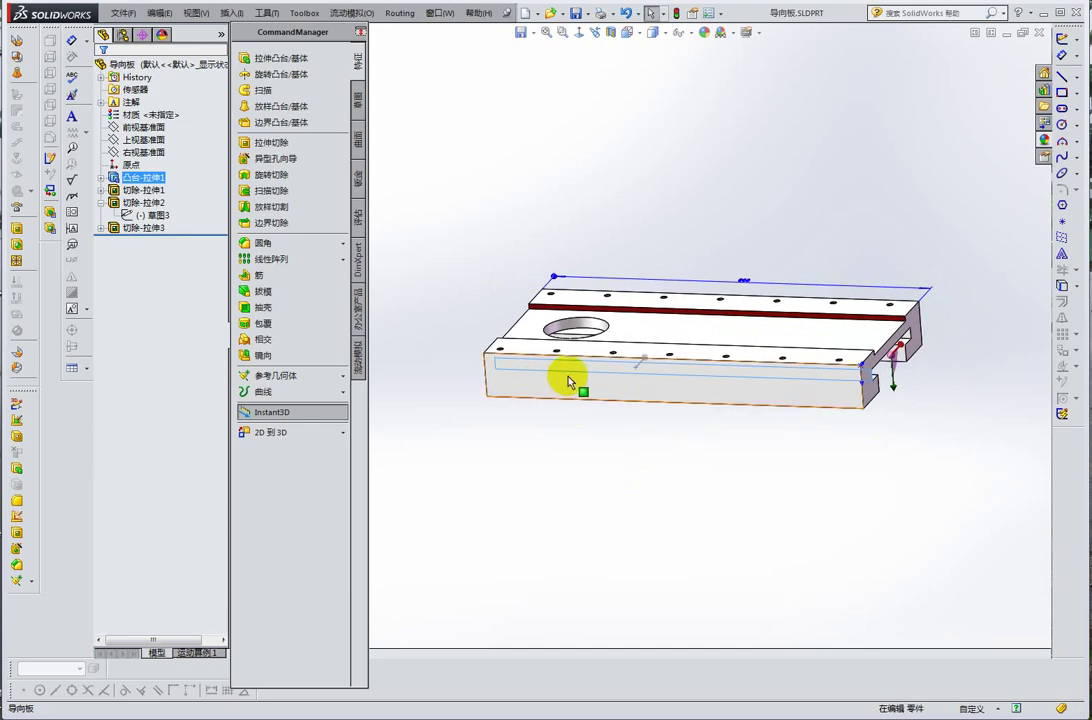
pyautogui.moveTo(568, 381)
pyautogui.mouseDown(button='middle')
pyautogui.moveTo(695, 427)
pyautogui.moveTo(553, 412)
pyautogui.moveTo(504, 324)
pyautogui.moveTo(652, 375)
pyautogui.moveTo(641, 361)
pyautogui.moveTo(553, 352)
pyautogui.mouseUp(button='middle')
pyautogui.moveTo(651, 381); pyautogui.dragTo(570, 374)
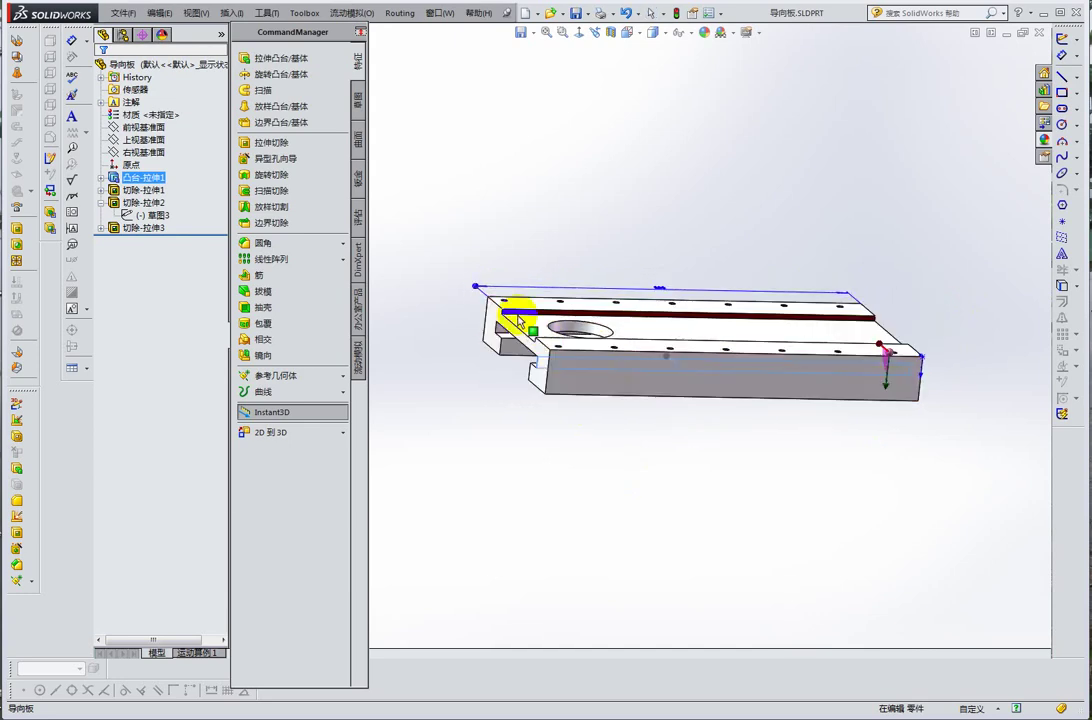
pyautogui.moveTo(569, 374)
pyautogui.mouseDown(button='middle')
pyautogui.moveTo(687, 358)
pyautogui.moveTo(707, 329)
pyautogui.moveTo(707, 390)
pyautogui.moveTo(731, 310)
pyautogui.moveTo(653, 319)
pyautogui.mouseUp(button='middle')
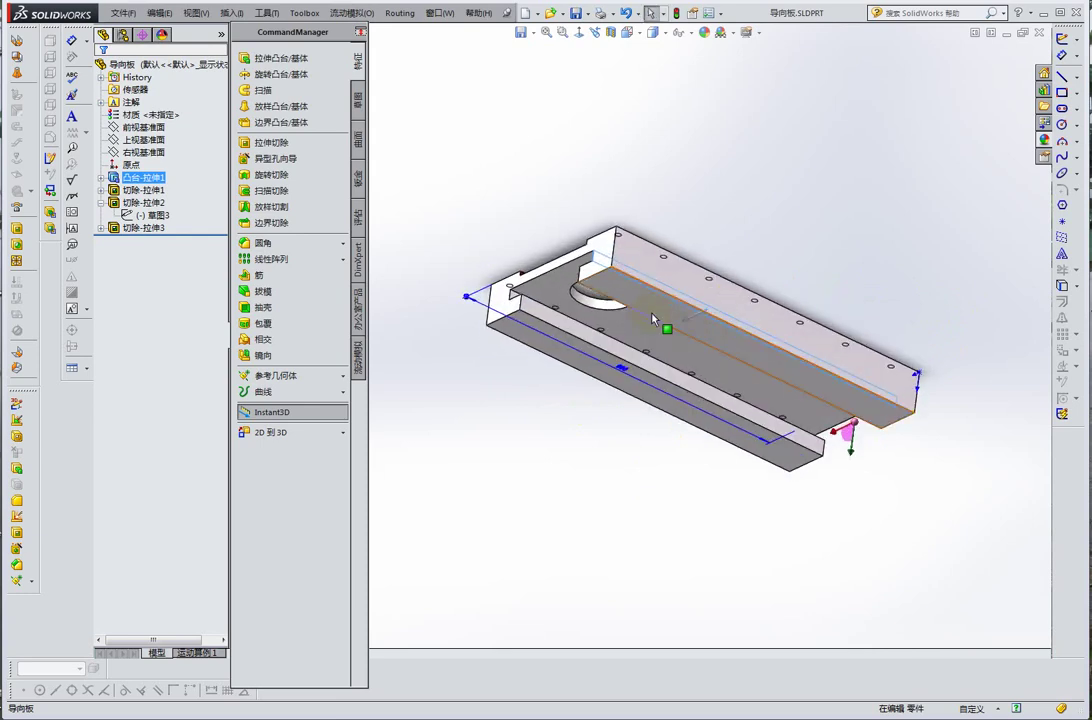
pyautogui.click(645, 307)
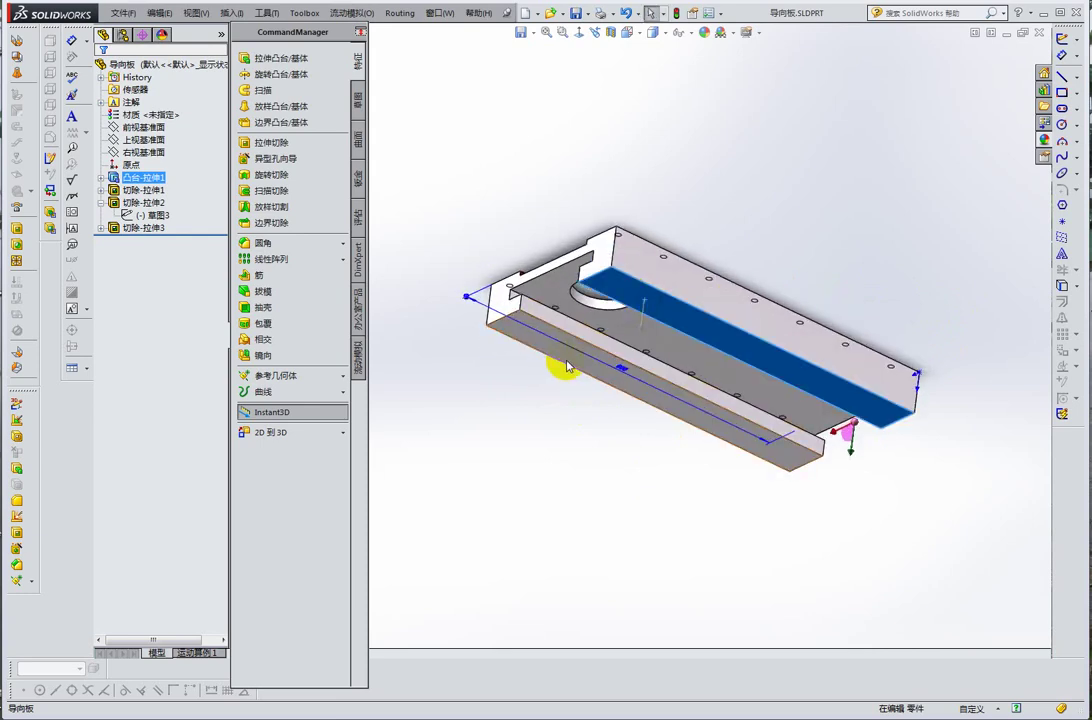
# - Select the front side and top strip faces, orbit, then return to isometric with nothing selected
pyautogui.click(561, 368)
pyautogui.click(732, 350)
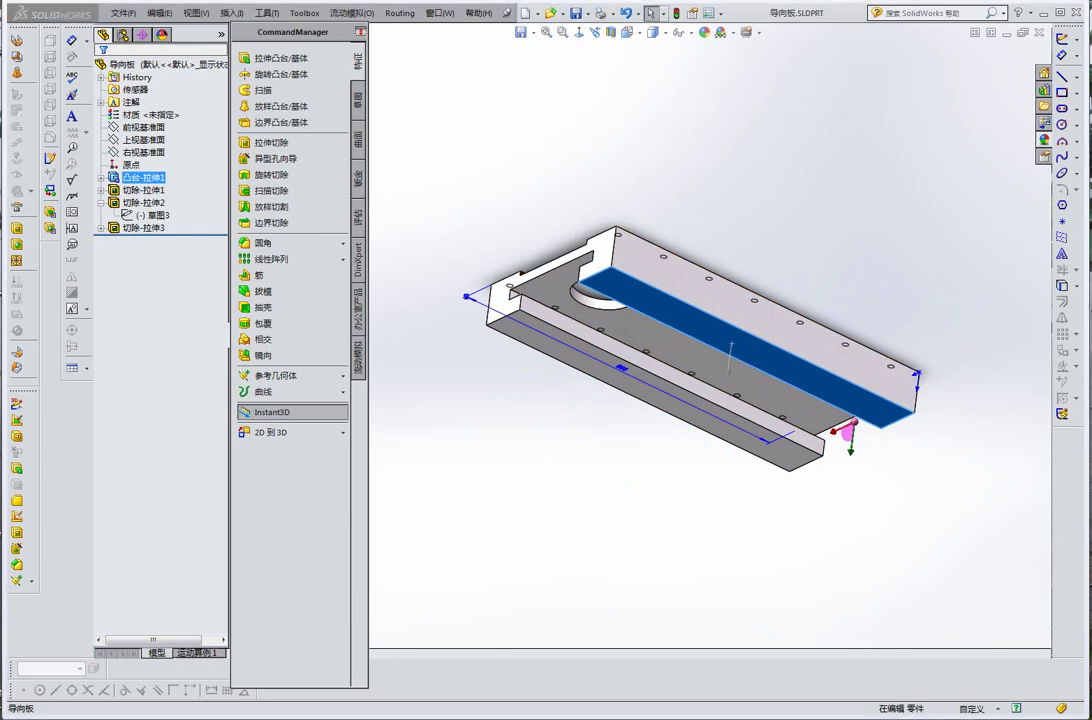
pyautogui.moveTo(763, 329); pyautogui.dragTo(1004, 383, button='middle')
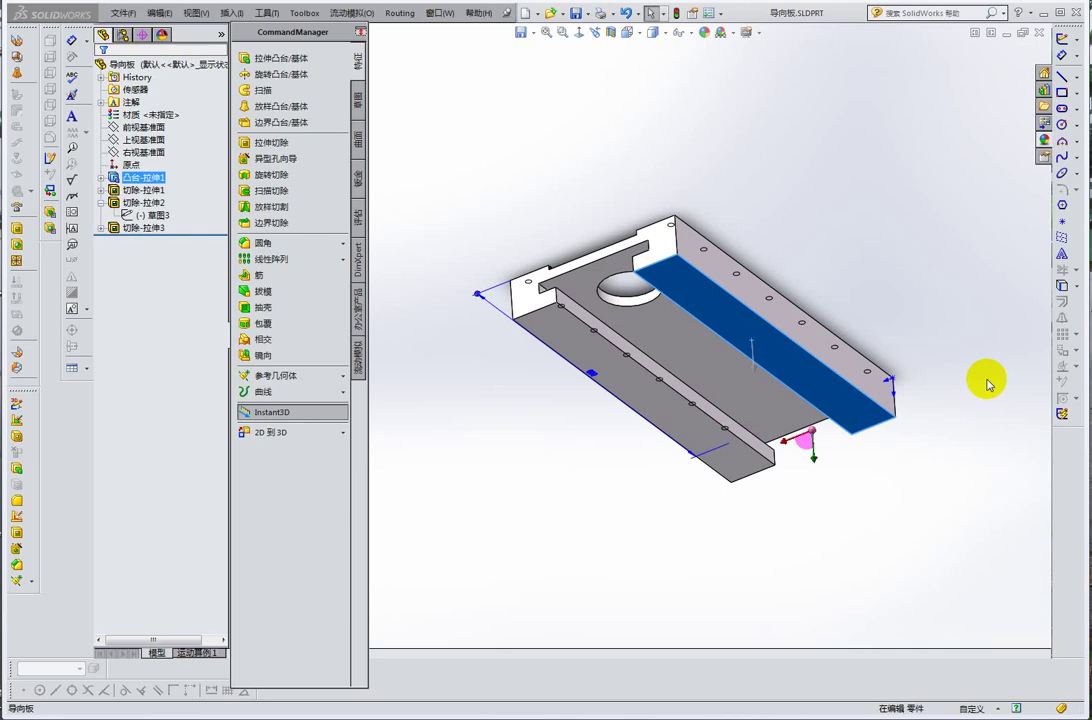
pyautogui.moveTo(750, 324); pyautogui.dragTo(758, 252, button='middle')
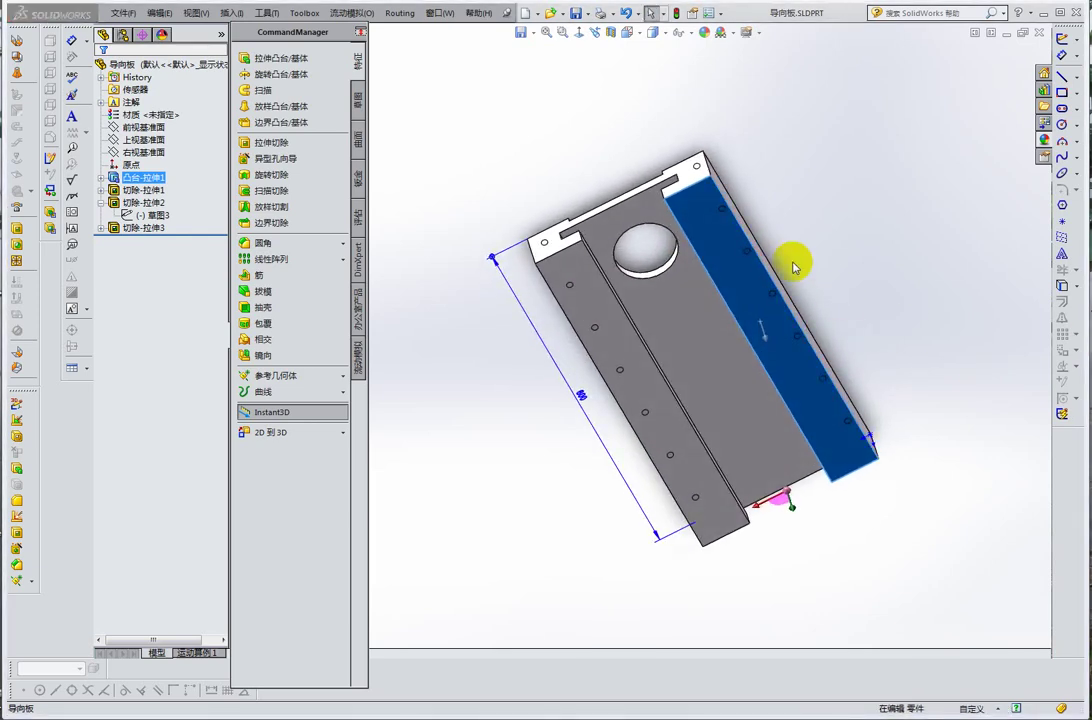
pyautogui.moveTo(731, 275)
pyautogui.mouseDown(button='middle')
pyautogui.moveTo(720, 160)
pyautogui.moveTo(657, 281)
pyautogui.mouseUp(button='middle')
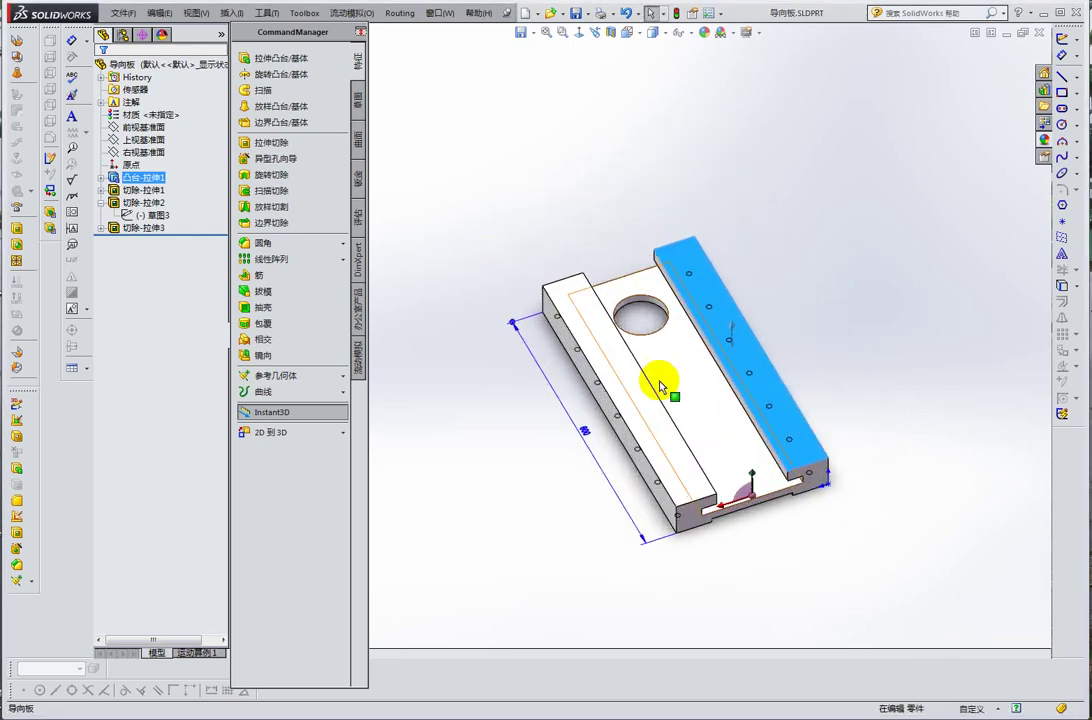
pyautogui.hotkey('ctrl', '7')
pyautogui.click(450, 135)
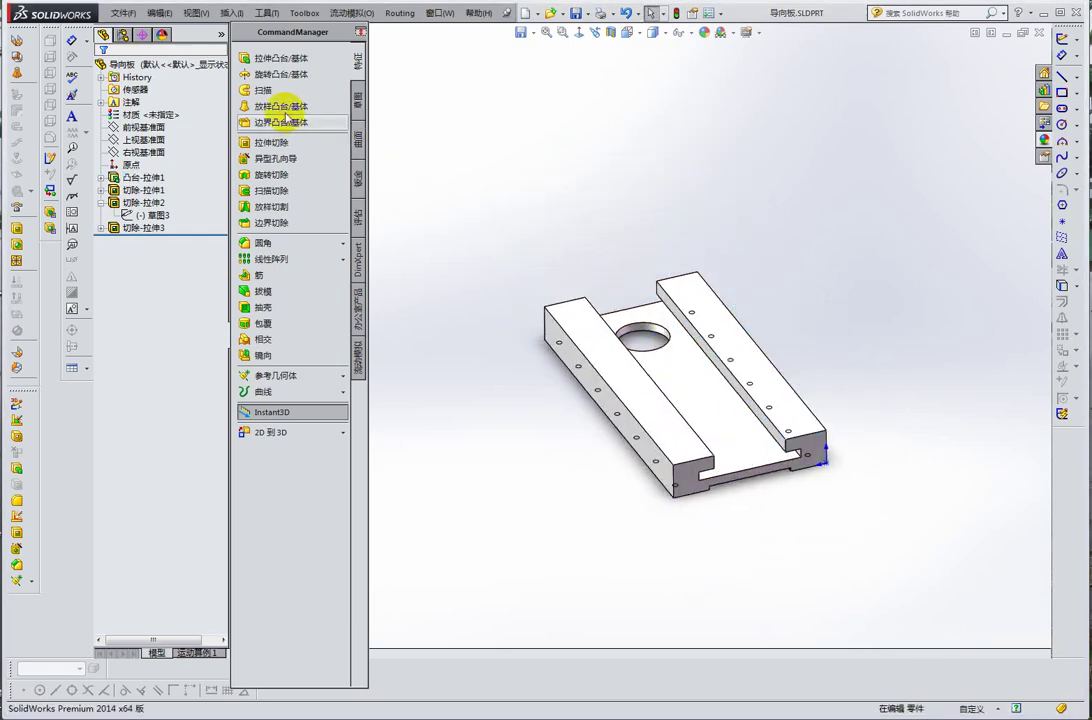
# - Use Evaluate > Measure on the right rail's front top edge, reading 80 mm
pyautogui.click(358, 218)
pyautogui.click(264, 78)
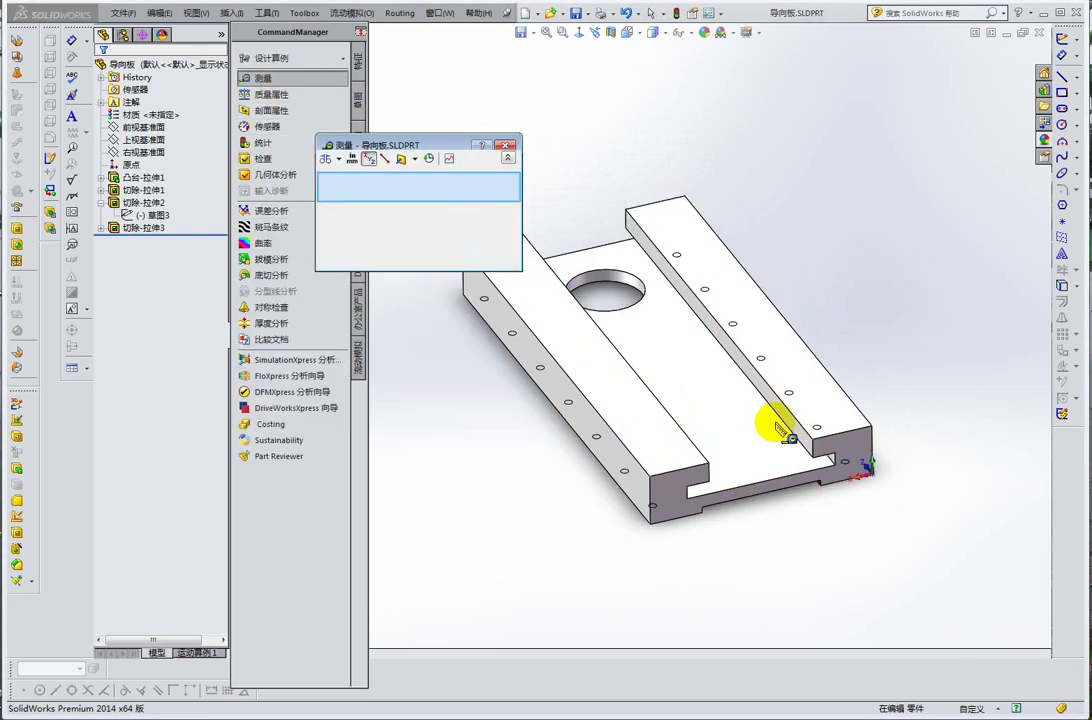
pyautogui.scroll(-5, 800, 440)
pyautogui.click(847, 377)
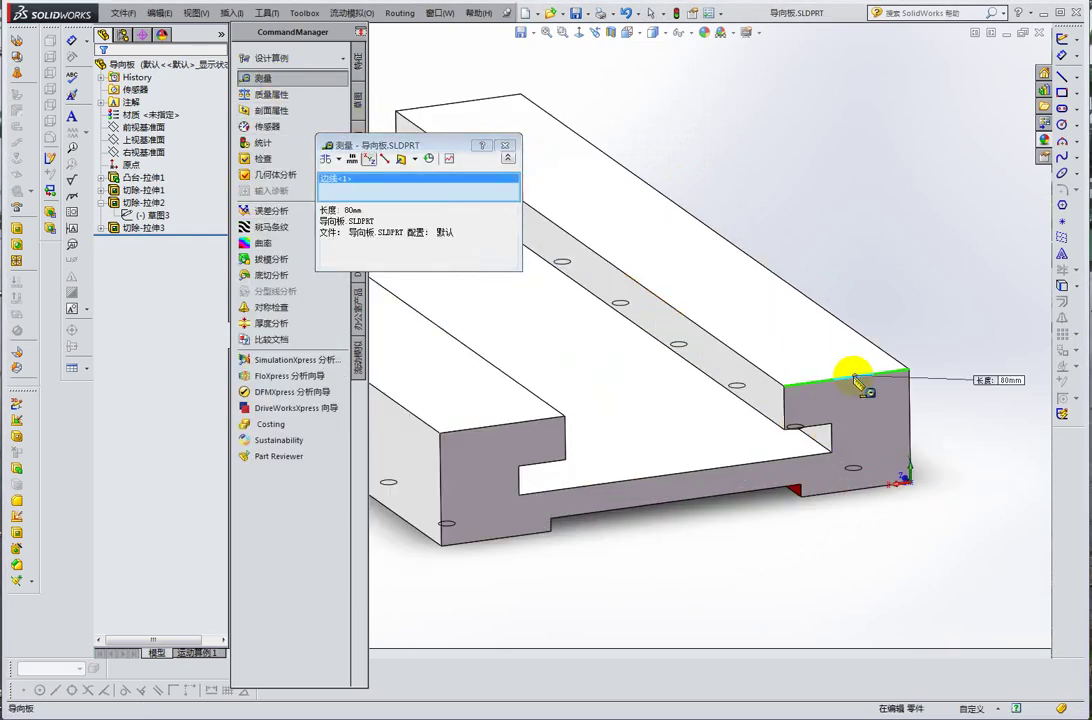
pyautogui.press('Escape')
pyautogui.scroll(3, 775, 305)
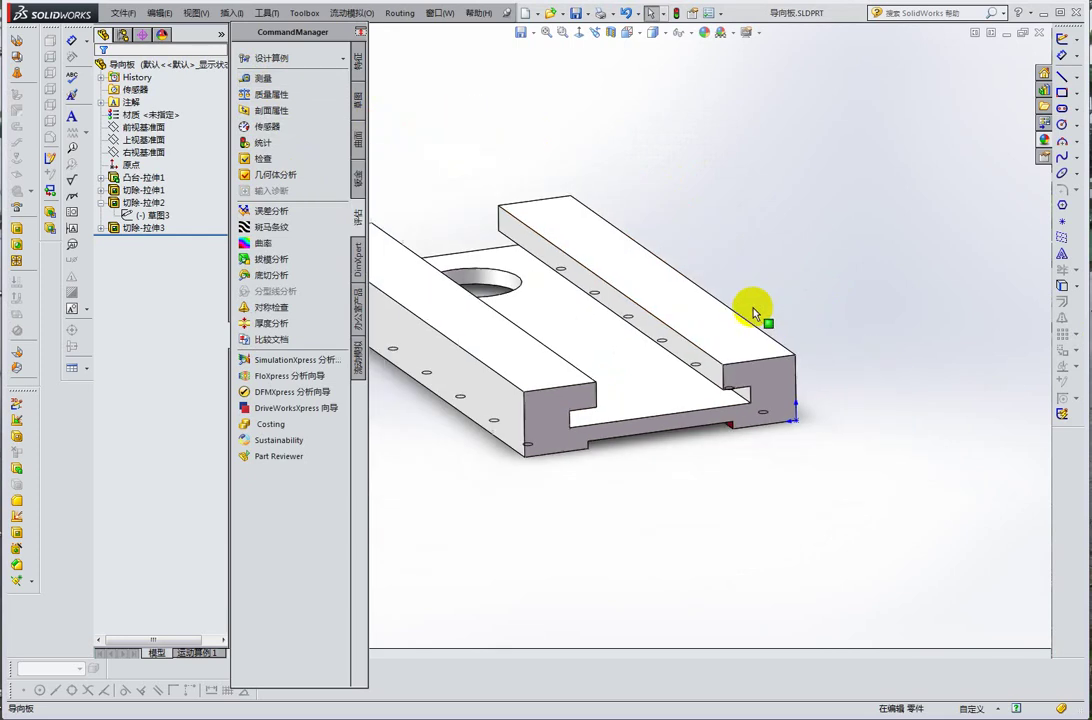
pyautogui.scroll(2, 700, 300)
pyautogui.moveTo(646, 297); pyautogui.dragTo(653, 353, button='middle')
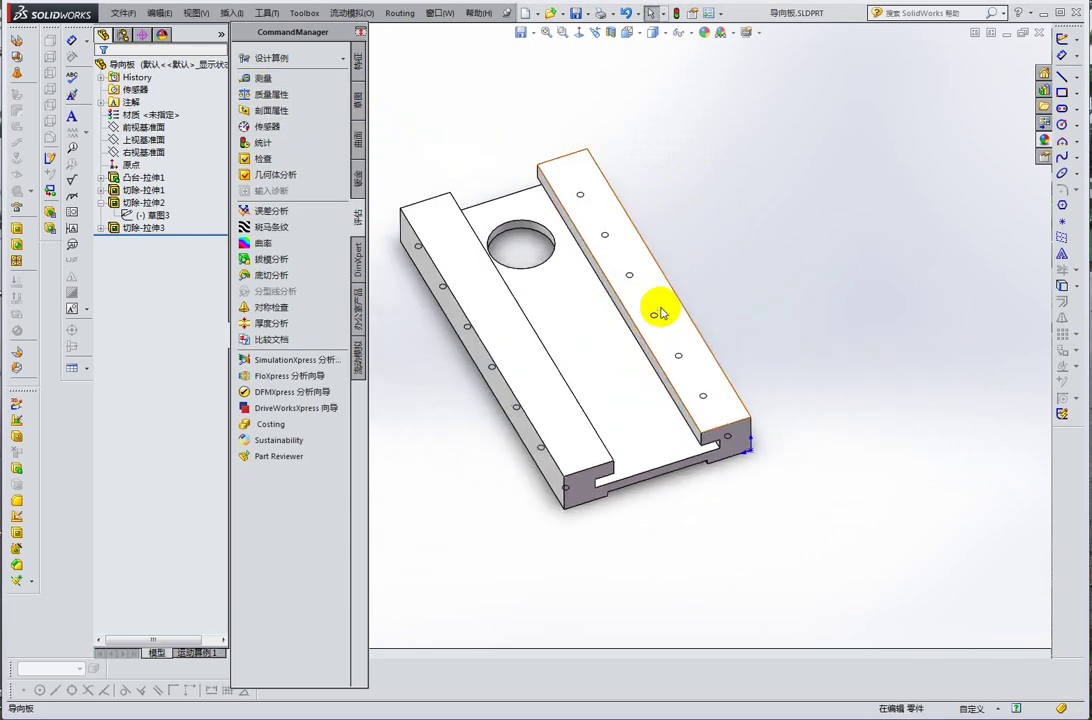
# - Select the right rail's top face to show its length dimension, then deselect
pyautogui.click(660, 313)
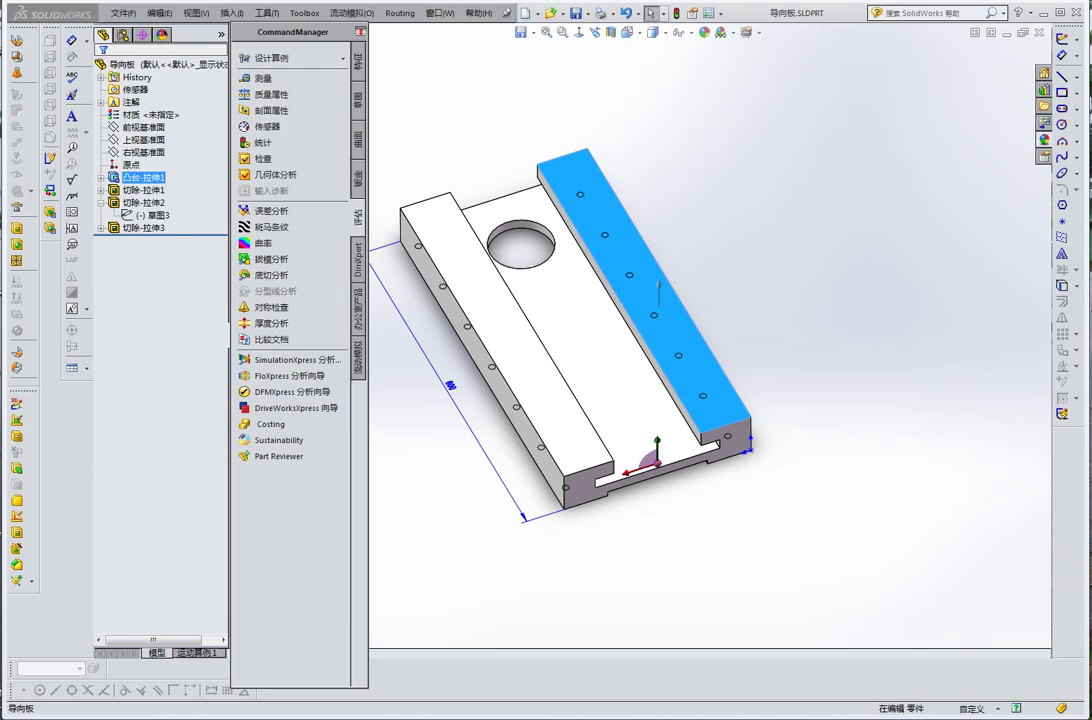
pyautogui.moveTo(680, 310); pyautogui.dragTo(670, 283, button='middle')
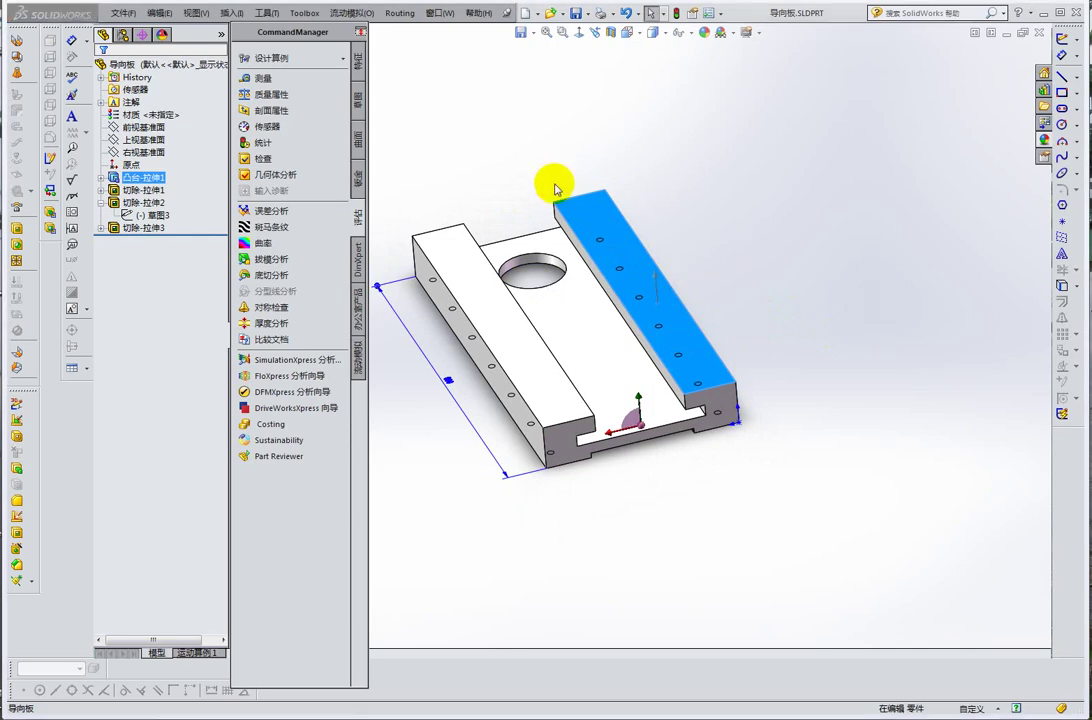
pyautogui.click(637, 278)
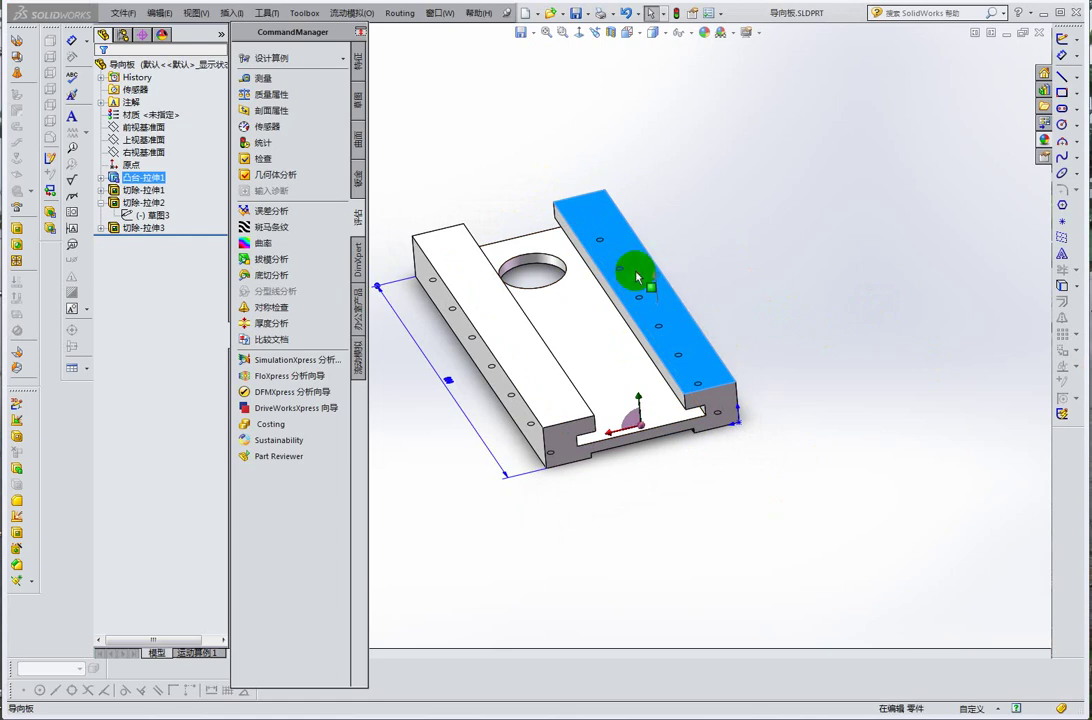
pyautogui.click(586, 215)
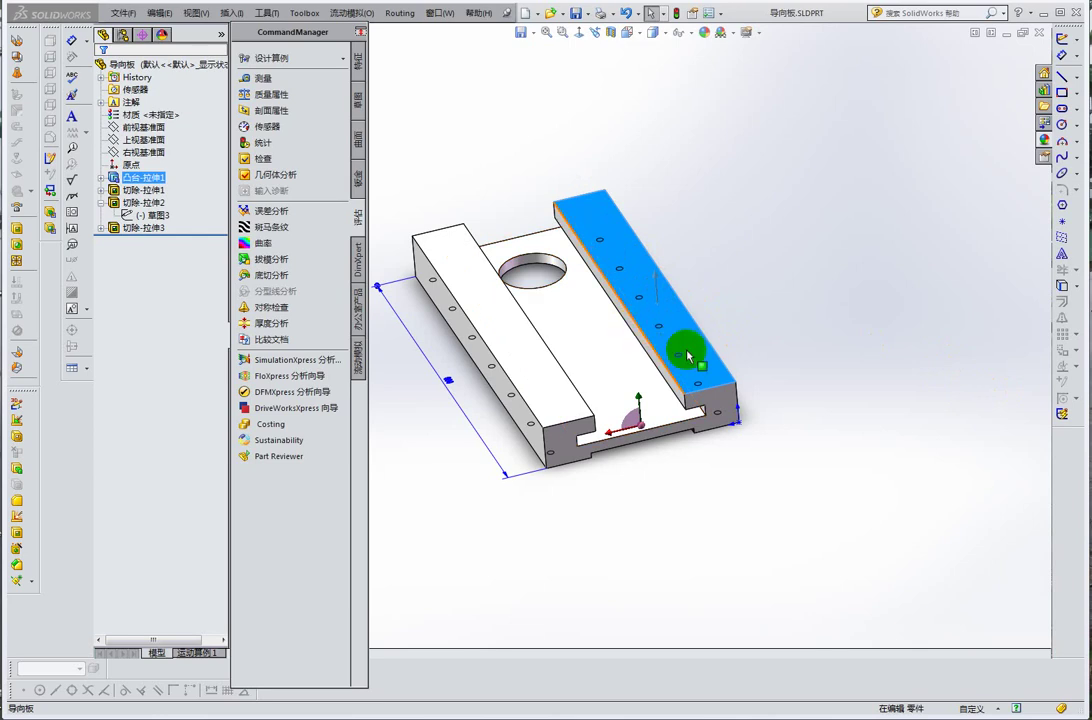
pyautogui.click(771, 379)
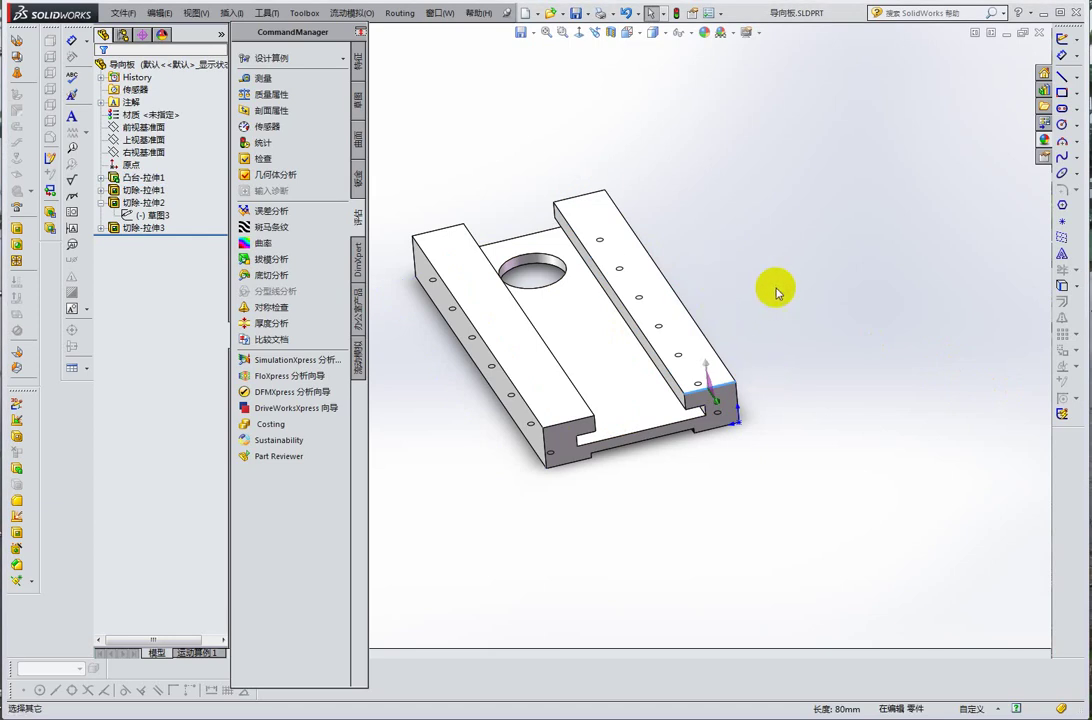
# - Orbit and zoom around the T-slot end, then reselect the right rail's top face
pyautogui.moveTo(639, 244)
pyautogui.mouseDown(button='middle')
pyautogui.moveTo(707, 334)
pyautogui.moveTo(627, 224)
pyautogui.mouseUp(button='middle')
pyautogui.scroll(-2, 578, 232)
pyautogui.scroll(-2, 527, 181)
pyautogui.scroll(3, 642, 270)
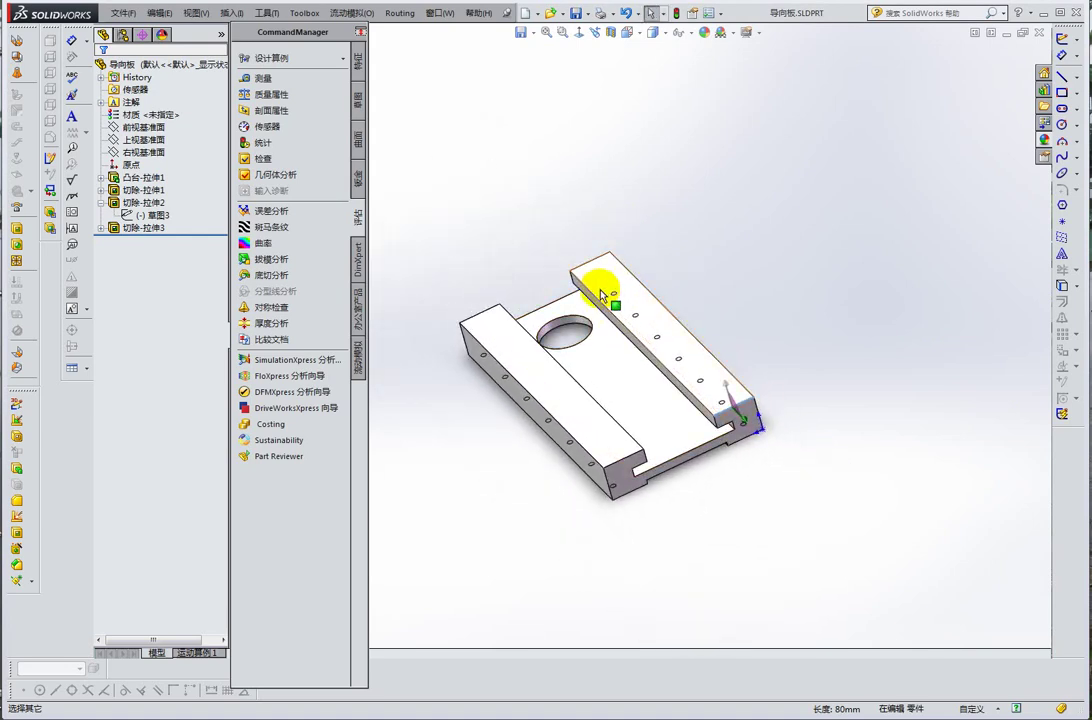
pyautogui.moveTo(641, 289)
pyautogui.mouseDown(button='middle')
pyautogui.moveTo(665, 317)
pyautogui.moveTo(941, 419)
pyautogui.moveTo(846, 385)
pyautogui.moveTo(839, 298)
pyautogui.moveTo(639, 434)
pyautogui.moveTo(675, 368)
pyautogui.moveTo(714, 378)
pyautogui.moveTo(729, 398)
pyautogui.moveTo(692, 456)
pyautogui.moveTo(712, 318)
pyautogui.moveTo(703, 305)
pyautogui.mouseUp(button='middle')
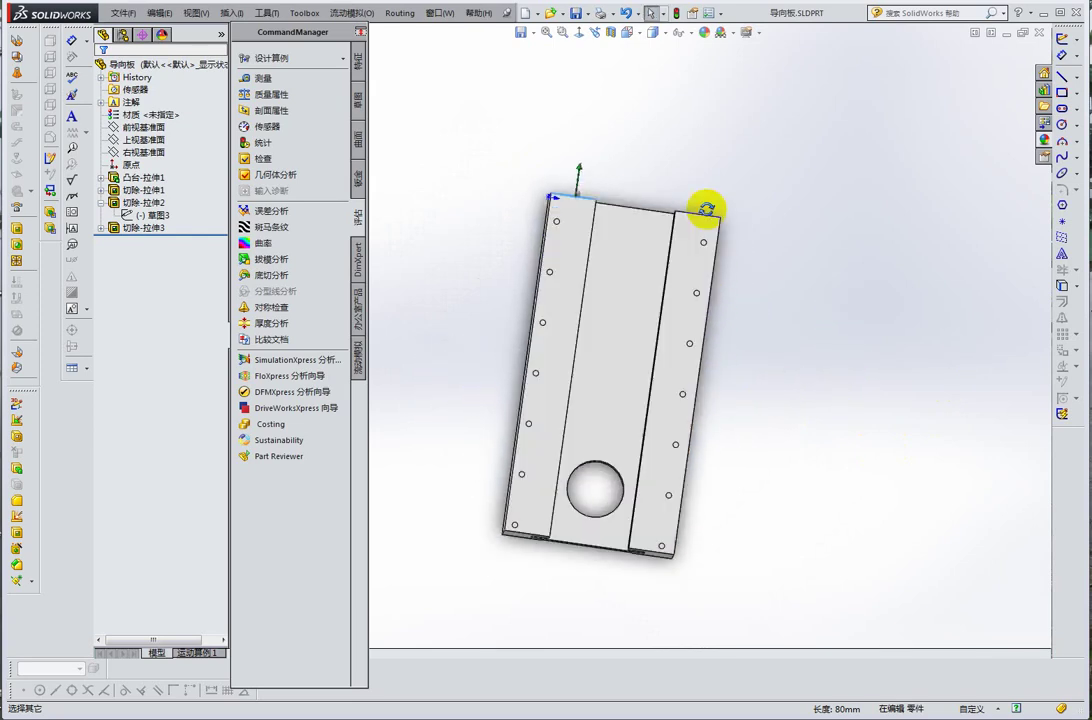
pyautogui.moveTo(702, 207)
pyautogui.mouseDown(button='middle')
pyautogui.moveTo(726, 349)
pyautogui.moveTo(658, 383)
pyautogui.mouseUp(button='middle')
pyautogui.click(660, 383)
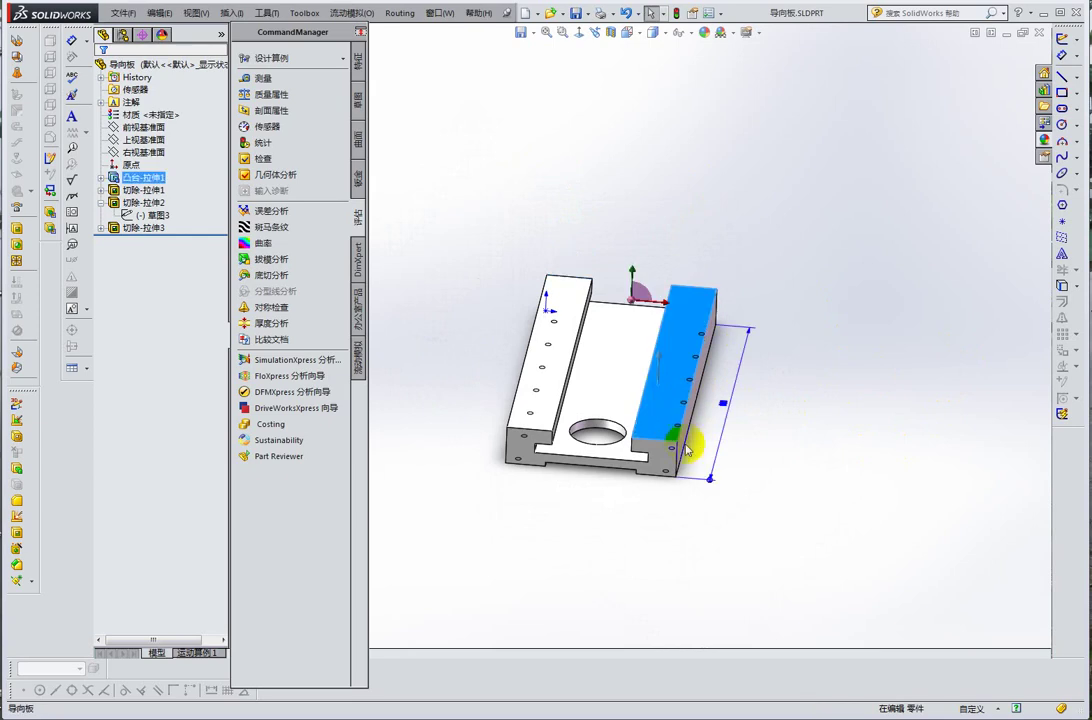
pyautogui.moveTo(549, 392); pyautogui.dragTo(548, 385, button='middle')
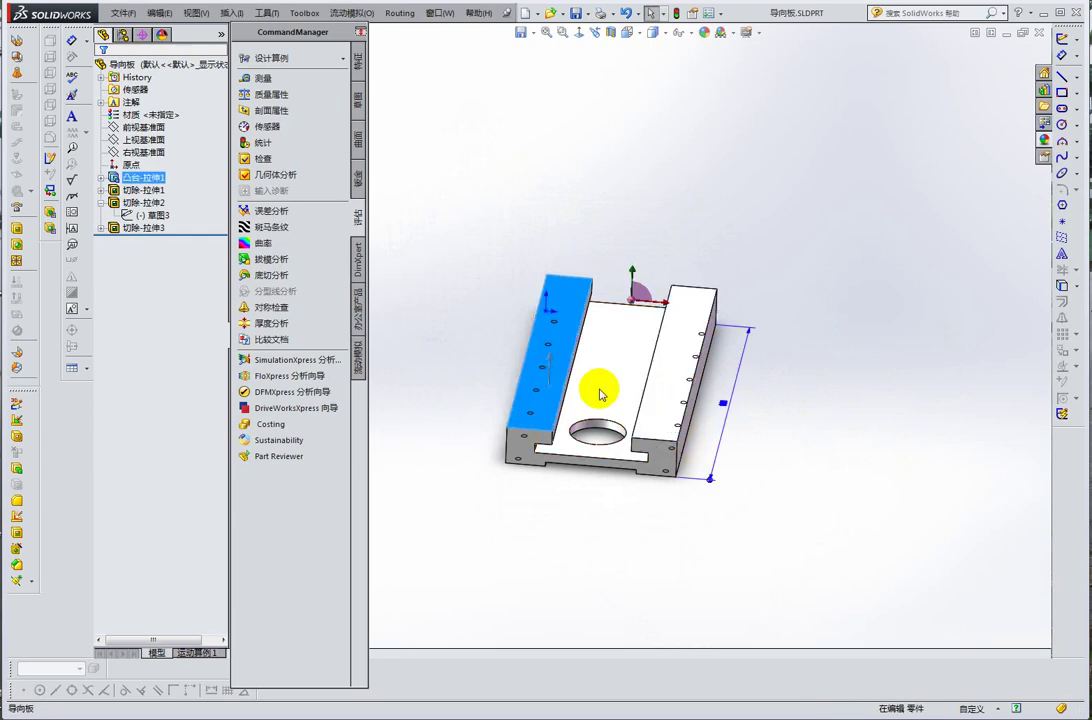
pyautogui.moveTo(663, 398)
pyautogui.mouseDown(button='middle')
pyautogui.moveTo(619, 343)
pyautogui.moveTo(690, 268)
pyautogui.moveTo(756, 385)
pyautogui.moveTo(706, 343)
pyautogui.mouseUp(button='middle')
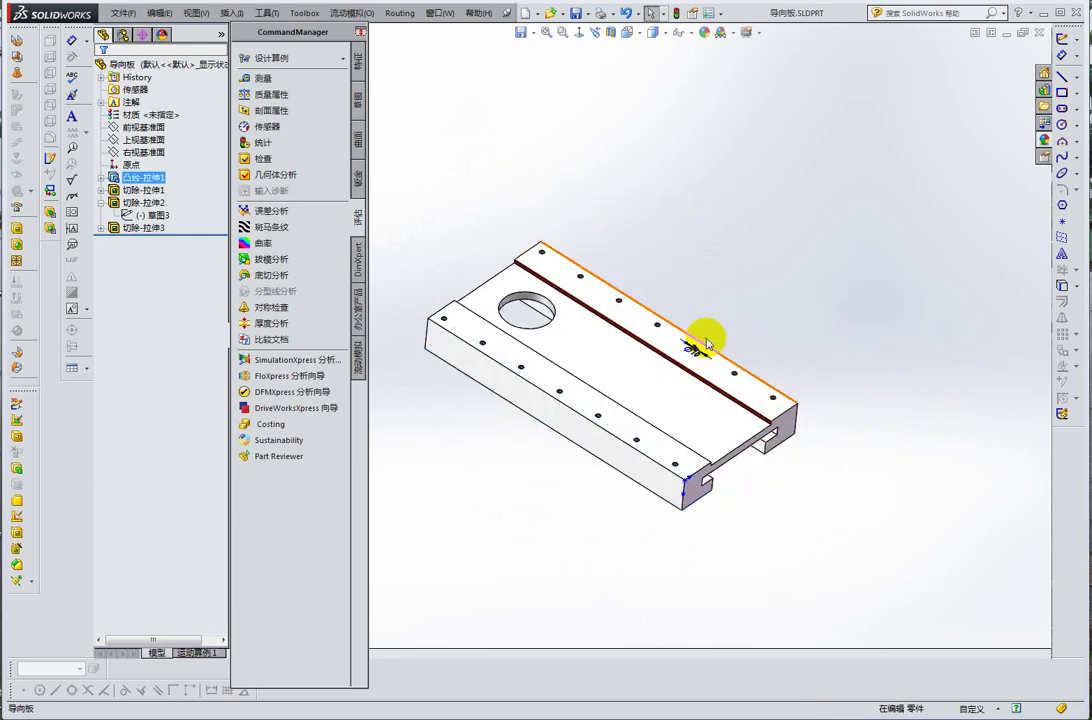
# - View the narrow rail top face Normal To, then select the right rail strip face
pyautogui.click(629, 312)
pyautogui.hotkey('ctrl', '8')
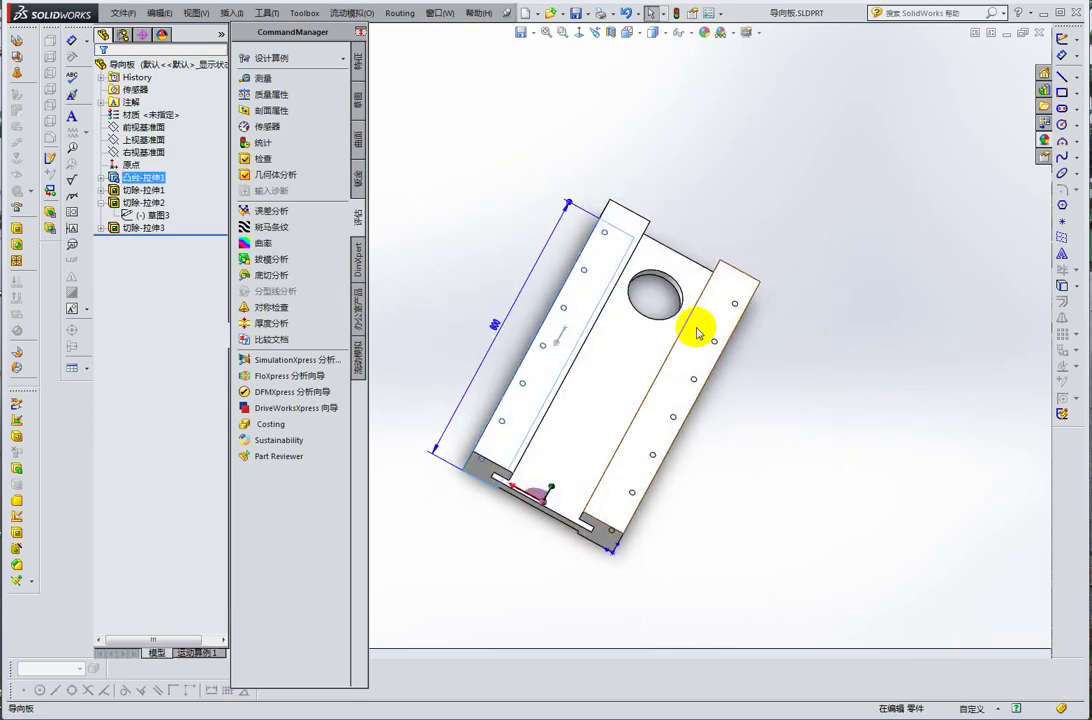
pyautogui.click(698, 330)
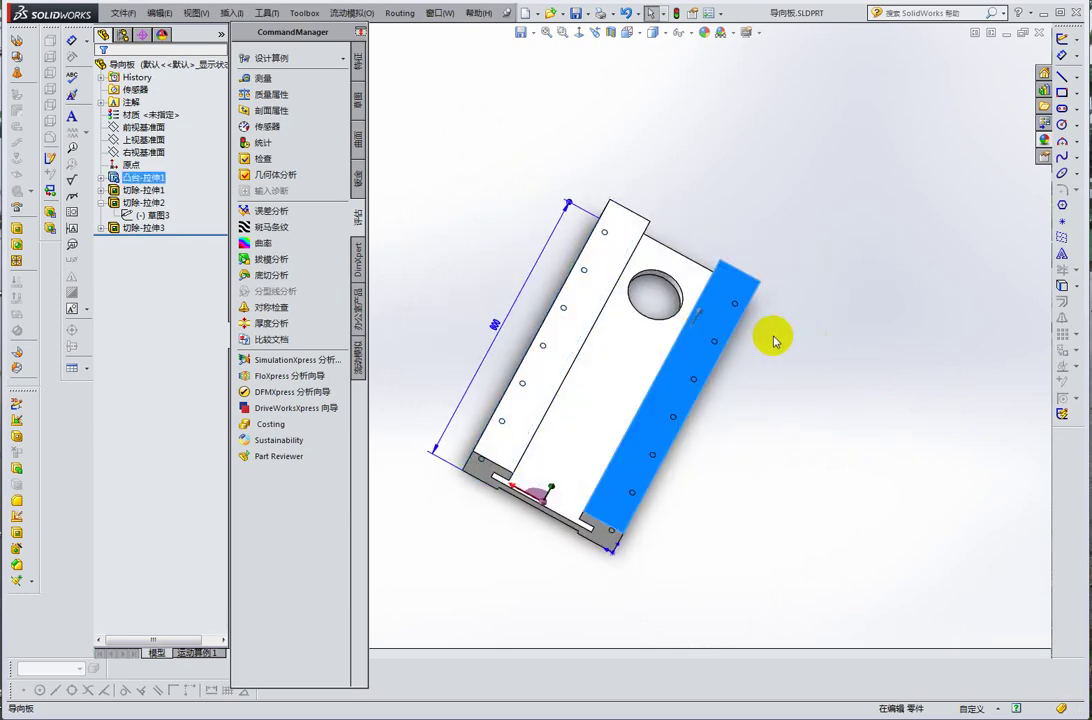
# - Orbit from the flat view to tilted and near top-down views of the rails
pyautogui.moveTo(775, 334)
pyautogui.mouseDown(button='middle')
pyautogui.moveTo(734, 422)
pyautogui.moveTo(639, 500)
pyautogui.mouseUp(button='middle')
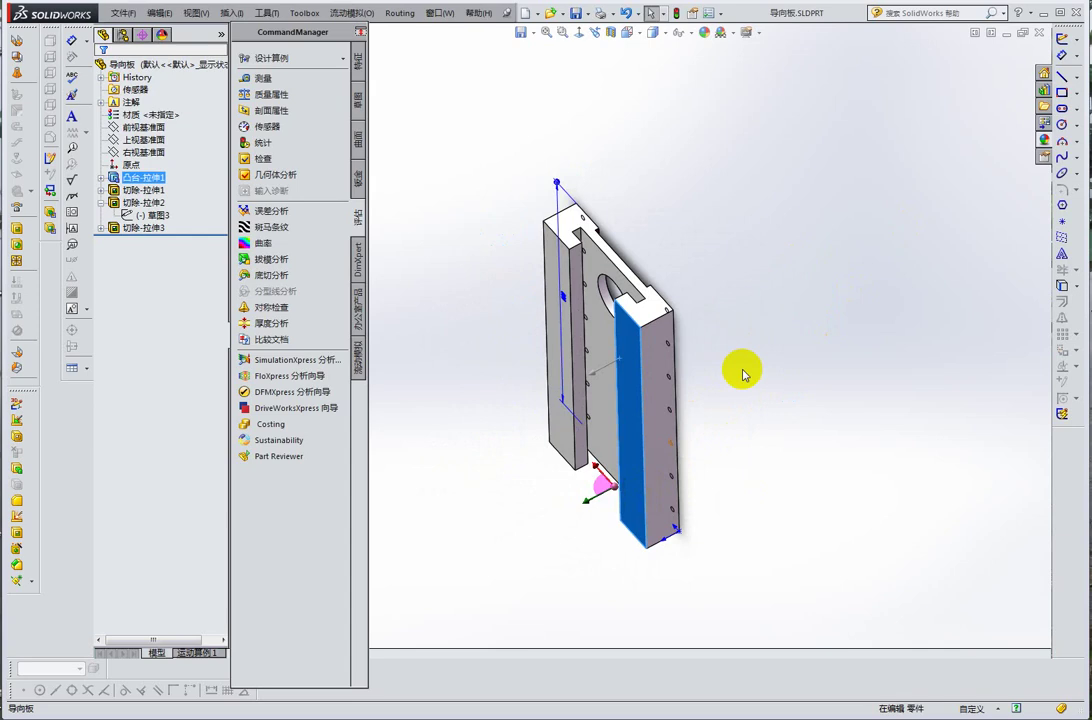
pyautogui.moveTo(739, 368)
pyautogui.mouseDown(button='middle')
pyautogui.moveTo(640, 372)
pyautogui.moveTo(643, 392)
pyautogui.moveTo(641, 361)
pyautogui.moveTo(743, 385)
pyautogui.moveTo(707, 337)
pyautogui.moveTo(658, 366)
pyautogui.moveTo(638, 340)
pyautogui.moveTo(658, 370)
pyautogui.moveTo(578, 297)
pyautogui.moveTo(587, 334)
pyautogui.mouseUp(button='middle')
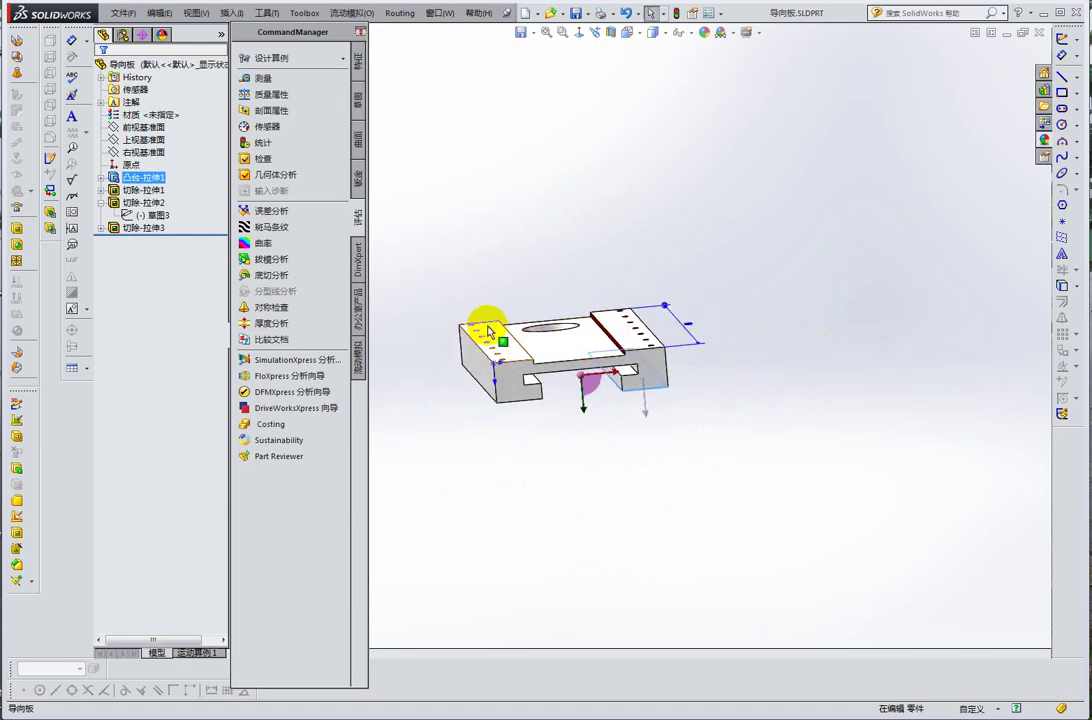
pyautogui.moveTo(487, 329)
pyautogui.mouseDown(button='middle')
pyautogui.moveTo(487, 343)
pyautogui.moveTo(512, 329)
pyautogui.mouseUp(button='middle')
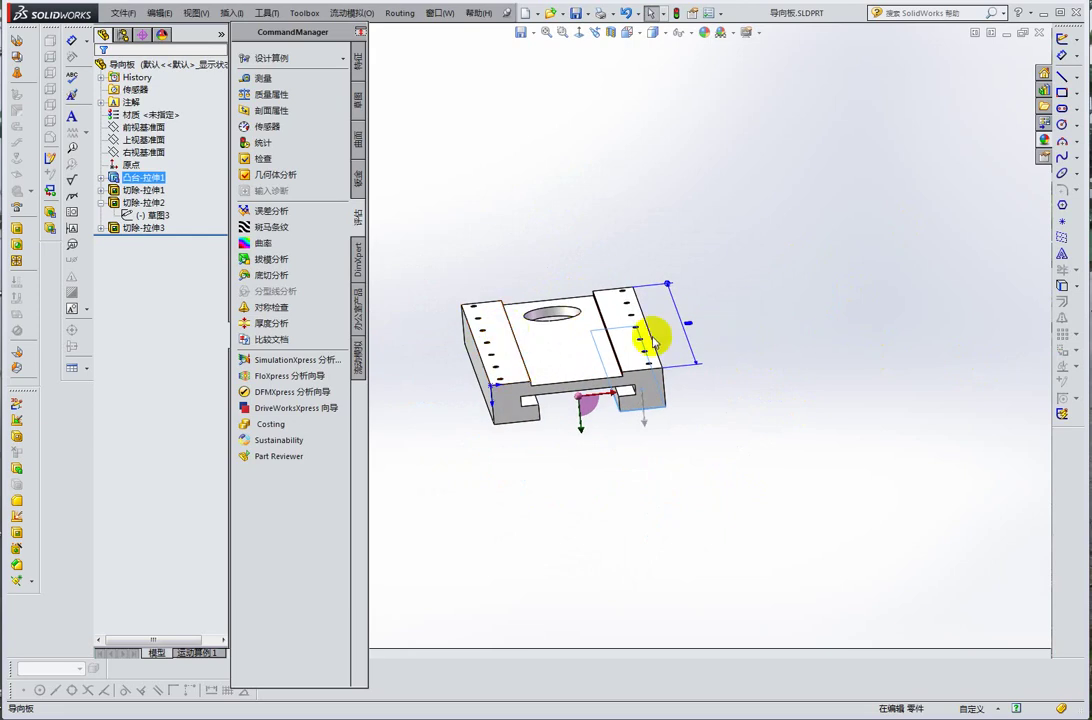
pyautogui.moveTo(651, 329)
pyautogui.mouseDown(button='middle')
pyautogui.moveTo(610, 318)
pyautogui.moveTo(592, 336)
pyautogui.mouseUp(button='middle')
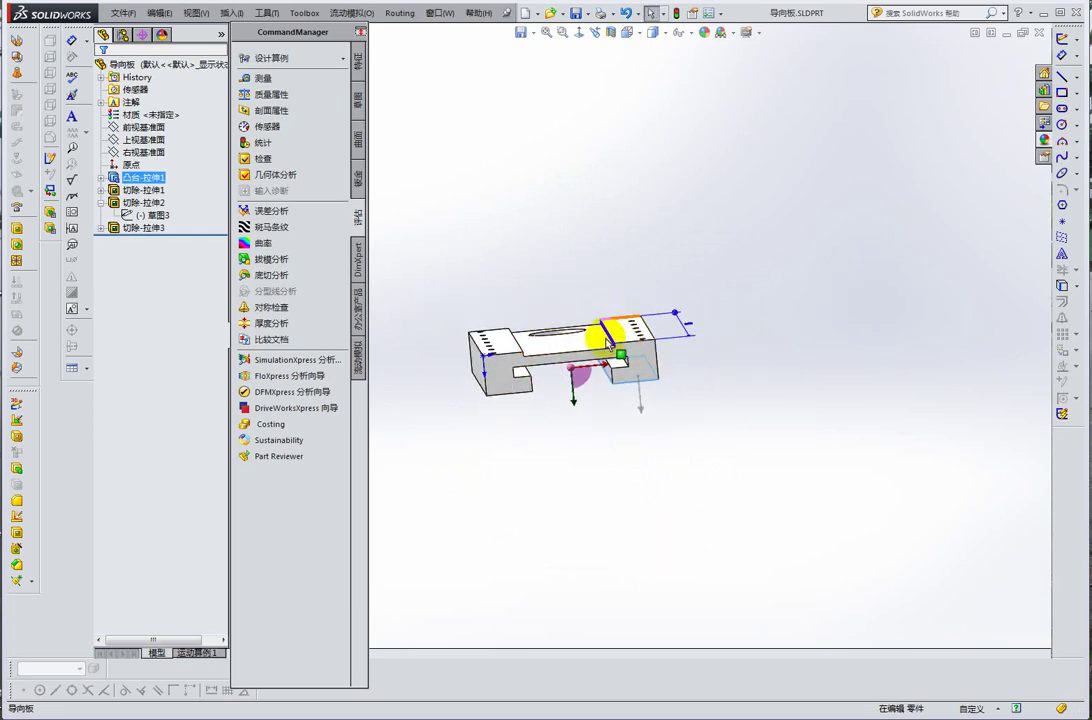
pyautogui.moveTo(646, 361)
pyautogui.mouseDown(button='middle')
pyautogui.moveTo(637, 272)
pyautogui.moveTo(650, 300)
pyautogui.mouseUp(button='middle')
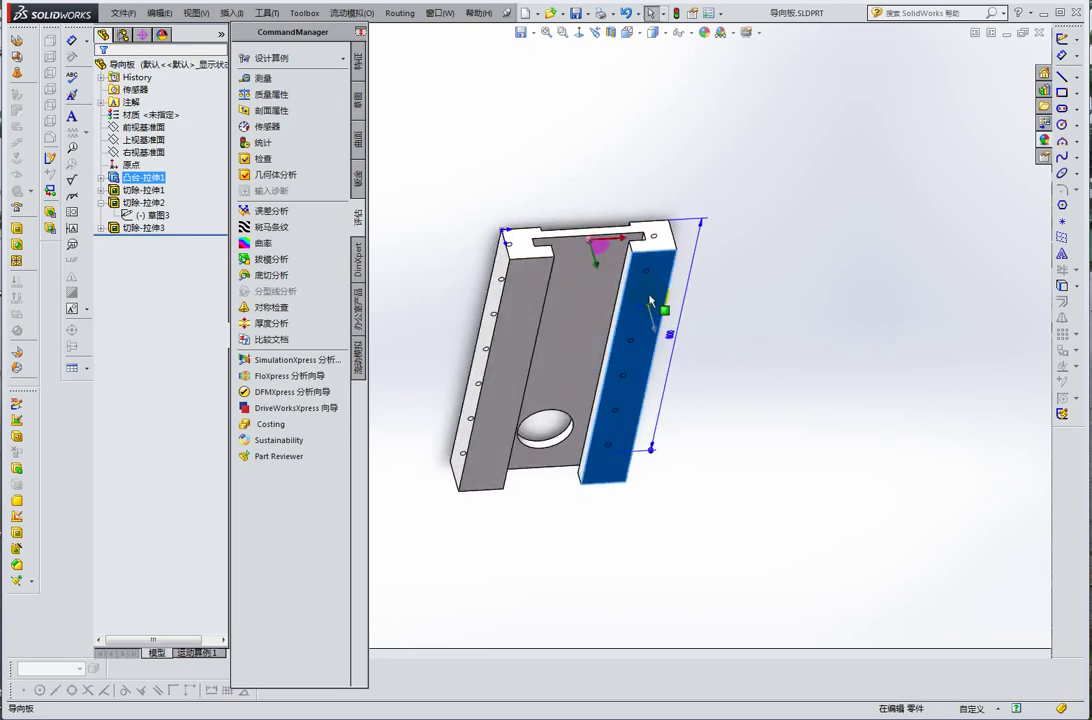
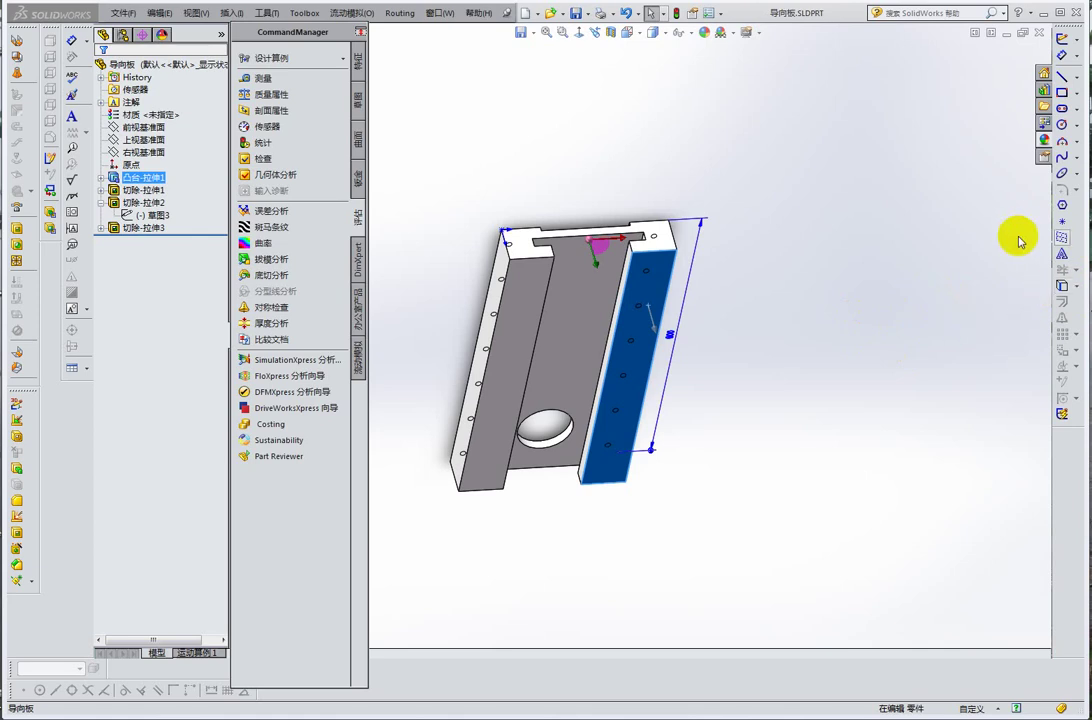
# - Orbit the guide plate through edge-on and angled top views, turning its long side forward
pyautogui.moveTo(530, 213)
pyautogui.mouseDown(button='middle')
pyautogui.moveTo(625, 396)
pyautogui.moveTo(658, 429)
pyautogui.mouseUp(button='middle')
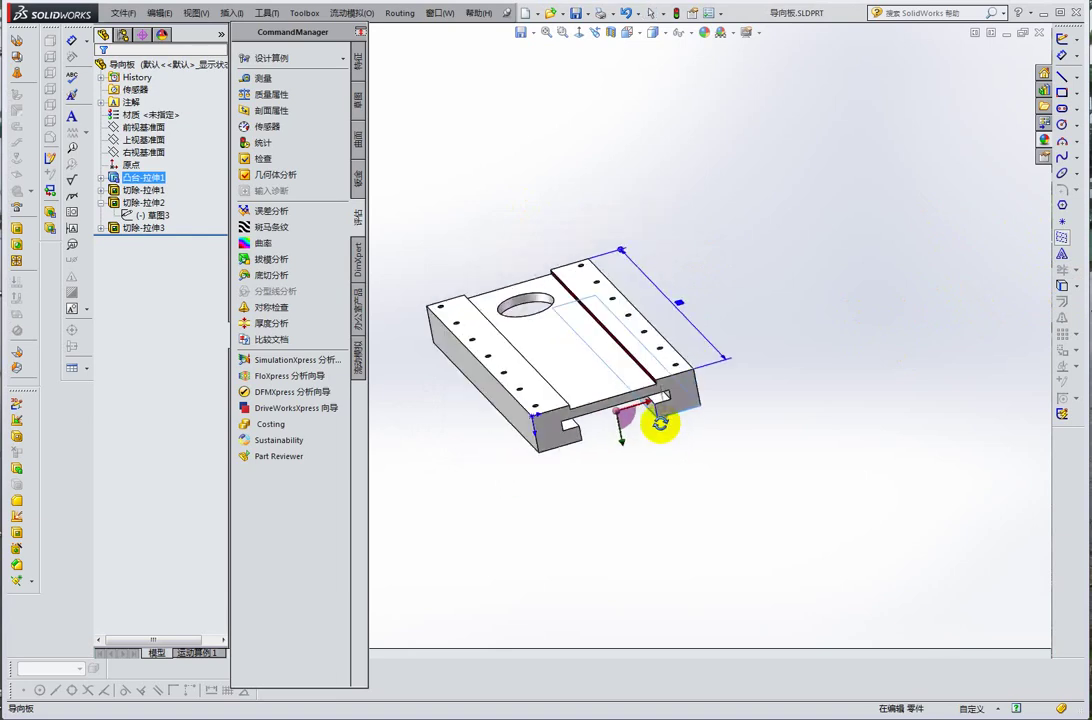
pyautogui.scroll(3, 541, 317)
pyautogui.scroll(-4, 572, 336)
pyautogui.moveTo(572, 337)
pyautogui.mouseDown(button='middle')
pyautogui.moveTo(687, 380)
pyautogui.moveTo(726, 370)
pyautogui.moveTo(785, 385)
pyautogui.mouseUp(button='middle')
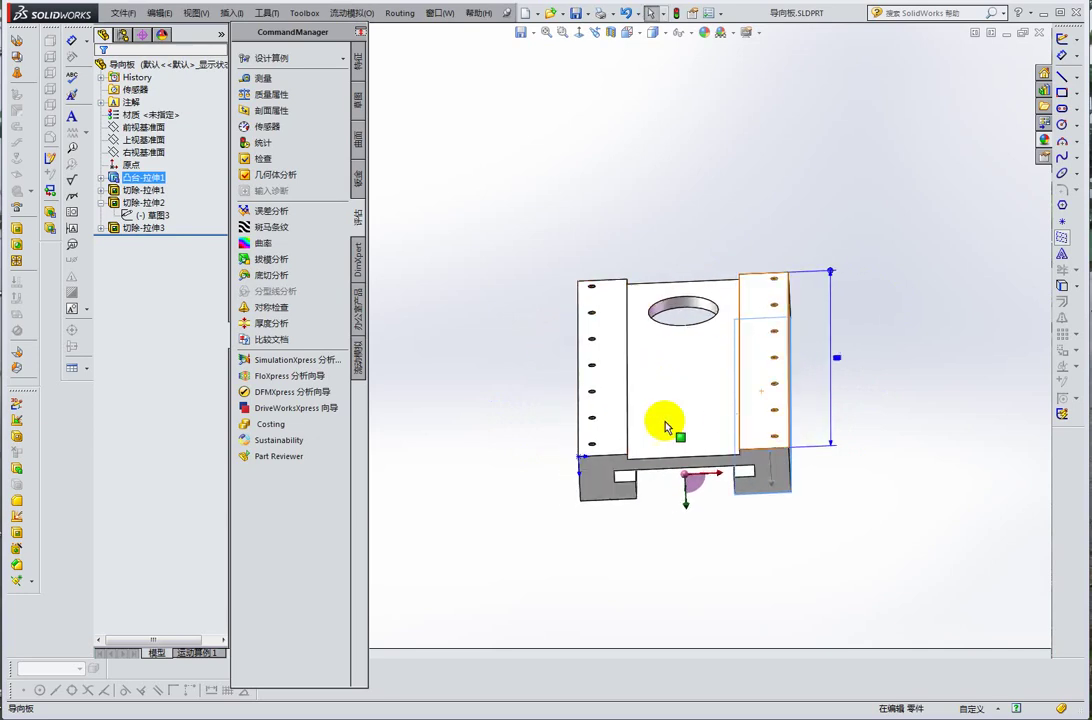
pyautogui.moveTo(651, 427); pyautogui.dragTo(653, 383, button='middle')
pyautogui.moveTo(802, 428)
pyautogui.mouseDown(button='middle')
pyautogui.moveTo(775, 422)
pyautogui.moveTo(763, 463)
pyautogui.moveTo(819, 456)
pyautogui.mouseUp(button='middle')
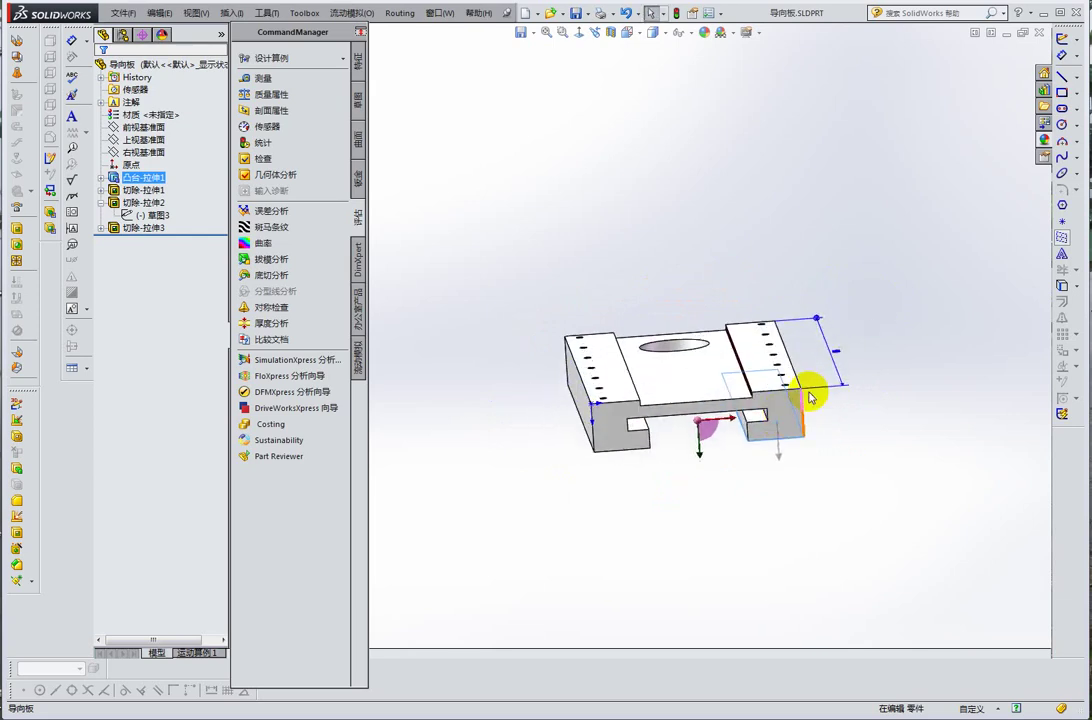
pyautogui.moveTo(780, 414)
pyautogui.mouseDown(button='middle')
pyautogui.moveTo(785, 385)
pyautogui.moveTo(731, 395)
pyautogui.moveTo(763, 441)
pyautogui.mouseUp(button='middle')
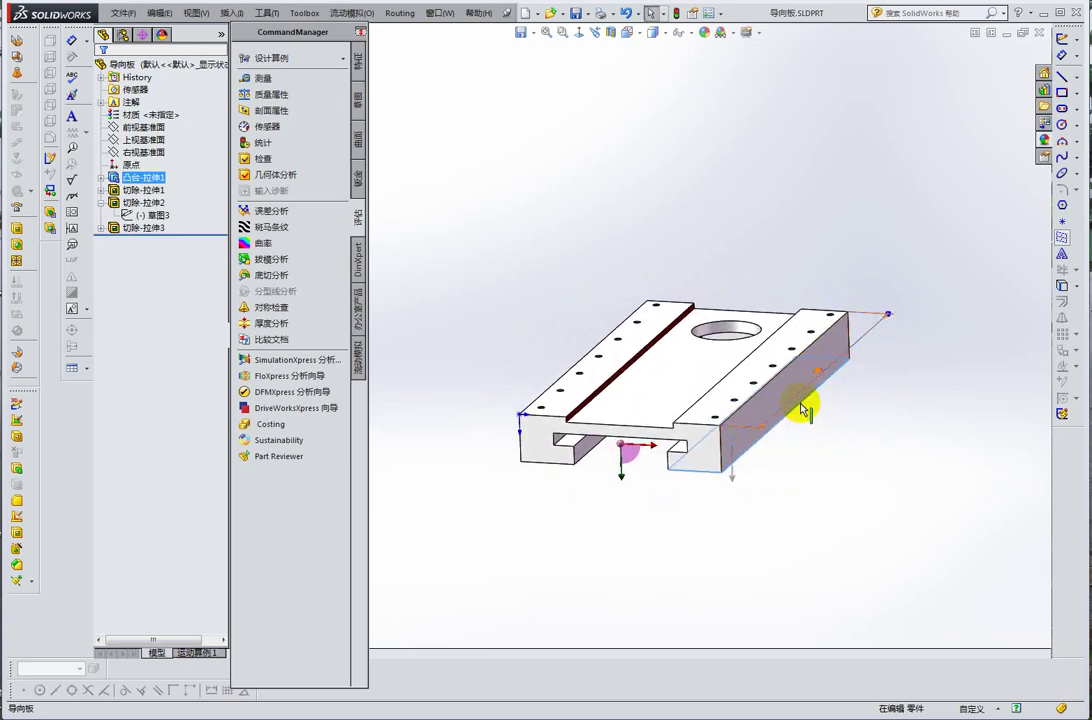
pyautogui.moveTo(731, 370)
pyautogui.mouseDown(button='middle')
pyautogui.moveTo(748, 373)
pyautogui.moveTo(714, 292)
pyautogui.mouseUp(button='middle')
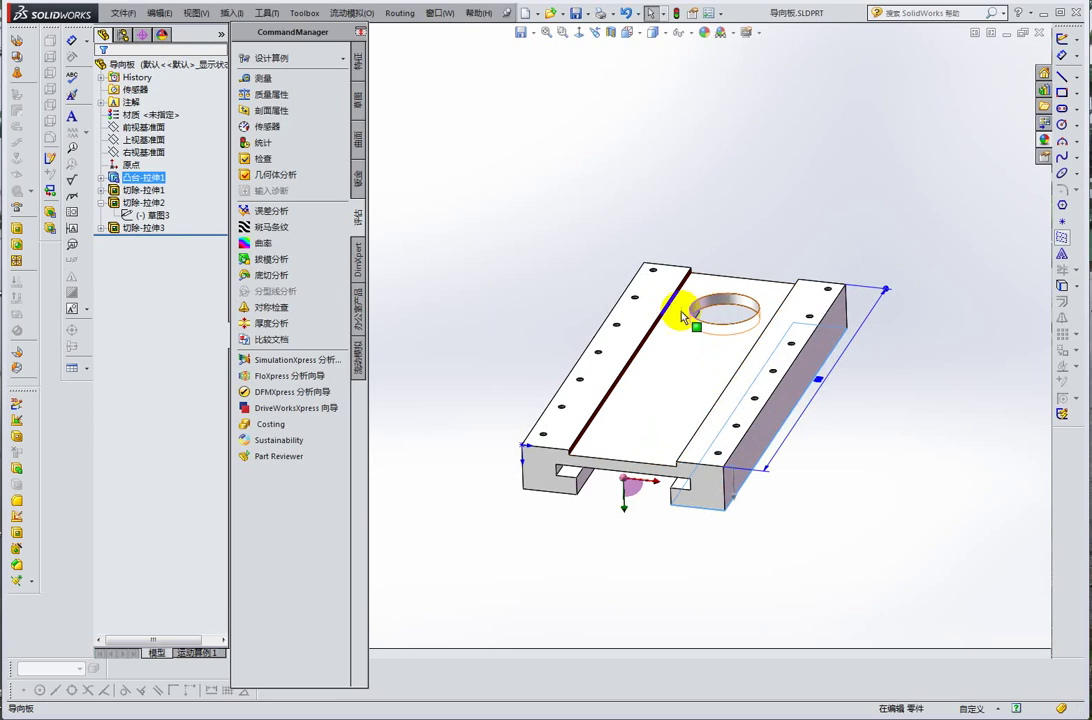
pyautogui.scroll(-3, 685, 312)
pyautogui.moveTo(658, 316); pyautogui.dragTo(665, 276, button='middle')
# - Select the left and right raised strips, the channel floor and the round hole's face
pyautogui.click(646, 292)
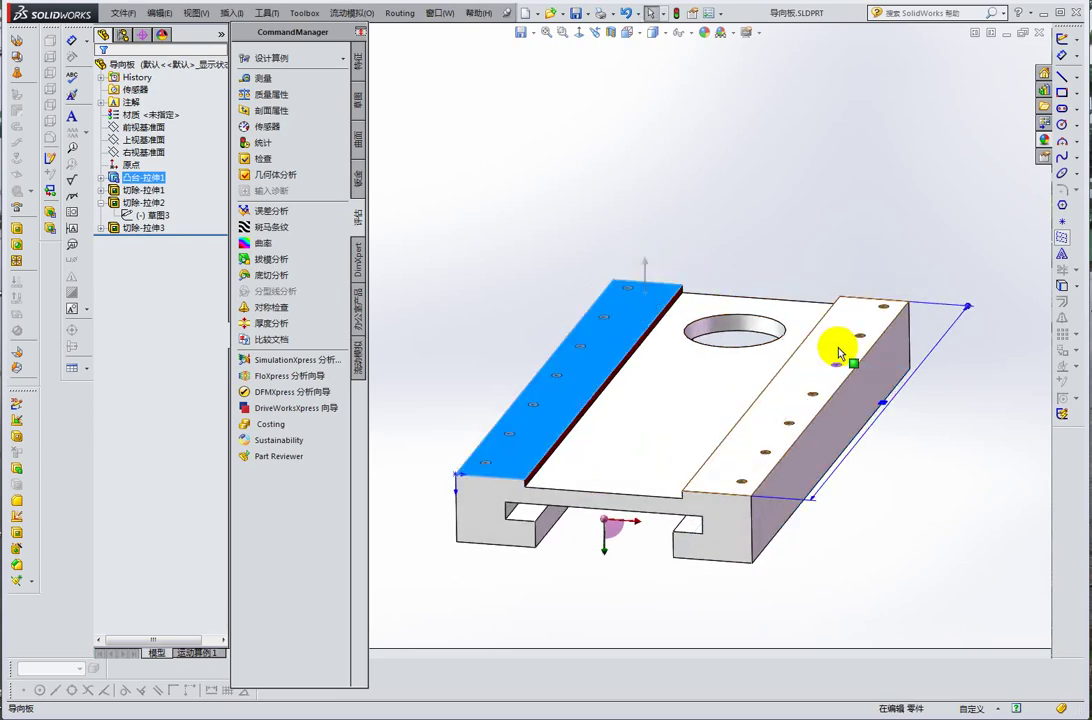
pyautogui.click(866, 328)
pyautogui.click(714, 331)
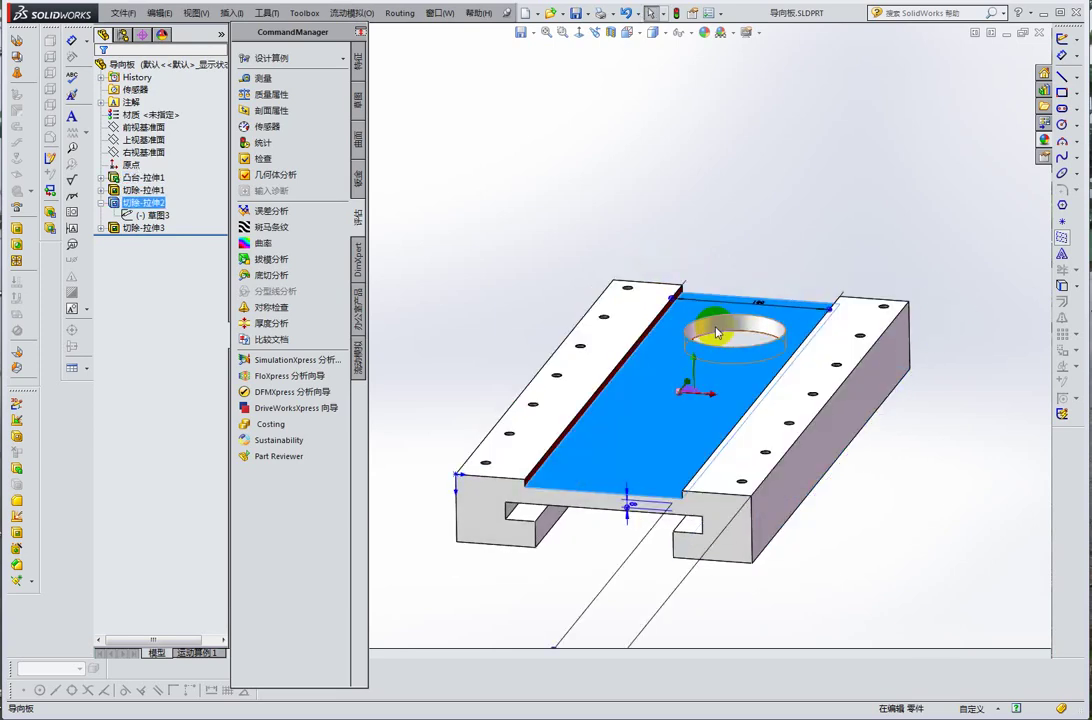
pyautogui.click(716, 330)
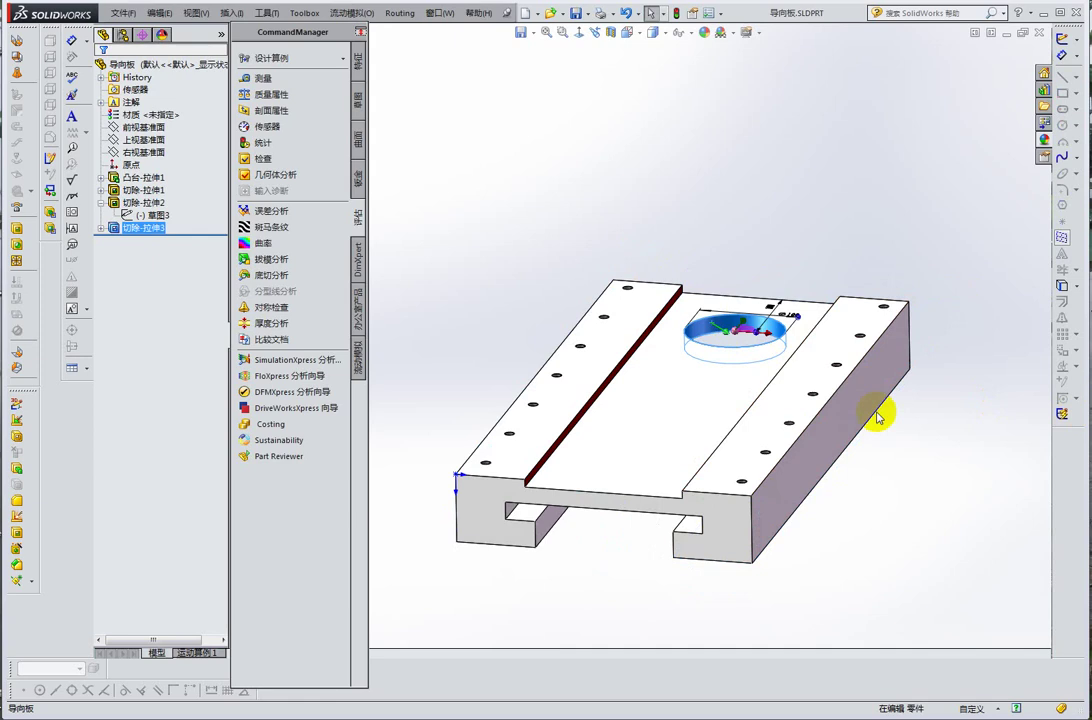
pyautogui.scroll(2, 700, 400)
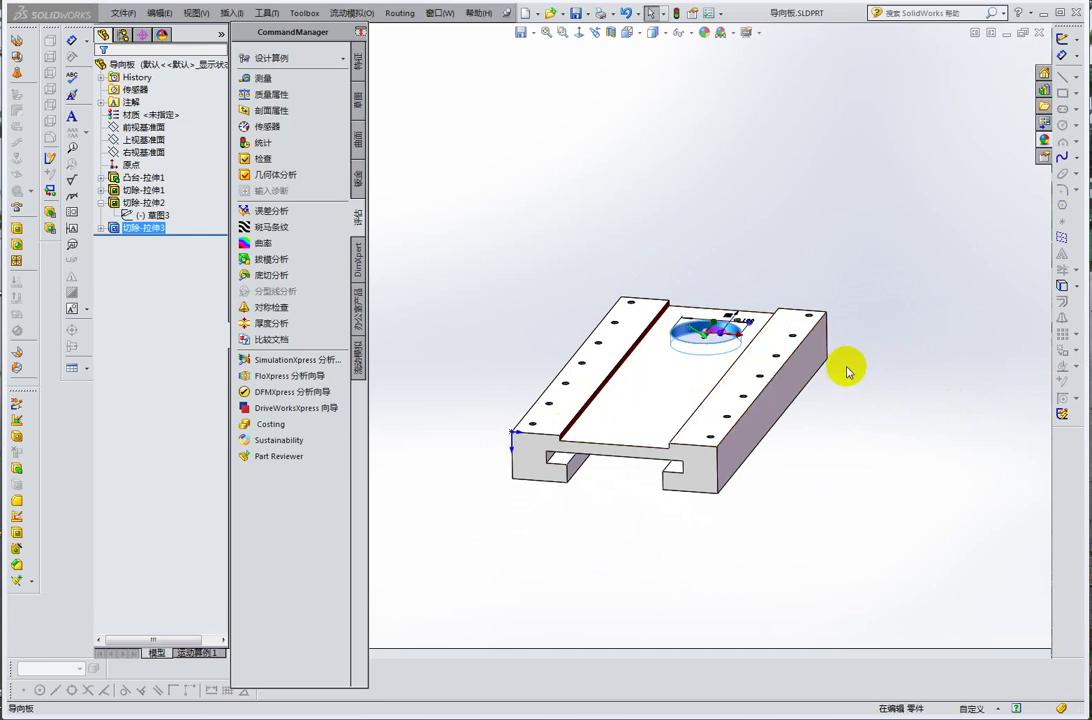
# - Examine the plate's top-left edge closely and select the thin strip face along the channel
pyautogui.moveTo(846, 372); pyautogui.dragTo(851, 355, button='middle')
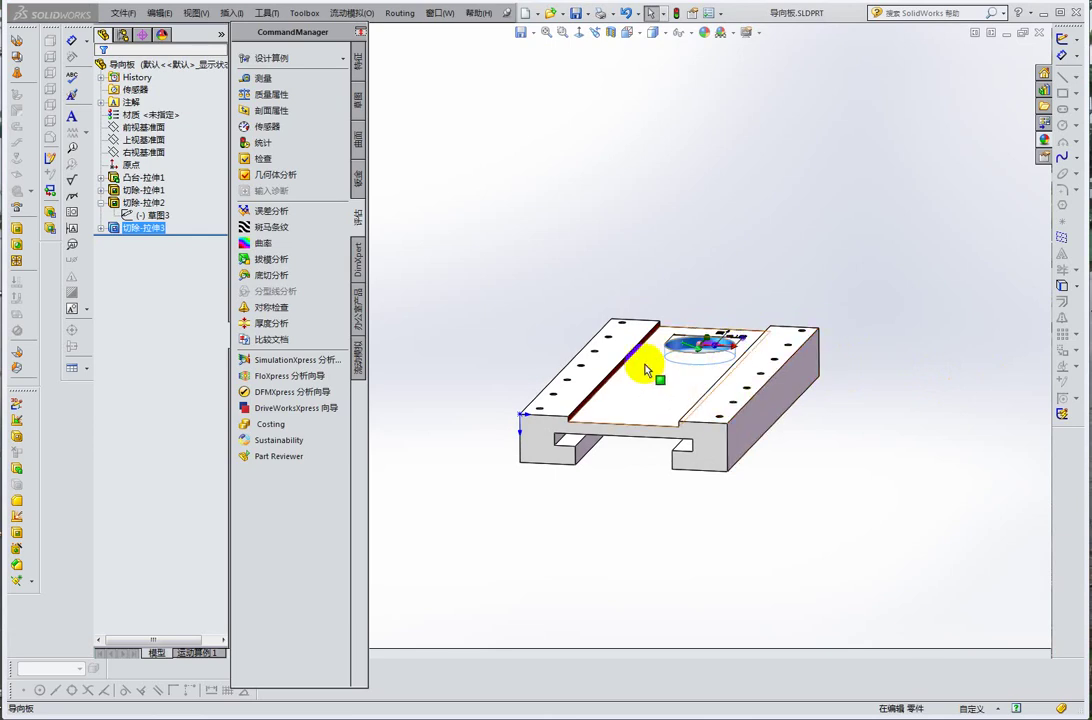
pyautogui.moveTo(629, 383); pyautogui.dragTo(614, 358, button='middle')
pyautogui.scroll(-3, 600, 370)
pyautogui.scroll(-2, 570, 385)
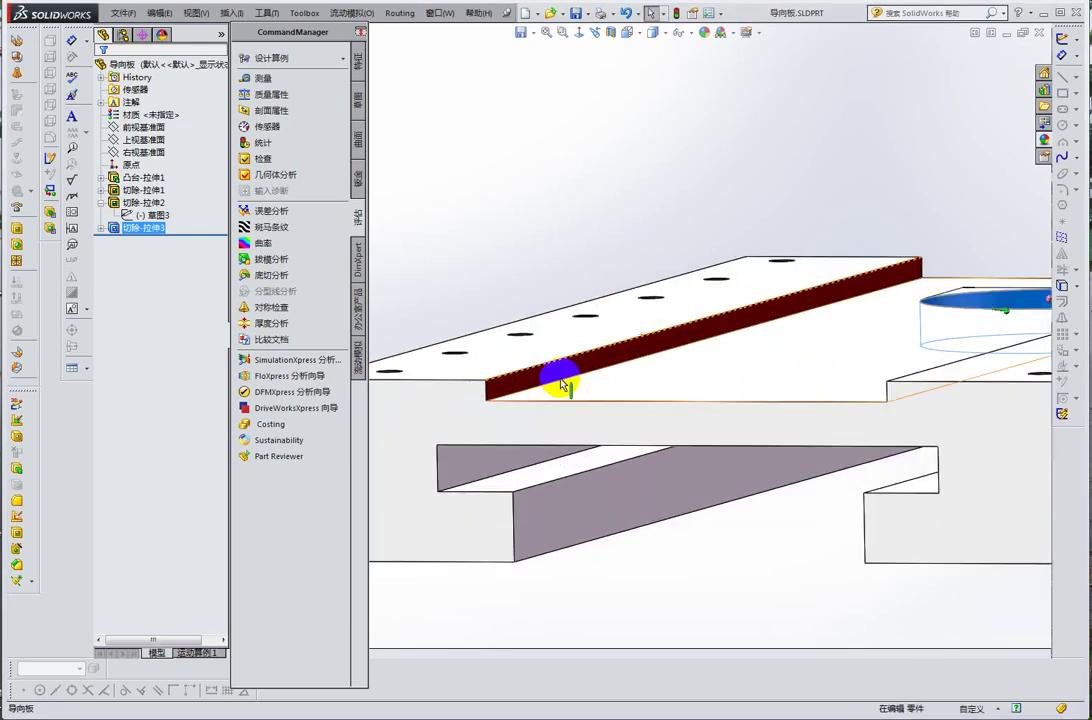
pyautogui.scroll(3, 546, 378)
pyautogui.moveTo(756, 373); pyautogui.dragTo(955, 380, button='middle')
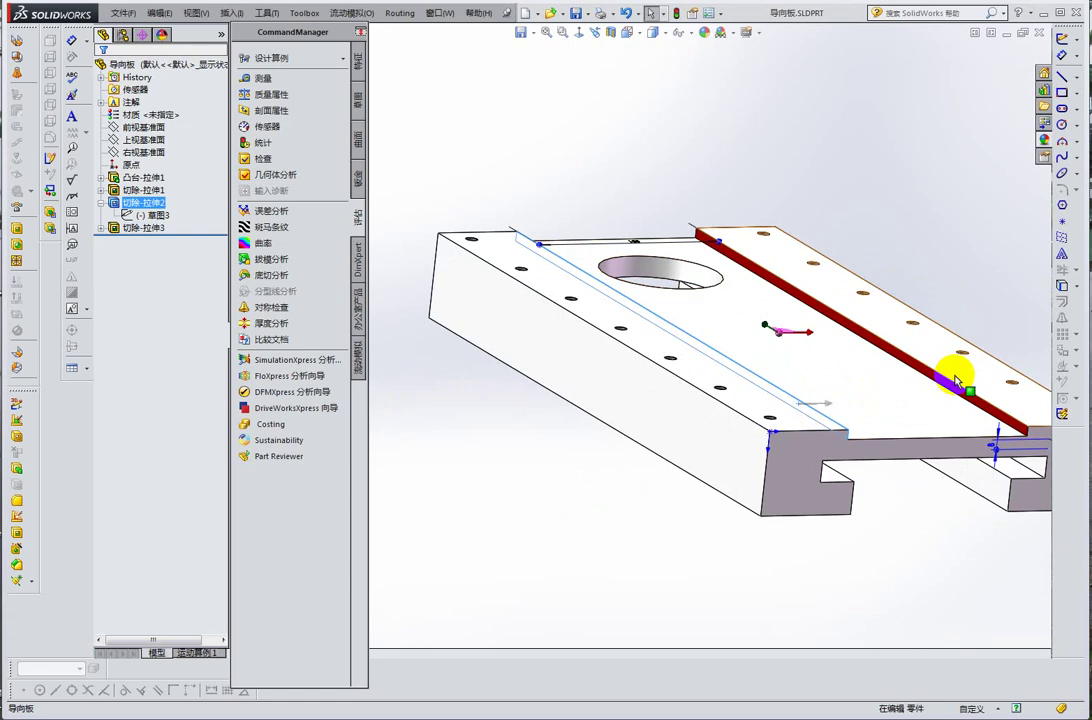
pyautogui.scroll(-3, 950, 382)
pyautogui.click(880, 400)
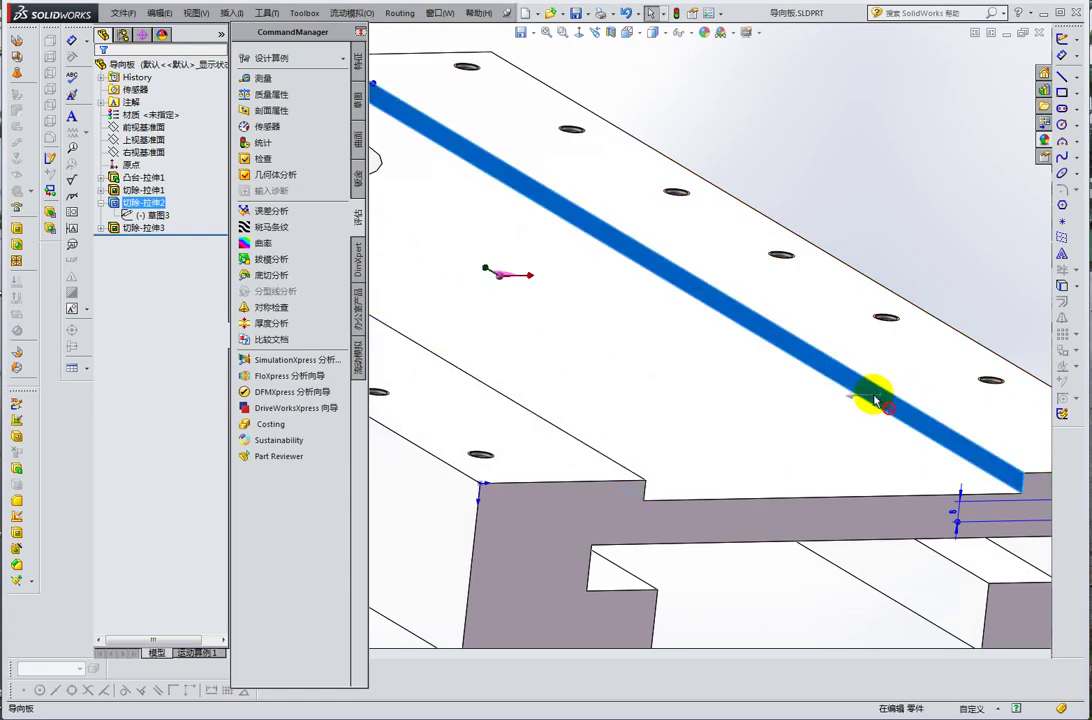
# - View the channel and red strip edges from above and both sides, ending on the hole and slot
pyautogui.scroll(3, 870, 395)
pyautogui.moveTo(865, 390)
pyautogui.mouseDown(button='middle')
pyautogui.moveTo(817, 402)
pyautogui.moveTo(676, 383)
pyautogui.mouseUp(button='middle')
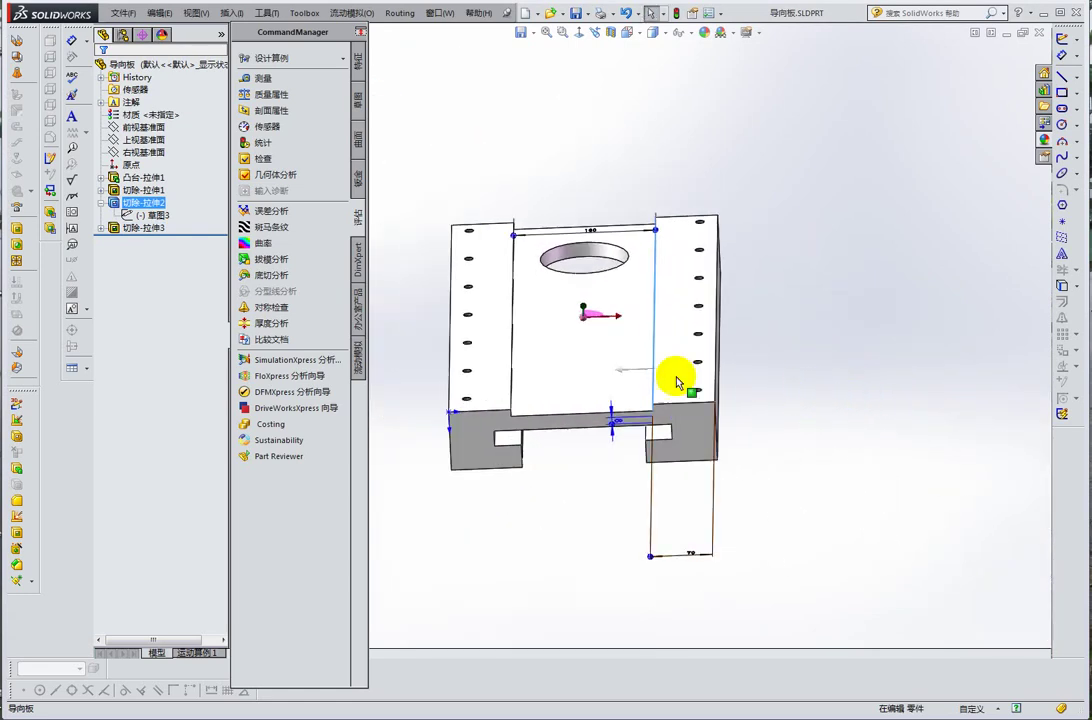
pyautogui.scroll(-2, 505, 349)
pyautogui.moveTo(505, 349); pyautogui.dragTo(505, 341, button='middle')
pyautogui.scroll(-2, 492, 378)
pyautogui.scroll(-2, 508, 388)
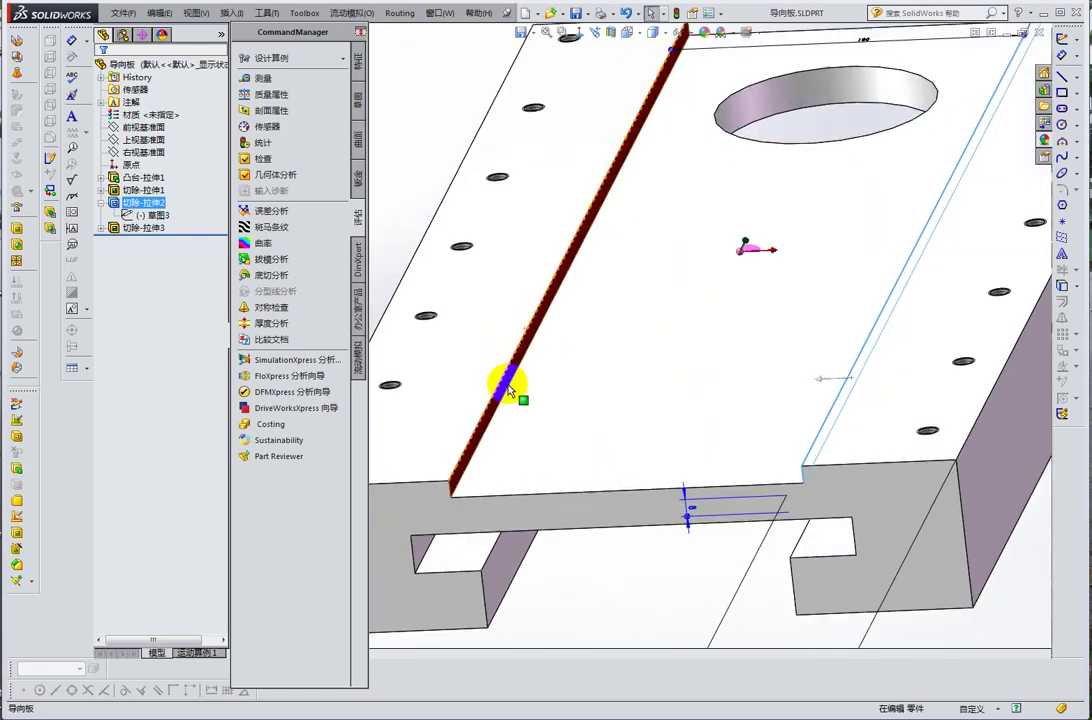
pyautogui.moveTo(508, 388)
pyautogui.mouseDown(button='middle')
pyautogui.moveTo(690, 397)
pyautogui.moveTo(743, 451)
pyautogui.moveTo(1029, 414)
pyautogui.mouseUp(button='middle')
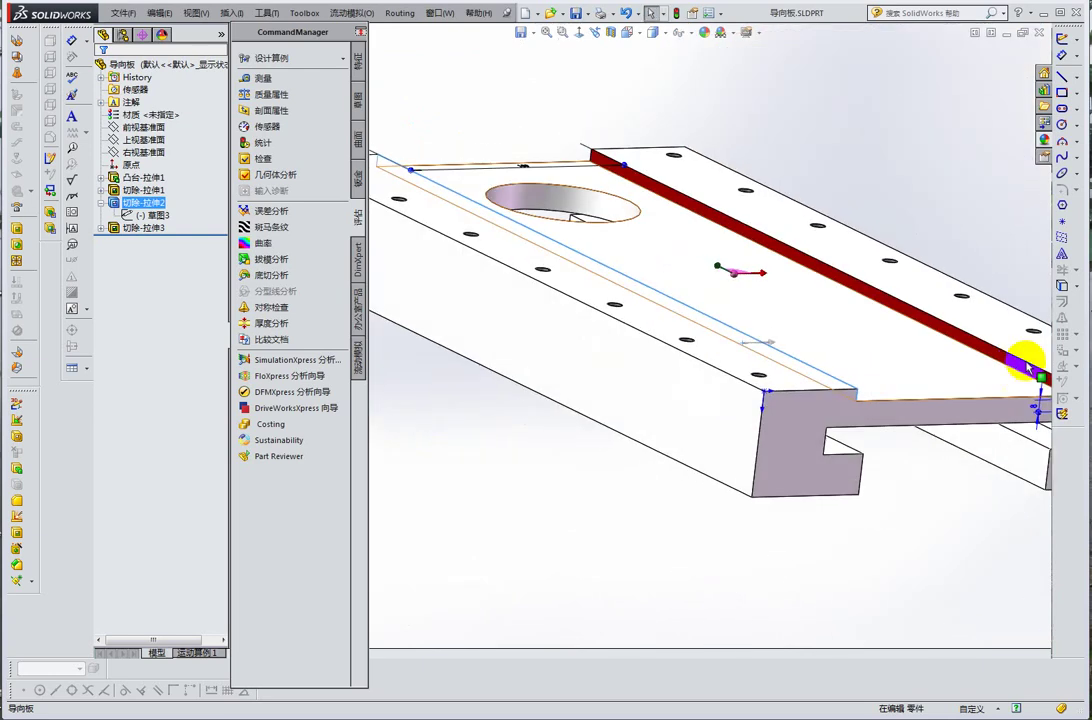
pyautogui.scroll(-2, 962, 366)
pyautogui.scroll(2, 962, 366)
pyautogui.moveTo(951, 361)
pyautogui.mouseDown(button='middle')
pyautogui.moveTo(707, 361)
pyautogui.moveTo(724, 368)
pyautogui.moveTo(780, 349)
pyautogui.moveTo(653, 324)
pyautogui.moveTo(622, 336)
pyautogui.mouseUp(button='middle')
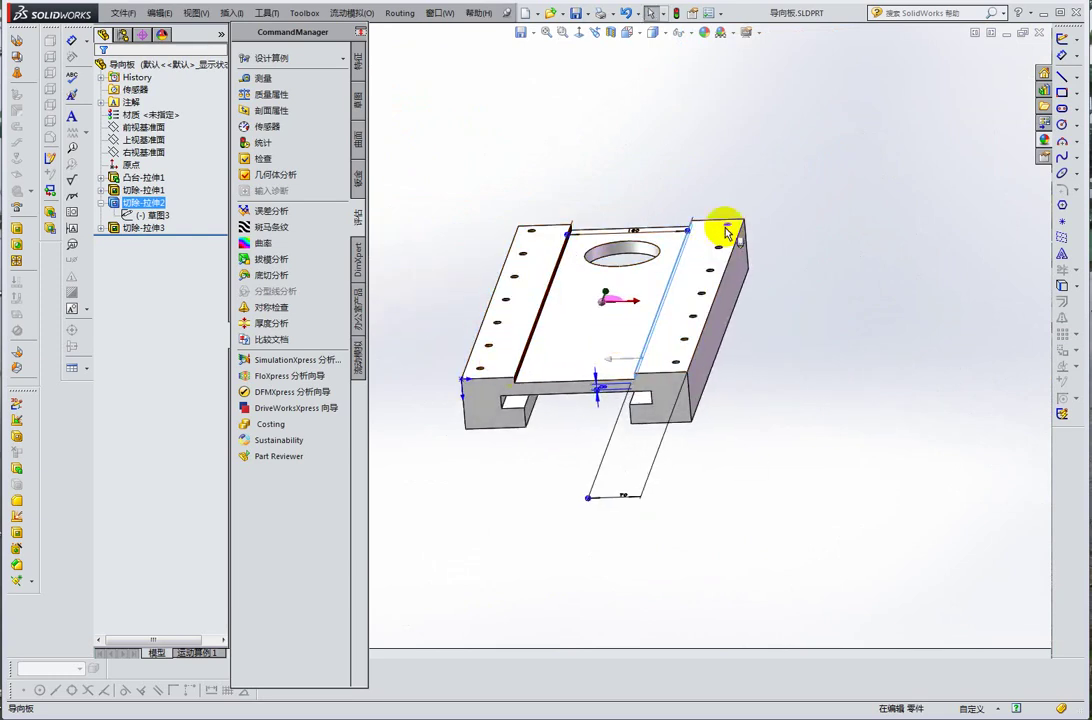
# - Rotate the plate to show its left and right sides, then its top, front and side faces
pyautogui.press('Right')
pyautogui.press('Right')
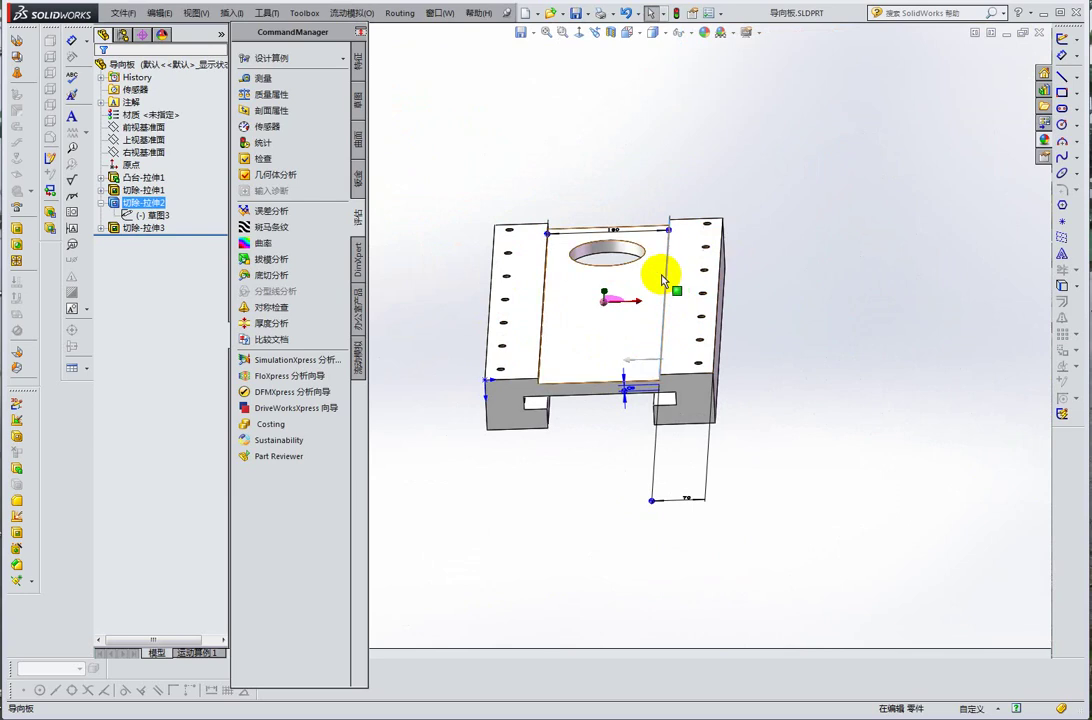
pyautogui.press('Right')
pyautogui.press('Right')
pyautogui.moveTo(663, 310)
pyautogui.mouseDown(button='middle')
pyautogui.moveTo(690, 285)
pyautogui.moveTo(680, 319)
pyautogui.moveTo(622, 326)
pyautogui.moveTo(640, 271)
pyautogui.mouseUp(button='middle')
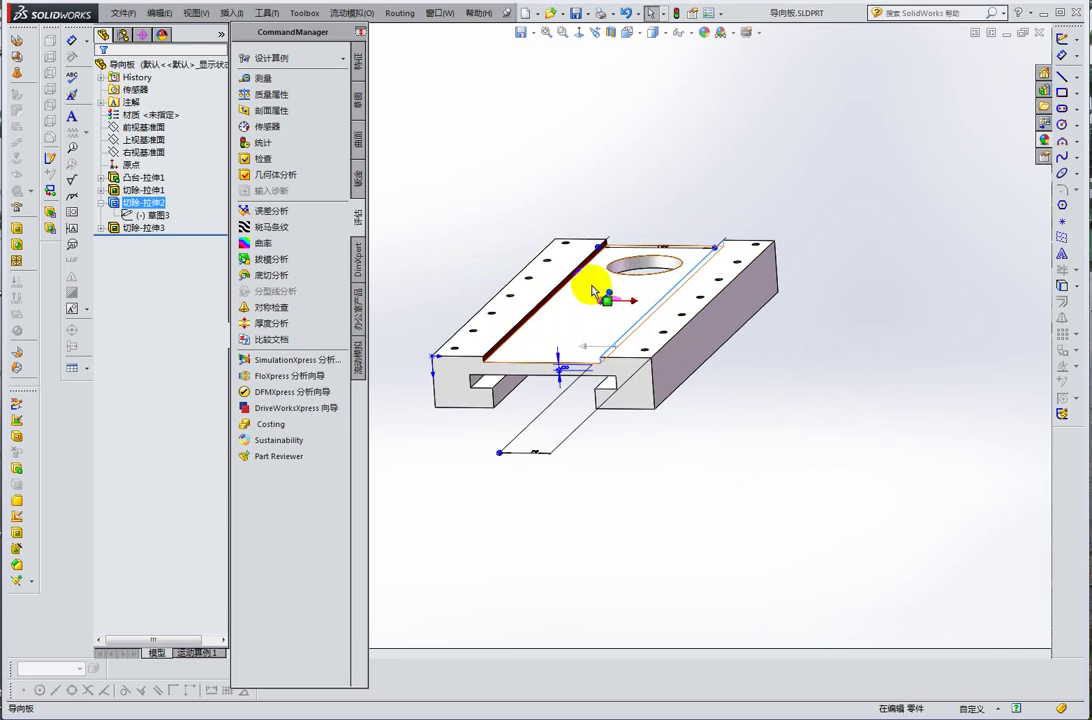
pyautogui.moveTo(592, 285)
pyautogui.mouseDown(button='middle')
pyautogui.moveTo(604, 280)
pyautogui.moveTo(663, 458)
pyautogui.moveTo(710, 320)
pyautogui.moveTo(702, 337)
pyautogui.moveTo(731, 354)
pyautogui.moveTo(745, 348)
pyautogui.mouseUp(button='middle')
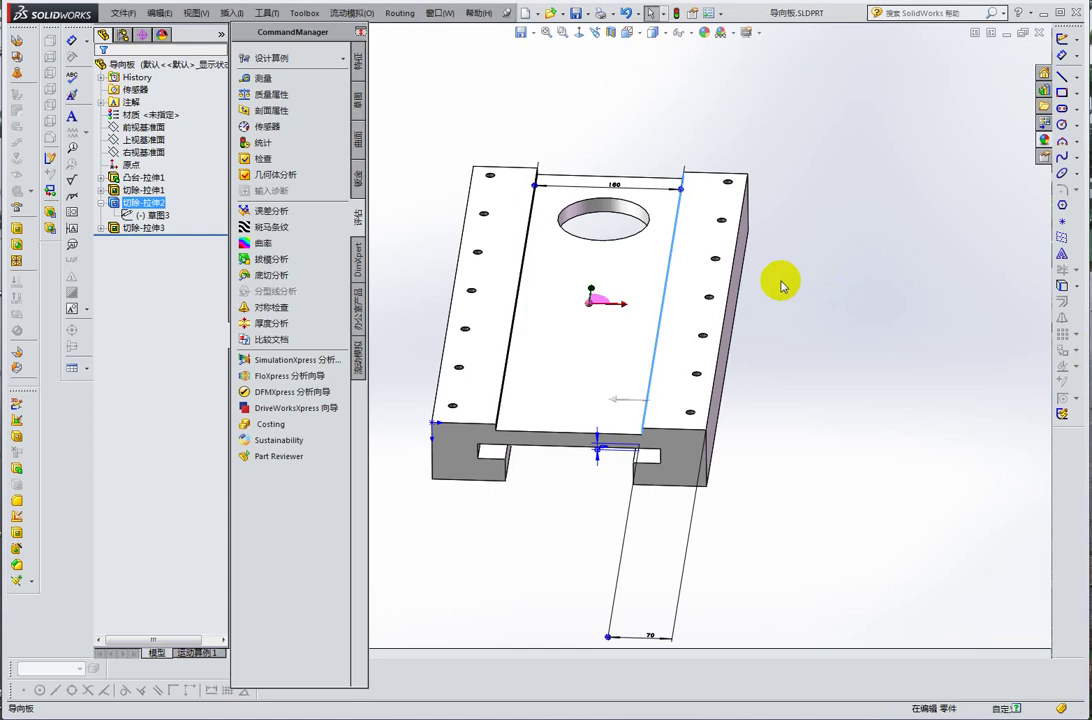
pyautogui.moveTo(783, 285); pyautogui.dragTo(780, 275, button='middle')
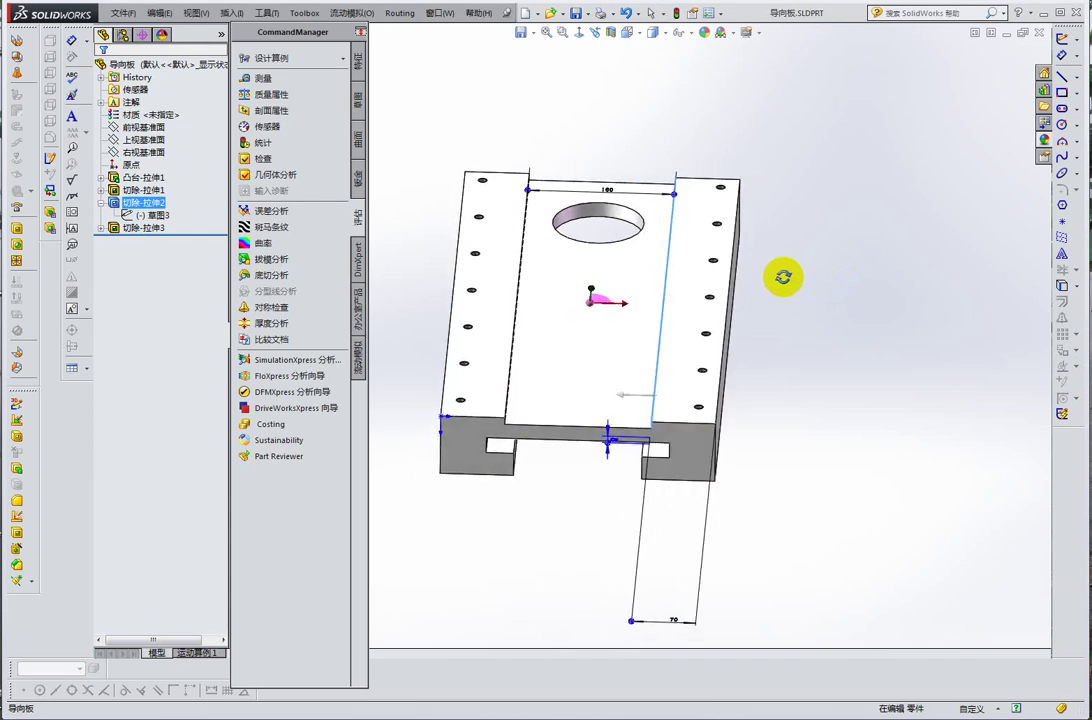
pyautogui.moveTo(712, 355)
pyautogui.mouseDown(button='middle')
pyautogui.moveTo(700, 458)
pyautogui.moveTo(678, 398)
pyautogui.mouseUp(button='middle')
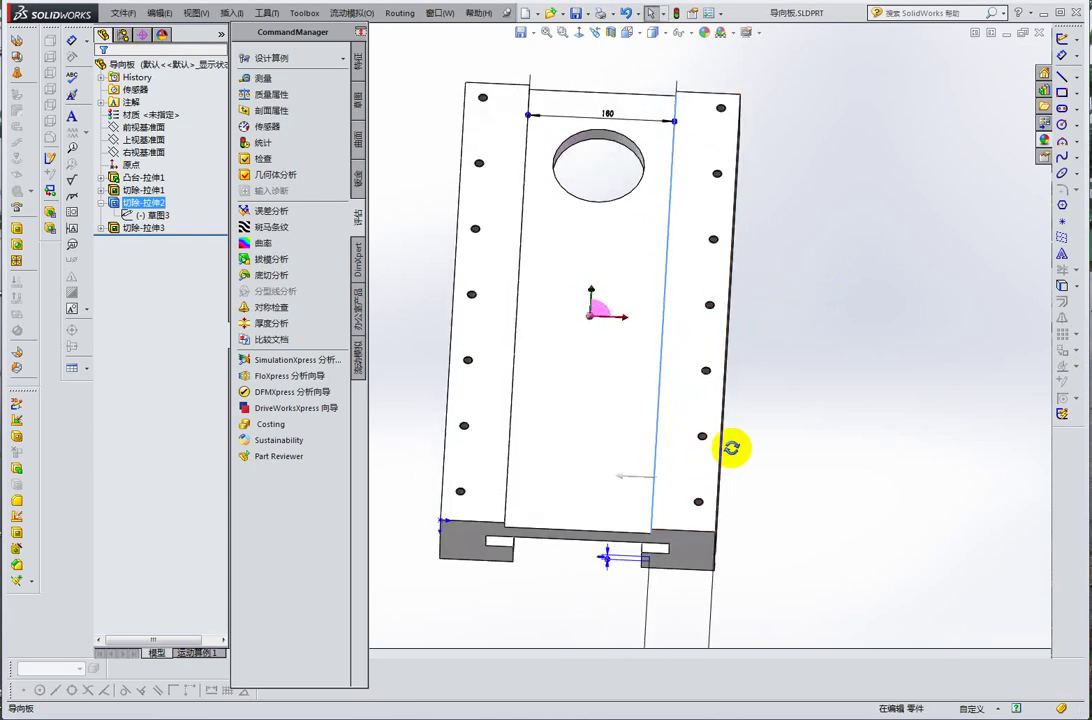
pyautogui.moveTo(731, 446)
pyautogui.mouseDown(button='middle')
pyautogui.moveTo(682, 397)
pyautogui.moveTo(700, 366)
pyautogui.moveTo(695, 334)
pyautogui.mouseUp(button='middle')
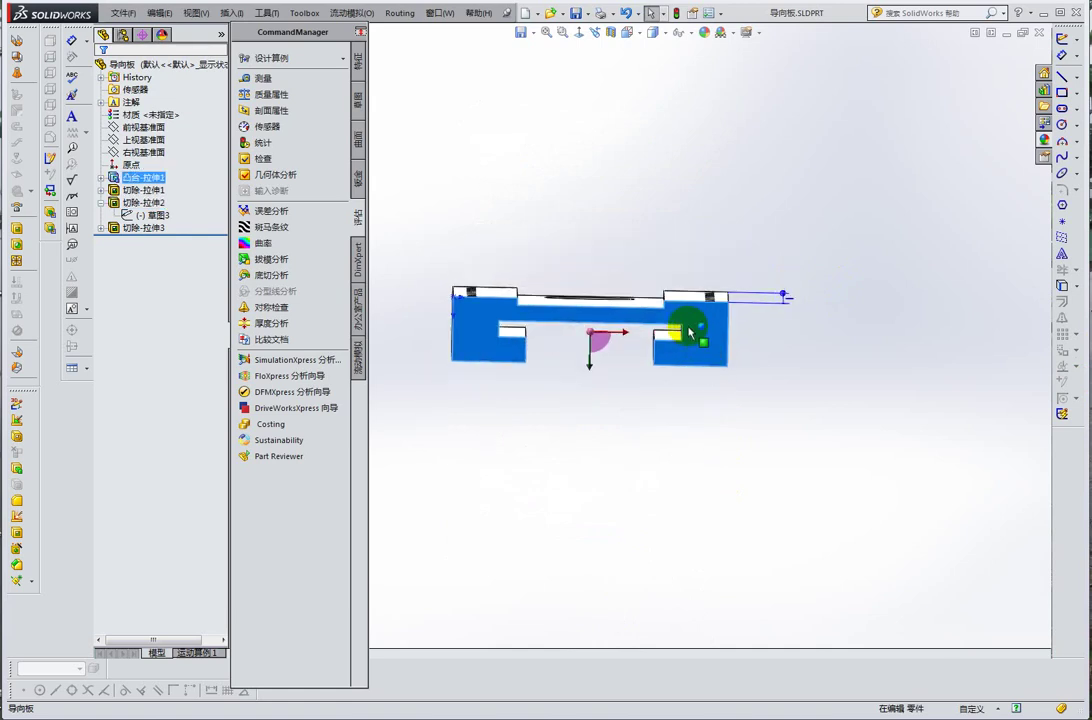
pyautogui.moveTo(703, 320)
pyautogui.mouseDown()
pyautogui.moveTo(726, 366)
pyautogui.moveTo(714, 292)
pyautogui.moveTo(707, 378)
pyautogui.moveTo(730, 303)
pyautogui.moveTo(724, 370)
pyautogui.moveTo(725, 338)
pyautogui.mouseUp()
pyautogui.press('Escape')
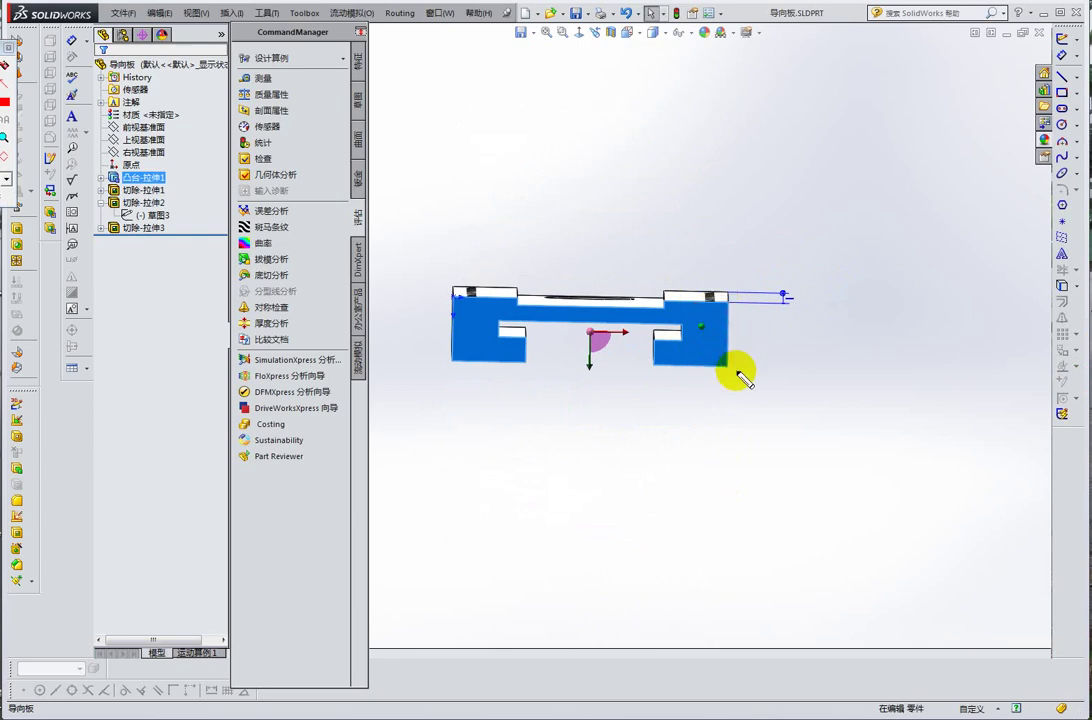
# - Select the right raised strip on the top and view it from above
pyautogui.moveTo(702, 336)
pyautogui.mouseDown(button='middle')
pyautogui.moveTo(700, 439)
pyautogui.moveTo(770, 373)
pyautogui.moveTo(751, 373)
pyautogui.mouseUp(button='middle')
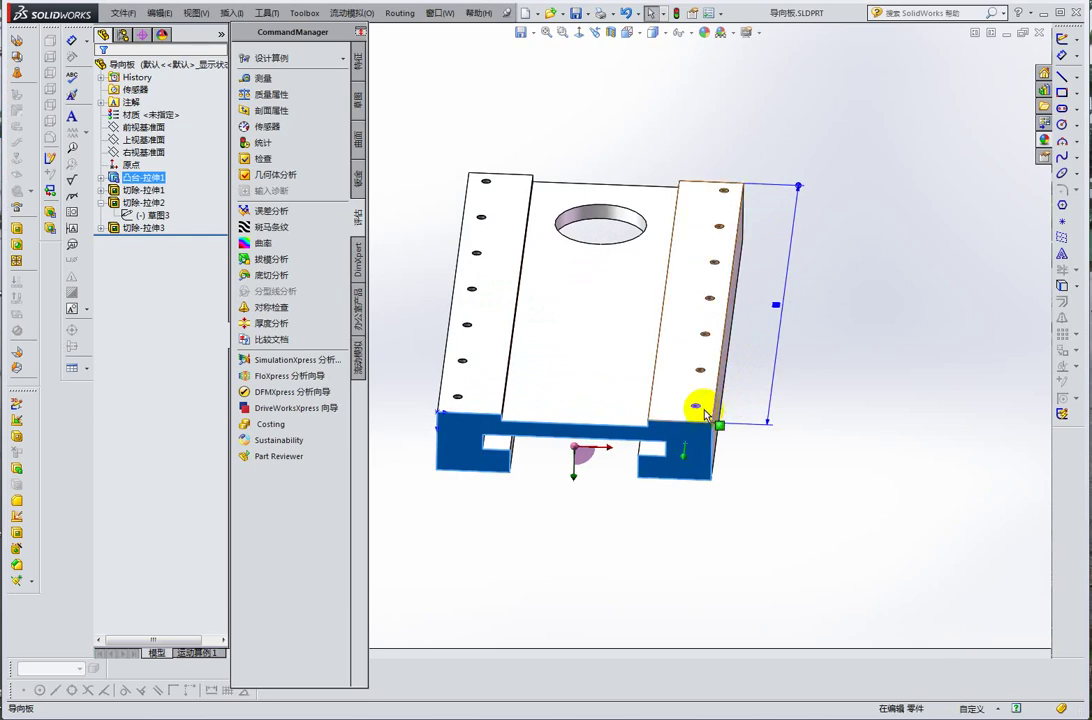
pyautogui.scroll(-2, 705, 368)
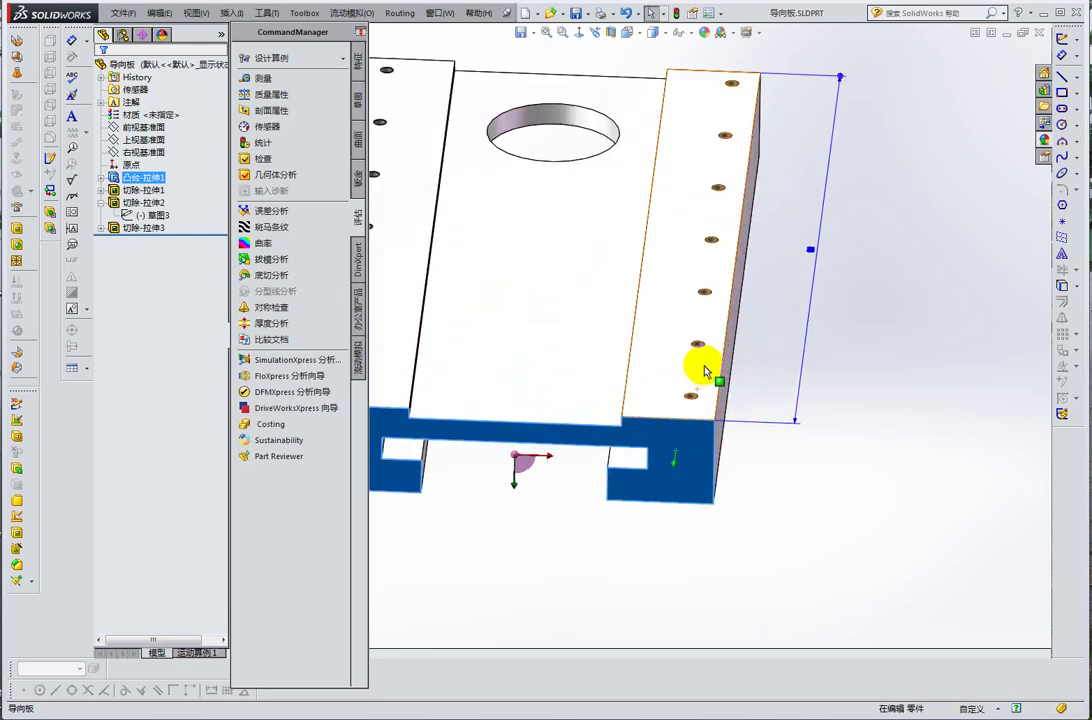
pyautogui.click(695, 366)
pyautogui.scroll(3, 695, 368)
pyautogui.scroll(1, 695, 369)
pyautogui.moveTo(695, 368)
pyautogui.mouseDown(button='middle')
pyautogui.moveTo(678, 385)
pyautogui.moveTo(658, 376)
pyautogui.mouseUp(button='middle')
pyautogui.scroll(-2, 658, 374)
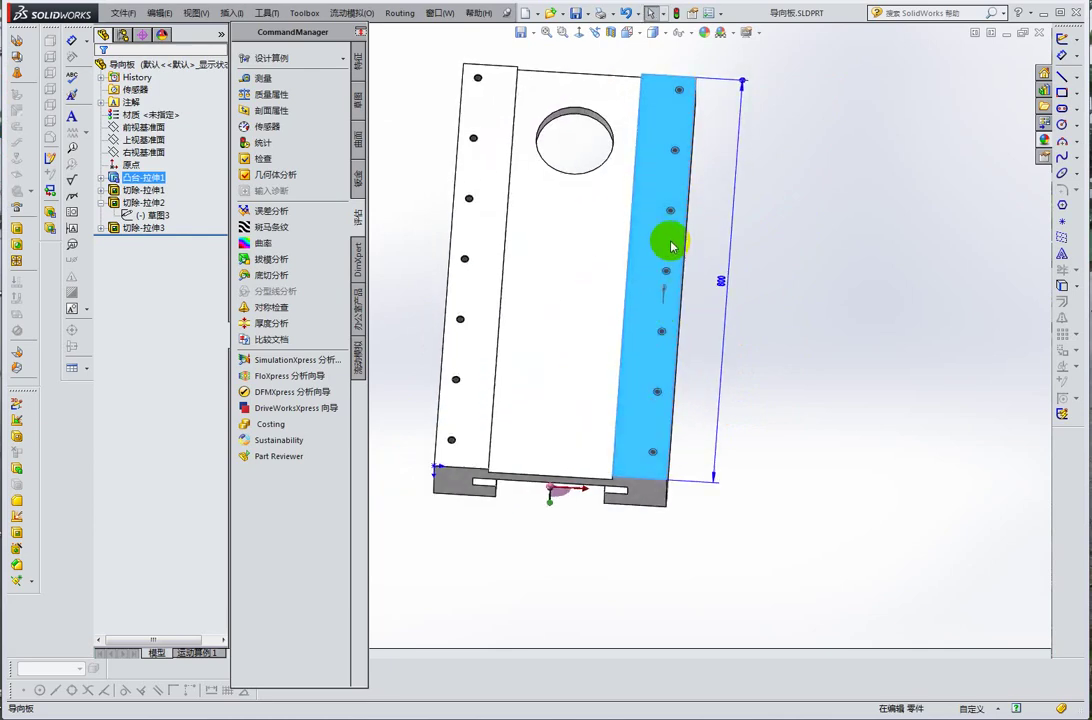
# - Select the narrow left strip face and draw temporary markup on the plate, then erase it
pyautogui.moveTo(655, 367)
pyautogui.mouseDown()
pyautogui.moveTo(686, 178)
pyautogui.moveTo(672, 128)
pyautogui.mouseUp()
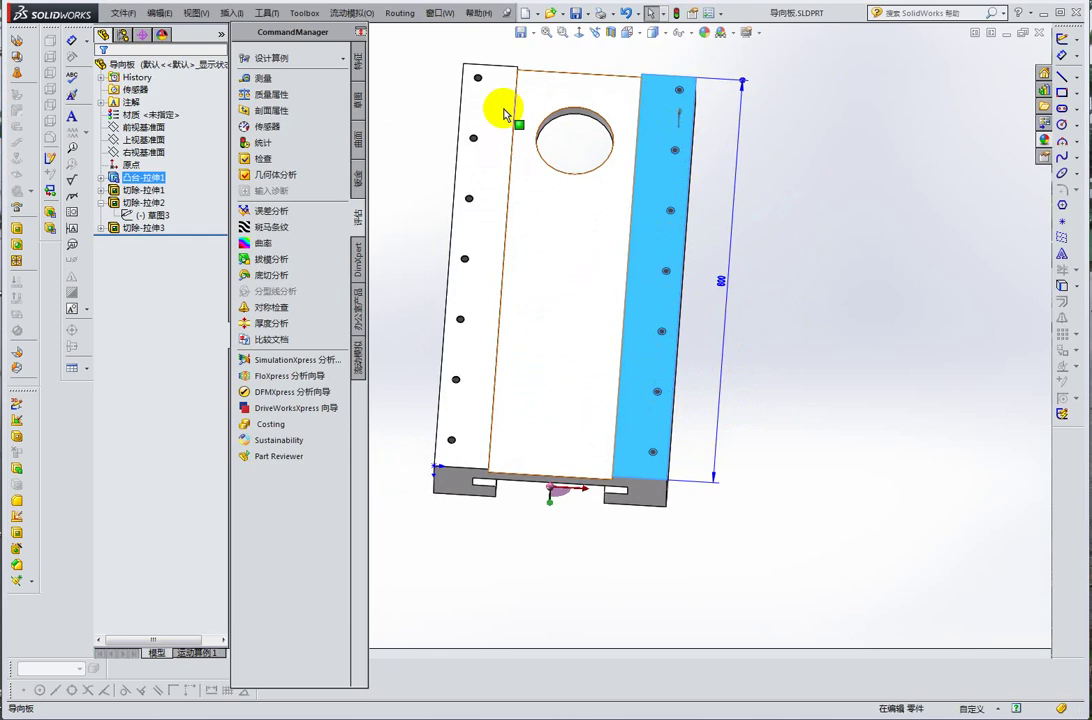
pyautogui.click(505, 113)
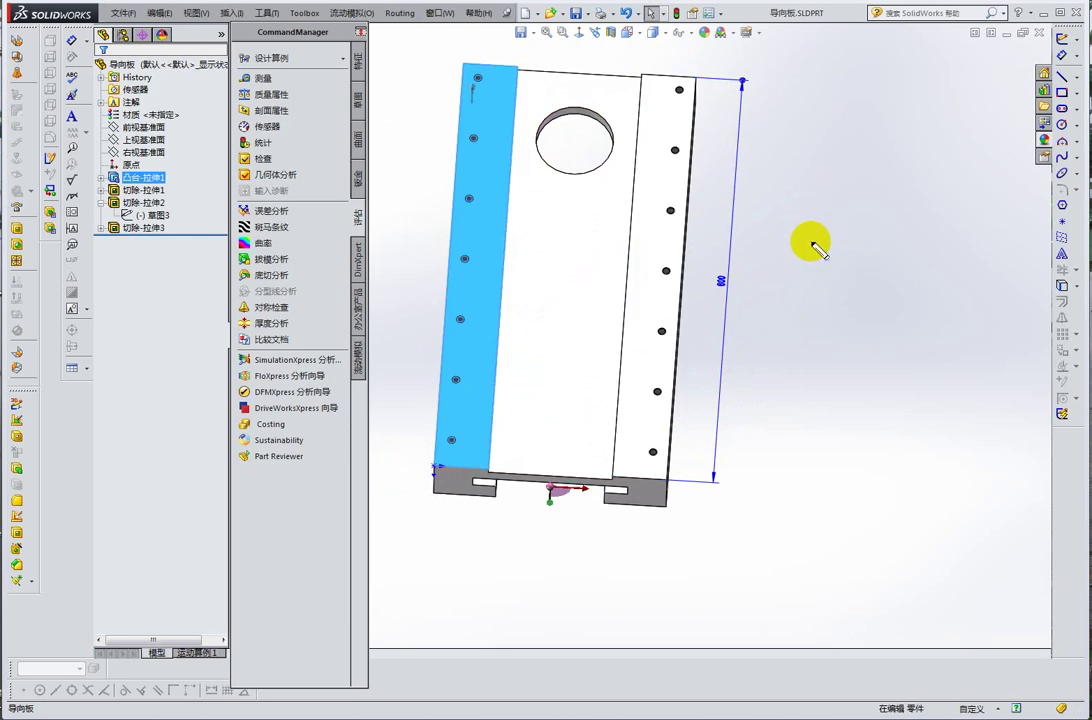
pyautogui.moveTo(796, 198); pyautogui.dragTo(797, 200)
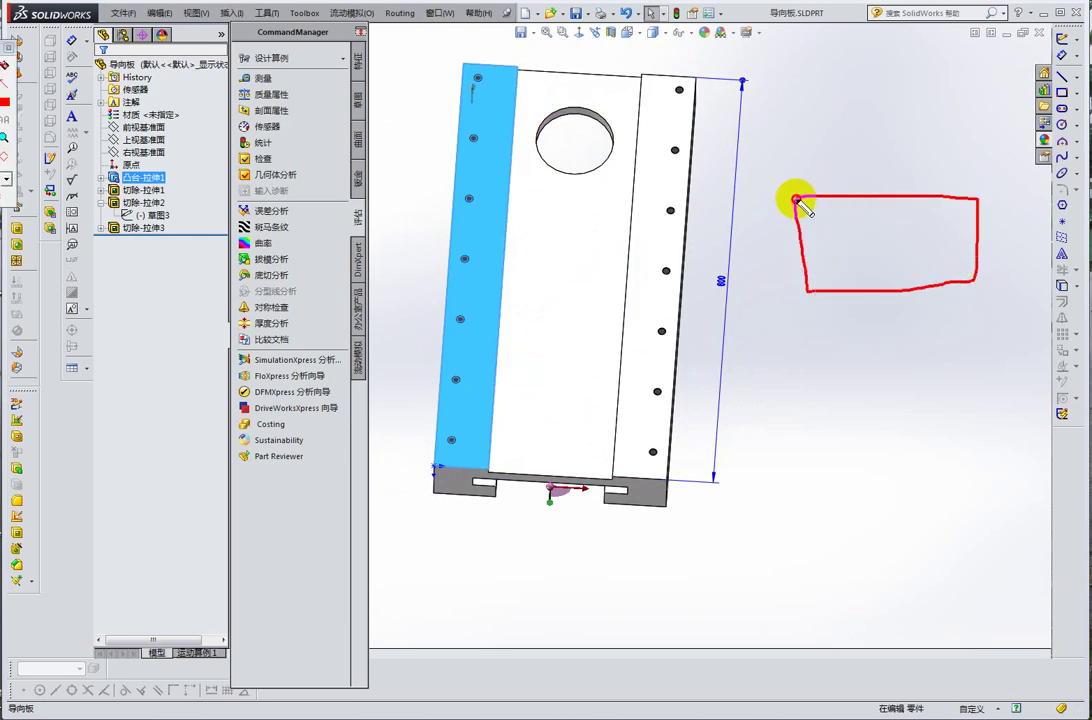
pyautogui.moveTo(639, 285)
pyautogui.mouseDown()
pyautogui.moveTo(692, 287)
pyautogui.moveTo(641, 284)
pyautogui.mouseUp()
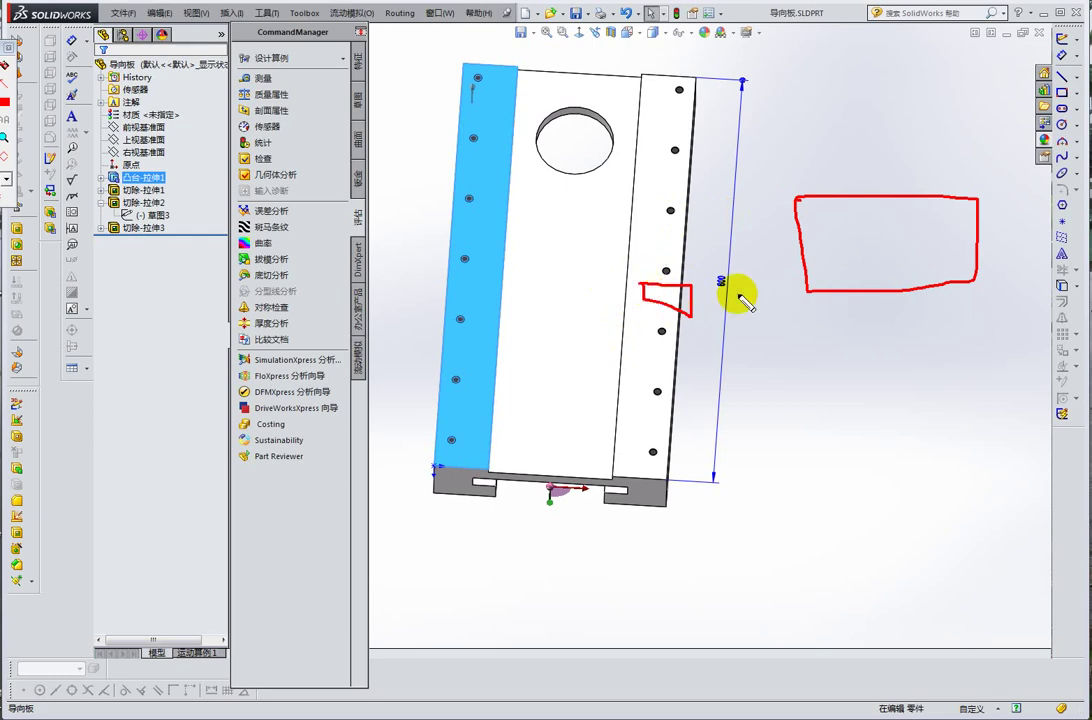
pyautogui.press('e')
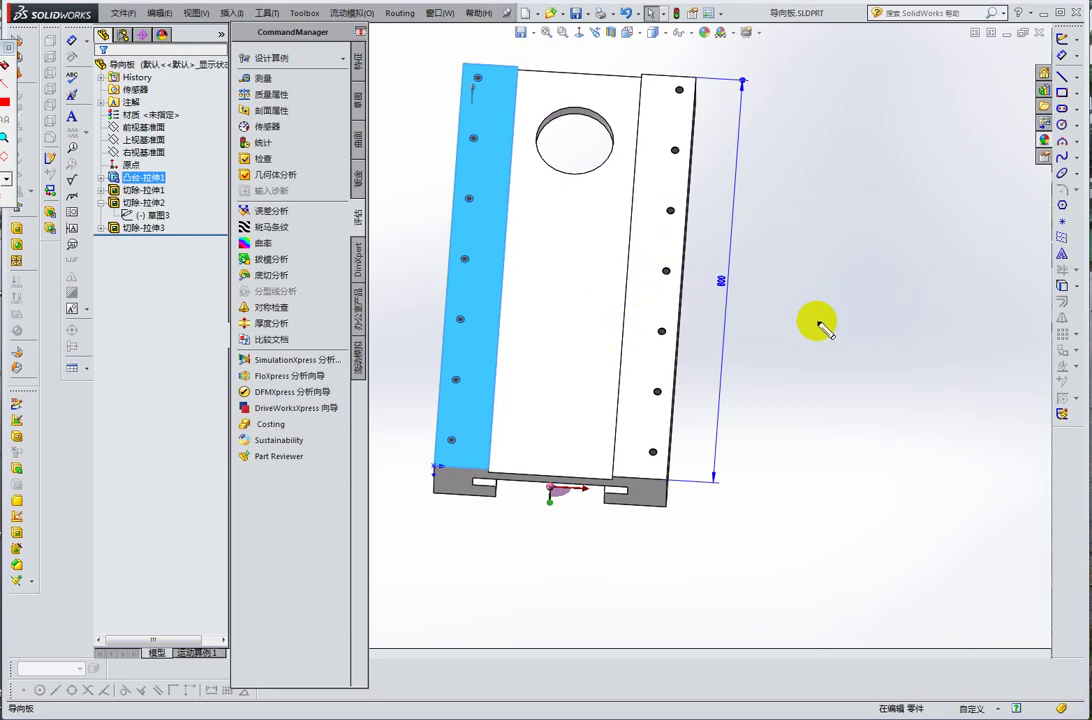
# - Orbit the plate from a tilted 3-D view to a near front-on view with its top tilted forward
pyautogui.moveTo(780, 344); pyautogui.dragTo(754, 272, button='middle')
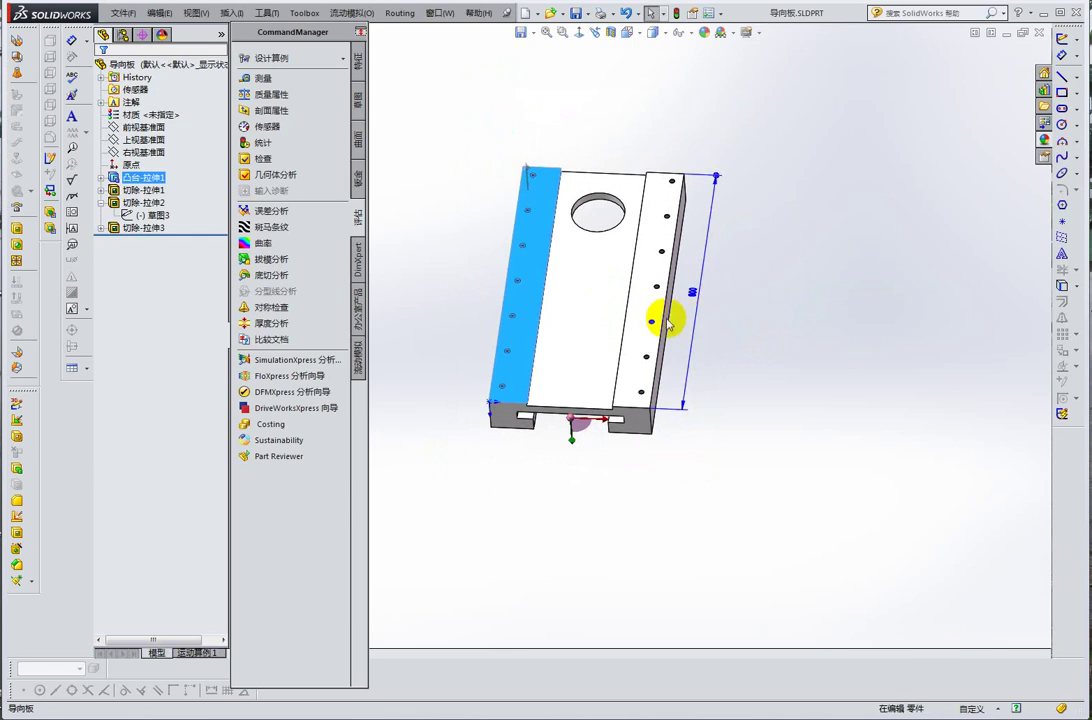
pyautogui.moveTo(629, 317)
pyautogui.mouseDown(button='middle')
pyautogui.moveTo(652, 290)
pyautogui.moveTo(646, 300)
pyautogui.mouseUp(button='middle')
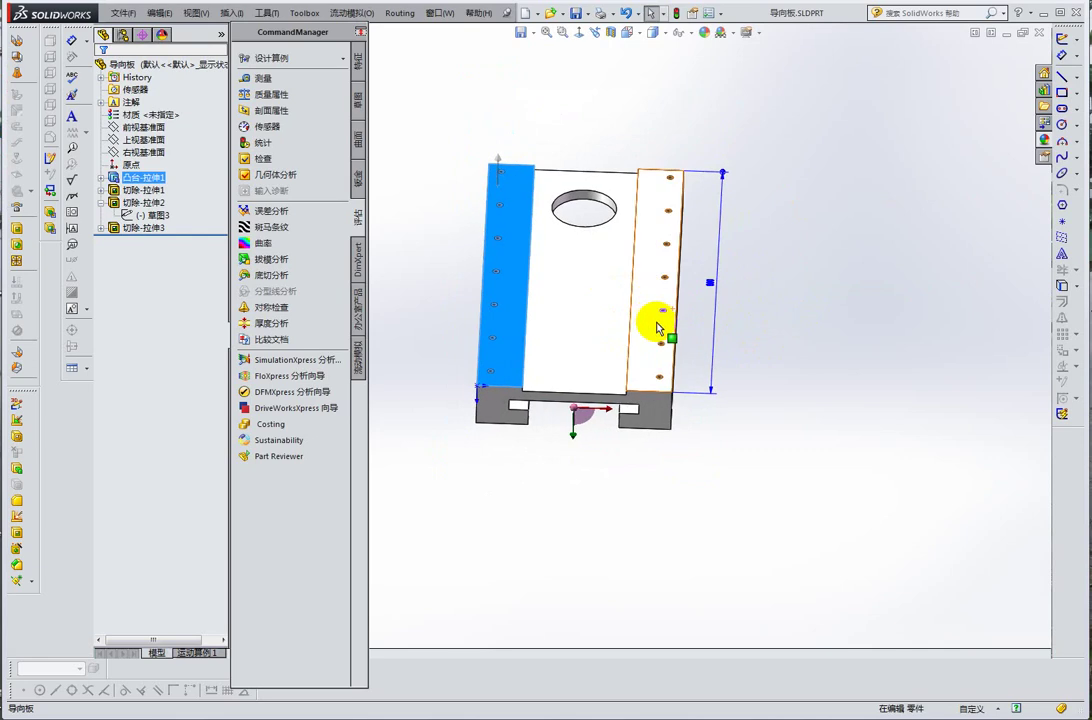
pyautogui.scroll(-2, 656, 322)
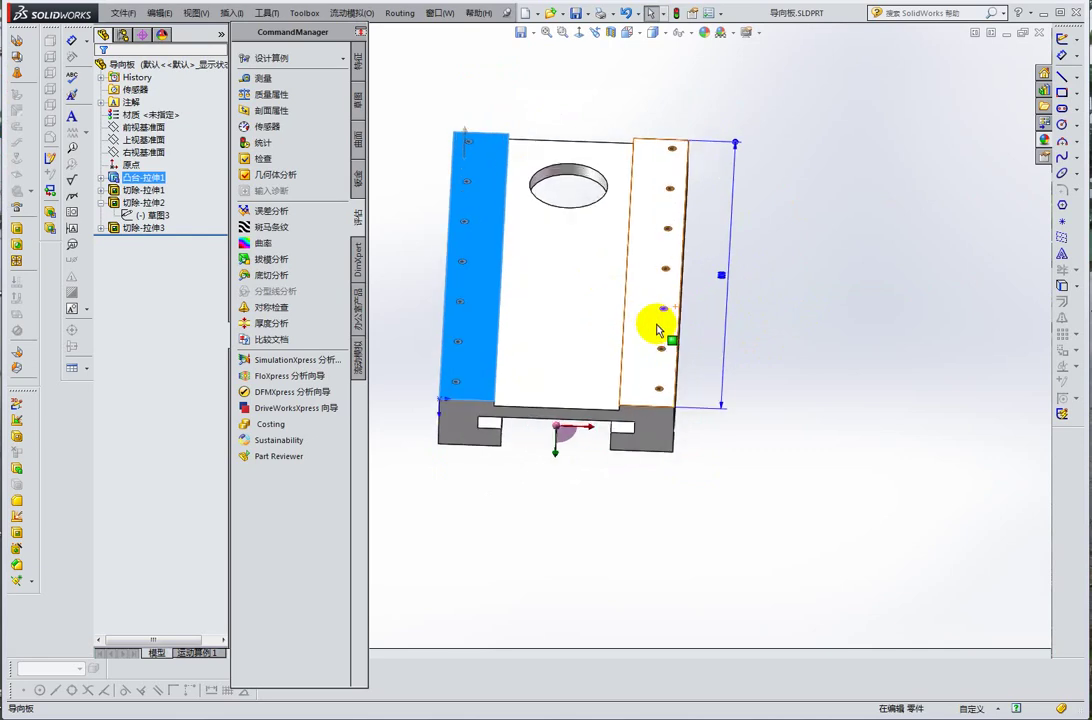
pyautogui.moveTo(652, 329); pyautogui.dragTo(652, 307, button='middle')
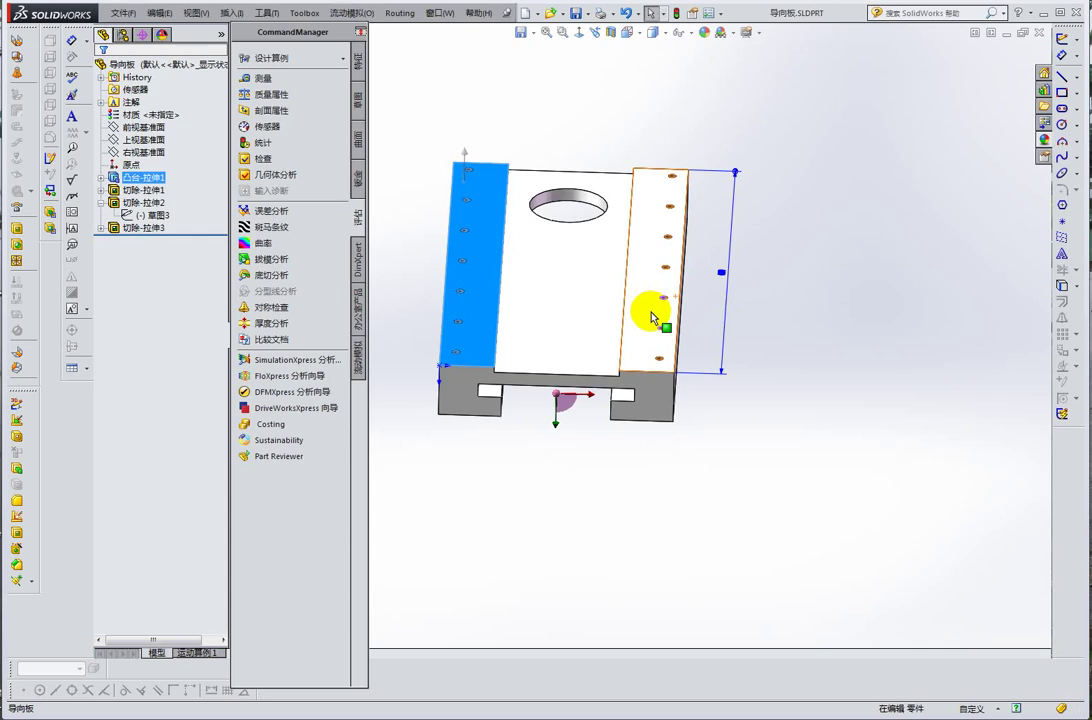
pyautogui.moveTo(463, 288); pyautogui.dragTo(451, 288, button='middle')
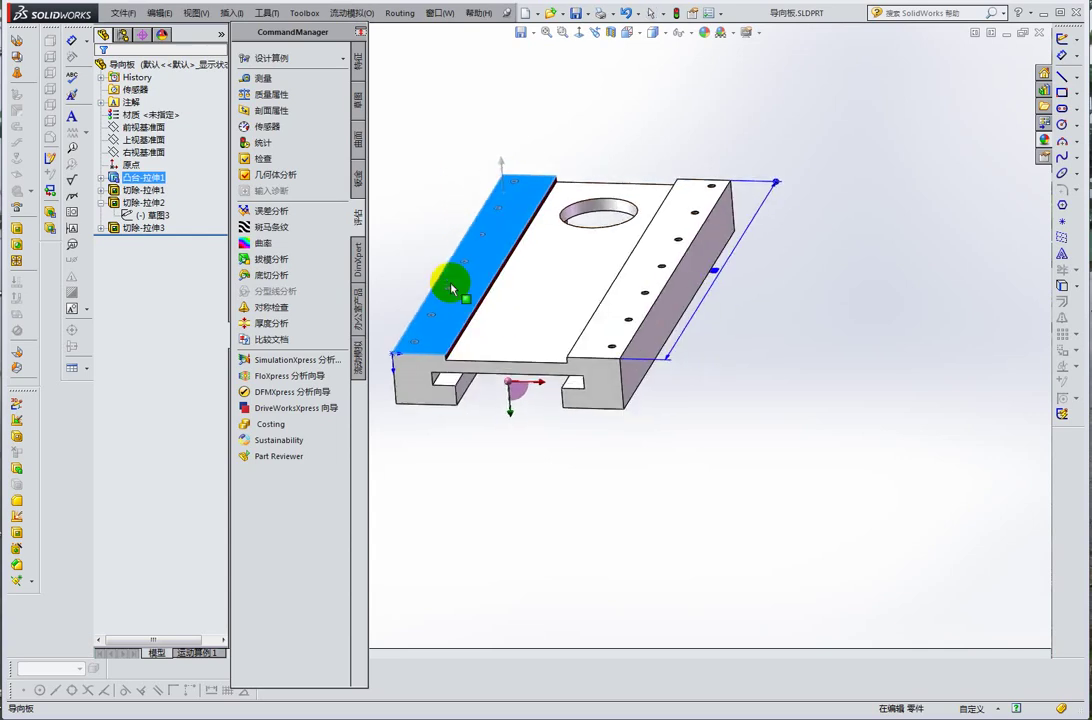
pyautogui.moveTo(600, 310)
pyautogui.mouseDown(button='middle')
pyautogui.moveTo(629, 271)
pyautogui.moveTo(664, 285)
pyautogui.mouseUp(button='middle')
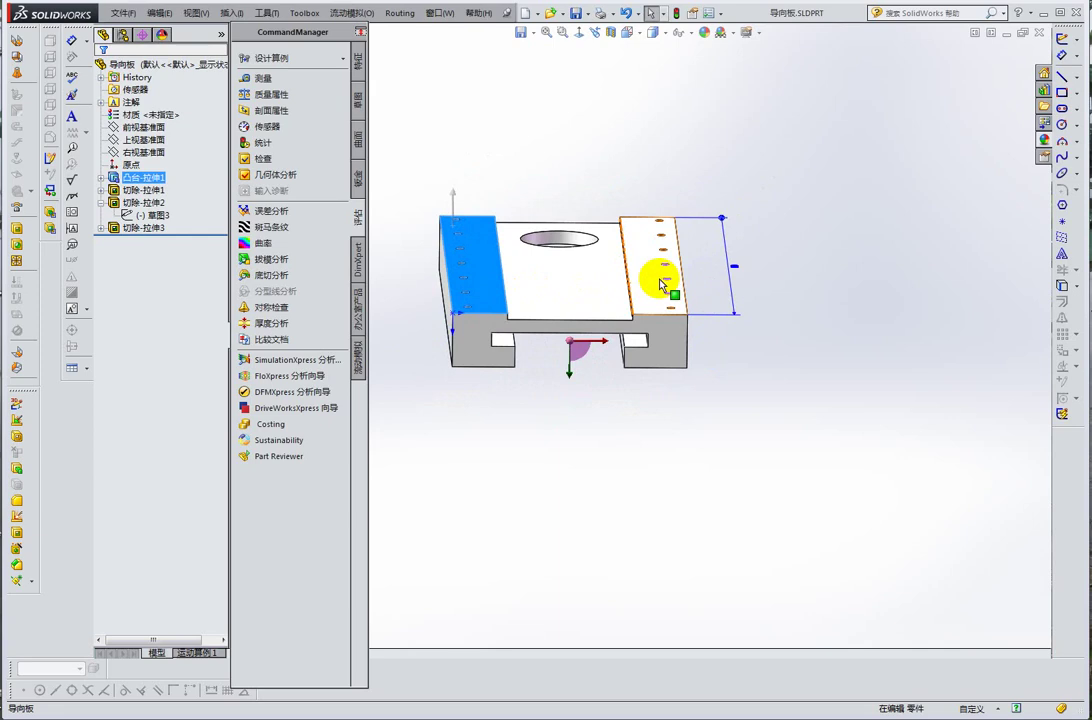
pyautogui.moveTo(503, 278)
pyautogui.mouseDown(button='middle')
pyautogui.moveTo(590, 297)
pyautogui.moveTo(646, 292)
pyautogui.moveTo(622, 292)
pyautogui.moveTo(658, 317)
pyautogui.moveTo(463, 317)
pyautogui.moveTo(809, 312)
pyautogui.moveTo(775, 305)
pyautogui.mouseUp(button='middle')
pyautogui.scroll(-3, 463, 330)
# - Select two opposite edges on the plate's top face
pyautogui.click(463, 345)
pyautogui.click(772, 305)
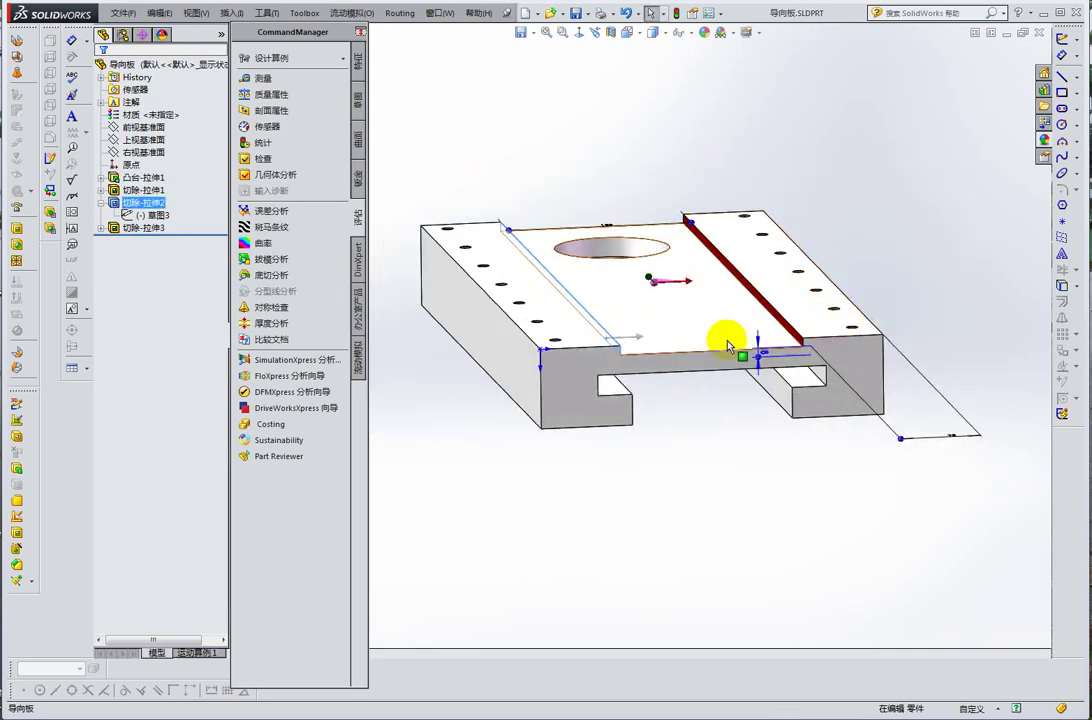
pyautogui.scroll(-3, 724, 342)
pyautogui.scroll(2, 704, 349)
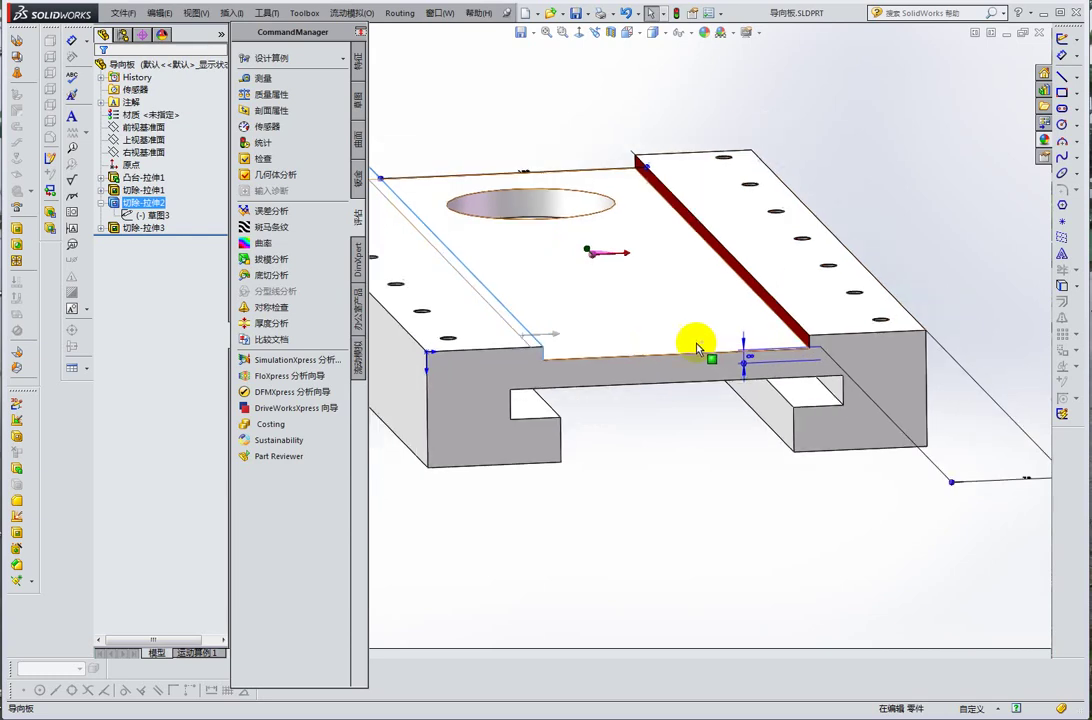
pyautogui.scroll(2, 695, 349)
pyautogui.scroll(2, 663, 317)
pyautogui.moveTo(629, 310)
pyautogui.mouseDown(button='middle')
pyautogui.moveTo(591, 318)
pyautogui.moveTo(624, 246)
pyautogui.moveTo(646, 251)
pyautogui.moveTo(631, 246)
pyautogui.moveTo(653, 270)
pyautogui.moveTo(639, 292)
pyautogui.moveTo(680, 317)
pyautogui.moveTo(685, 292)
pyautogui.moveTo(620, 310)
pyautogui.mouseUp(button='middle')
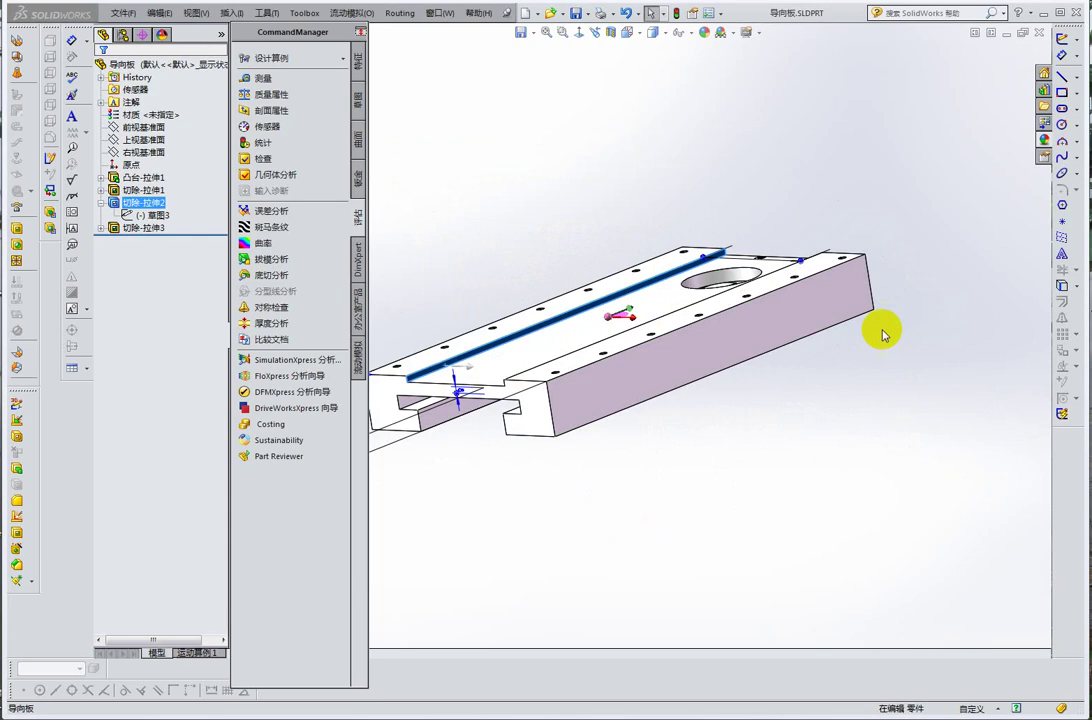
# - Select the long front side face and view the top, hole and end profile of the plate
pyautogui.moveTo(735, 298); pyautogui.dragTo(863, 317, button='middle')
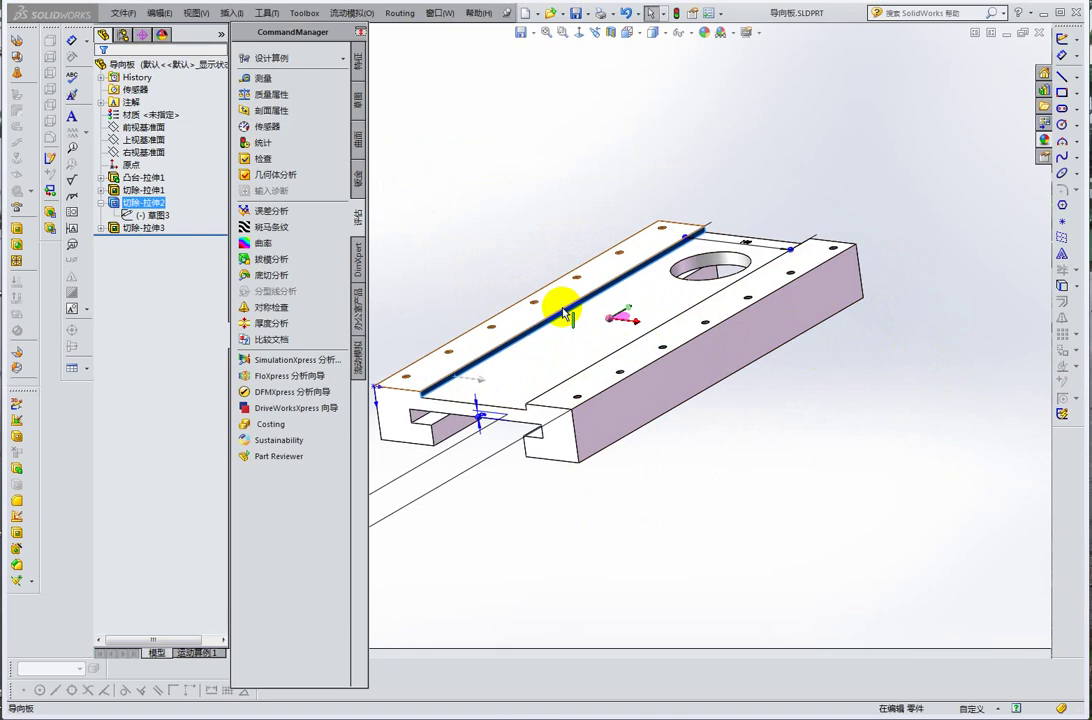
pyautogui.click(712, 366)
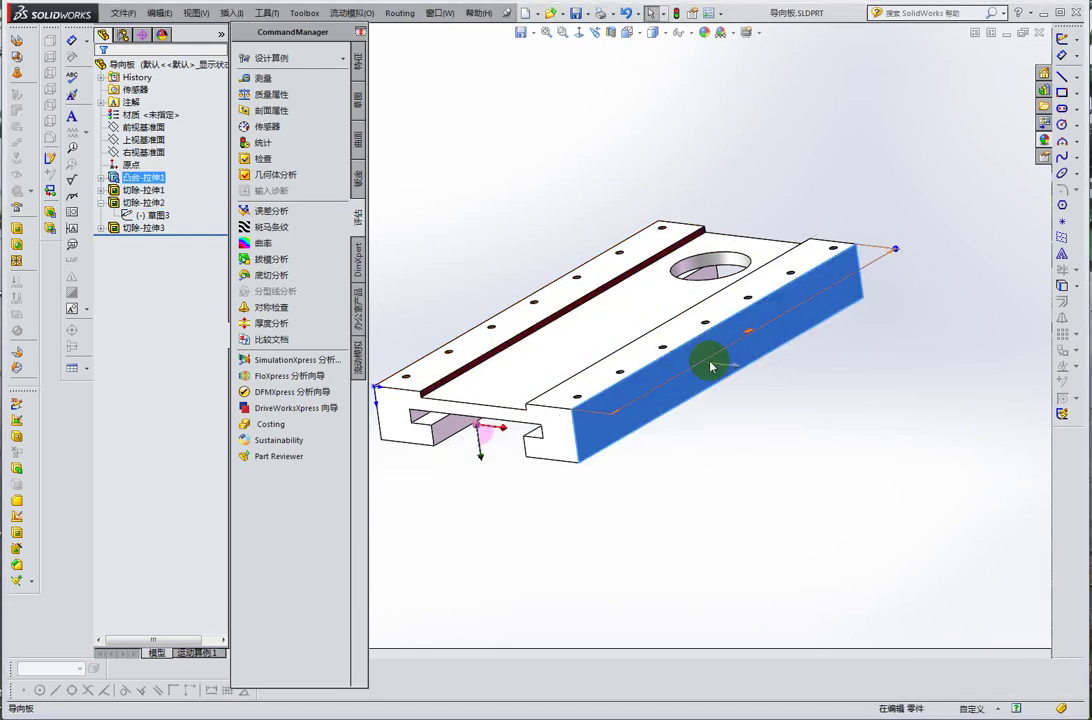
pyautogui.scroll(3, 645, 333)
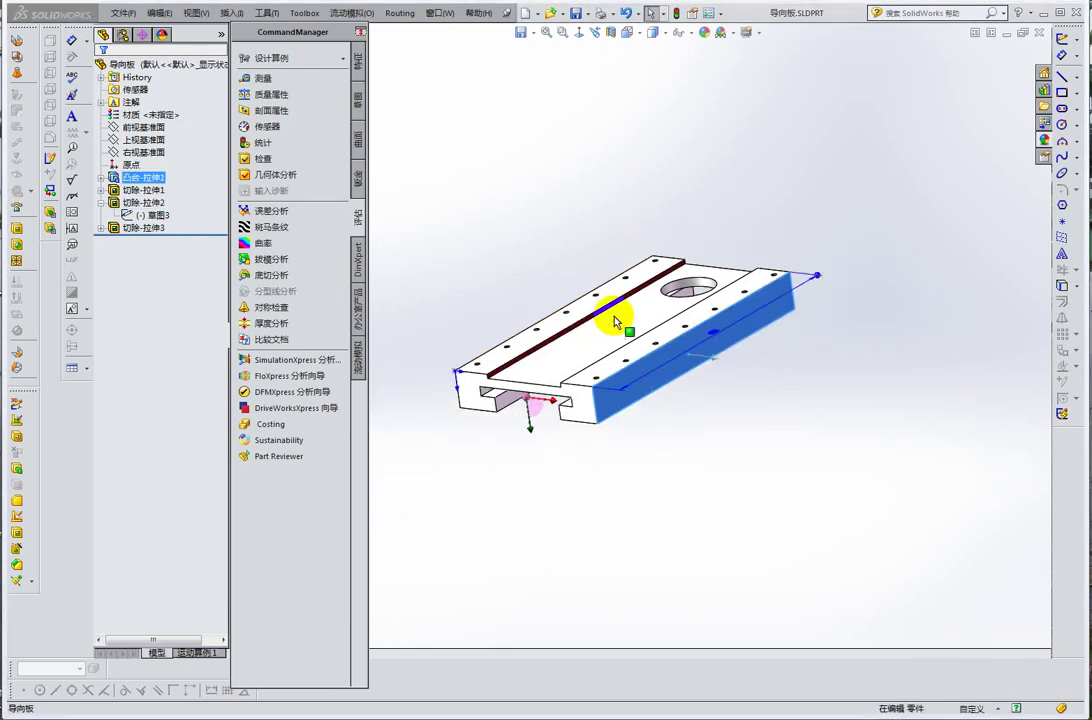
pyautogui.moveTo(615, 317)
pyautogui.mouseDown(button='middle')
pyautogui.moveTo(648, 273)
pyautogui.moveTo(685, 288)
pyautogui.moveTo(568, 285)
pyautogui.moveTo(524, 329)
pyautogui.moveTo(530, 343)
pyautogui.moveTo(580, 332)
pyautogui.mouseUp(button='middle')
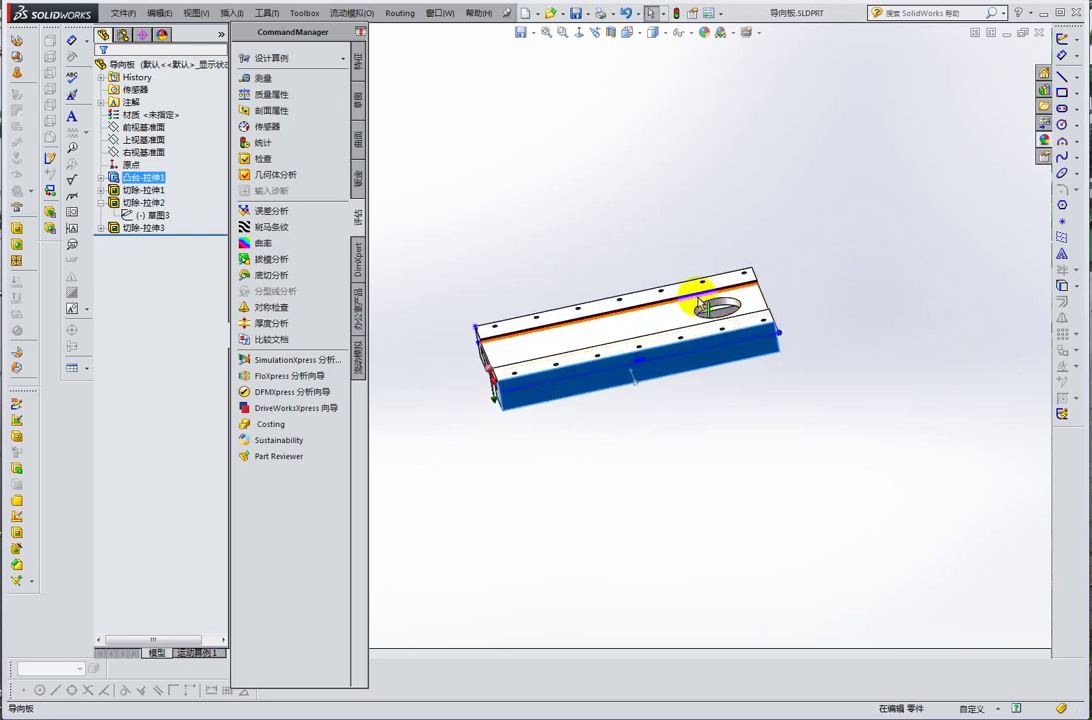
pyautogui.scroll(-2, 667, 315)
pyautogui.moveTo(667, 315)
pyautogui.mouseDown(button='middle')
pyautogui.moveTo(775, 310)
pyautogui.moveTo(795, 273)
pyautogui.moveTo(920, 249)
pyautogui.moveTo(932, 221)
pyautogui.moveTo(921, 258)
pyautogui.moveTo(931, 220)
pyautogui.moveTo(626, 324)
pyautogui.mouseUp(button='middle')
pyautogui.scroll(-3, 561, 370)
pyautogui.scroll(-2, 536, 366)
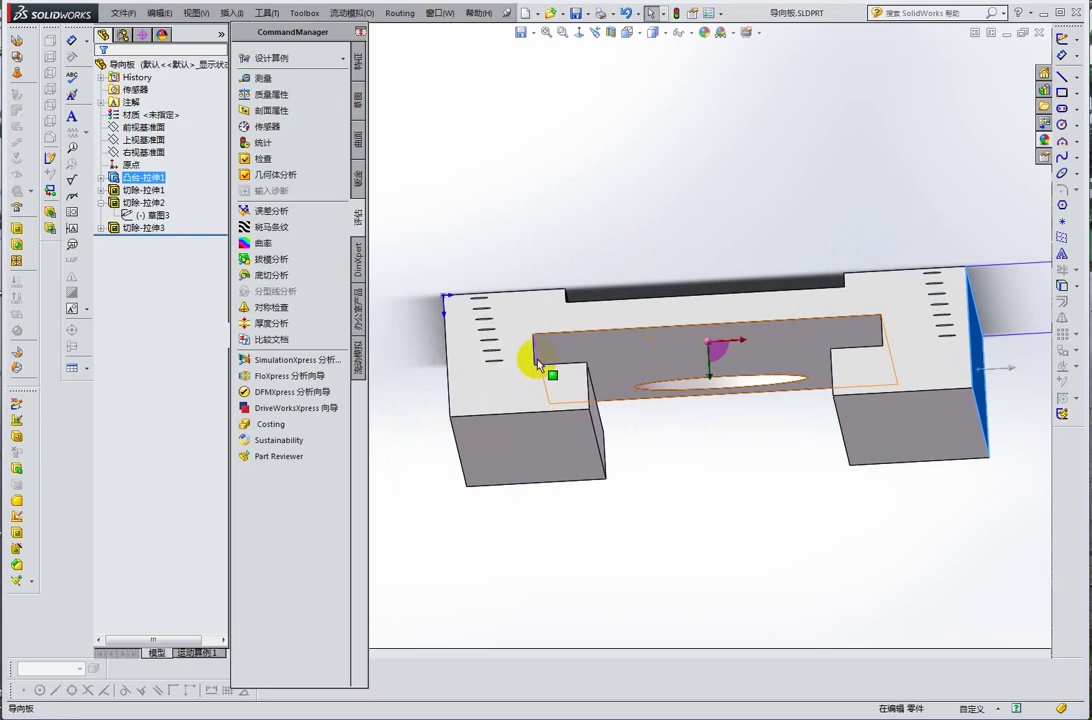
pyautogui.moveTo(540, 365)
pyautogui.mouseDown(button='middle')
pyautogui.moveTo(531, 361)
pyautogui.moveTo(524, 410)
pyautogui.moveTo(529, 370)
pyautogui.moveTo(572, 367)
pyautogui.mouseUp(button='middle')
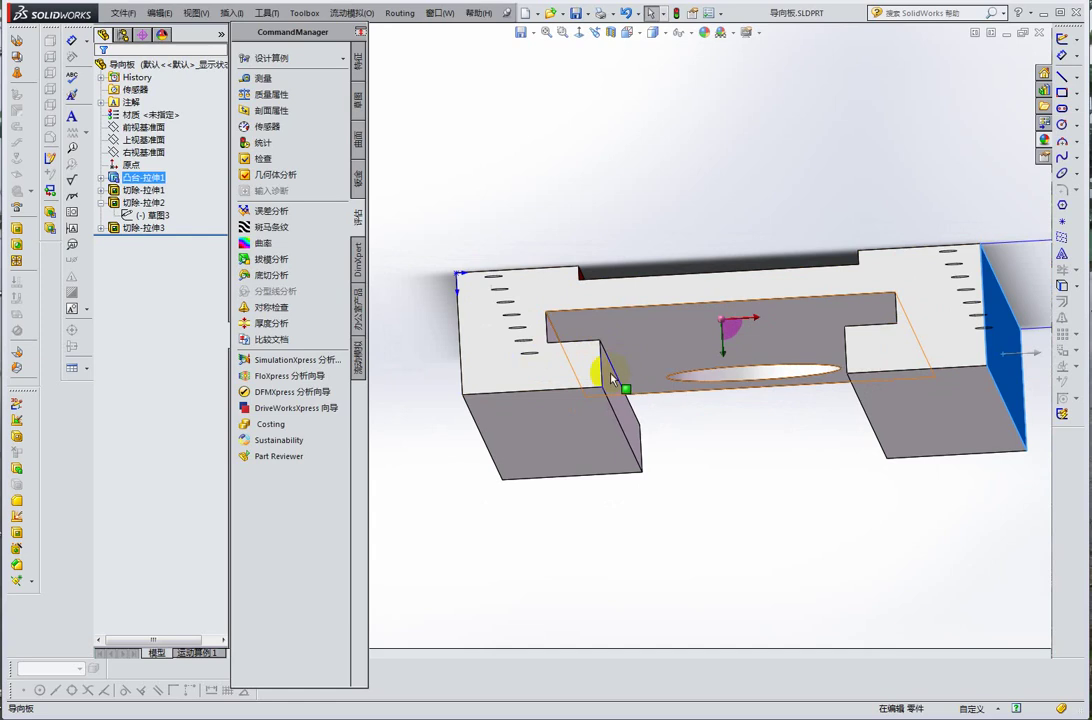
# - Orbit to oblique top, underside and end-on views of the plate's slot
pyautogui.scroll(-1, 612, 378)
pyautogui.scroll(-1, 610, 365)
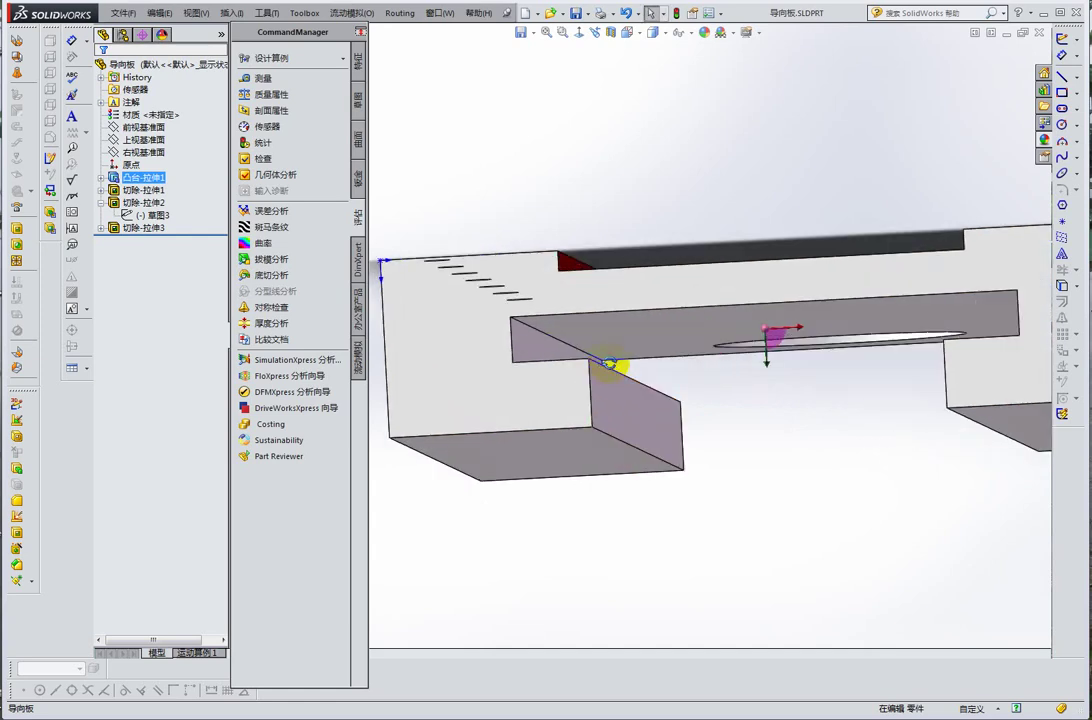
pyautogui.moveTo(610, 363); pyautogui.dragTo(653, 414, button='middle')
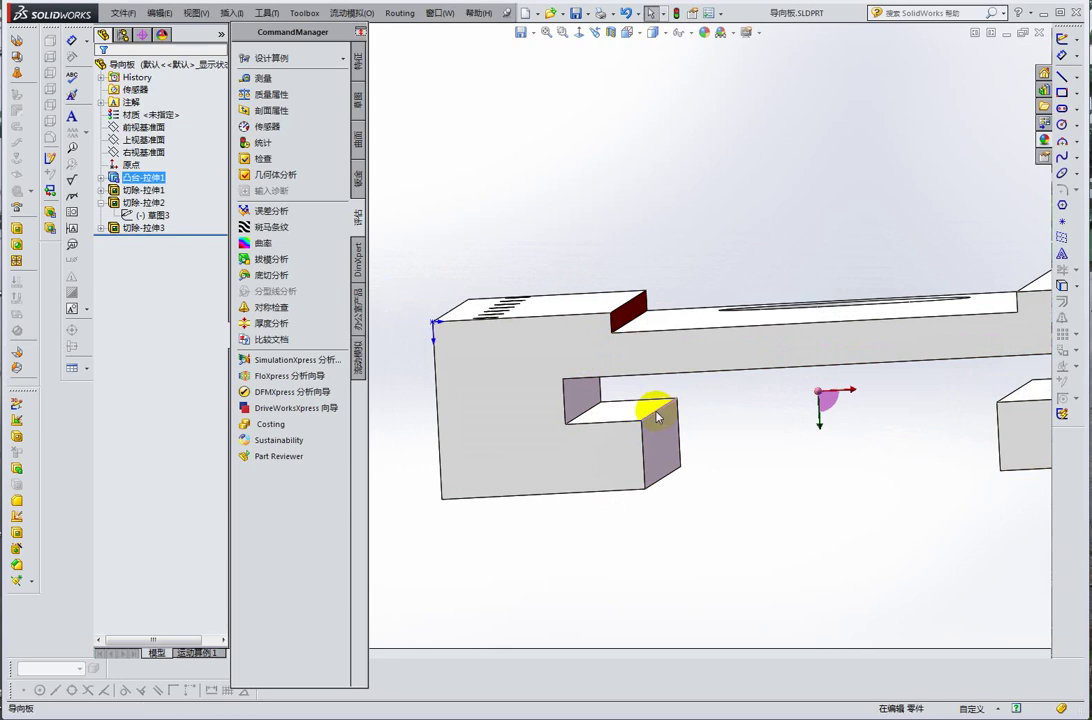
pyautogui.moveTo(653, 402)
pyautogui.mouseDown(button='middle')
pyautogui.moveTo(519, 349)
pyautogui.moveTo(553, 353)
pyautogui.moveTo(566, 337)
pyautogui.moveTo(673, 349)
pyautogui.moveTo(750, 340)
pyautogui.mouseUp(button='middle')
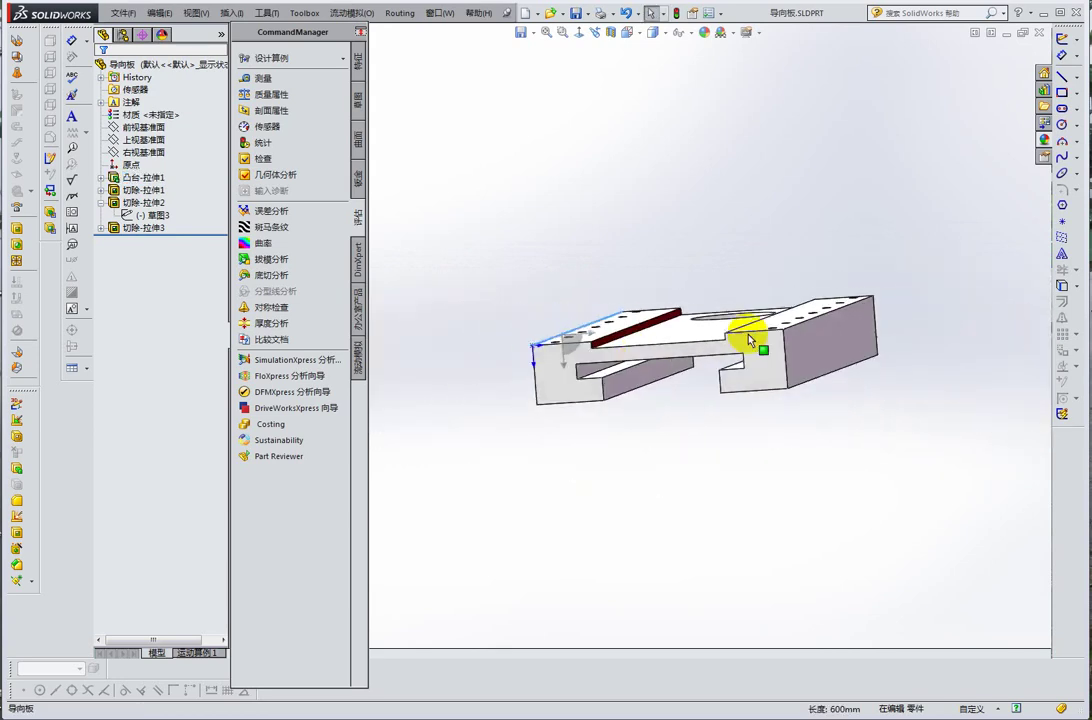
pyautogui.scroll(-2, 820, 333)
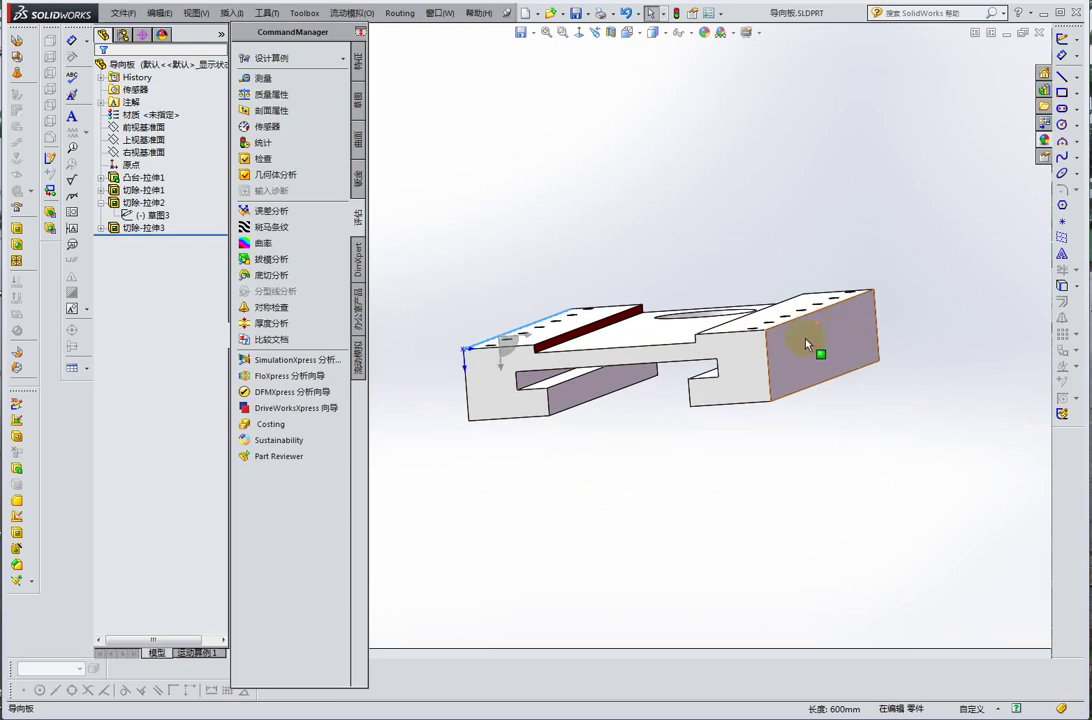
pyautogui.moveTo(791, 330)
pyautogui.mouseDown(button='middle')
pyautogui.moveTo(800, 219)
pyautogui.moveTo(812, 244)
pyautogui.mouseUp(button='middle')
pyautogui.scroll(2, 770, 280)
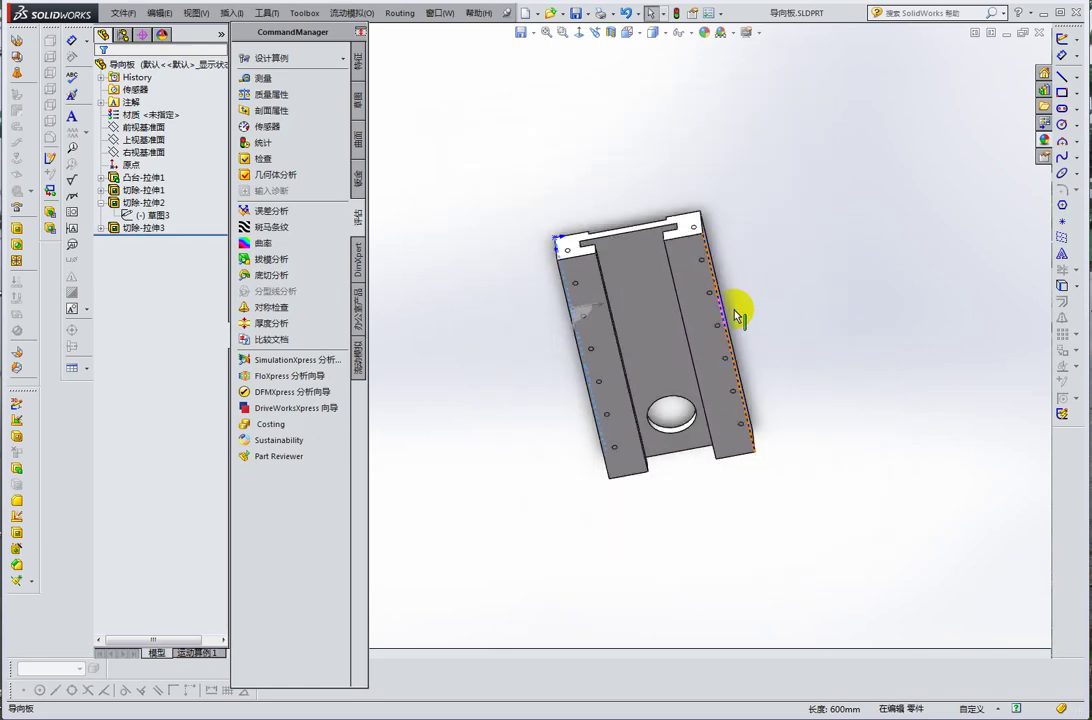
pyautogui.moveTo(734, 302)
pyautogui.mouseDown(button='middle')
pyautogui.moveTo(738, 172)
pyautogui.moveTo(782, 346)
pyautogui.moveTo(770, 251)
pyautogui.moveTo(785, 356)
pyautogui.moveTo(776, 307)
pyautogui.mouseUp(button='middle')
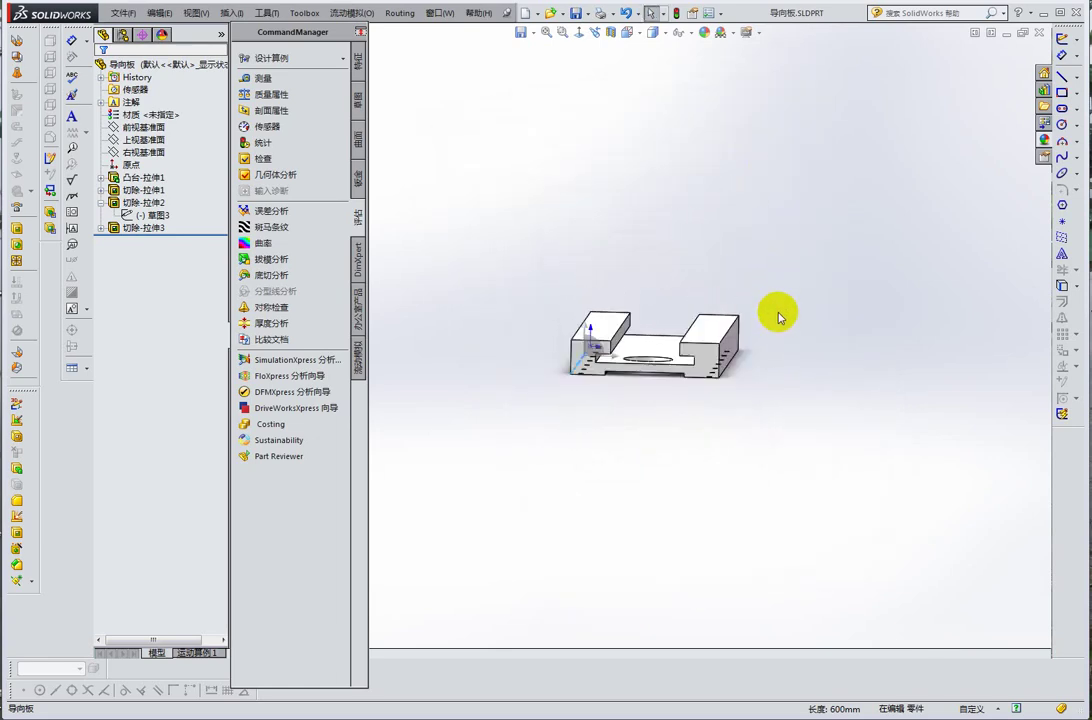
pyautogui.moveTo(700, 366)
pyautogui.mouseDown(button='middle')
pyautogui.moveTo(700, 397)
pyautogui.moveTo(613, 383)
pyautogui.moveTo(639, 373)
pyautogui.mouseUp(button='middle')
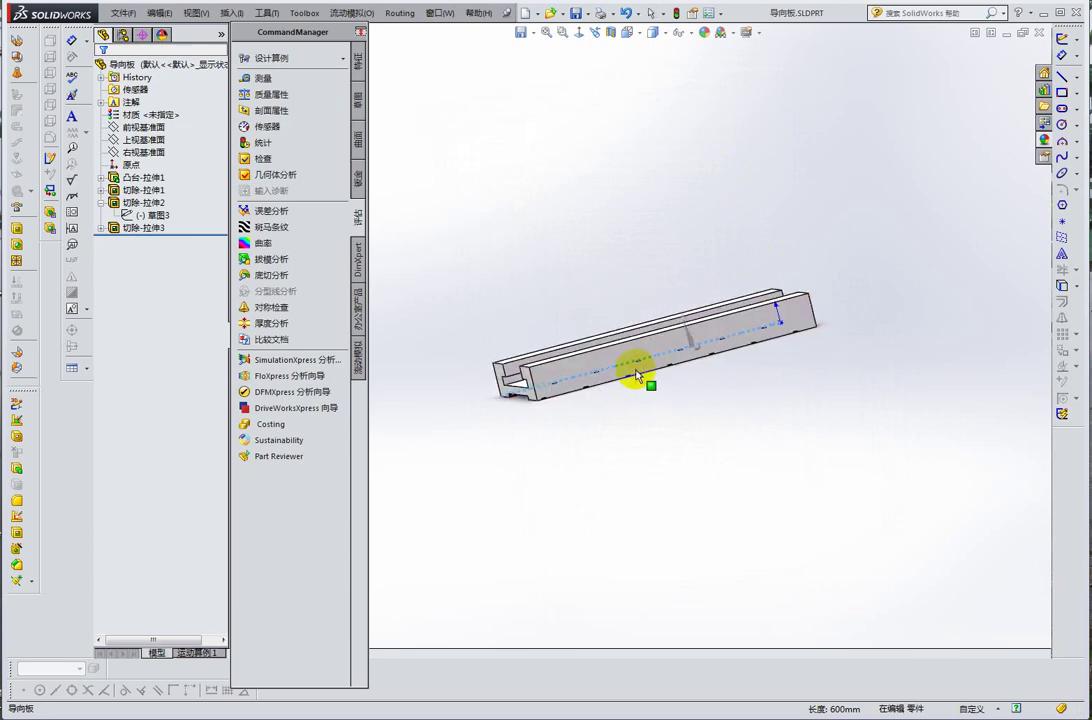
pyautogui.moveTo(768, 334)
pyautogui.mouseDown(button='middle')
pyautogui.moveTo(817, 353)
pyautogui.moveTo(817, 368)
pyautogui.moveTo(797, 348)
pyautogui.mouseUp(button='middle')
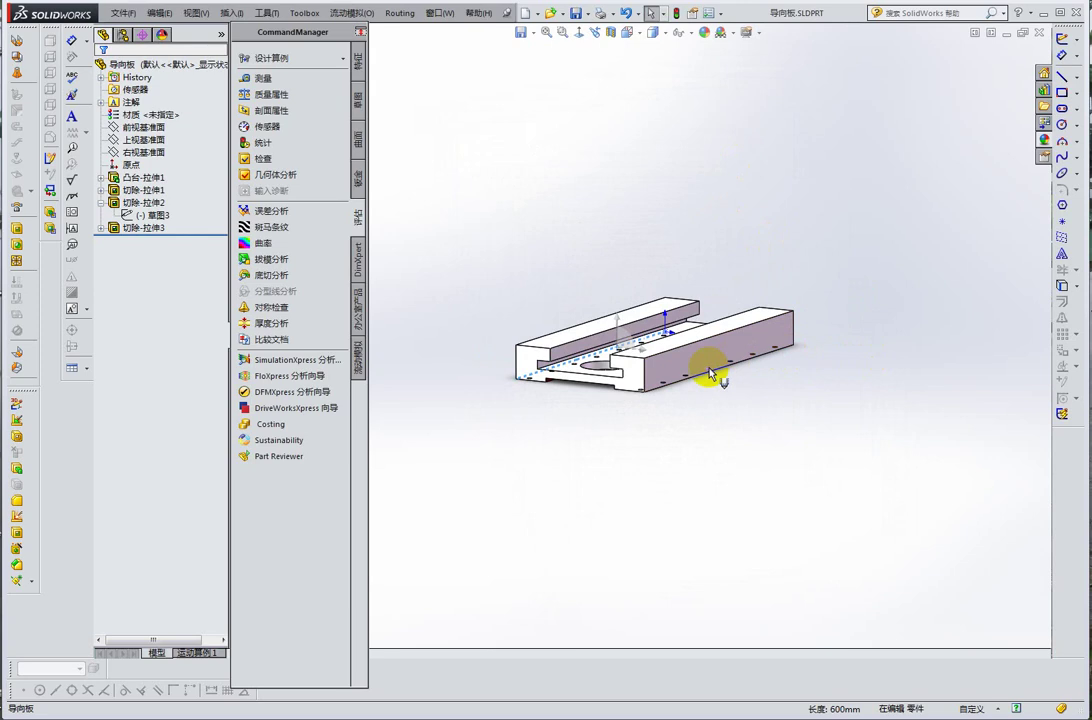
pyautogui.moveTo(707, 370)
pyautogui.mouseDown(button='middle')
pyautogui.moveTo(750, 364)
pyautogui.moveTo(741, 368)
pyautogui.mouseUp(button='middle')
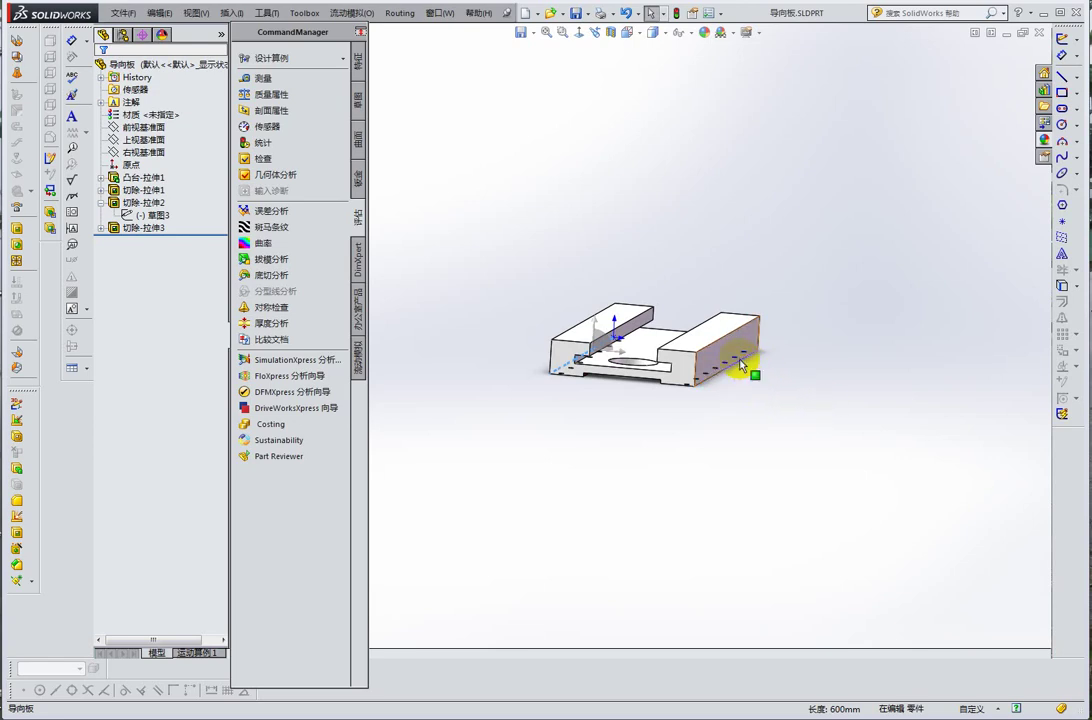
# - Select the front-bottom corner and the right block's outer side face, then clear the selection
pyautogui.scroll(-1, 627, 349)
pyautogui.scroll(-1, 622, 361)
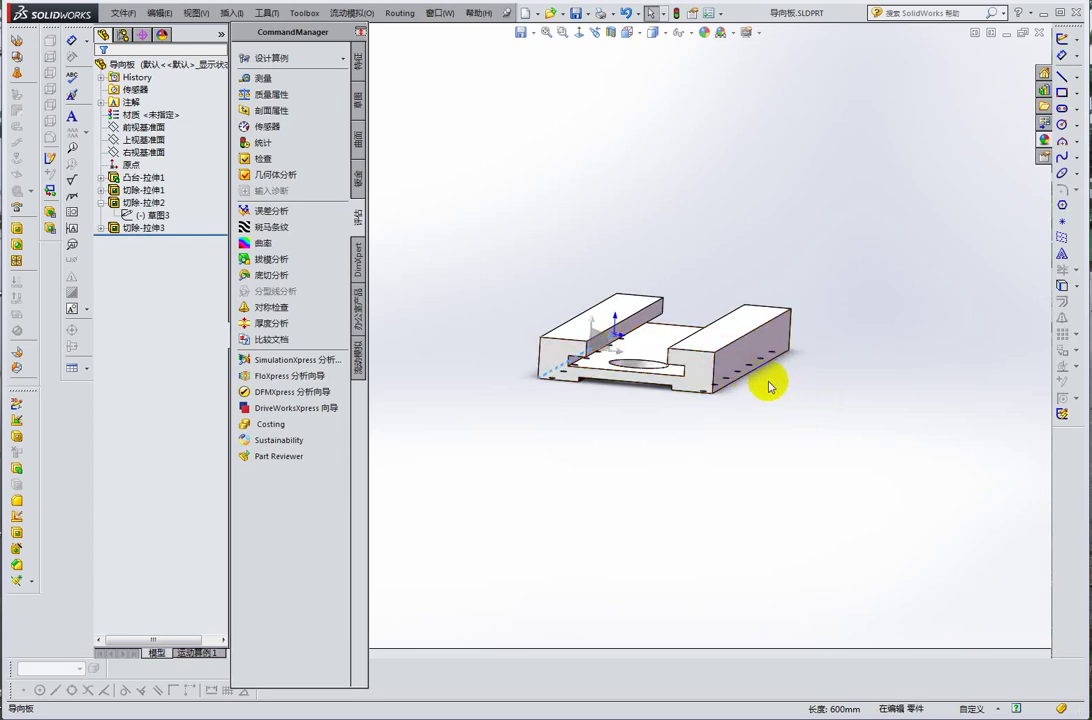
pyautogui.click(737, 376)
pyautogui.click(728, 366)
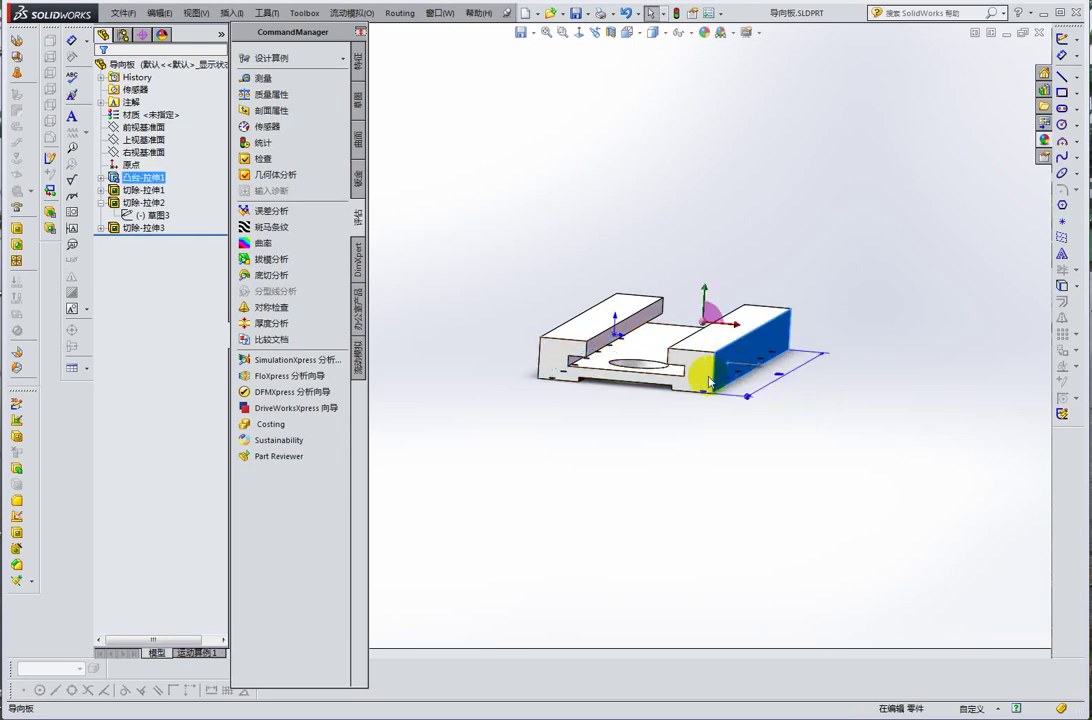
pyautogui.moveTo(728, 366)
pyautogui.mouseDown(button='middle')
pyautogui.moveTo(702, 431)
pyautogui.moveTo(568, 227)
pyautogui.mouseUp(button='middle')
pyautogui.click(416, 128)
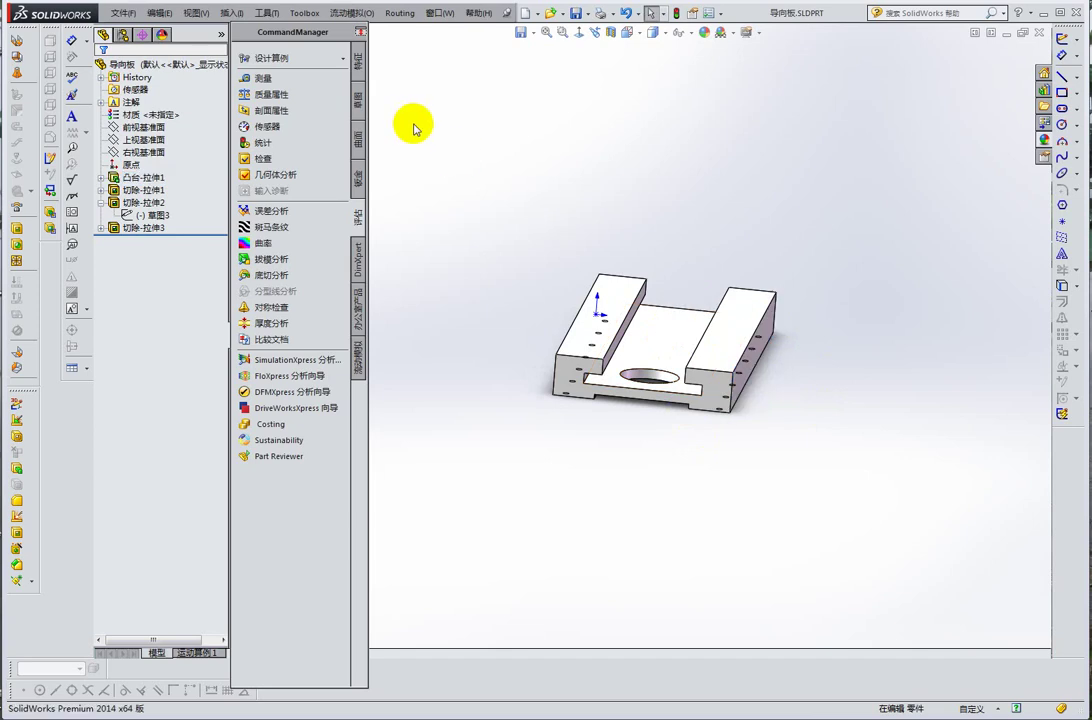
# - Measure between the plate's two opposite outer side faces, reading 300 mm, and close Measure
pyautogui.click(266, 79)
pyautogui.scroll(-2, 602, 427)
pyautogui.moveTo(707, 397); pyautogui.dragTo(680, 345, button='middle')
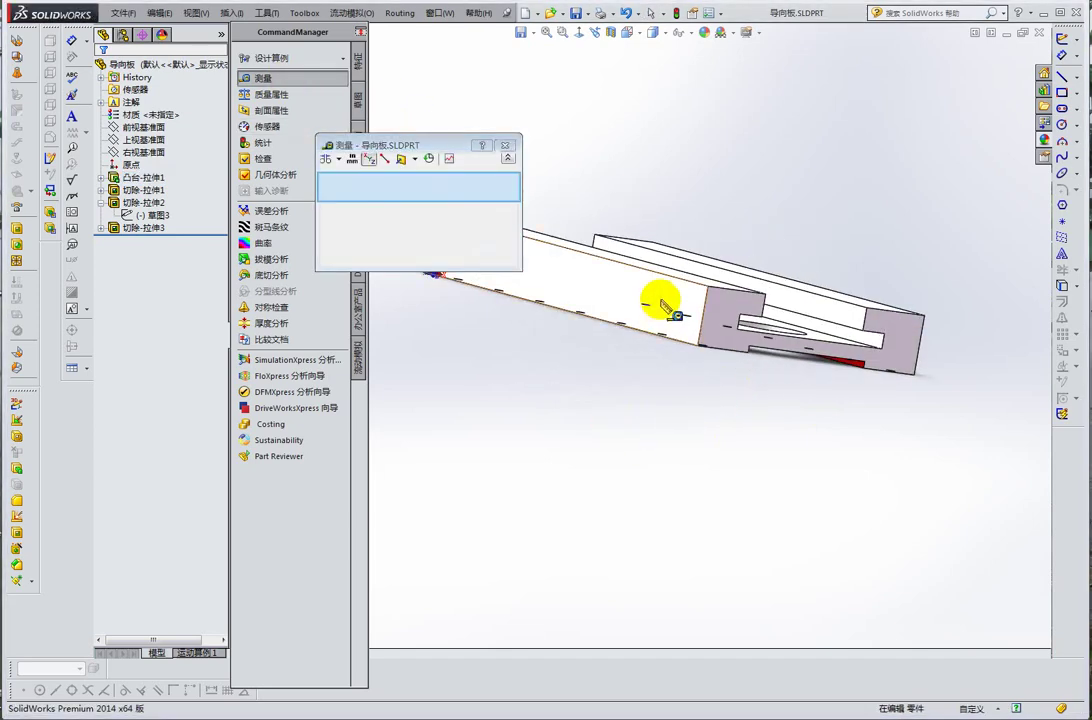
pyautogui.click(665, 305)
pyautogui.moveTo(760, 358); pyautogui.dragTo(695, 361, button='middle')
pyautogui.click(737, 343)
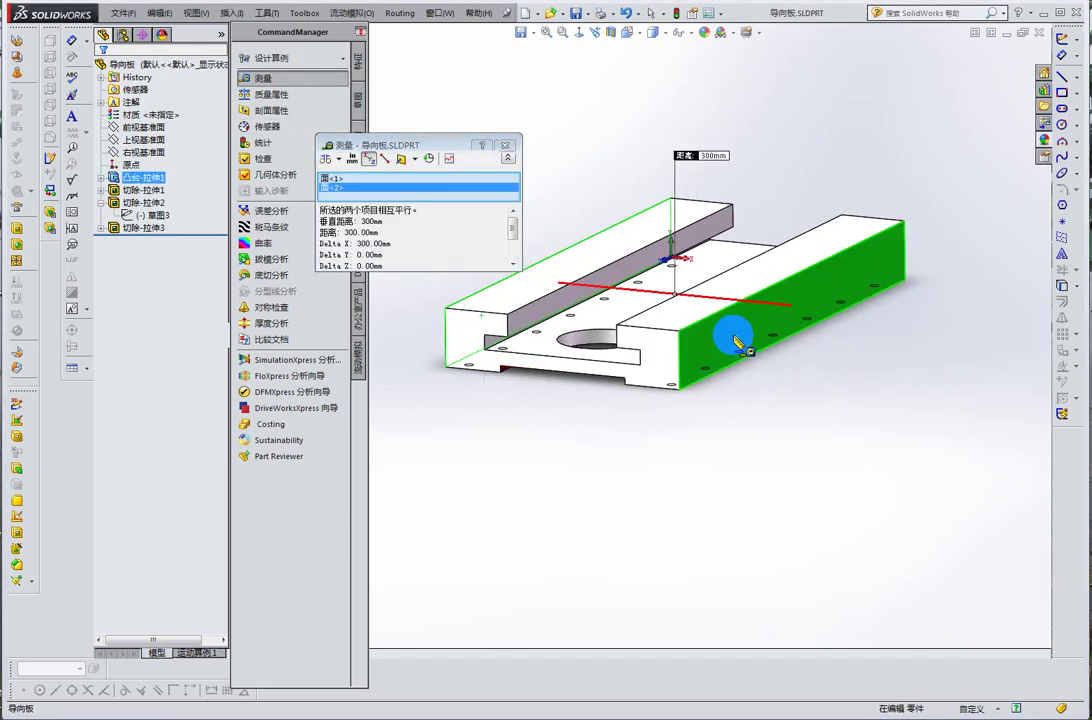
pyautogui.scroll(2, 760, 358)
pyautogui.press('Escape')
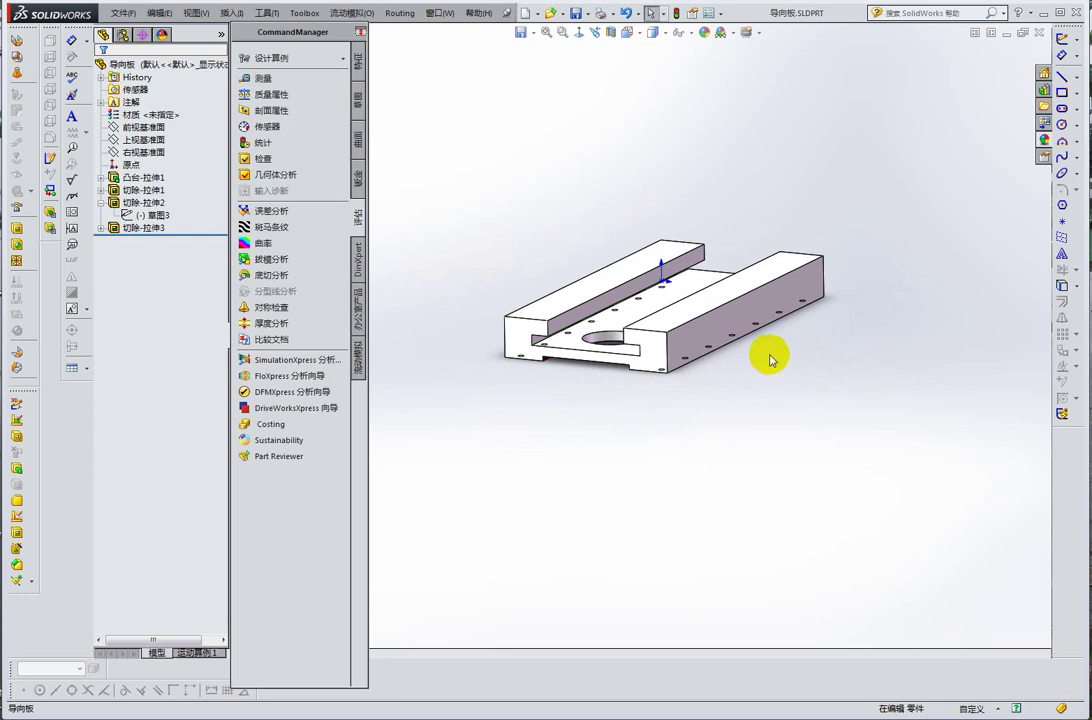
pyautogui.moveTo(770, 348); pyautogui.dragTo(780, 366, button='middle')
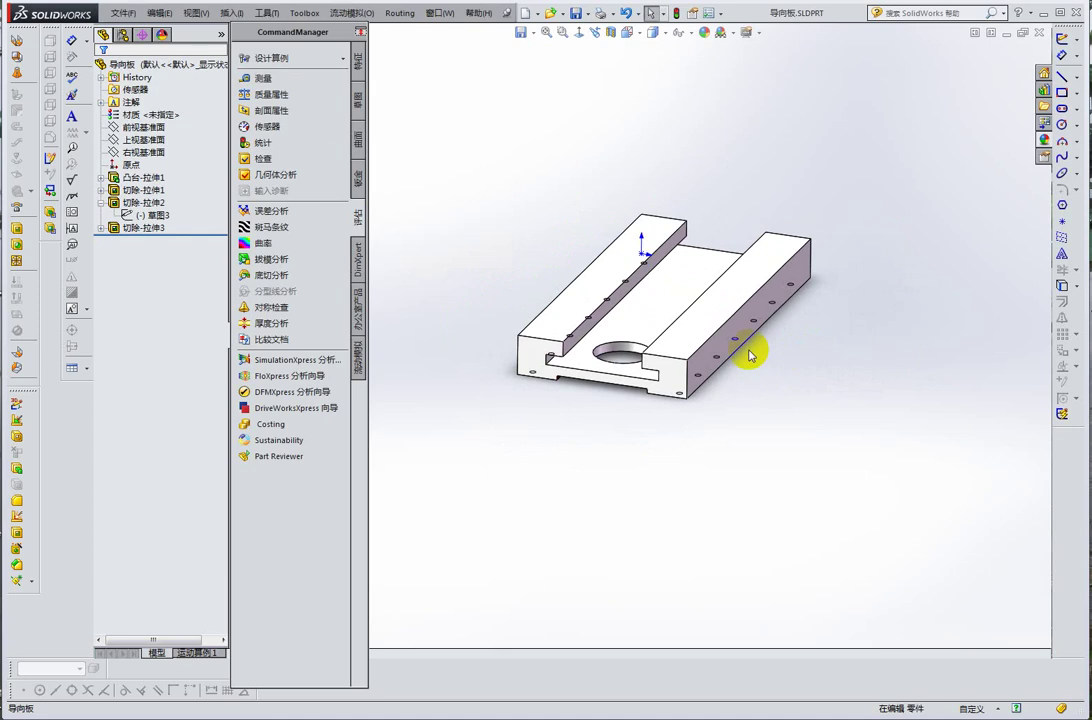
pyautogui.scroll(-2, 630, 326)
pyautogui.moveTo(629, 329); pyautogui.dragTo(651, 301, button='middle')
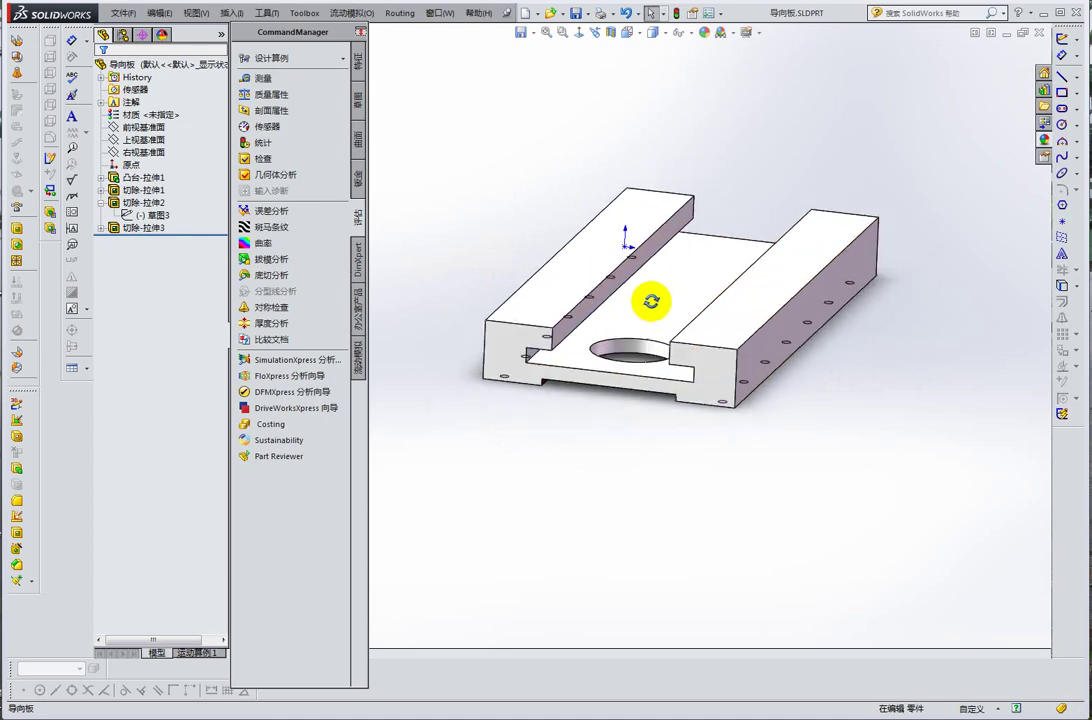
pyautogui.moveTo(868, 349)
pyautogui.mouseDown(button='middle')
pyautogui.moveTo(880, 312)
pyautogui.moveTo(886, 333)
pyautogui.moveTo(865, 341)
pyautogui.mouseUp(button='middle')
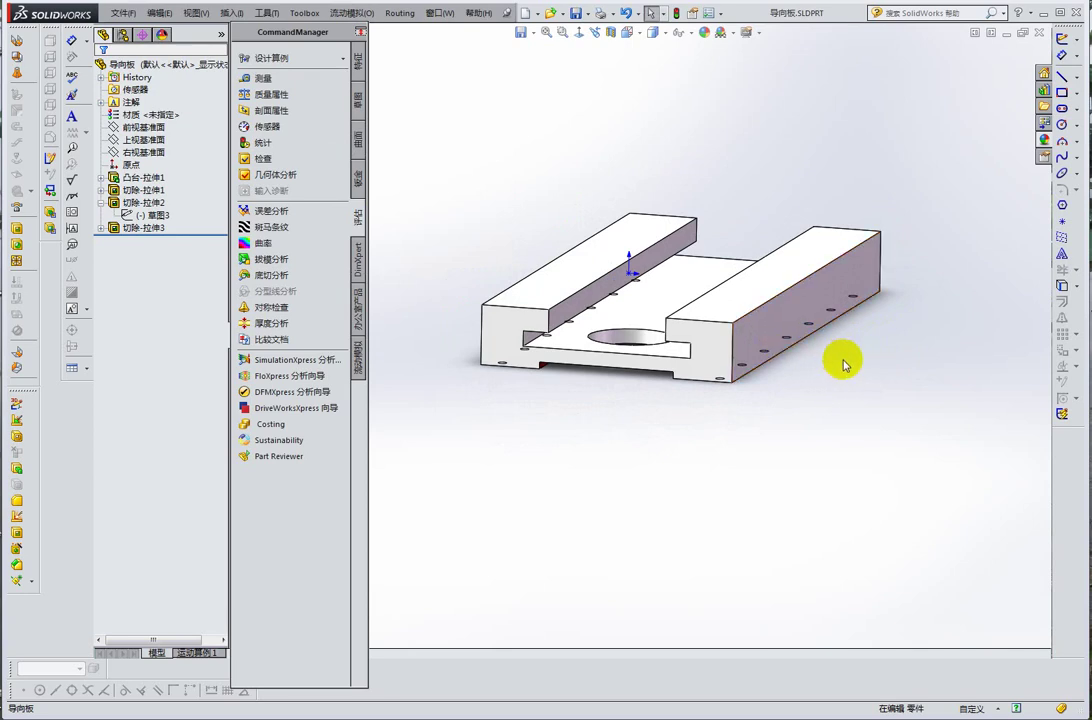
pyautogui.moveTo(843, 363)
pyautogui.mouseDown(button='middle')
pyautogui.moveTo(719, 302)
pyautogui.moveTo(809, 334)
pyautogui.moveTo(765, 539)
pyautogui.moveTo(778, 340)
pyautogui.moveTo(890, 373)
pyautogui.moveTo(890, 392)
pyautogui.mouseUp(button='middle')
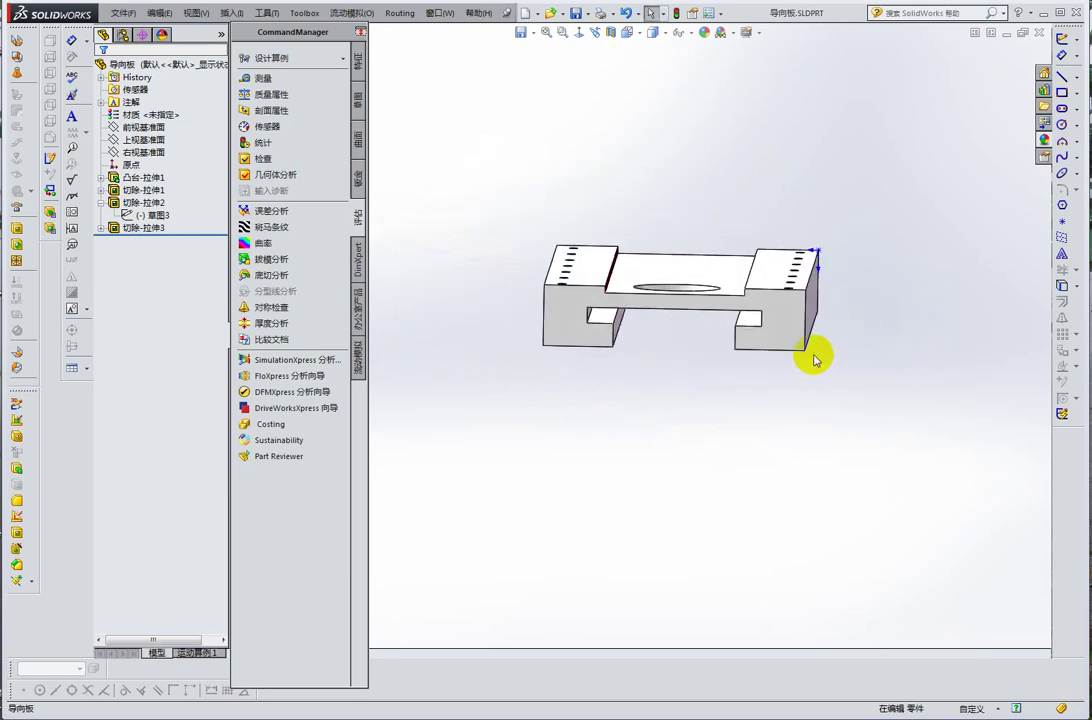
pyautogui.moveTo(846, 358); pyautogui.dragTo(814, 366, button='middle')
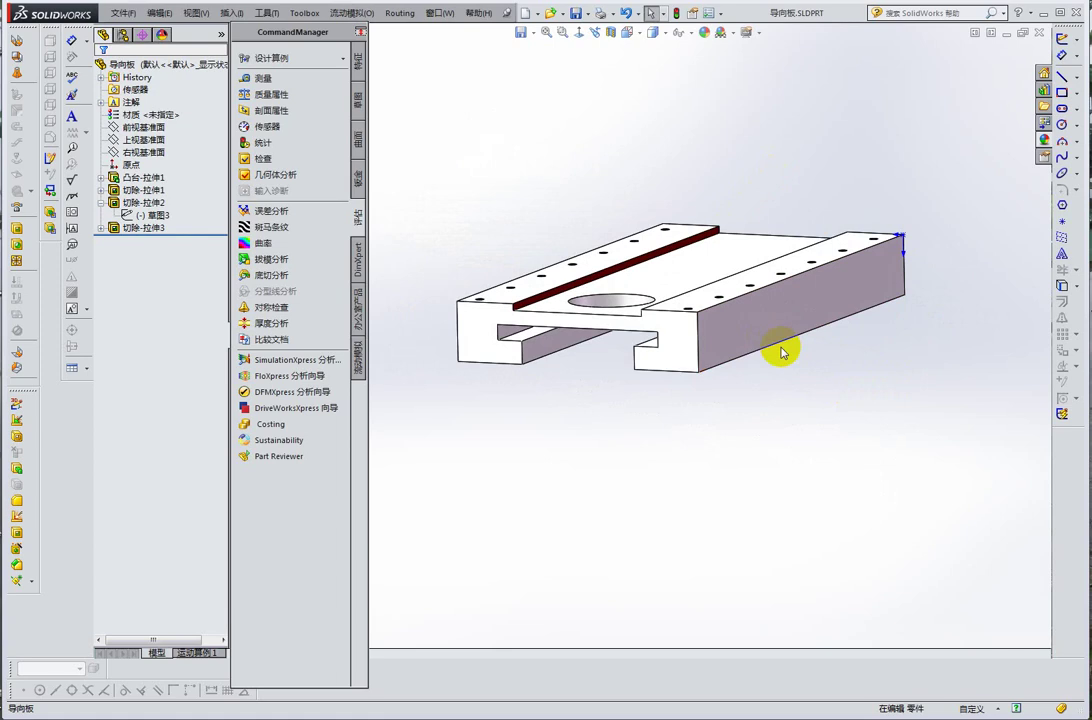
pyautogui.click(768, 351)
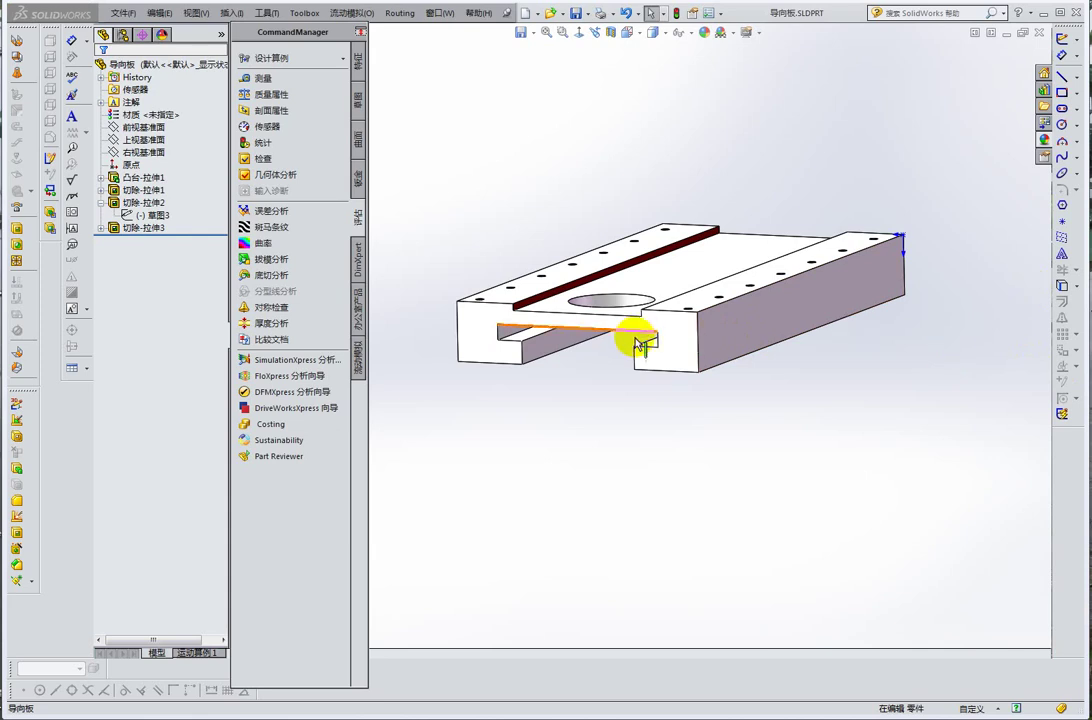
pyautogui.moveTo(557, 272)
pyautogui.mouseDown(button='middle')
pyautogui.moveTo(585, 244)
pyautogui.moveTo(580, 336)
pyautogui.moveTo(595, 336)
pyautogui.moveTo(592, 327)
pyautogui.mouseUp(button='middle')
pyautogui.scroll(-3, 595, 357)
pyautogui.scroll(-1, 592, 327)
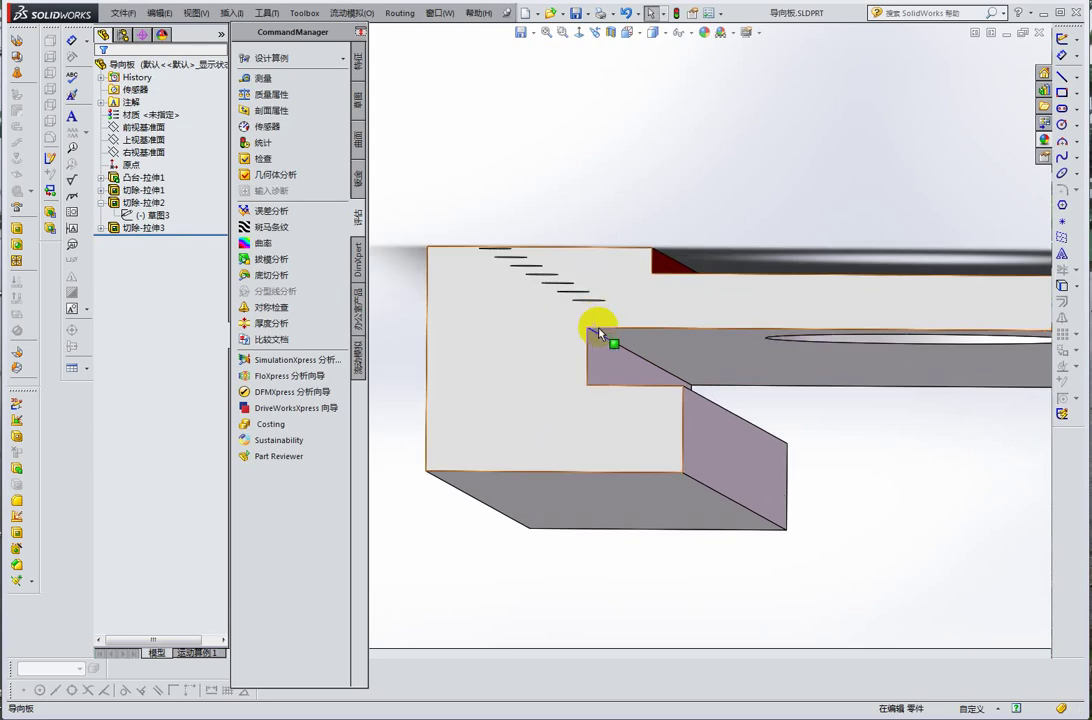
pyautogui.moveTo(531, 329)
pyautogui.mouseDown(button='middle')
pyautogui.moveTo(580, 370)
pyautogui.moveTo(592, 373)
pyautogui.moveTo(600, 354)
pyautogui.mouseUp(button='middle')
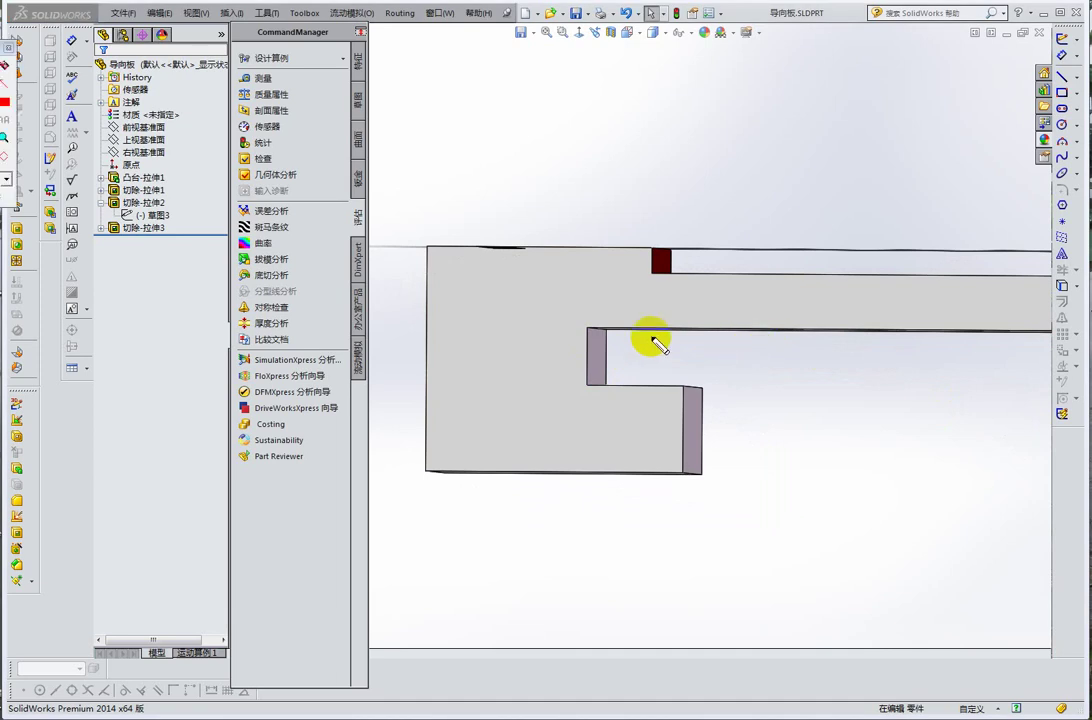
pyautogui.click(578, 324)
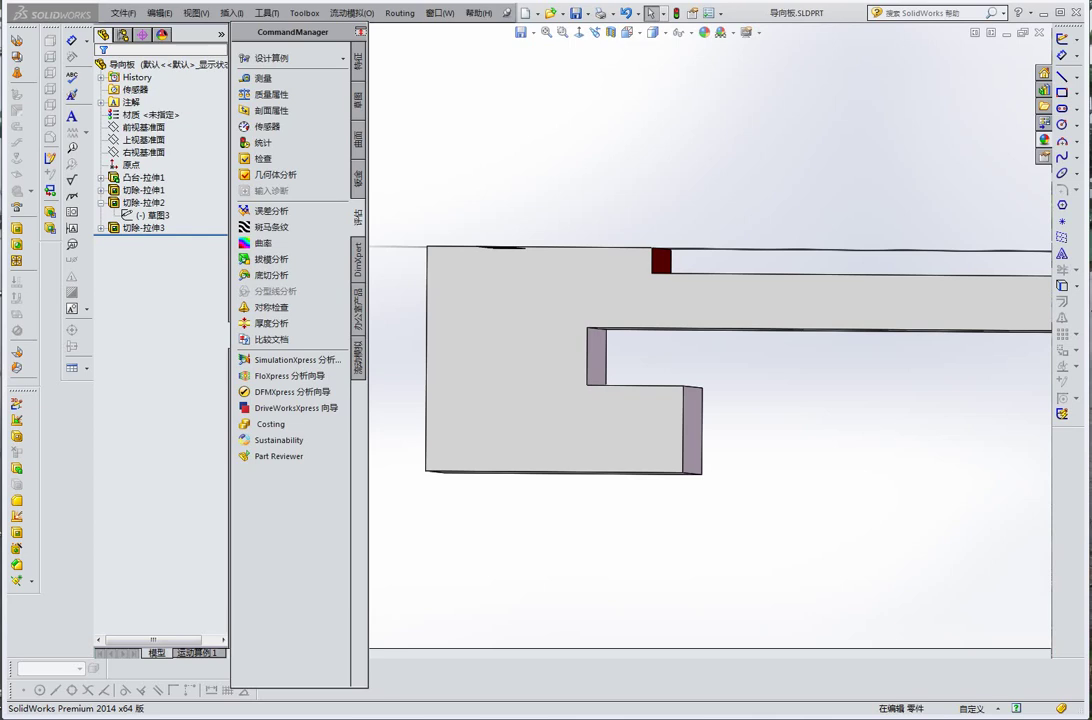
pyautogui.moveTo(765, 347)
pyautogui.mouseDown(button='middle')
pyautogui.moveTo(707, 349)
pyautogui.moveTo(743, 342)
pyautogui.moveTo(751, 366)
pyautogui.moveTo(787, 382)
pyautogui.moveTo(775, 453)
pyautogui.moveTo(597, 378)
pyautogui.moveTo(578, 382)
pyautogui.moveTo(609, 382)
pyautogui.mouseUp(button='middle')
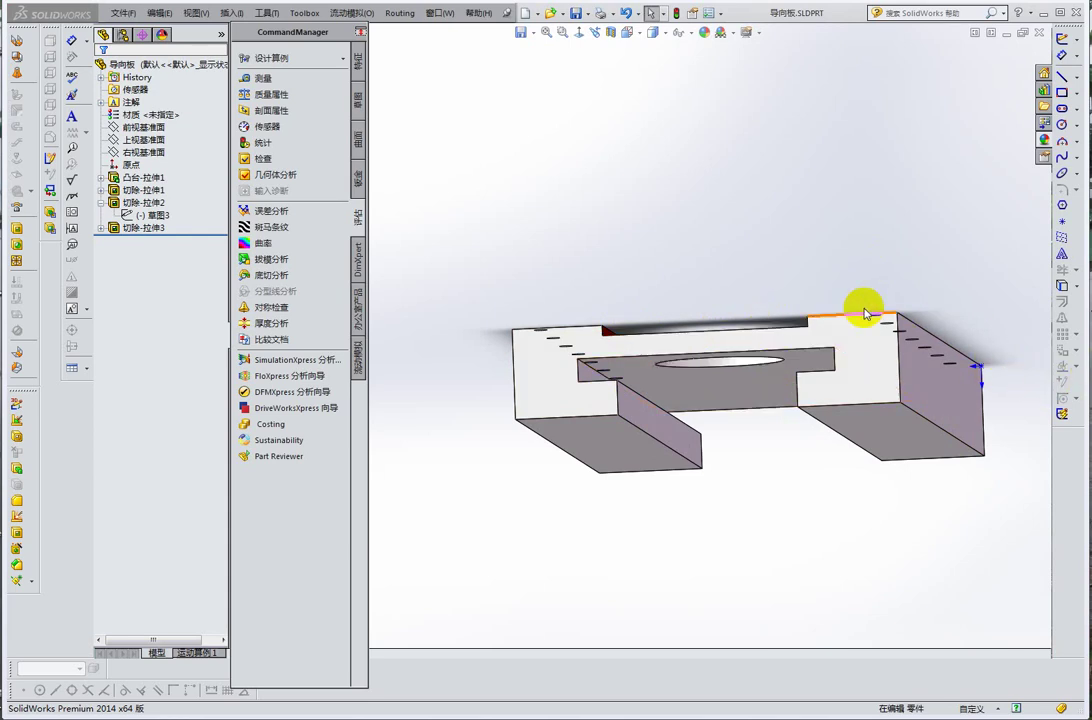
pyautogui.moveTo(853, 273); pyautogui.dragTo(872, 316, button='middle')
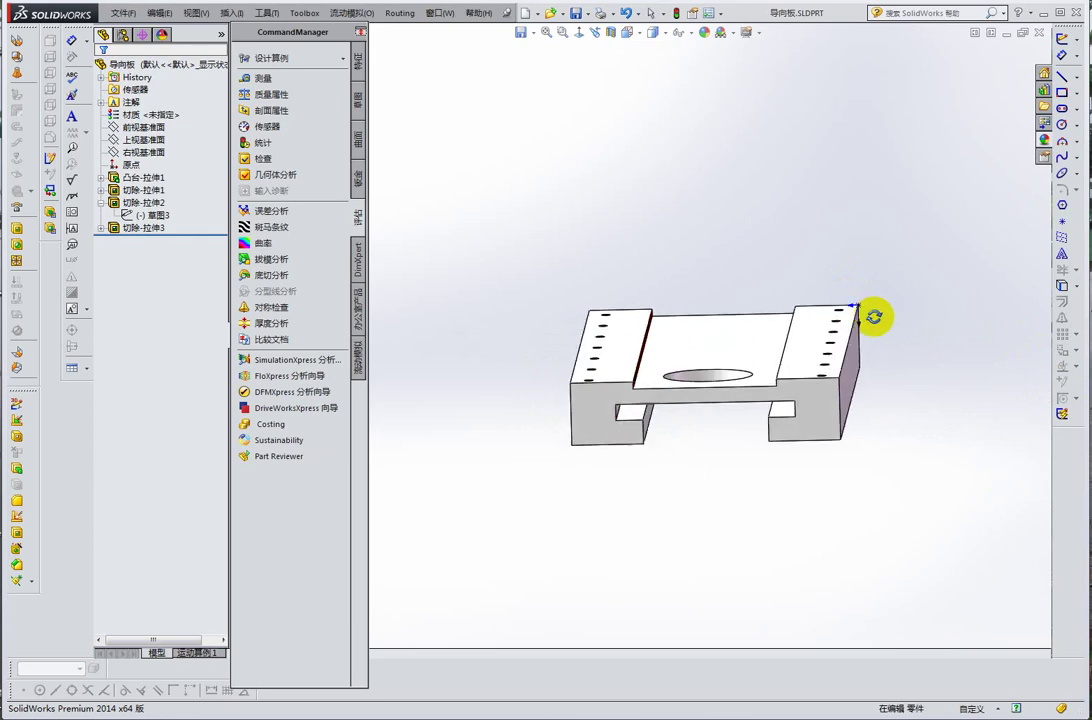
pyautogui.moveTo(872, 316)
pyautogui.mouseDown(button='middle')
pyautogui.moveTo(926, 437)
pyautogui.moveTo(929, 234)
pyautogui.moveTo(907, 430)
pyautogui.moveTo(904, 371)
pyautogui.moveTo(896, 429)
pyautogui.moveTo(899, 325)
pyautogui.moveTo(903, 366)
pyautogui.mouseUp(button='middle')
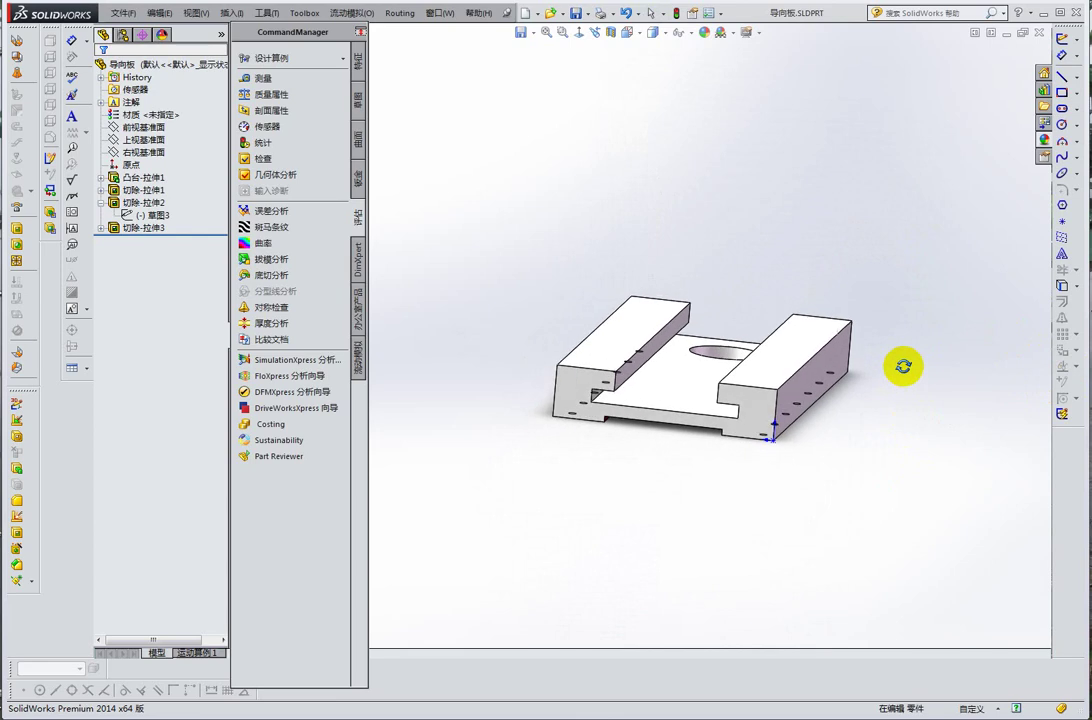
pyautogui.click(773, 430)
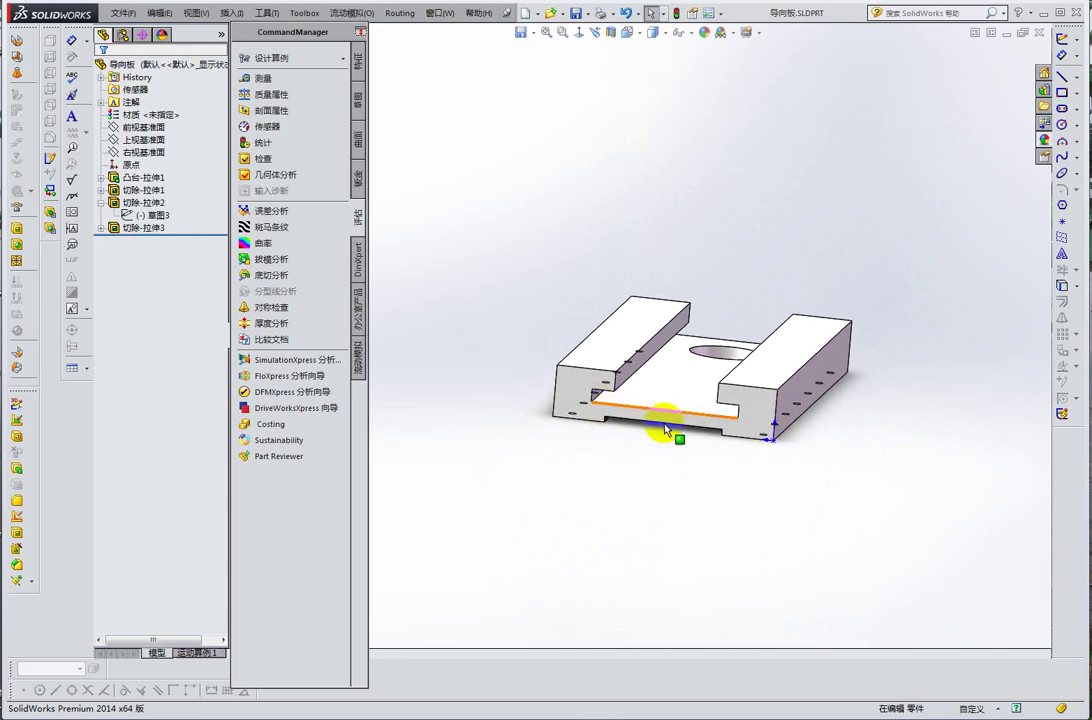
pyautogui.press('Right')
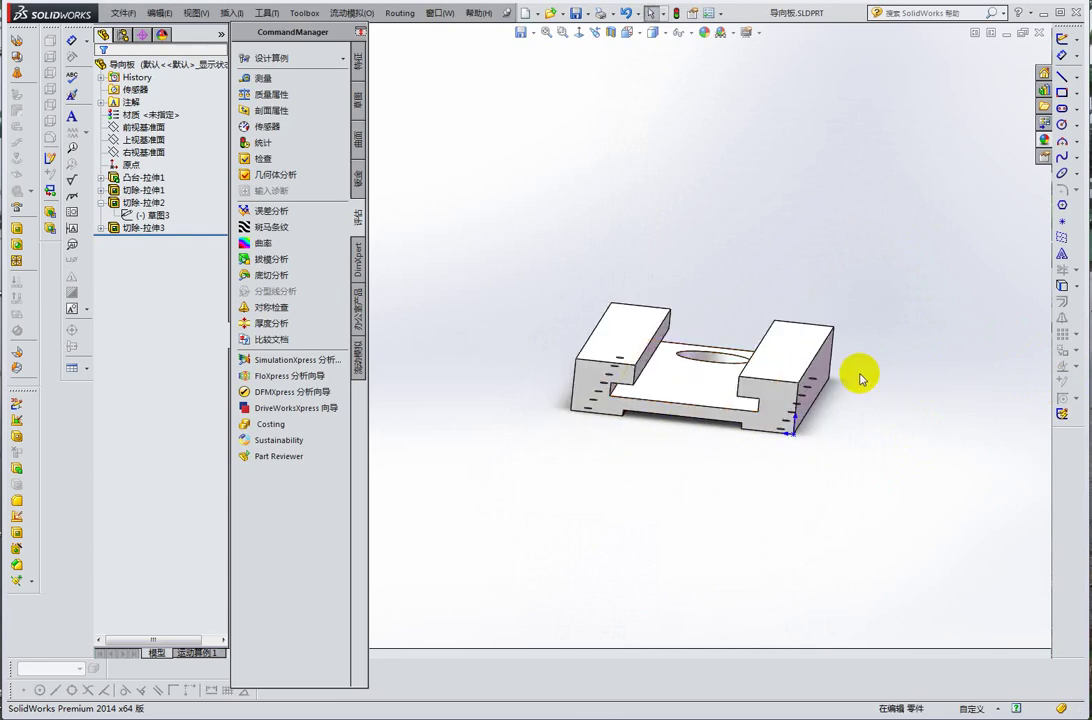
pyautogui.scroll(-2, 640, 380)
pyautogui.scroll(-2, 668, 332)
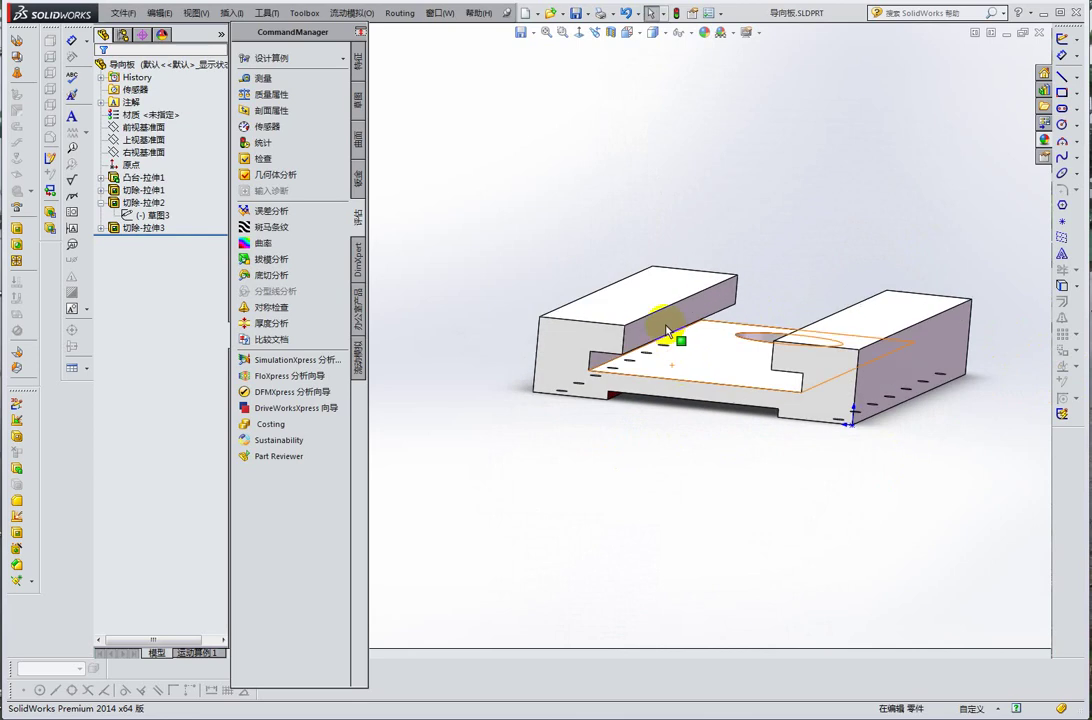
pyautogui.click(639, 293)
pyautogui.click(808, 330)
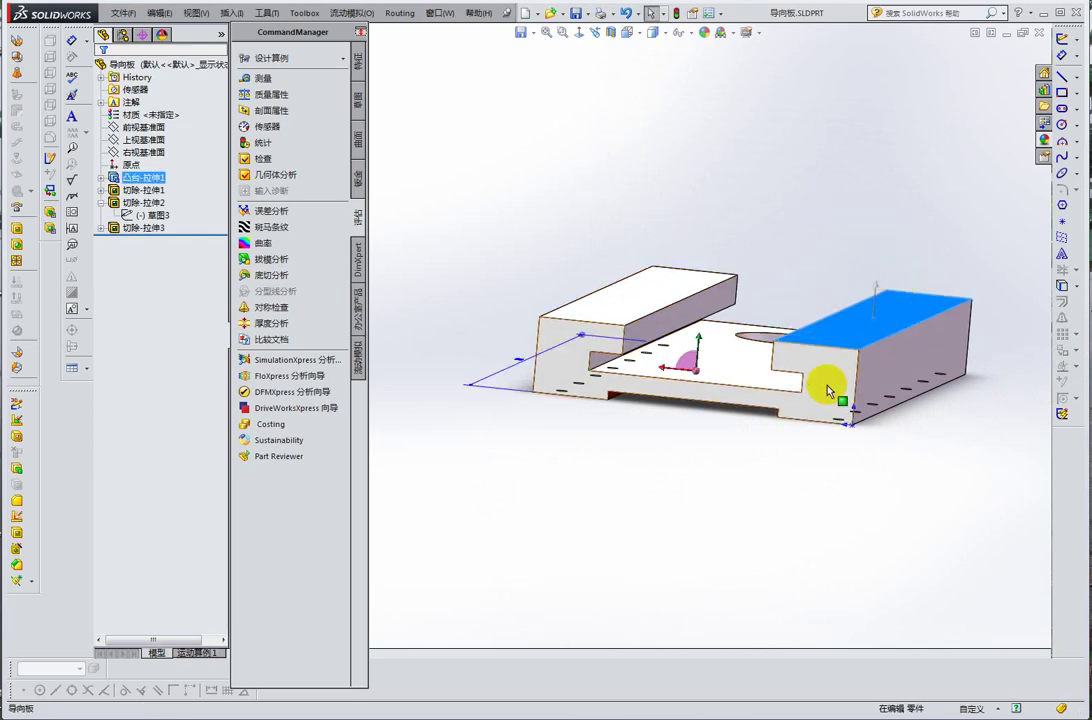
pyautogui.moveTo(828, 392)
pyautogui.mouseDown(button='middle')
pyautogui.moveTo(858, 446)
pyautogui.moveTo(848, 444)
pyautogui.mouseUp(button='middle')
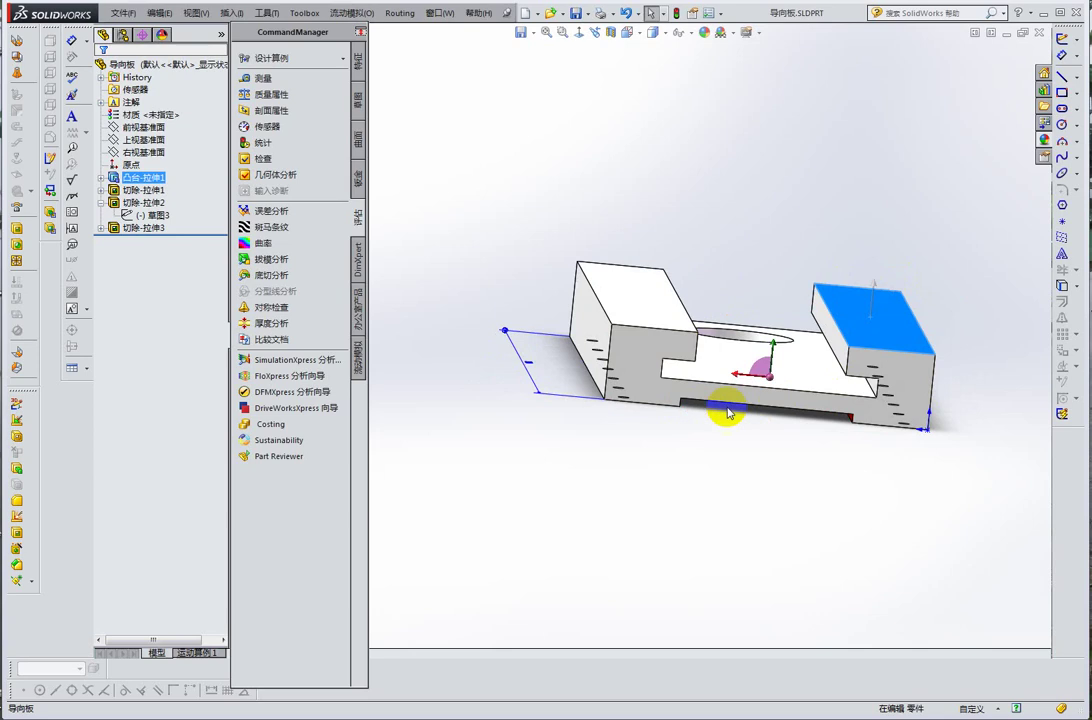
pyautogui.moveTo(858, 433); pyautogui.dragTo(848, 427, button='middle')
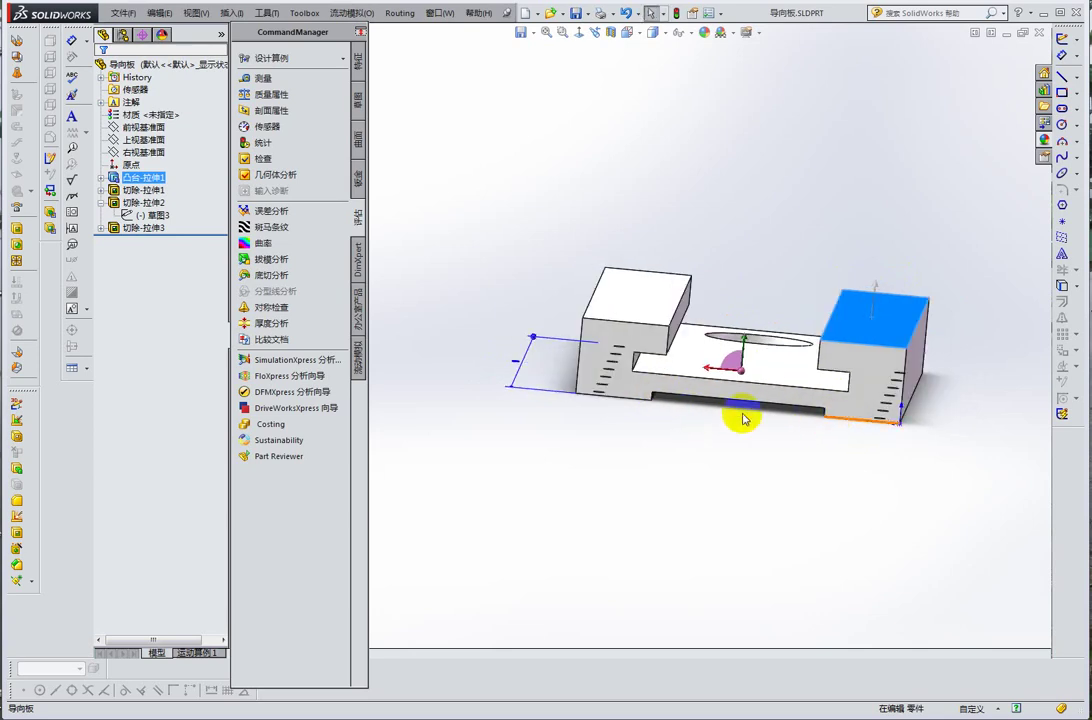
pyautogui.moveTo(714, 397); pyautogui.dragTo(709, 439, button='middle')
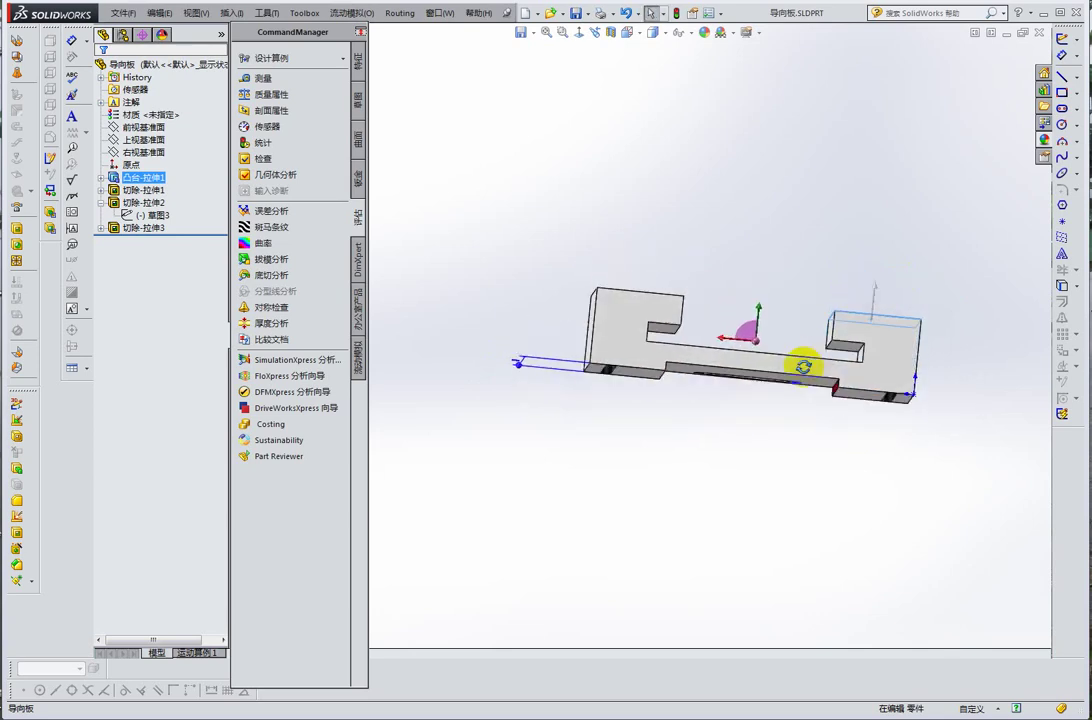
pyautogui.moveTo(809, 358); pyautogui.dragTo(800, 373, button='middle')
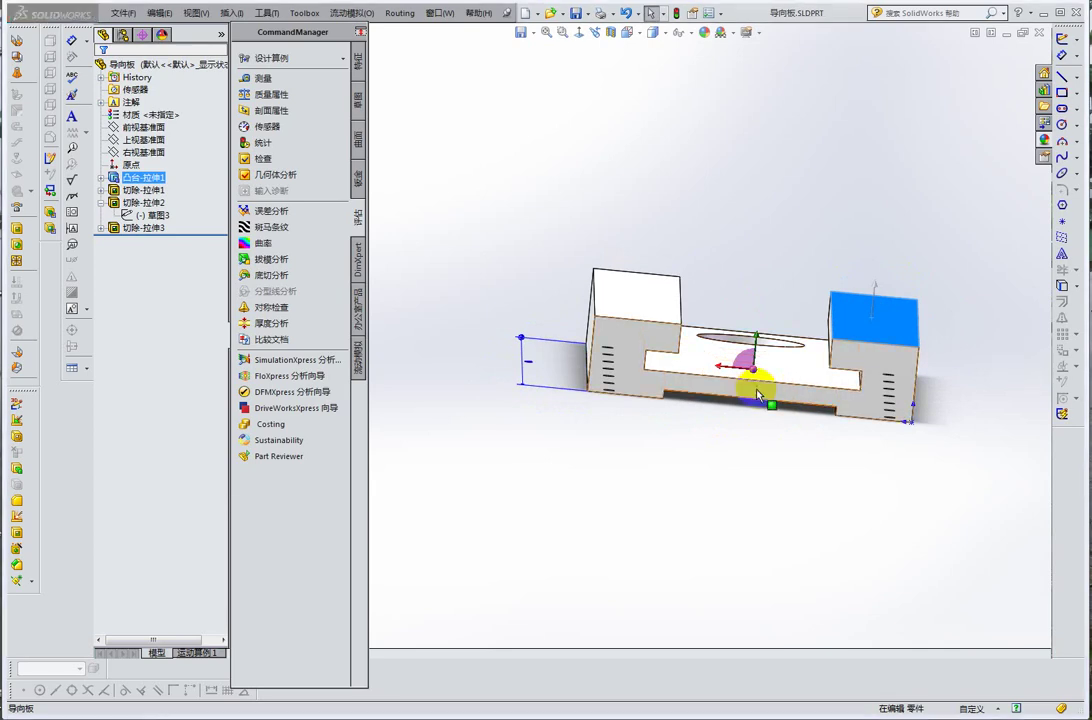
pyautogui.moveTo(685, 398)
pyautogui.mouseDown(button='middle')
pyautogui.moveTo(690, 370)
pyautogui.moveTo(682, 397)
pyautogui.moveTo(639, 361)
pyautogui.mouseUp(button='middle')
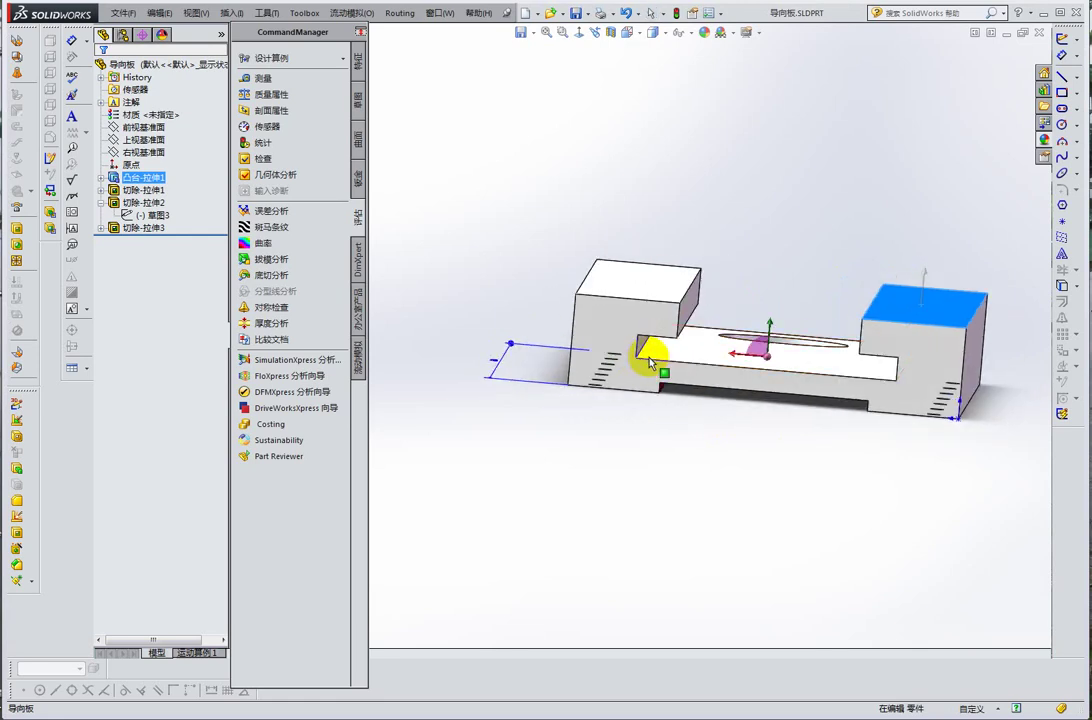
pyautogui.moveTo(877, 366)
pyautogui.mouseDown(button='middle')
pyautogui.moveTo(868, 378)
pyautogui.moveTo(953, 295)
pyautogui.moveTo(904, 295)
pyautogui.moveTo(790, 340)
pyautogui.moveTo(921, 346)
pyautogui.moveTo(907, 307)
pyautogui.mouseUp(button='middle')
pyautogui.moveTo(804, 341)
pyautogui.mouseDown(button='middle')
pyautogui.moveTo(838, 340)
pyautogui.moveTo(736, 273)
pyautogui.moveTo(873, 258)
pyautogui.moveTo(685, 312)
pyautogui.moveTo(742, 302)
pyautogui.moveTo(707, 329)
pyautogui.mouseUp(button='middle')
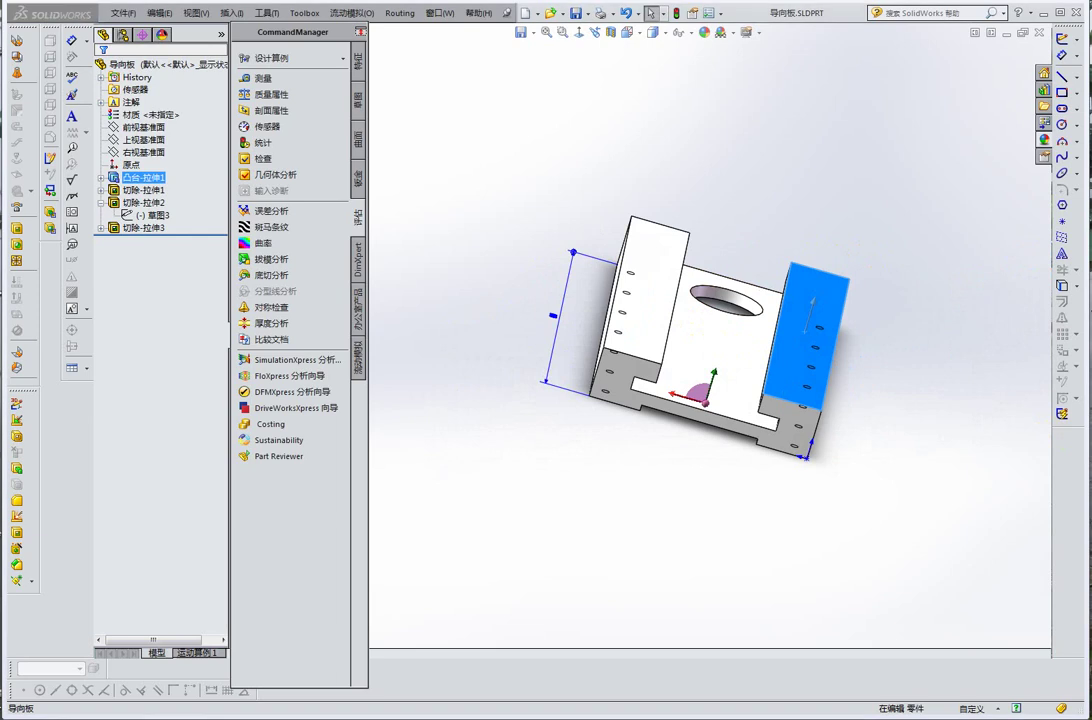
pyautogui.moveTo(806, 378)
pyautogui.mouseDown(button='middle')
pyautogui.moveTo(792, 334)
pyautogui.moveTo(724, 317)
pyautogui.mouseUp(button='middle')
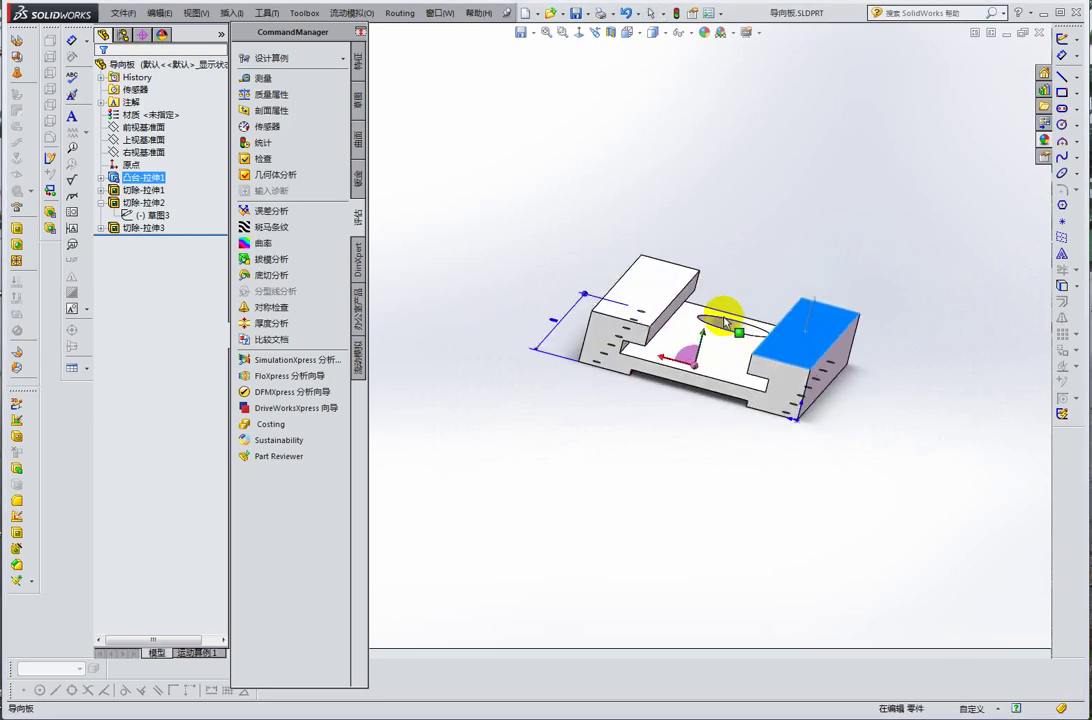
pyautogui.moveTo(676, 367)
pyautogui.mouseDown(button='middle')
pyautogui.moveTo(680, 334)
pyautogui.moveTo(658, 317)
pyautogui.moveTo(690, 334)
pyautogui.moveTo(678, 338)
pyautogui.moveTo(692, 328)
pyautogui.moveTo(667, 338)
pyautogui.mouseUp(button='middle')
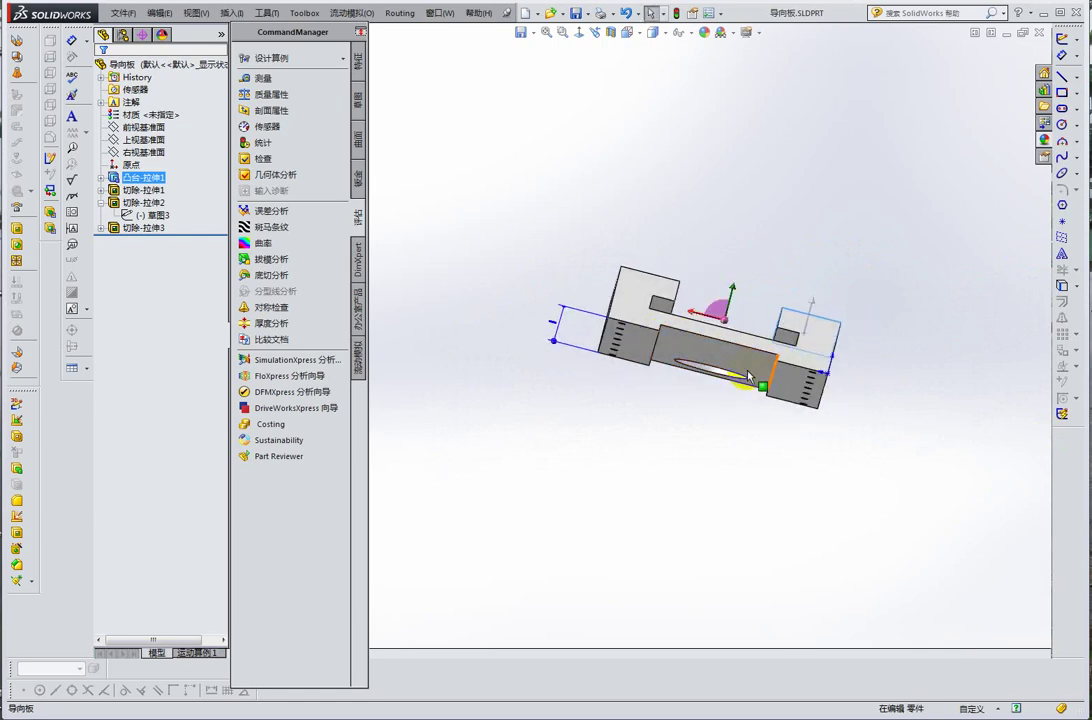
pyautogui.moveTo(739, 351)
pyautogui.mouseDown(button='middle')
pyautogui.moveTo(658, 355)
pyautogui.moveTo(670, 349)
pyautogui.moveTo(672, 434)
pyautogui.moveTo(658, 373)
pyautogui.mouseUp(button='middle')
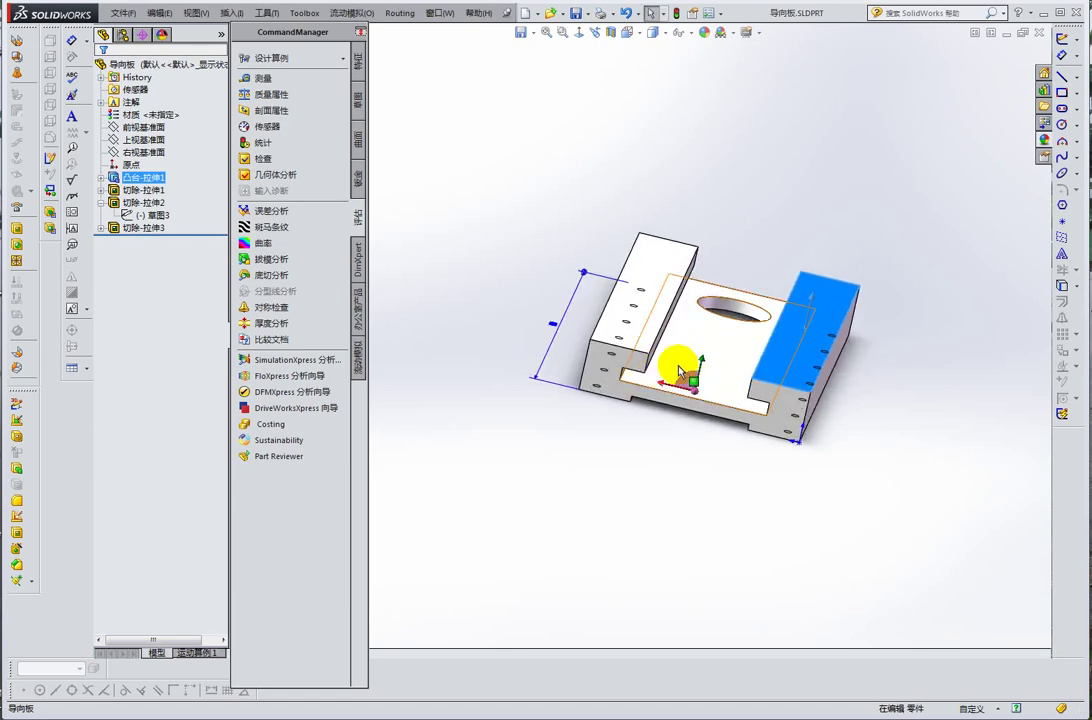
pyautogui.moveTo(660, 362)
pyautogui.mouseDown(button='middle')
pyautogui.moveTo(702, 441)
pyautogui.moveTo(685, 366)
pyautogui.mouseUp(button='middle')
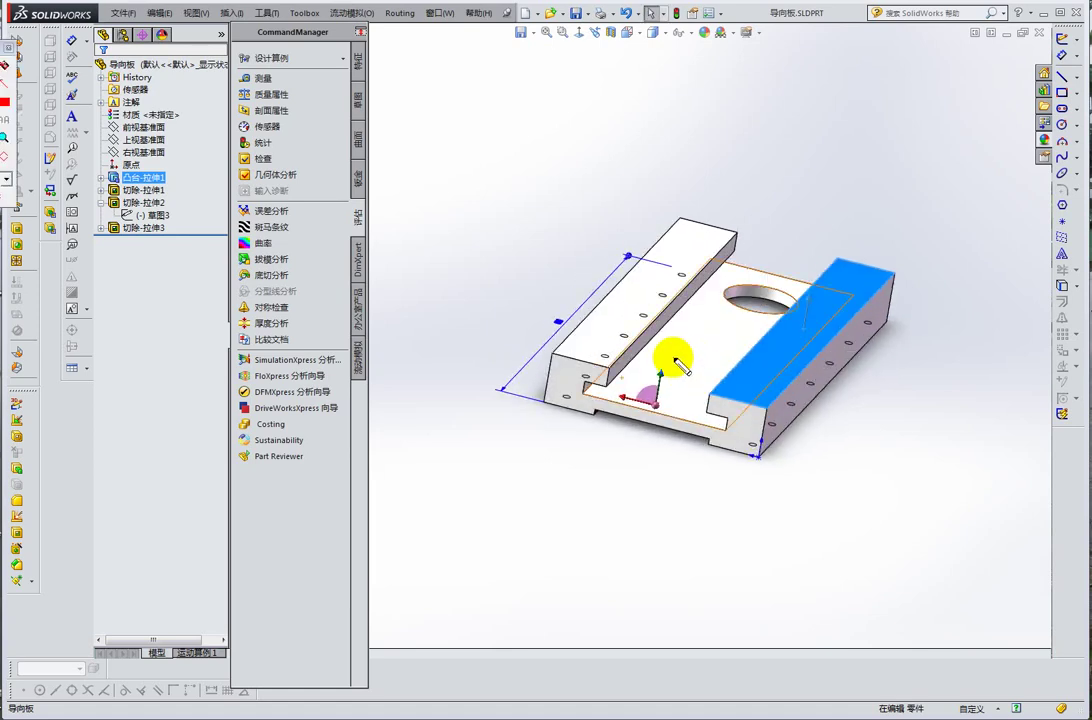
pyautogui.moveTo(690, 355)
pyautogui.mouseDown()
pyautogui.moveTo(690, 412)
pyautogui.moveTo(622, 395)
pyautogui.moveTo(707, 358)
pyautogui.mouseUp()
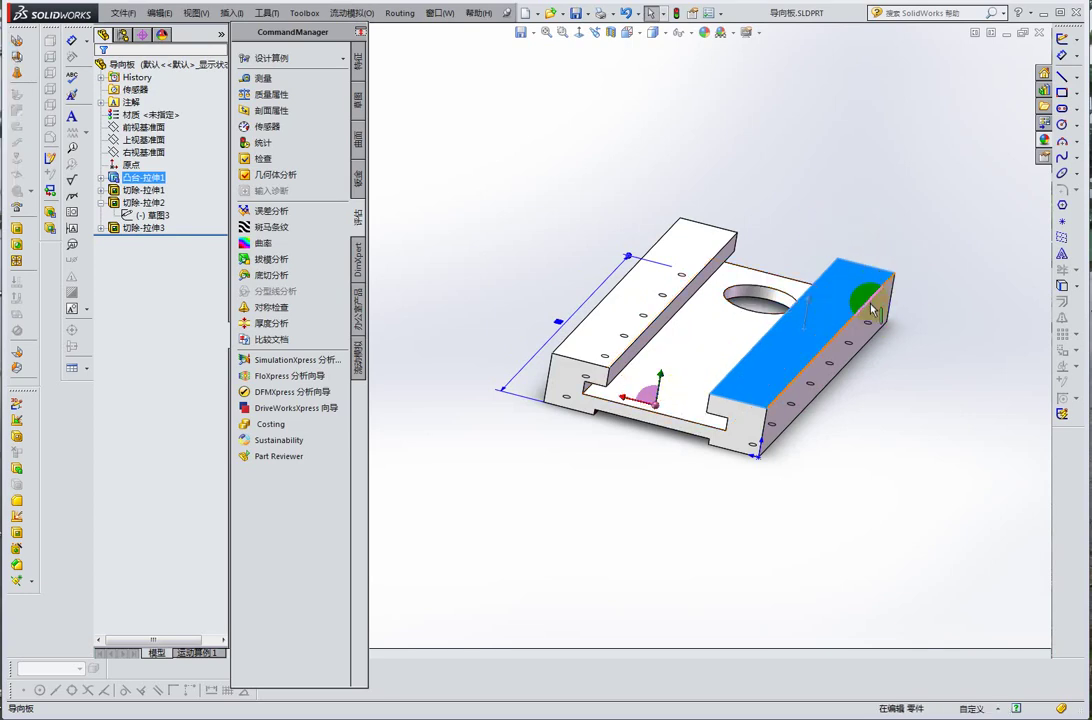
pyautogui.moveTo(858, 300)
pyautogui.mouseDown(button='middle')
pyautogui.moveTo(768, 288)
pyautogui.moveTo(713, 374)
pyautogui.moveTo(951, 341)
pyautogui.mouseUp(button='middle')
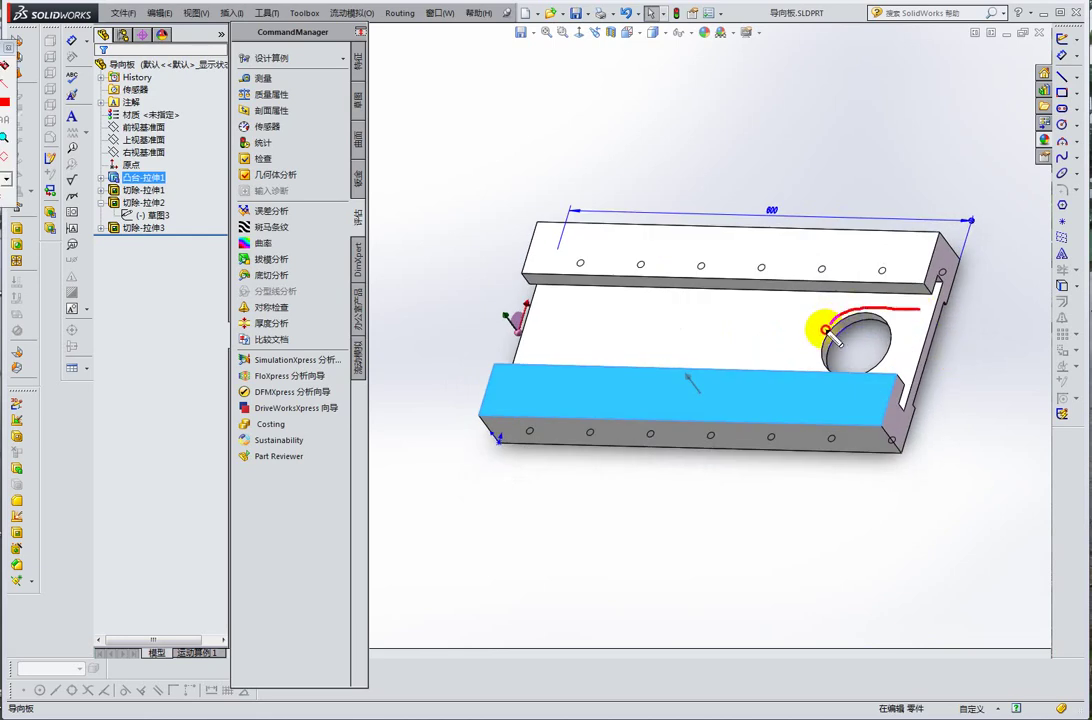
pyautogui.moveTo(820, 364); pyautogui.dragTo(939, 367)
pyautogui.moveTo(930, 313); pyautogui.dragTo(920, 305)
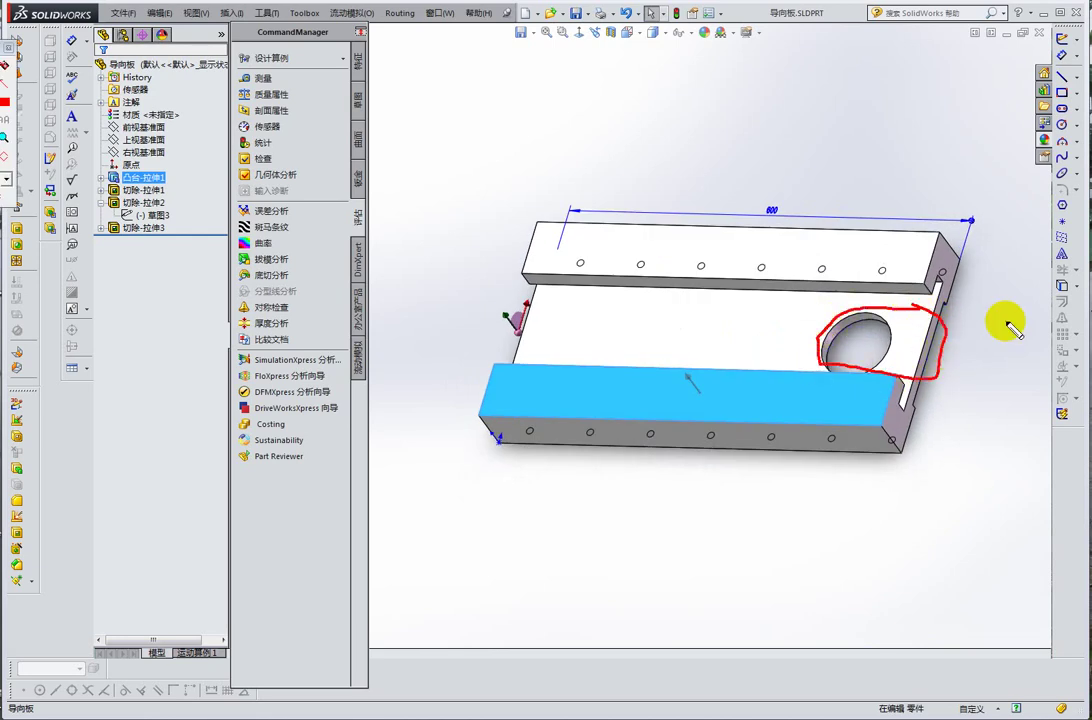
pyautogui.press('Escape')
pyautogui.moveTo(958, 366)
pyautogui.mouseDown(button='middle')
pyautogui.moveTo(996, 352)
pyautogui.moveTo(934, 366)
pyautogui.moveTo(1012, 317)
pyautogui.moveTo(907, 361)
pyautogui.moveTo(880, 388)
pyautogui.moveTo(934, 327)
pyautogui.moveTo(936, 368)
pyautogui.moveTo(926, 381)
pyautogui.moveTo(916, 369)
pyautogui.moveTo(909, 383)
pyautogui.moveTo(777, 327)
pyautogui.mouseUp(button='middle')
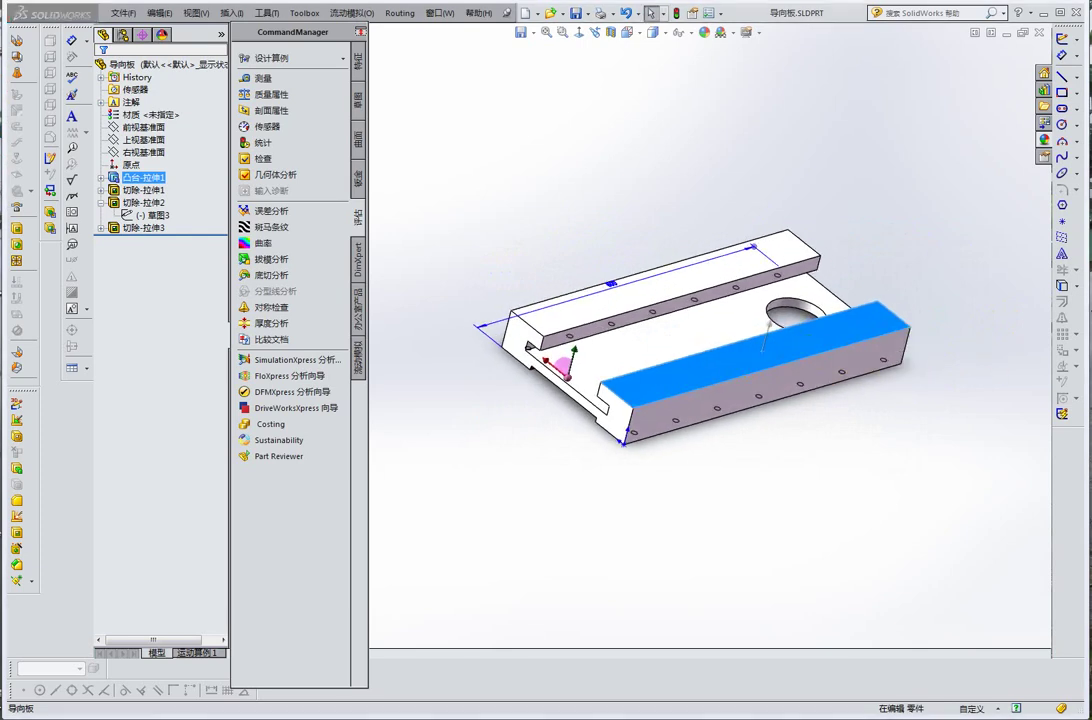
pyautogui.moveTo(714, 312); pyautogui.dragTo(768, 343, button='middle')
pyautogui.moveTo(690, 334)
pyautogui.mouseDown(button='middle')
pyautogui.moveTo(690, 310)
pyautogui.moveTo(656, 345)
pyautogui.mouseUp(button='middle')
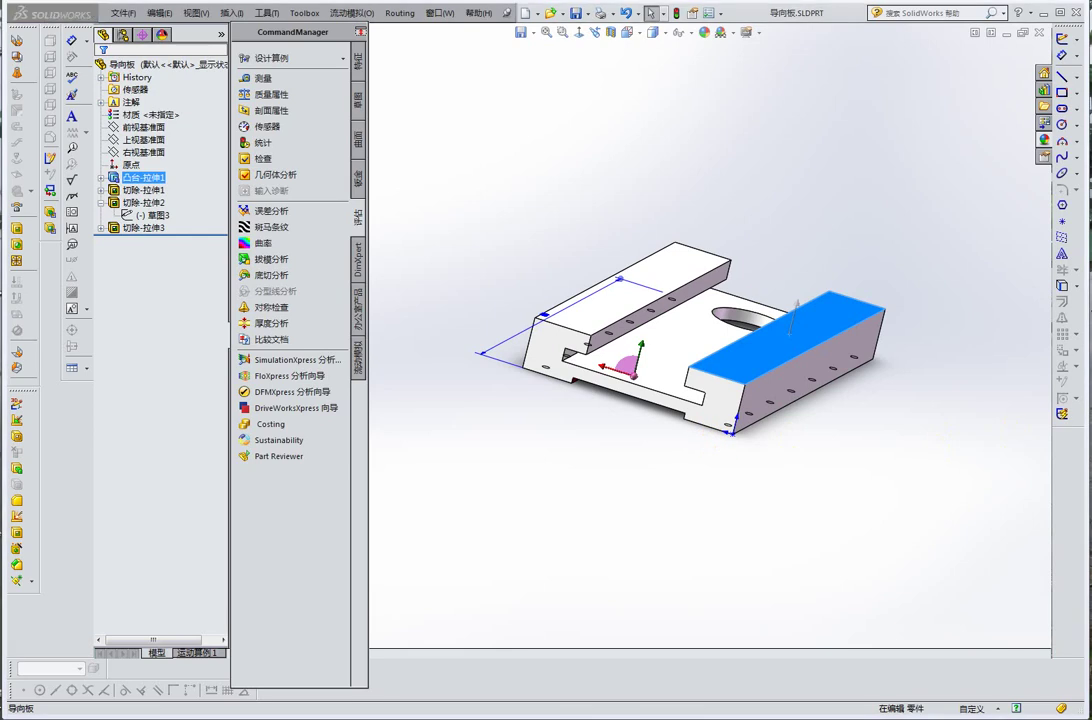
pyautogui.moveTo(805, 385); pyautogui.dragTo(679, 302, button='middle')
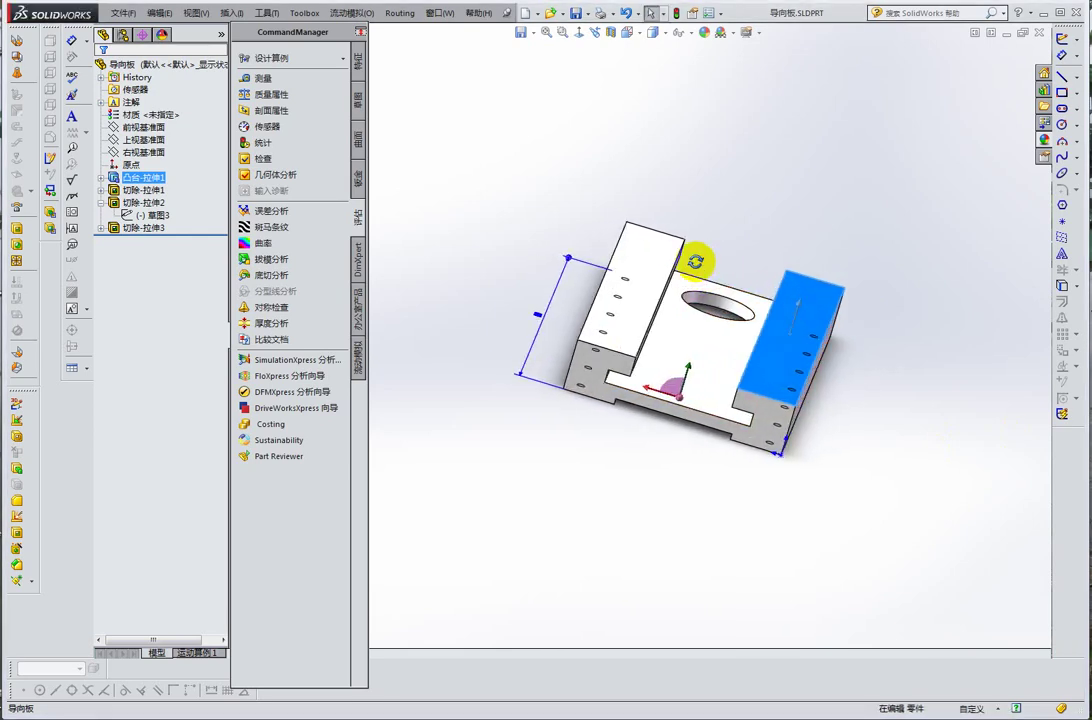
pyautogui.moveTo(697, 258); pyautogui.dragTo(662, 396, button='middle')
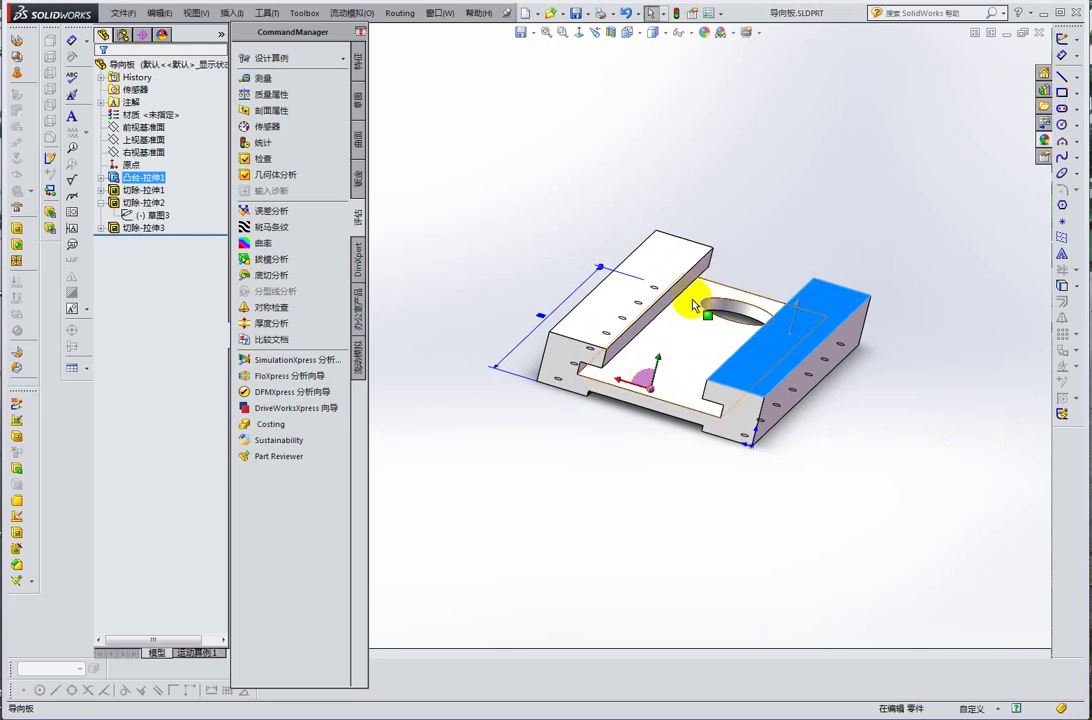
pyautogui.moveTo(673, 334)
pyautogui.mouseDown(button='middle')
pyautogui.moveTo(690, 319)
pyautogui.moveTo(703, 325)
pyautogui.mouseUp(button='middle')
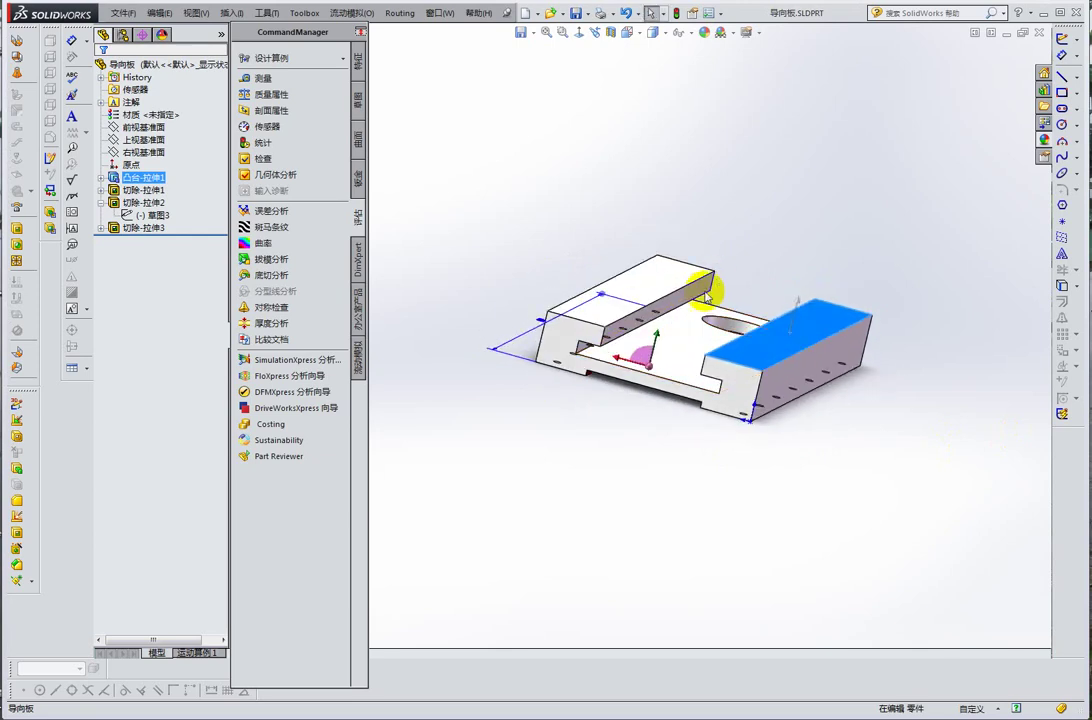
pyautogui.moveTo(682, 383)
pyautogui.mouseDown(button='middle')
pyautogui.moveTo(676, 374)
pyautogui.moveTo(690, 445)
pyautogui.moveTo(680, 392)
pyautogui.moveTo(770, 434)
pyautogui.moveTo(753, 349)
pyautogui.moveTo(676, 352)
pyautogui.mouseUp(button='middle')
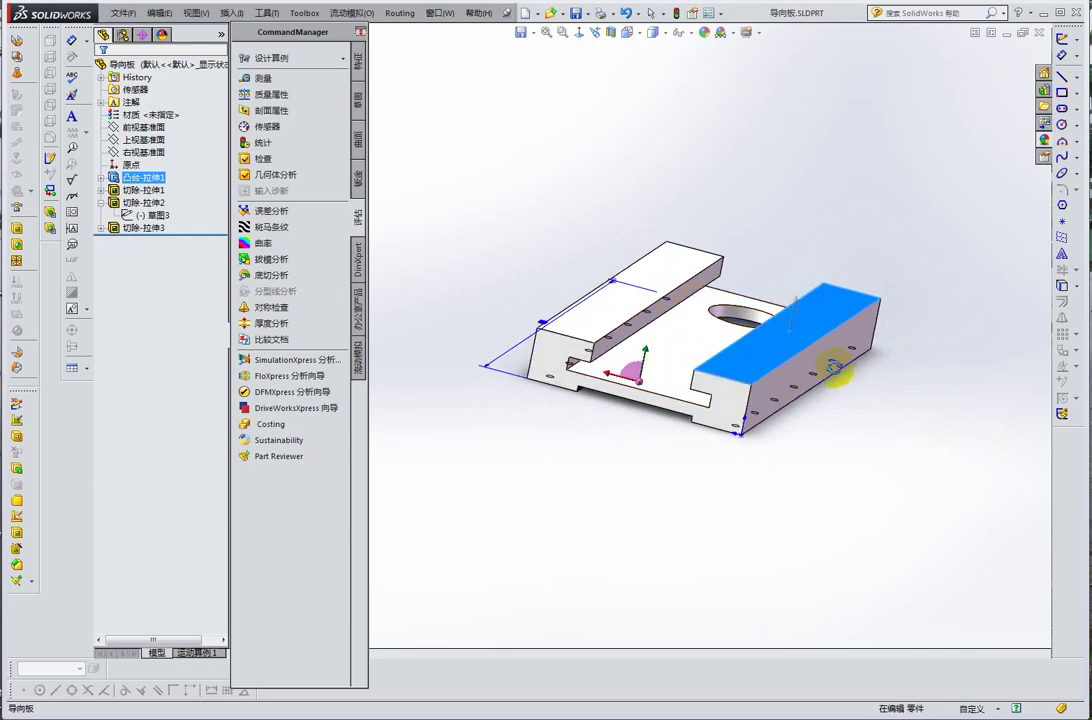
pyautogui.moveTo(836, 370); pyautogui.dragTo(775, 368, button='middle')
pyautogui.moveTo(763, 312)
pyautogui.mouseDown(button='middle')
pyautogui.moveTo(600, 302)
pyautogui.moveTo(883, 316)
pyautogui.moveTo(726, 312)
pyautogui.moveTo(641, 378)
pyautogui.moveTo(622, 370)
pyautogui.moveTo(636, 390)
pyautogui.moveTo(804, 366)
pyautogui.mouseUp(button='middle')
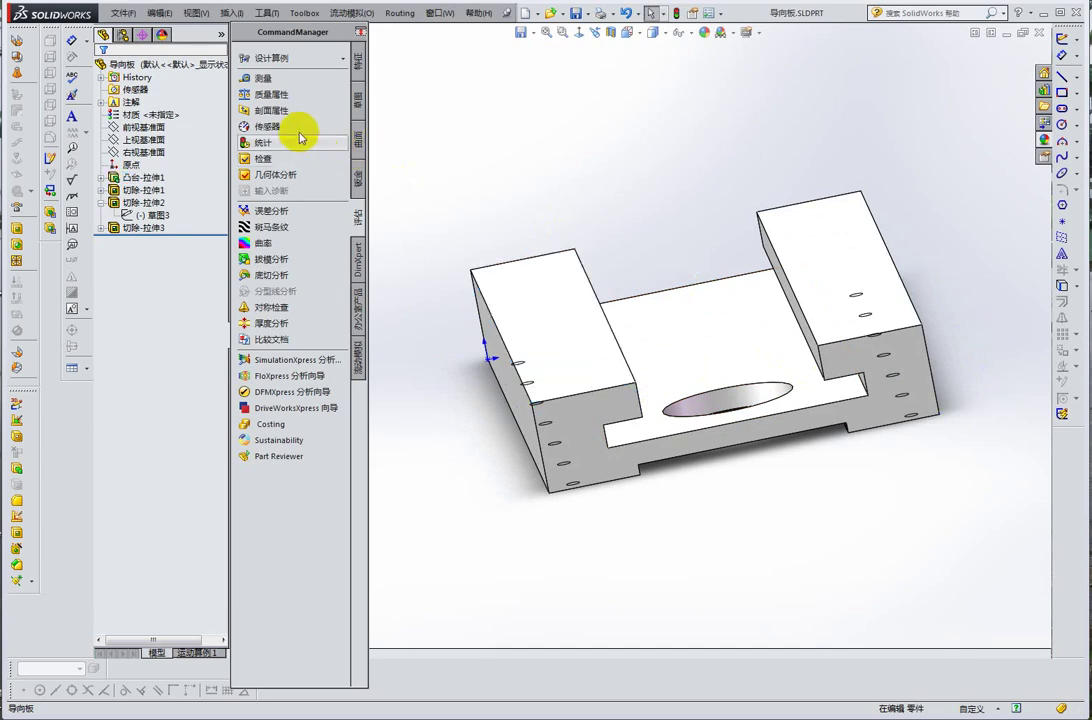
pyautogui.moveTo(622, 402)
pyautogui.mouseDown(button='middle')
pyautogui.moveTo(620, 352)
pyautogui.moveTo(614, 456)
pyautogui.moveTo(616, 395)
pyautogui.mouseUp(button='middle')
pyautogui.scroll(-2, 620, 352)
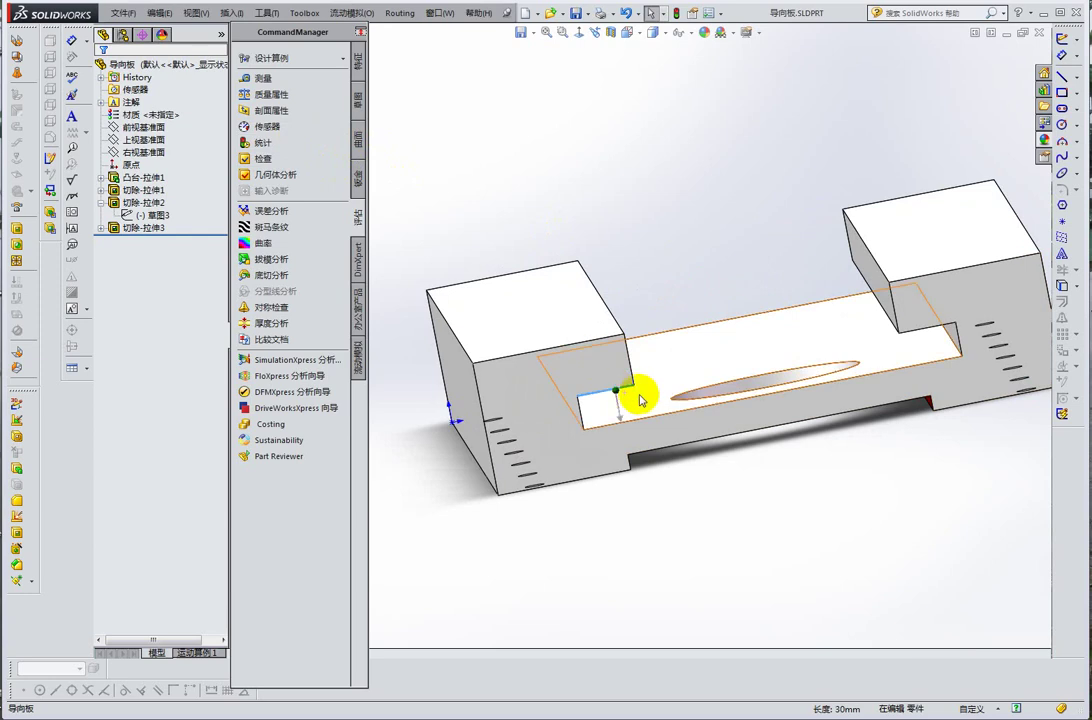
pyautogui.moveTo(623, 397); pyautogui.dragTo(604, 373, button='middle')
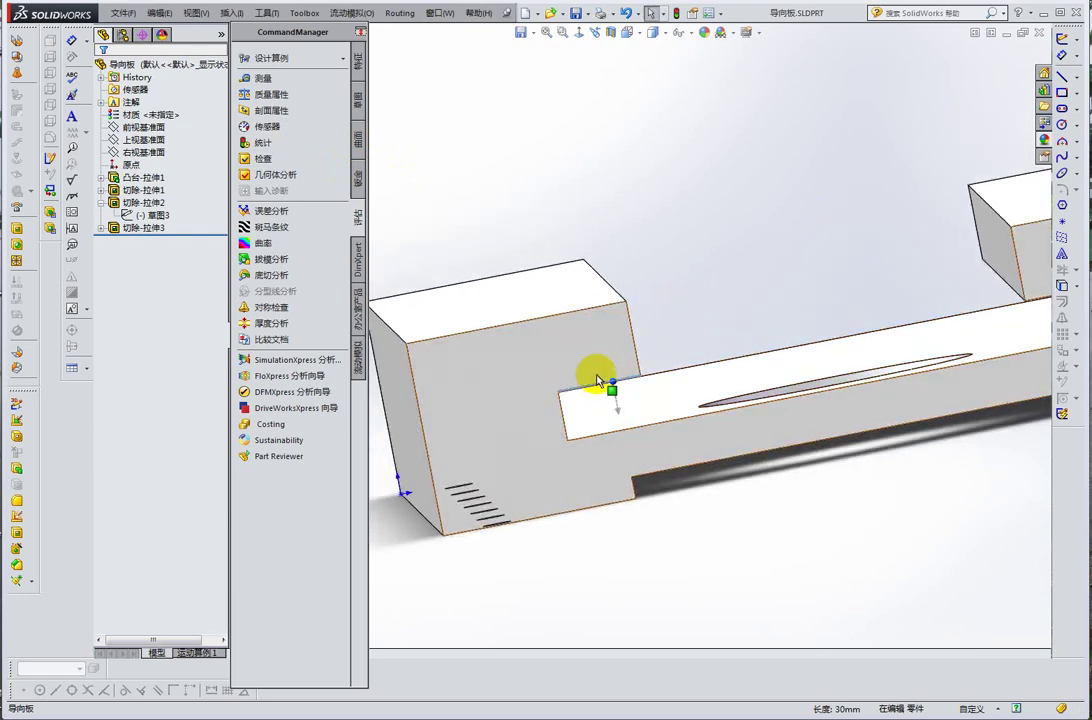
pyautogui.scroll(3, 597, 382)
pyautogui.moveTo(600, 383)
pyautogui.mouseDown(button='middle')
pyautogui.moveTo(634, 366)
pyautogui.moveTo(639, 390)
pyautogui.mouseUp(button='middle')
pyautogui.moveTo(726, 419); pyautogui.dragTo(720, 447, button='middle')
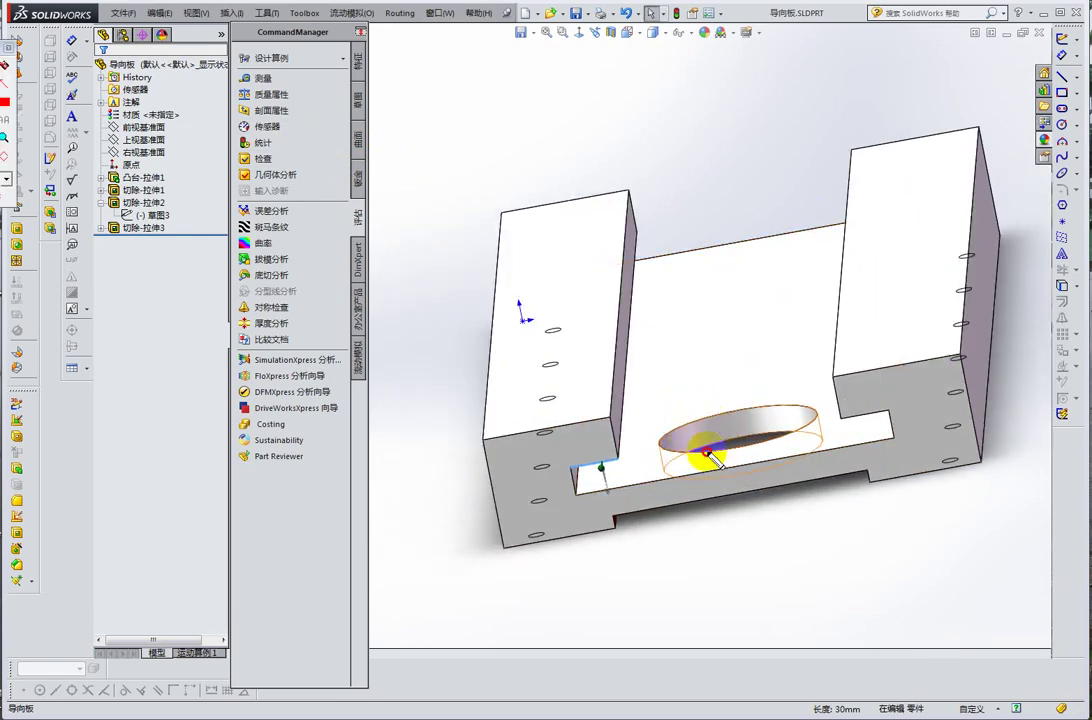
pyautogui.moveTo(708, 430)
pyautogui.mouseDown()
pyautogui.moveTo(757, 464)
pyautogui.moveTo(753, 411)
pyautogui.mouseUp()
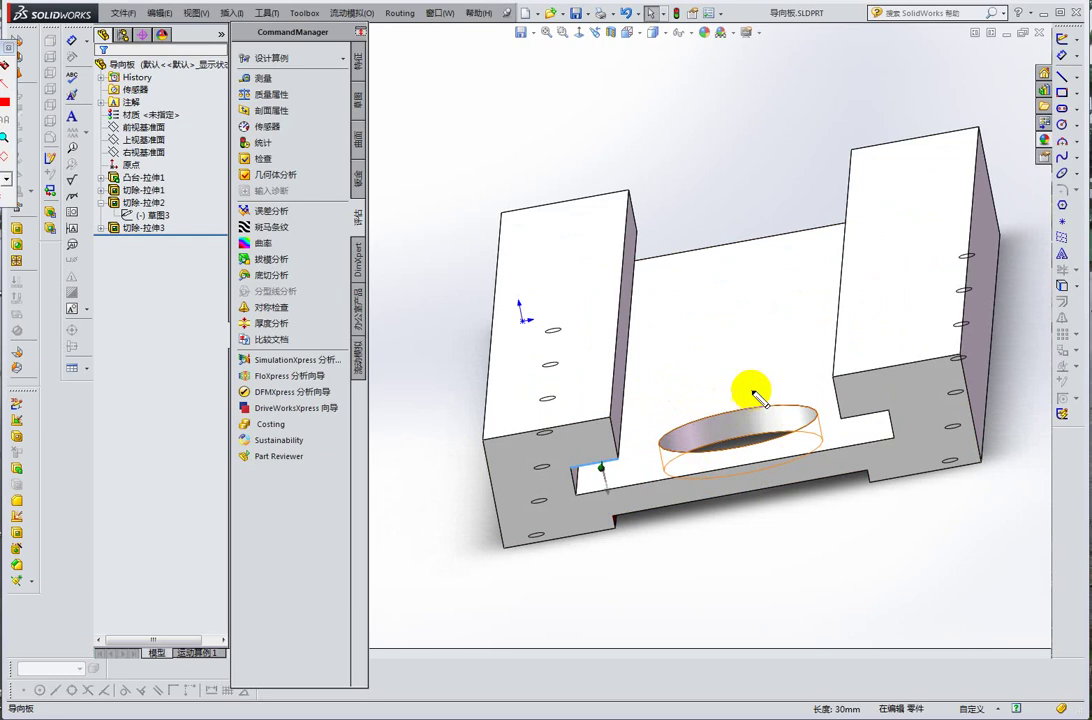
pyautogui.moveTo(764, 362)
pyautogui.mouseDown(button='middle')
pyautogui.moveTo(753, 334)
pyautogui.moveTo(646, 297)
pyautogui.moveTo(614, 318)
pyautogui.mouseUp(button='middle')
pyautogui.click(600, 308)
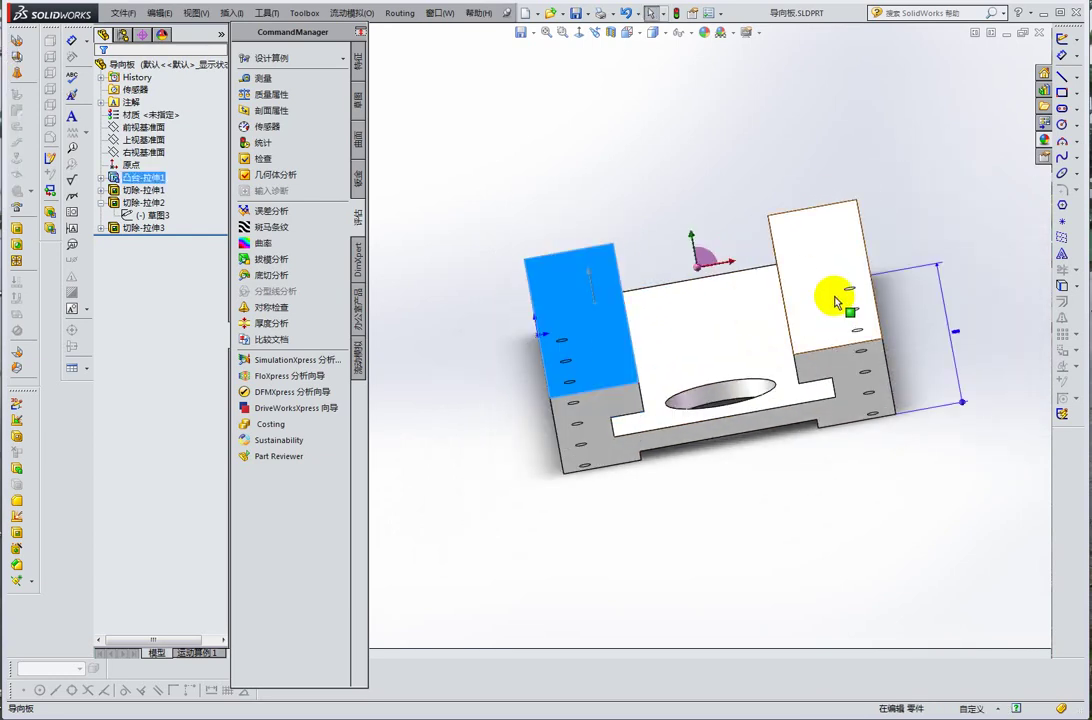
pyautogui.click(828, 275)
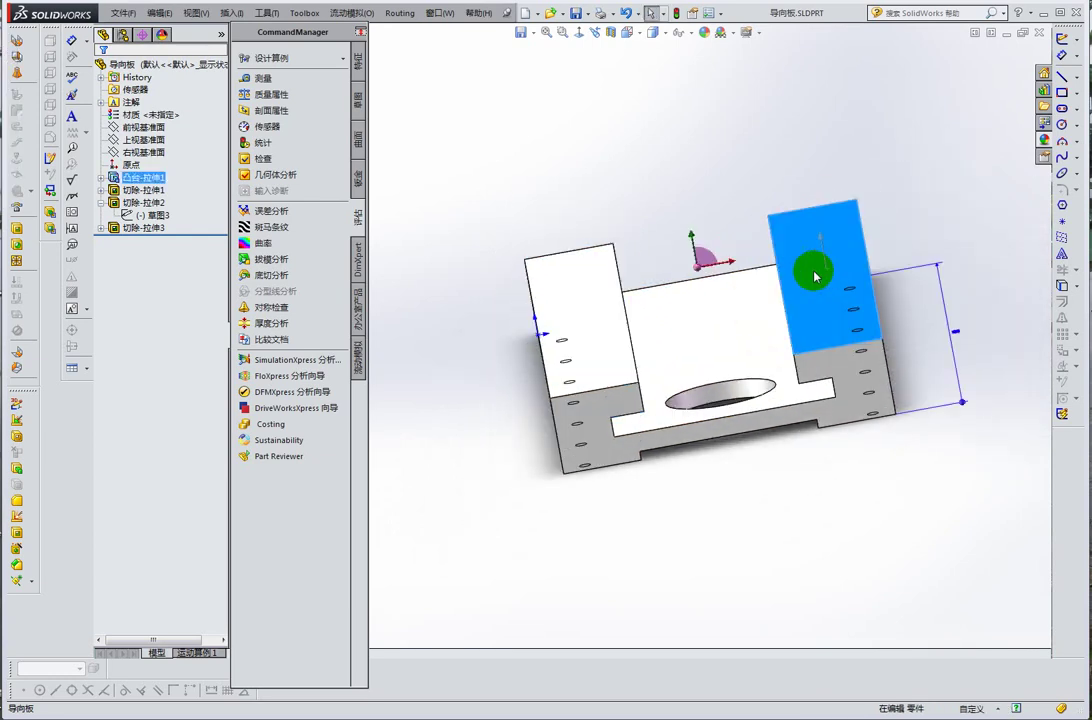
pyautogui.click(620, 428)
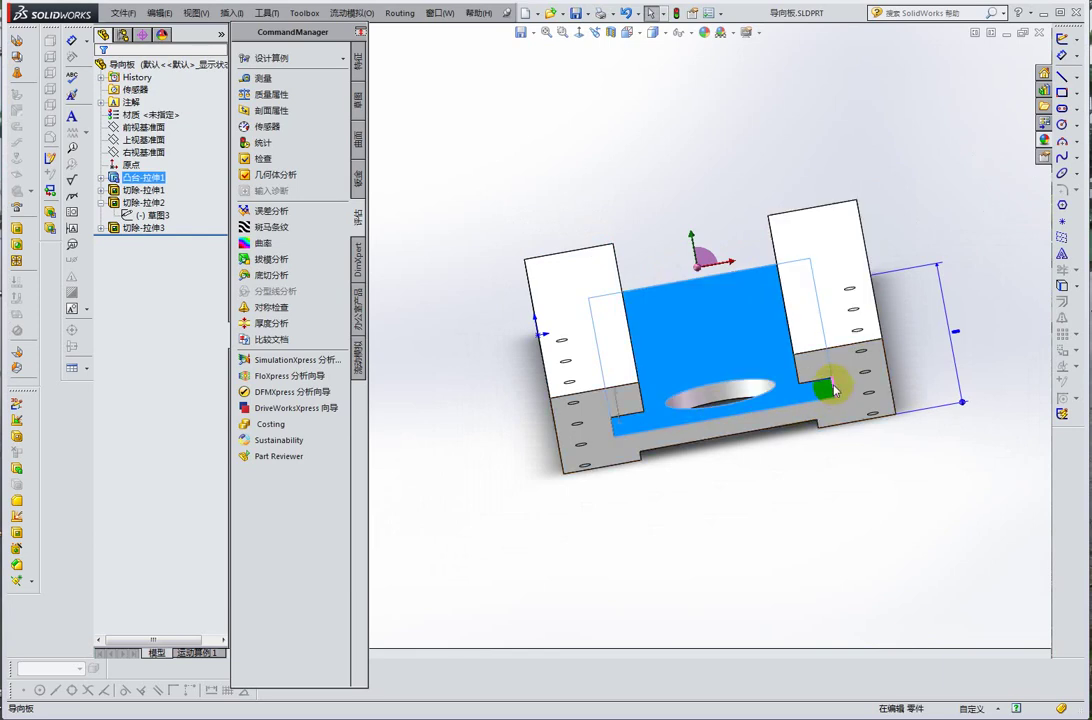
pyautogui.moveTo(824, 390)
pyautogui.mouseDown(button='middle')
pyautogui.moveTo(841, 334)
pyautogui.moveTo(852, 343)
pyautogui.moveTo(877, 322)
pyautogui.moveTo(858, 353)
pyautogui.moveTo(795, 341)
pyautogui.moveTo(824, 341)
pyautogui.moveTo(814, 339)
pyautogui.mouseUp(button='middle')
pyautogui.press('Escape')
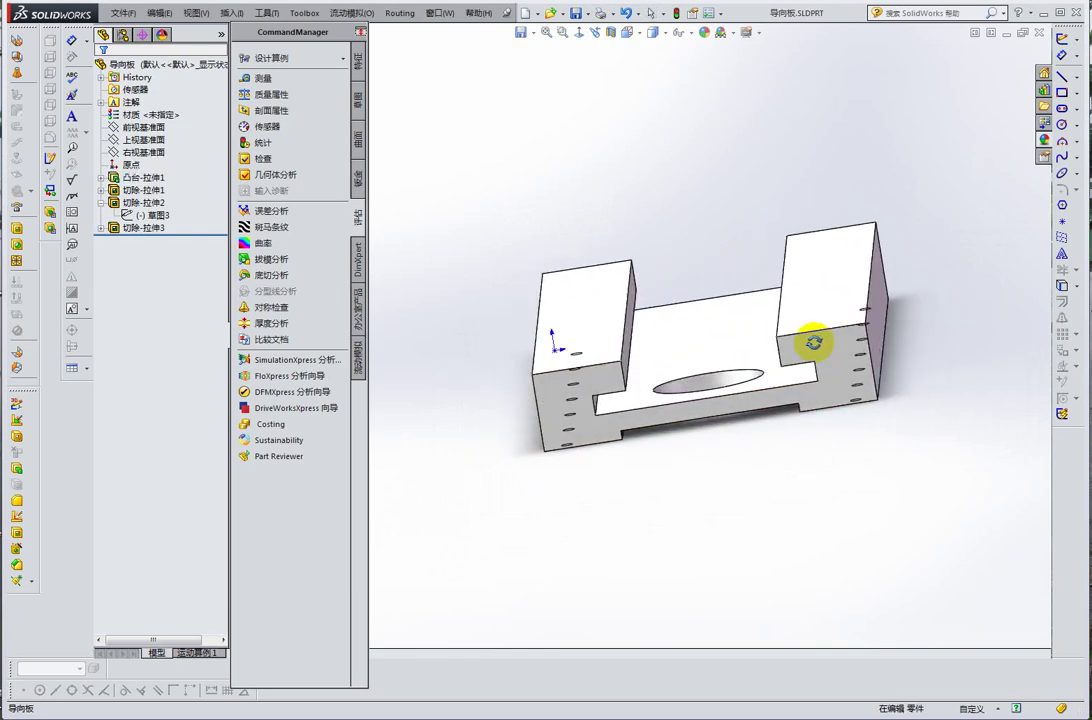
pyautogui.moveTo(752, 322); pyautogui.dragTo(743, 312, button='middle')
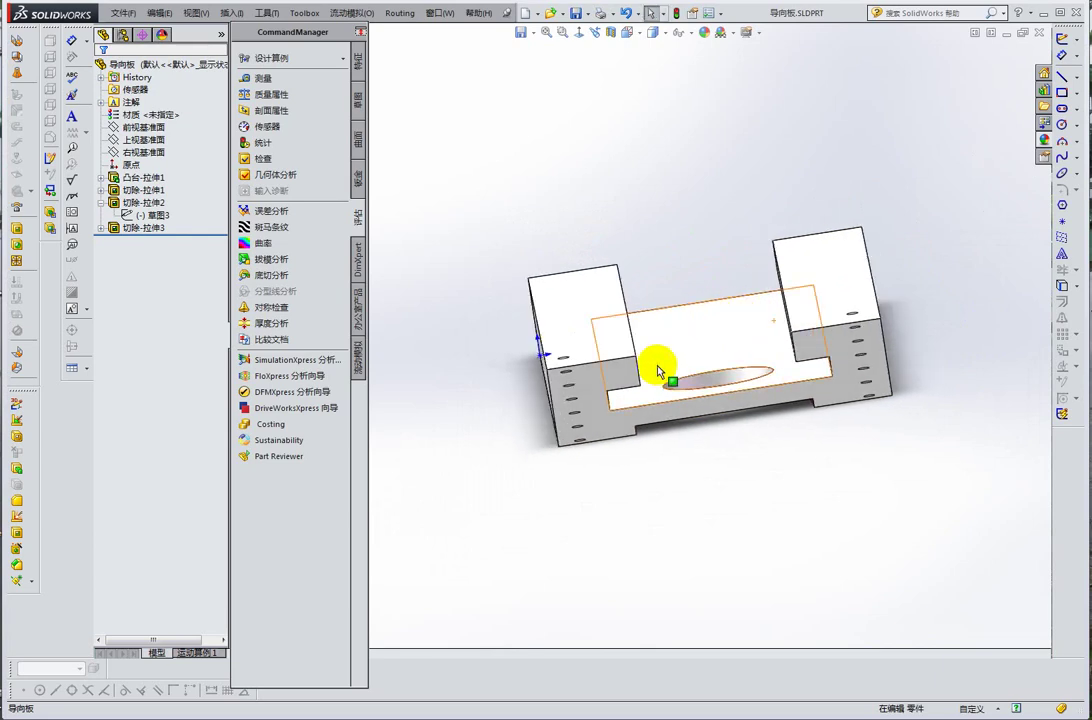
pyautogui.moveTo(653, 366)
pyautogui.mouseDown(button='middle')
pyautogui.moveTo(704, 319)
pyautogui.moveTo(705, 335)
pyautogui.moveTo(697, 285)
pyautogui.moveTo(722, 301)
pyautogui.mouseUp(button='middle')
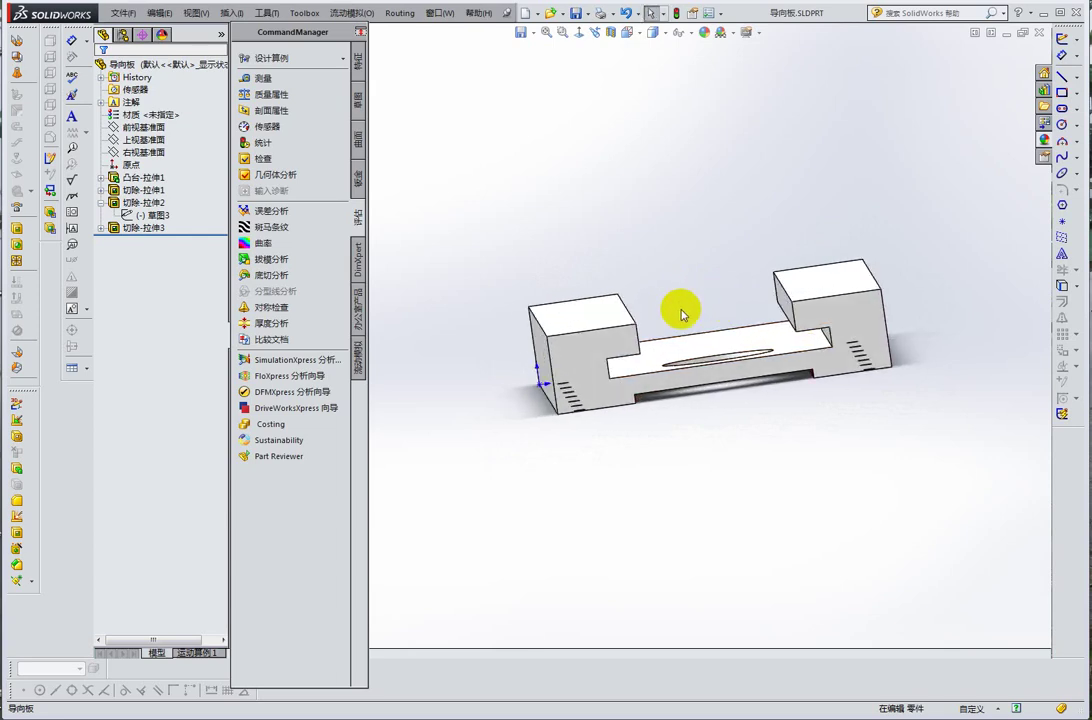
pyautogui.moveTo(688, 344); pyautogui.dragTo(646, 353, button='middle')
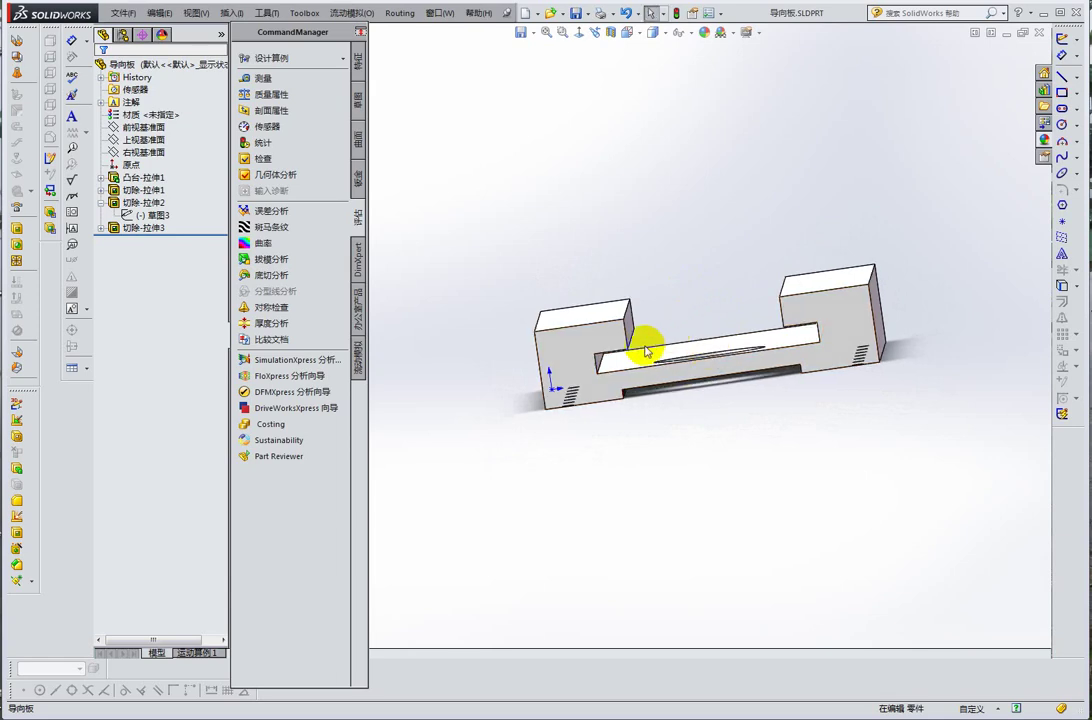
pyautogui.moveTo(629, 358)
pyautogui.mouseDown(button='middle')
pyautogui.moveTo(626, 344)
pyautogui.moveTo(675, 336)
pyautogui.moveTo(677, 348)
pyautogui.moveTo(671, 314)
pyautogui.mouseUp(button='middle')
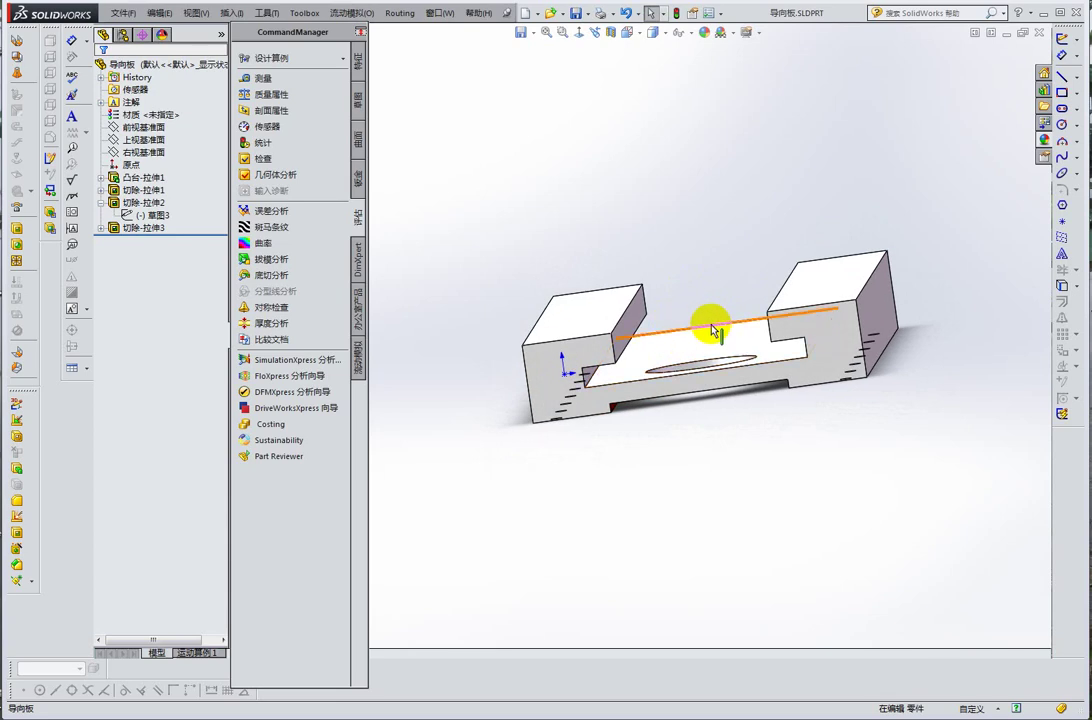
pyautogui.moveTo(707, 317)
pyautogui.mouseDown(button='middle')
pyautogui.moveTo(726, 312)
pyautogui.moveTo(704, 305)
pyautogui.moveTo(704, 314)
pyautogui.moveTo(760, 297)
pyautogui.moveTo(770, 317)
pyautogui.mouseUp(button='middle')
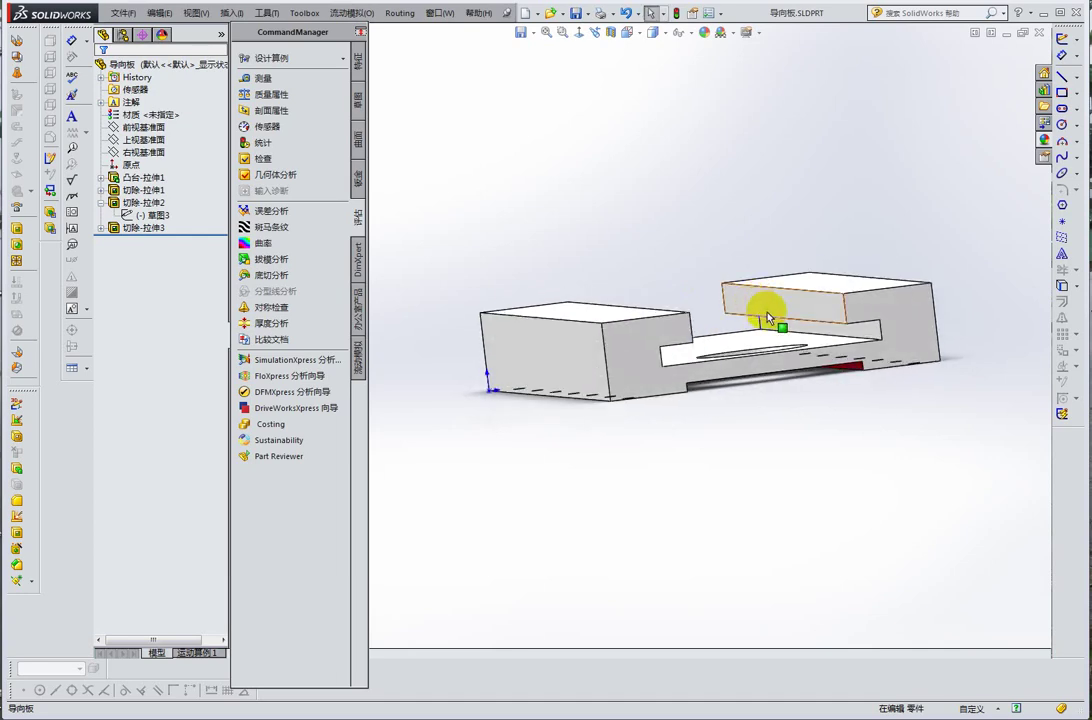
pyautogui.moveTo(876, 370)
pyautogui.mouseDown(button='middle')
pyautogui.moveTo(836, 334)
pyautogui.moveTo(736, 326)
pyautogui.moveTo(726, 305)
pyautogui.moveTo(709, 327)
pyautogui.moveTo(726, 327)
pyautogui.moveTo(731, 302)
pyautogui.moveTo(770, 266)
pyautogui.moveTo(753, 295)
pyautogui.mouseUp(button='middle')
pyautogui.scroll(-4, 739, 390)
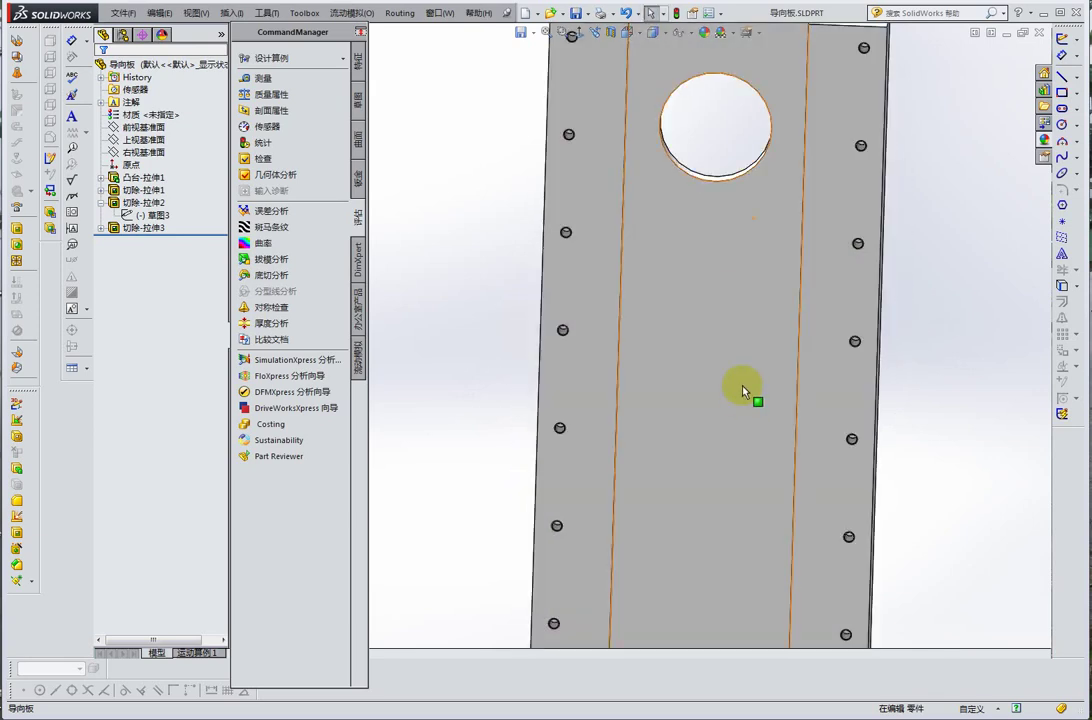
pyautogui.scroll(-1, 746, 408)
pyautogui.moveTo(745, 408); pyautogui.dragTo(700, 322, button='middle')
pyautogui.scroll(-2, 585, 431)
pyautogui.scroll(-2, 561, 380)
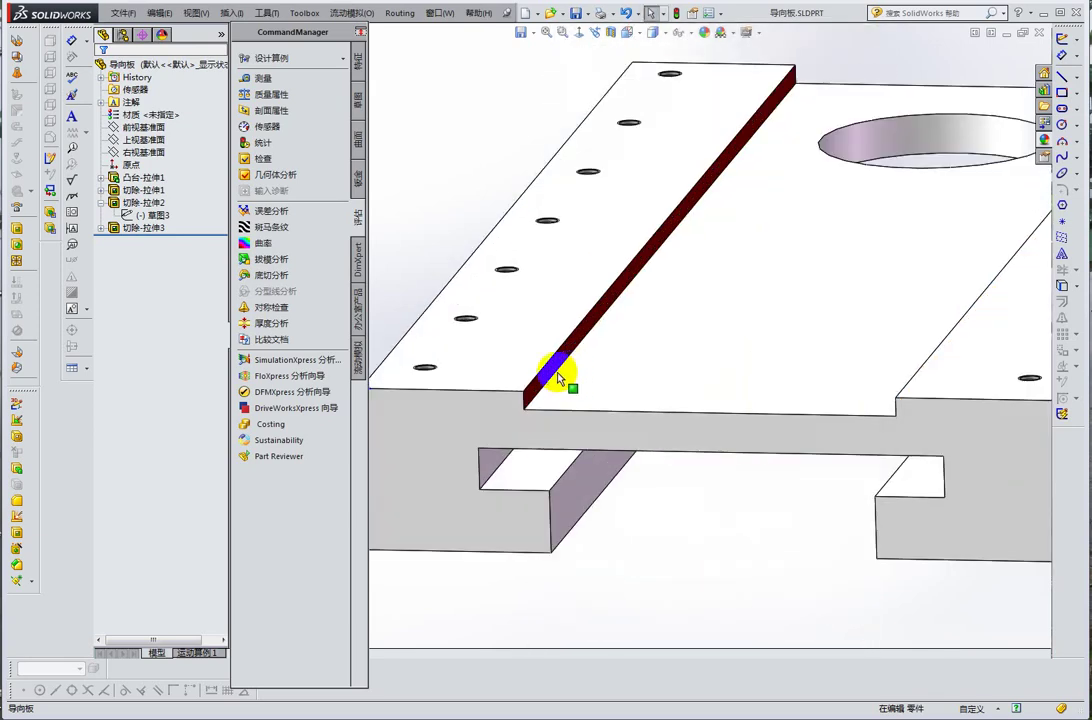
pyautogui.scroll(-2, 548, 376)
# - Select the slot's faces and long edge to bring up the 切除-拉伸2 cut and its sketch
pyautogui.click(548, 376)
pyautogui.scroll(5, 812, 368)
pyautogui.moveTo(812, 368)
pyautogui.mouseDown(button='middle')
pyautogui.moveTo(877, 380)
pyautogui.moveTo(985, 336)
pyautogui.mouseUp(button='middle')
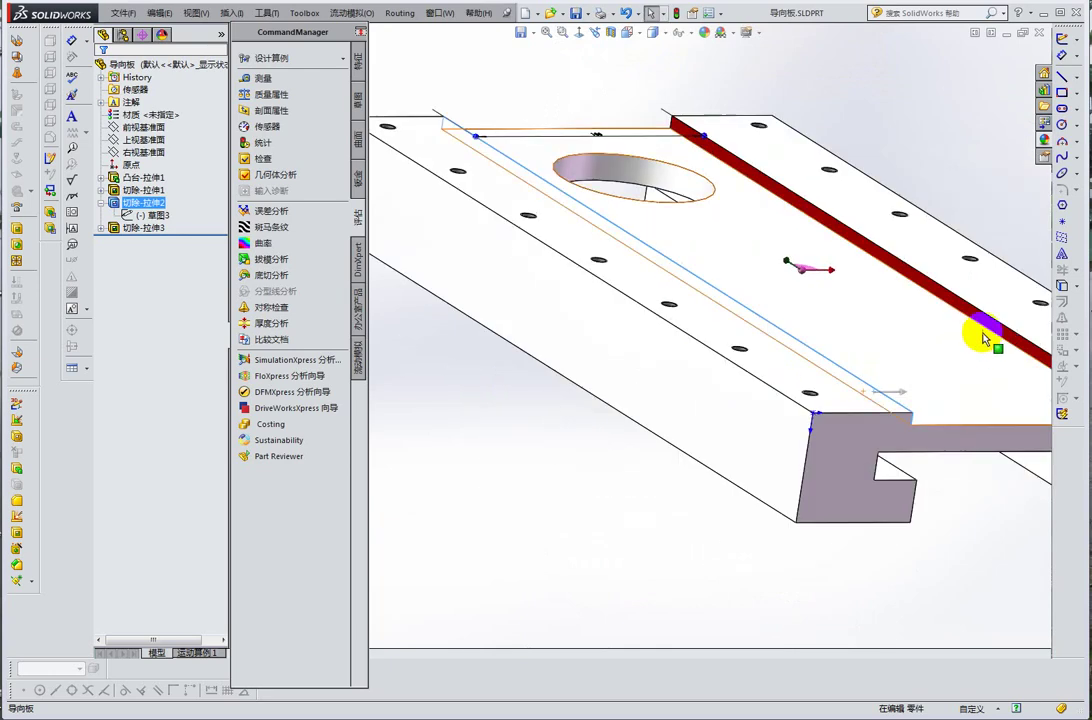
pyautogui.click(995, 325)
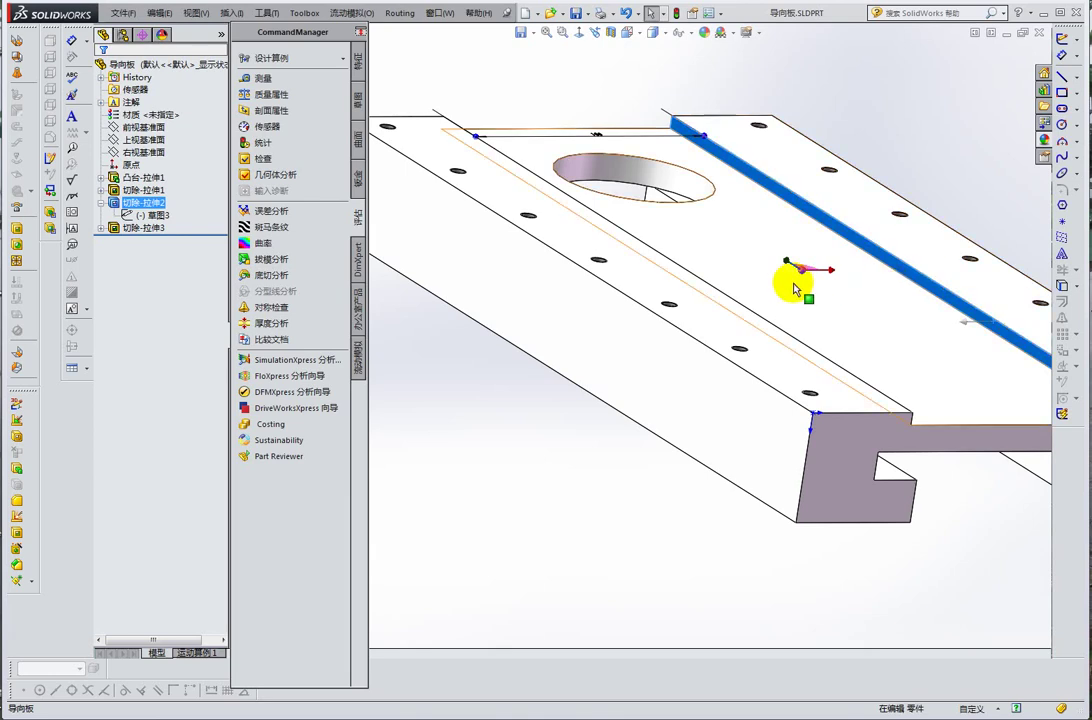
pyautogui.moveTo(792, 285); pyautogui.dragTo(872, 296, button='middle')
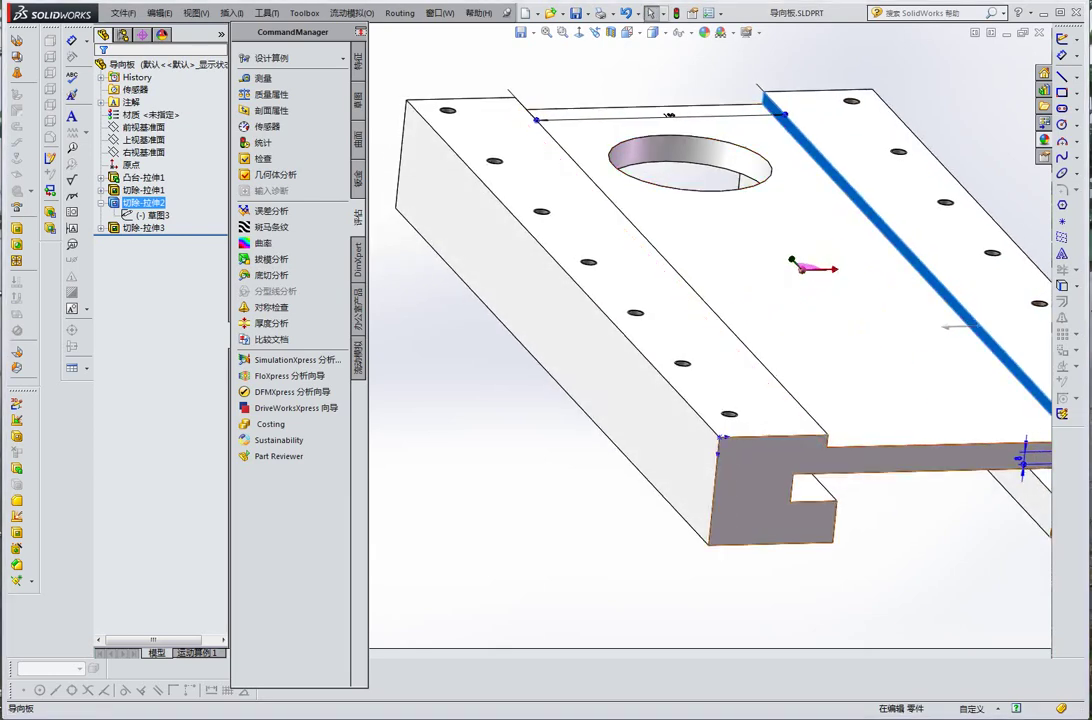
pyautogui.moveTo(987, 434)
pyautogui.mouseDown(button='middle')
pyautogui.moveTo(652, 343)
pyautogui.moveTo(805, 345)
pyautogui.mouseUp(button='middle')
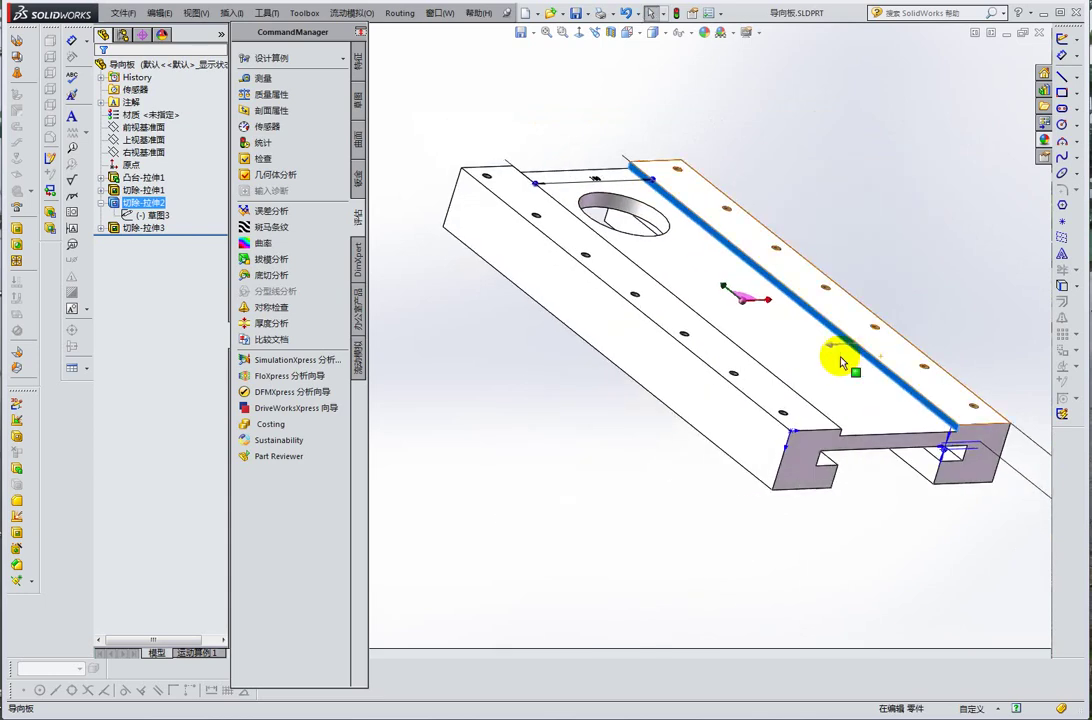
pyautogui.click(797, 341)
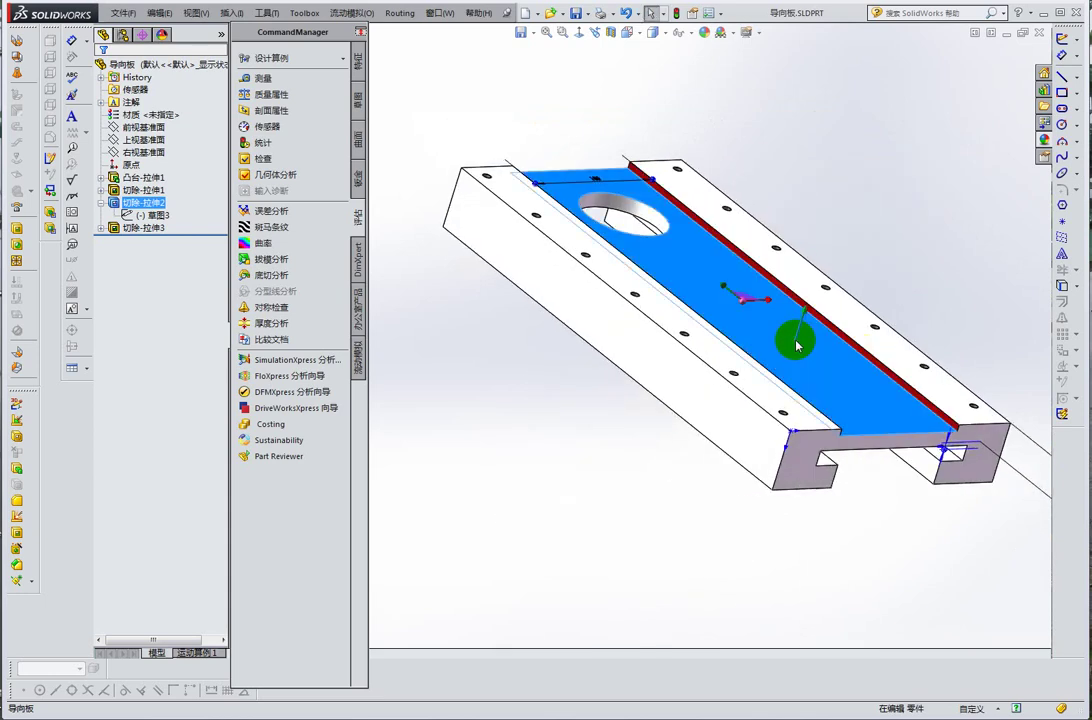
pyautogui.scroll(-3, 842, 362)
pyautogui.click(842, 360)
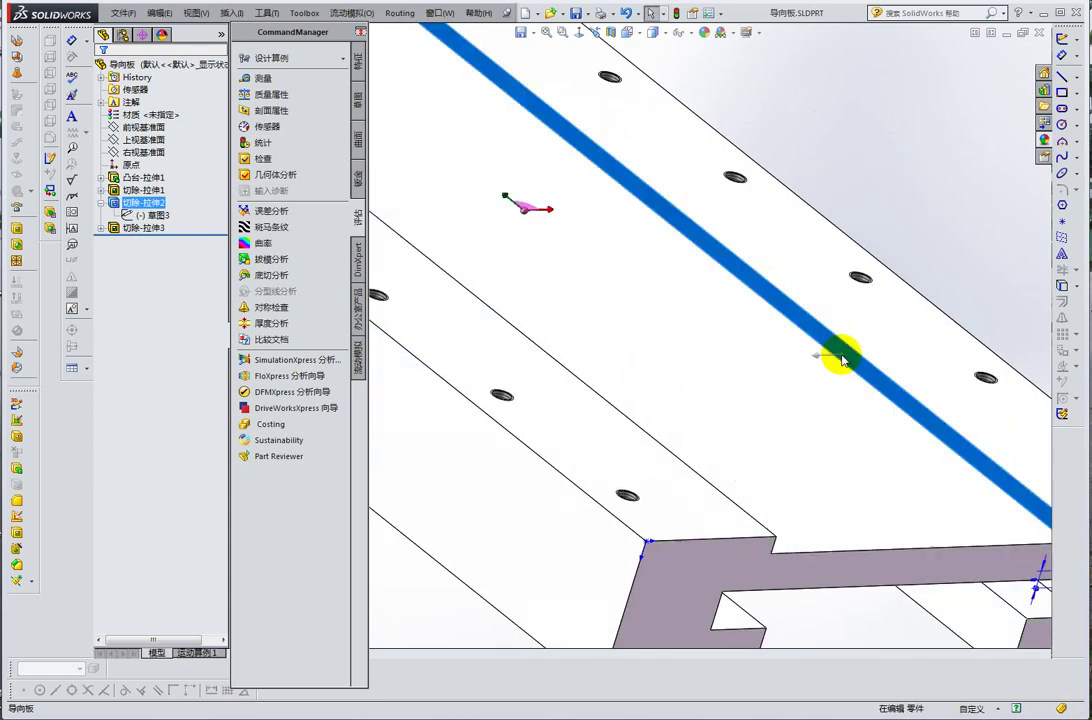
# - Rotate to see the whole plate, then stand it upright to show the slot's 70 dimension
pyautogui.scroll(3, 836, 361)
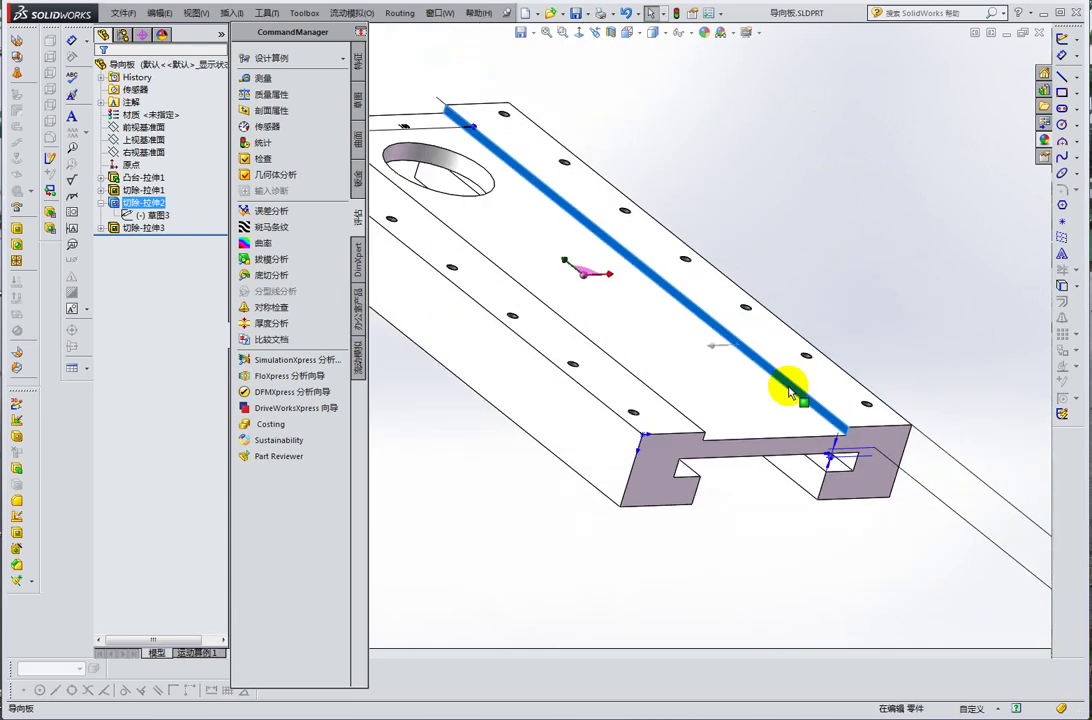
pyautogui.moveTo(727, 427); pyautogui.dragTo(592, 439, button='middle')
pyautogui.scroll(-3, 441, 434)
pyautogui.scroll(-2, 409, 429)
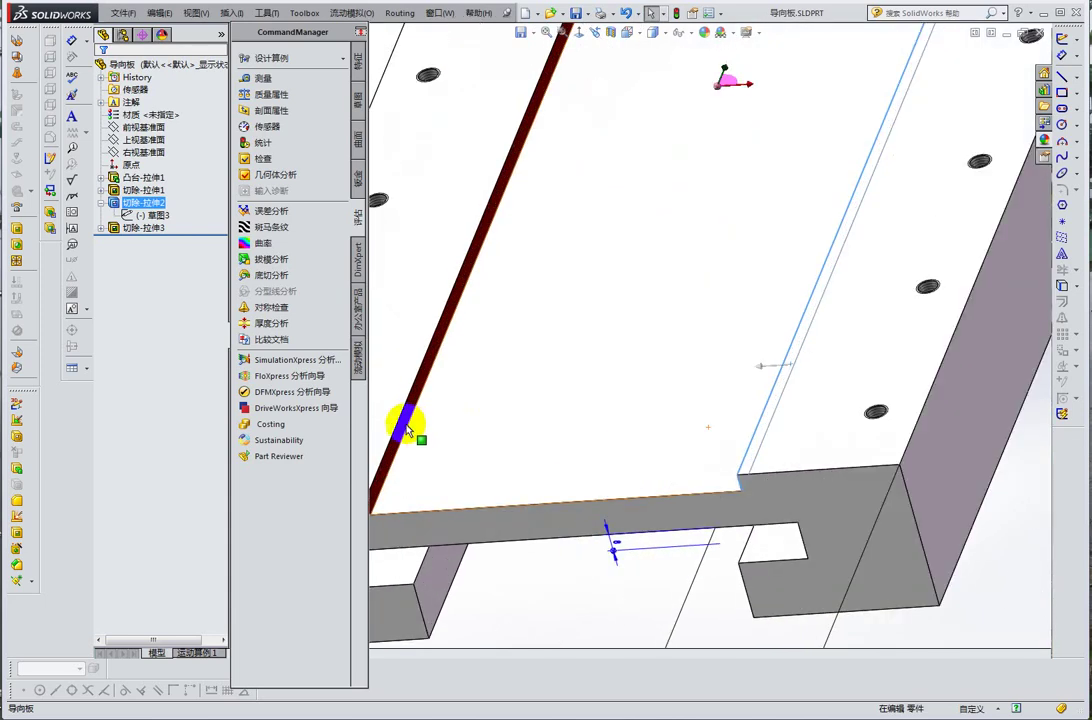
pyautogui.scroll(3, 763, 395)
pyautogui.scroll(2, 709, 341)
pyautogui.moveTo(709, 341); pyautogui.dragTo(848, 341, button='middle')
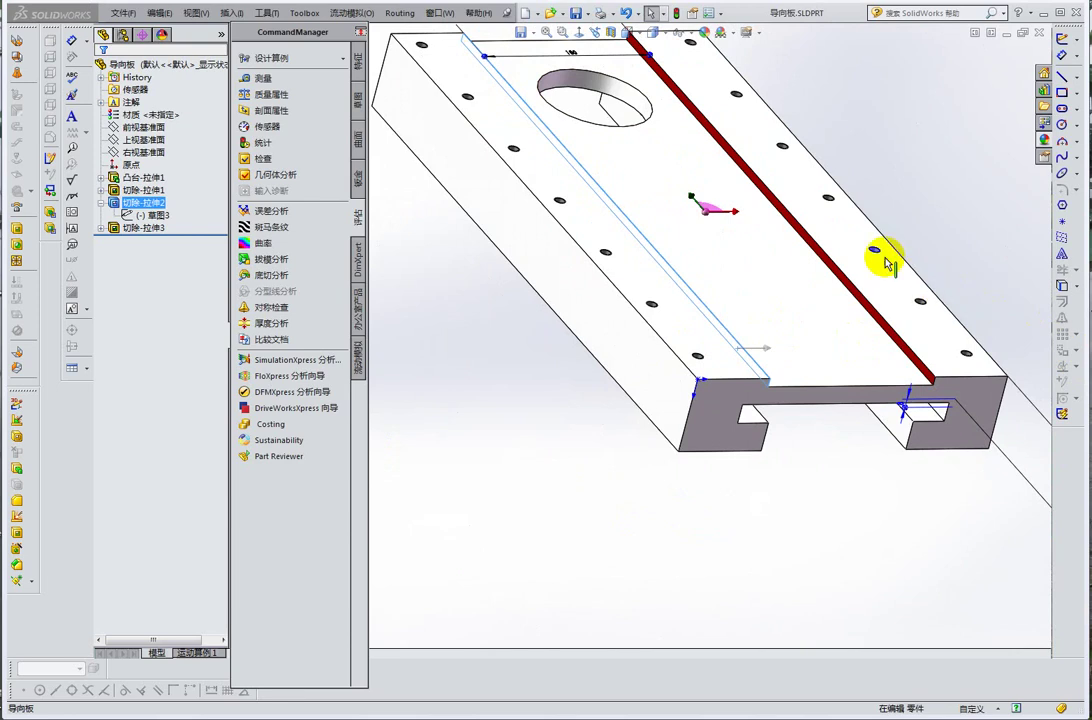
pyautogui.scroll(3, 697, 185)
pyautogui.moveTo(695, 183)
pyautogui.mouseDown(button='middle')
pyautogui.moveTo(663, 190)
pyautogui.moveTo(670, 227)
pyautogui.mouseUp(button='middle')
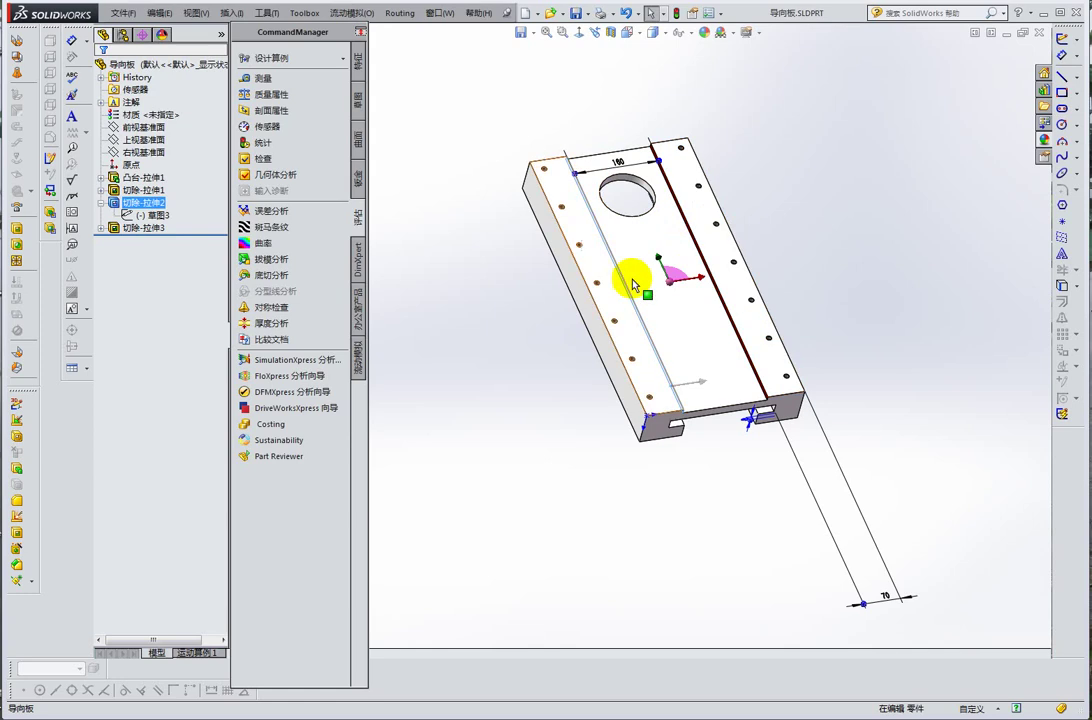
pyautogui.moveTo(678, 190)
pyautogui.mouseDown(button='middle')
pyautogui.moveTo(670, 273)
pyautogui.moveTo(736, 312)
pyautogui.moveTo(695, 256)
pyautogui.moveTo(709, 262)
pyautogui.mouseUp(button='middle')
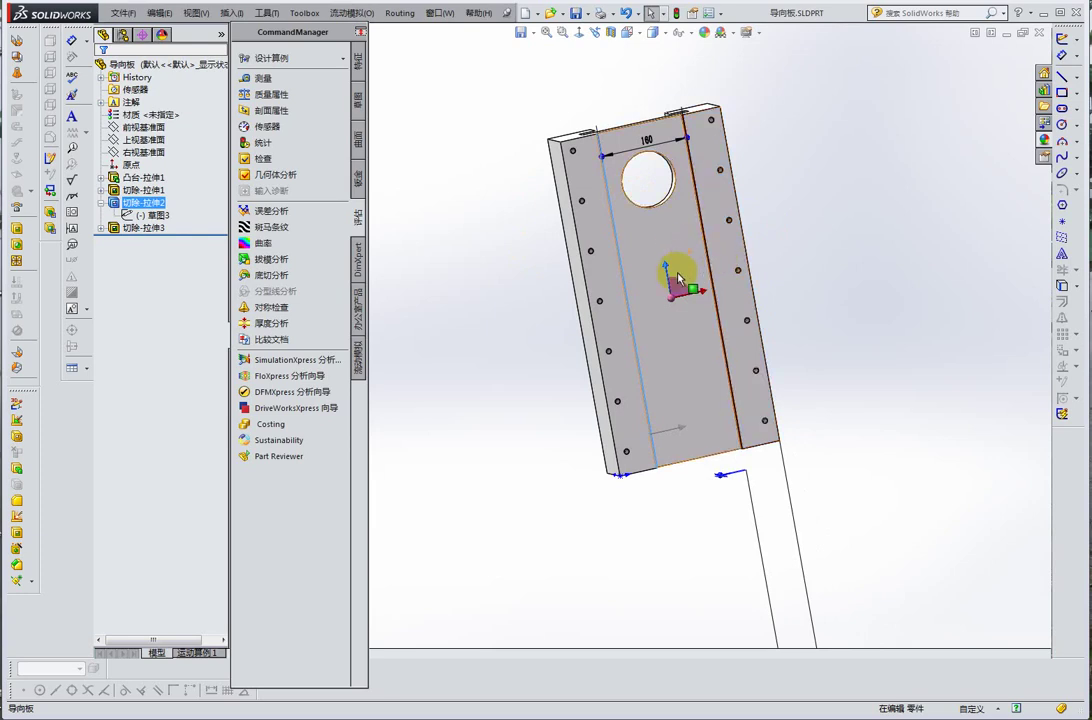
pyautogui.moveTo(695, 289)
pyautogui.mouseDown()
pyautogui.moveTo(665, 244)
pyautogui.moveTo(625, 248)
pyautogui.mouseUp()
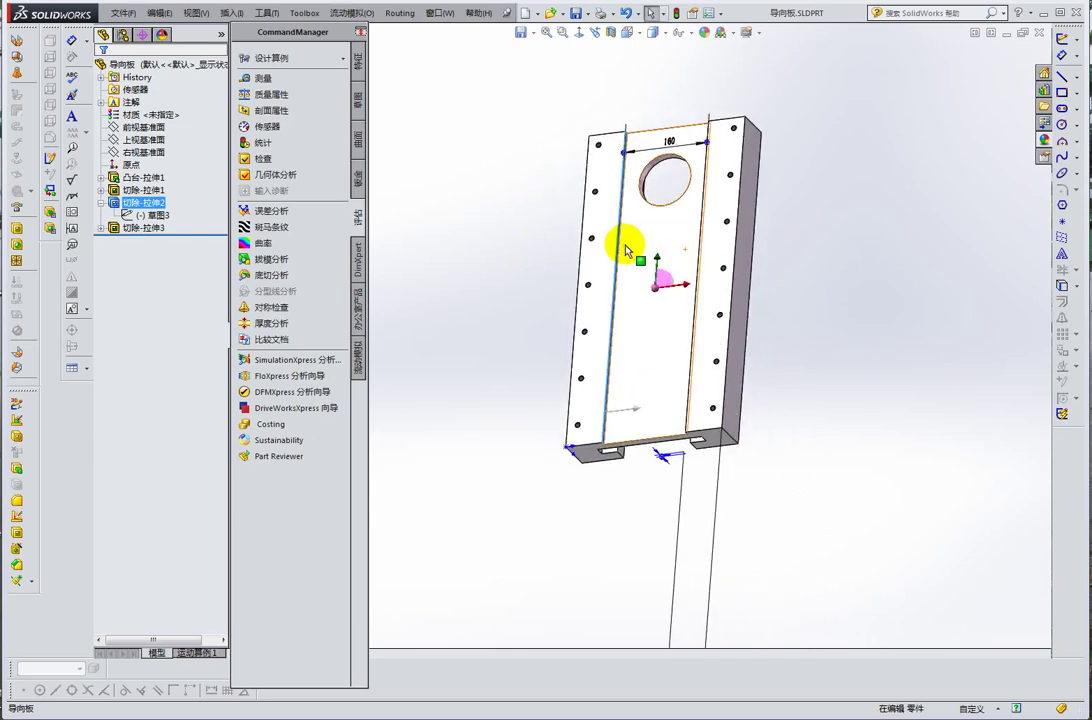
pyautogui.moveTo(625, 248)
pyautogui.mouseDown(button='middle')
pyautogui.moveTo(742, 318)
pyautogui.moveTo(763, 290)
pyautogui.mouseUp(button='middle')
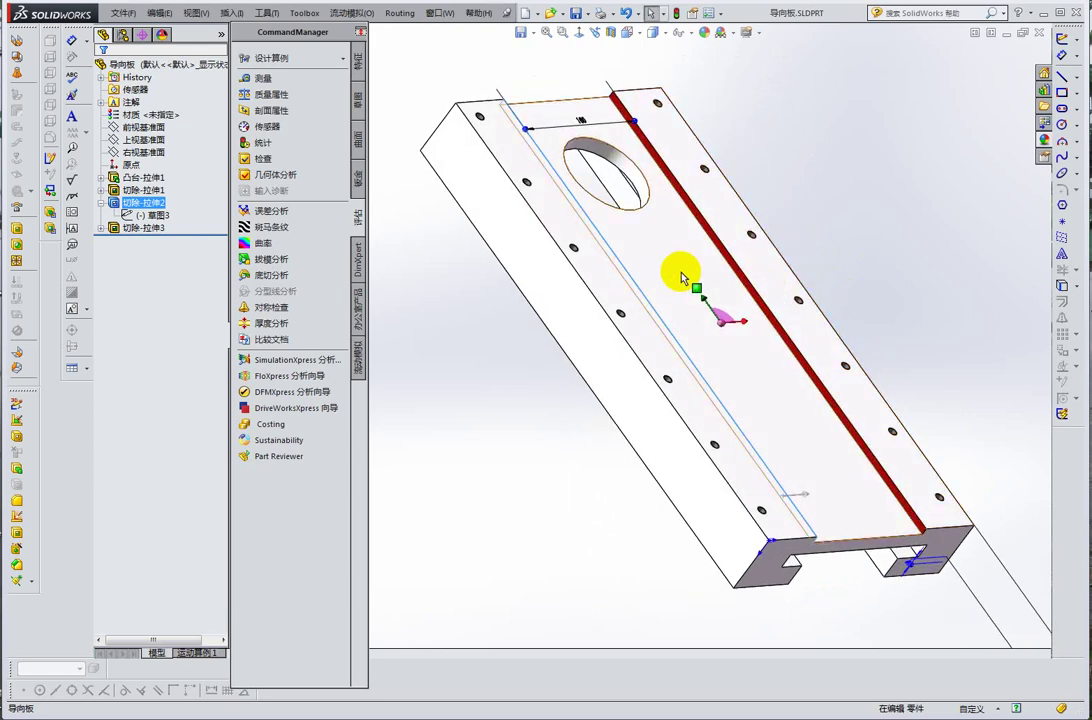
pyautogui.moveTo(765, 343)
pyautogui.mouseDown(button='middle')
pyautogui.moveTo(724, 280)
pyautogui.moveTo(739, 370)
pyautogui.moveTo(712, 331)
pyautogui.moveTo(713, 300)
pyautogui.moveTo(720, 370)
pyautogui.mouseUp(button='middle')
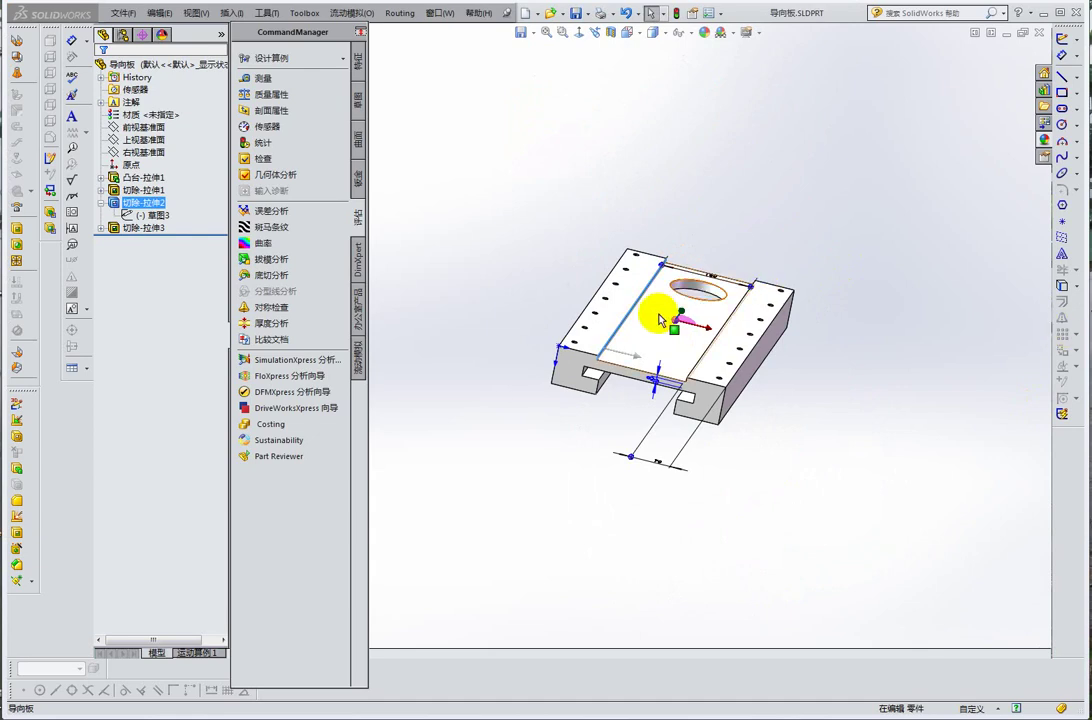
# - Orbit the guide plate to inspect its underside, top pocket, hole and the right block's side face
pyautogui.moveTo(659, 320)
pyautogui.mouseDown(button='middle')
pyautogui.moveTo(700, 366)
pyautogui.moveTo(766, 382)
pyautogui.mouseUp(button='middle')
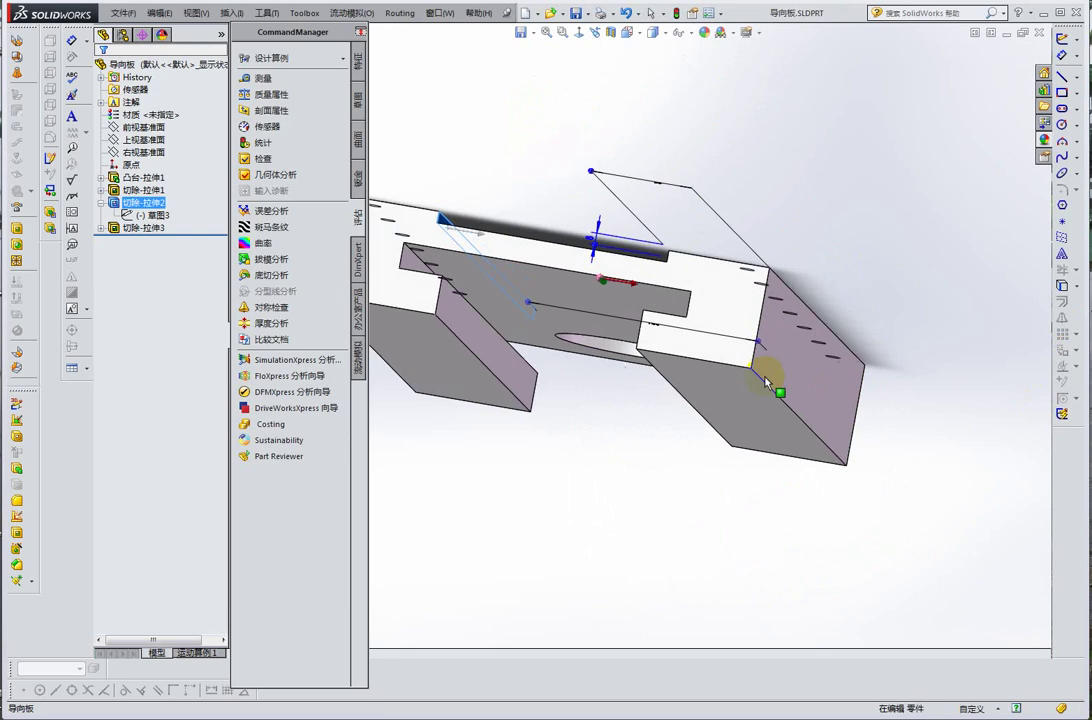
pyautogui.moveTo(722, 389)
pyautogui.mouseDown(button='middle')
pyautogui.moveTo(480, 373)
pyautogui.moveTo(731, 447)
pyautogui.mouseUp(button='middle')
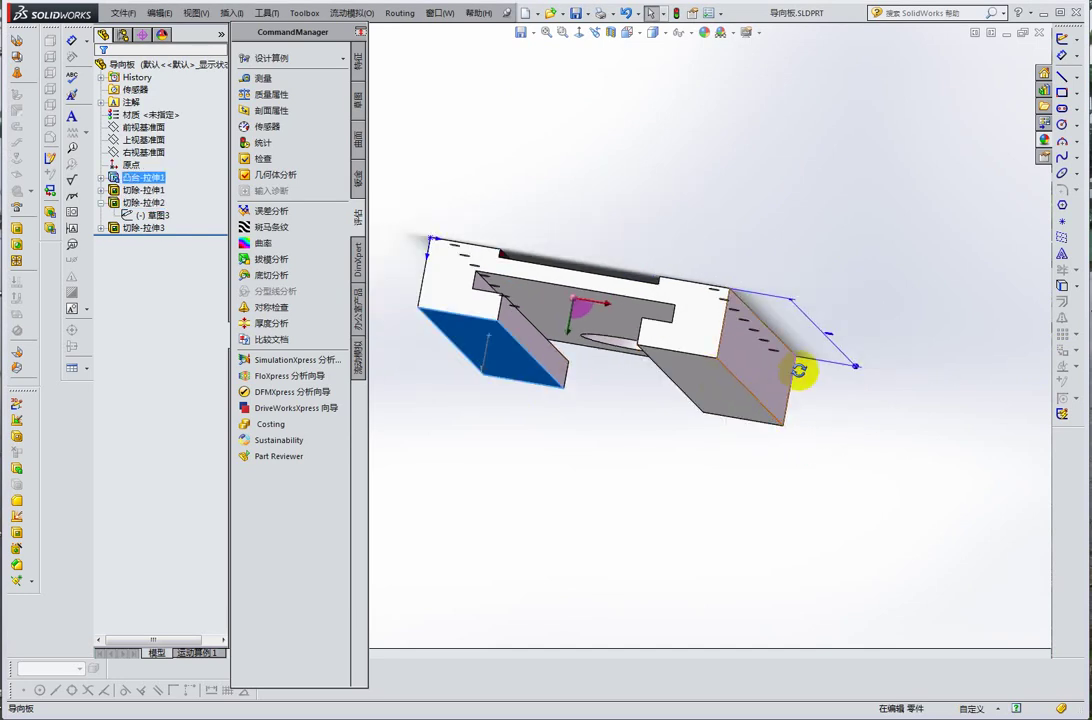
pyautogui.moveTo(802, 370); pyautogui.dragTo(737, 320, button='middle')
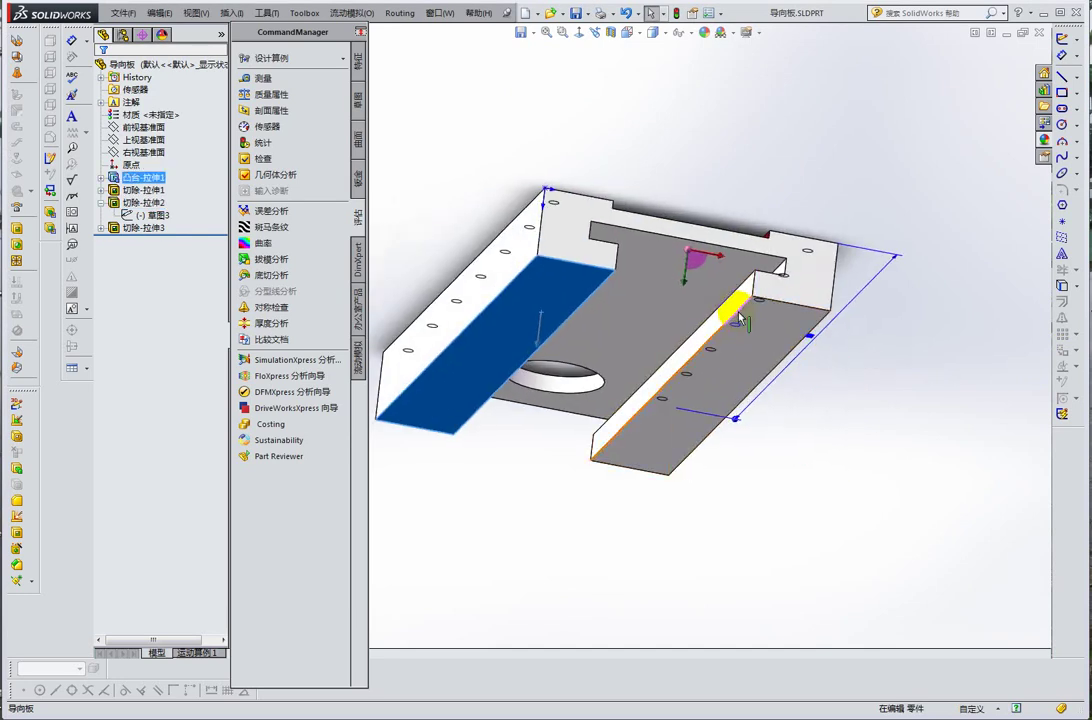
pyautogui.moveTo(858, 344); pyautogui.dragTo(840, 357, button='middle')
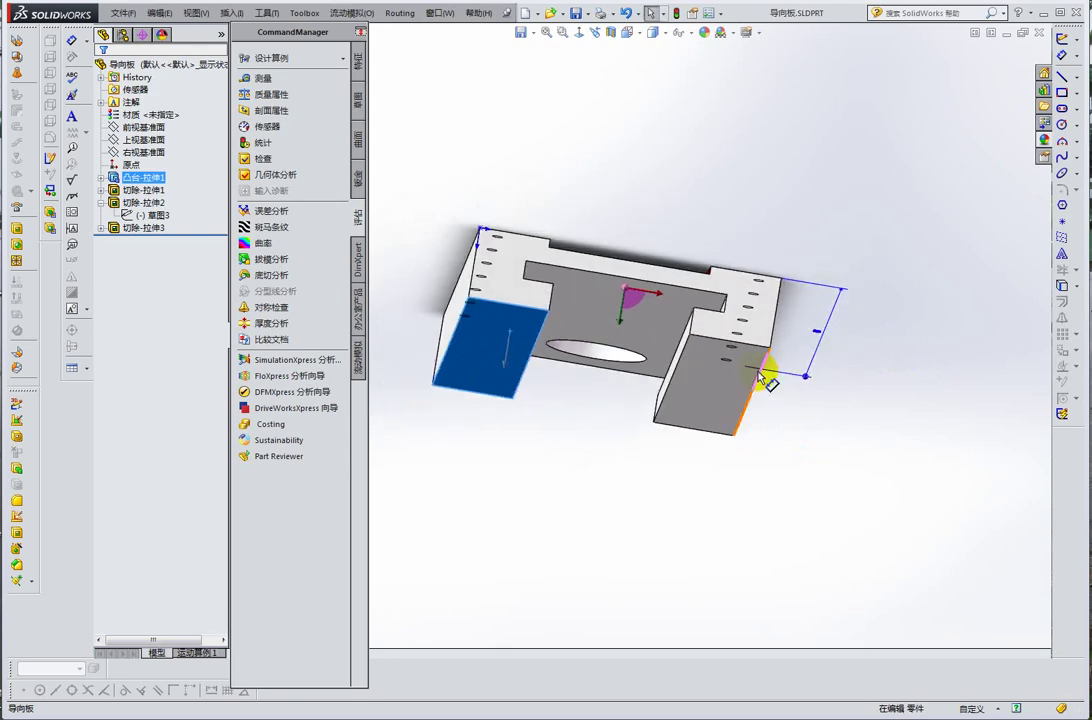
pyautogui.scroll(-3, 755, 370)
pyautogui.moveTo(715, 415); pyautogui.dragTo(538, 427, button='middle')
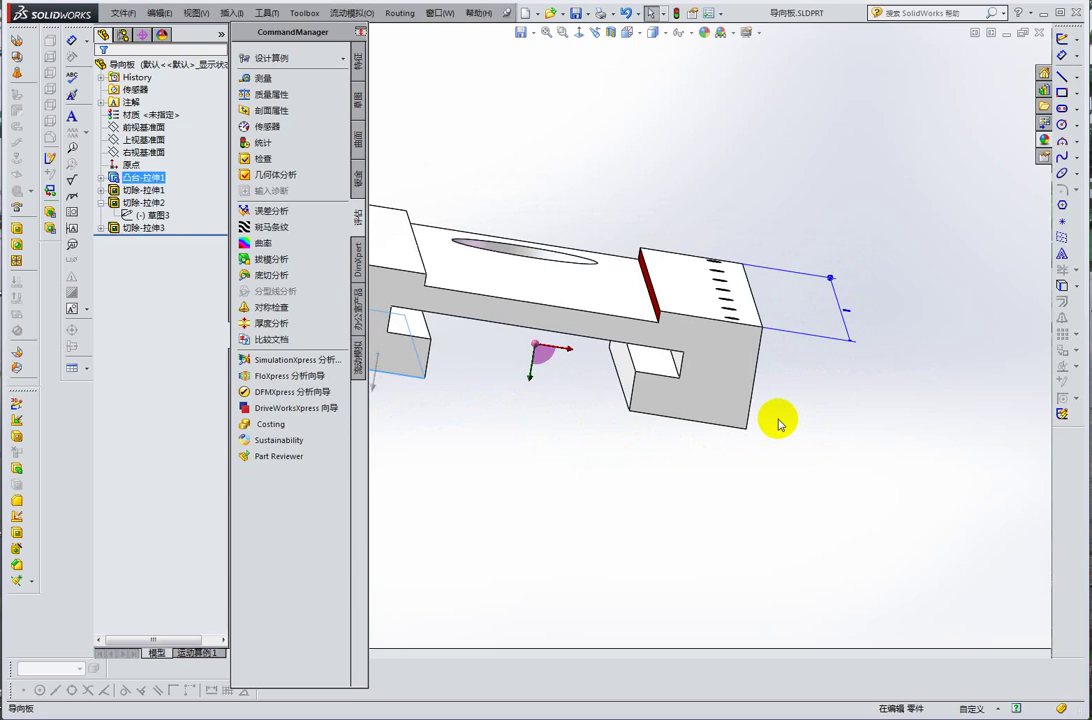
pyautogui.moveTo(739, 414); pyautogui.dragTo(726, 374, button='middle')
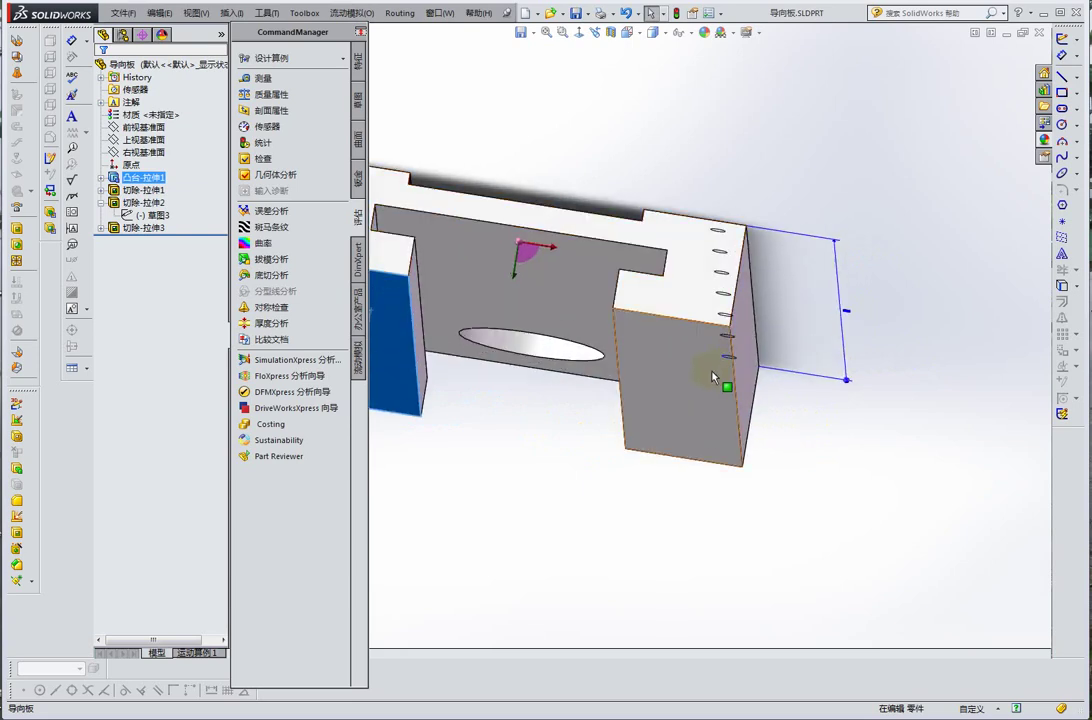
pyautogui.moveTo(712, 364); pyautogui.dragTo(714, 355, button='middle')
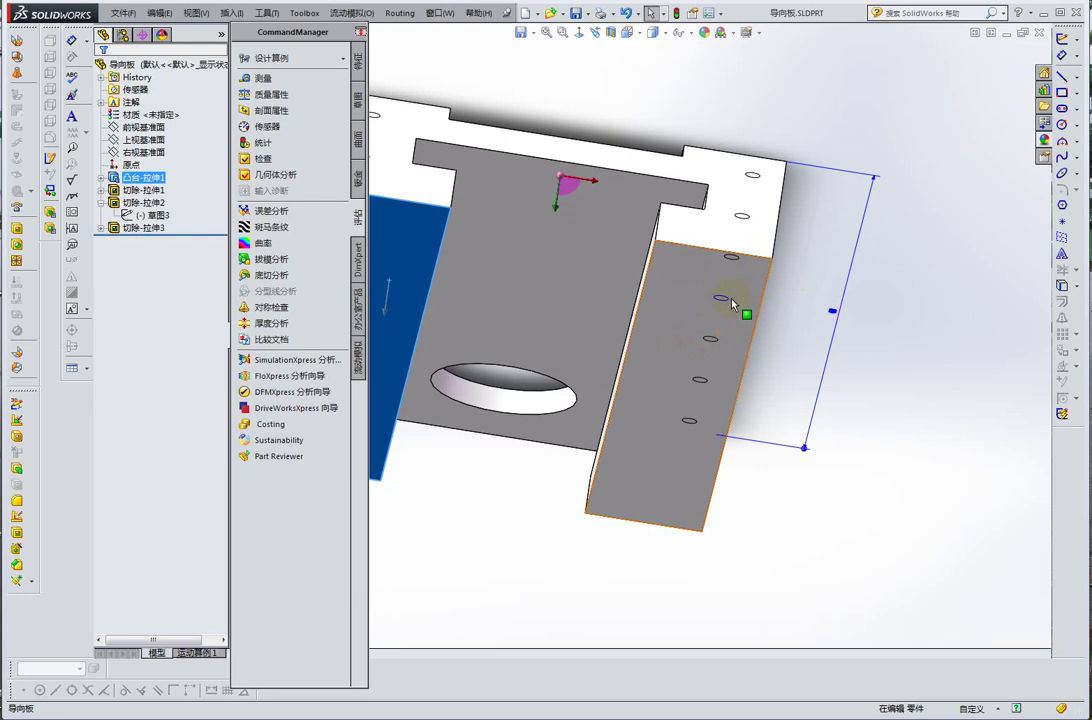
pyautogui.moveTo(730, 305)
pyautogui.mouseDown(button='middle')
pyautogui.moveTo(690, 333)
pyautogui.moveTo(768, 329)
pyautogui.mouseUp(button='middle')
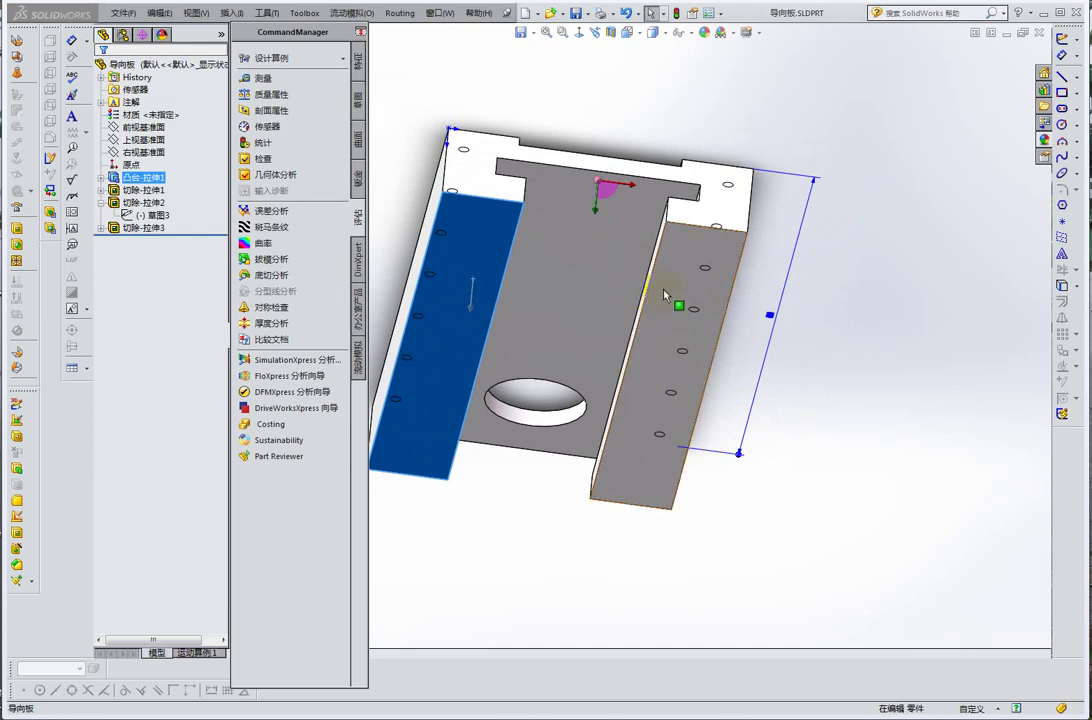
pyautogui.moveTo(680, 290); pyautogui.dragTo(680, 420, button='middle')
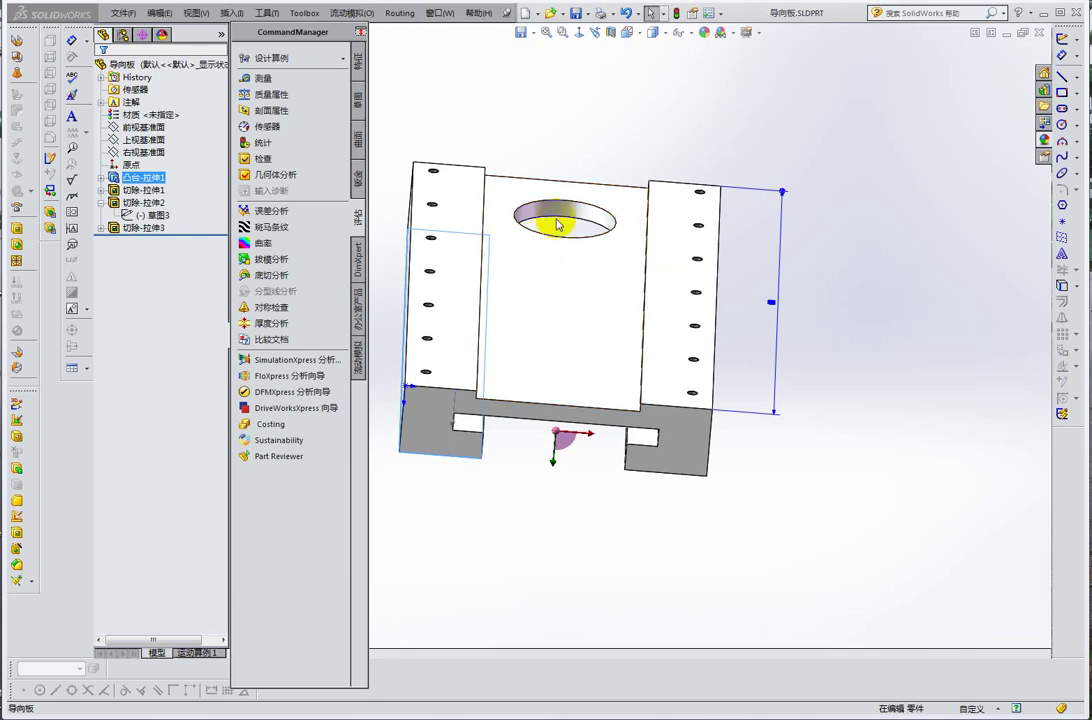
# - Select the central round hole to show its ⌀100 diameter and 100 offset from the plate end
pyautogui.moveTo(561, 220)
pyautogui.mouseDown(button='middle')
pyautogui.moveTo(576, 248)
pyautogui.moveTo(570, 222)
pyautogui.moveTo(592, 210)
pyautogui.mouseUp(button='middle')
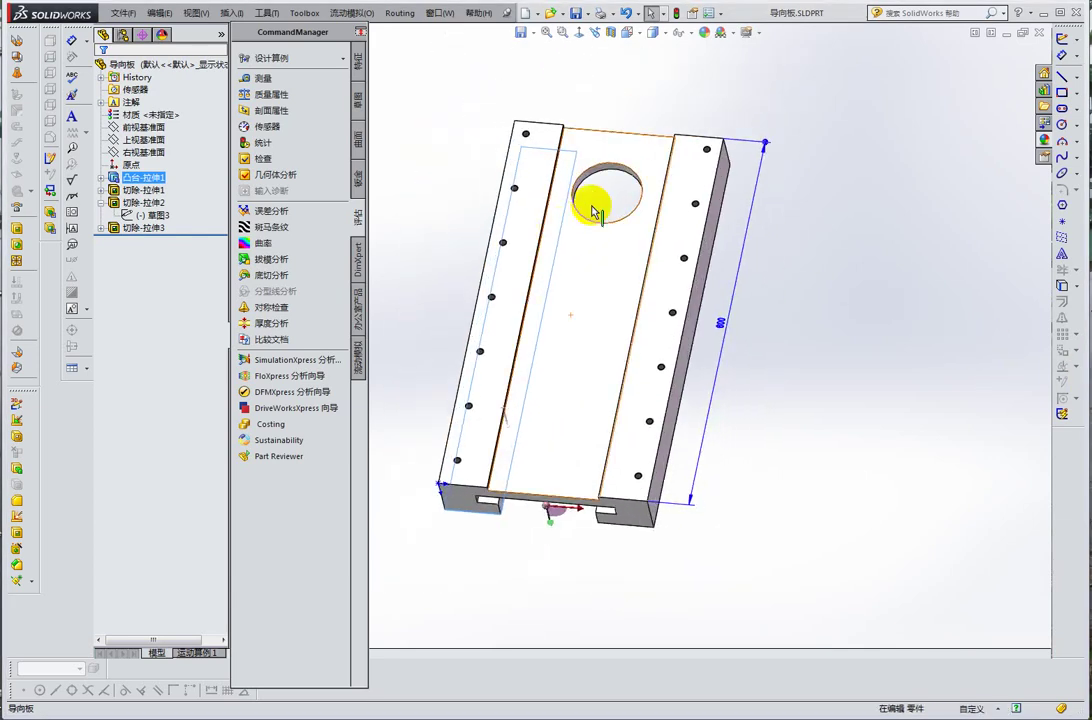
pyautogui.scroll(-3, 605, 198)
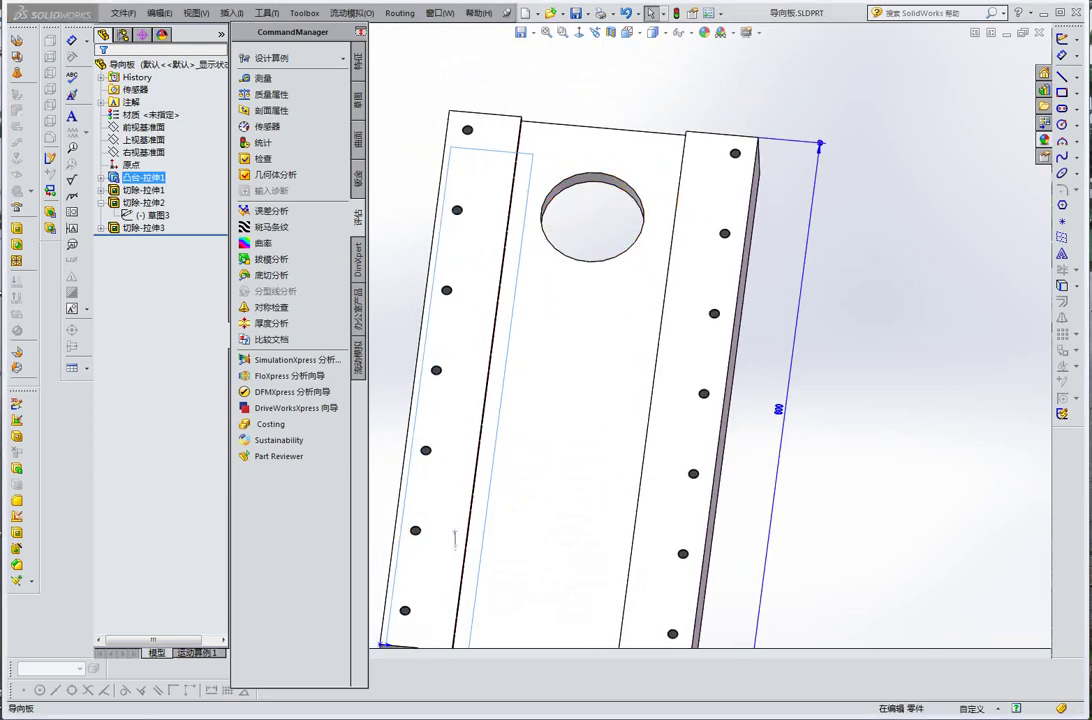
pyautogui.moveTo(579, 199); pyautogui.dragTo(613, 163, button='middle')
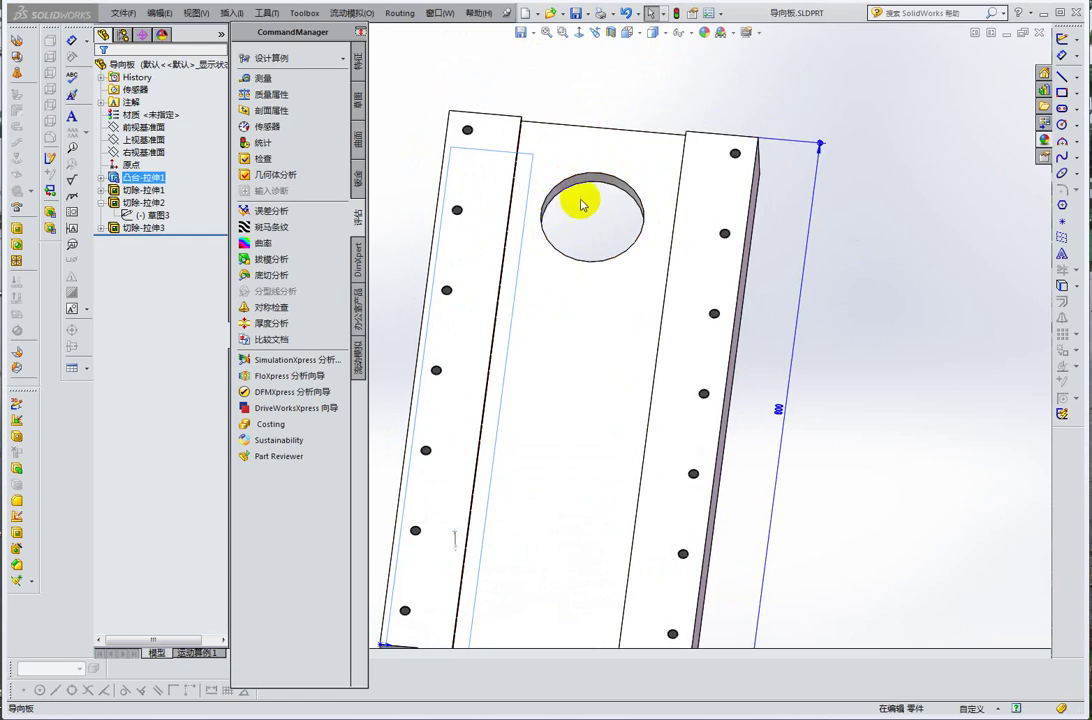
pyautogui.scroll(-3, 613, 163)
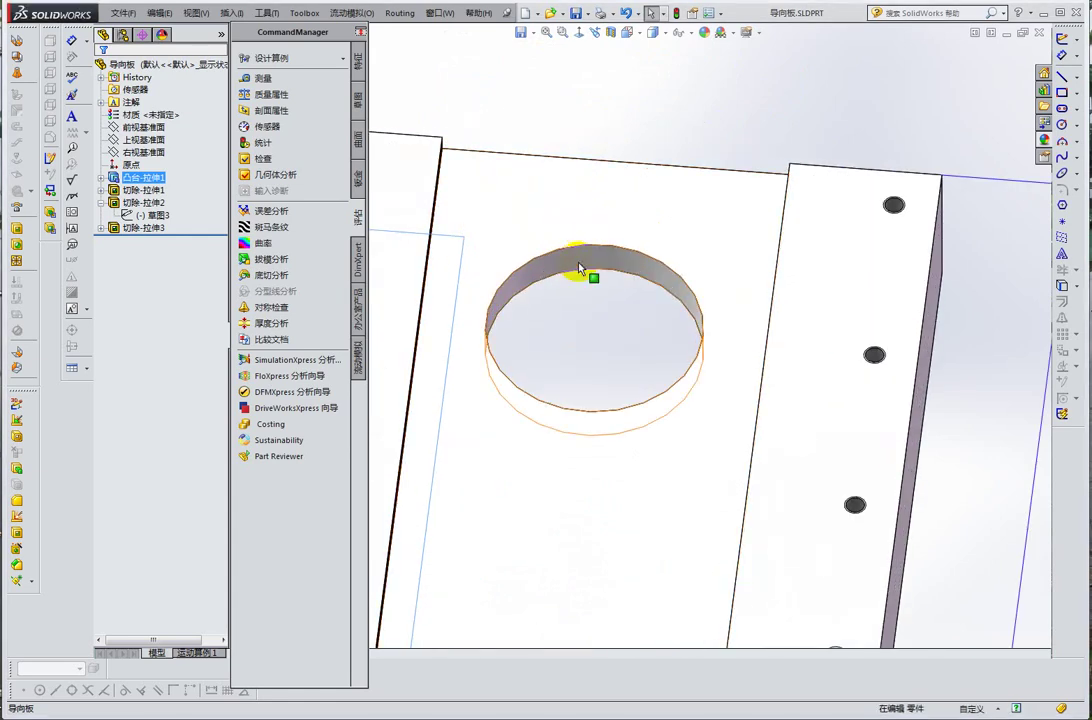
pyautogui.click(632, 245)
pyautogui.scroll(3, 665, 268)
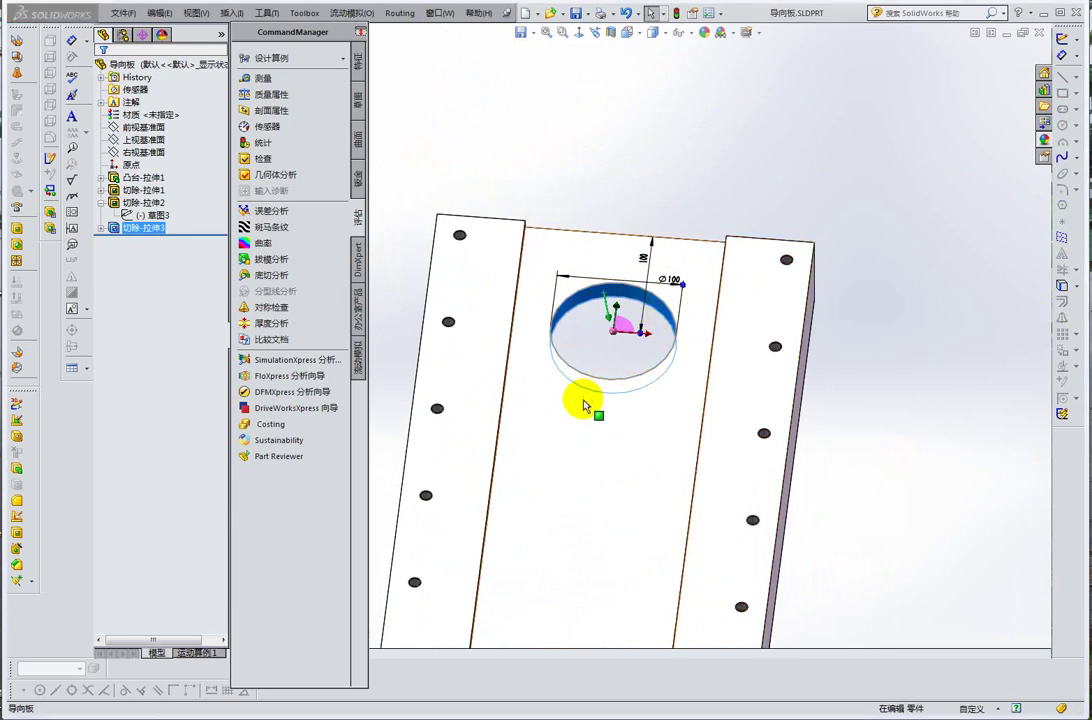
# - Orbit the plate past its side faces to a near end-on view of its slotted profile
pyautogui.moveTo(561, 390)
pyautogui.mouseDown(button='middle')
pyautogui.moveTo(541, 362)
pyautogui.moveTo(653, 378)
pyautogui.moveTo(512, 329)
pyautogui.moveTo(475, 329)
pyautogui.moveTo(566, 363)
pyautogui.moveTo(517, 358)
pyautogui.moveTo(748, 385)
pyautogui.mouseUp(button='middle')
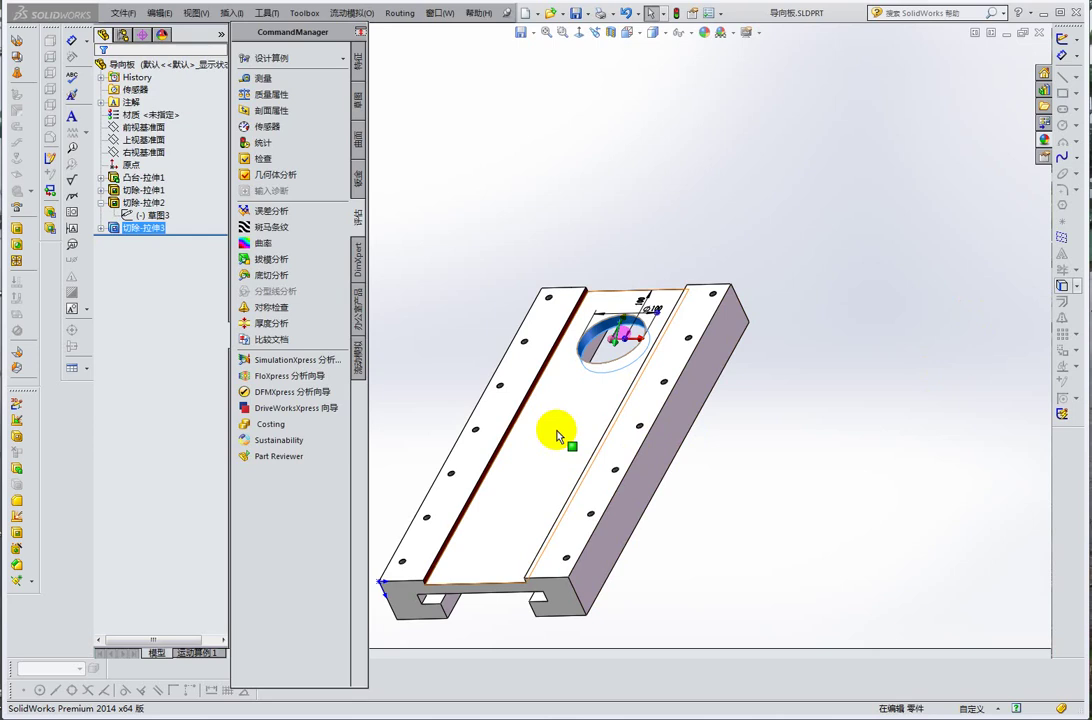
pyautogui.moveTo(617, 358)
pyautogui.mouseDown(button='middle')
pyautogui.moveTo(607, 447)
pyautogui.moveTo(531, 453)
pyautogui.moveTo(688, 435)
pyautogui.mouseUp(button='middle')
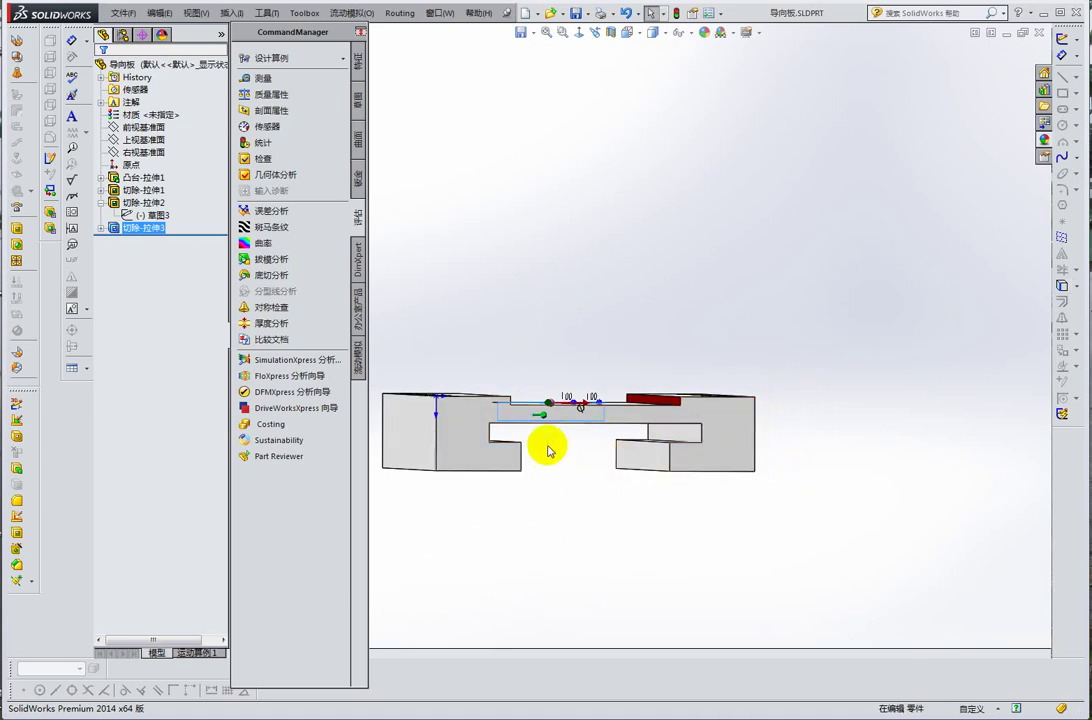
# - Tilt the guide plate back to an elevated view of its top face and central hole
pyautogui.moveTo(519, 451)
pyautogui.mouseDown(button='middle')
pyautogui.moveTo(505, 448)
pyautogui.moveTo(1033, 368)
pyautogui.mouseUp(button='middle')
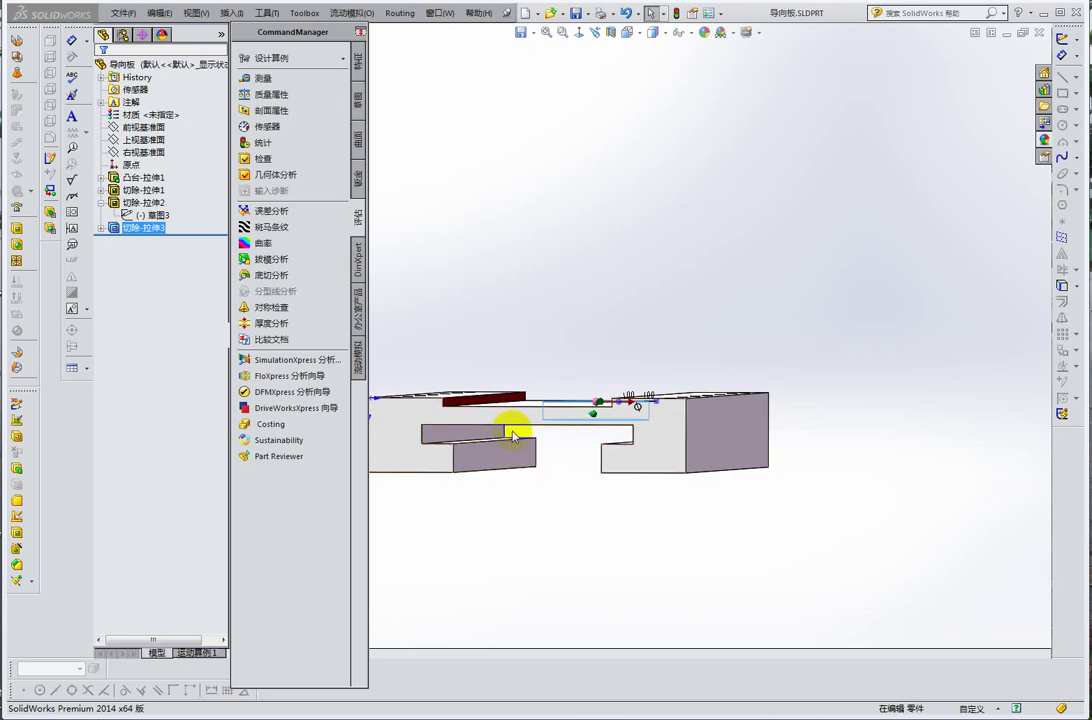
pyautogui.moveTo(487, 446); pyautogui.dragTo(480, 452, button='middle')
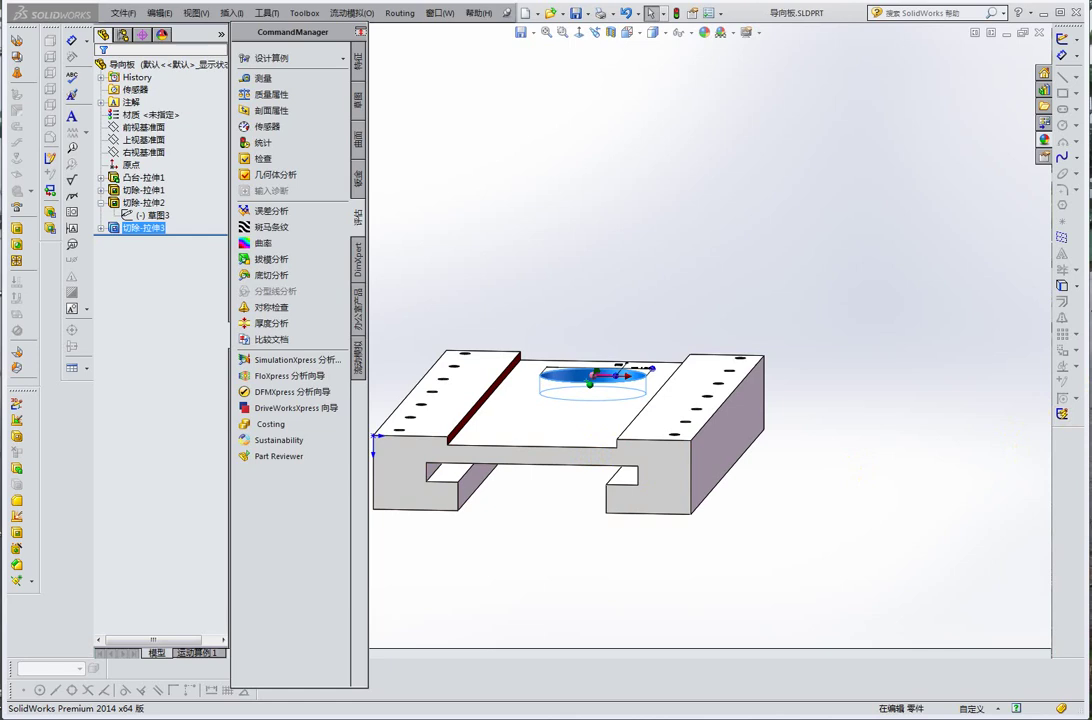
# - Zoom in and orbit to examine the undercut slots from below the plate
pyautogui.moveTo(556, 336)
pyautogui.mouseDown(button='middle')
pyautogui.moveTo(548, 415)
pyautogui.moveTo(490, 446)
pyautogui.mouseUp(button='middle')
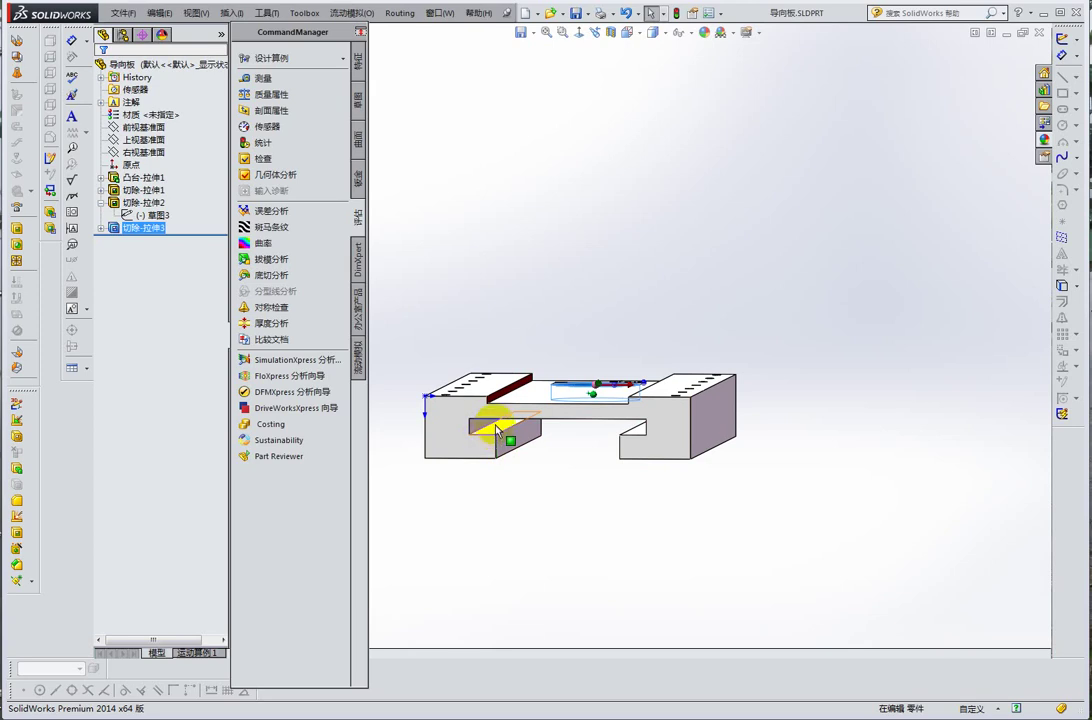
pyautogui.scroll(-2, 470, 418)
pyautogui.moveTo(609, 419)
pyautogui.mouseDown(button='middle')
pyautogui.moveTo(619, 400)
pyautogui.moveTo(611, 405)
pyautogui.mouseUp(button='middle')
pyautogui.scroll(-2, 619, 400)
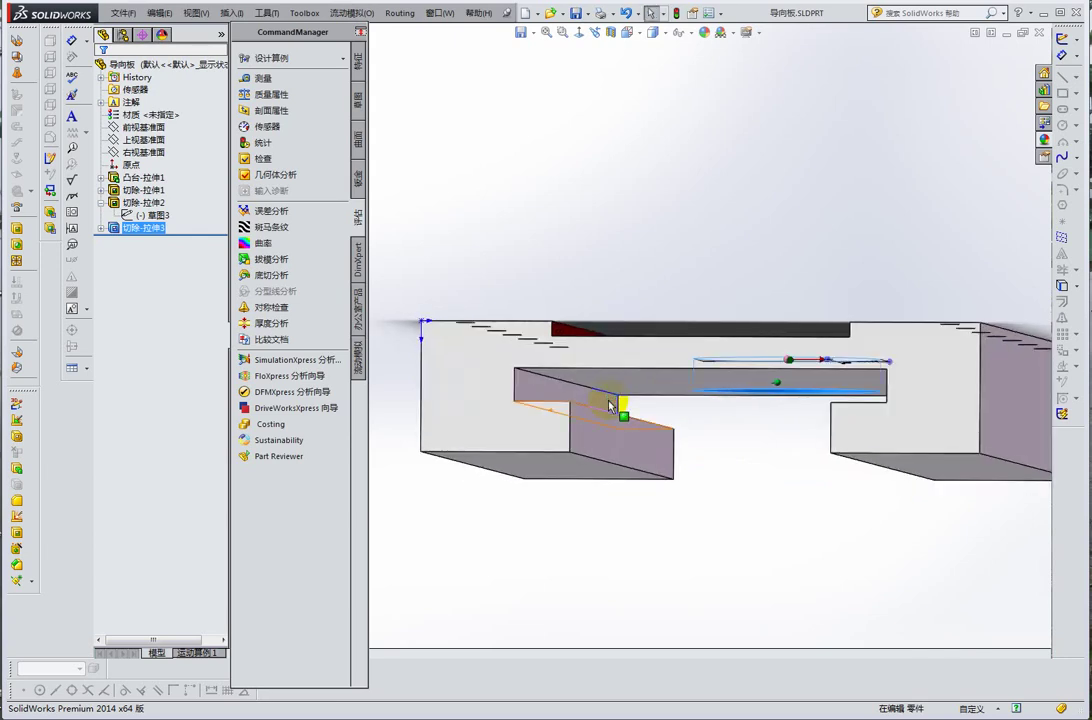
pyautogui.moveTo(653, 439)
pyautogui.mouseDown(button='middle')
pyautogui.moveTo(721, 419)
pyautogui.moveTo(765, 323)
pyautogui.moveTo(785, 312)
pyautogui.moveTo(780, 275)
pyautogui.moveTo(750, 290)
pyautogui.mouseUp(button='middle')
# - Zoom back out and turn the plate nearly straight-on, showing both ribs and the hole
pyautogui.scroll(2, 721, 419)
pyautogui.scroll(2, 785, 315)
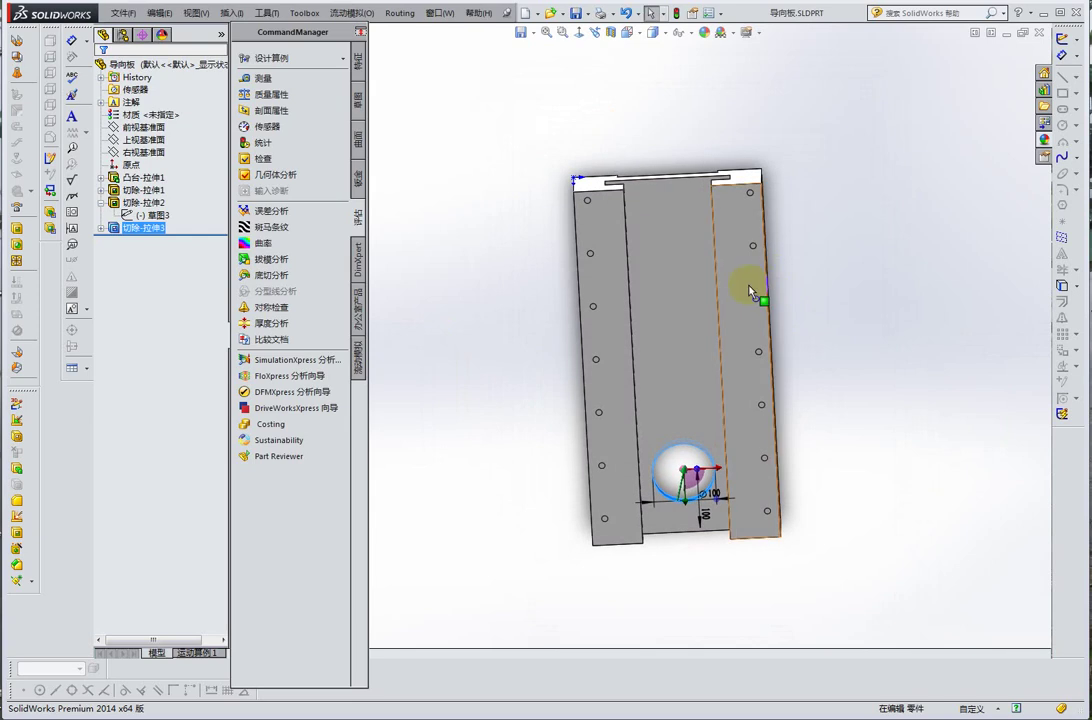
pyautogui.scroll(1, 750, 290)
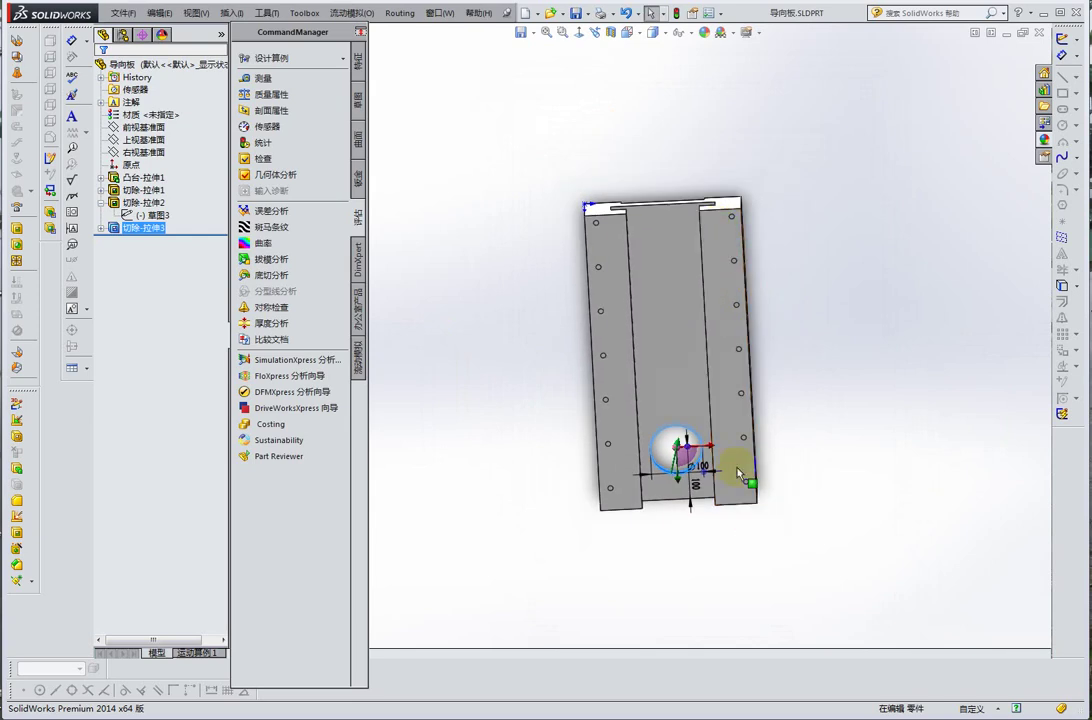
pyautogui.moveTo(739, 473)
pyautogui.mouseDown(button='middle')
pyautogui.moveTo(731, 324)
pyautogui.moveTo(743, 329)
pyautogui.mouseUp(button='middle')
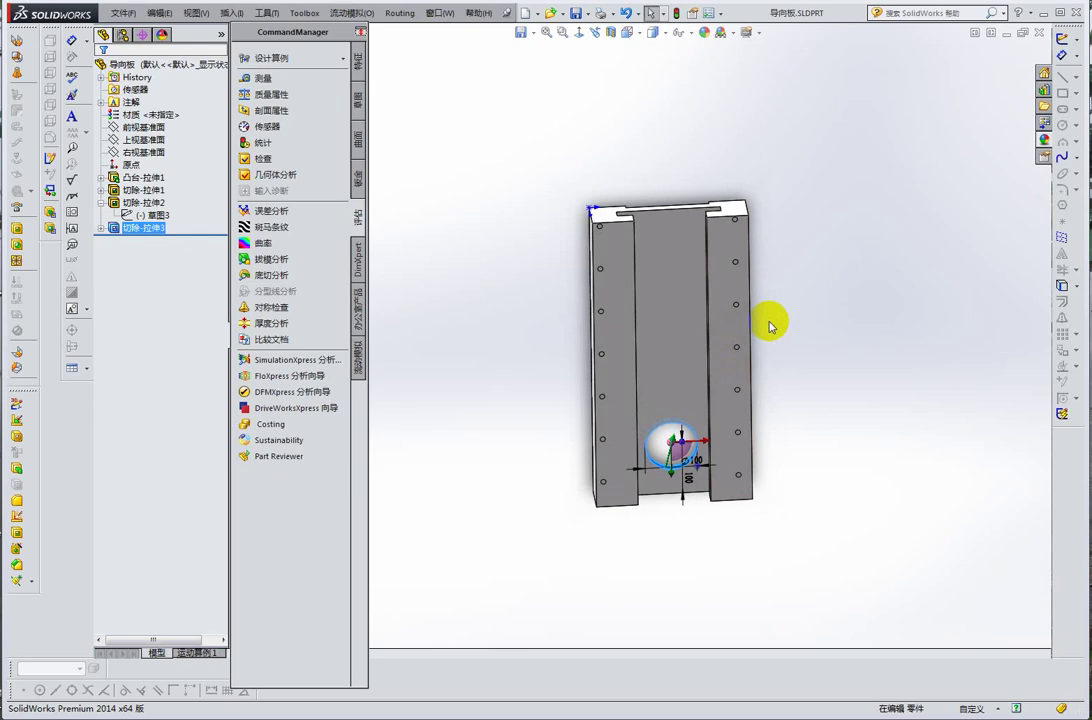
pyautogui.moveTo(741, 302)
pyautogui.mouseDown(button='middle')
pyautogui.moveTo(750, 320)
pyautogui.moveTo(712, 288)
pyautogui.mouseUp(button='middle')
# - Show the base boss 凸台-拉伸1's 800 length dimension beside the right rib
pyautogui.click(712, 288)
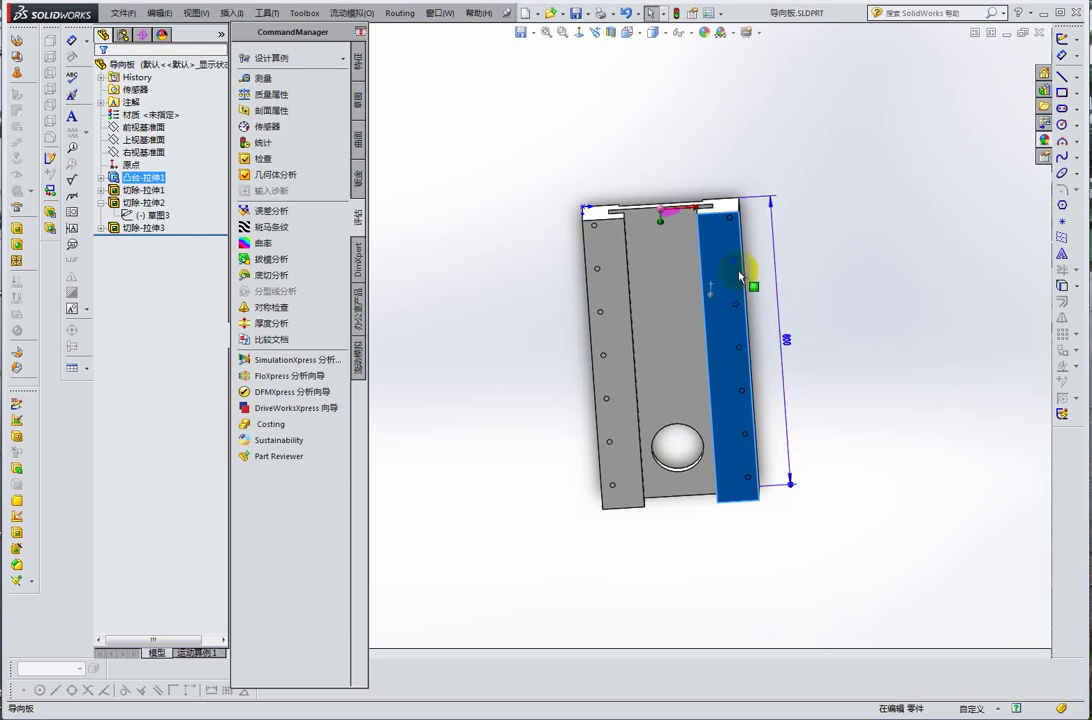
pyautogui.moveTo(738, 273); pyautogui.dragTo(733, 292, button='middle')
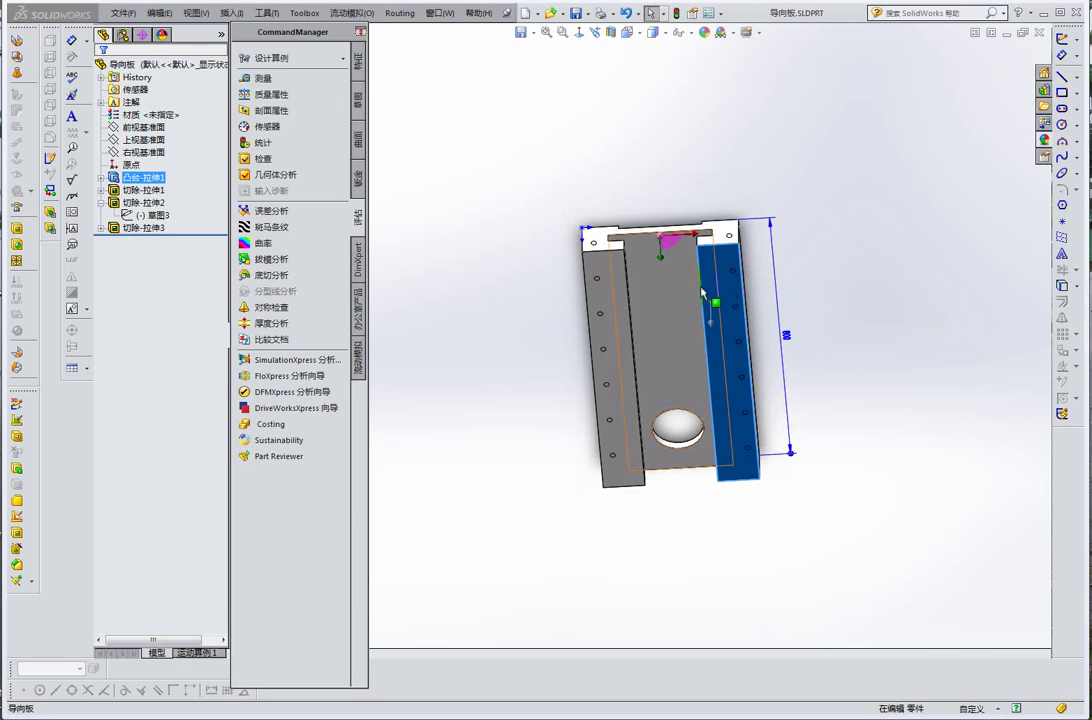
pyautogui.moveTo(702, 291)
pyautogui.mouseDown(button='middle')
pyautogui.moveTo(724, 272)
pyautogui.moveTo(716, 248)
pyautogui.mouseUp(button='middle')
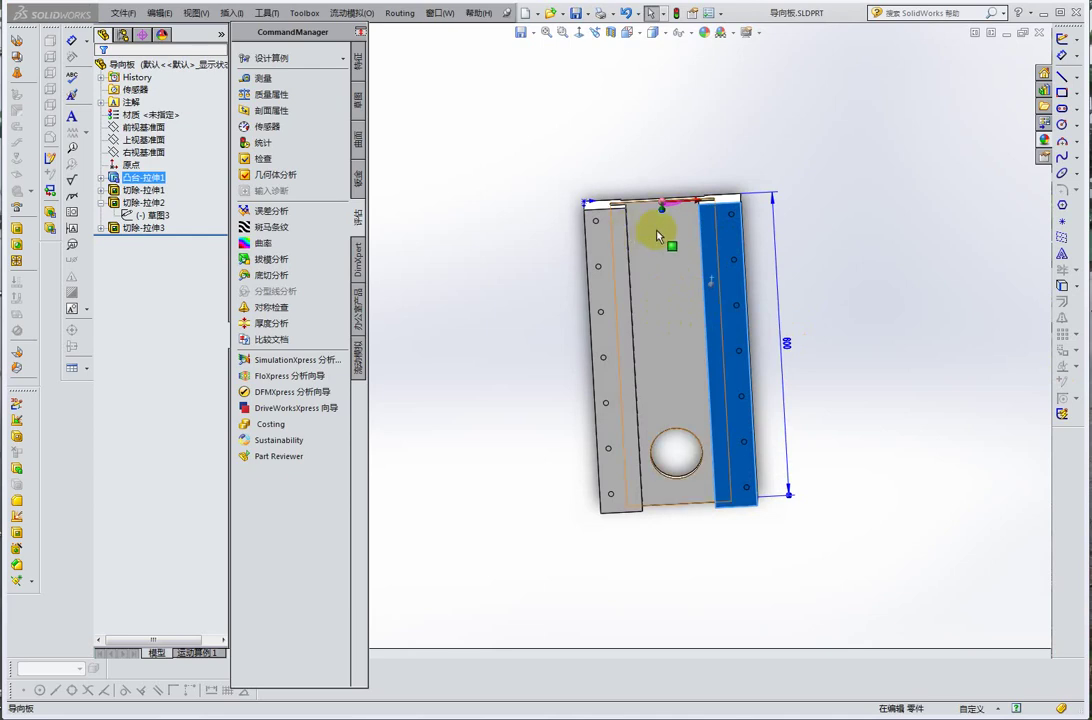
# - Snap to a standard orientation with Ctrl+8, then orbit to view the top face and side thickness
pyautogui.moveTo(695, 239); pyautogui.dragTo(722, 258, button='middle')
pyautogui.hotkey('ctrl', '8')
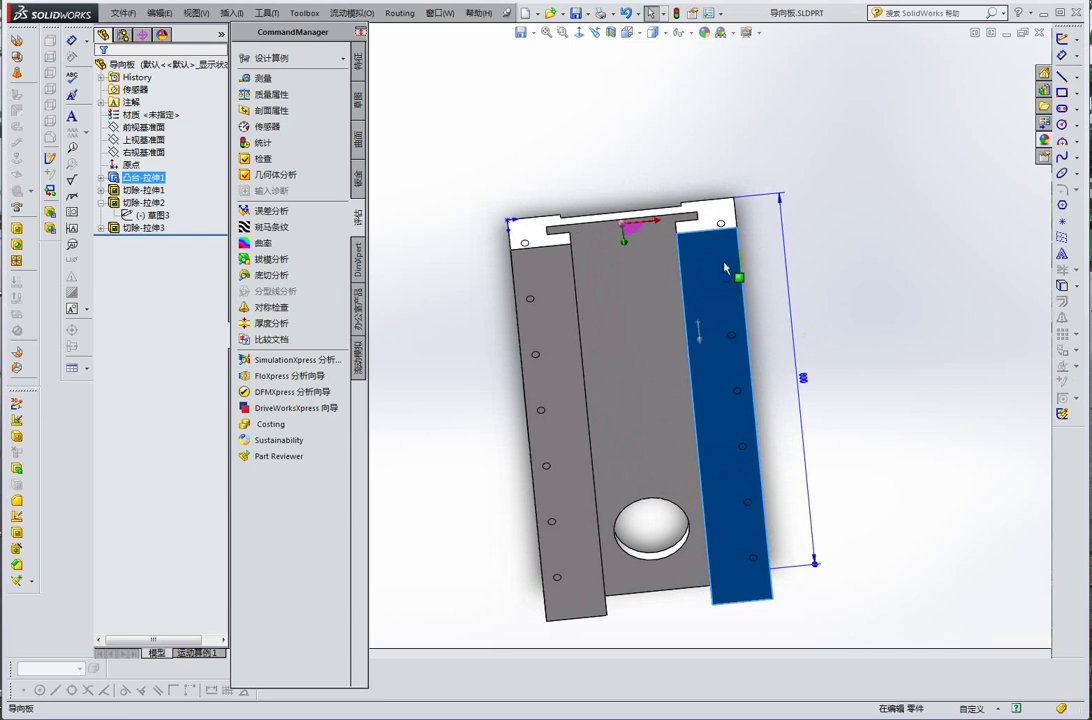
pyautogui.moveTo(726, 266)
pyautogui.mouseDown(button='middle')
pyautogui.moveTo(744, 240)
pyautogui.moveTo(737, 251)
pyautogui.mouseUp(button='middle')
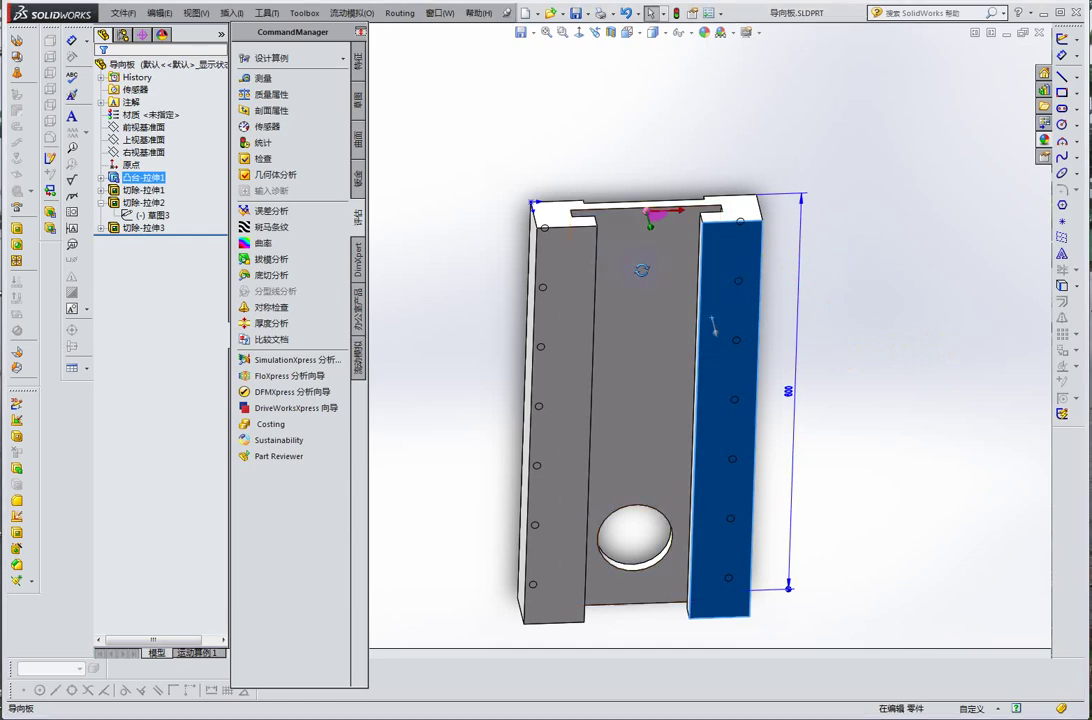
pyautogui.moveTo(633, 270)
pyautogui.mouseDown(button='middle')
pyautogui.moveTo(590, 371)
pyautogui.moveTo(558, 390)
pyautogui.moveTo(578, 329)
pyautogui.mouseUp(button='middle')
pyautogui.scroll(-5, 565, 360)
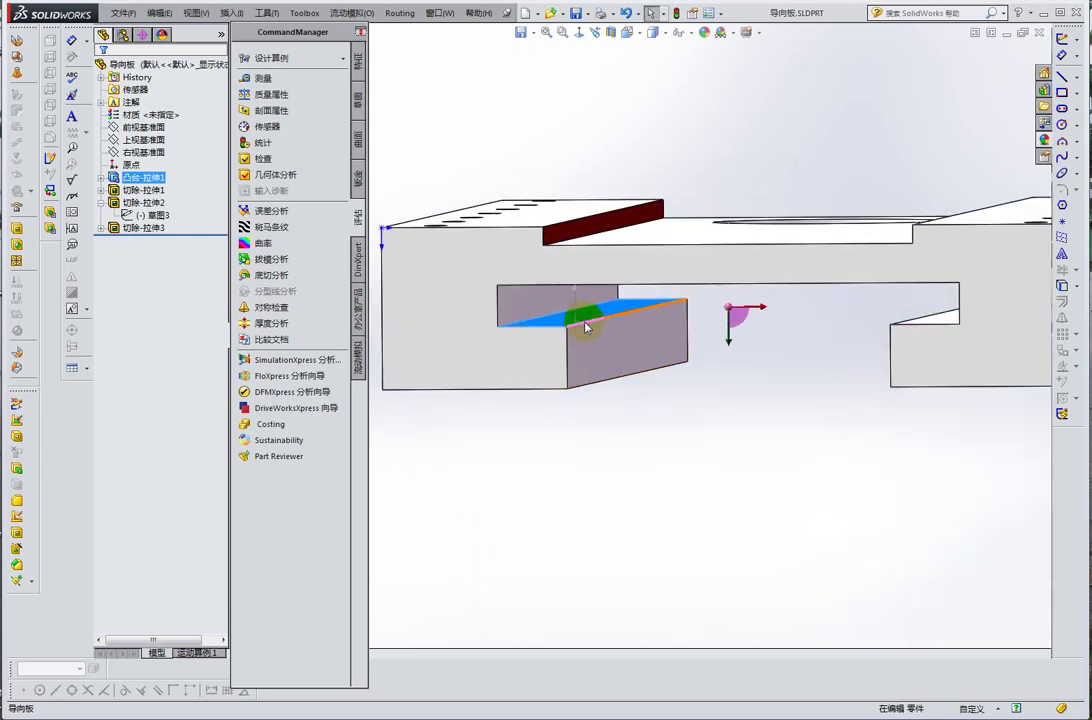
pyautogui.moveTo(707, 334)
pyautogui.mouseDown(button='middle')
pyautogui.moveTo(873, 324)
pyautogui.moveTo(873, 366)
pyautogui.mouseUp(button='middle')
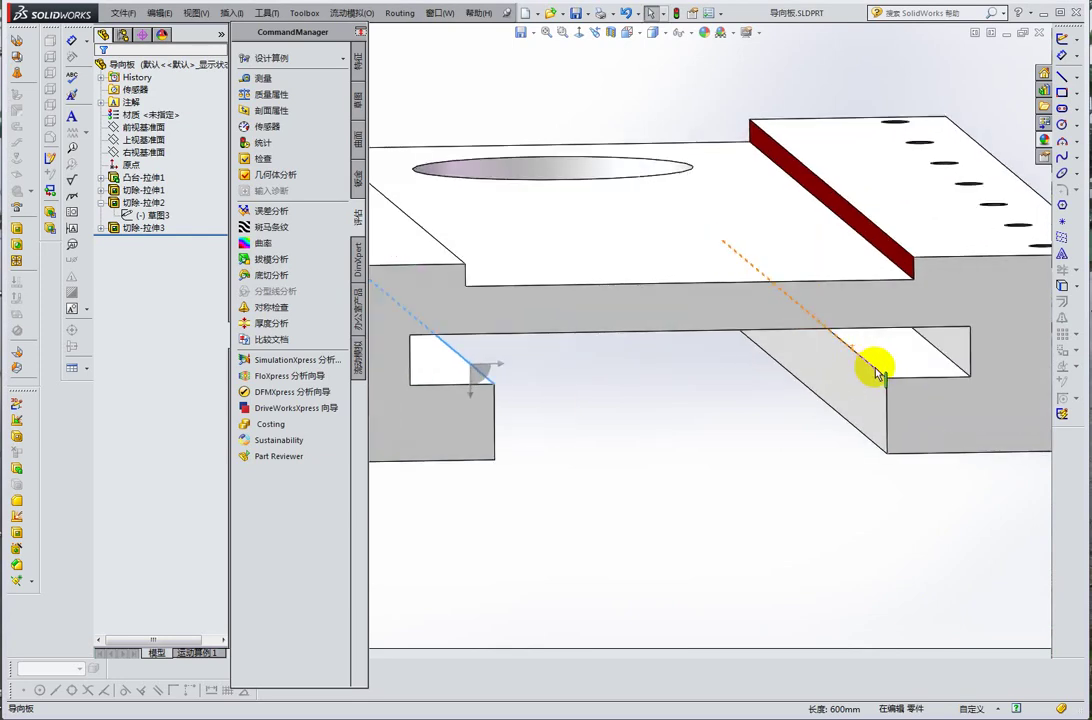
pyautogui.click(877, 371)
pyautogui.scroll(3, 822, 370)
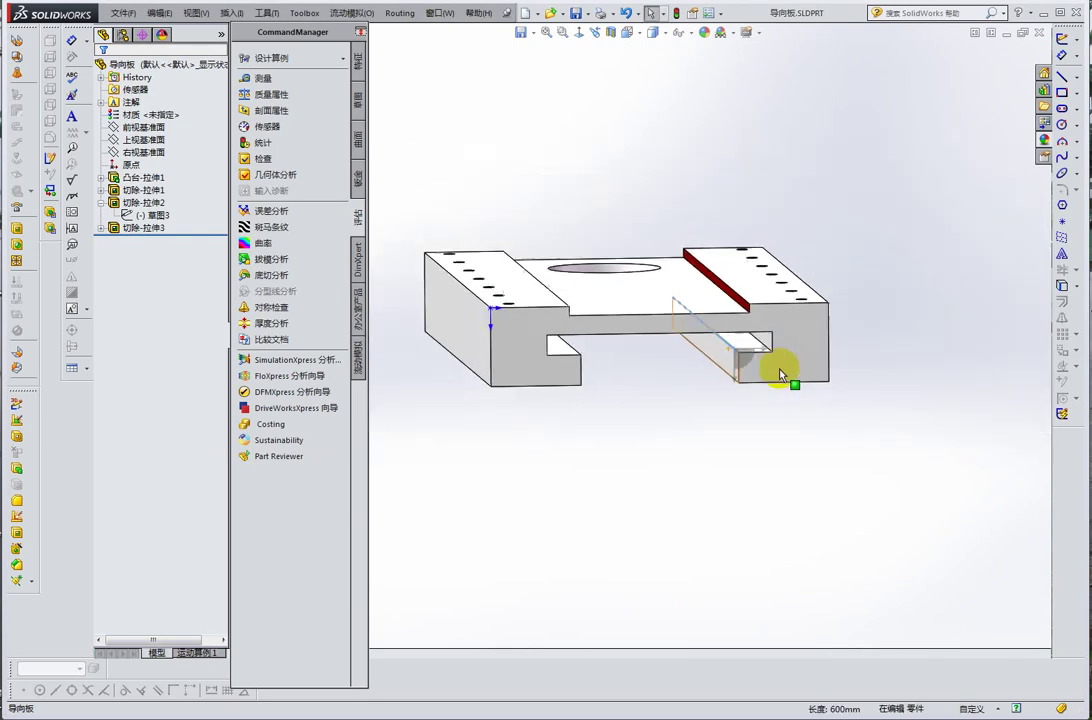
pyautogui.moveTo(780, 370)
pyautogui.mouseDown(button='middle')
pyautogui.moveTo(760, 334)
pyautogui.moveTo(697, 348)
pyautogui.moveTo(590, 339)
pyautogui.moveTo(585, 404)
pyautogui.moveTo(568, 346)
pyautogui.moveTo(569, 254)
pyautogui.moveTo(580, 307)
pyautogui.moveTo(641, 263)
pyautogui.mouseUp(button='middle')
pyautogui.scroll(-3, 641, 263)
pyautogui.scroll(4, 629, 373)
pyautogui.moveTo(643, 250)
pyautogui.mouseDown(button='middle')
pyautogui.moveTo(597, 297)
pyautogui.moveTo(622, 248)
pyautogui.moveTo(624, 324)
pyautogui.moveTo(600, 305)
pyautogui.moveTo(605, 330)
pyautogui.moveTo(532, 334)
pyautogui.mouseUp(button='middle')
pyautogui.scroll(-3, 600, 330)
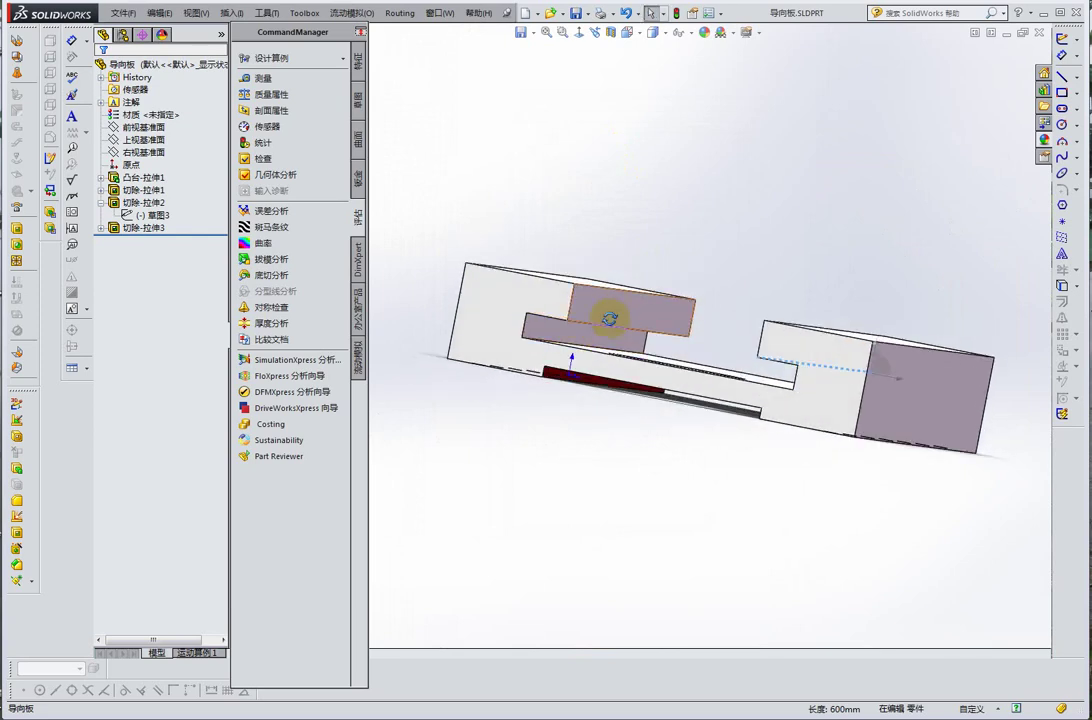
pyautogui.moveTo(610, 317)
pyautogui.mouseDown(button='middle')
pyautogui.moveTo(556, 455)
pyautogui.moveTo(519, 403)
pyautogui.mouseUp(button='middle')
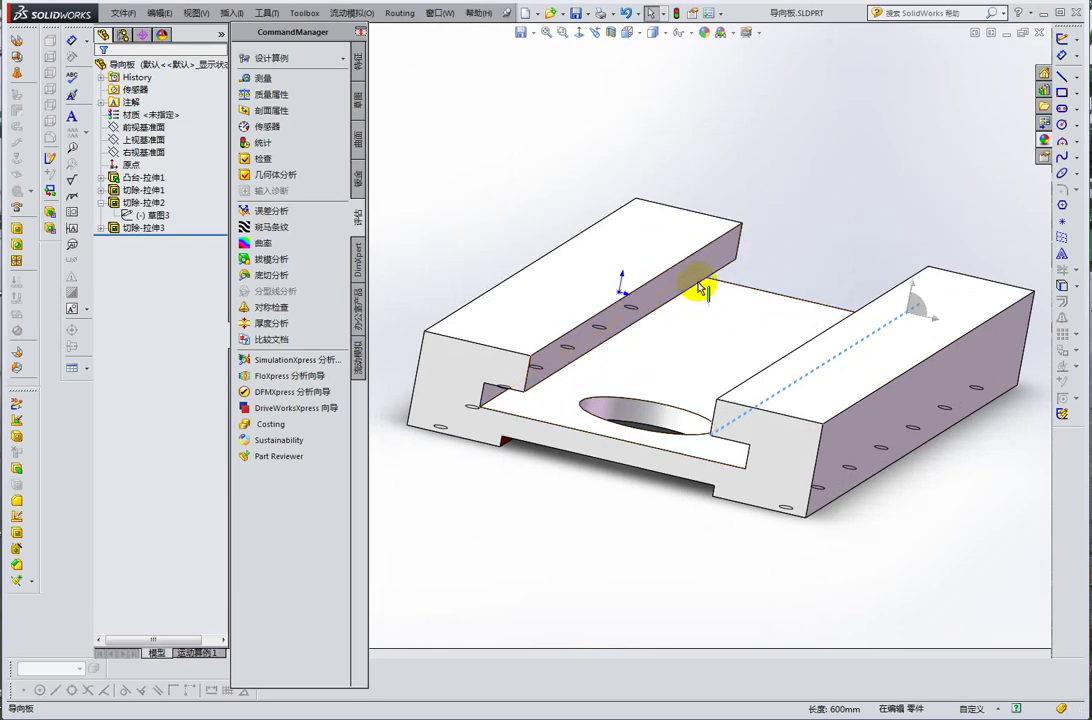
pyautogui.moveTo(773, 245); pyautogui.dragTo(773, 255, button='middle')
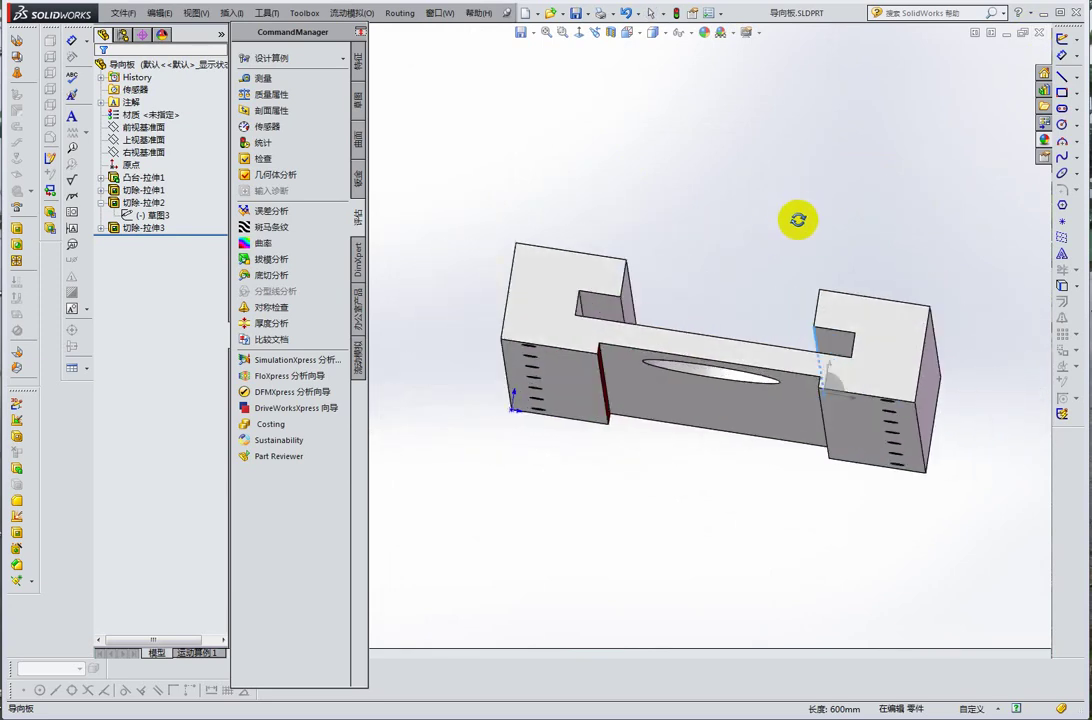
pyautogui.scroll(-1, 630, 340)
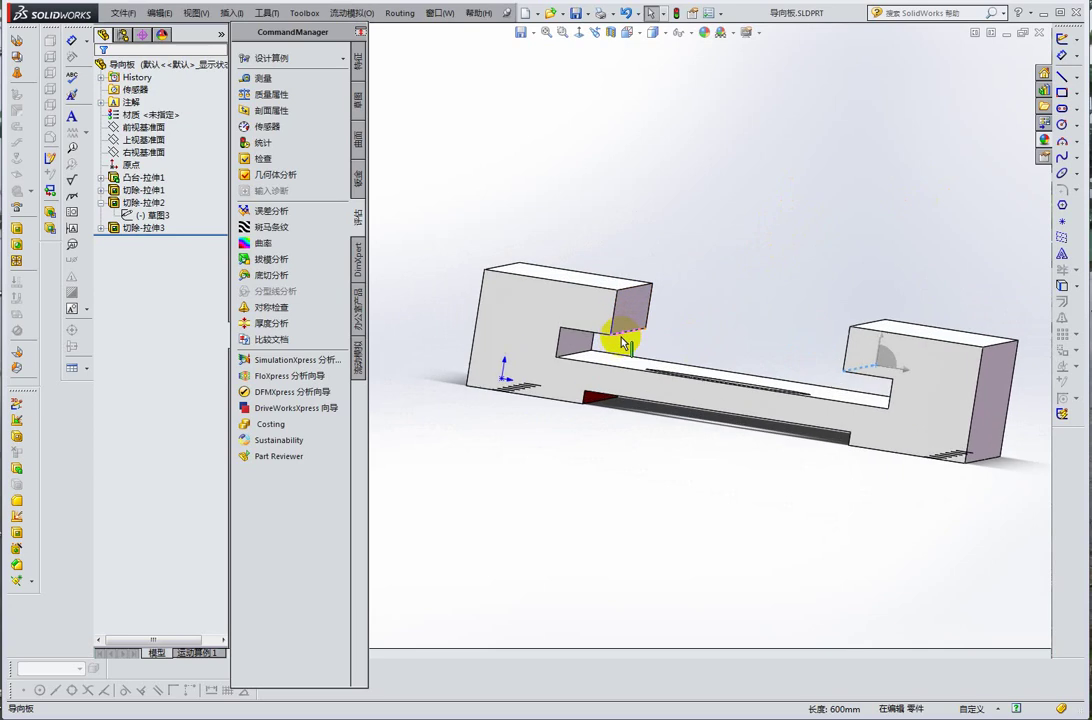
pyautogui.scroll(-2, 631, 345)
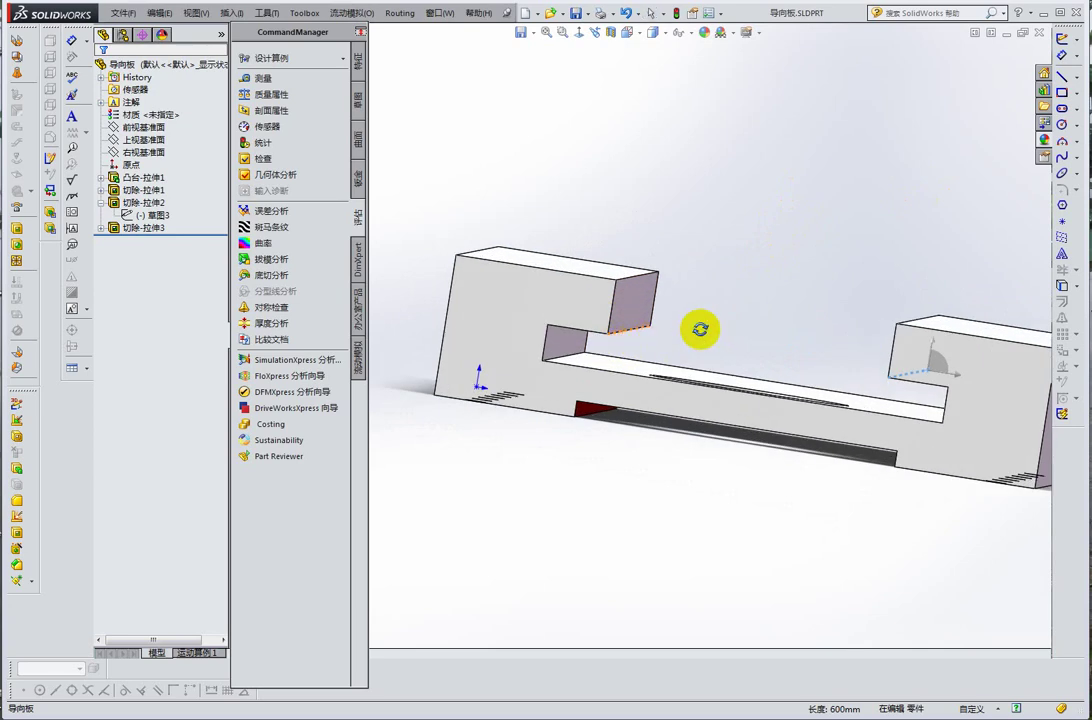
pyautogui.moveTo(640, 344); pyautogui.dragTo(694, 327, button='middle')
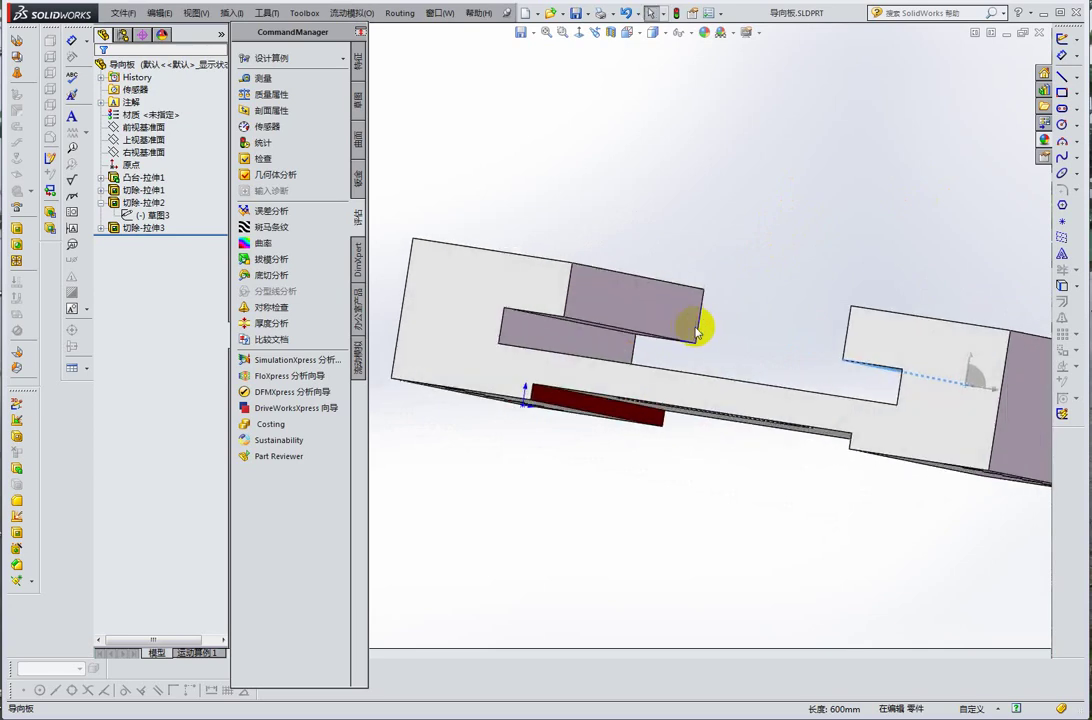
pyautogui.moveTo(709, 324)
pyautogui.mouseDown(button='middle')
pyautogui.moveTo(714, 297)
pyautogui.moveTo(732, 308)
pyautogui.moveTo(714, 327)
pyautogui.moveTo(709, 310)
pyautogui.mouseUp(button='middle')
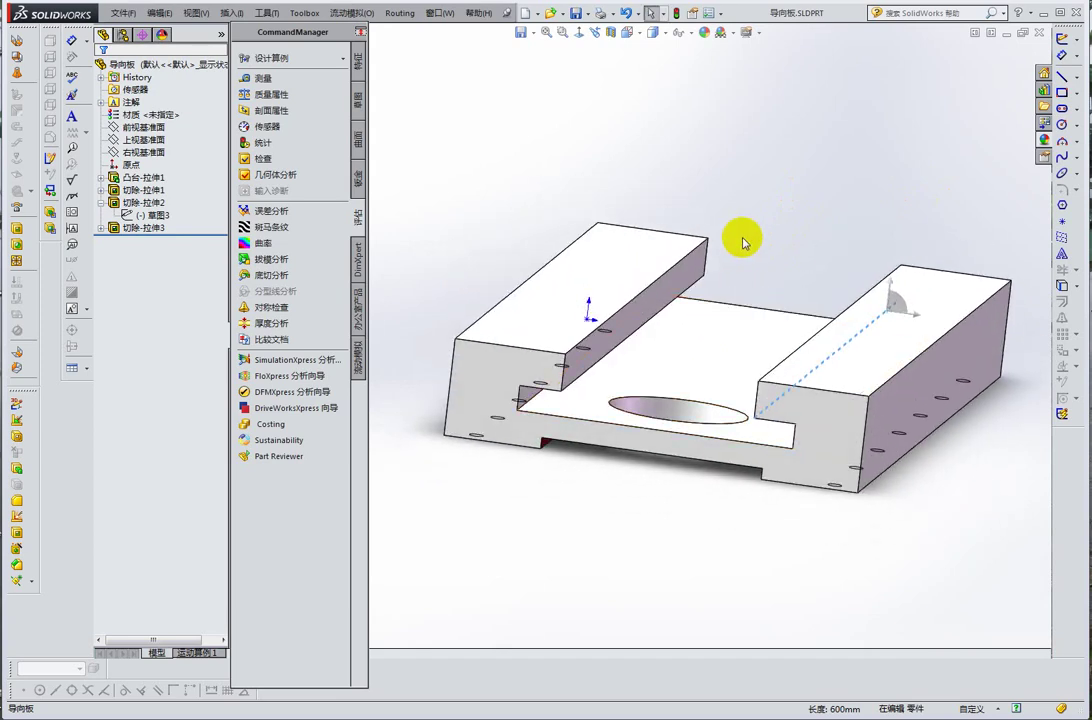
pyautogui.scroll(2, 743, 236)
pyautogui.scroll(2, 745, 232)
pyautogui.scroll(1, 745, 232)
pyautogui.moveTo(745, 232)
pyautogui.mouseDown(button='middle')
pyautogui.moveTo(775, 222)
pyautogui.moveTo(718, 300)
pyautogui.mouseUp(button='middle')
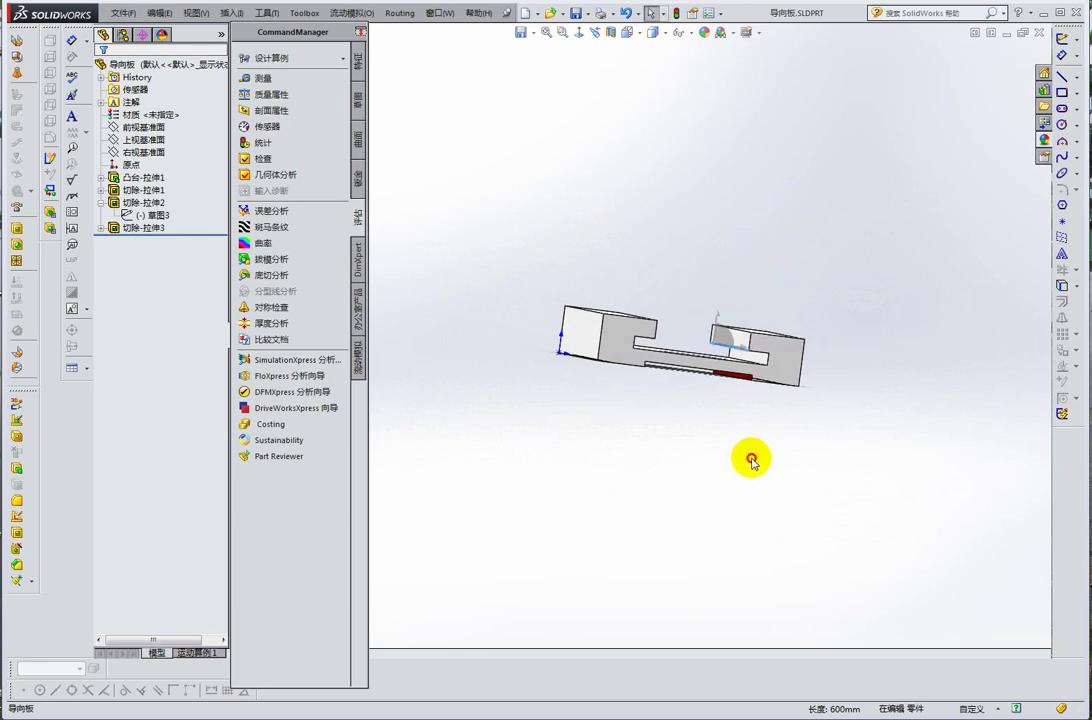
pyautogui.moveTo(751, 456)
pyautogui.mouseDown(button='middle')
pyautogui.moveTo(778, 405)
pyautogui.moveTo(763, 431)
pyautogui.moveTo(758, 409)
pyautogui.moveTo(836, 312)
pyautogui.moveTo(807, 395)
pyautogui.moveTo(816, 296)
pyautogui.moveTo(795, 434)
pyautogui.moveTo(804, 349)
pyautogui.mouseUp(button='middle')
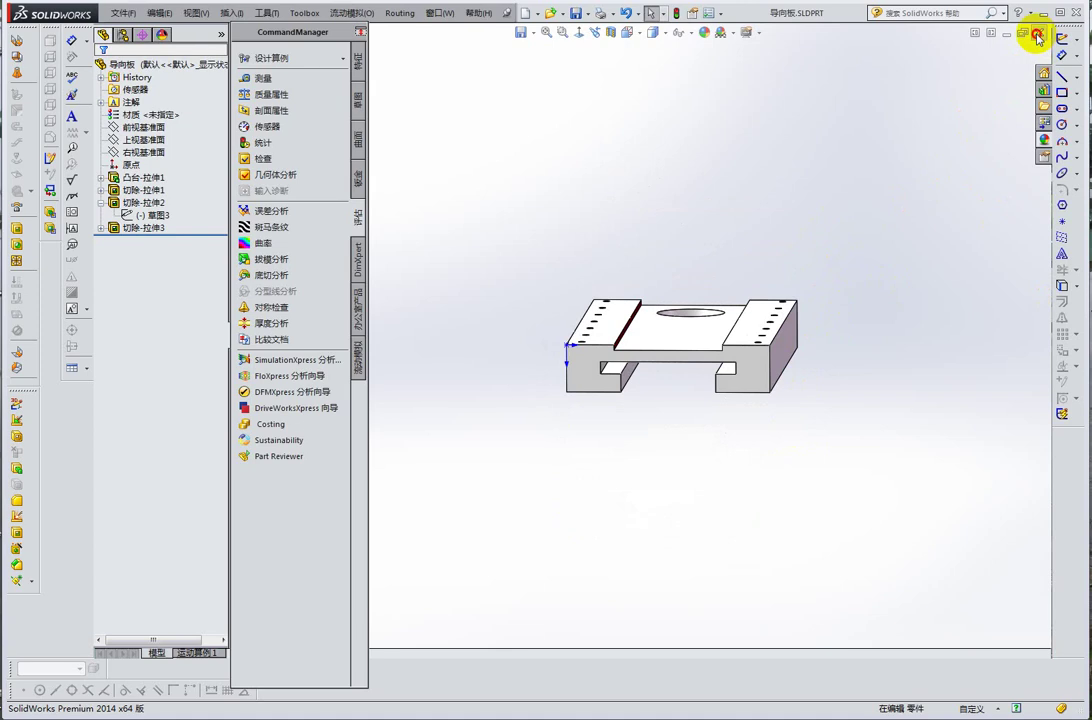
# - Close the guide plate and switch to the open gear shaft part 齿轮轴2.SLDPRT
pyautogui.click(1038, 38)
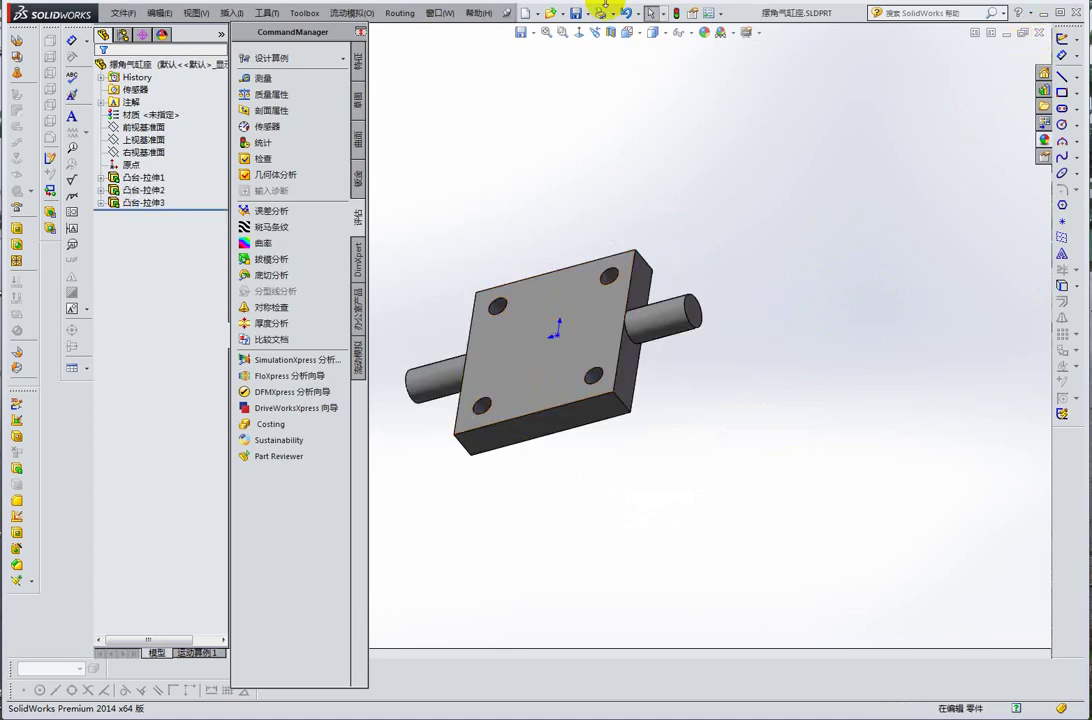
pyautogui.click(425, 14)
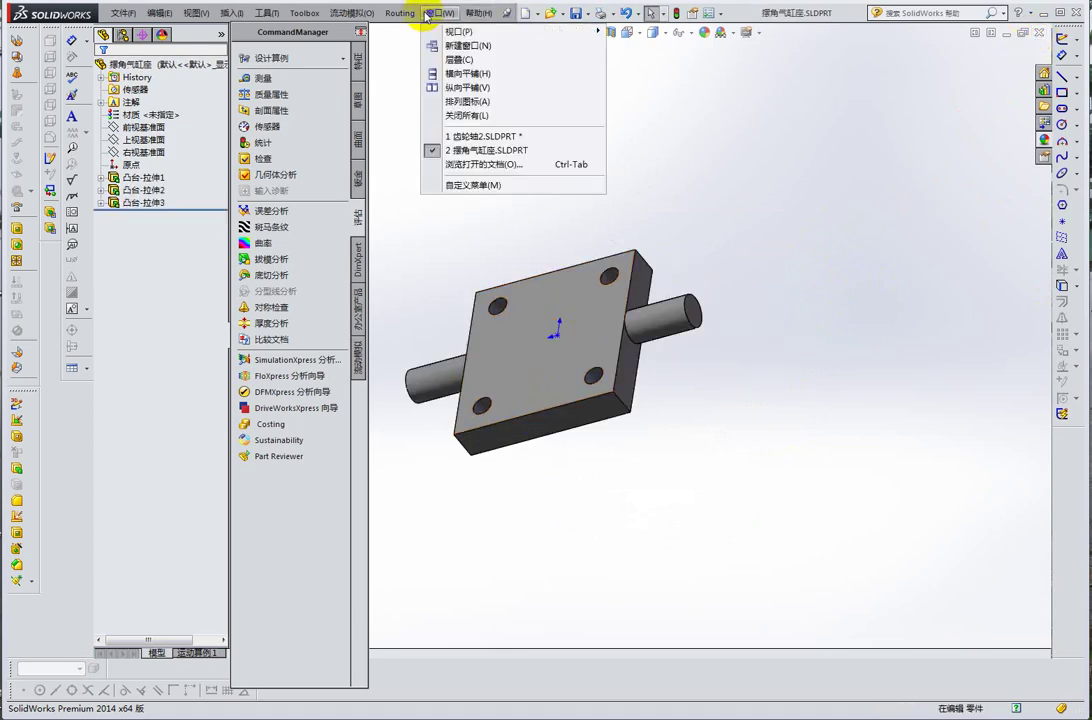
pyautogui.click(478, 135)
pyautogui.scroll(3, 541, 293)
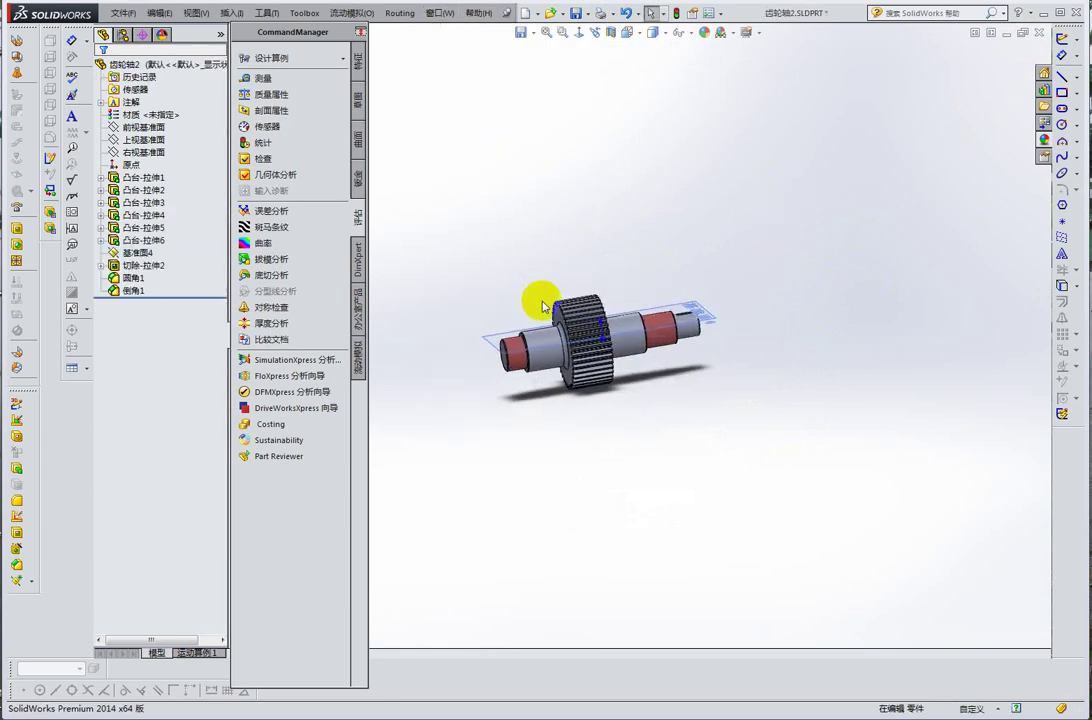
pyautogui.moveTo(541, 297)
pyautogui.mouseDown(button='middle')
pyautogui.moveTo(578, 323)
pyautogui.moveTo(650, 345)
pyautogui.mouseUp(button='middle')
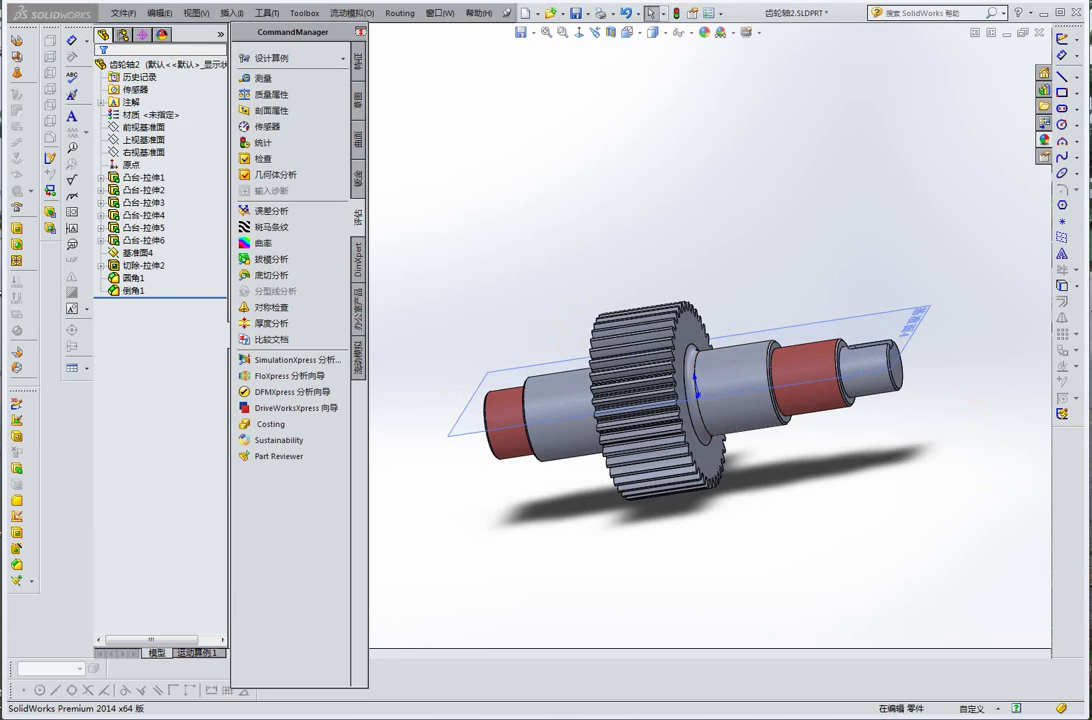
# - Look over the gear shaft from several orbit angles, including a snap to Front view
pyautogui.moveTo(700, 375); pyautogui.dragTo(730, 385, button='middle')
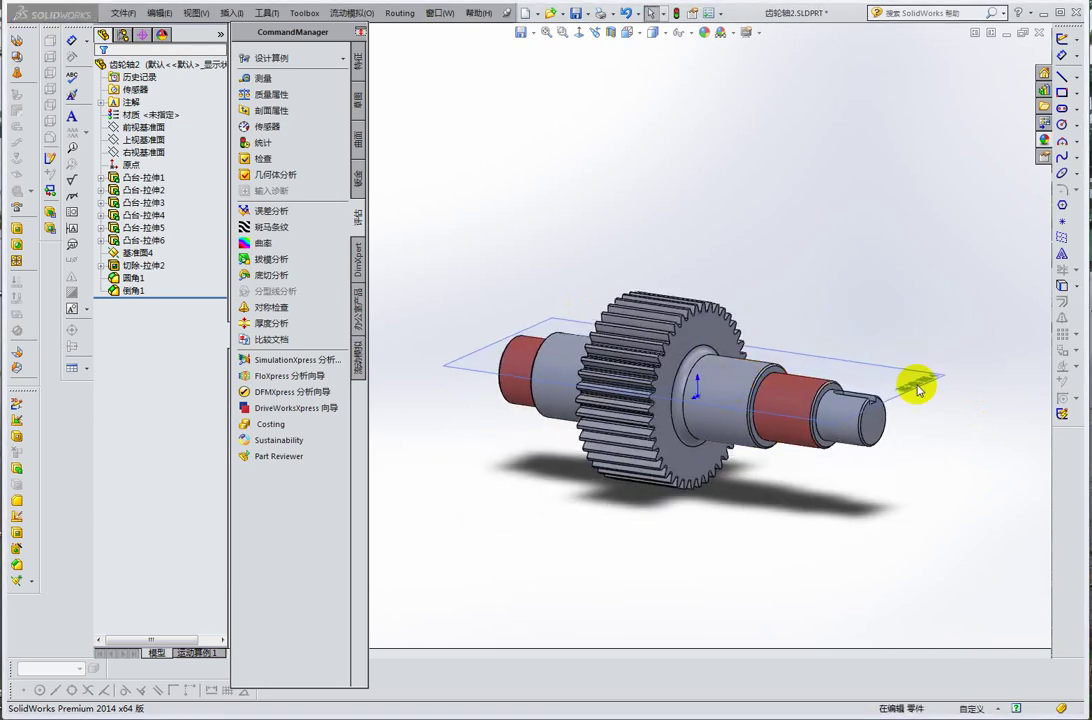
pyautogui.hotkey('ctrl', '1')
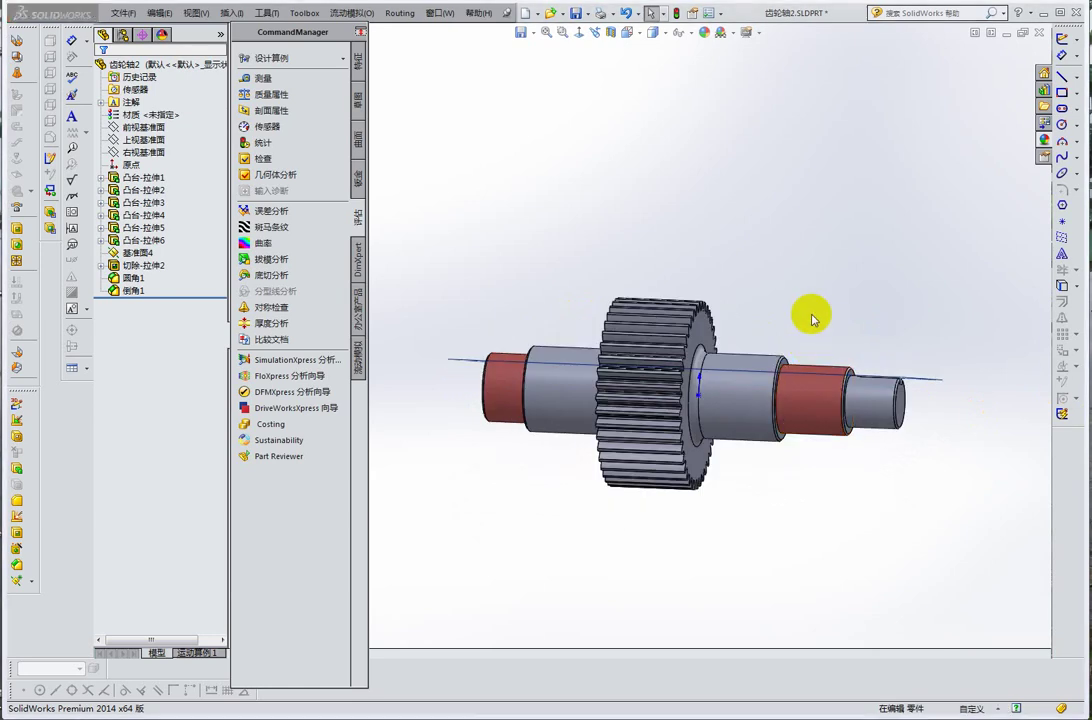
pyautogui.moveTo(812, 319)
pyautogui.mouseDown(button='middle')
pyautogui.moveTo(860, 402)
pyautogui.moveTo(824, 419)
pyautogui.moveTo(867, 331)
pyautogui.moveTo(890, 350)
pyautogui.mouseUp(button='middle')
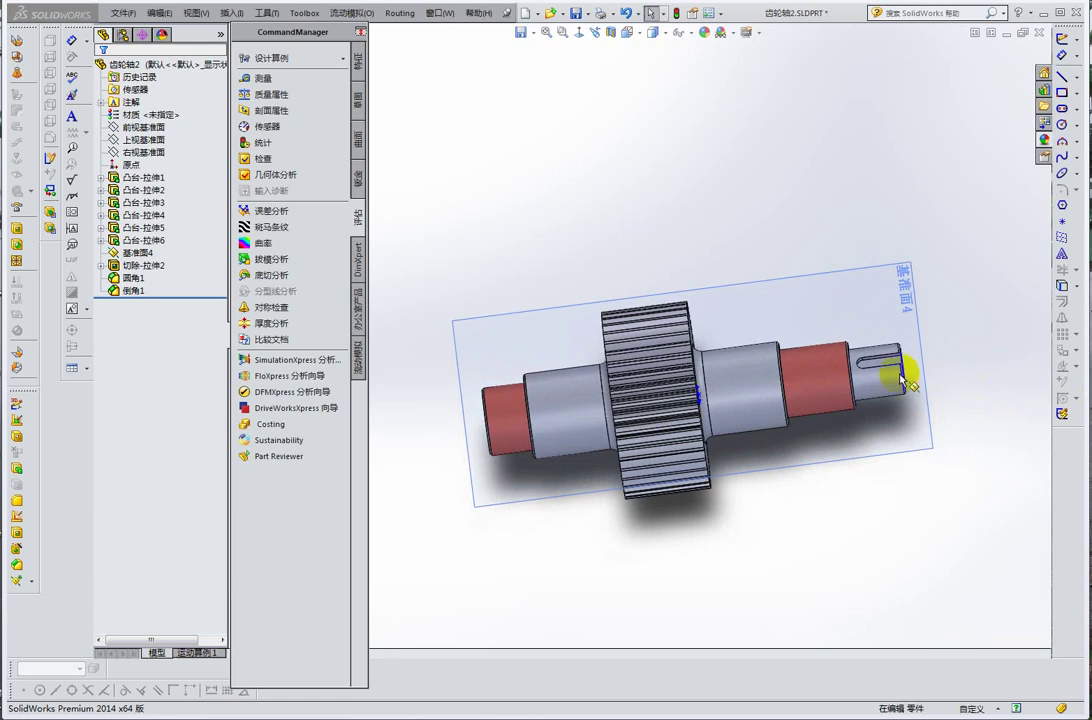
pyautogui.moveTo(877, 378); pyautogui.dragTo(860, 324, button='middle')
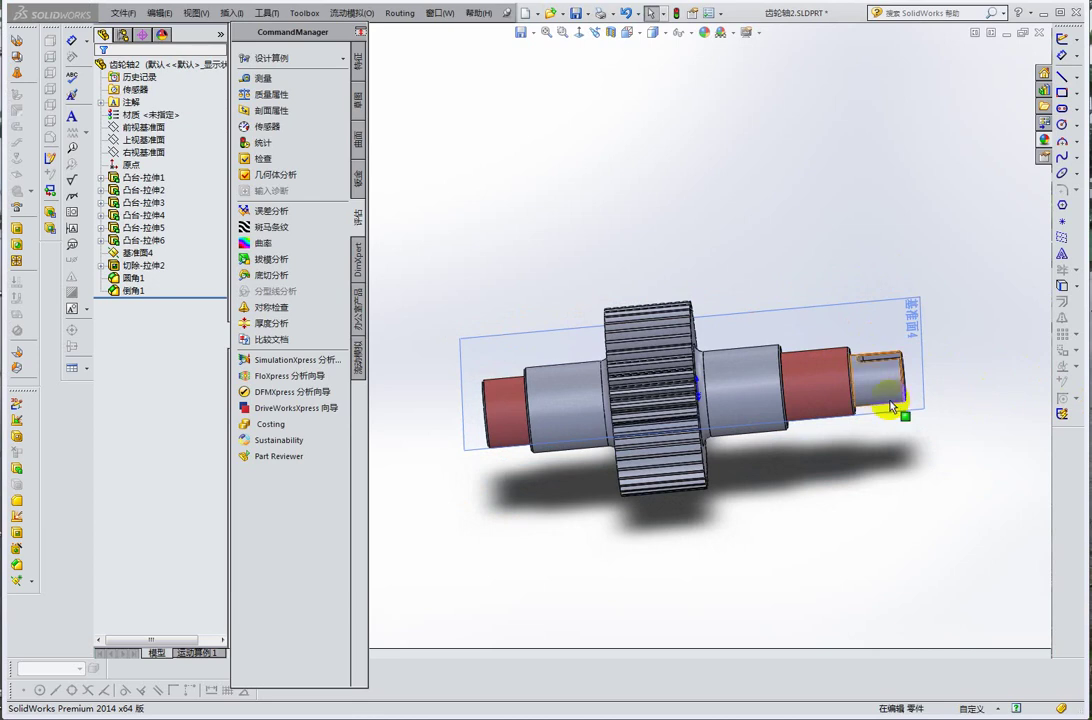
pyautogui.moveTo(838, 376)
pyautogui.mouseDown(button='middle')
pyautogui.moveTo(751, 346)
pyautogui.moveTo(780, 378)
pyautogui.mouseUp(button='middle')
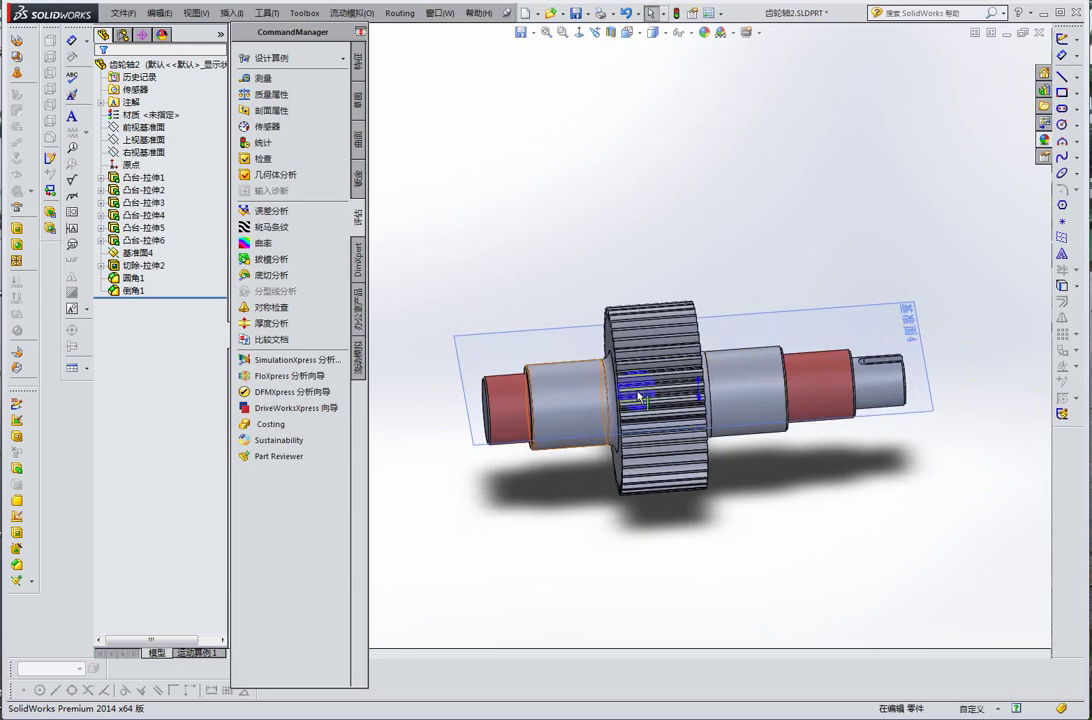
pyautogui.moveTo(858, 453)
pyautogui.mouseDown(button='middle')
pyautogui.moveTo(933, 422)
pyautogui.moveTo(926, 397)
pyautogui.moveTo(936, 407)
pyautogui.mouseUp(button='middle')
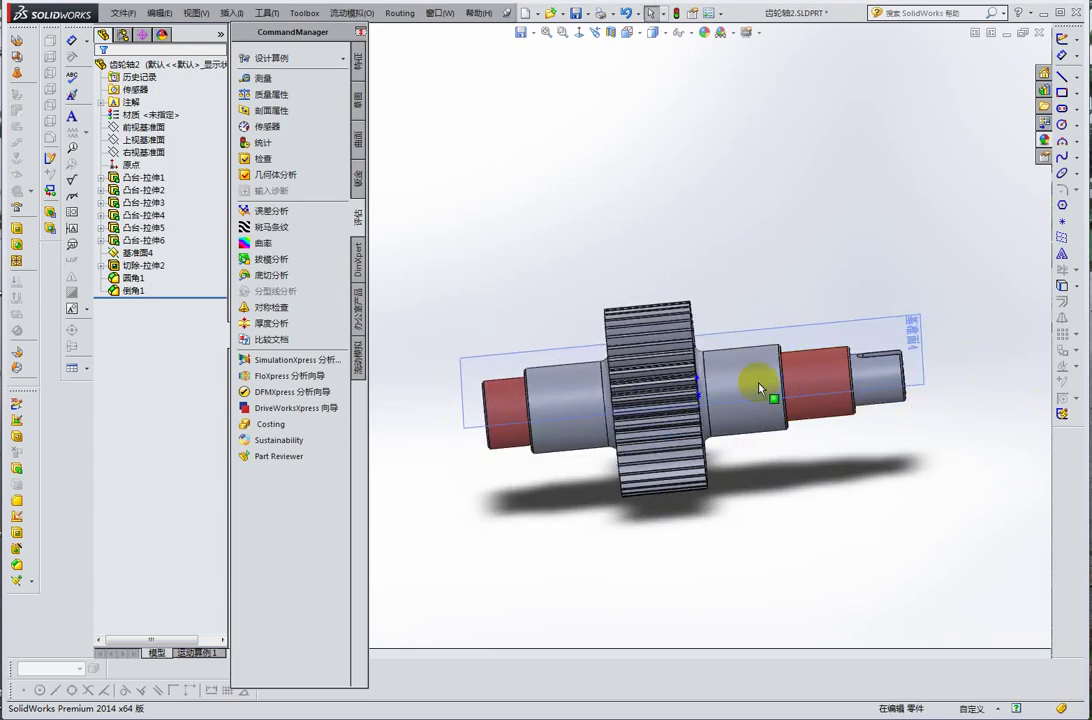
pyautogui.moveTo(753, 383); pyautogui.dragTo(754, 402, button='middle')
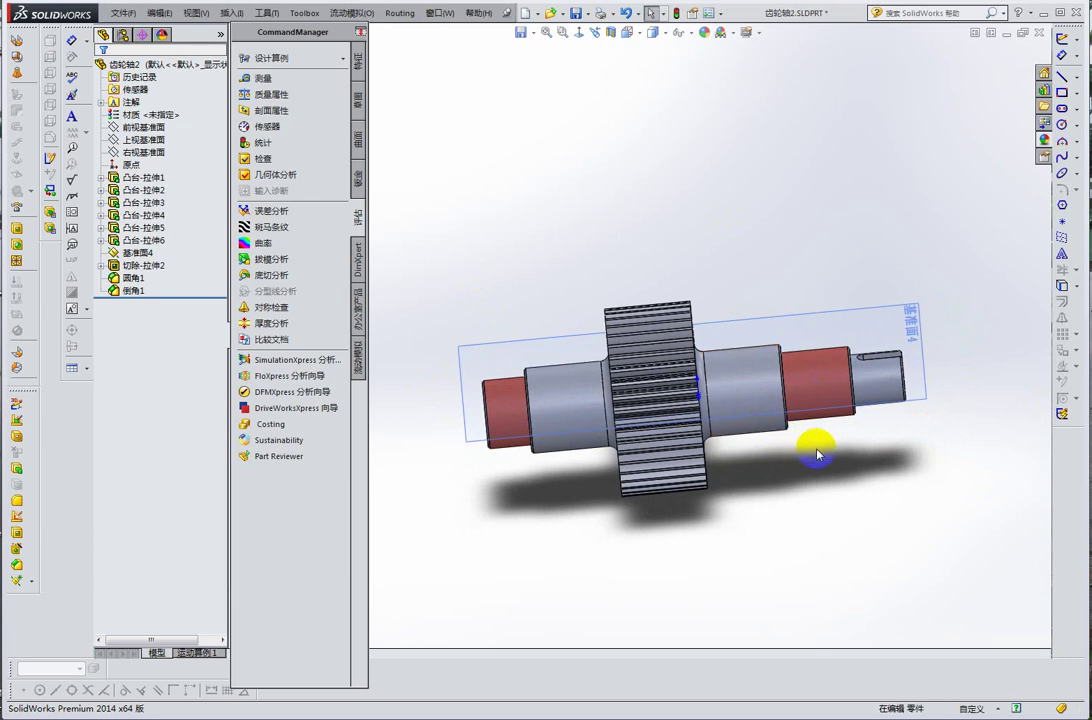
pyautogui.moveTo(787, 439)
pyautogui.mouseDown(button='middle')
pyautogui.moveTo(763, 418)
pyautogui.moveTo(770, 434)
pyautogui.moveTo(831, 426)
pyautogui.moveTo(780, 433)
pyautogui.moveTo(745, 410)
pyautogui.moveTo(722, 440)
pyautogui.moveTo(770, 447)
pyautogui.mouseUp(button='middle')
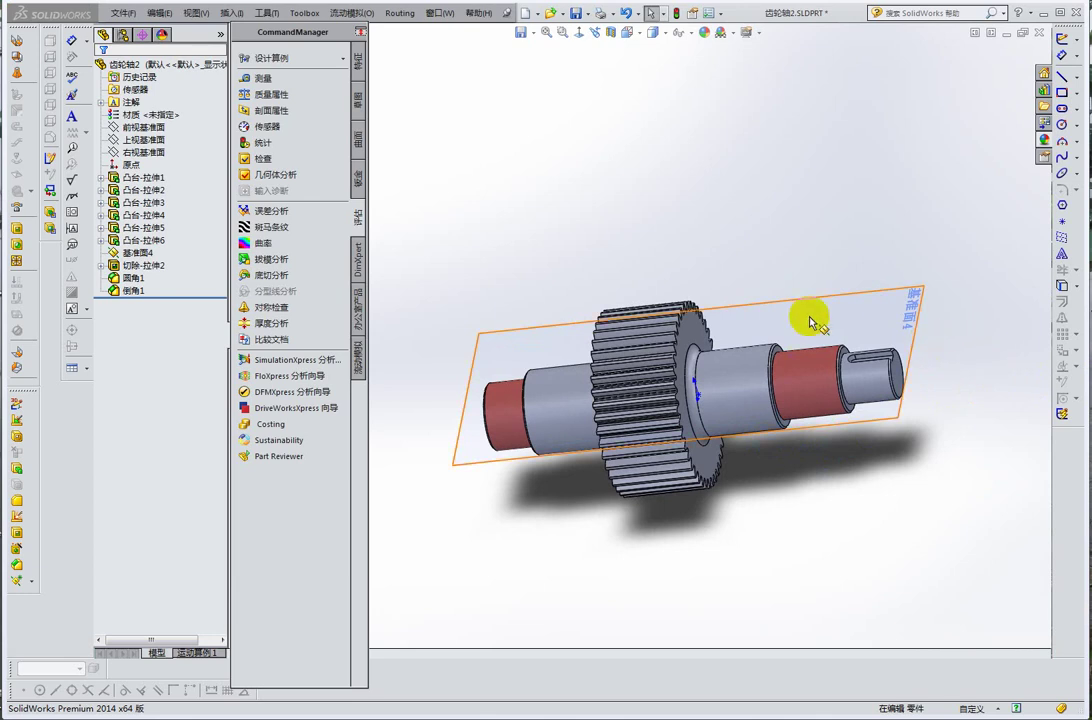
pyautogui.moveTo(731, 341); pyautogui.dragTo(700, 330, button='middle')
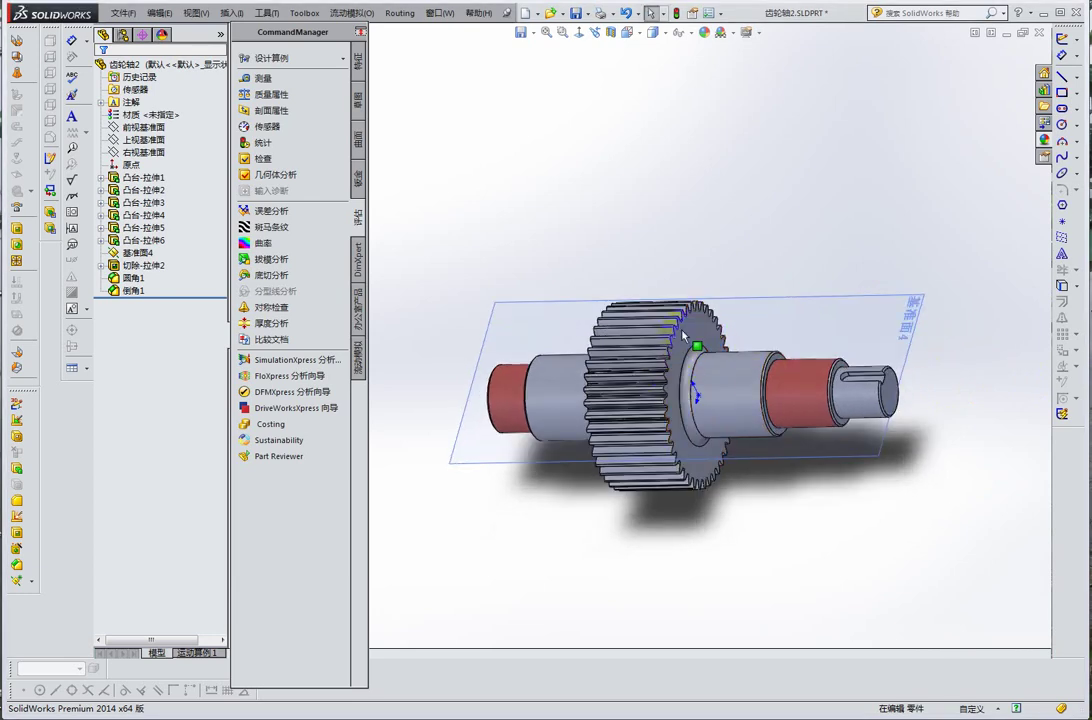
pyautogui.moveTo(602, 272)
pyautogui.mouseDown(button='middle')
pyautogui.moveTo(703, 298)
pyautogui.moveTo(707, 310)
pyautogui.moveTo(652, 343)
pyautogui.moveTo(701, 337)
pyautogui.mouseUp(button='middle')
# - Select the gear face to identify 凸台-拉伸1 and display its 100 dimension on 基准面4
pyautogui.click(652, 343)
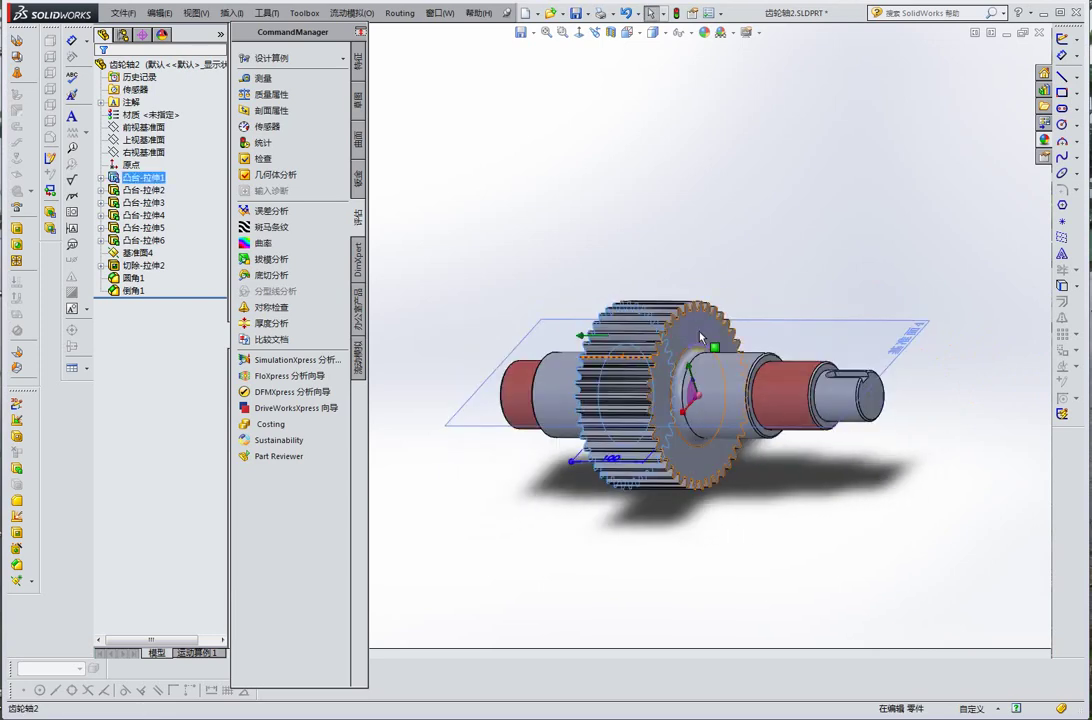
pyautogui.click(696, 333)
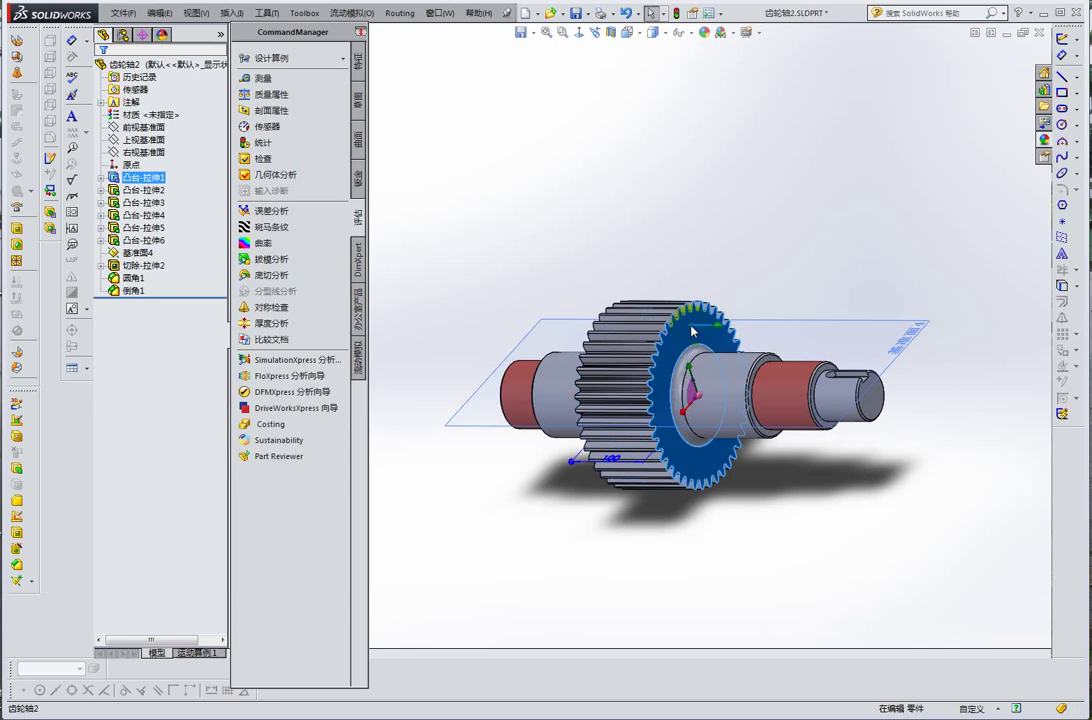
pyautogui.moveTo(696, 333); pyautogui.dragTo(727, 365, button='middle')
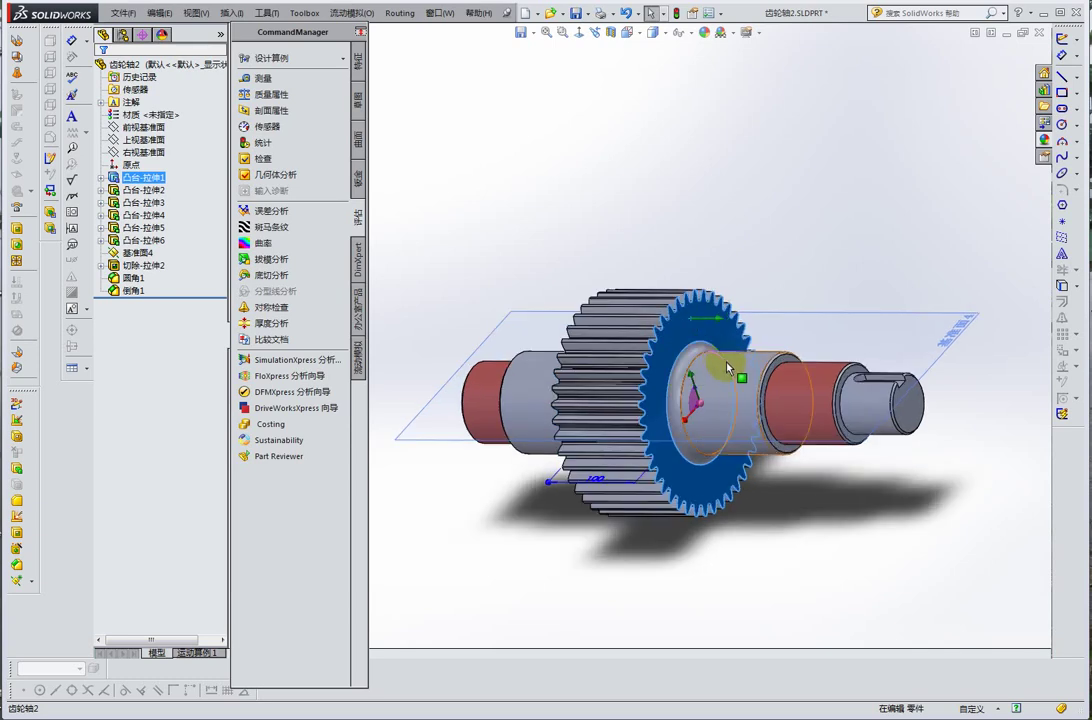
pyautogui.scroll(2, 713, 374)
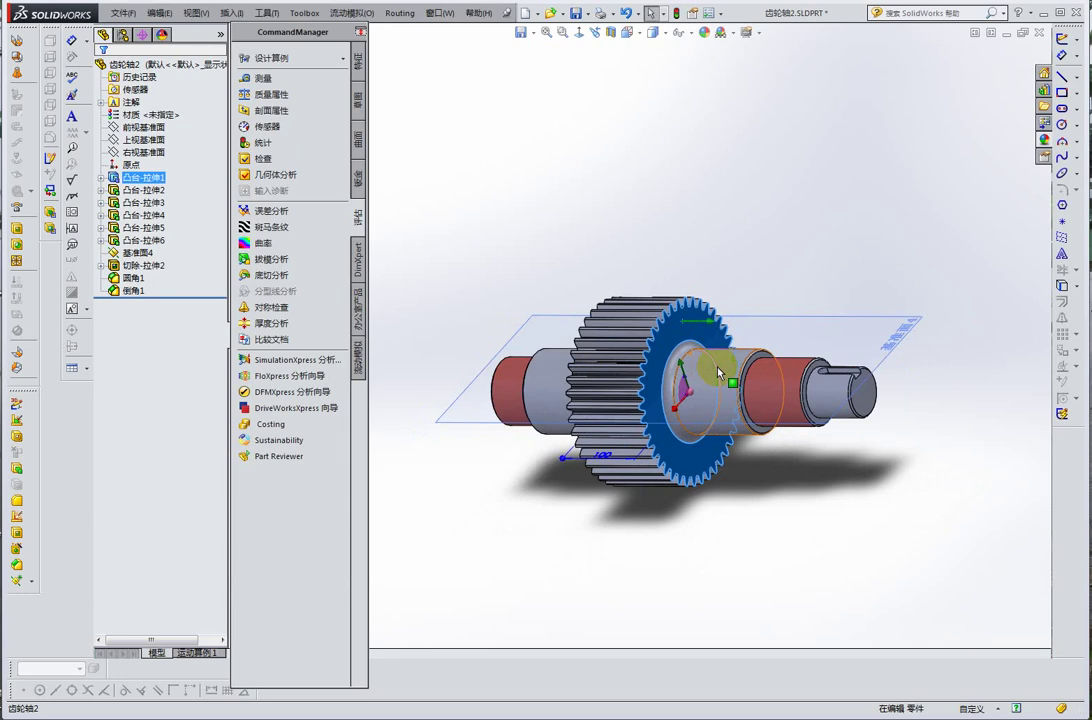
pyautogui.moveTo(718, 373); pyautogui.dragTo(970, 324, button='middle')
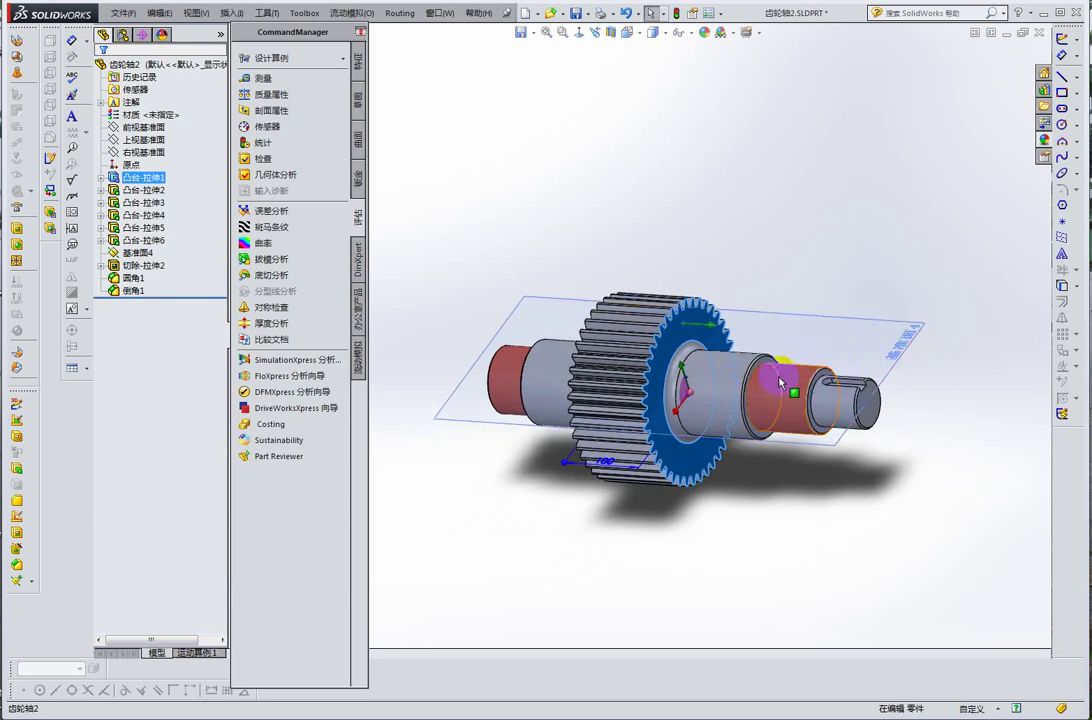
pyautogui.moveTo(731, 371); pyautogui.dragTo(756, 349, button='middle')
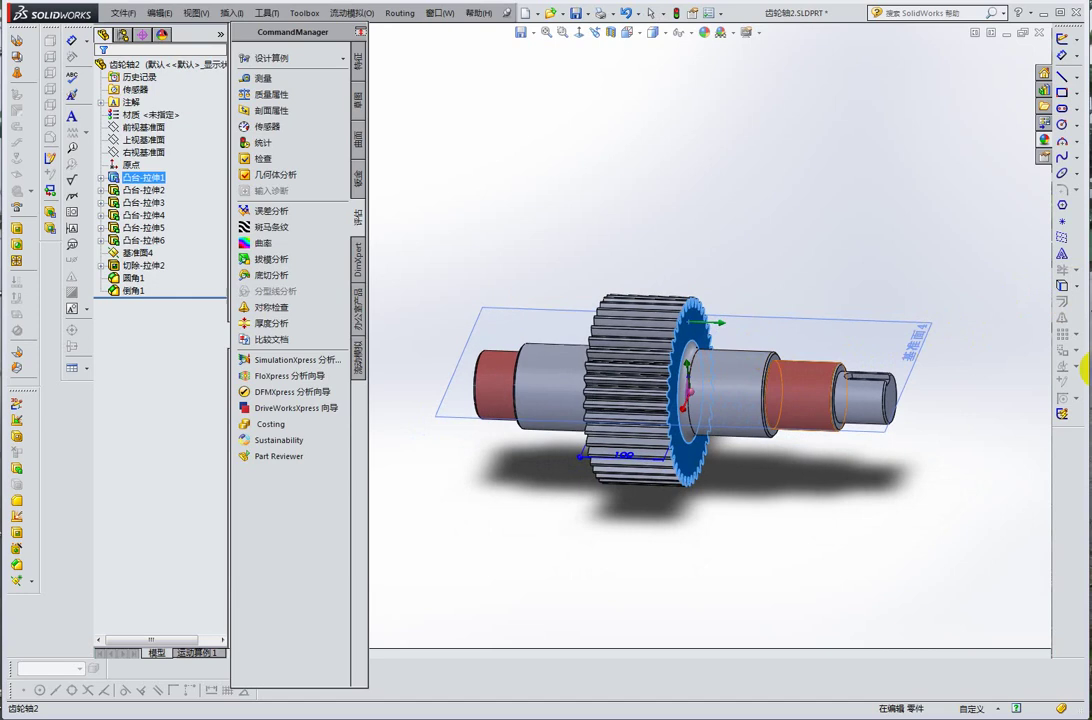
# - Pick the red shaft section and the gray cylinder beside the gear to check their features
pyautogui.click(801, 376)
pyautogui.click(736, 378)
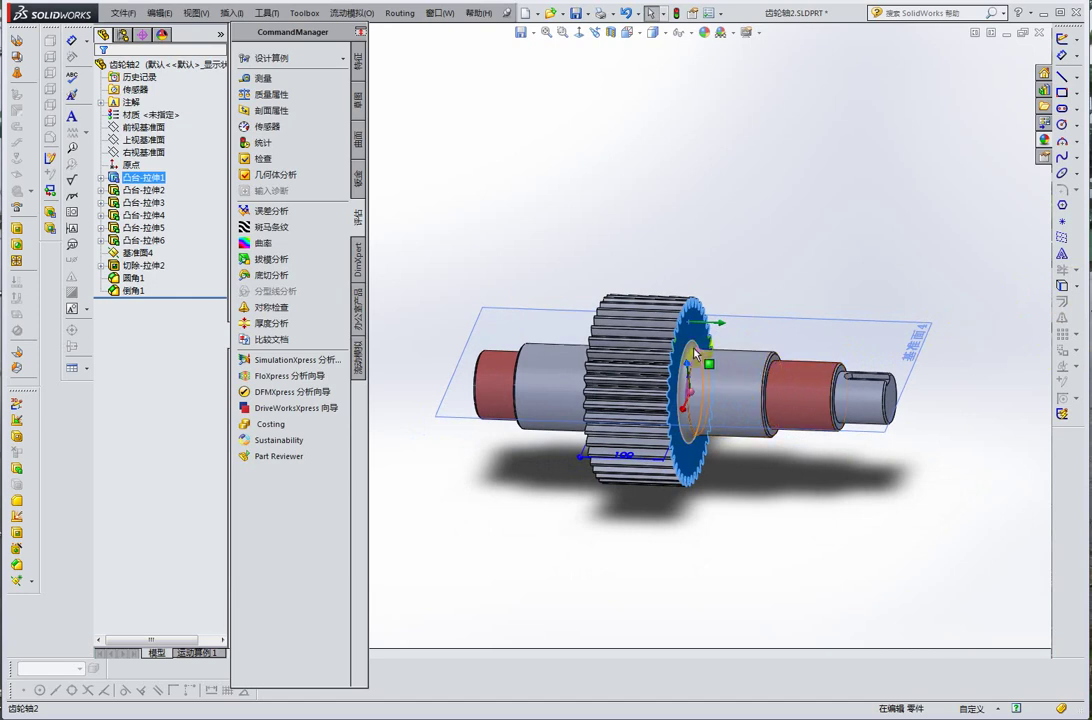
pyautogui.moveTo(714, 346)
pyautogui.mouseDown(button='middle')
pyautogui.moveTo(704, 361)
pyautogui.moveTo(712, 341)
pyautogui.moveTo(770, 319)
pyautogui.moveTo(585, 439)
pyautogui.moveTo(565, 362)
pyautogui.moveTo(728, 366)
pyautogui.mouseUp(button='middle')
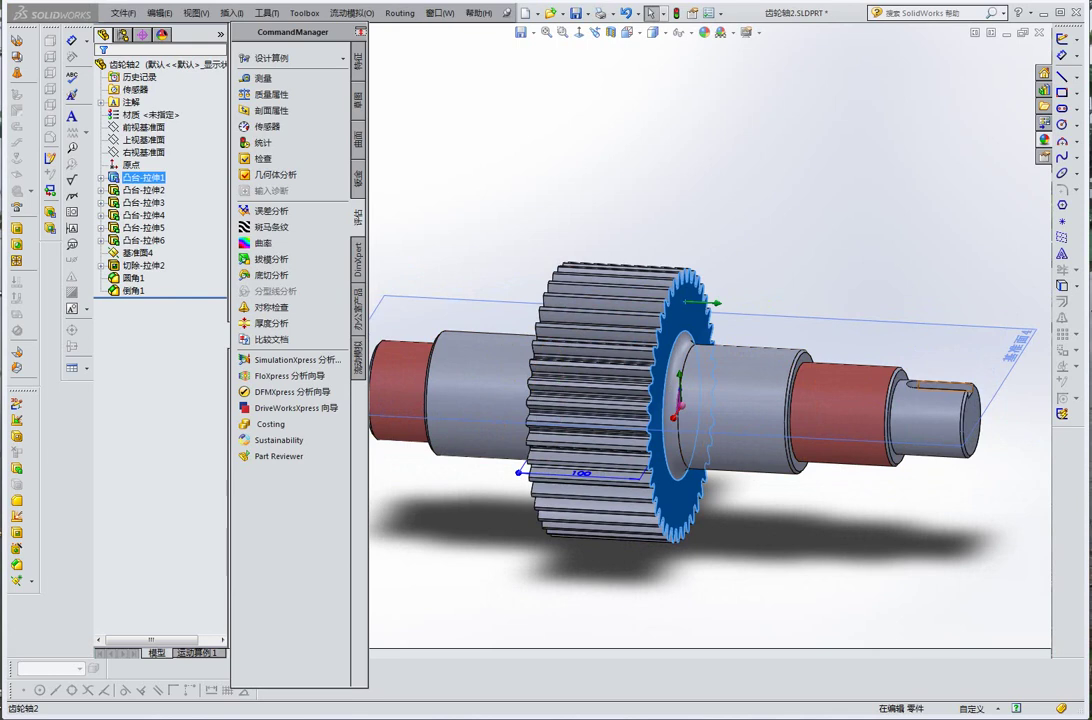
# - Select the shaft-end boss 凸台-拉伸6 to display its 60 length dimension
pyautogui.click(944, 420)
pyautogui.scroll(1, 900, 400)
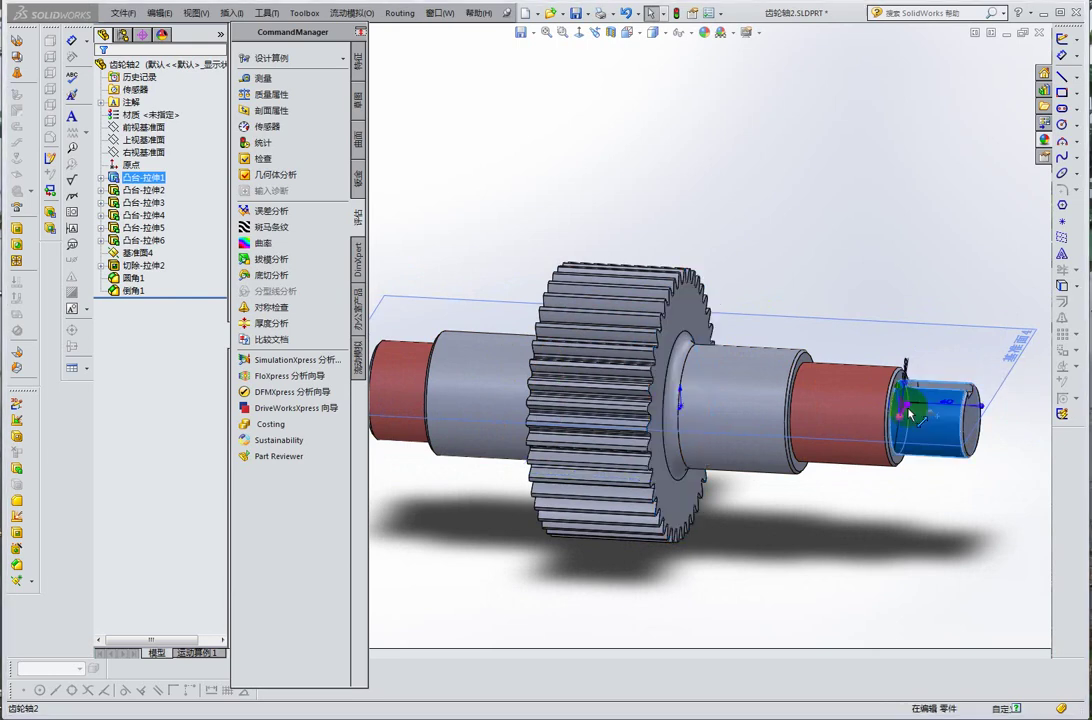
pyautogui.scroll(3, 856, 384)
pyautogui.moveTo(856, 384)
pyautogui.mouseDown(button='middle')
pyautogui.moveTo(690, 352)
pyautogui.moveTo(685, 313)
pyautogui.mouseUp(button='middle')
pyautogui.scroll(-2, 690, 352)
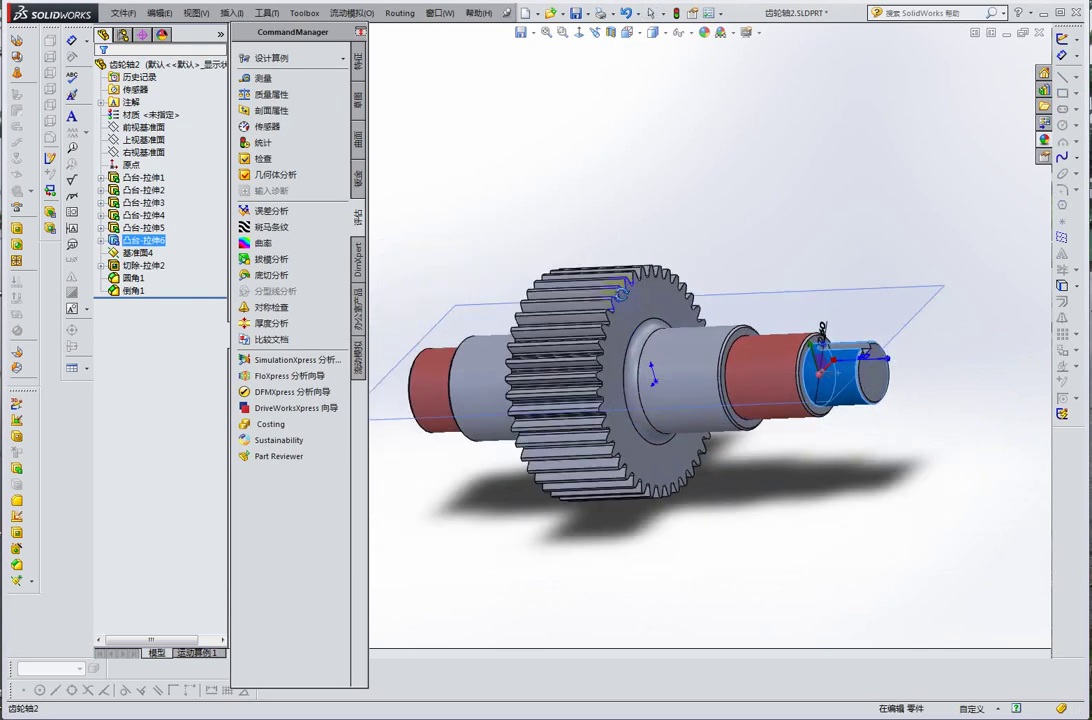
pyautogui.scroll(-2, 685, 313)
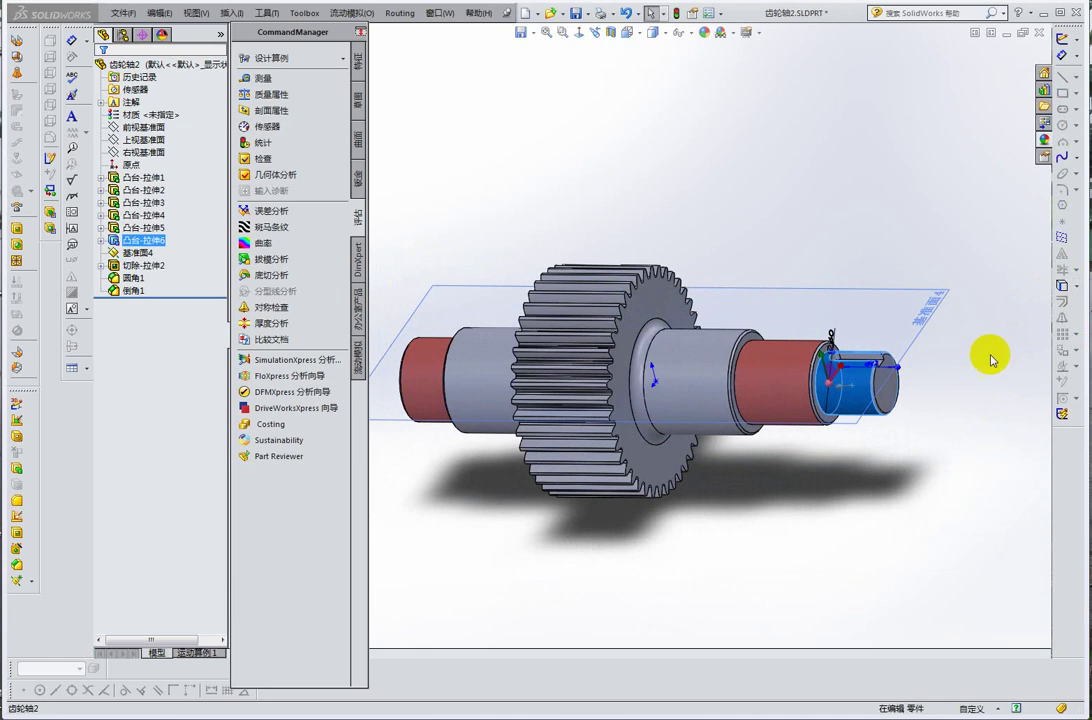
# - Orbit and zoom around the end boss from side-on and three-quarter angles
pyautogui.moveTo(640, 328); pyautogui.dragTo(660, 325, button='middle')
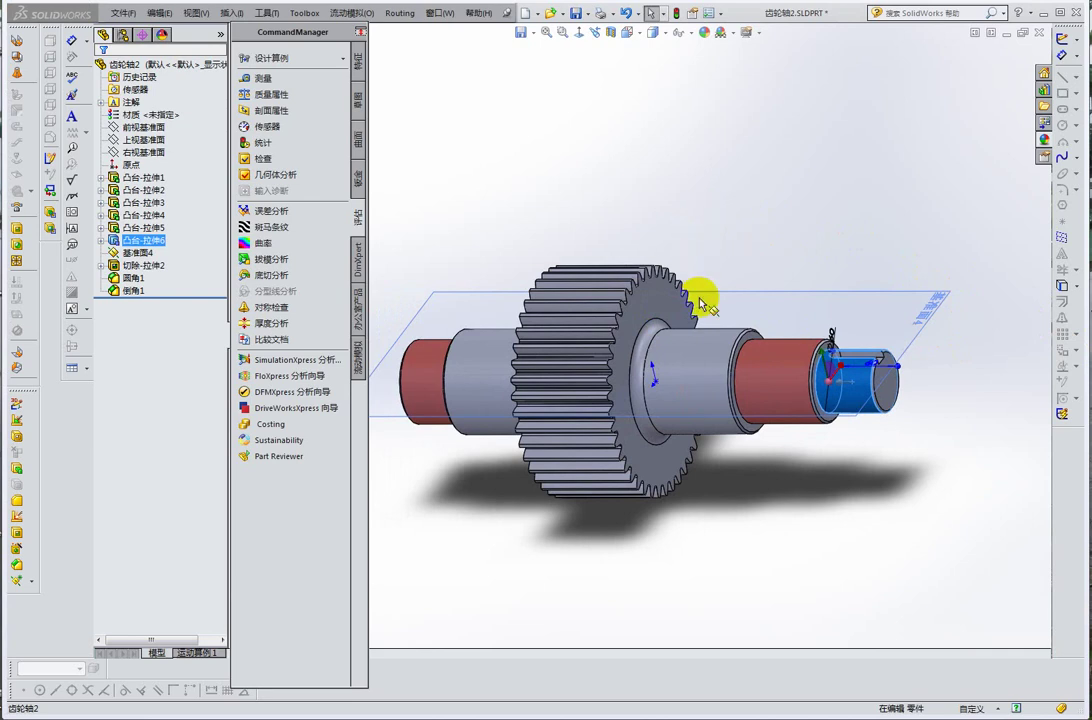
pyautogui.moveTo(676, 328)
pyautogui.mouseDown(button='middle')
pyautogui.moveTo(704, 324)
pyautogui.moveTo(658, 345)
pyautogui.moveTo(661, 332)
pyautogui.moveTo(765, 317)
pyautogui.moveTo(695, 312)
pyautogui.mouseUp(button='middle')
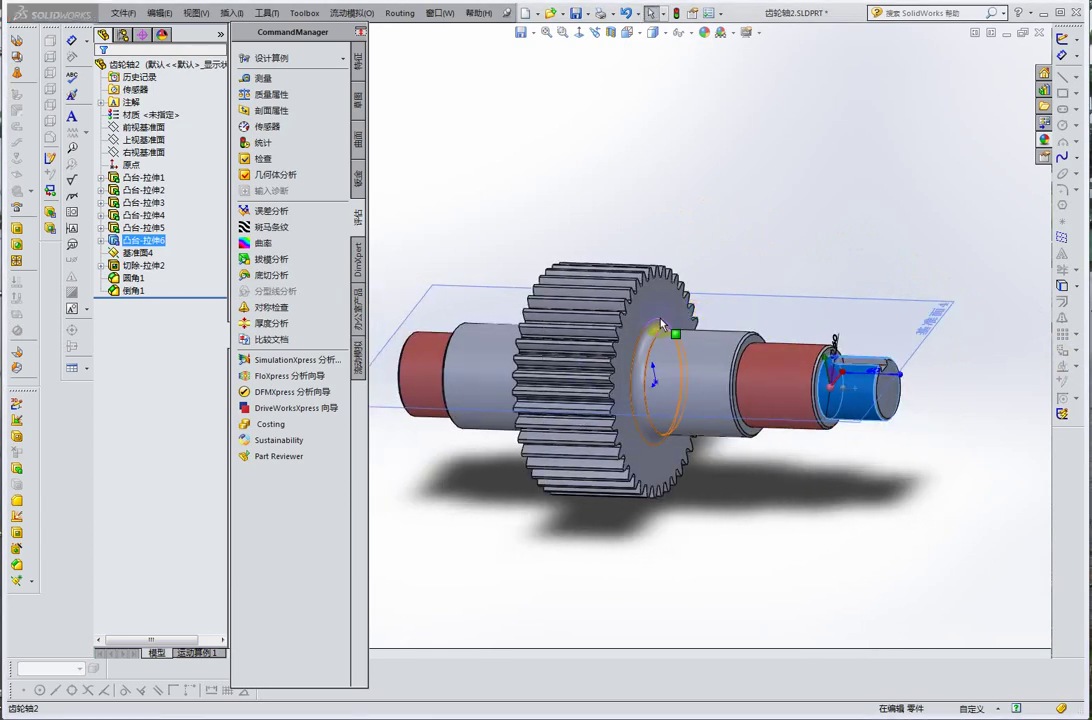
pyautogui.moveTo(655, 318)
pyautogui.mouseDown(button='middle')
pyautogui.moveTo(707, 310)
pyautogui.moveTo(655, 307)
pyautogui.moveTo(736, 309)
pyautogui.moveTo(702, 318)
pyautogui.mouseUp(button='middle')
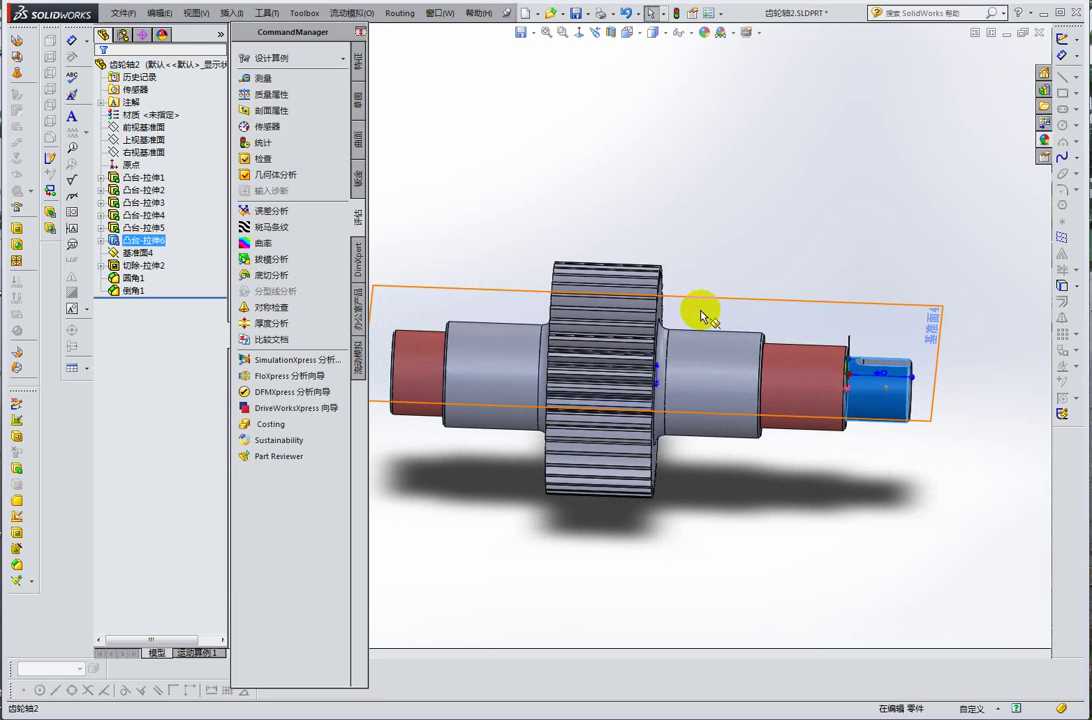
pyautogui.moveTo(726, 370)
pyautogui.mouseDown(button='middle')
pyautogui.moveTo(700, 331)
pyautogui.moveTo(700, 347)
pyautogui.mouseUp(button='middle')
pyautogui.moveTo(818, 366); pyautogui.dragTo(931, 366, button='middle')
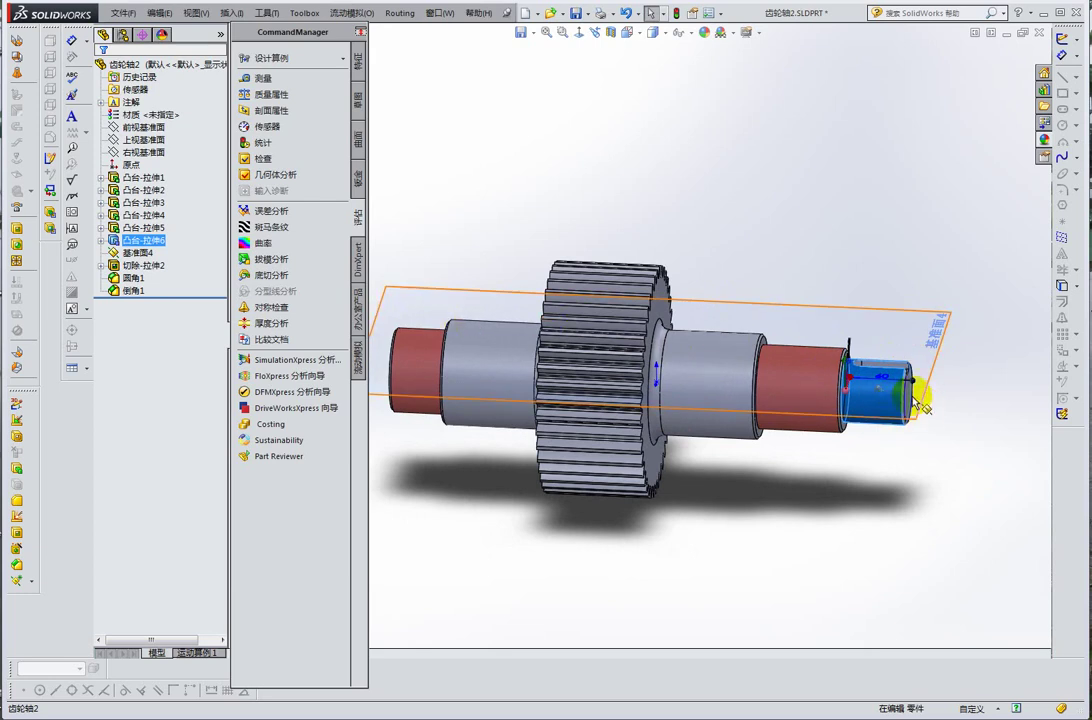
pyautogui.scroll(-3, 898, 406)
pyautogui.scroll(-2, 898, 420)
pyautogui.scroll(3, 860, 400)
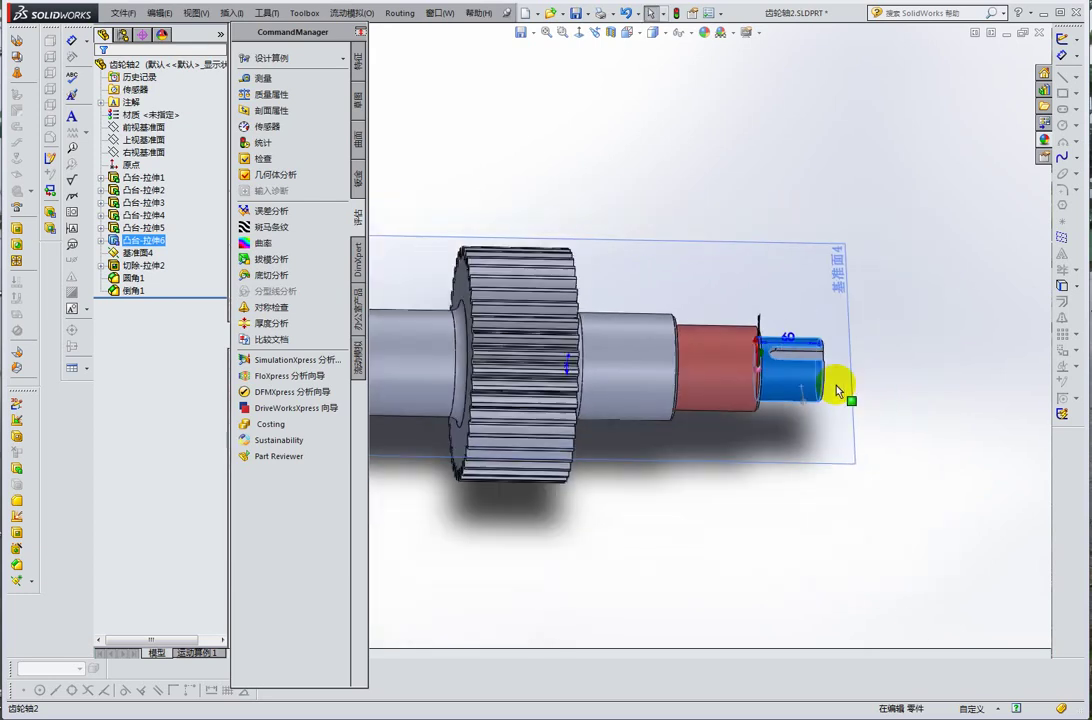
pyautogui.scroll(1, 836, 397)
# - Clear the selection and orbit and zoom around the whole gear shaft
pyautogui.click(870, 395)
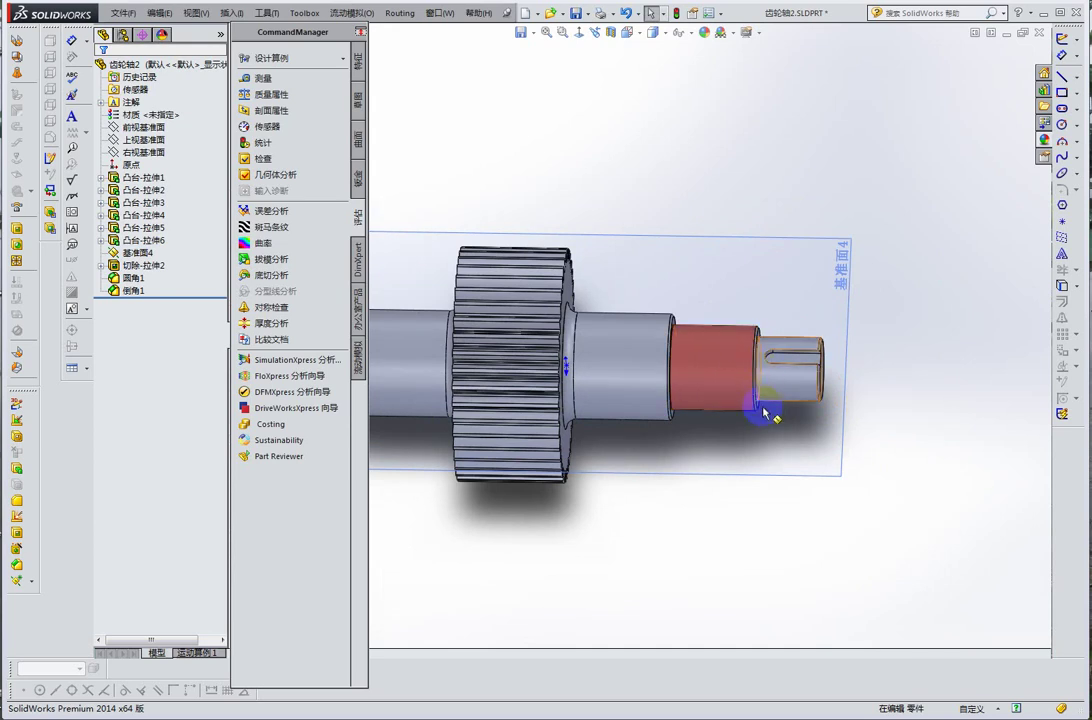
pyautogui.moveTo(752, 415)
pyautogui.mouseDown(button='middle')
pyautogui.moveTo(763, 402)
pyautogui.moveTo(760, 352)
pyautogui.moveTo(773, 349)
pyautogui.moveTo(742, 352)
pyautogui.mouseUp(button='middle')
pyautogui.scroll(2, 473, 316)
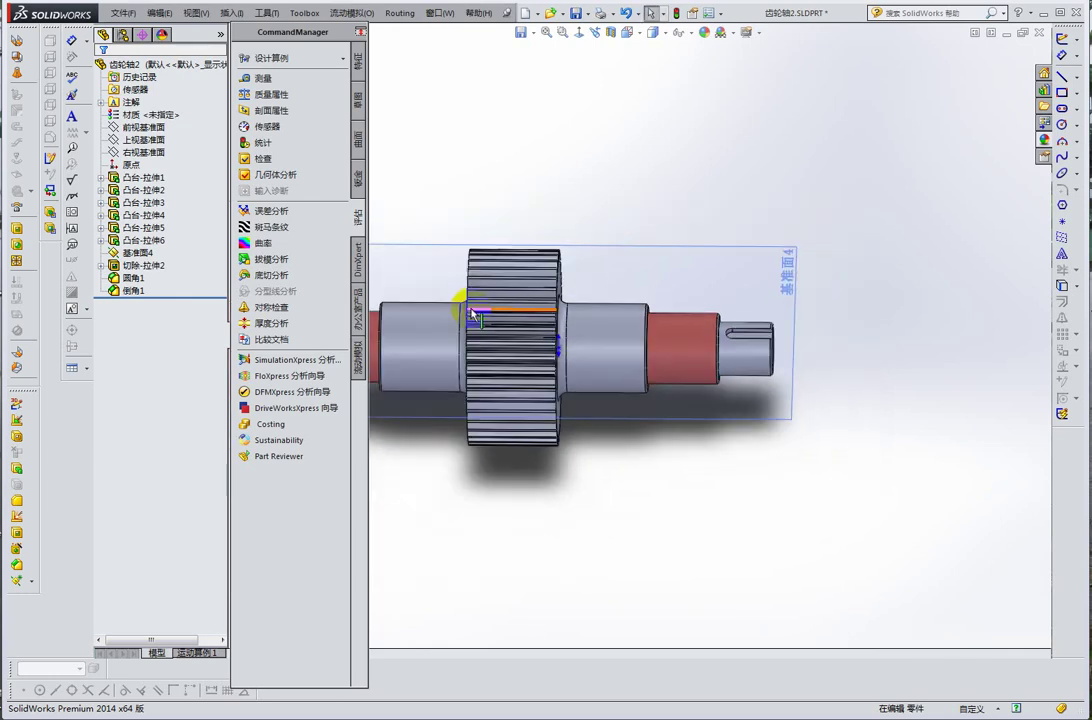
pyautogui.moveTo(473, 313); pyautogui.dragTo(432, 288, button='middle')
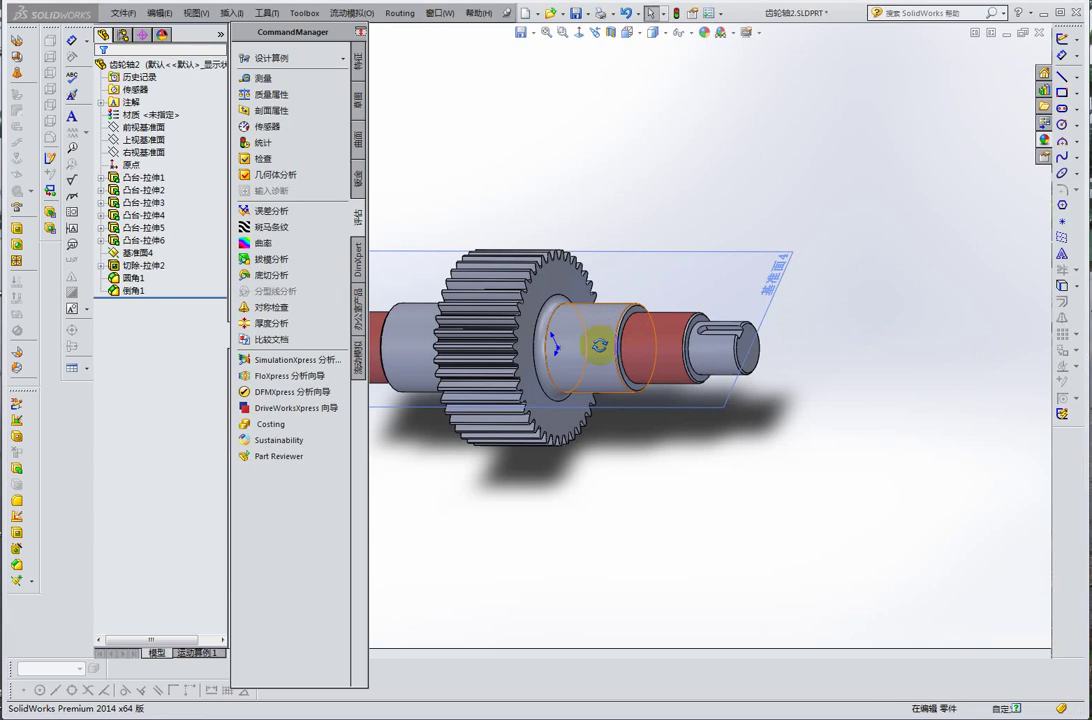
pyautogui.moveTo(596, 337); pyautogui.dragTo(503, 292, button='middle')
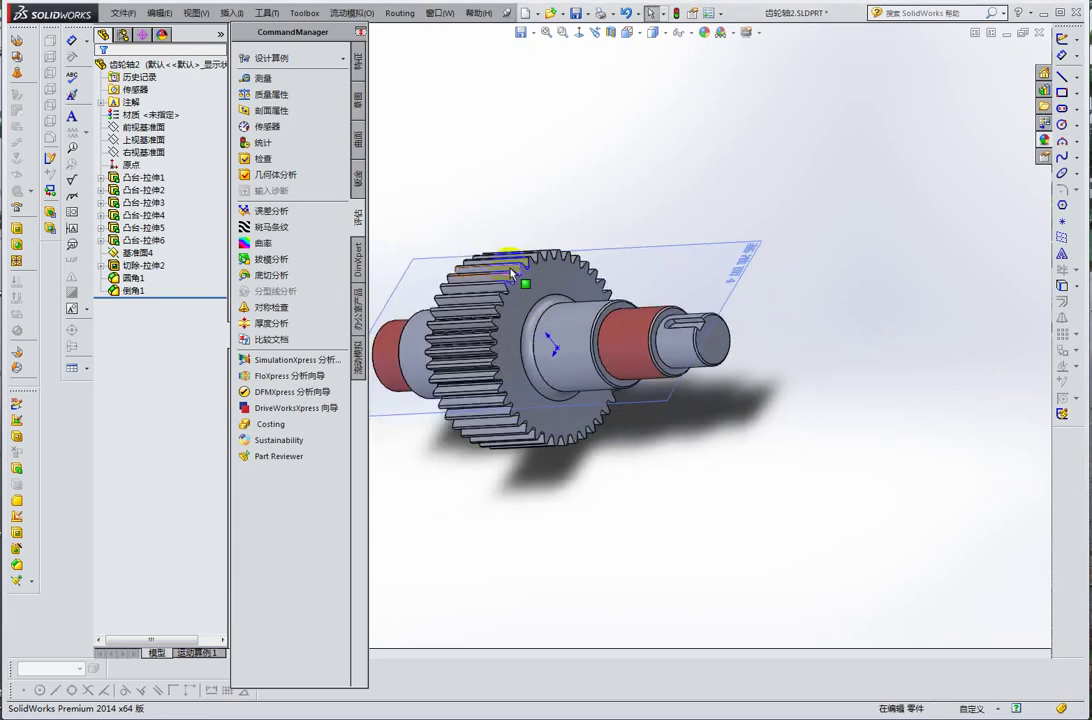
pyautogui.scroll(-3, 500, 295)
pyautogui.scroll(3, 500, 295)
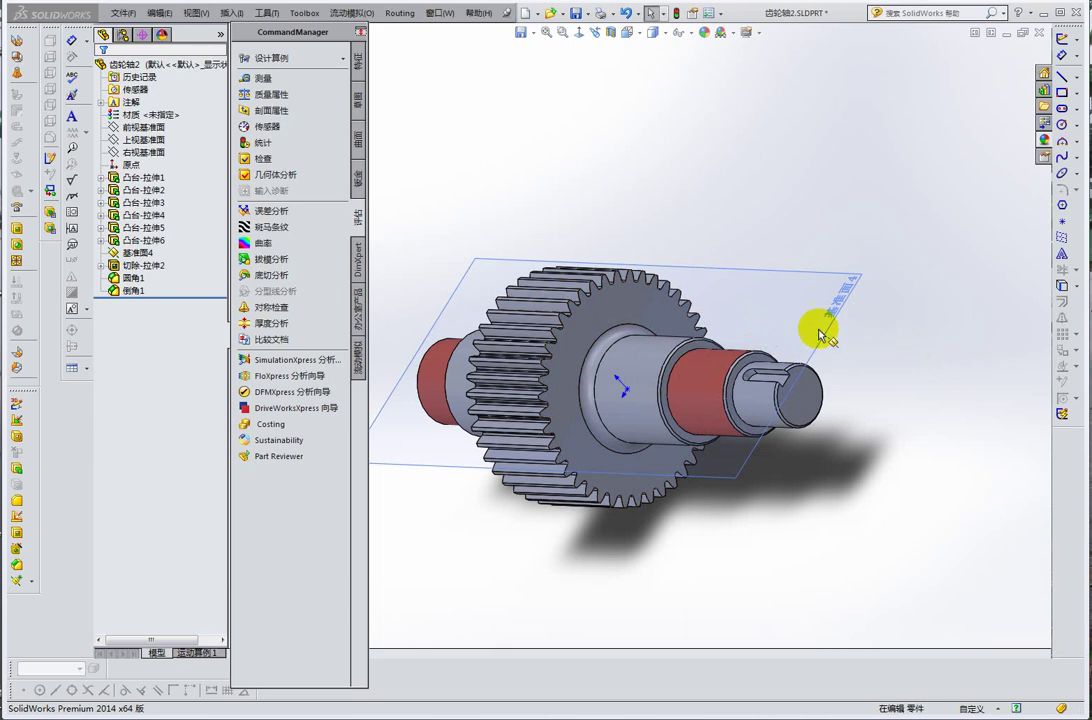
pyautogui.moveTo(821, 324); pyautogui.dragTo(858, 313, button='middle')
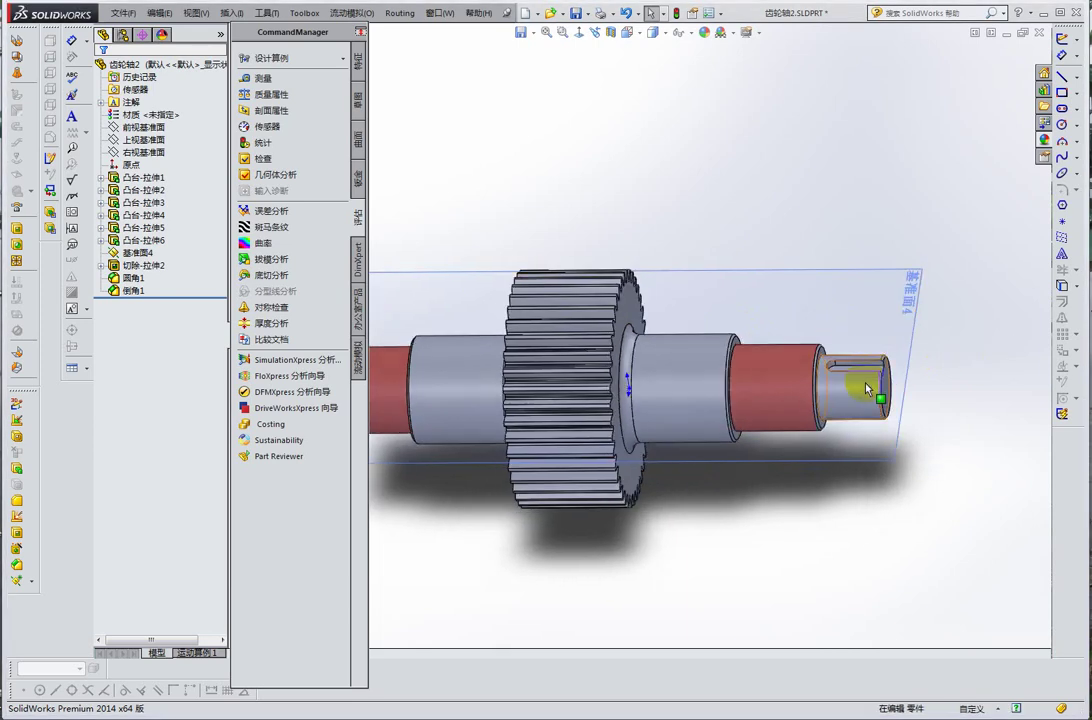
pyautogui.scroll(-3, 850, 390)
# - Select the end boss, then the keyway cut 切除-拉伸2 showing its 45 length and R7 ends
pyautogui.click(819, 395)
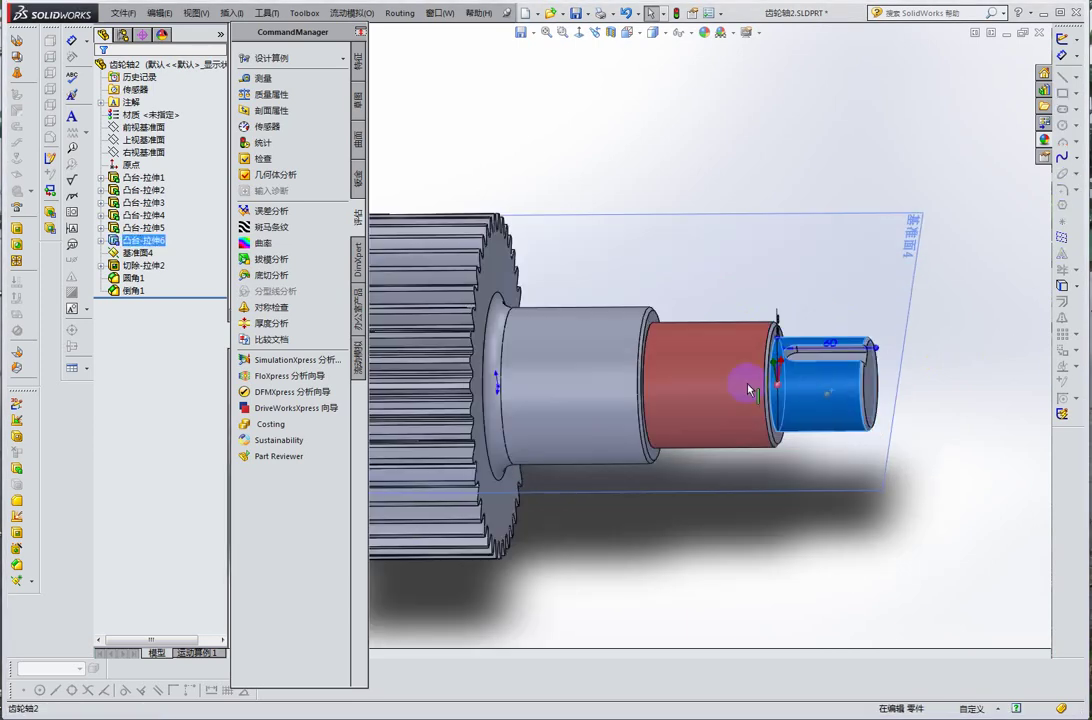
pyautogui.moveTo(741, 383)
pyautogui.mouseDown(button='middle')
pyautogui.moveTo(812, 366)
pyautogui.moveTo(817, 424)
pyautogui.mouseUp(button='middle')
pyautogui.scroll(-3, 790, 390)
pyautogui.scroll(-2, 760, 368)
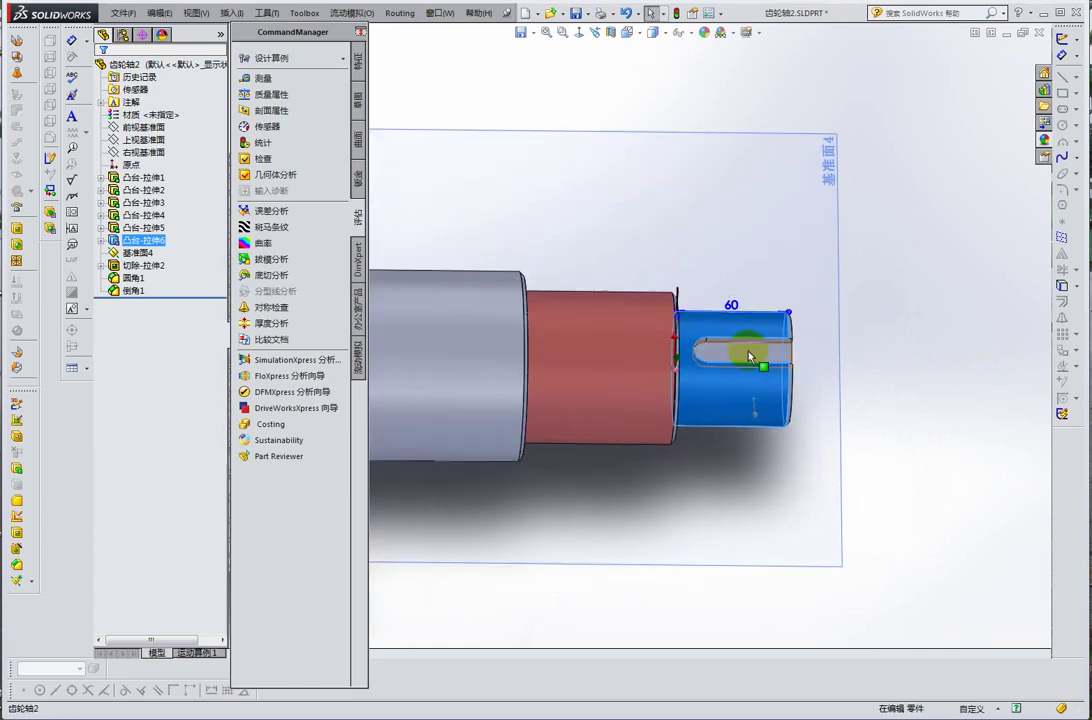
pyautogui.click(742, 365)
pyautogui.moveTo(742, 373)
pyautogui.mouseDown(button='middle')
pyautogui.moveTo(724, 229)
pyautogui.moveTo(704, 277)
pyautogui.moveTo(745, 420)
pyautogui.moveTo(730, 368)
pyautogui.moveTo(750, 370)
pyautogui.mouseUp(button='middle')
pyautogui.scroll(-3, 745, 410)
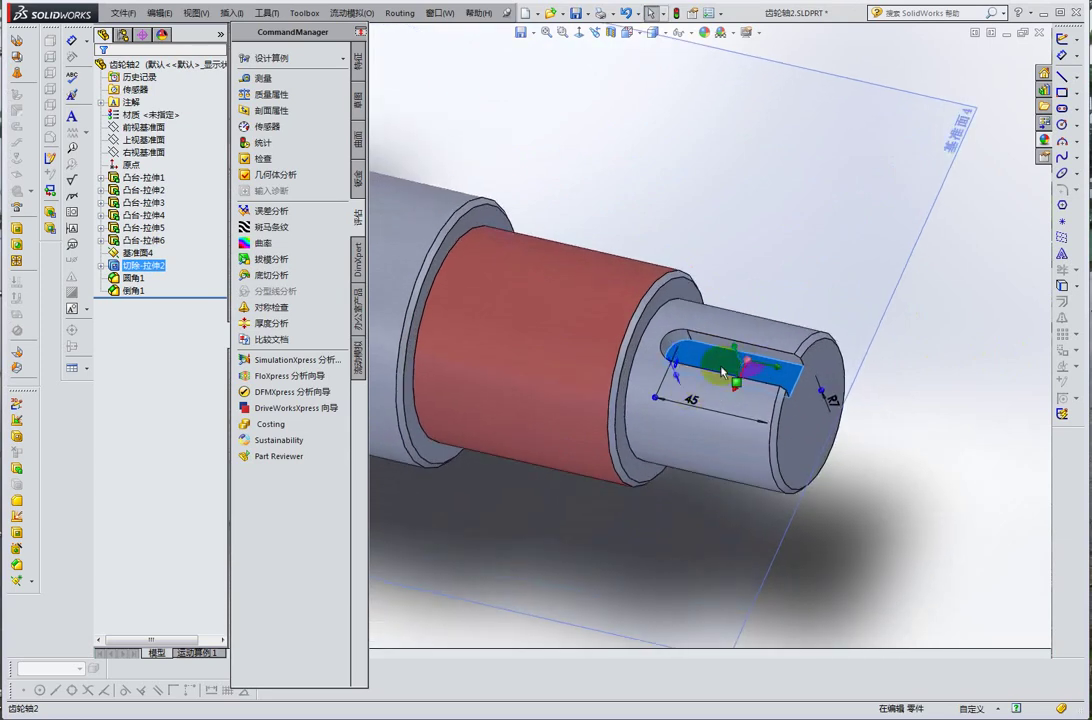
pyautogui.moveTo(728, 365)
pyautogui.mouseDown(button='middle')
pyautogui.moveTo(690, 312)
pyautogui.moveTo(770, 256)
pyautogui.moveTo(784, 374)
pyautogui.moveTo(757, 400)
pyautogui.moveTo(719, 312)
pyautogui.moveTo(800, 390)
pyautogui.moveTo(822, 378)
pyautogui.mouseUp(button='middle')
pyautogui.scroll(-2, 731, 370)
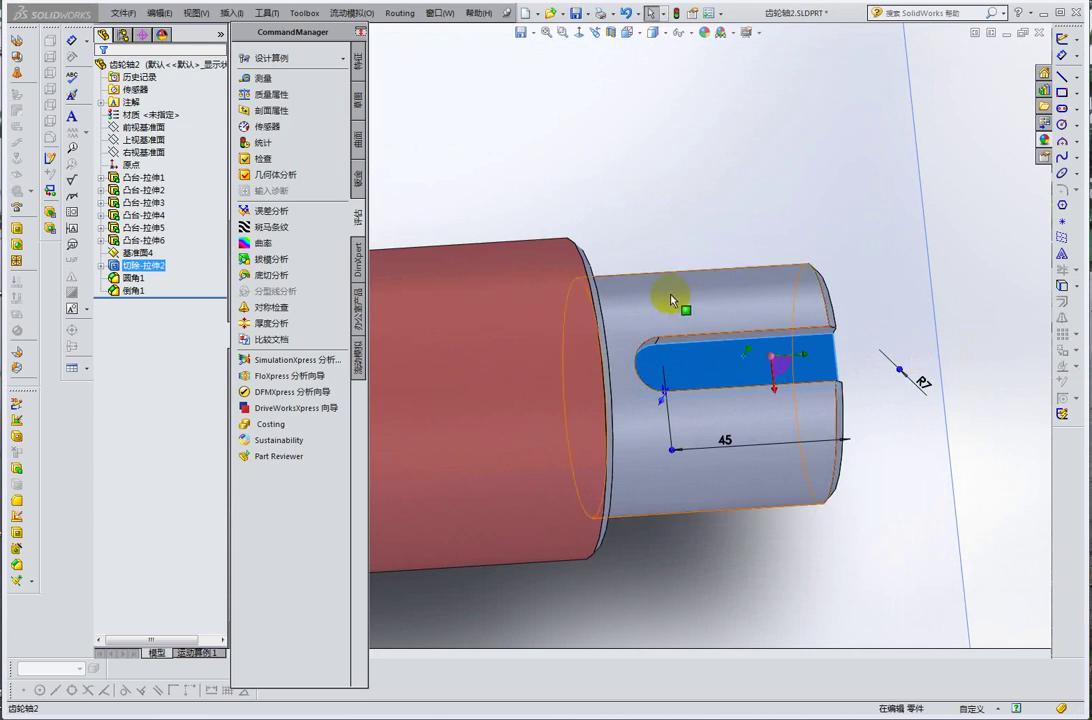
pyautogui.moveTo(622, 288)
pyautogui.mouseDown(button='middle')
pyautogui.moveTo(578, 280)
pyautogui.moveTo(641, 285)
pyautogui.moveTo(693, 355)
pyautogui.mouseUp(button='middle')
pyautogui.scroll(2, 578, 280)
pyautogui.scroll(3, 697, 288)
pyautogui.scroll(2, 622, 287)
pyautogui.scroll(-3, 687, 296)
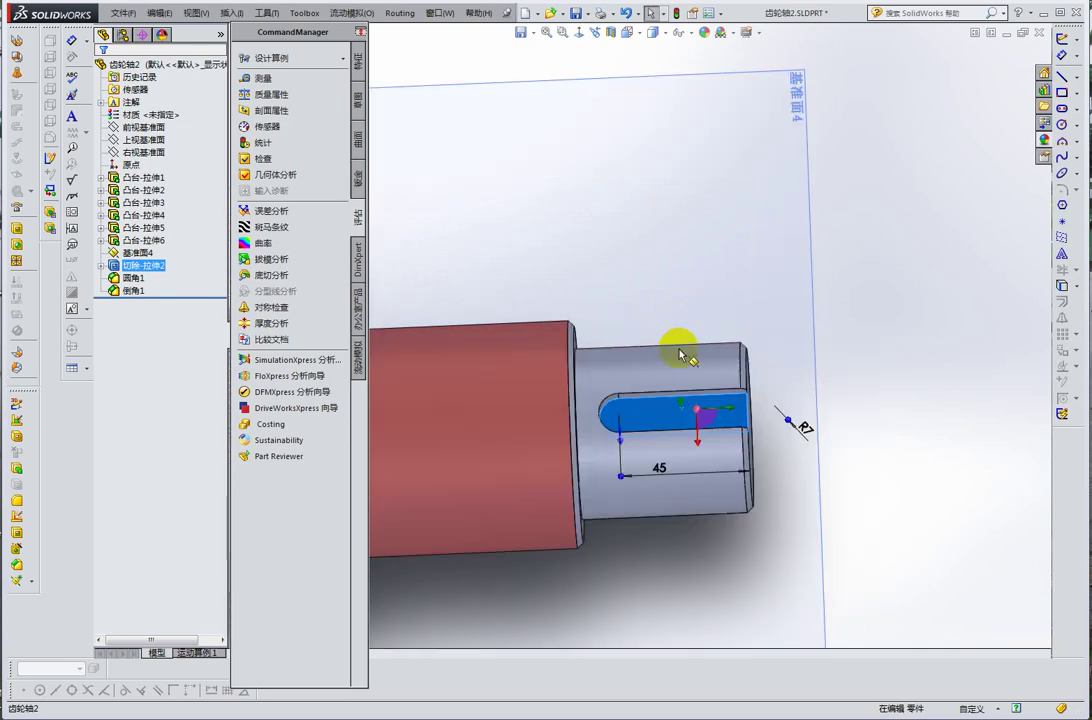
pyautogui.moveTo(714, 412)
pyautogui.mouseDown(button='middle')
pyautogui.moveTo(639, 349)
pyautogui.moveTo(680, 366)
pyautogui.mouseUp(button='middle')
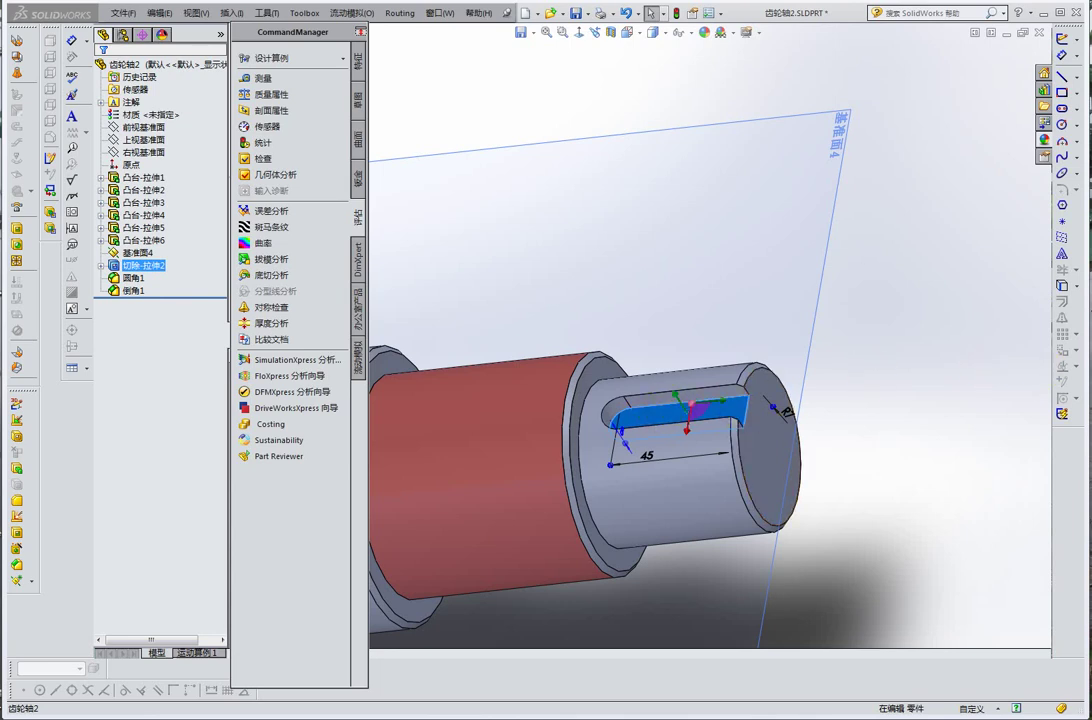
pyautogui.moveTo(707, 453); pyautogui.dragTo(678, 428, button='middle')
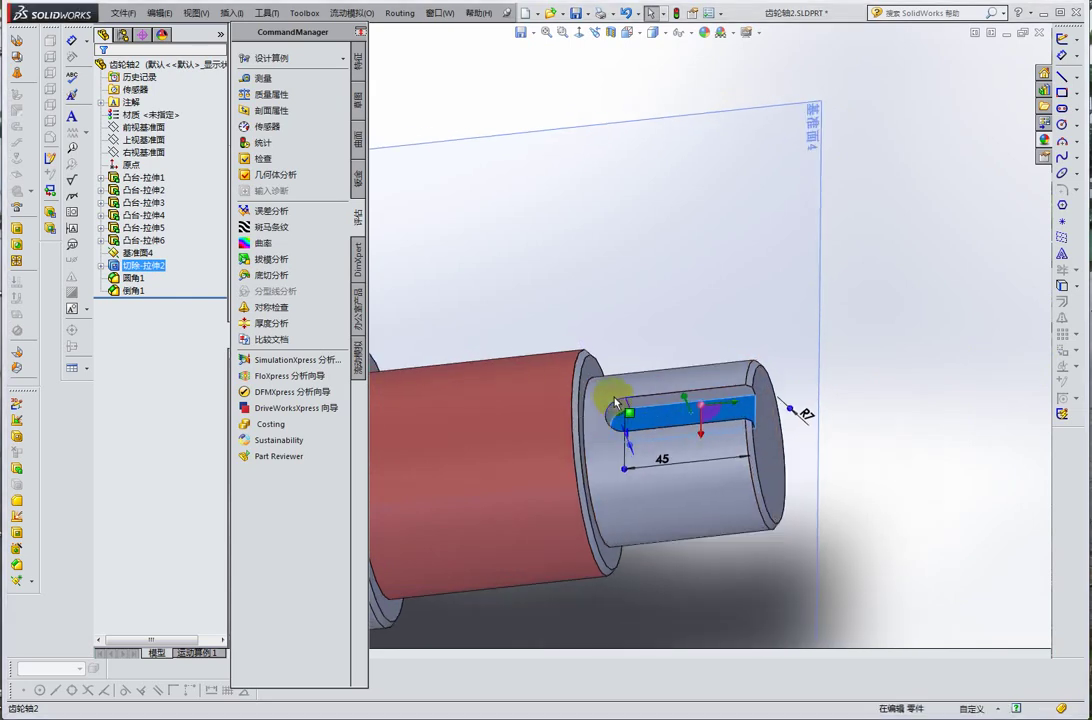
pyautogui.scroll(-2, 640, 412)
pyautogui.scroll(1, 645, 411)
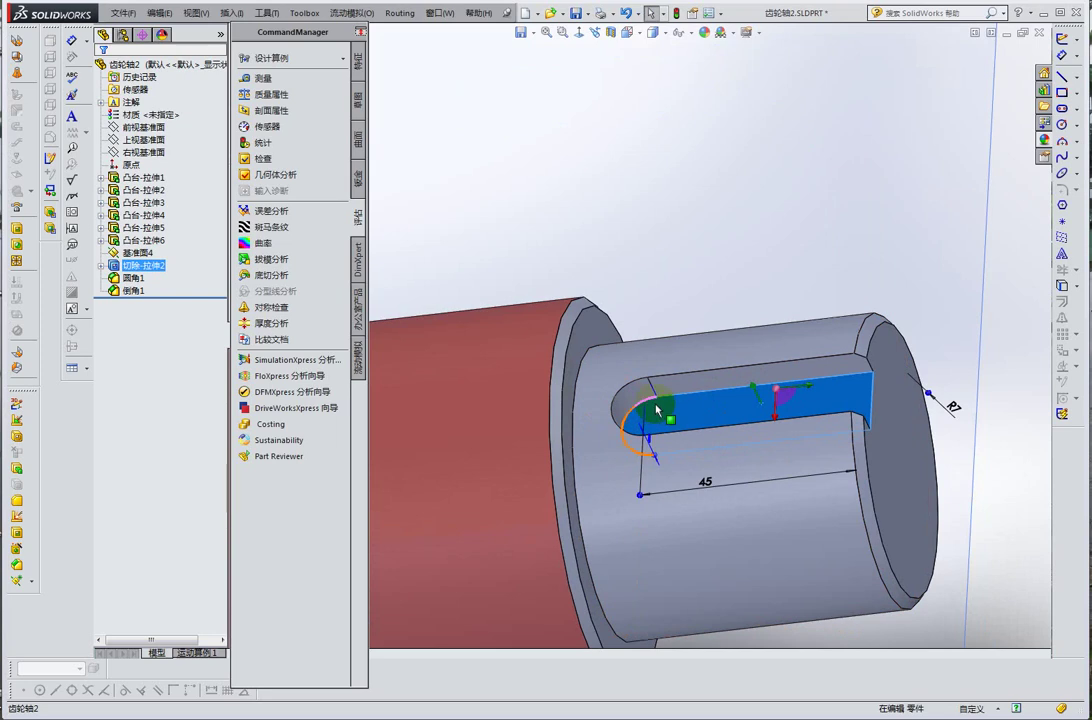
pyautogui.scroll(1, 701, 411)
pyautogui.scroll(1, 740, 395)
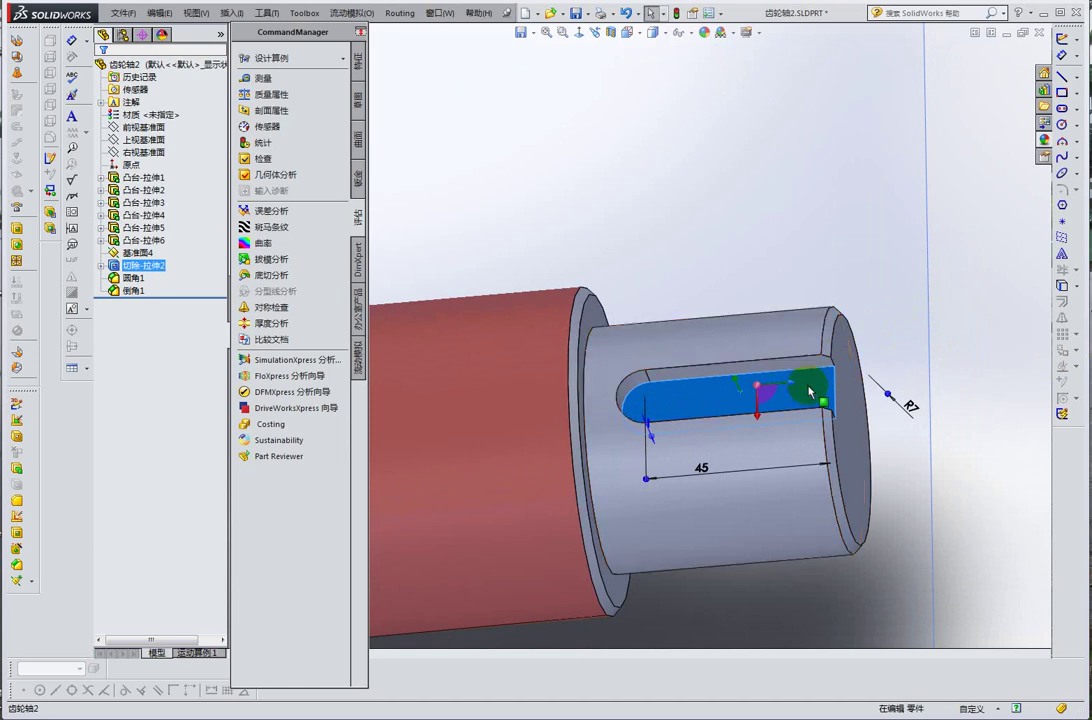
pyautogui.moveTo(785, 377)
pyautogui.mouseDown(button='middle')
pyautogui.moveTo(805, 366)
pyautogui.moveTo(810, 388)
pyautogui.mouseUp(button='middle')
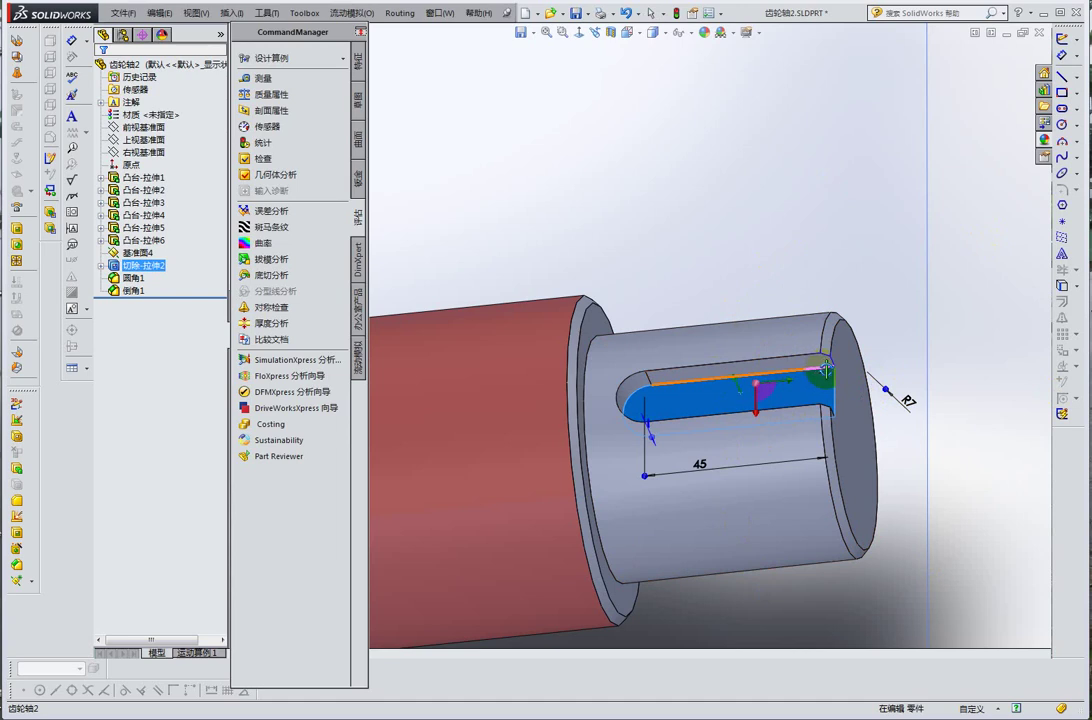
pyautogui.moveTo(825, 370)
pyautogui.mouseDown(button='middle')
pyautogui.moveTo(858, 362)
pyautogui.moveTo(804, 324)
pyautogui.moveTo(804, 370)
pyautogui.mouseUp(button='middle')
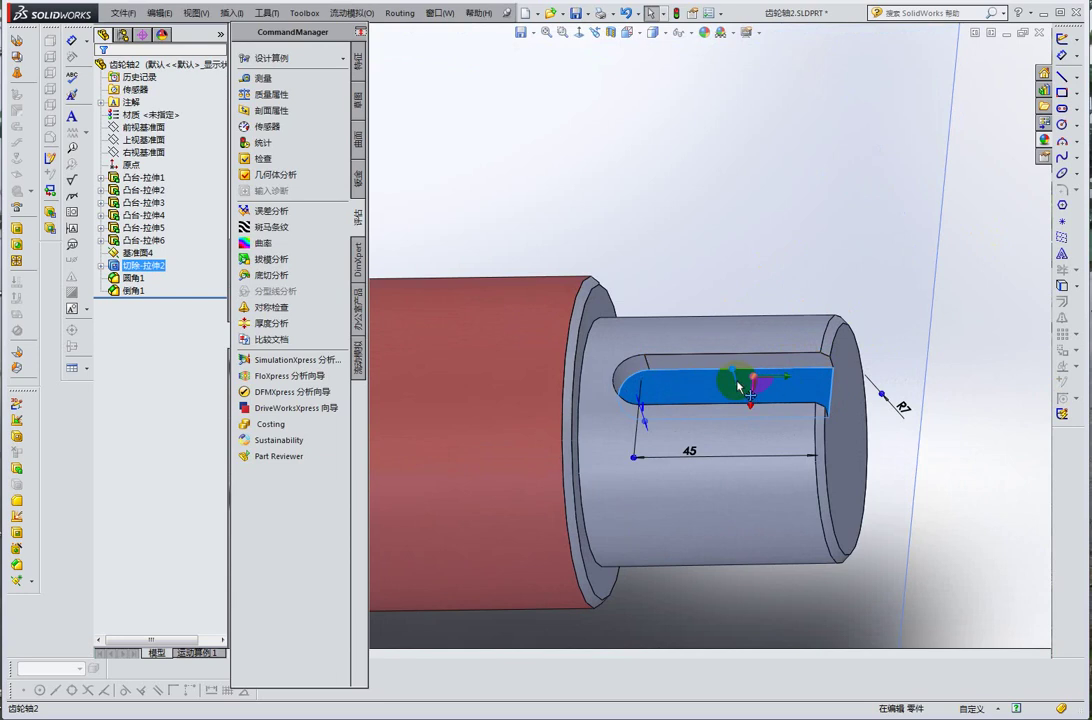
pyautogui.moveTo(740, 386)
pyautogui.mouseDown(button='middle')
pyautogui.moveTo(791, 418)
pyautogui.moveTo(785, 341)
pyautogui.moveTo(796, 295)
pyautogui.moveTo(776, 360)
pyautogui.mouseUp(button='middle')
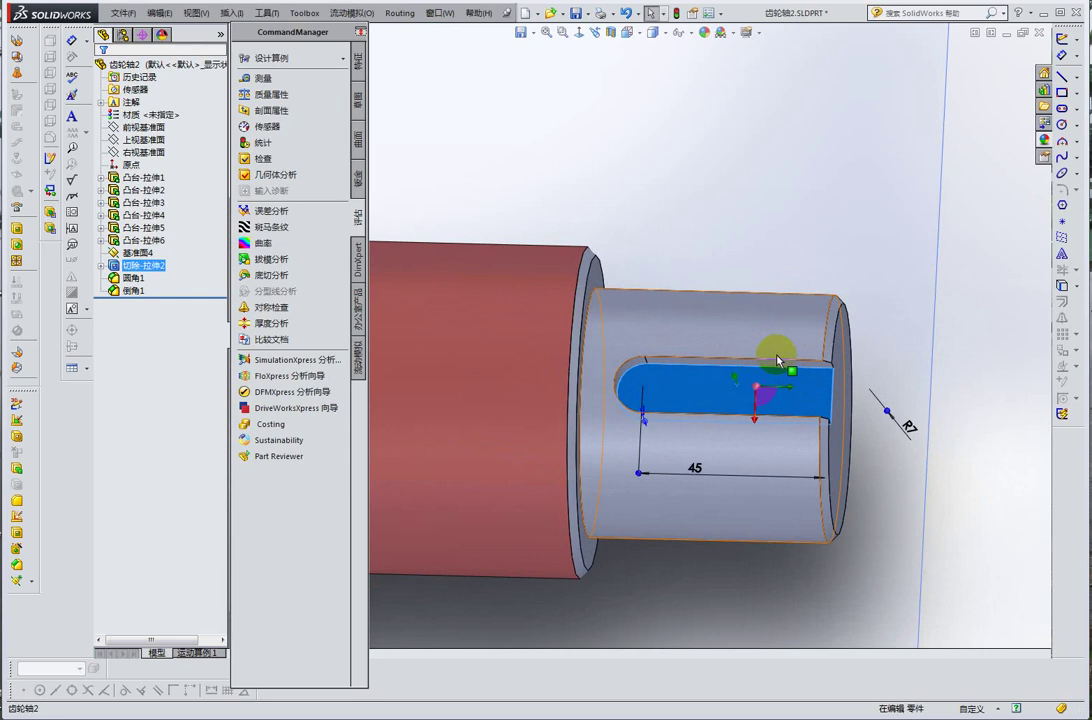
pyautogui.moveTo(775, 358)
pyautogui.mouseDown(button='middle')
pyautogui.moveTo(790, 349)
pyautogui.moveTo(692, 378)
pyautogui.moveTo(714, 370)
pyautogui.moveTo(586, 379)
pyautogui.mouseUp(button='middle')
pyautogui.moveTo(763, 366); pyautogui.dragTo(771, 379, button='middle')
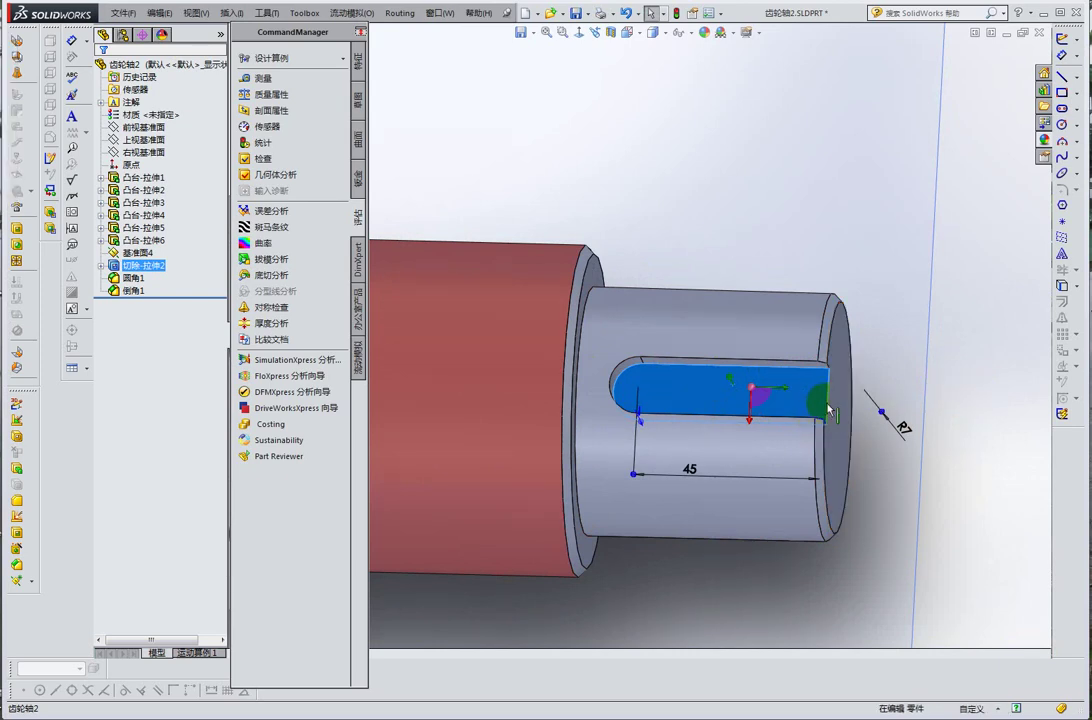
pyautogui.click(862, 420)
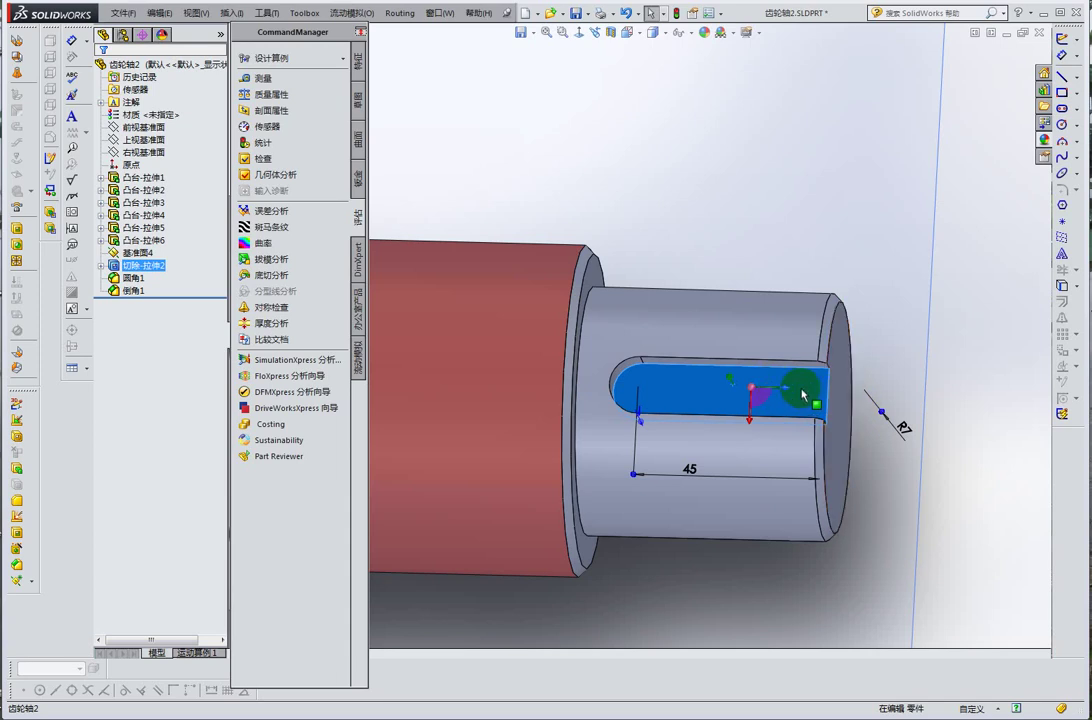
pyautogui.click(855, 387)
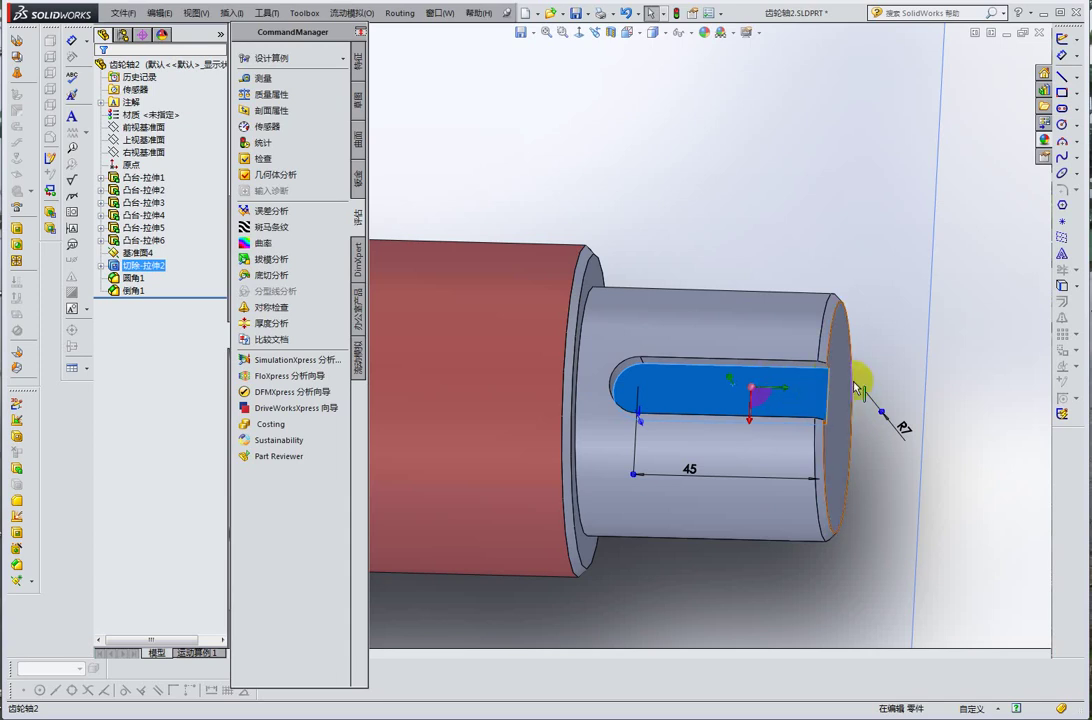
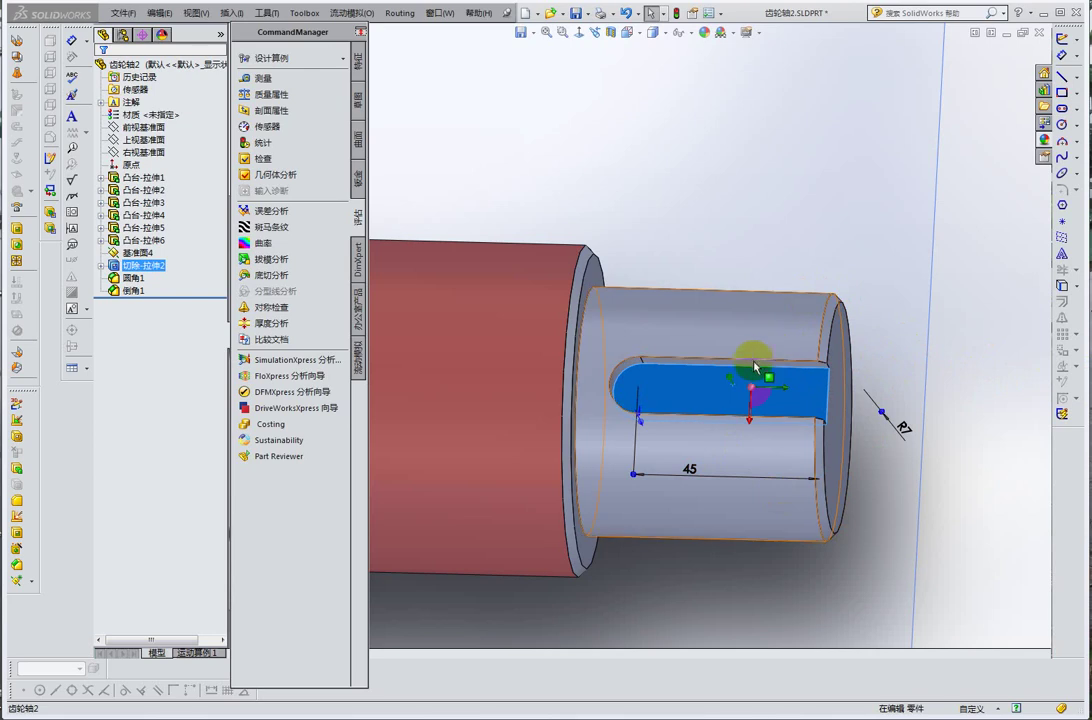
# - Move the keyway sketch point to the slot's left end and view the keyway edge-on
pyautogui.click(735, 381)
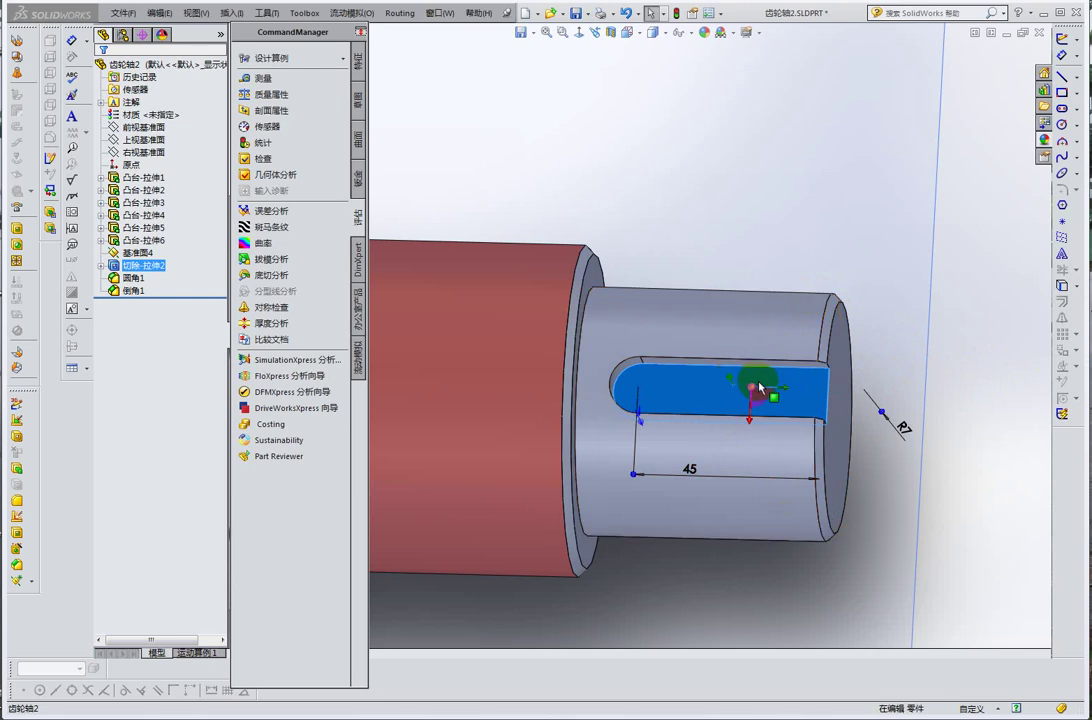
pyautogui.moveTo(735, 381)
pyautogui.mouseDown()
pyautogui.moveTo(663, 380)
pyautogui.moveTo(797, 371)
pyautogui.moveTo(866, 380)
pyautogui.mouseUp()
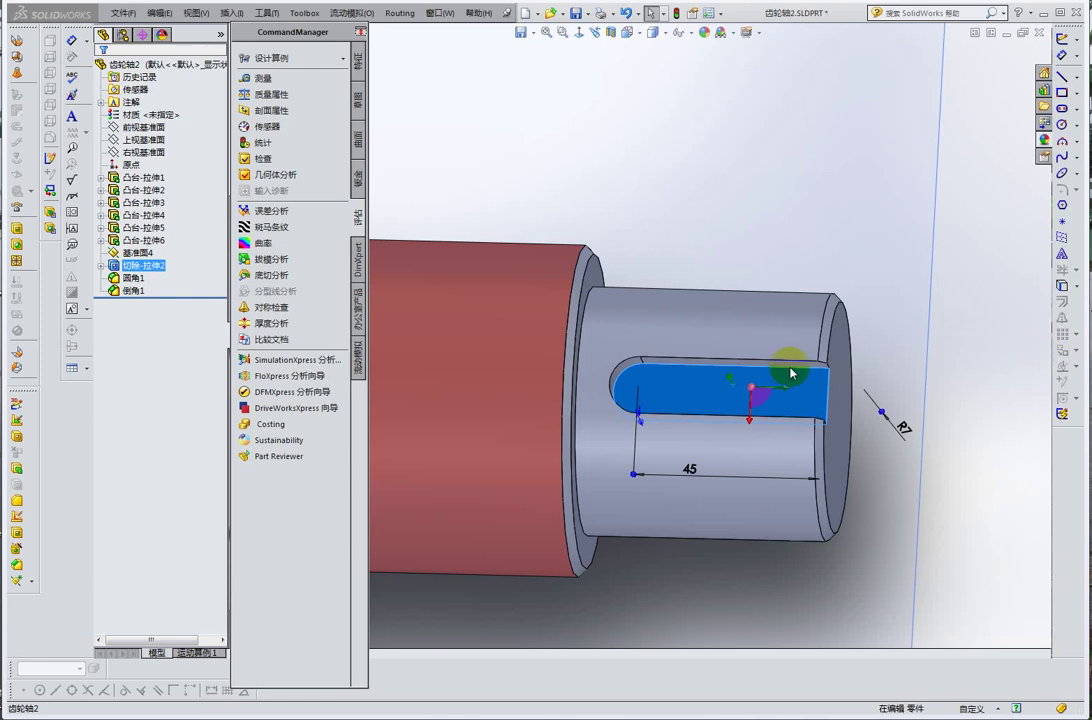
pyautogui.moveTo(756, 373)
pyautogui.mouseDown(button='middle')
pyautogui.moveTo(753, 318)
pyautogui.moveTo(731, 307)
pyautogui.moveTo(752, 324)
pyautogui.moveTo(719, 383)
pyautogui.mouseUp(button='middle')
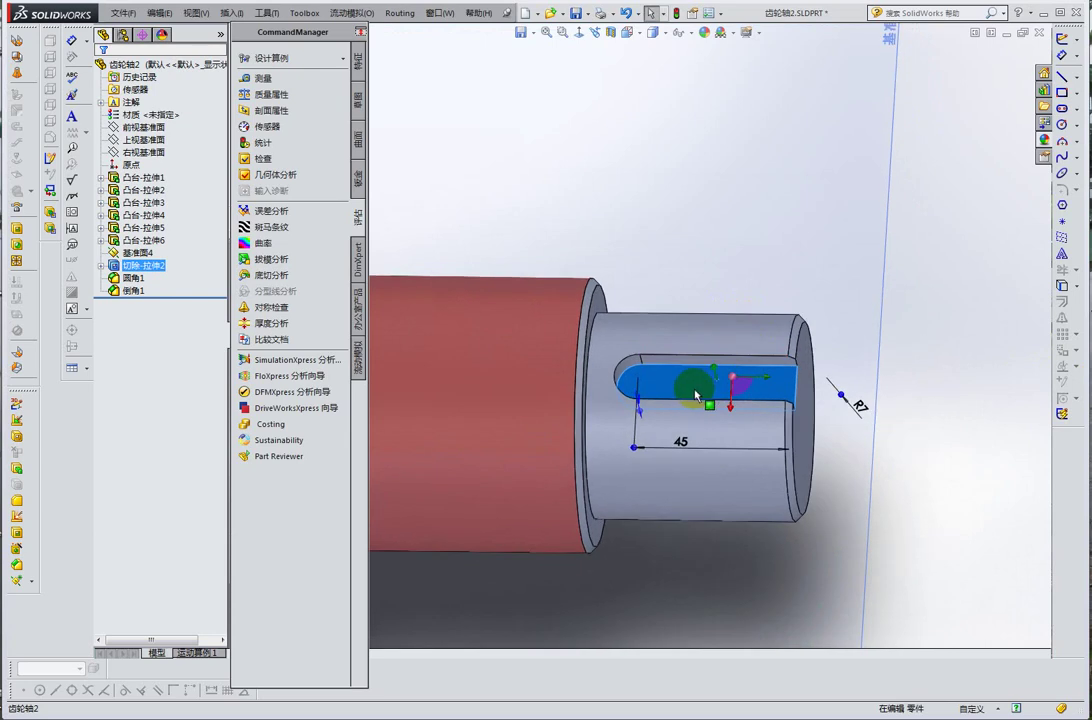
pyautogui.moveTo(675, 382); pyautogui.dragTo(679, 356, button='middle')
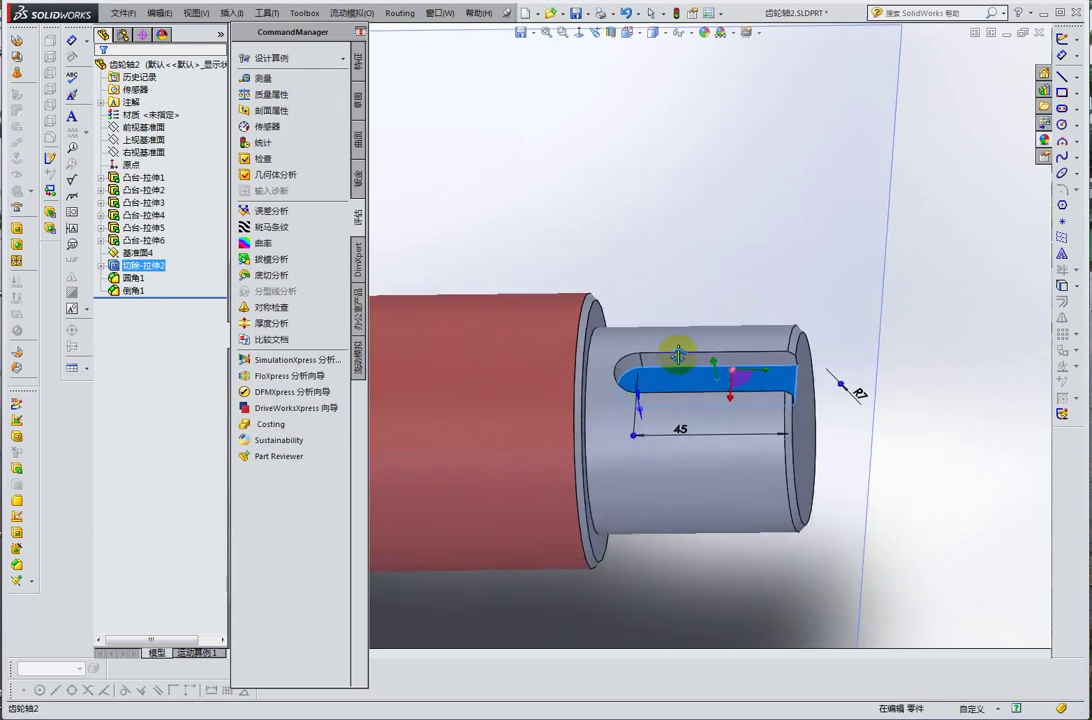
# - Zoom out and orbit to view the gear shaft from higher up
pyautogui.scroll(3, 640, 355)
pyautogui.scroll(2, 620, 340)
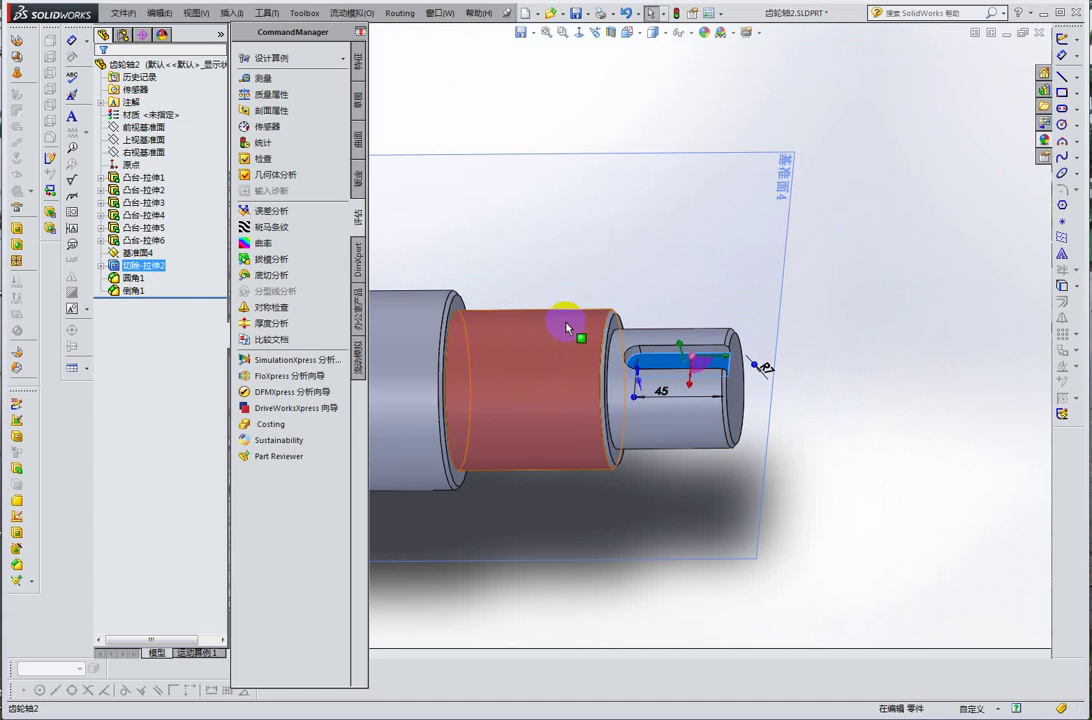
pyautogui.scroll(-2, 536, 353)
pyautogui.scroll(-2, 548, 312)
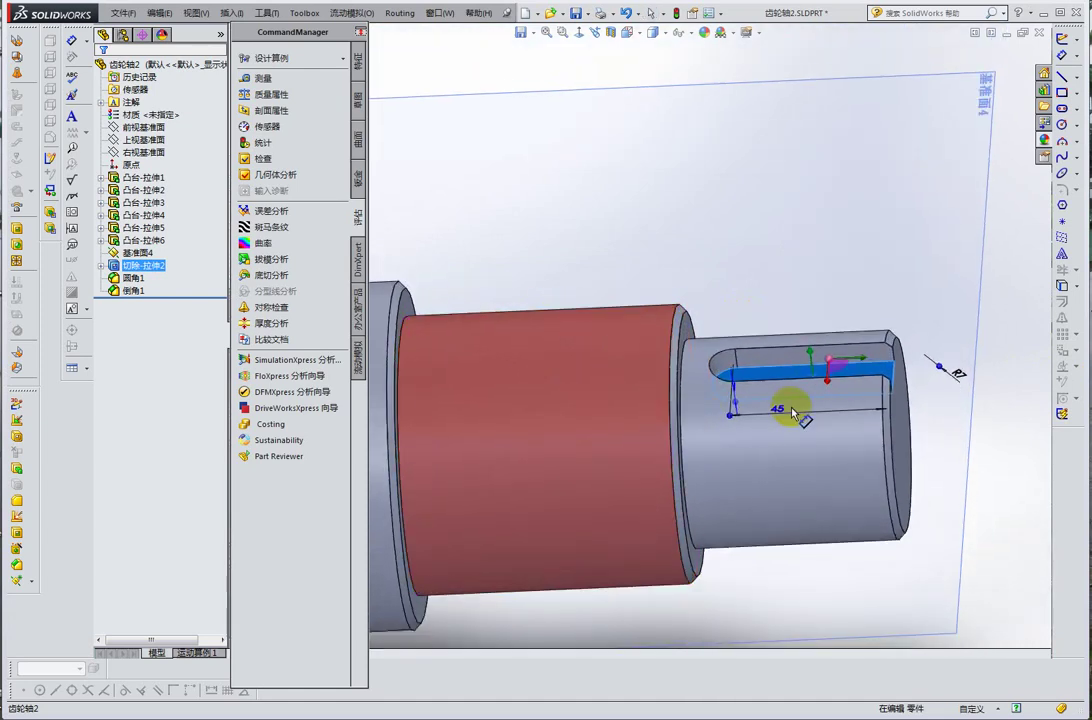
pyautogui.scroll(2, 808, 397)
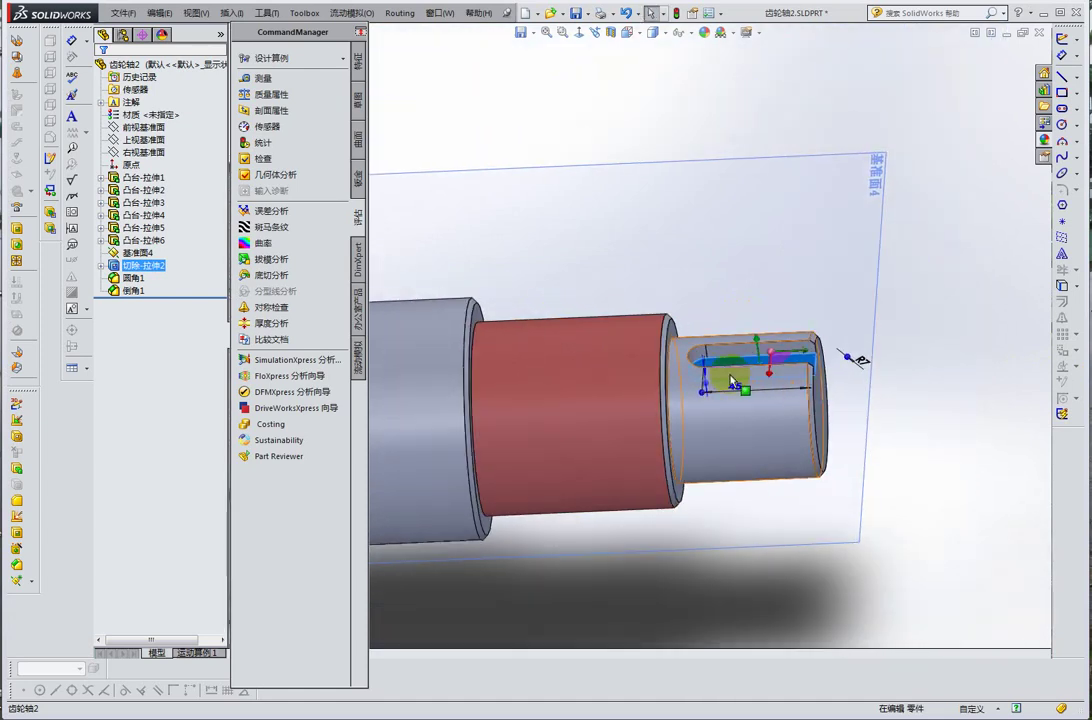
pyautogui.moveTo(650, 320); pyautogui.dragTo(692, 316, button='middle')
pyautogui.scroll(1, 692, 316)
pyautogui.scroll(2, 626, 370)
pyautogui.scroll(2, 629, 370)
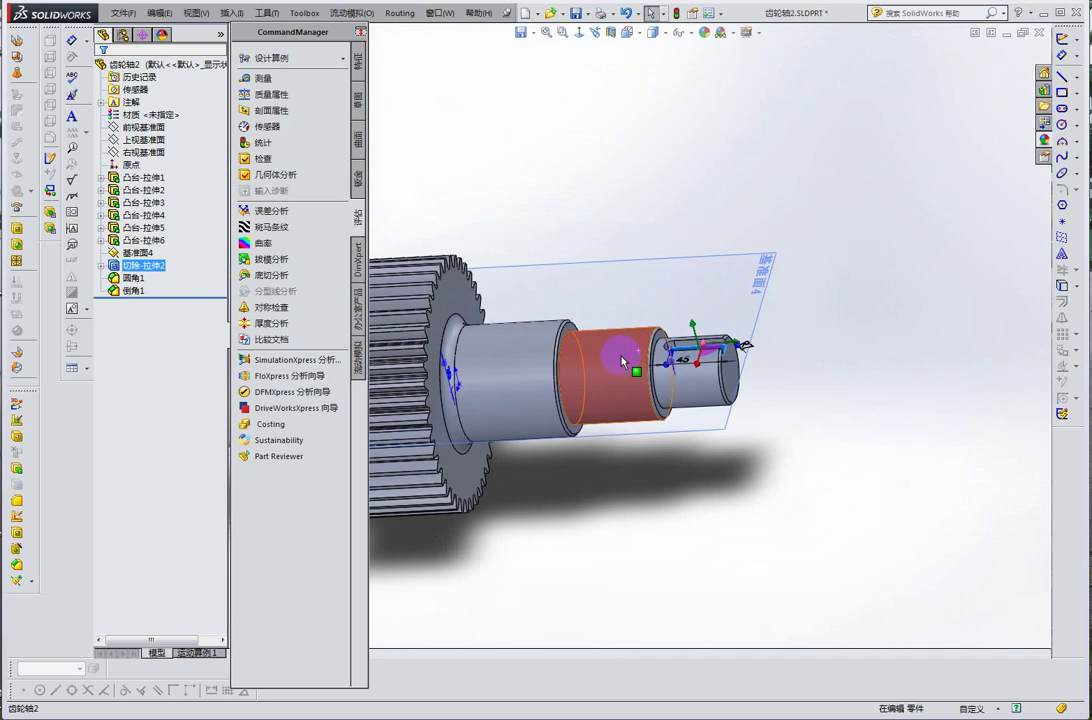
pyautogui.scroll(1, 616, 357)
# - Select the red cylindrical section and the shaft's left end face, laying the shaft horizontally
pyautogui.click(616, 357)
pyautogui.scroll(3, 616, 357)
pyautogui.moveTo(616, 357); pyautogui.dragTo(490, 350, button='middle')
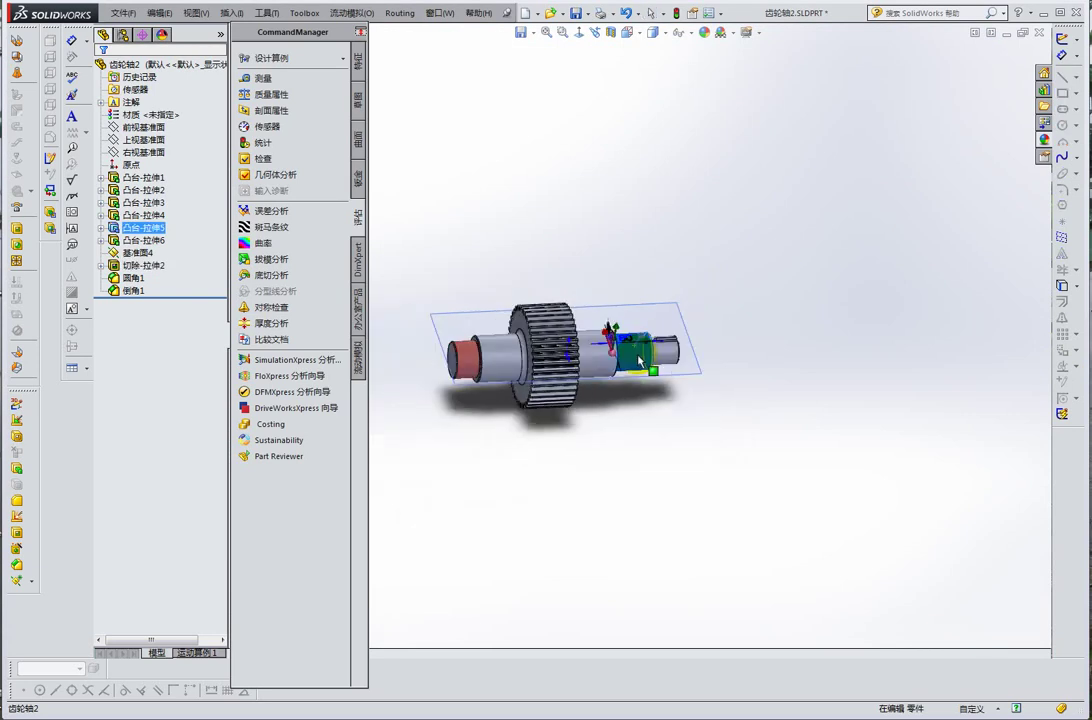
pyautogui.scroll(-2, 490, 350)
pyautogui.click(480, 356)
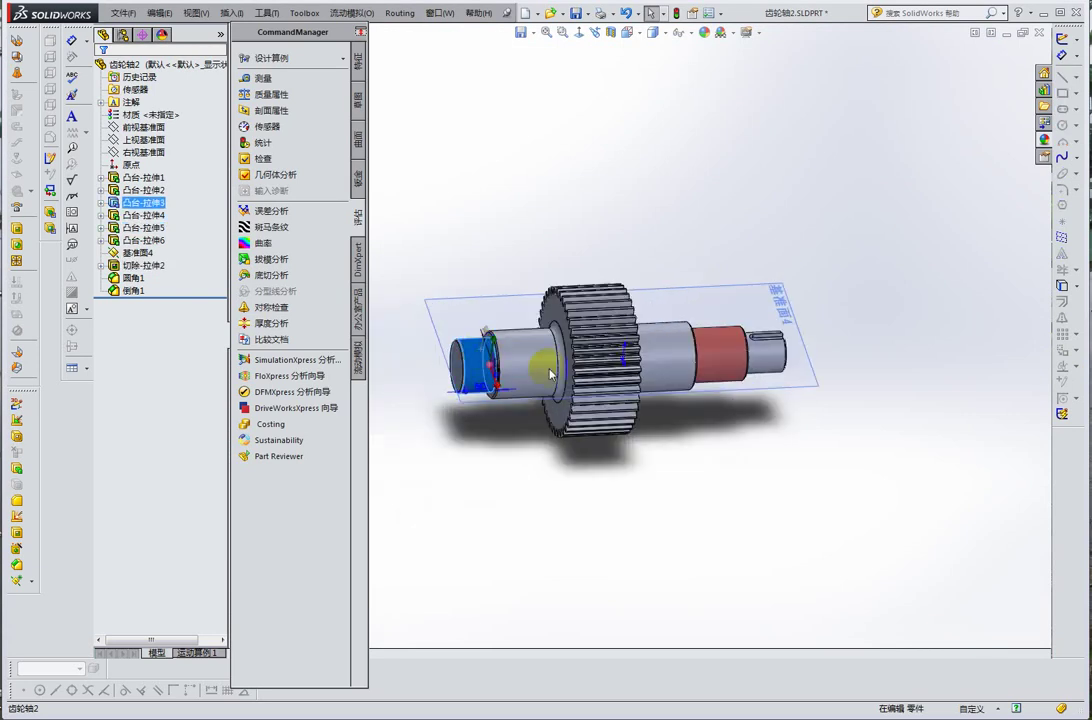
pyautogui.moveTo(708, 371); pyautogui.dragTo(712, 354, button='middle')
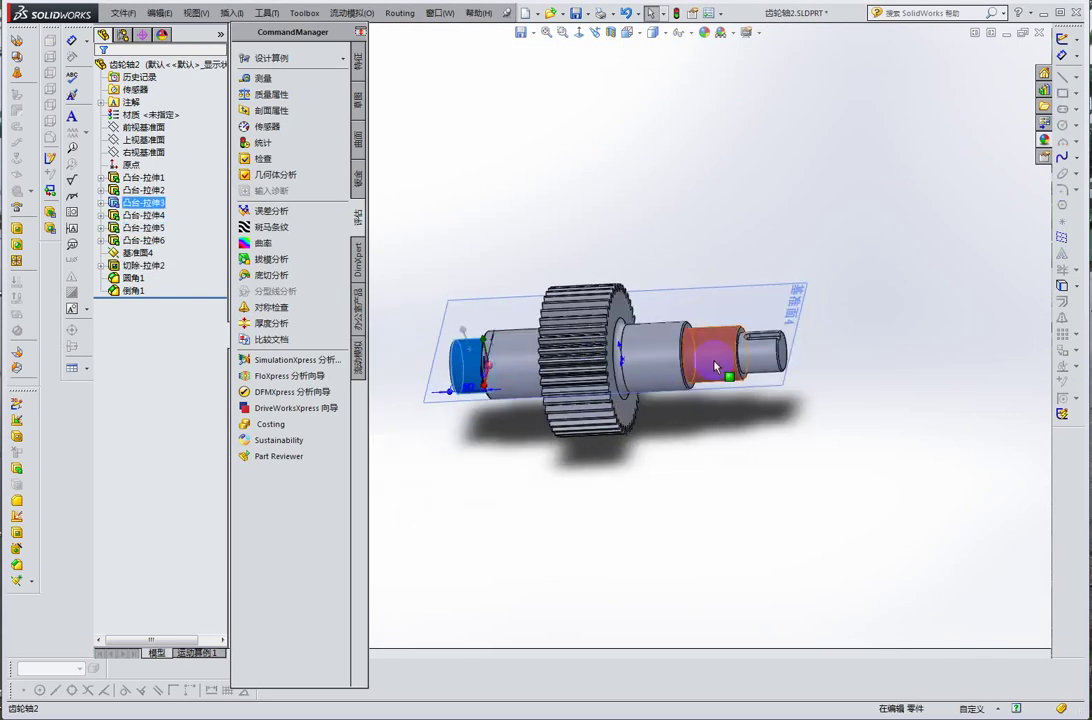
pyautogui.click(711, 353)
pyautogui.click(452, 350)
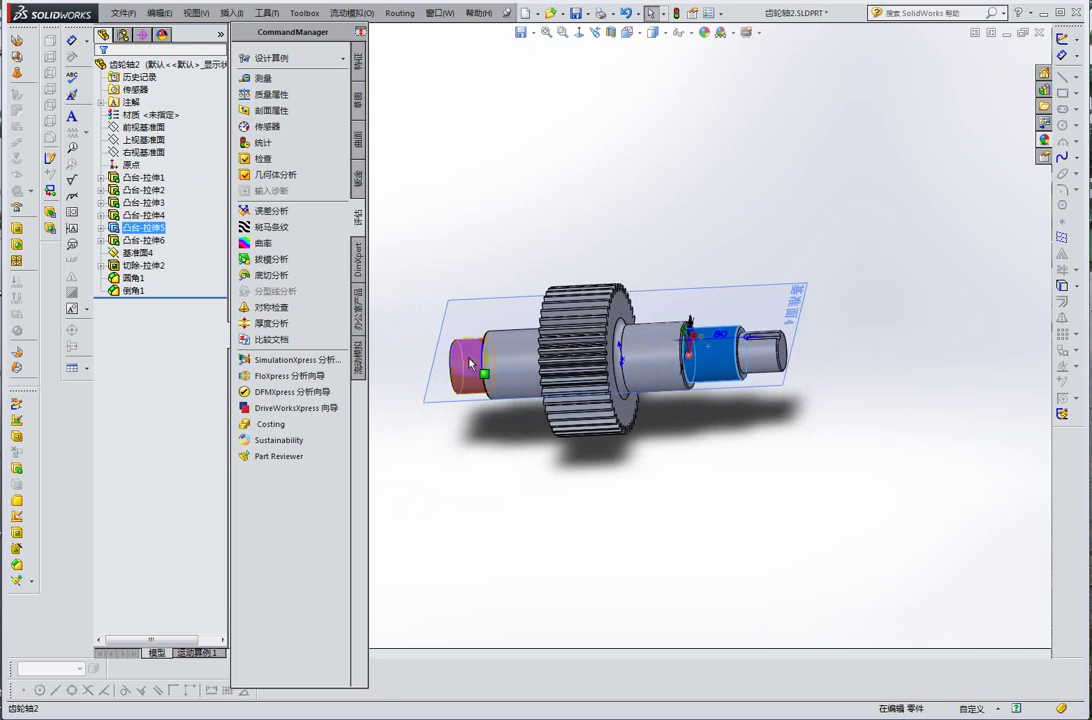
pyautogui.moveTo(612, 385)
pyautogui.mouseDown(button='middle')
pyautogui.moveTo(725, 358)
pyautogui.moveTo(700, 350)
pyautogui.mouseUp(button='middle')
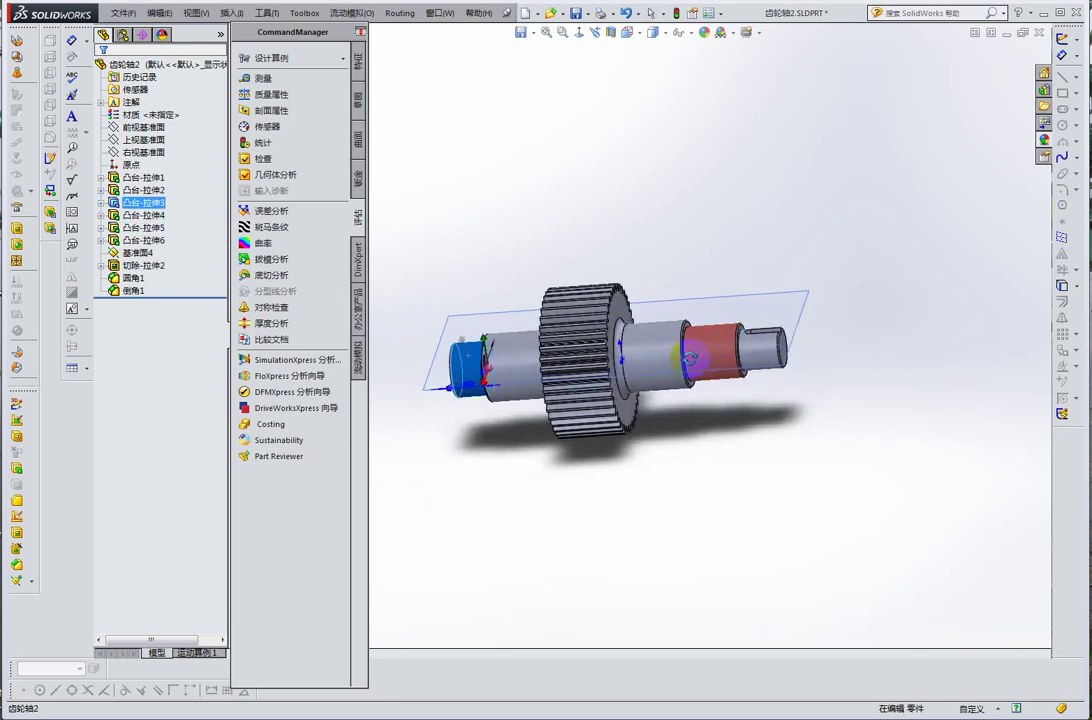
pyautogui.scroll(-5, 697, 345)
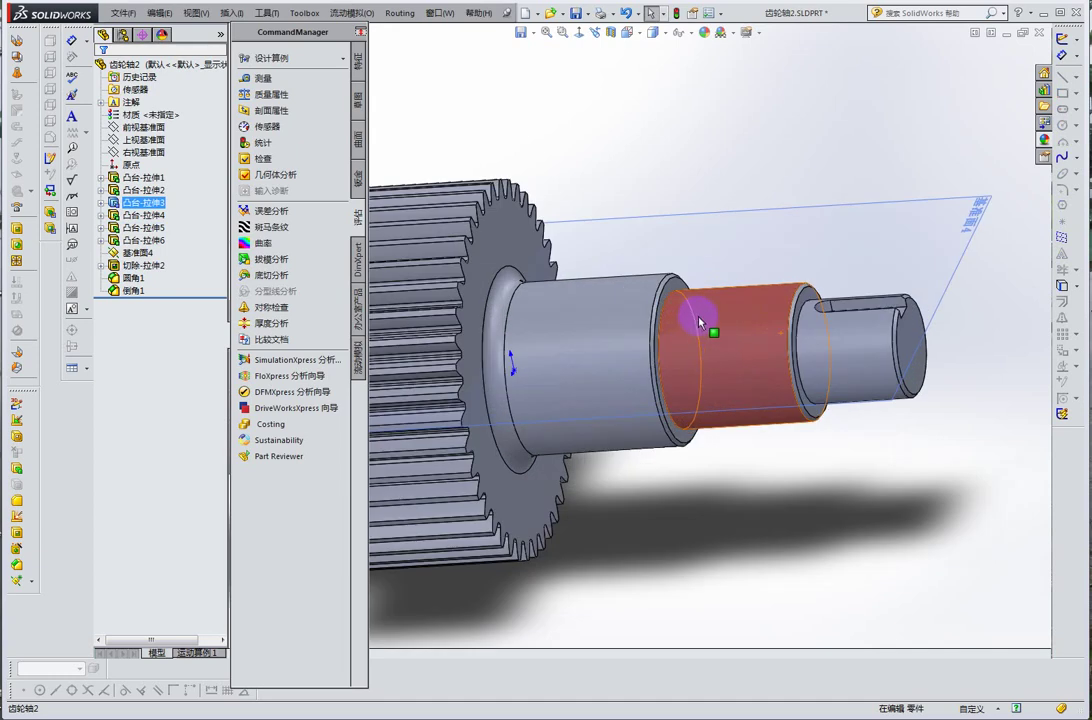
# - Orbit to an oblique view showing the whole gear shaft
pyautogui.click(683, 282)
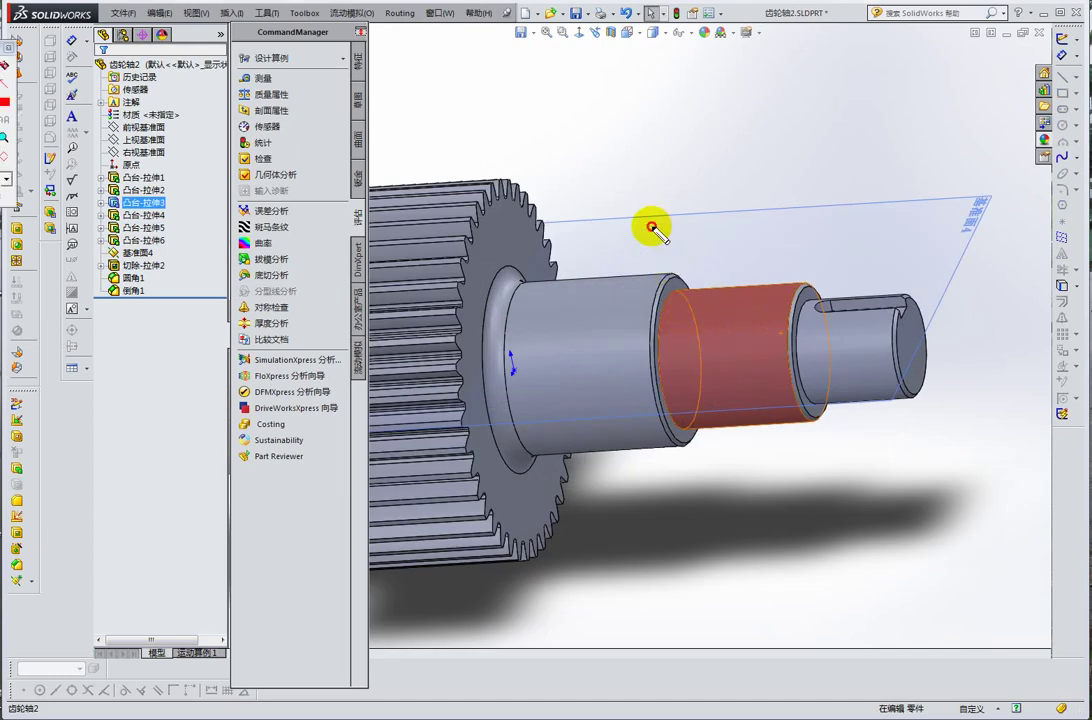
pyautogui.moveTo(651, 228); pyautogui.dragTo(625, 193)
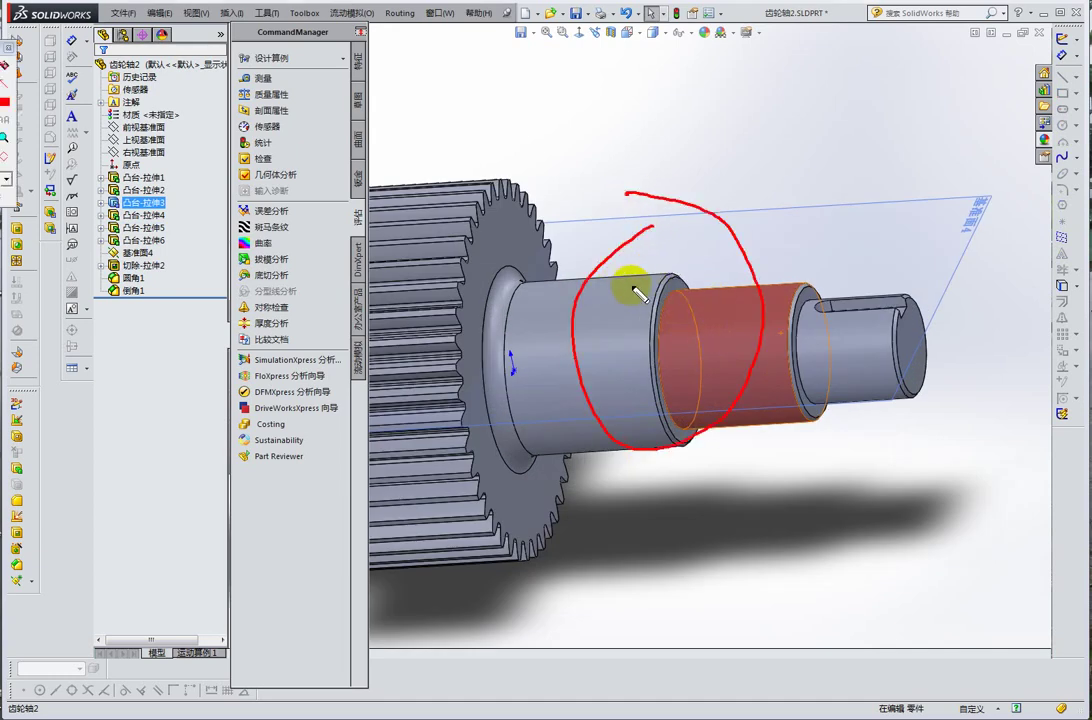
pyautogui.press('Escape')
pyautogui.scroll(5, 640, 288)
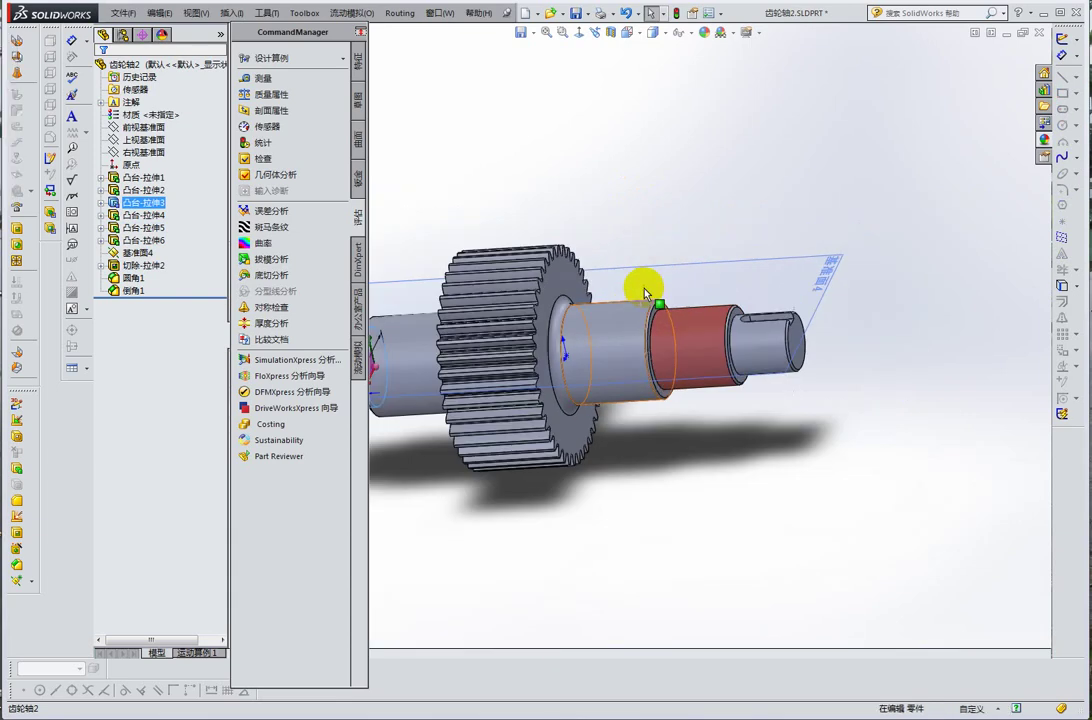
pyautogui.moveTo(640, 288); pyautogui.dragTo(530, 320, button='middle')
pyautogui.moveTo(487, 298); pyautogui.dragTo(505, 303)
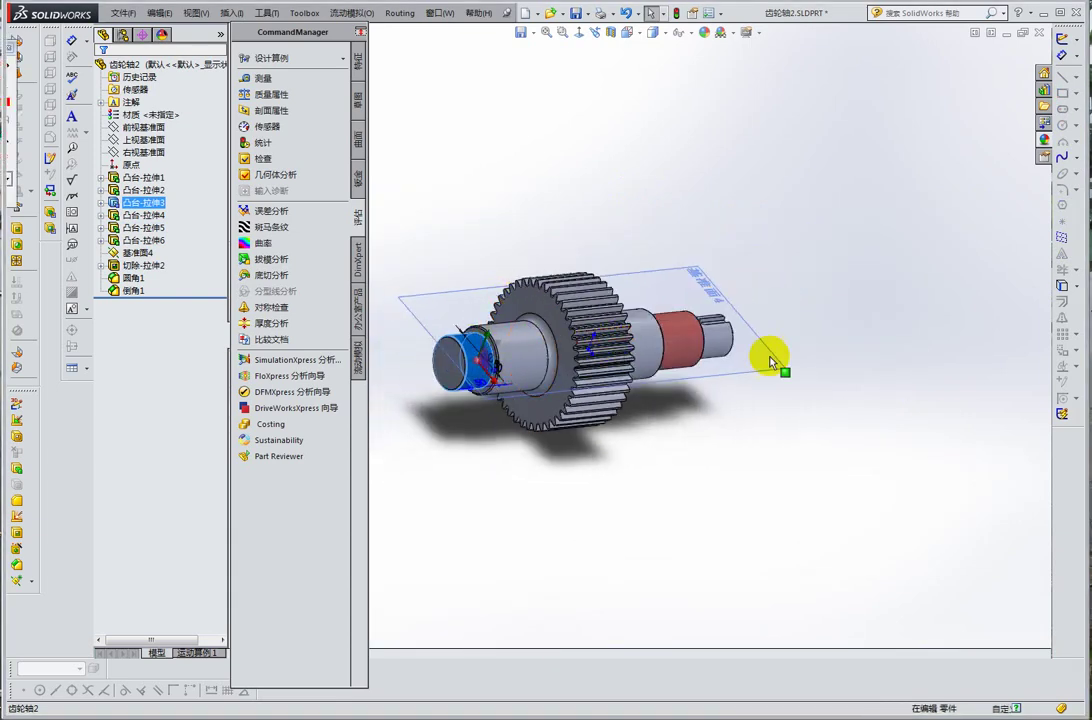
pyautogui.moveTo(770, 361); pyautogui.dragTo(700, 373, button='middle')
pyautogui.scroll(-5, 630, 337)
pyautogui.scroll(-2, 629, 337)
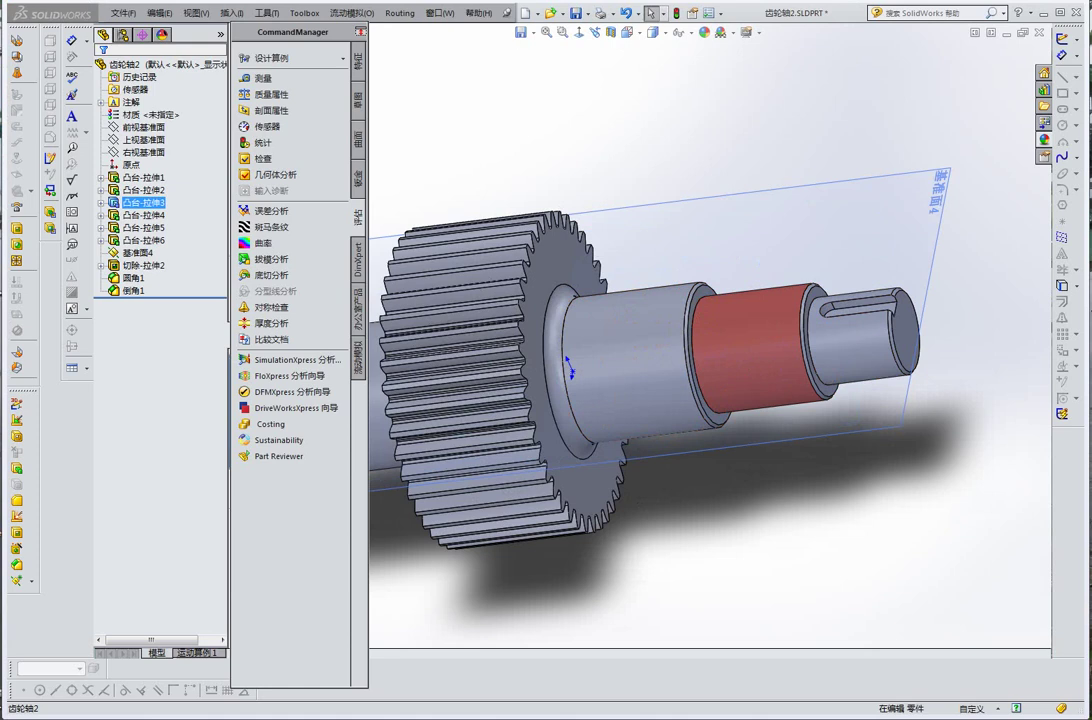
pyautogui.click(746, 319)
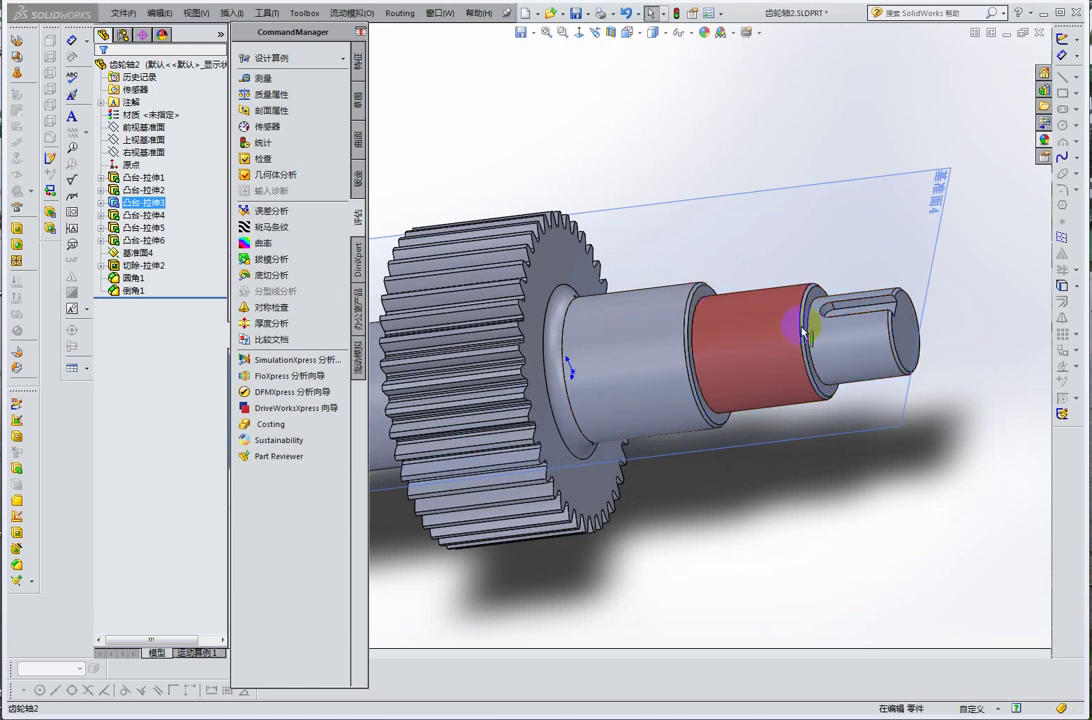
pyautogui.click(725, 347)
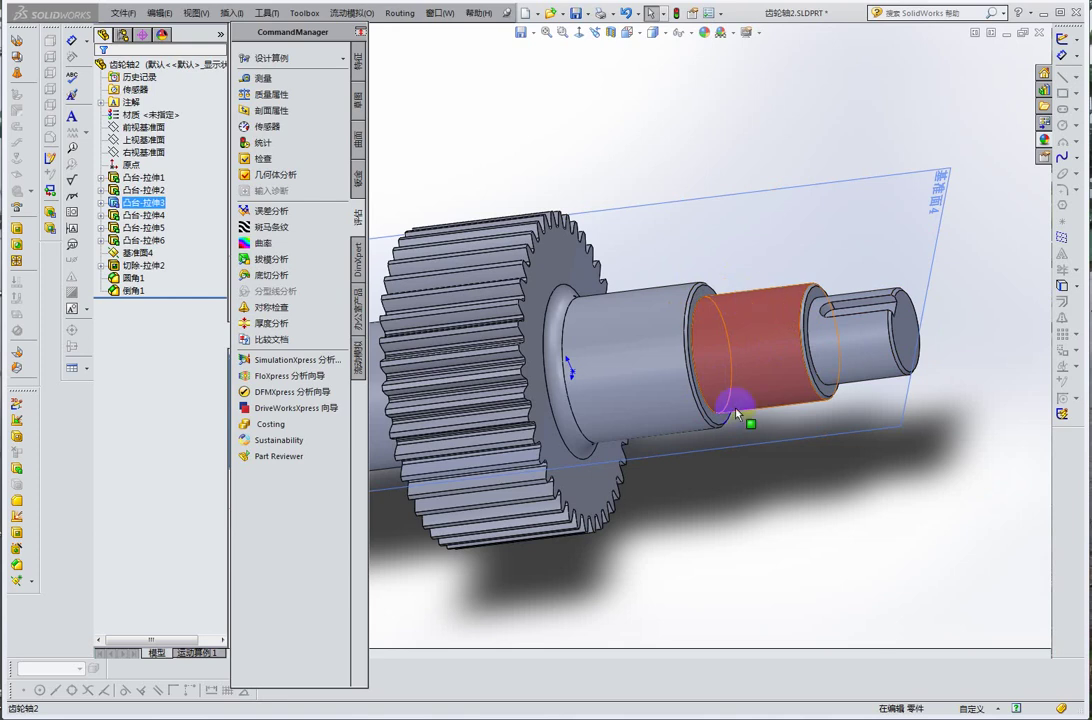
pyautogui.click(699, 283)
pyautogui.click(800, 305)
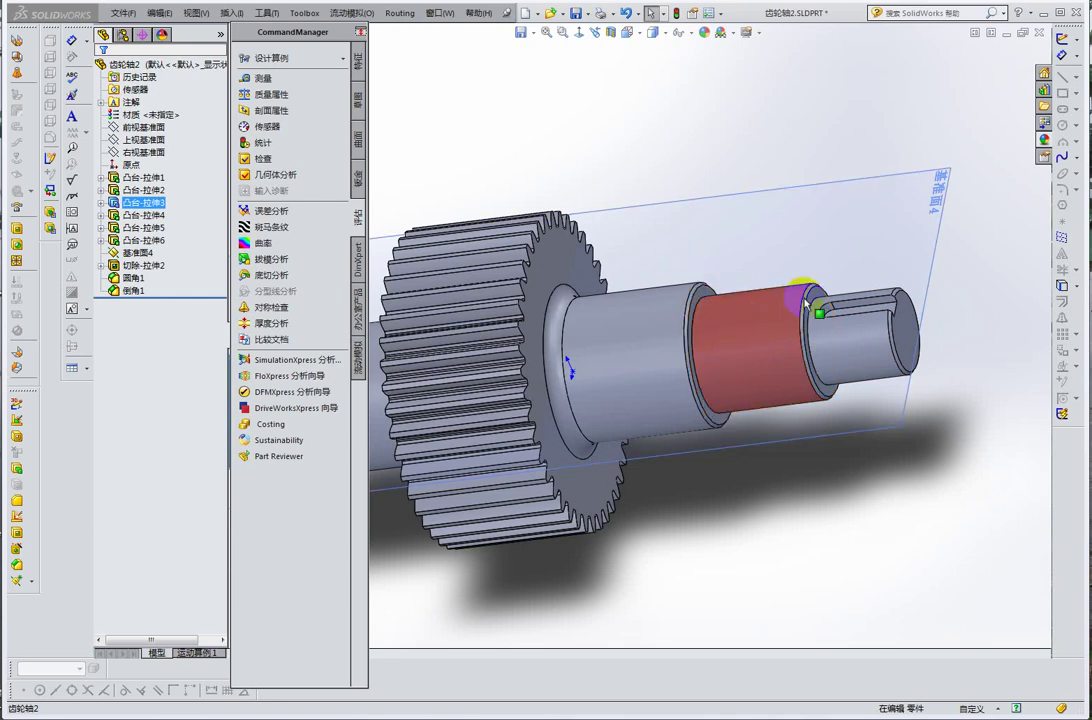
pyautogui.click(865, 334)
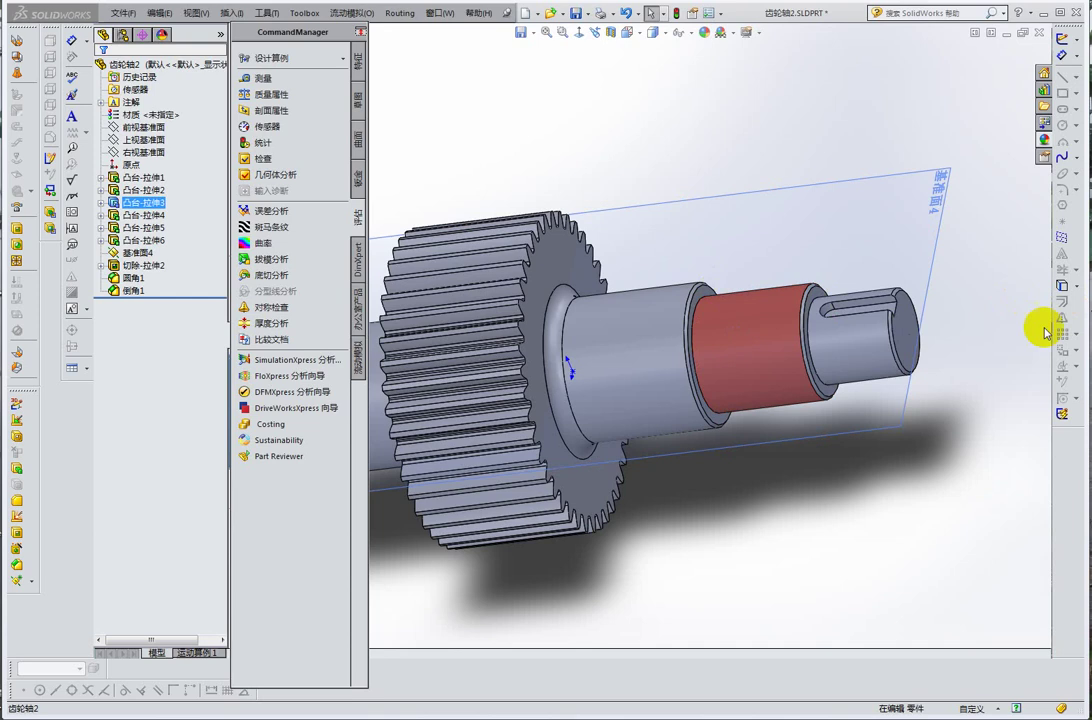
pyautogui.click(735, 307)
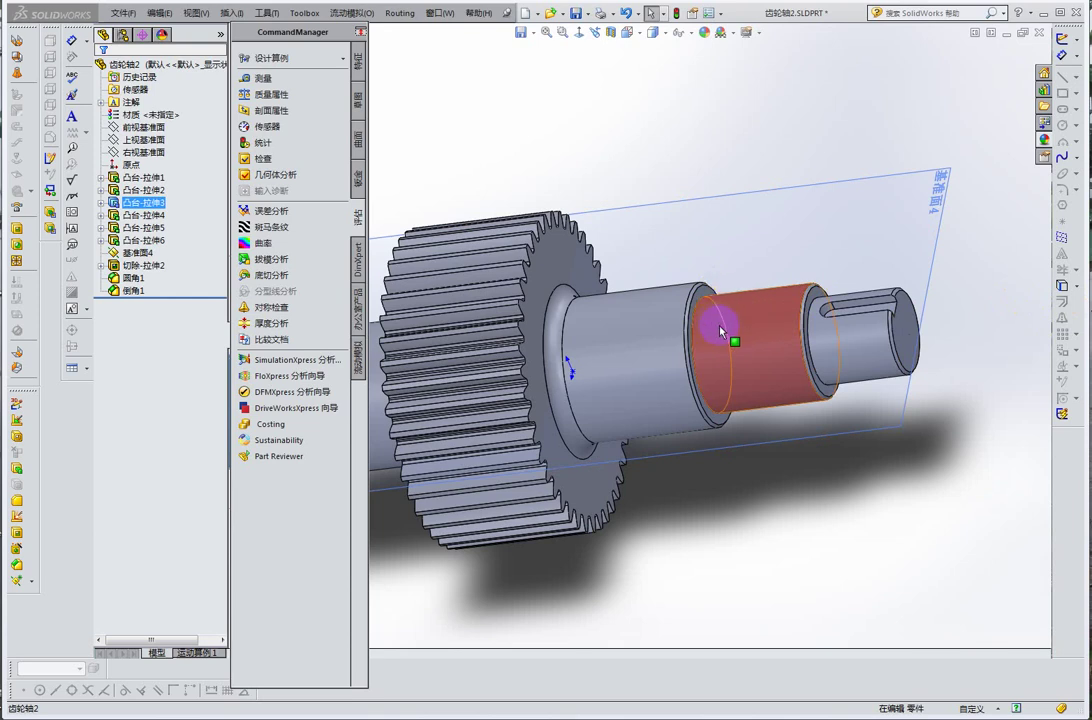
pyautogui.click(710, 296)
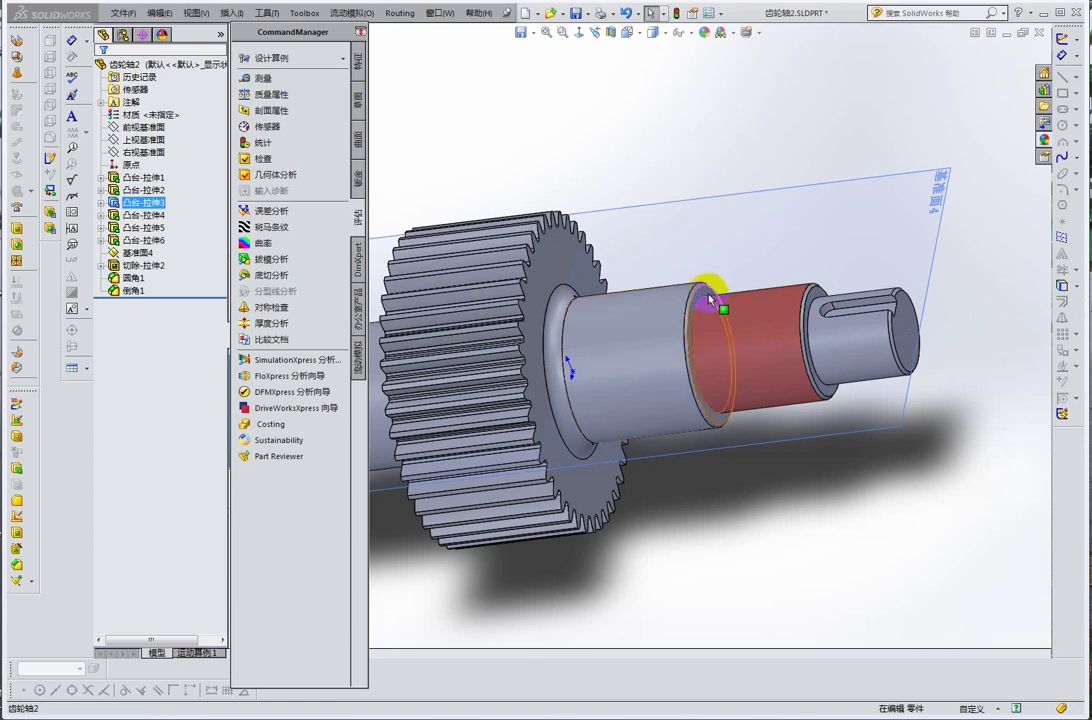
pyautogui.click(710, 305)
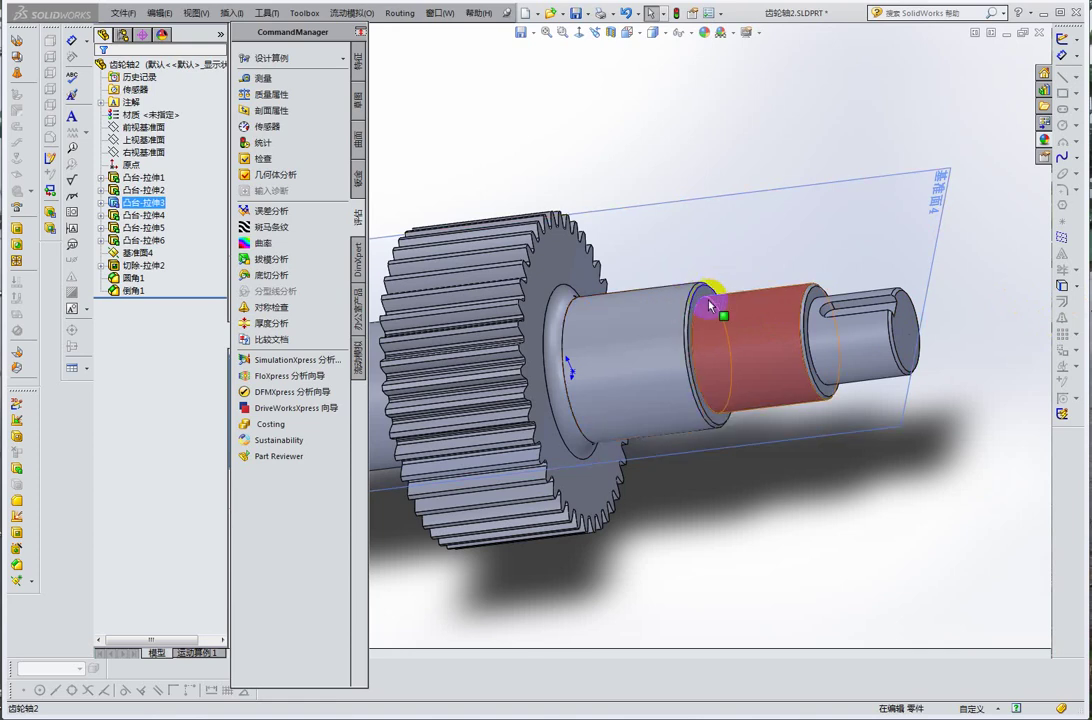
pyautogui.click(725, 300)
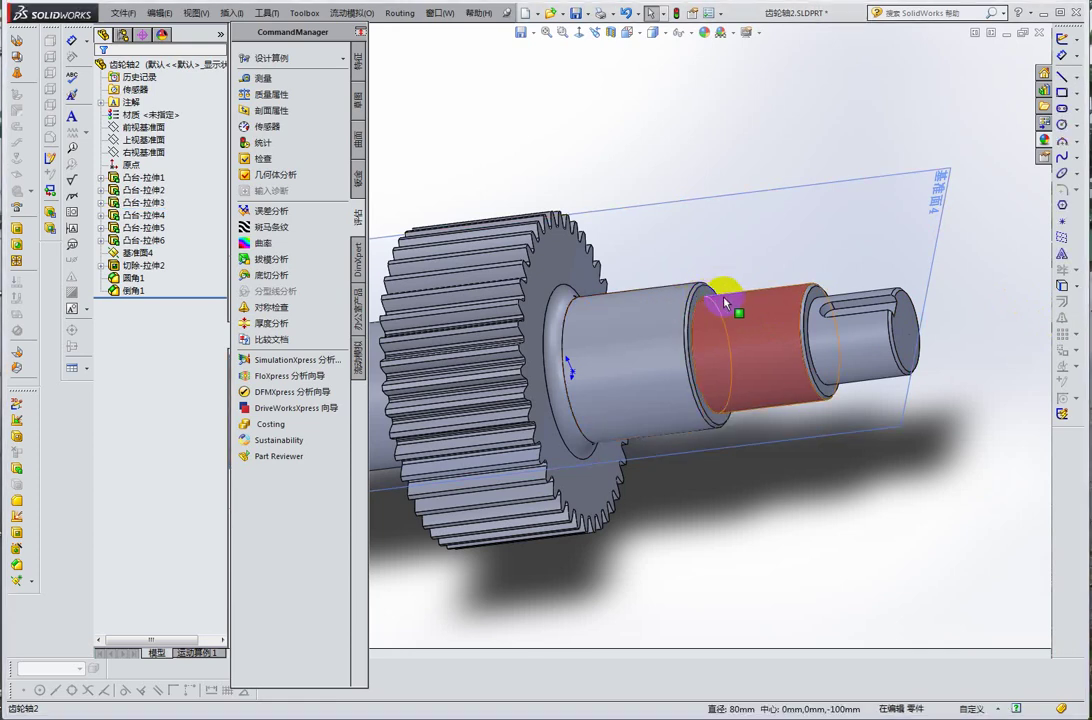
pyautogui.click(710, 298)
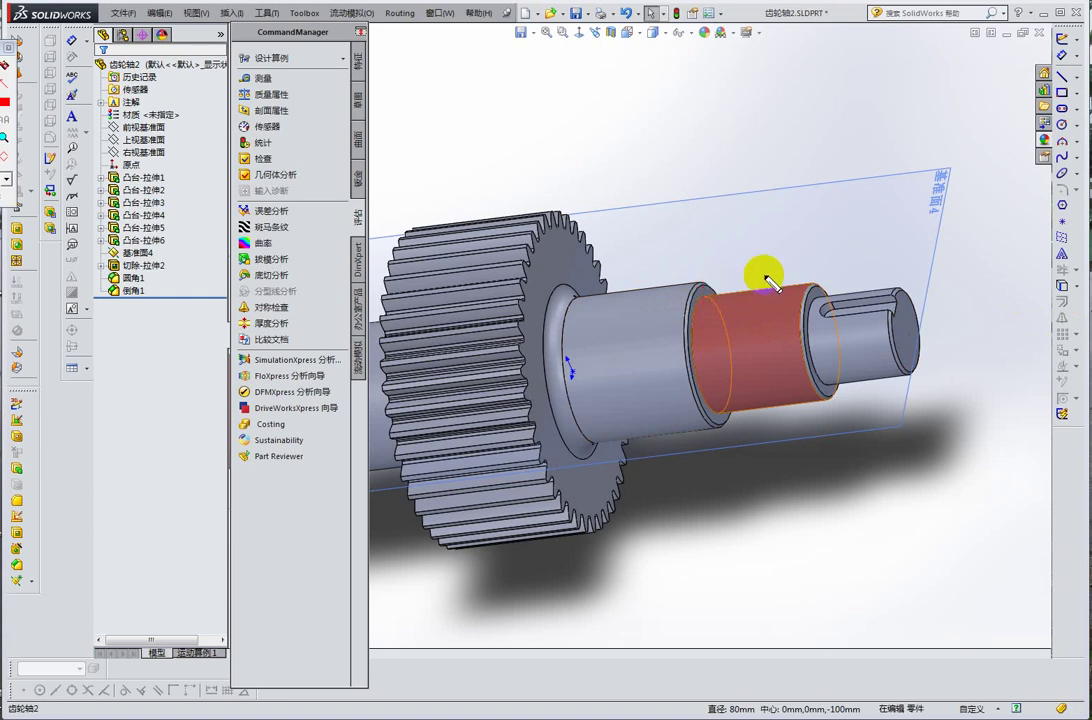
pyautogui.click(704, 308)
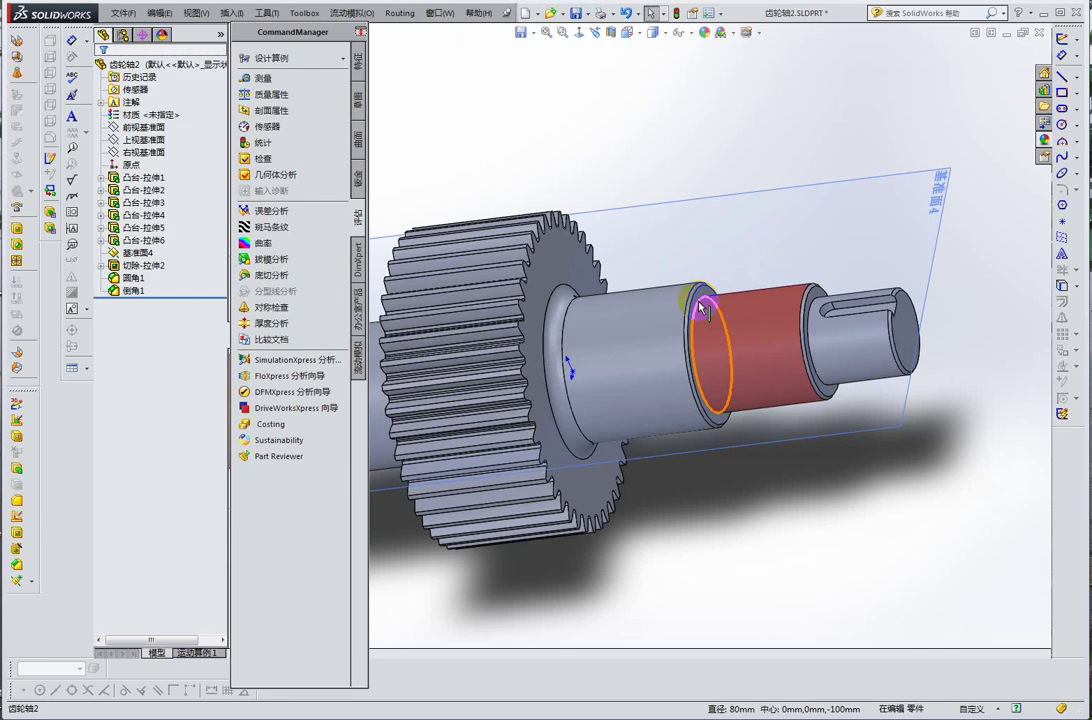
pyautogui.press('Escape')
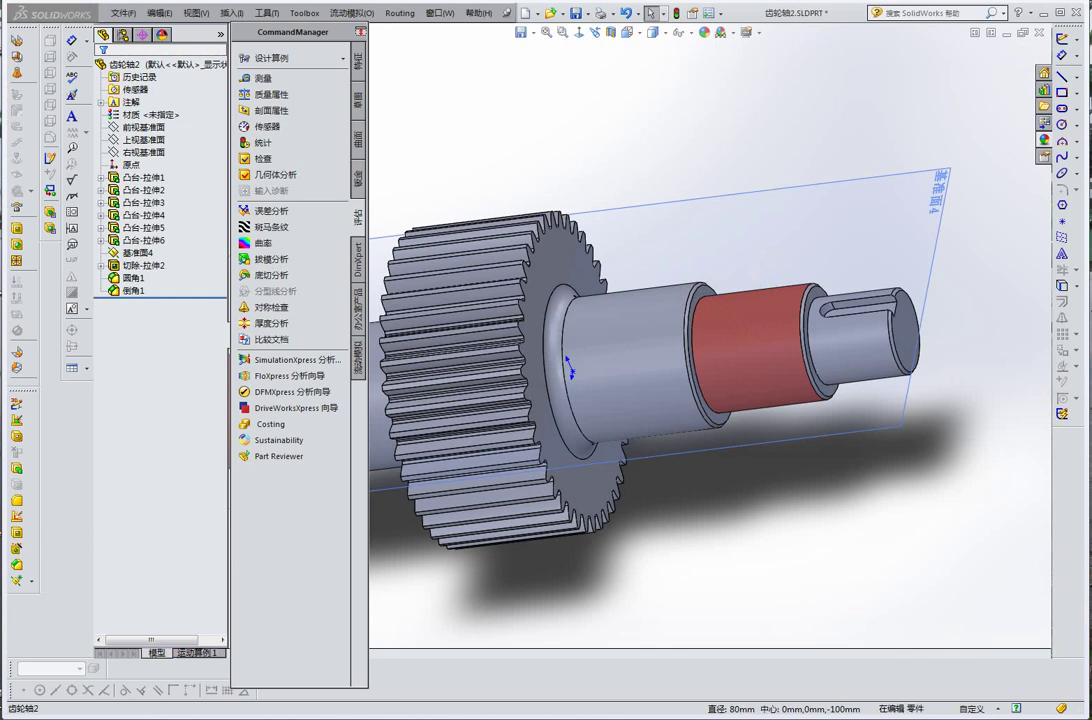
pyautogui.click(704, 300)
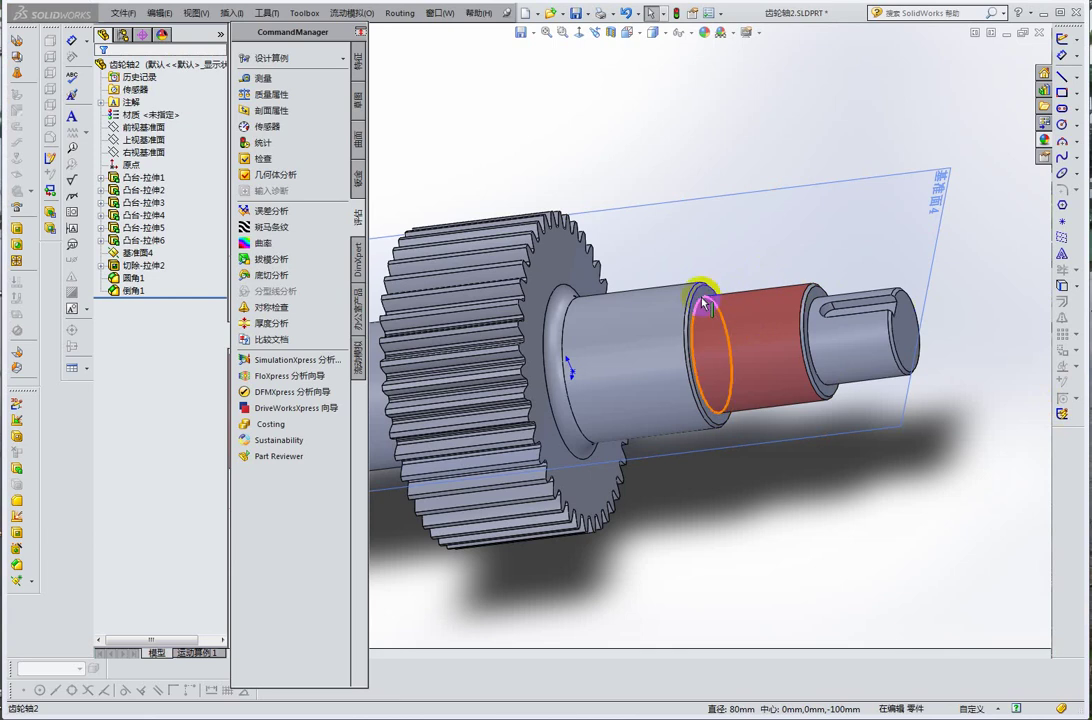
# - Fillet the red section's shoulder edge with a 3 mm radius, creating 圆角2, and select it
pyautogui.click(381, 128)
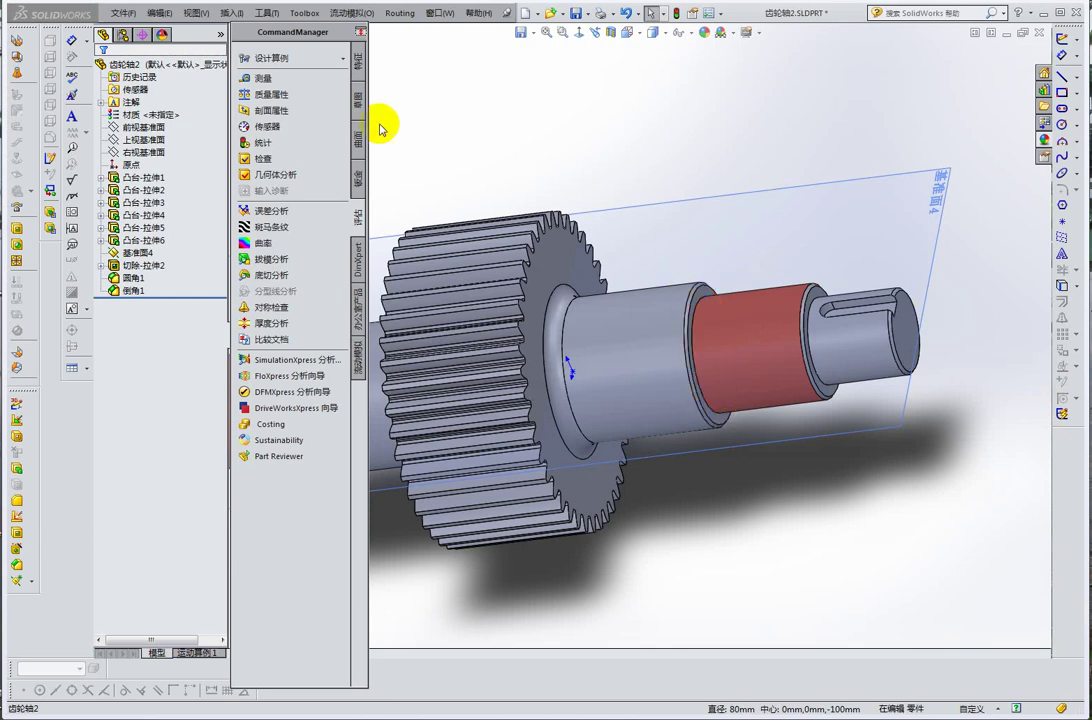
pyautogui.click(352, 62)
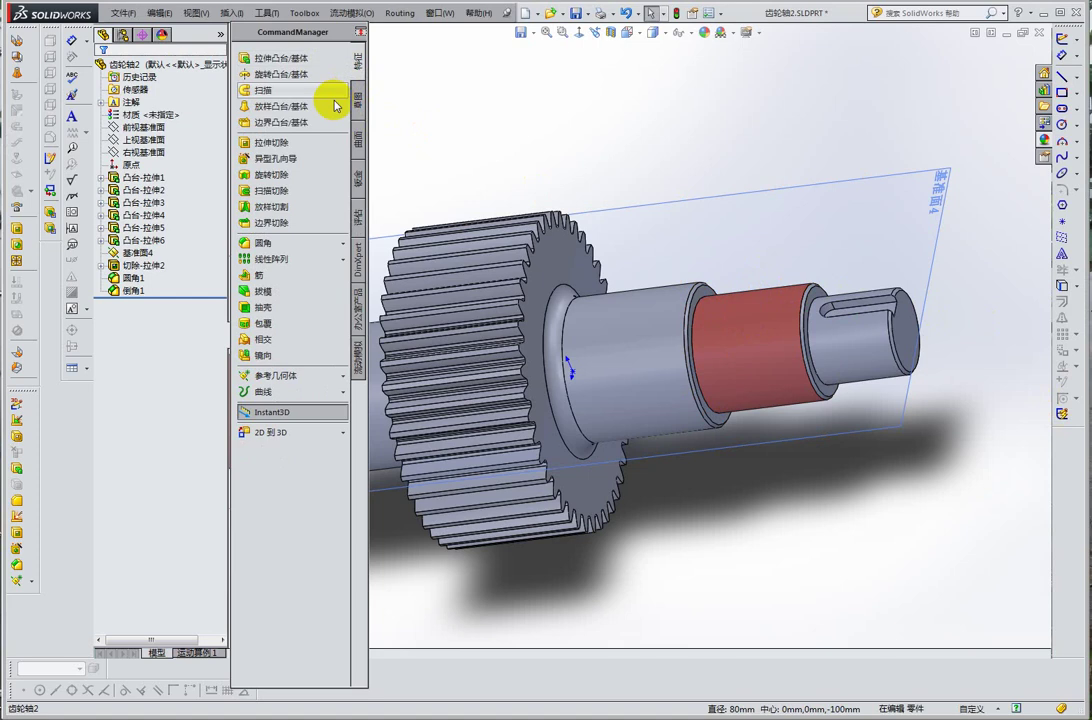
pyautogui.click(280, 242)
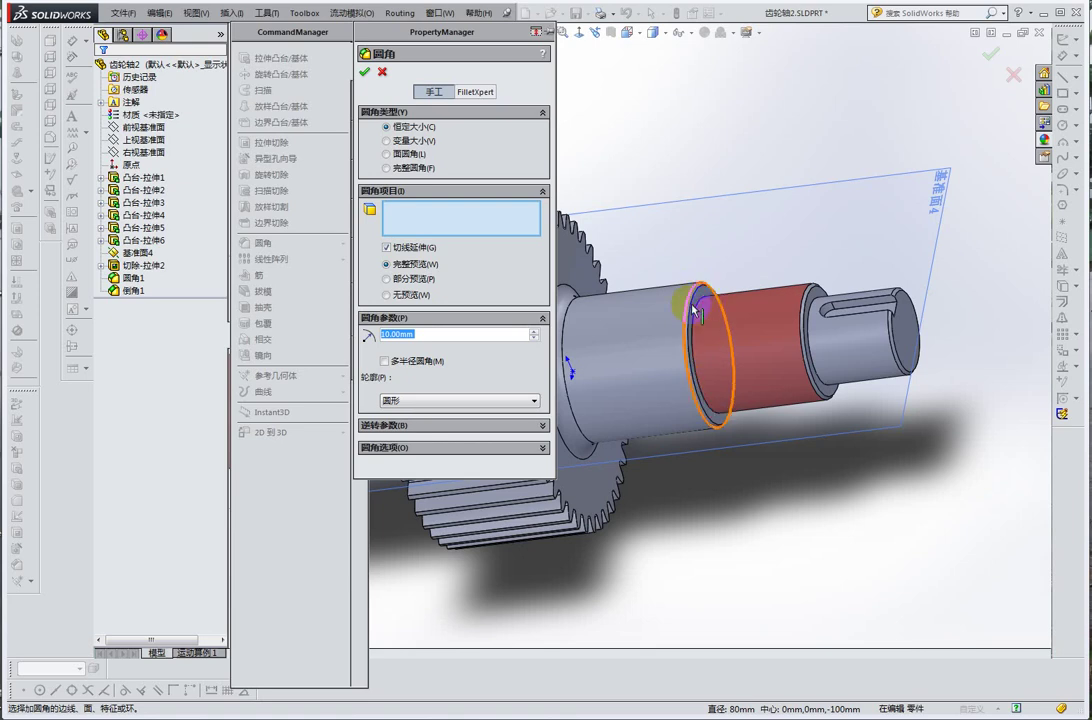
pyautogui.click(697, 310)
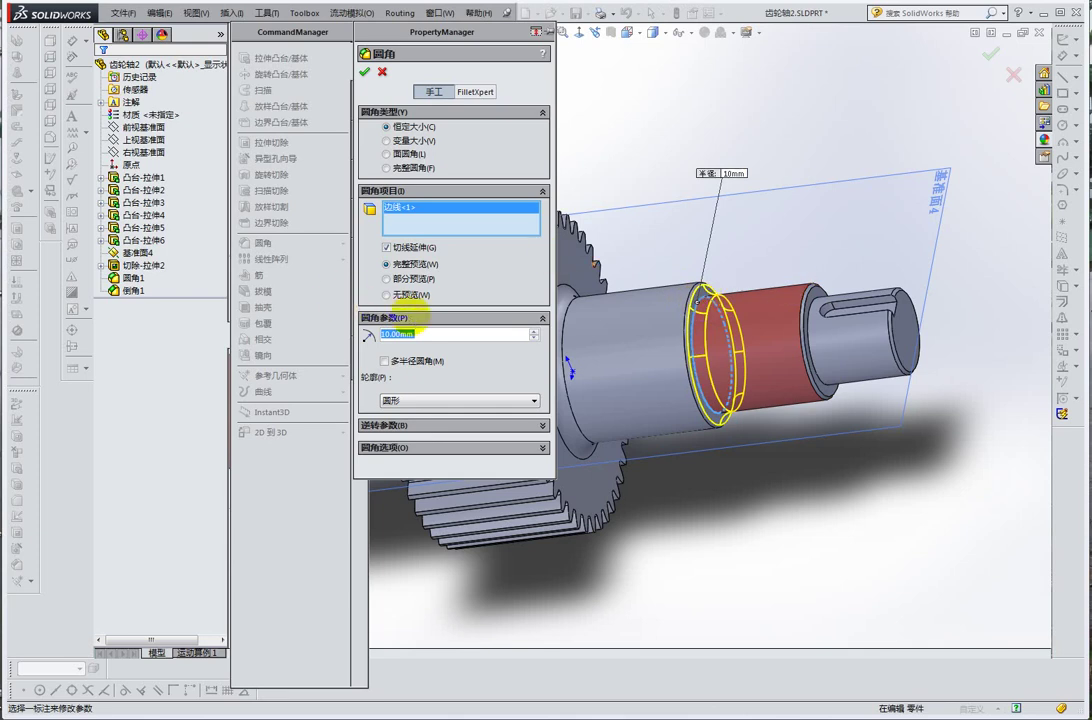
pyautogui.write('3')
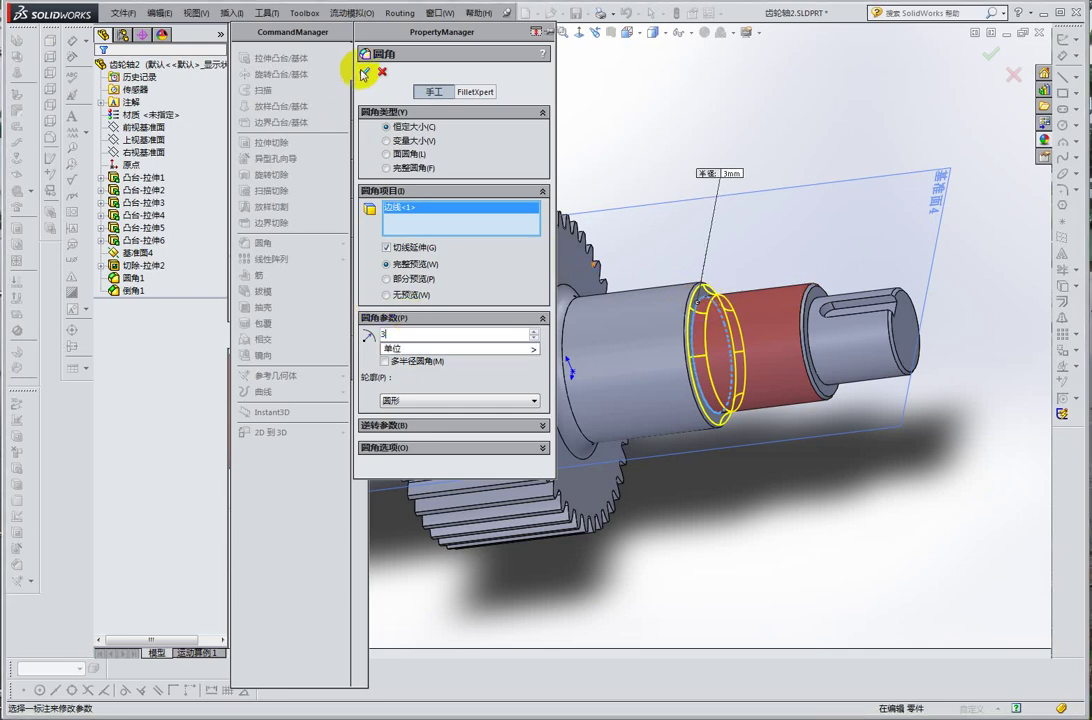
pyautogui.press('Return')
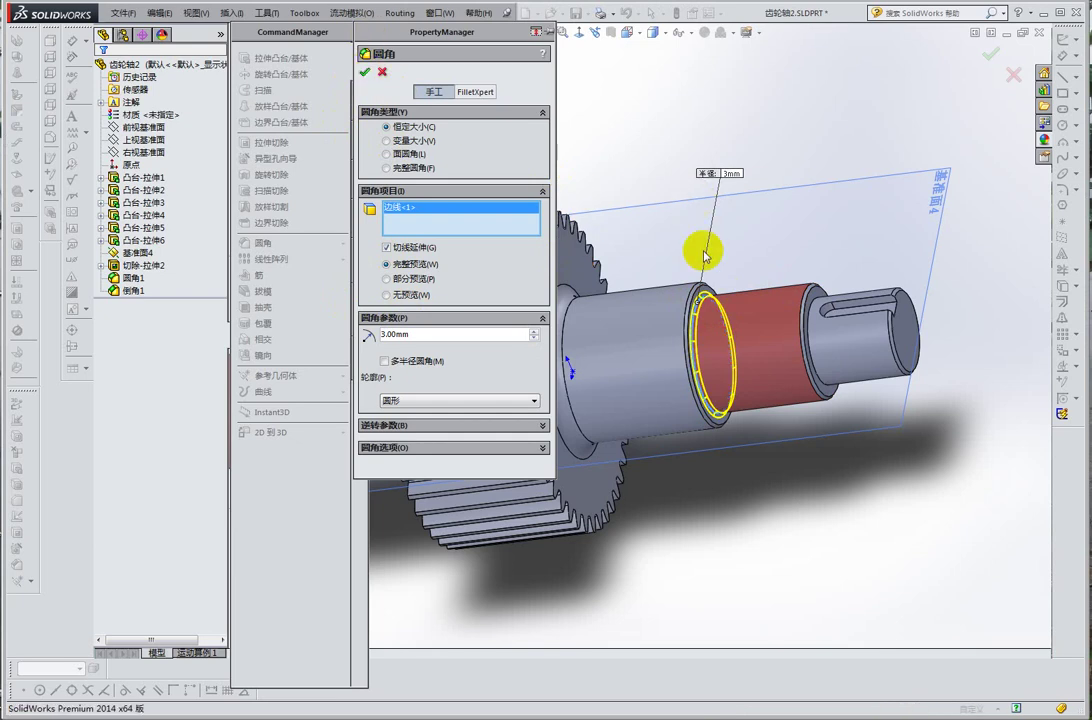
pyautogui.press('Return')
pyautogui.scroll(-3, 700, 322)
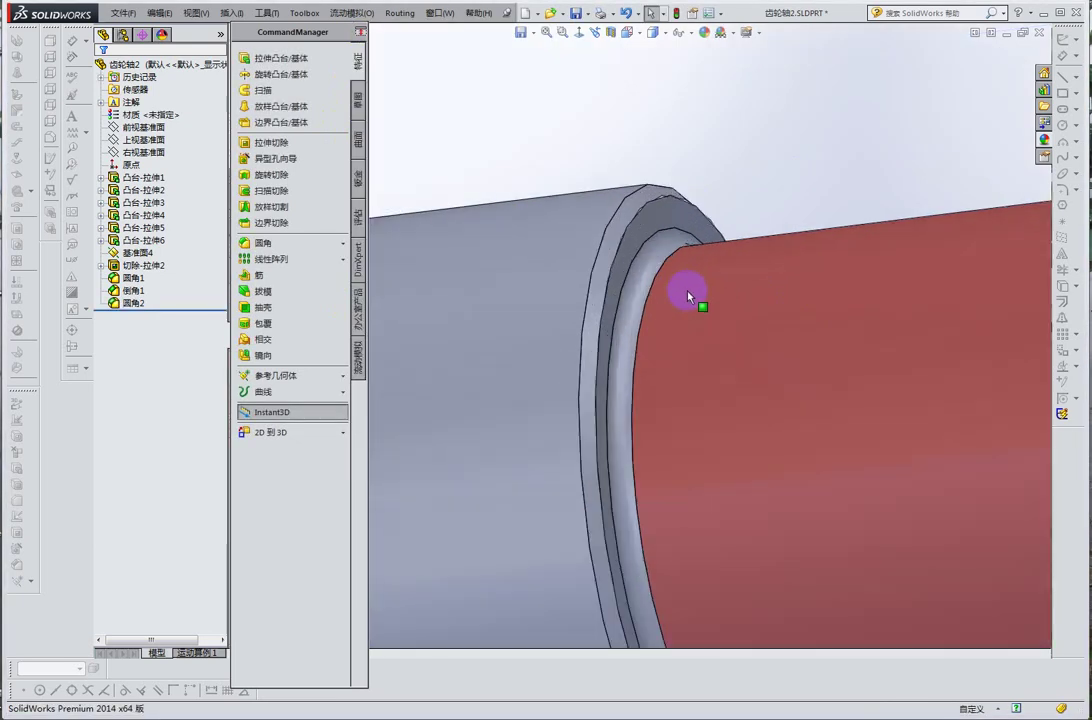
pyautogui.scroll(1, 670, 286)
pyautogui.click(648, 283)
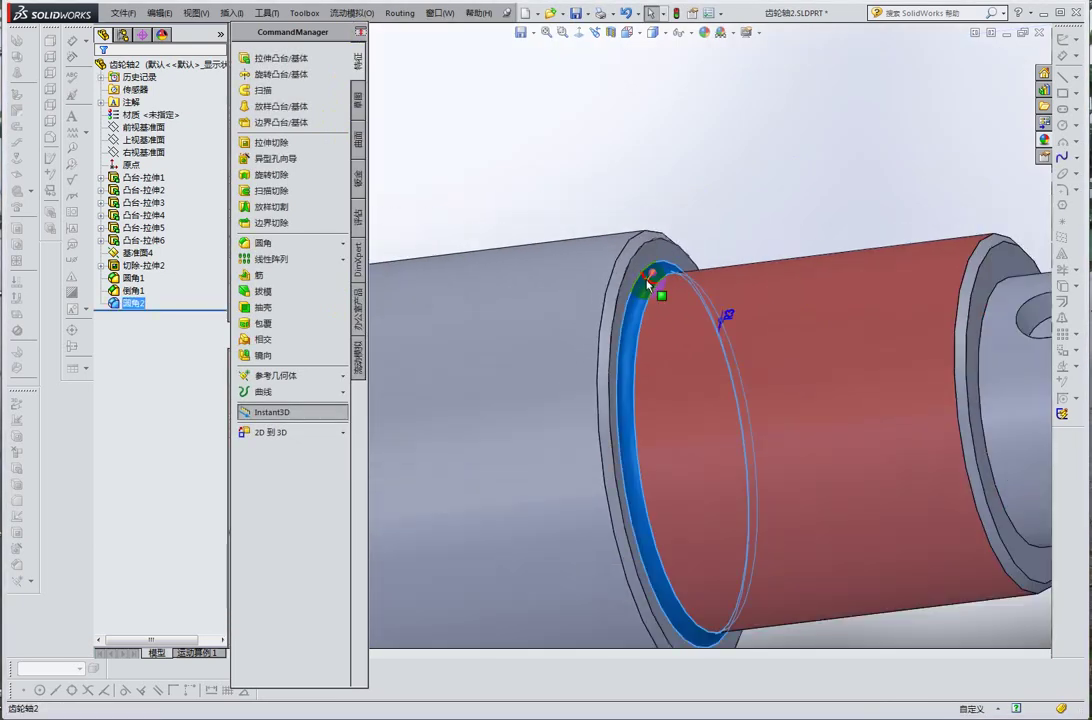
pyautogui.scroll(2, 648, 283)
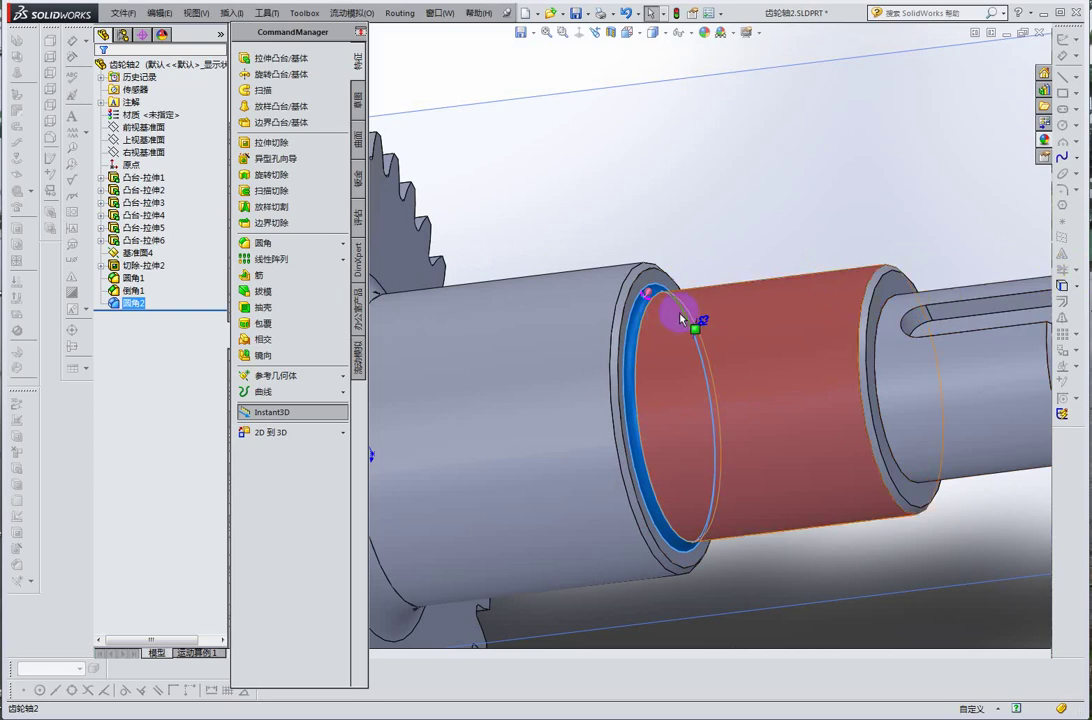
pyautogui.moveTo(690, 312); pyautogui.dragTo(686, 320, button='middle')
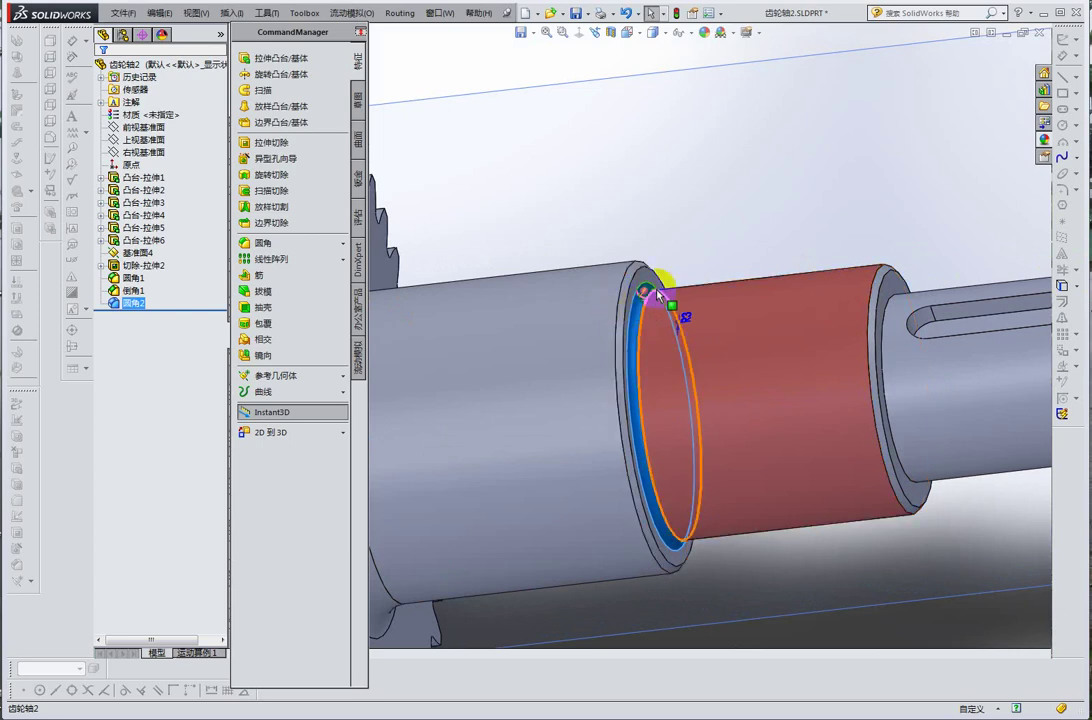
pyautogui.click(700, 295)
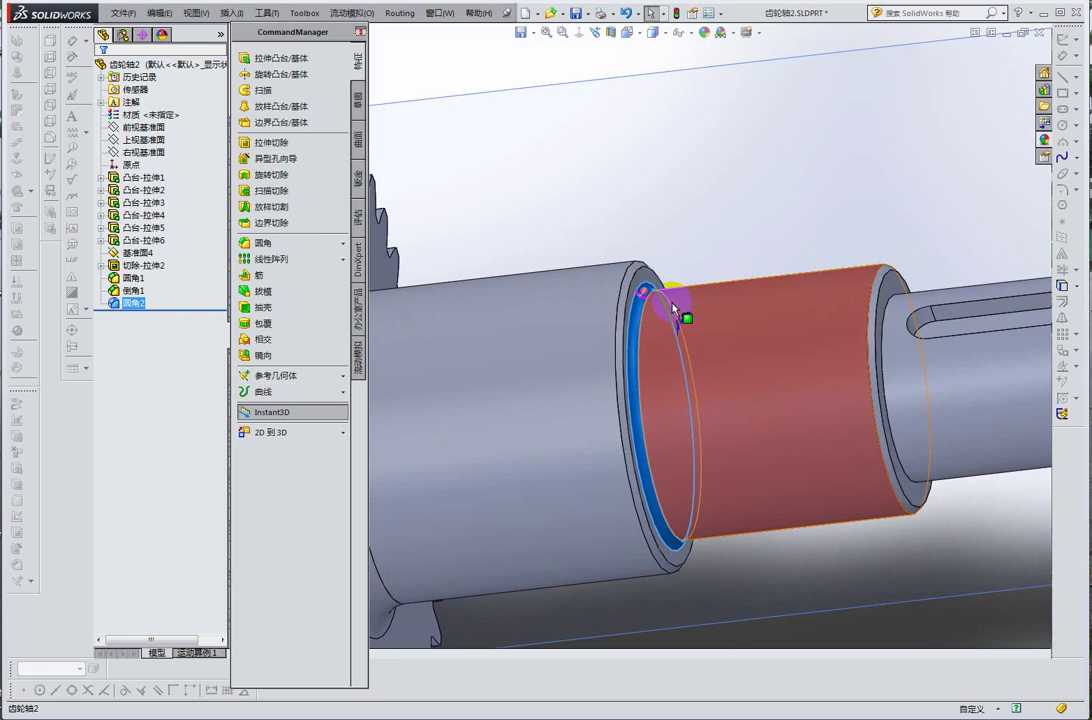
pyautogui.scroll(-2, 643, 315)
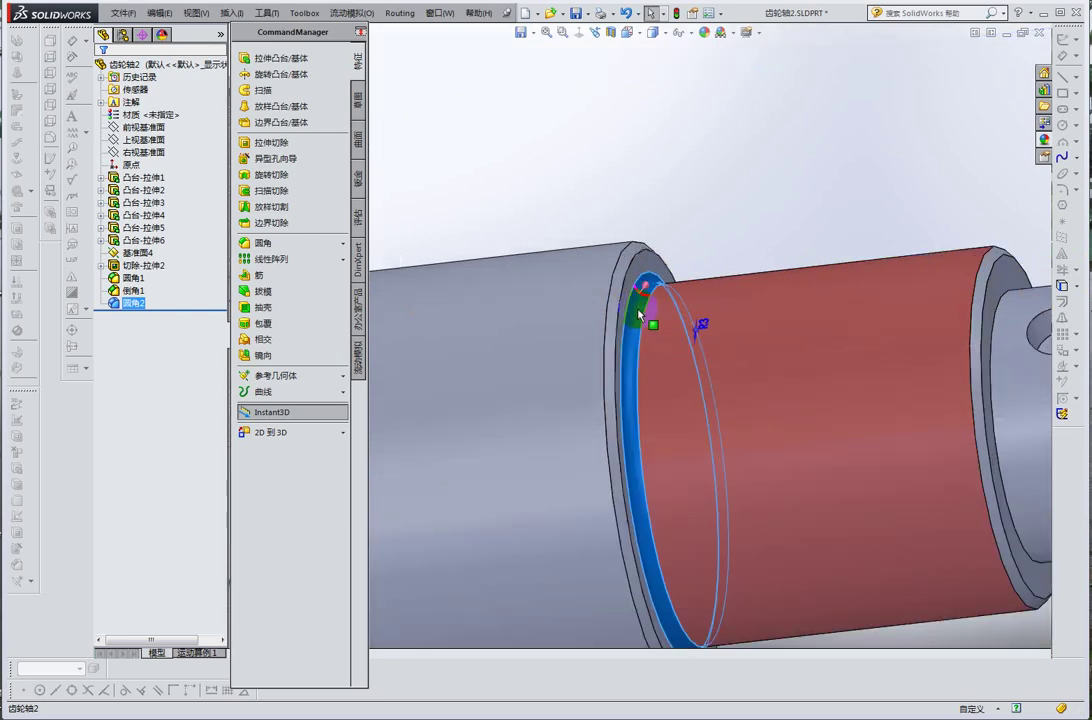
pyautogui.click(780, 317)
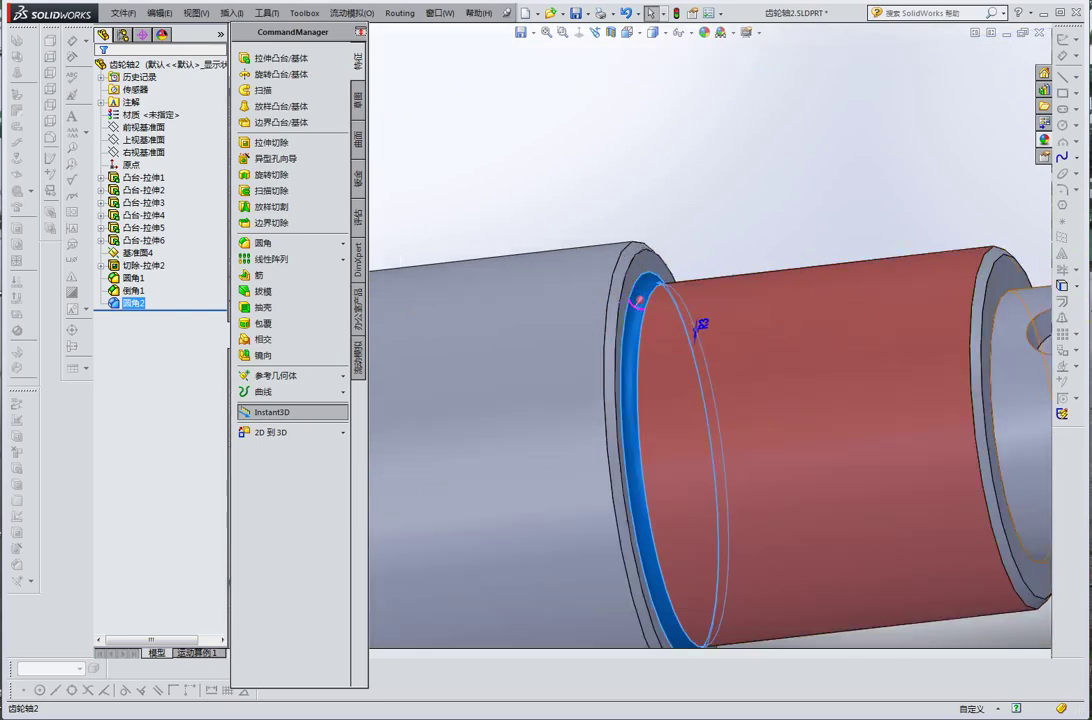
pyautogui.click(660, 334)
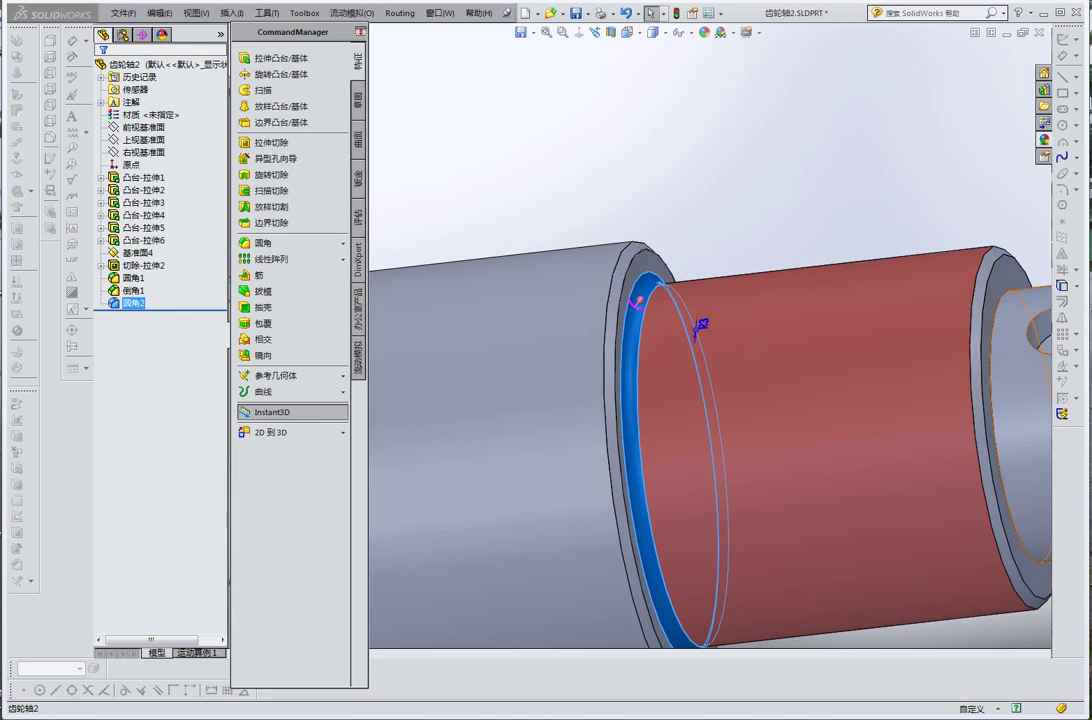
pyautogui.click(648, 292)
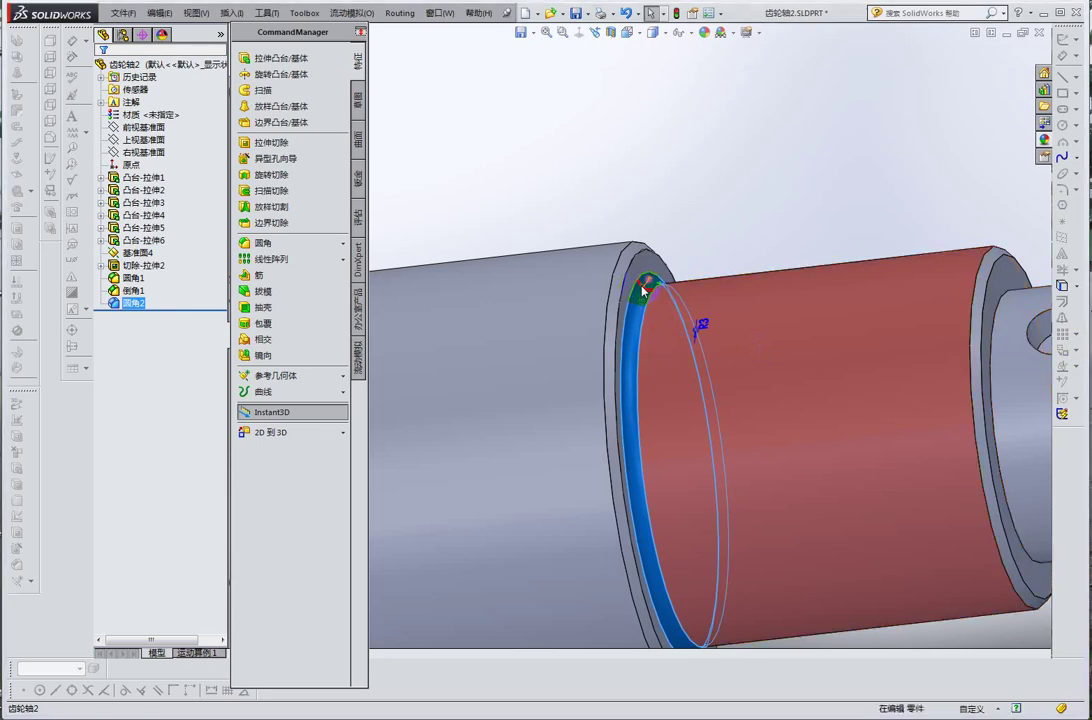
pyautogui.moveTo(642, 291); pyautogui.dragTo(638, 315)
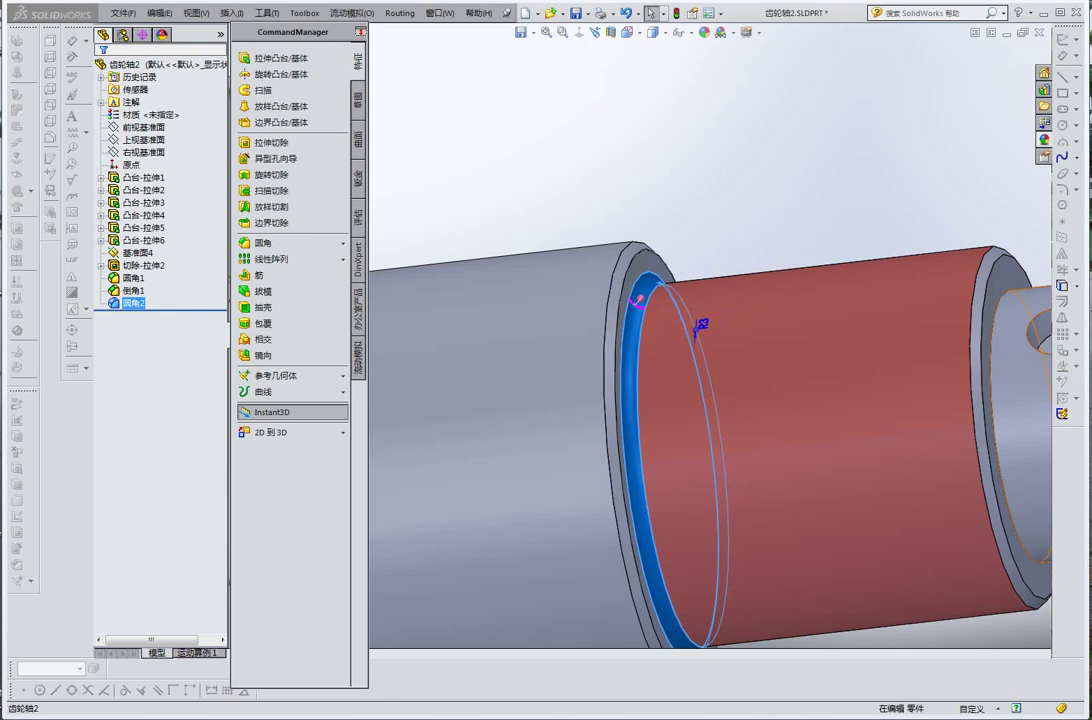
pyautogui.click(885, 365)
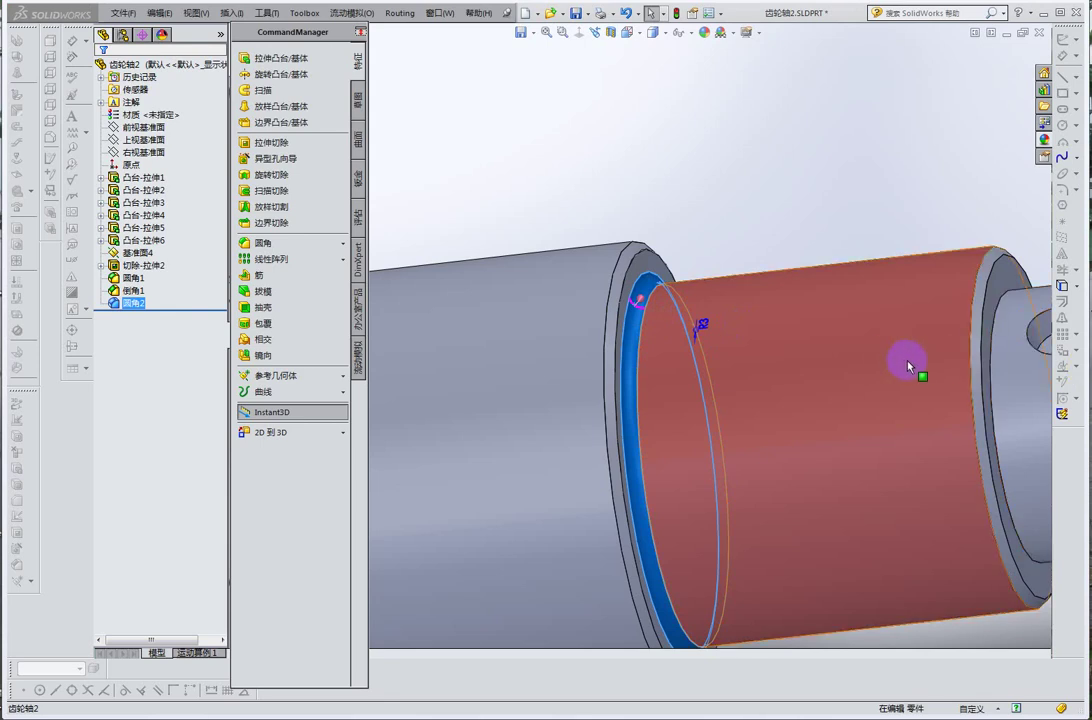
pyautogui.click(664, 265)
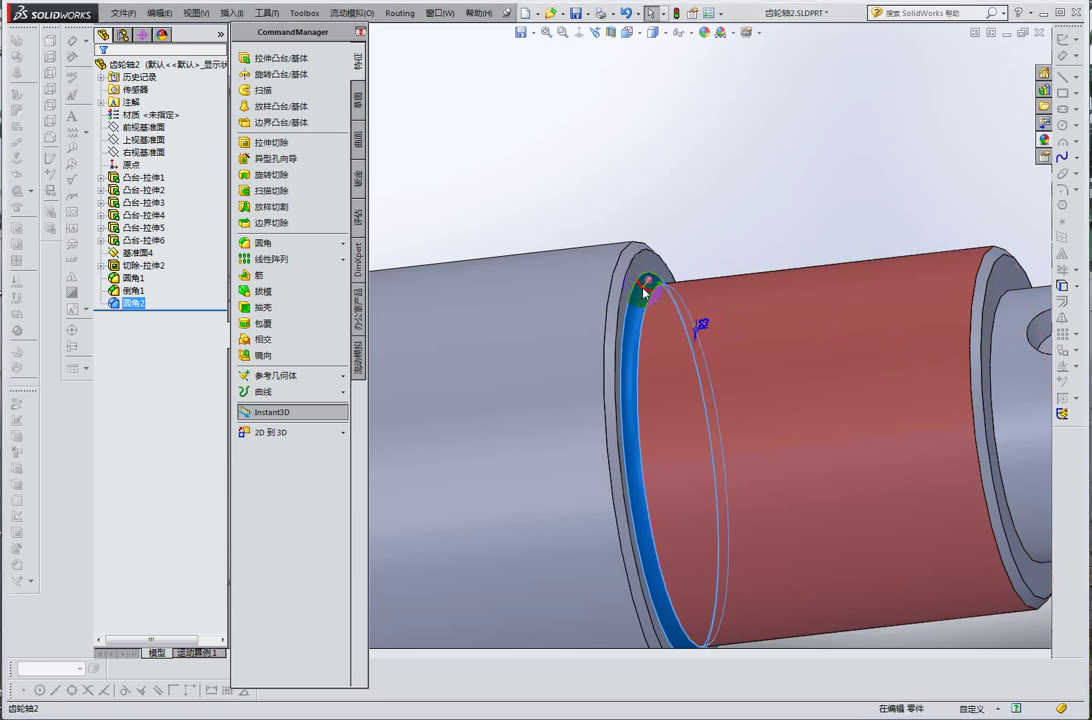
pyautogui.click(651, 357)
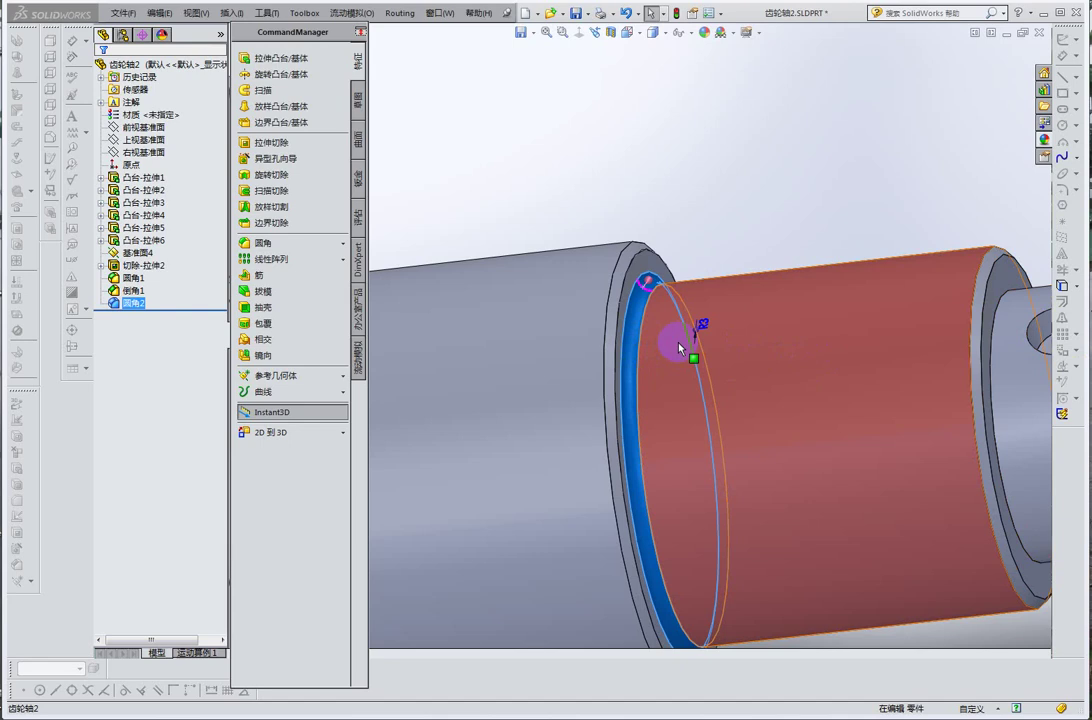
pyautogui.click(680, 349)
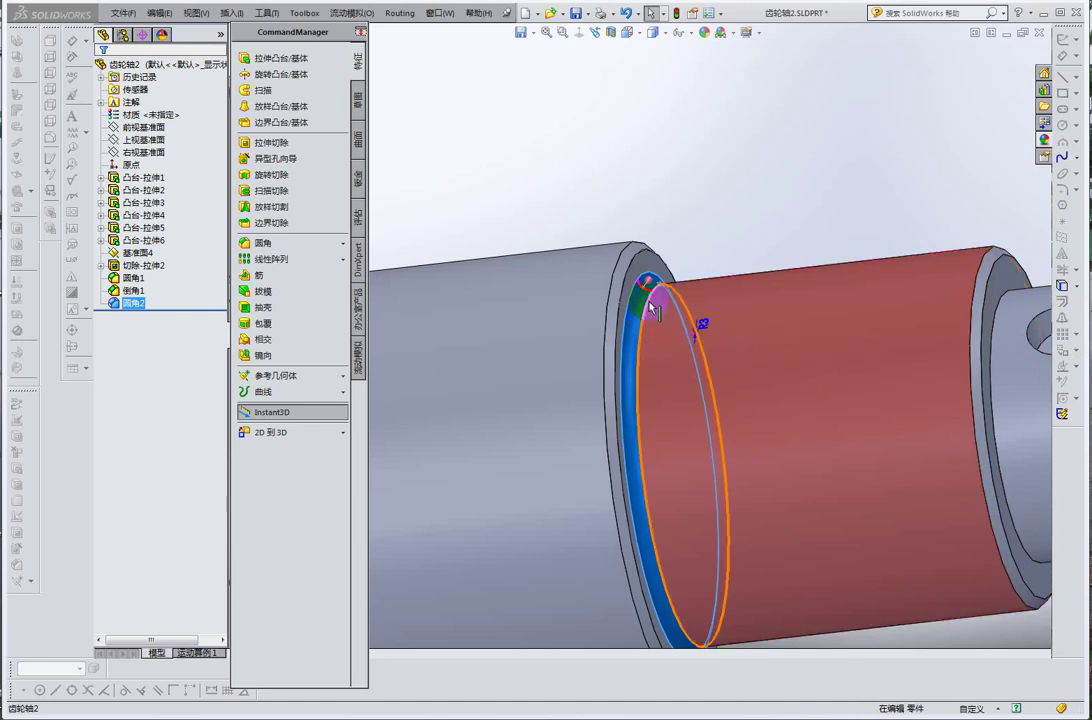
pyautogui.click(846, 358)
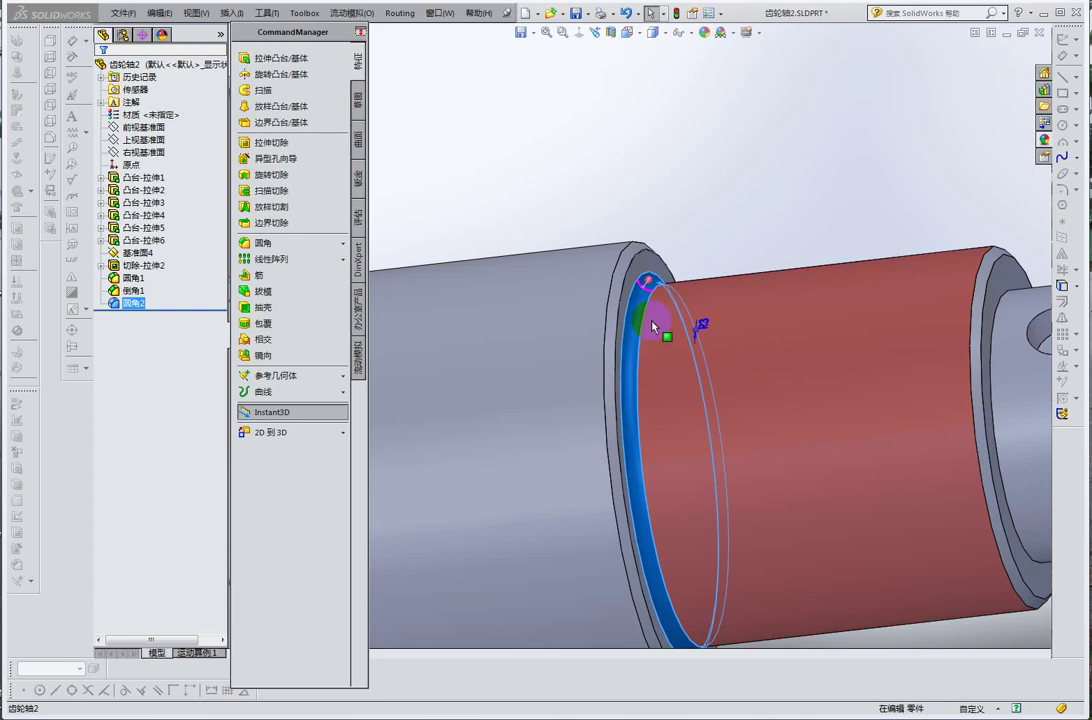
pyautogui.moveTo(695, 352); pyautogui.dragTo(659, 337, button='middle')
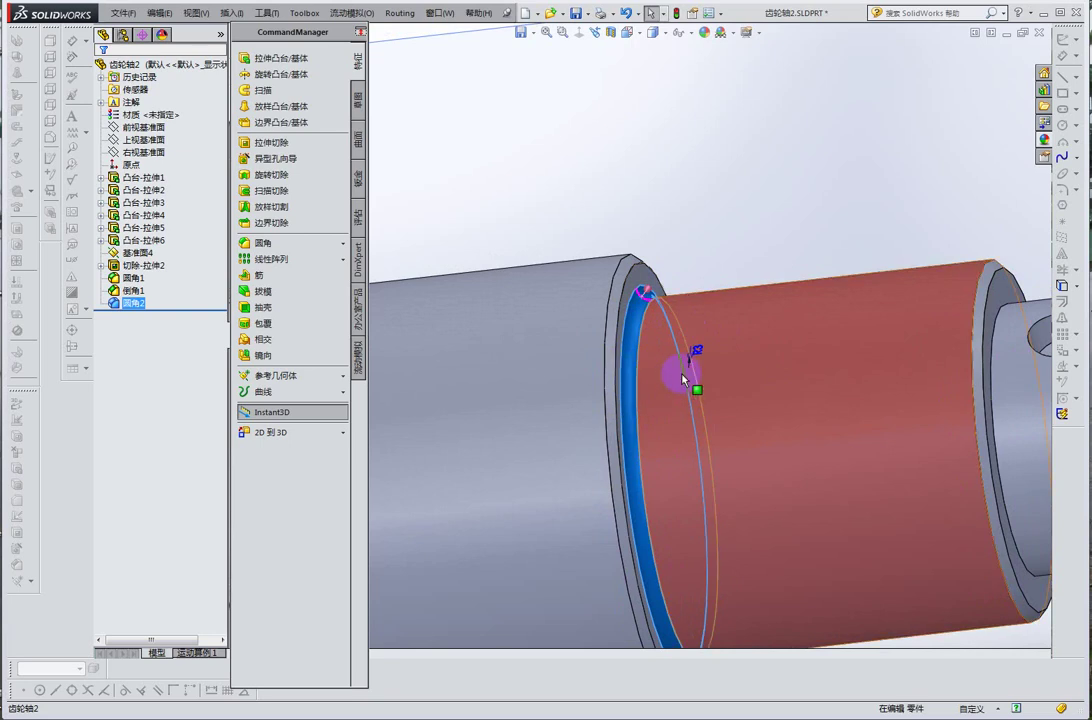
pyautogui.moveTo(663, 317); pyautogui.dragTo(751, 305, button='middle')
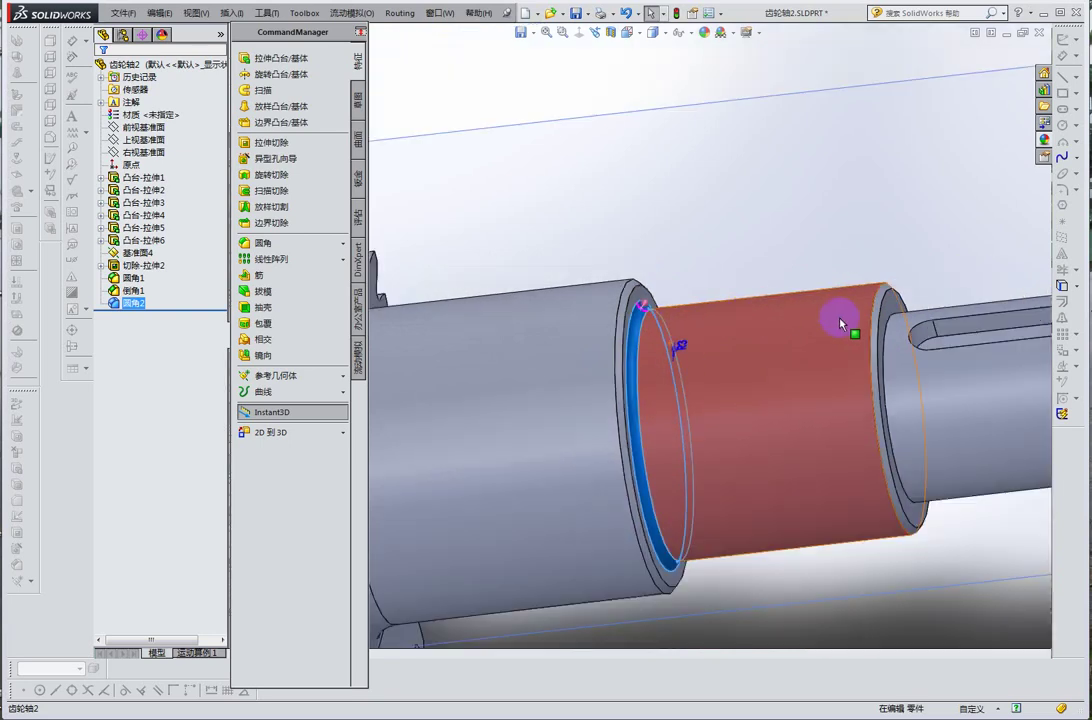
pyautogui.moveTo(785, 348); pyautogui.dragTo(776, 374, button='middle')
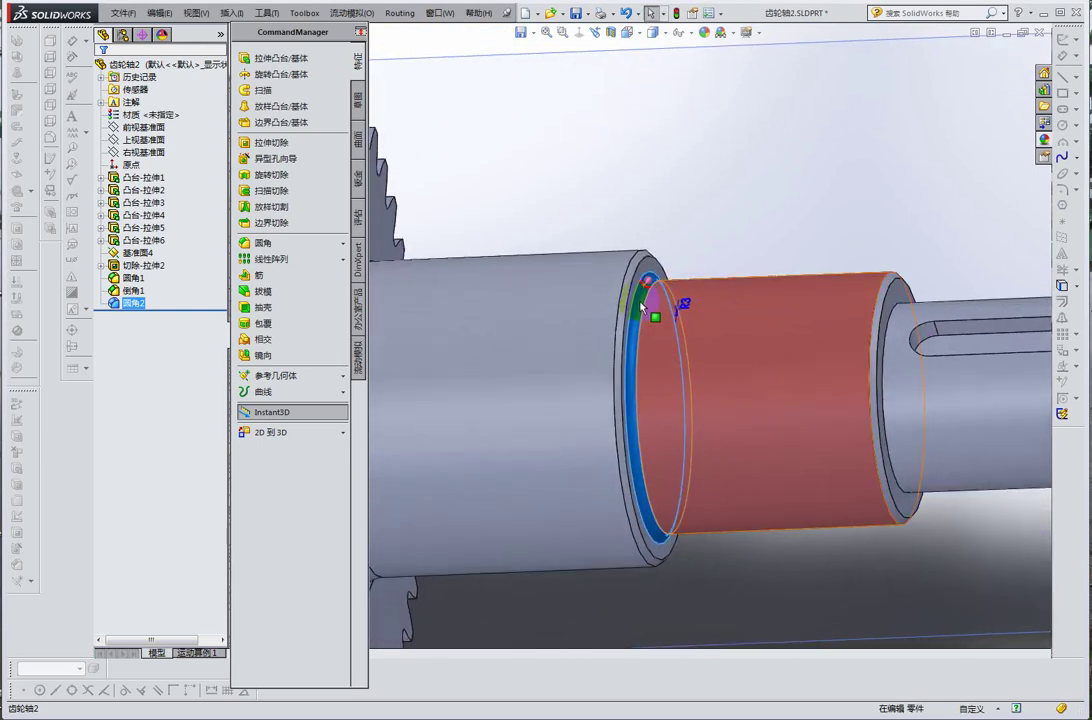
pyautogui.scroll(-2, 640, 302)
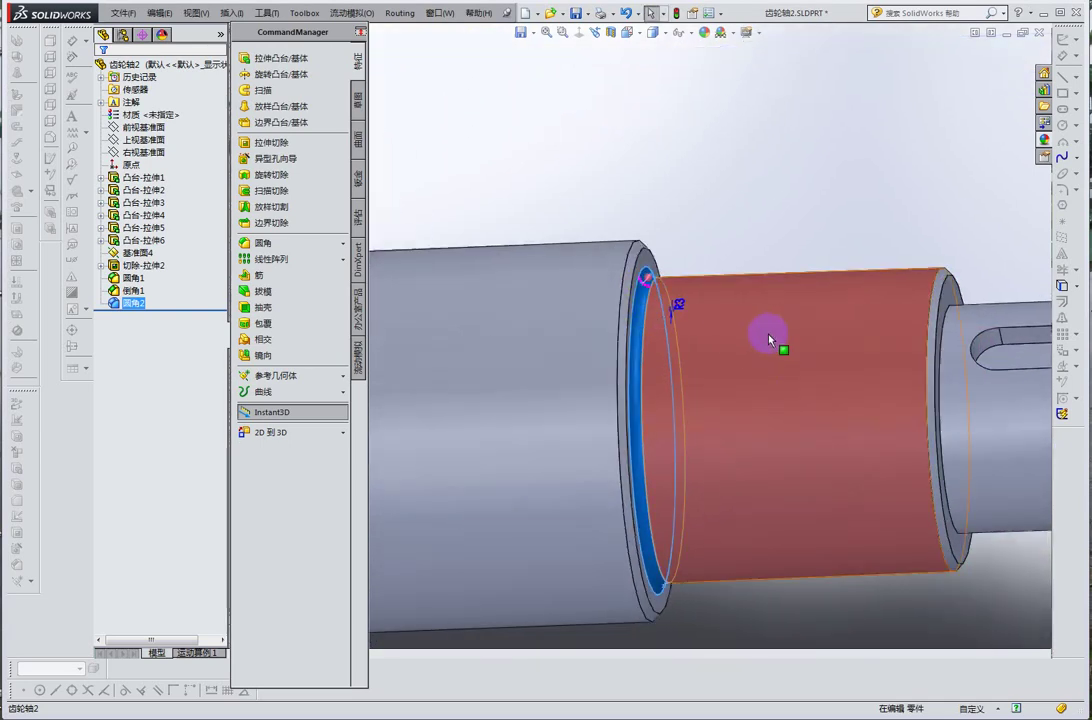
pyautogui.click(810, 328)
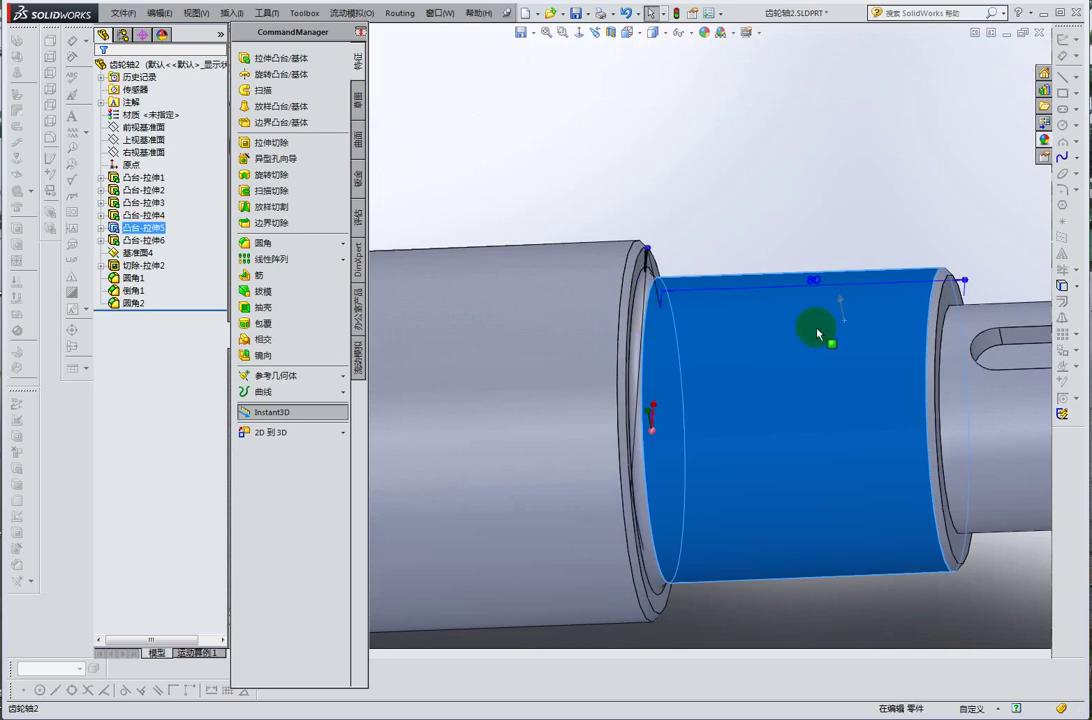
pyautogui.scroll(1, 818, 333)
pyautogui.scroll(1, 790, 327)
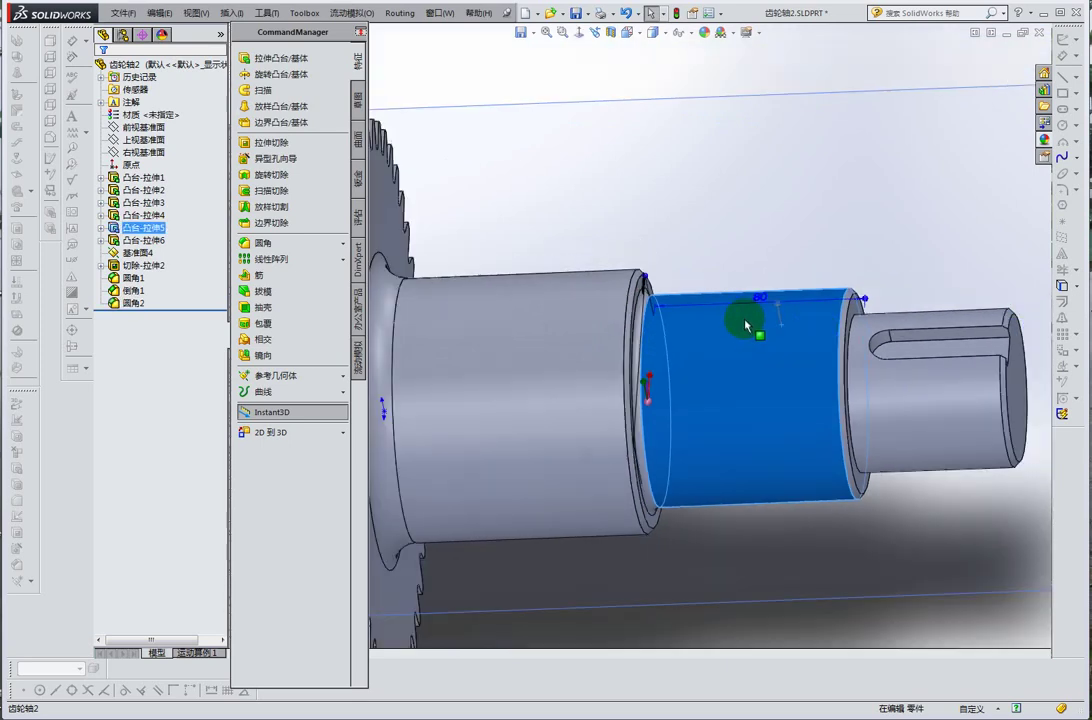
pyautogui.scroll(-2, 745, 323)
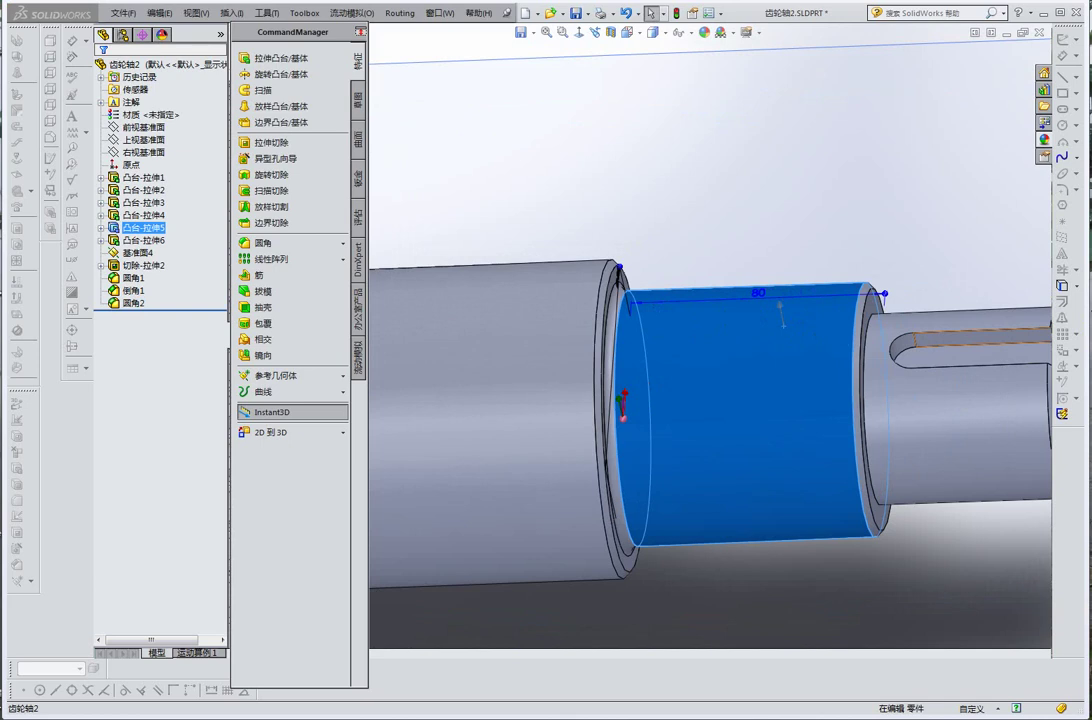
pyautogui.moveTo(695, 361)
pyautogui.mouseDown()
pyautogui.moveTo(631, 345)
pyautogui.moveTo(617, 312)
pyautogui.mouseUp()
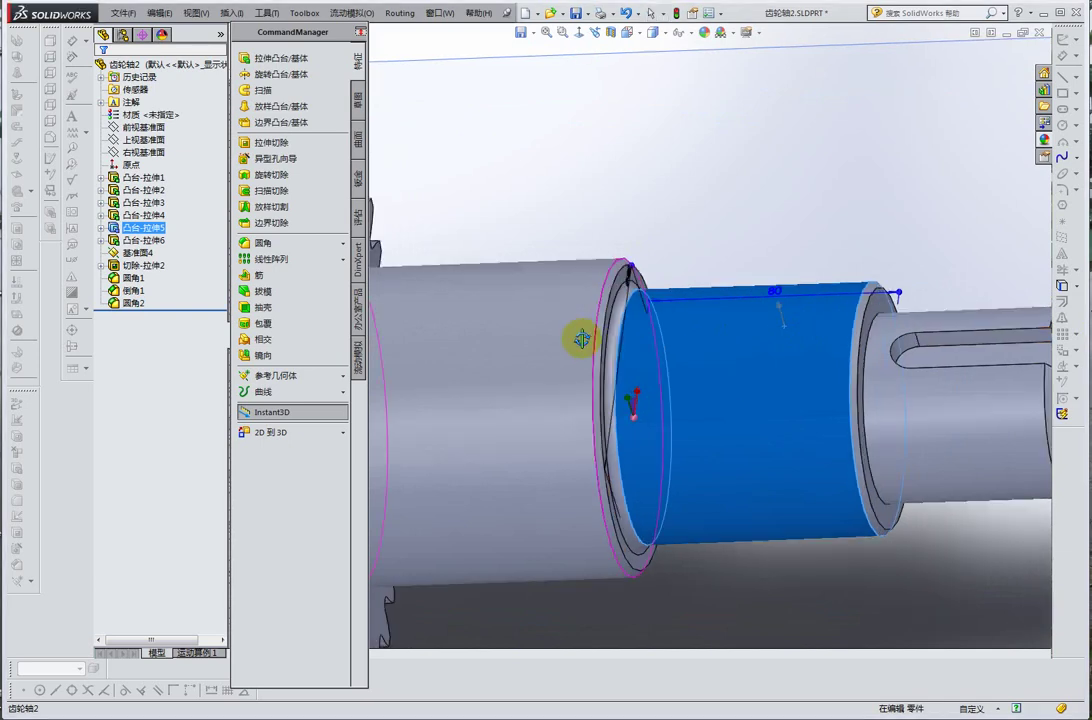
pyautogui.moveTo(639, 361); pyautogui.dragTo(630, 395, button='middle')
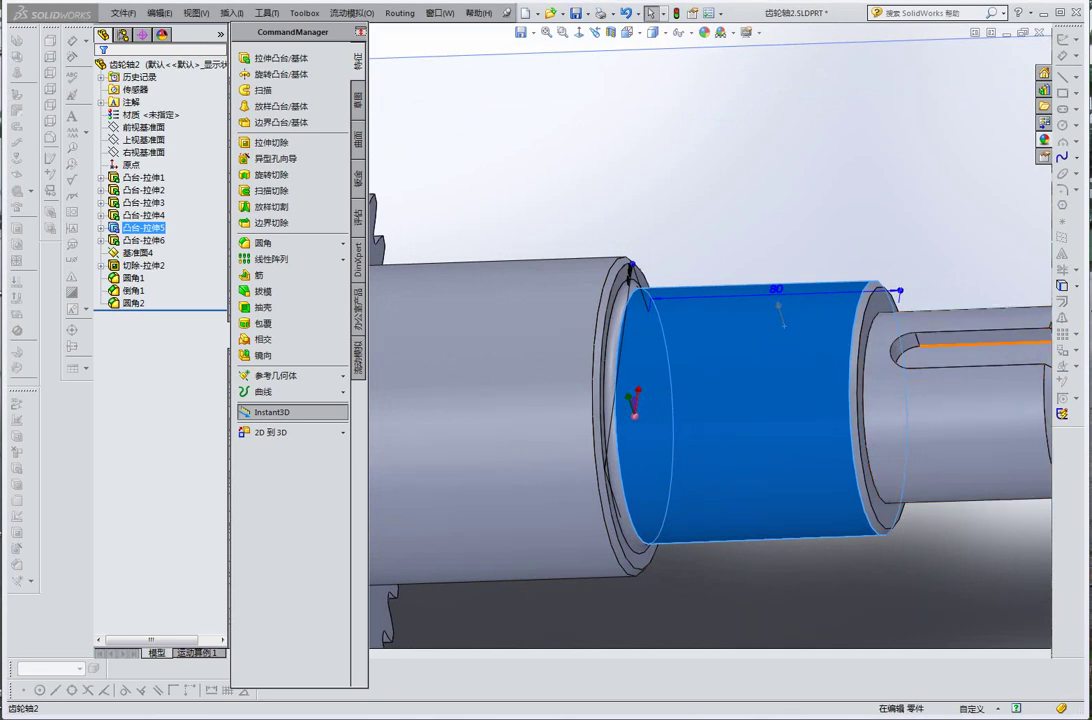
pyautogui.moveTo(829, 354); pyautogui.dragTo(762, 354)
pyautogui.scroll(5, 635, 320)
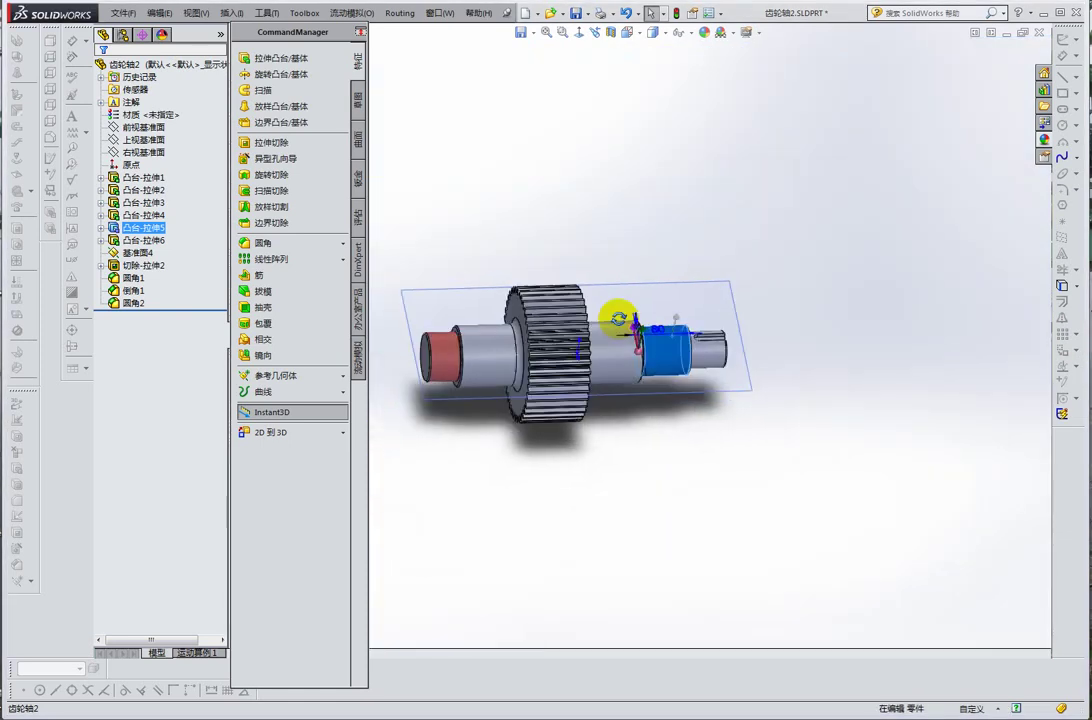
pyautogui.moveTo(620, 320); pyautogui.dragTo(585, 318, button='middle')
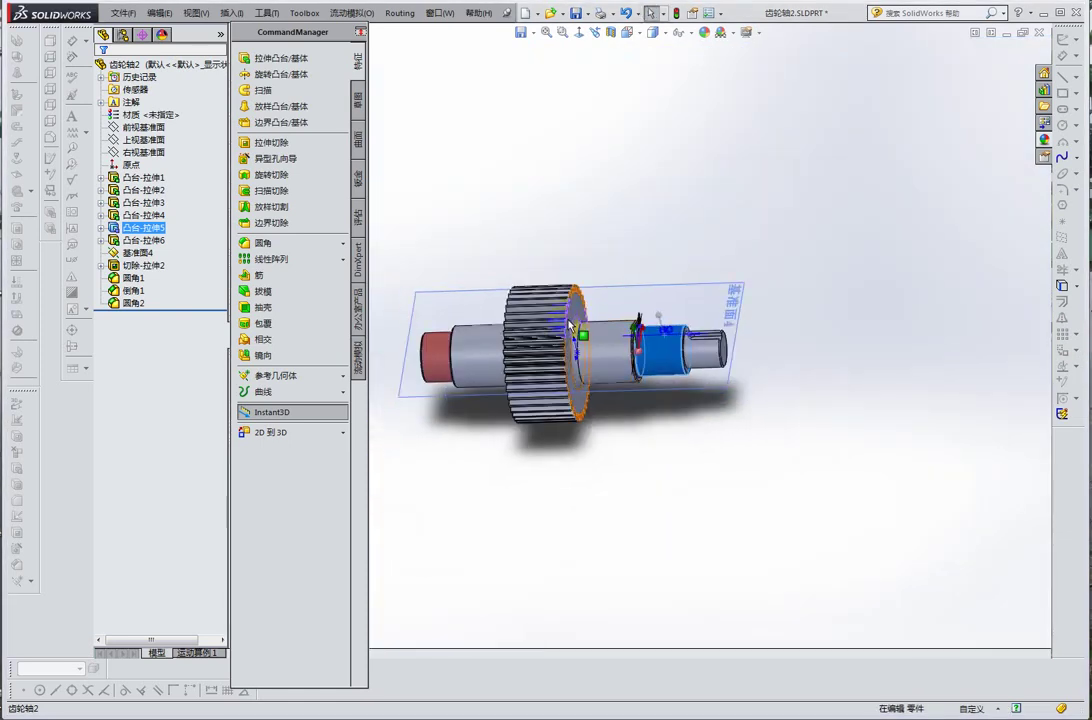
pyautogui.scroll(-2, 556, 322)
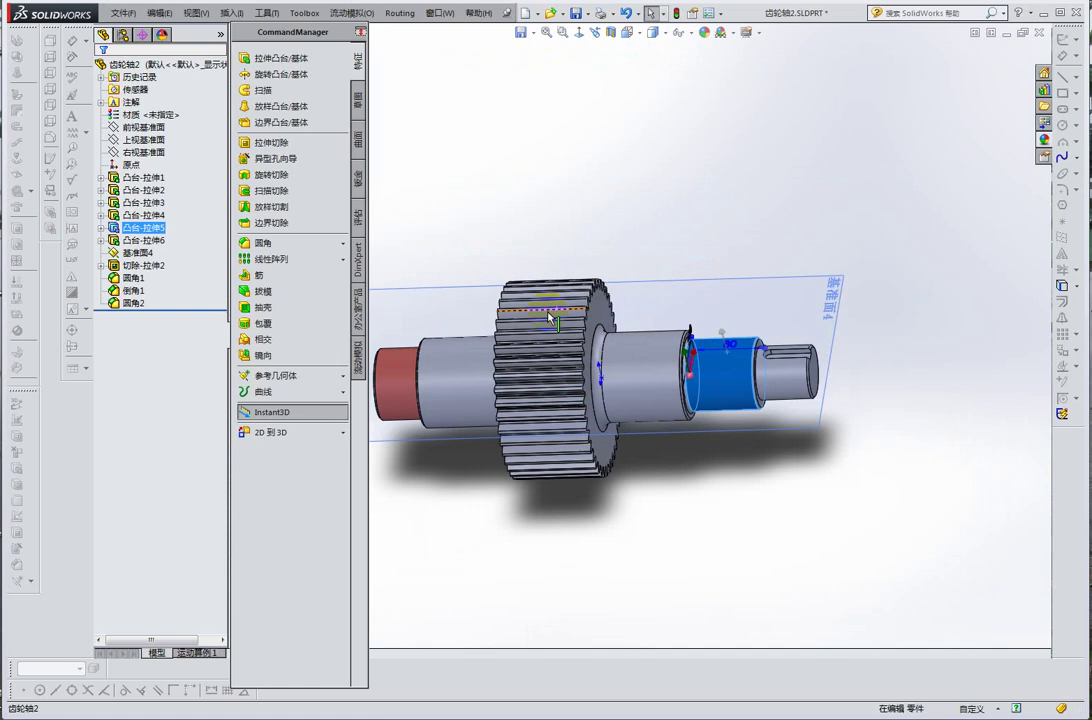
pyautogui.scroll(-2, 545, 320)
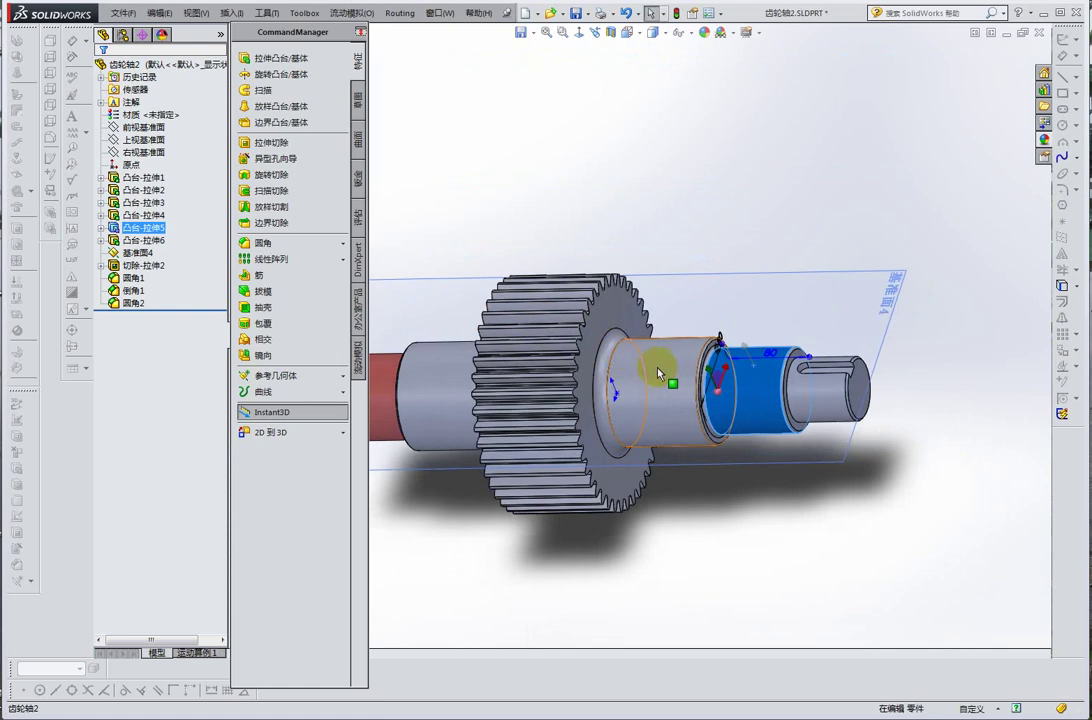
pyautogui.moveTo(659, 374); pyautogui.dragTo(659, 387, button='middle')
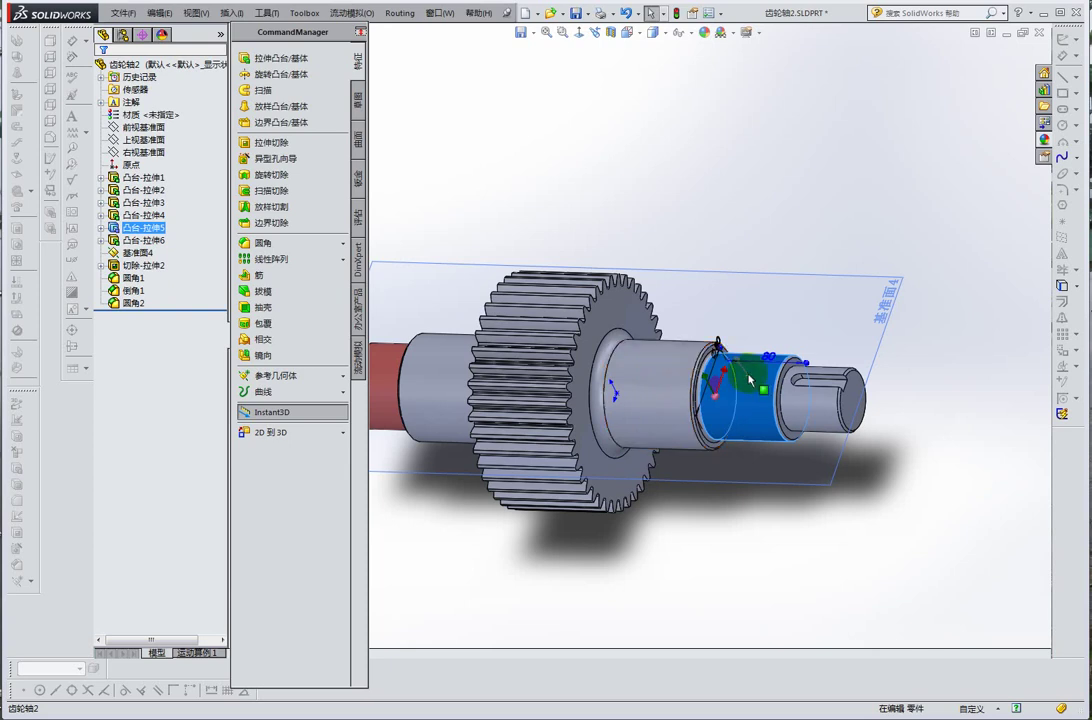
pyautogui.moveTo(645, 312)
pyautogui.mouseDown(button='middle')
pyautogui.moveTo(763, 319)
pyautogui.moveTo(763, 258)
pyautogui.moveTo(763, 346)
pyautogui.moveTo(775, 349)
pyautogui.mouseUp(button='middle')
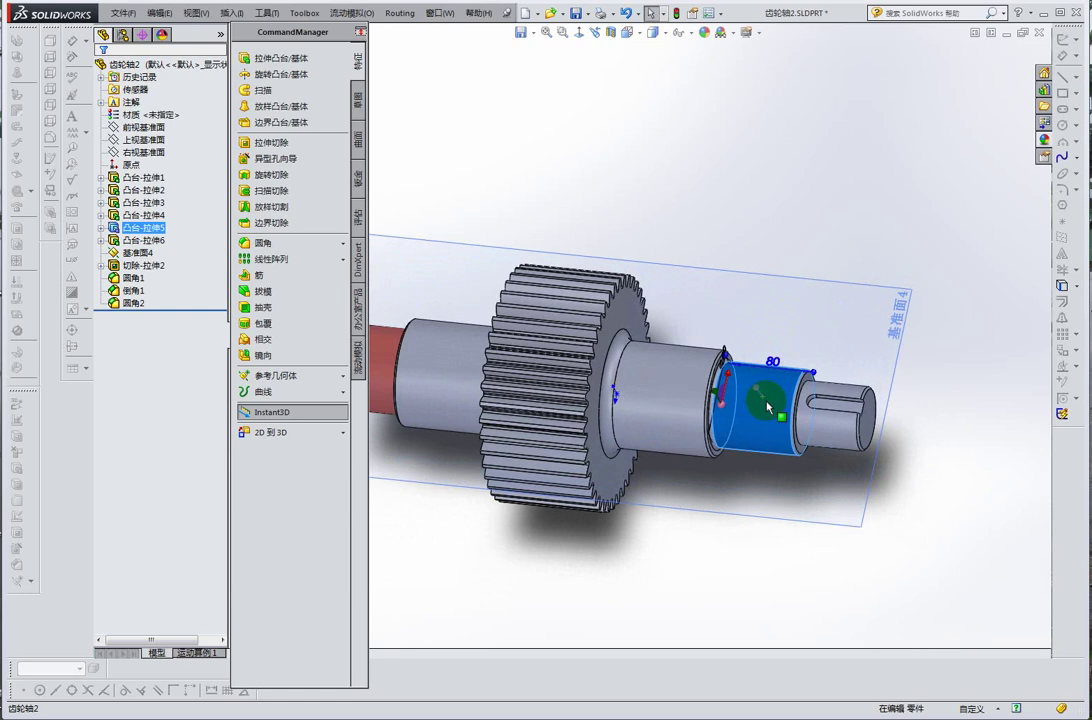
pyautogui.click(940, 429)
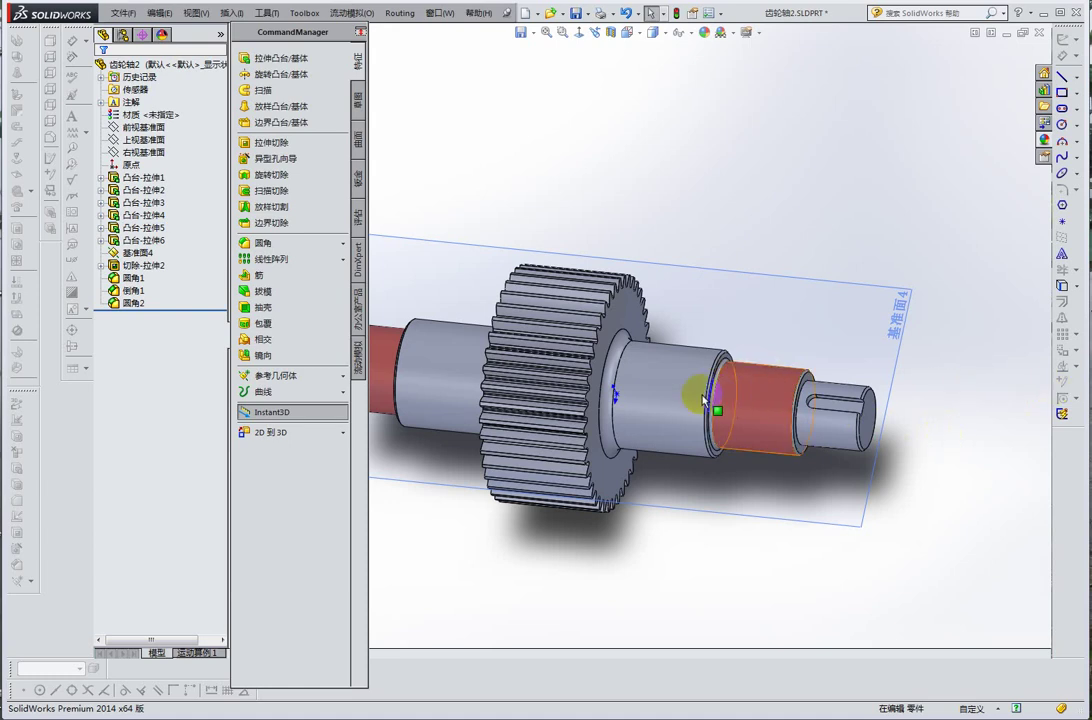
pyautogui.moveTo(700, 390)
pyautogui.mouseDown(button='middle')
pyautogui.moveTo(690, 380)
pyautogui.moveTo(735, 350)
pyautogui.mouseUp(button='middle')
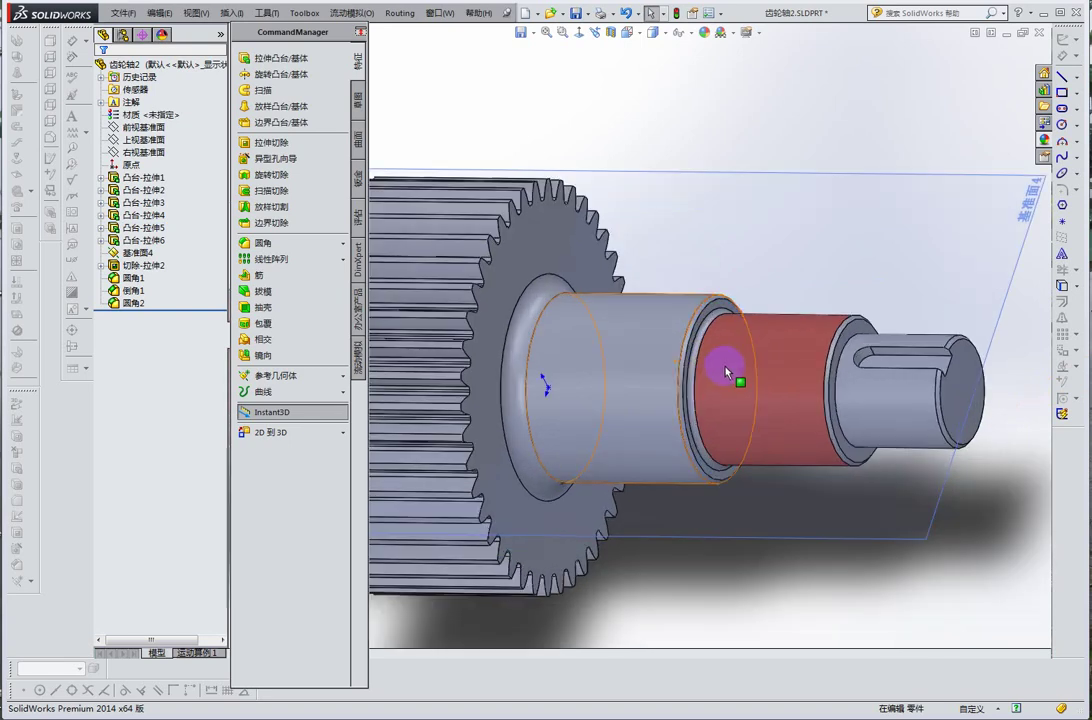
pyautogui.scroll(2, 724, 360)
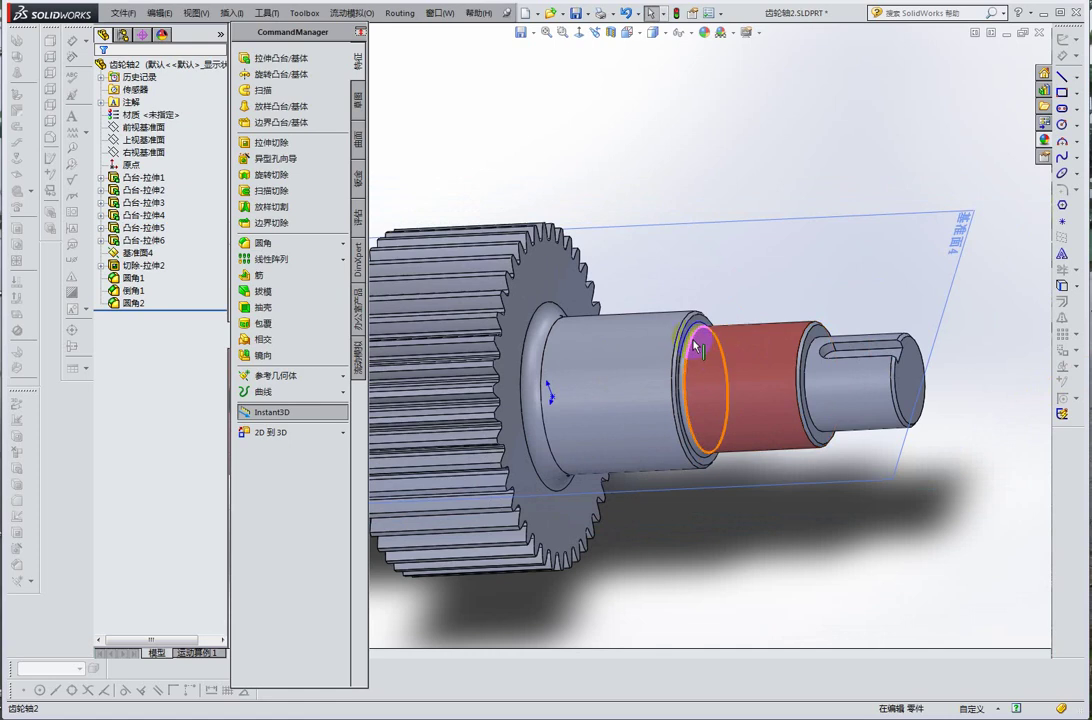
pyautogui.scroll(-3, 695, 342)
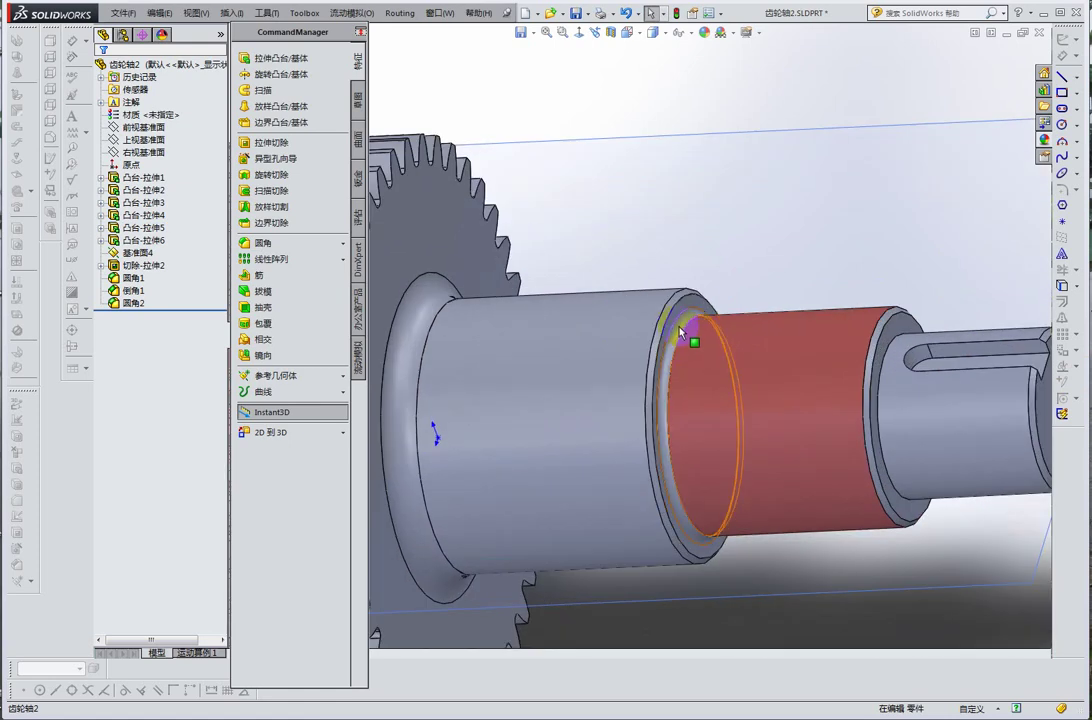
pyautogui.scroll(1, 686, 340)
pyautogui.scroll(1, 686, 338)
pyautogui.scroll(2, 640, 340)
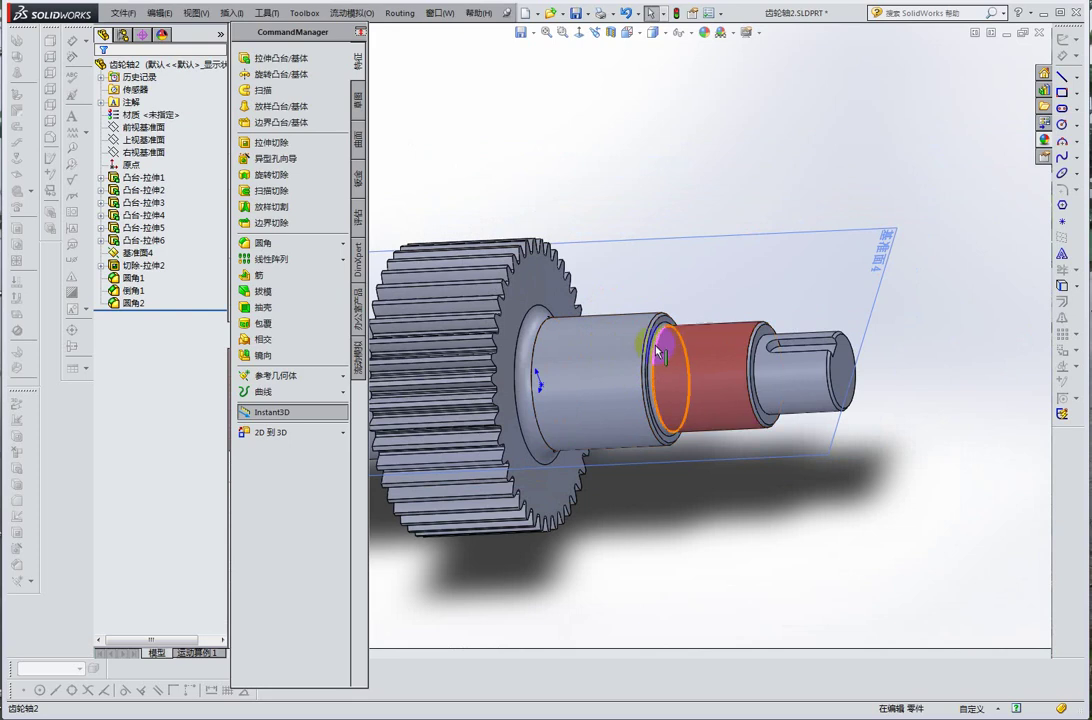
pyautogui.scroll(-2, 655, 338)
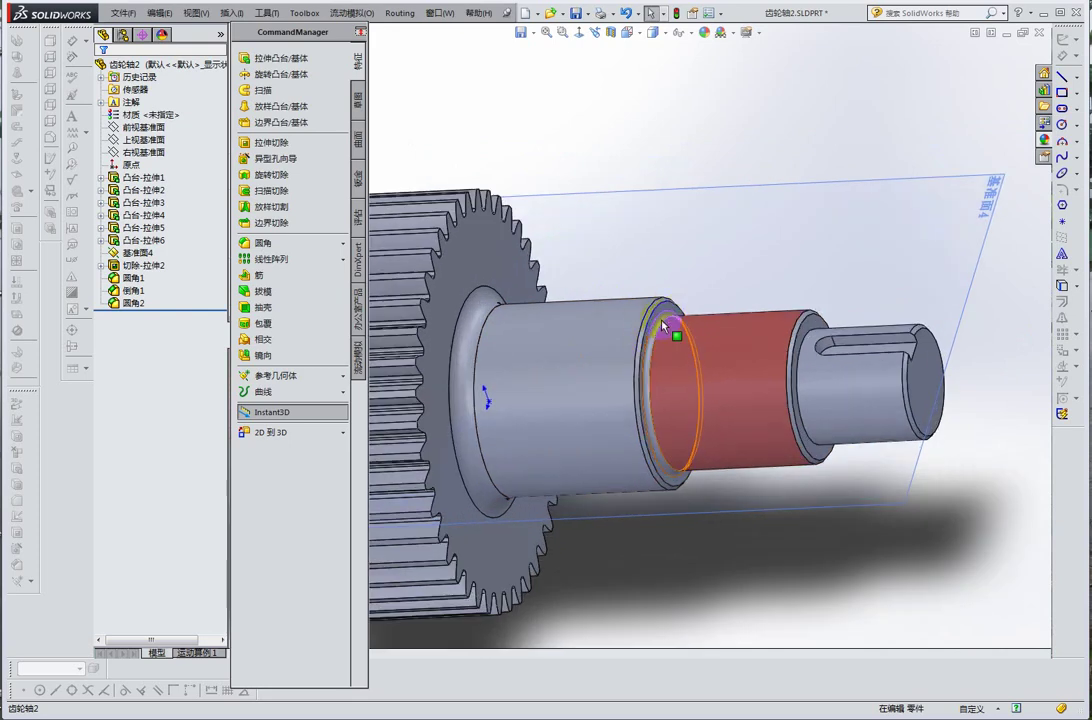
pyautogui.click(648, 360)
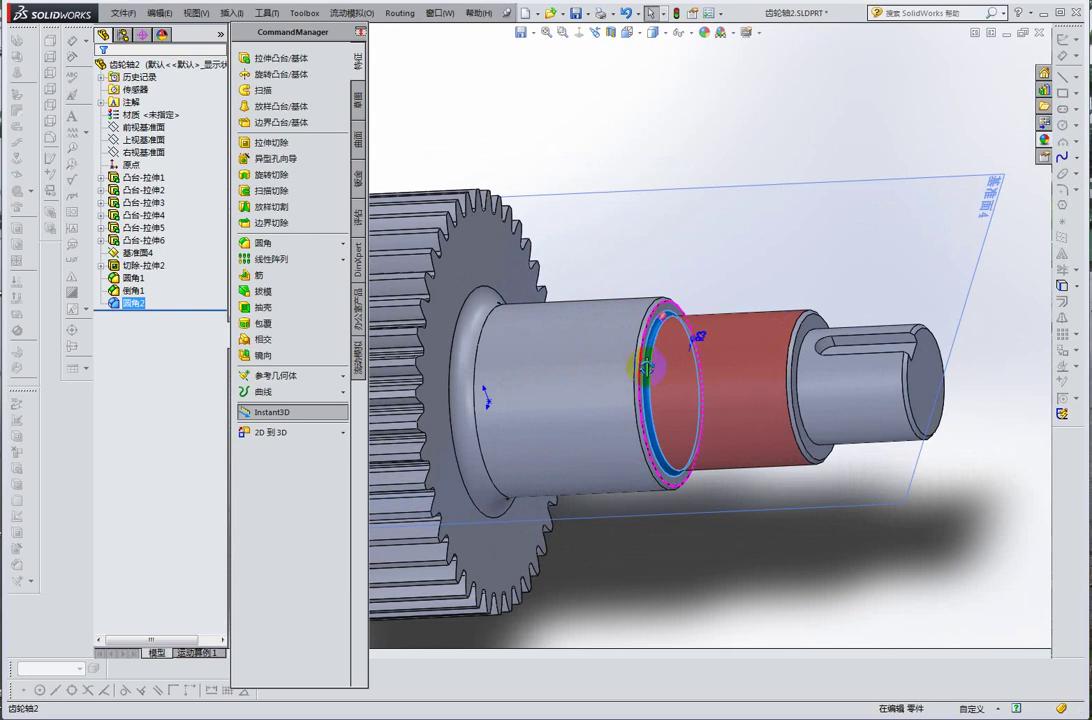
pyautogui.moveTo(648, 368); pyautogui.dragTo(655, 393, button='middle')
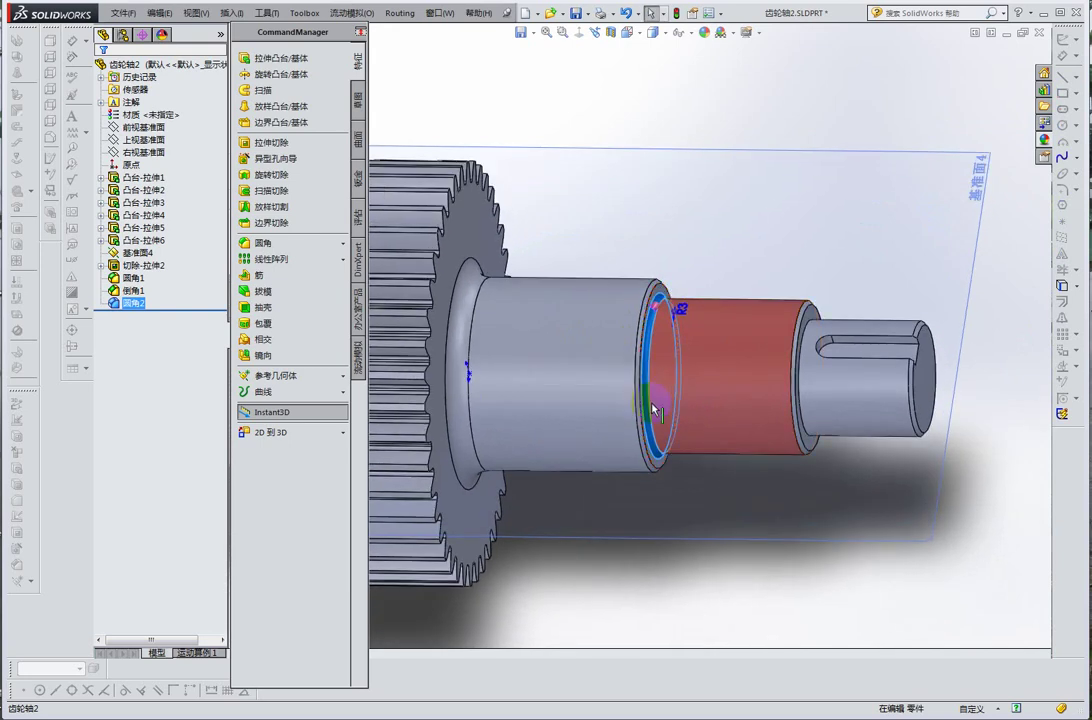
pyautogui.scroll(2, 655, 393)
pyautogui.scroll(1, 570, 350)
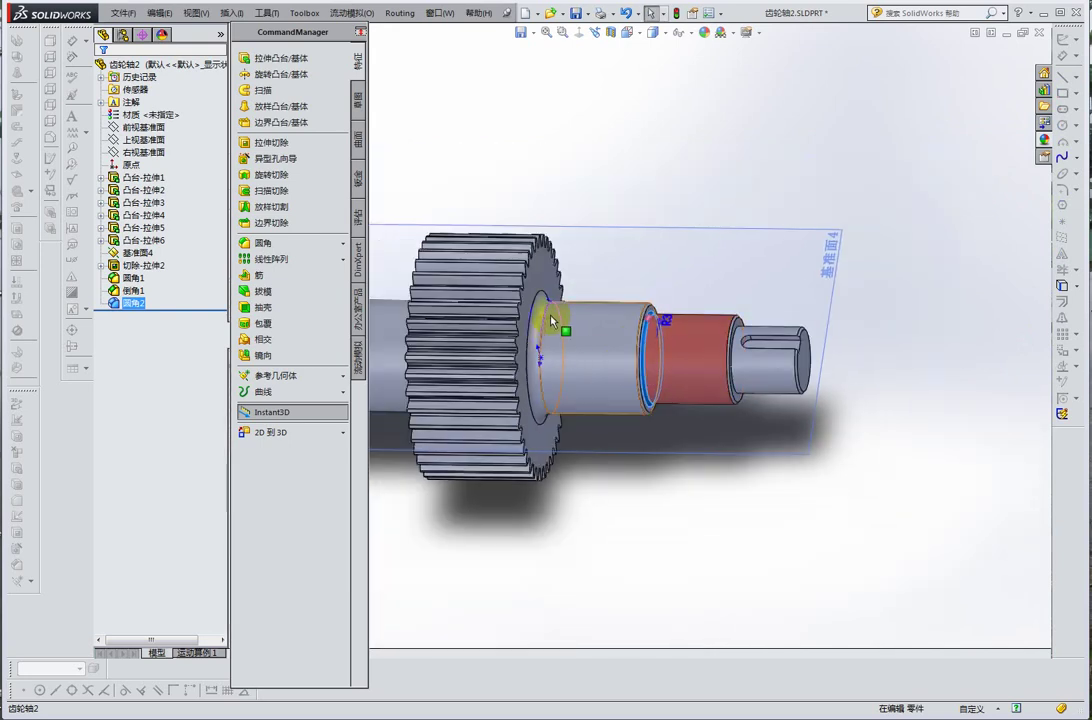
pyautogui.moveTo(590, 302)
pyautogui.mouseDown(button='middle')
pyautogui.moveTo(659, 297)
pyautogui.moveTo(585, 280)
pyautogui.mouseUp(button='middle')
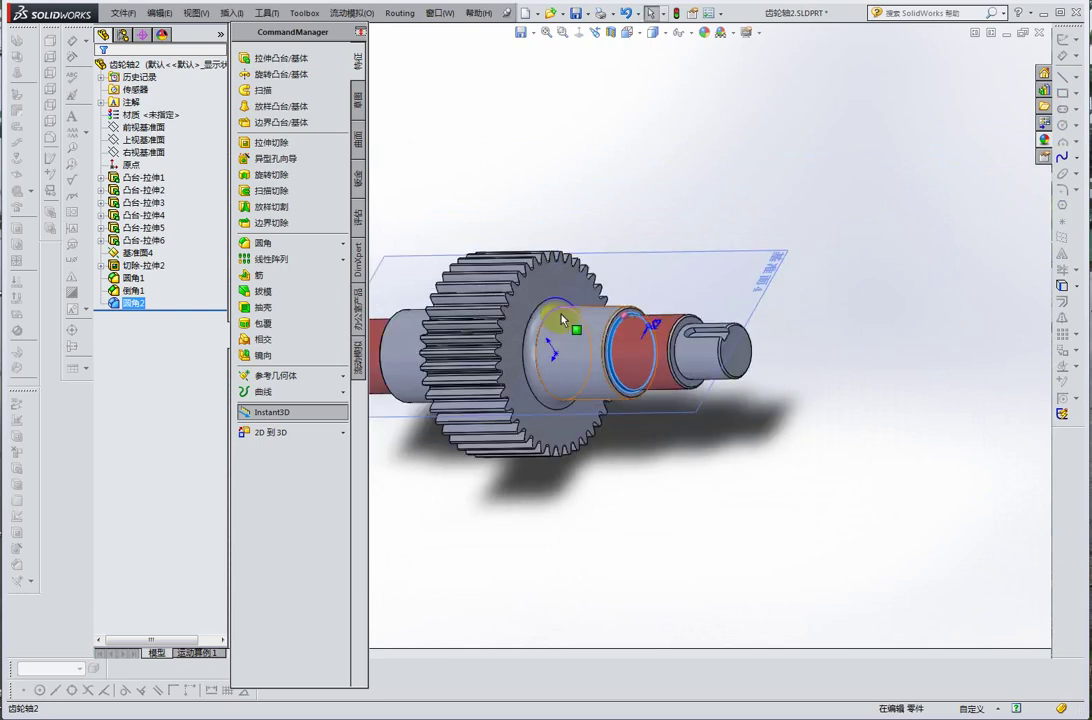
pyautogui.scroll(-1, 545, 333)
pyautogui.scroll(-2, 548, 333)
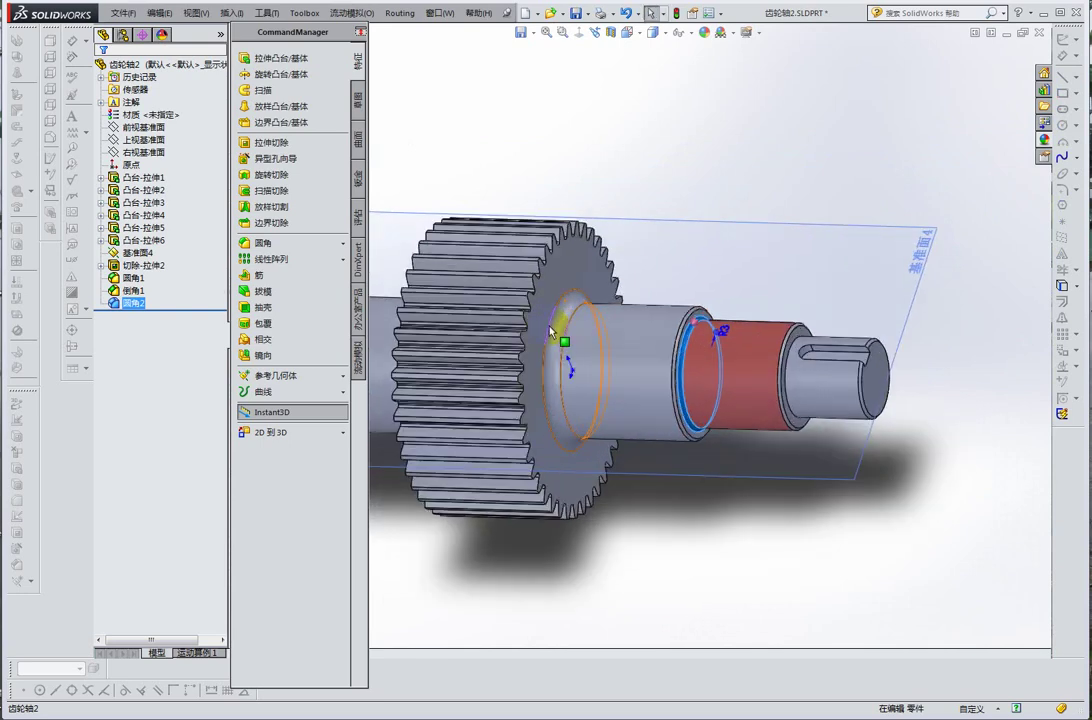
pyautogui.click(562, 330)
pyautogui.moveTo(562, 330)
pyautogui.mouseDown(button='middle')
pyautogui.moveTo(653, 317)
pyautogui.moveTo(590, 325)
pyautogui.mouseUp(button='middle')
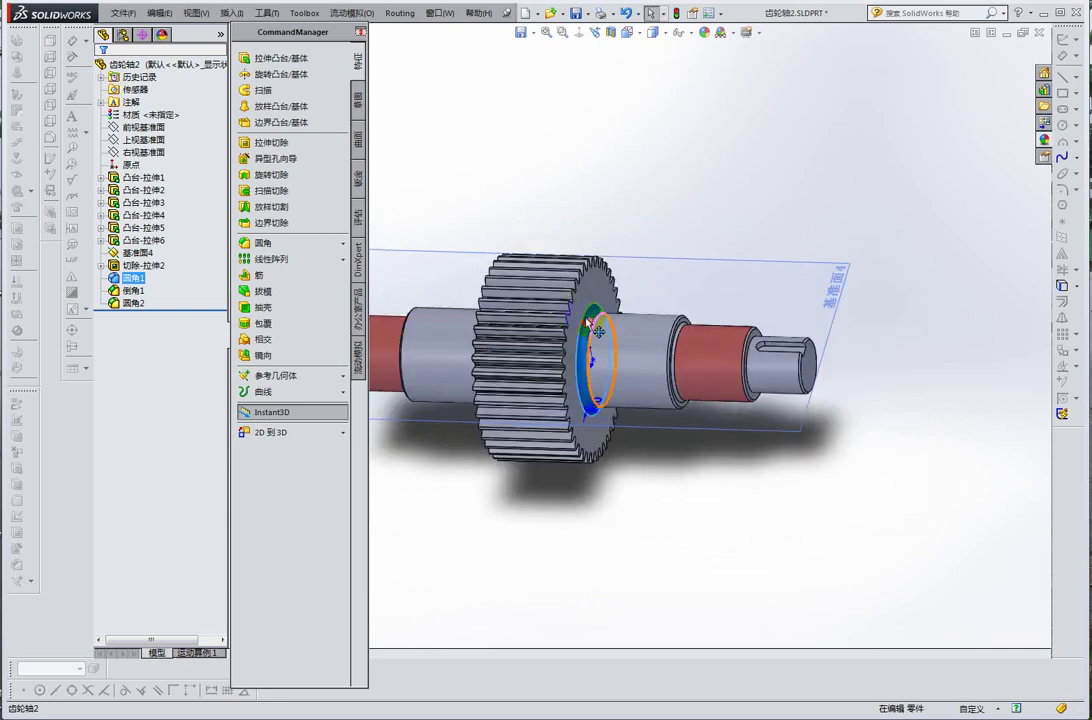
pyautogui.scroll(-2, 602, 376)
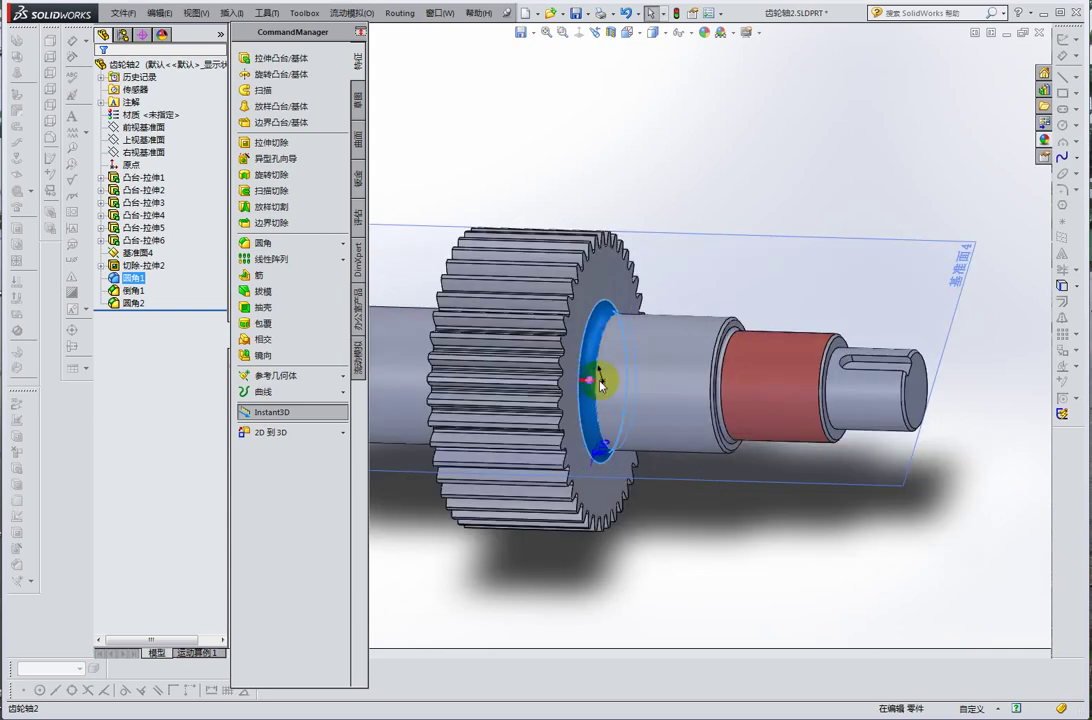
pyautogui.scroll(3, 602, 383)
pyautogui.click(658, 310)
pyautogui.moveTo(658, 310)
pyautogui.mouseDown(button='middle')
pyautogui.moveTo(700, 288)
pyautogui.moveTo(653, 341)
pyautogui.moveTo(680, 342)
pyautogui.moveTo(600, 328)
pyautogui.moveTo(621, 334)
pyautogui.moveTo(630, 315)
pyautogui.mouseUp(button='middle')
pyautogui.scroll(-3, 625, 319)
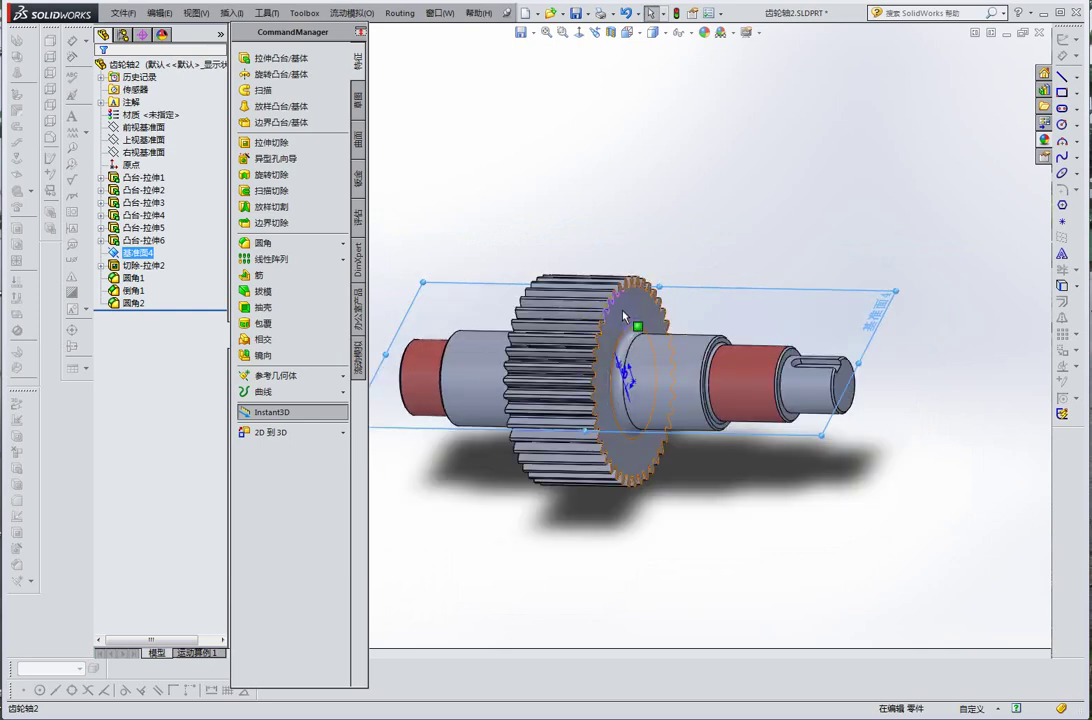
pyautogui.moveTo(624, 320)
pyautogui.mouseDown(button='middle')
pyautogui.moveTo(619, 300)
pyautogui.moveTo(739, 318)
pyautogui.moveTo(595, 315)
pyautogui.moveTo(738, 313)
pyautogui.moveTo(675, 317)
pyautogui.moveTo(660, 288)
pyautogui.moveTo(645, 293)
pyautogui.mouseUp(button='middle')
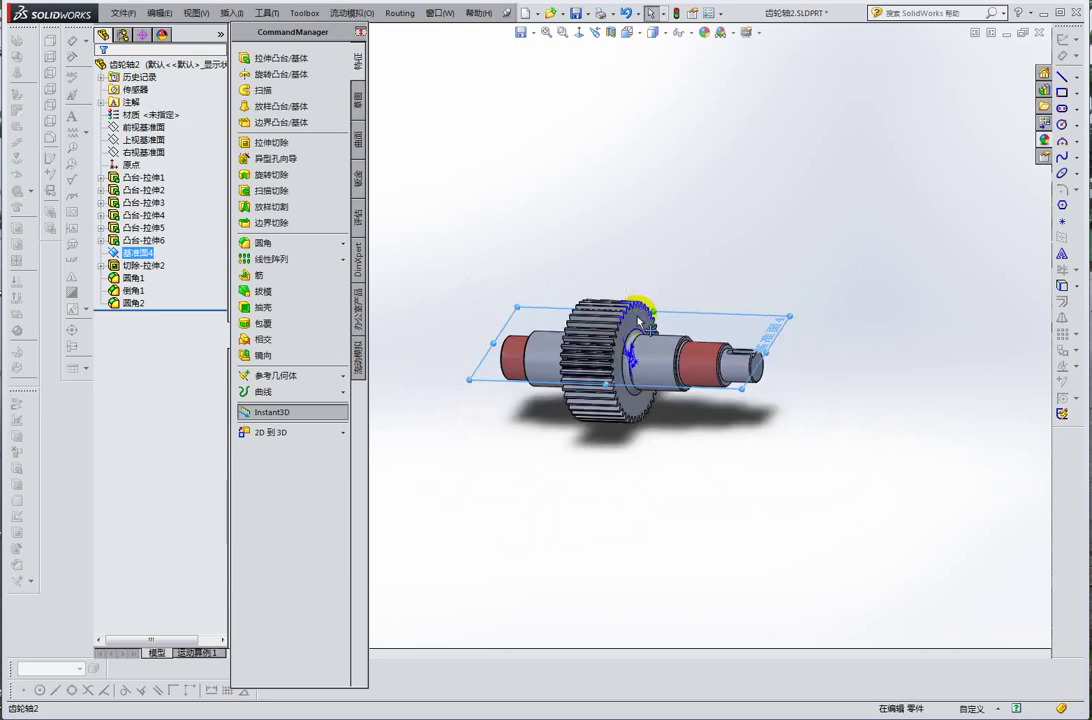
pyautogui.scroll(-3, 629, 328)
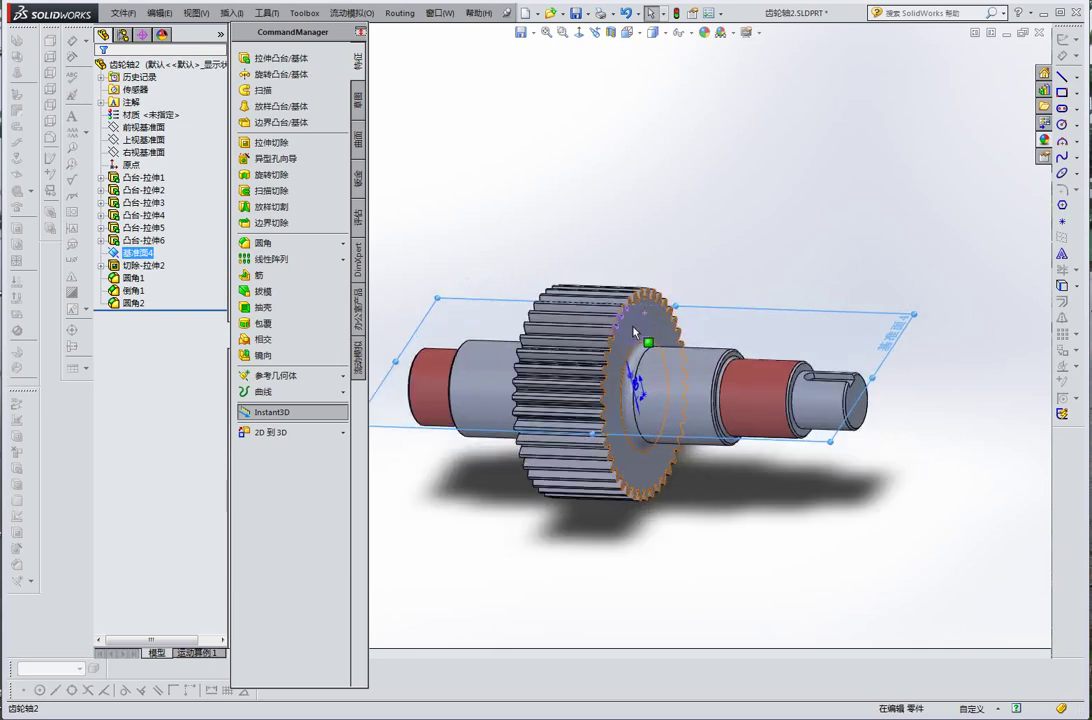
pyautogui.moveTo(634, 333)
pyautogui.mouseDown(button='middle')
pyautogui.moveTo(751, 319)
pyautogui.moveTo(639, 285)
pyautogui.mouseUp(button='middle')
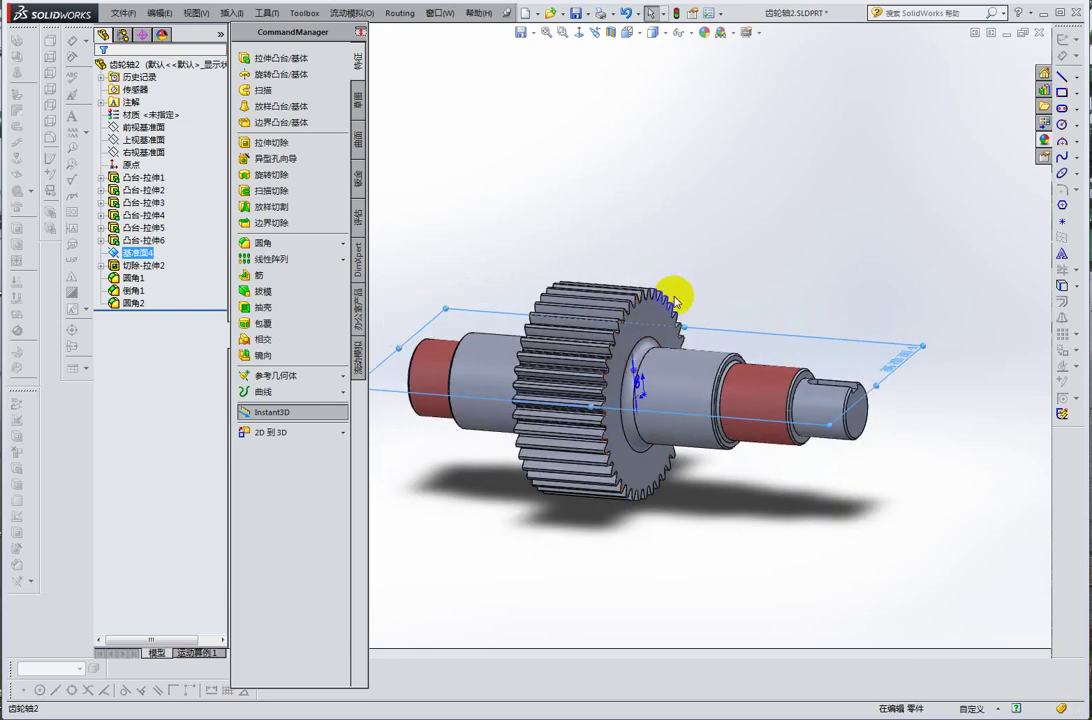
pyautogui.scroll(3, 714, 273)
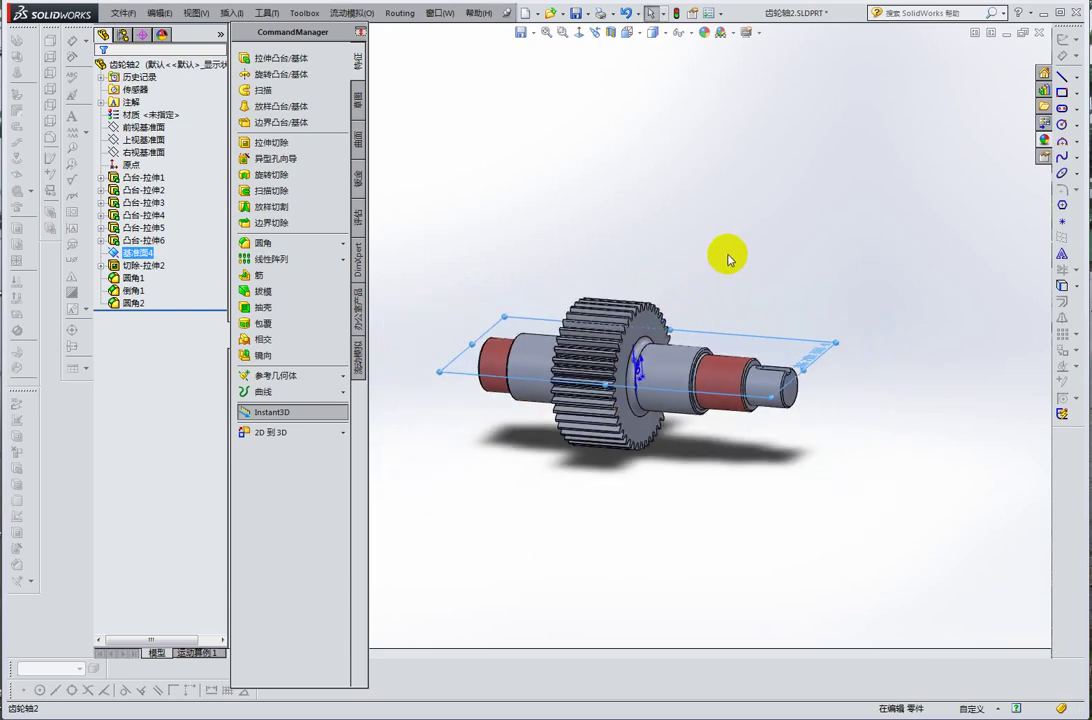
pyautogui.moveTo(726, 254)
pyautogui.mouseDown(button='middle')
pyautogui.moveTo(755, 269)
pyautogui.moveTo(746, 359)
pyautogui.moveTo(719, 263)
pyautogui.moveTo(792, 263)
pyautogui.moveTo(767, 288)
pyautogui.moveTo(721, 288)
pyautogui.moveTo(714, 305)
pyautogui.moveTo(812, 317)
pyautogui.mouseUp(button='middle')
pyautogui.moveTo(743, 329)
pyautogui.mouseDown(button='middle')
pyautogui.moveTo(682, 341)
pyautogui.moveTo(666, 325)
pyautogui.mouseUp(button='middle')
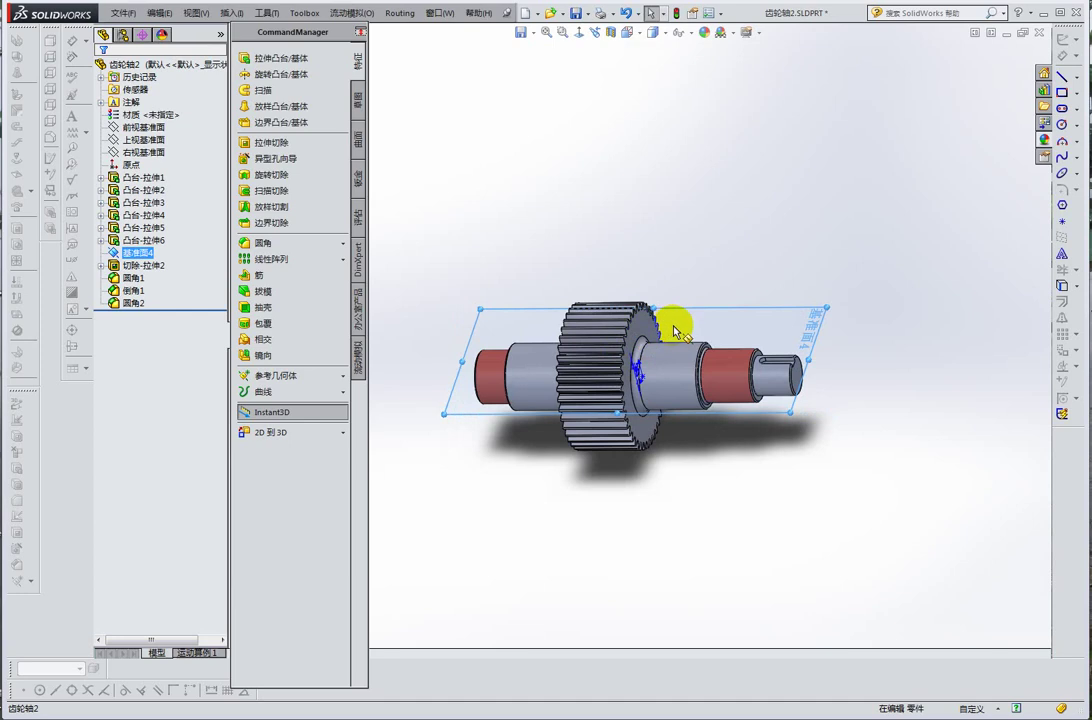
pyautogui.moveTo(695, 319)
pyautogui.mouseDown(button='middle')
pyautogui.moveTo(707, 298)
pyautogui.moveTo(611, 325)
pyautogui.moveTo(562, 252)
pyautogui.moveTo(583, 322)
pyautogui.moveTo(538, 335)
pyautogui.moveTo(639, 366)
pyautogui.mouseUp(button='middle')
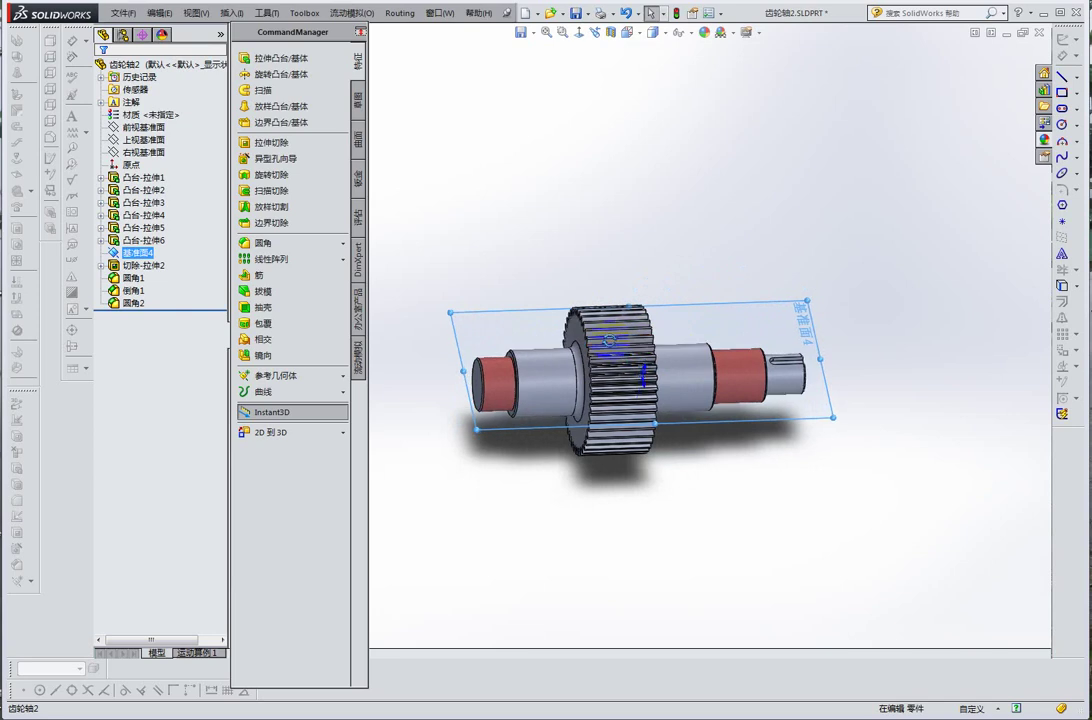
pyautogui.moveTo(618, 345); pyautogui.dragTo(633, 375, button='middle')
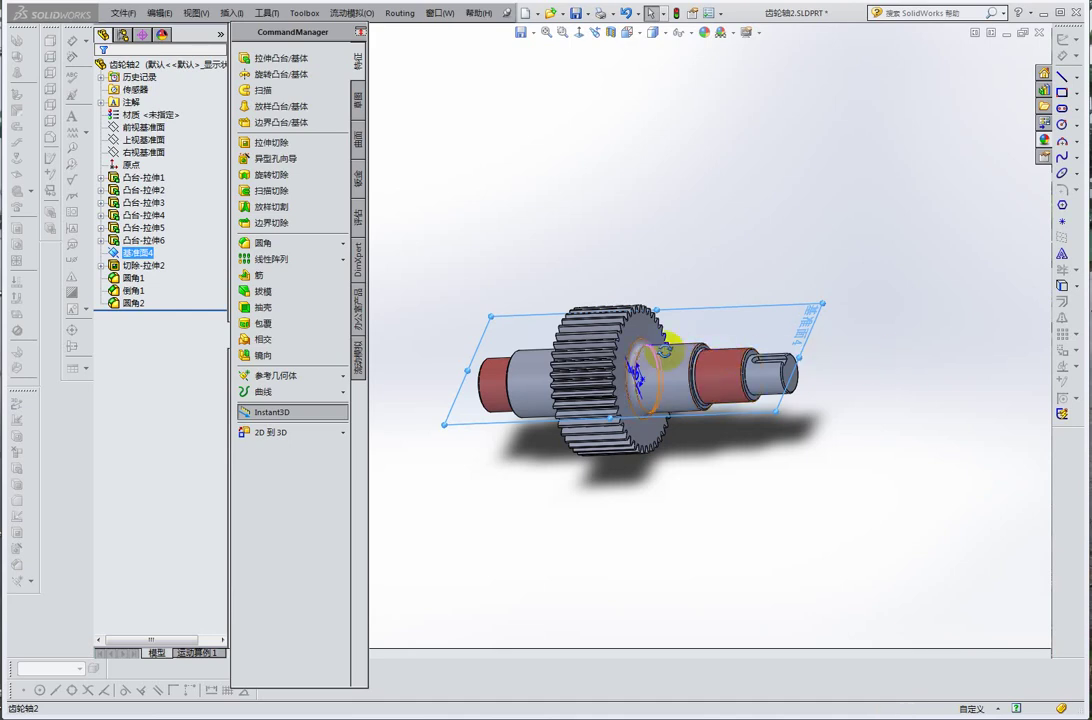
pyautogui.moveTo(654, 375)
pyautogui.mouseDown(button='middle')
pyautogui.moveTo(744, 342)
pyautogui.moveTo(675, 356)
pyautogui.mouseUp(button='middle')
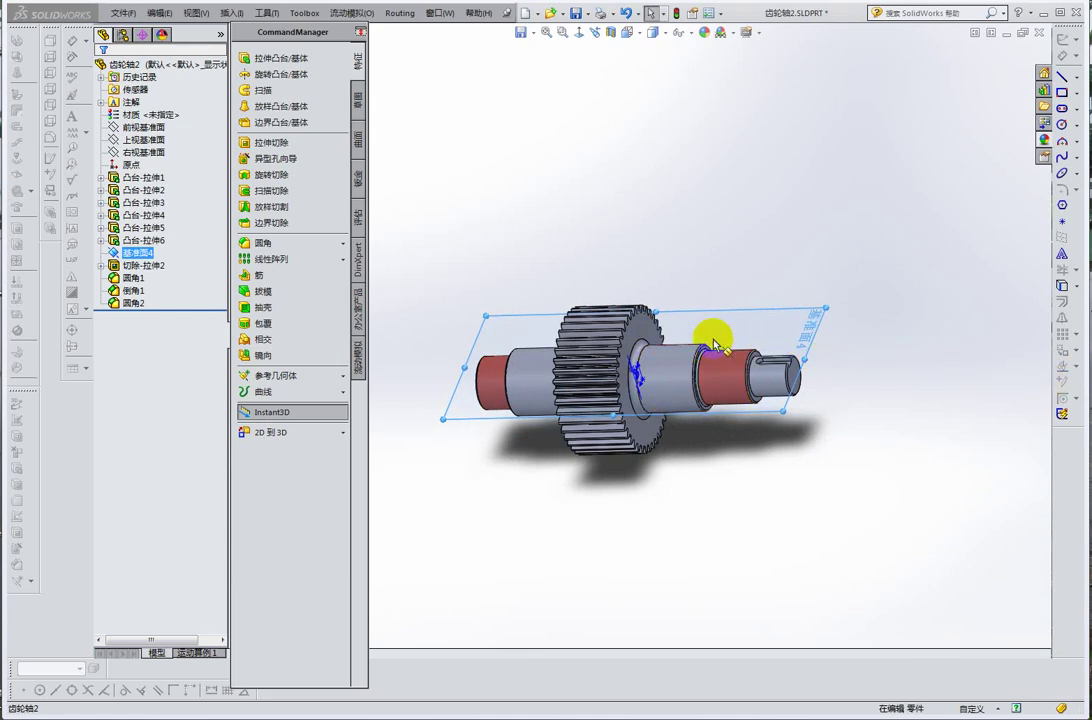
pyautogui.moveTo(658, 246)
pyautogui.mouseDown(button='middle')
pyautogui.moveTo(712, 324)
pyautogui.moveTo(670, 322)
pyautogui.moveTo(712, 322)
pyautogui.moveTo(682, 317)
pyautogui.mouseUp(button='middle')
pyautogui.moveTo(536, 459)
pyautogui.mouseDown(button='middle')
pyautogui.moveTo(482, 264)
pyautogui.moveTo(413, 238)
pyautogui.moveTo(600, 245)
pyautogui.moveTo(680, 290)
pyautogui.mouseUp(button='middle')
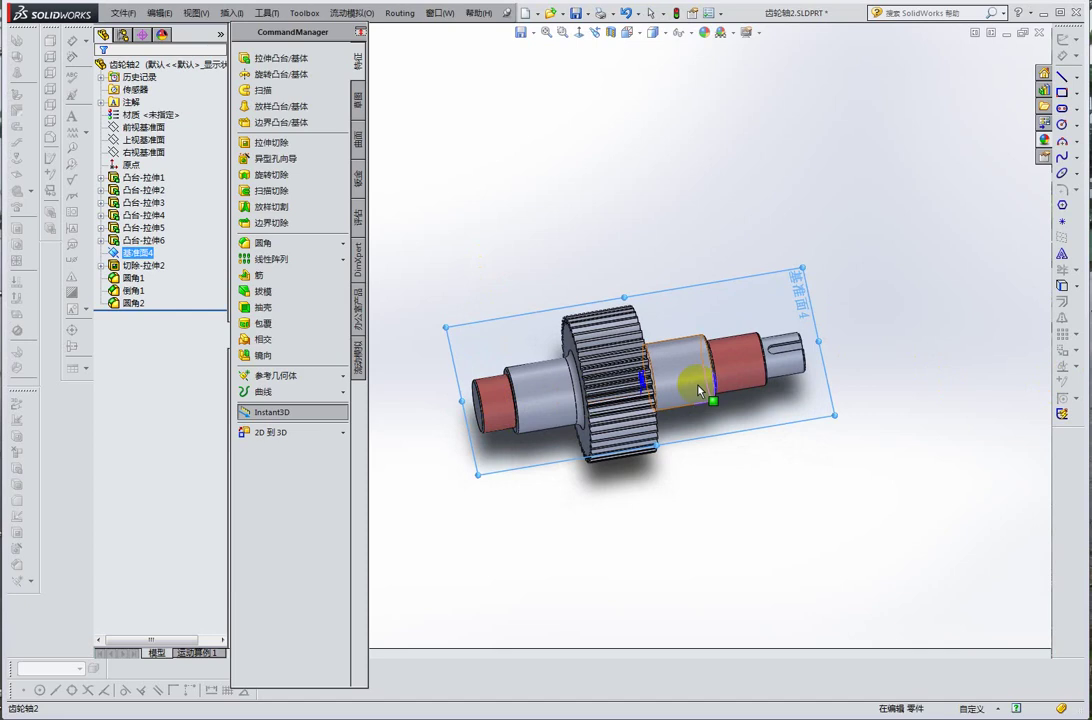
pyautogui.click(733, 362)
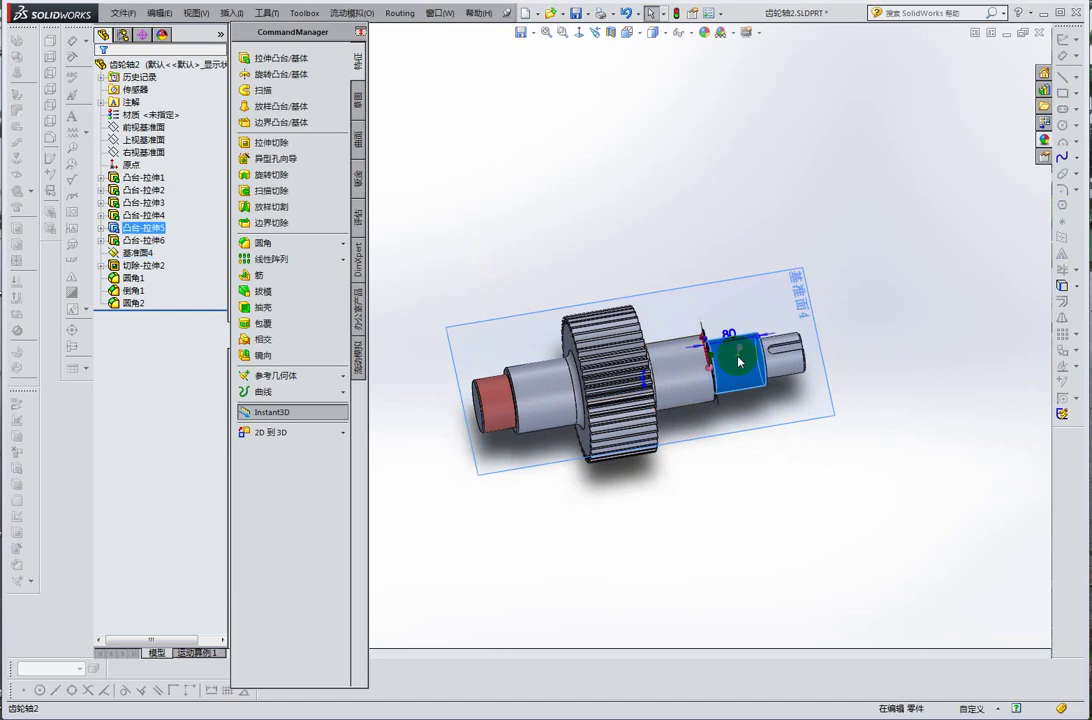
pyautogui.click(497, 389)
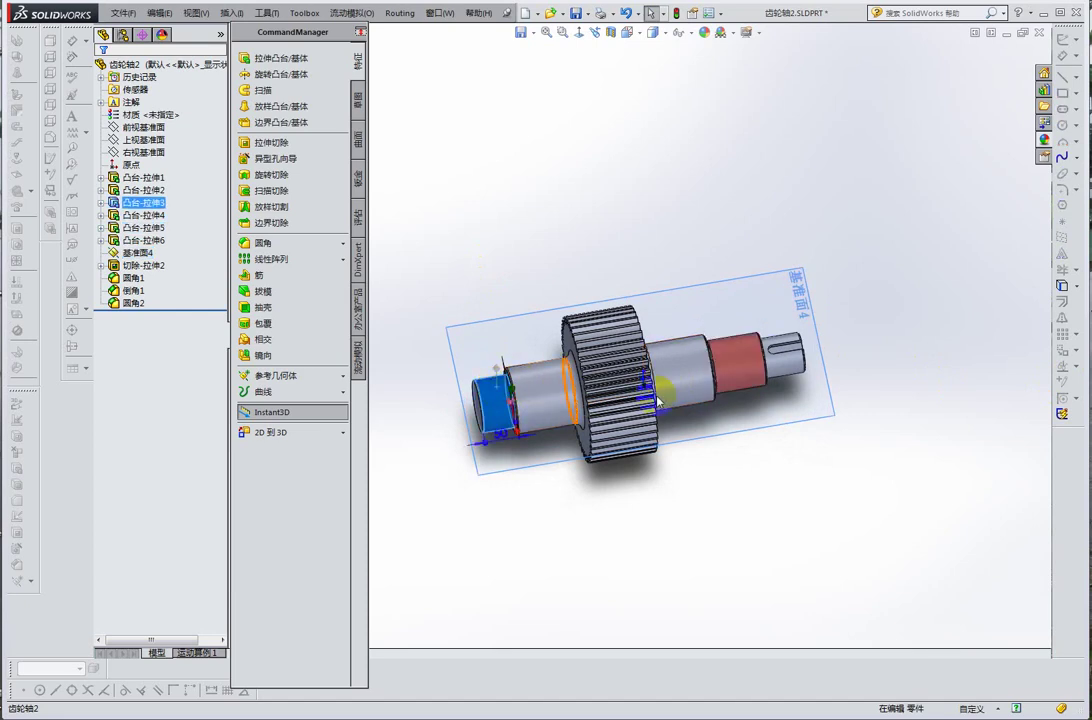
pyautogui.moveTo(725, 352); pyautogui.dragTo(735, 347, button='middle')
pyautogui.click(735, 347)
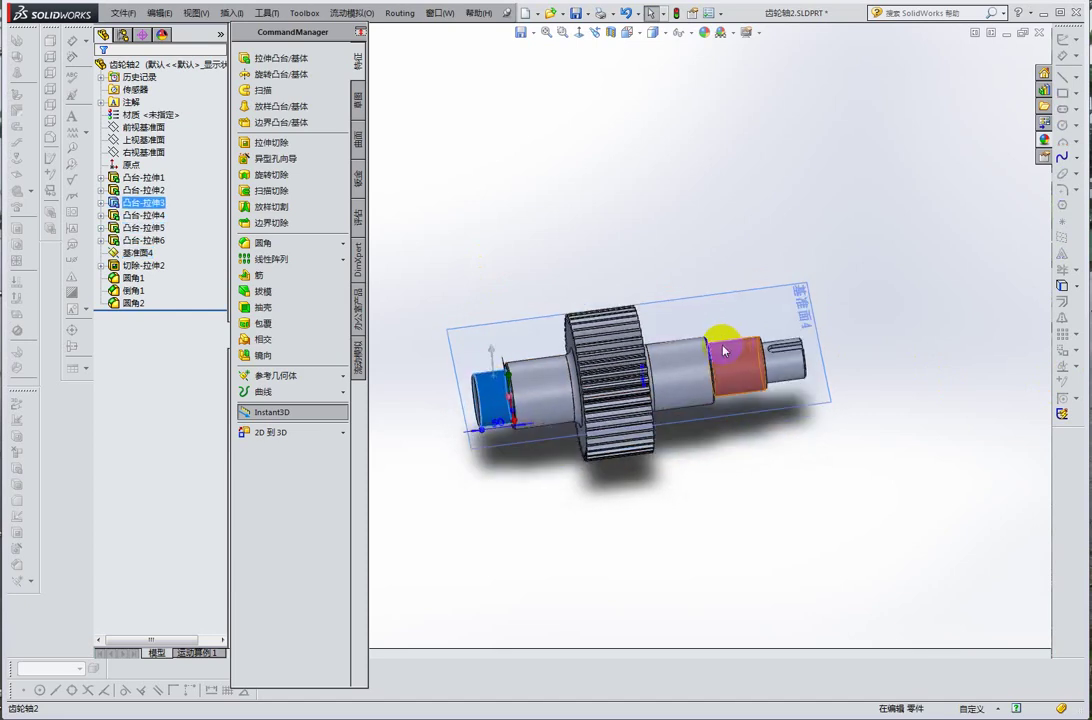
pyautogui.click(496, 382)
pyautogui.click(748, 376)
pyautogui.click(489, 378)
pyautogui.moveTo(688, 396); pyautogui.dragTo(727, 318, button='middle')
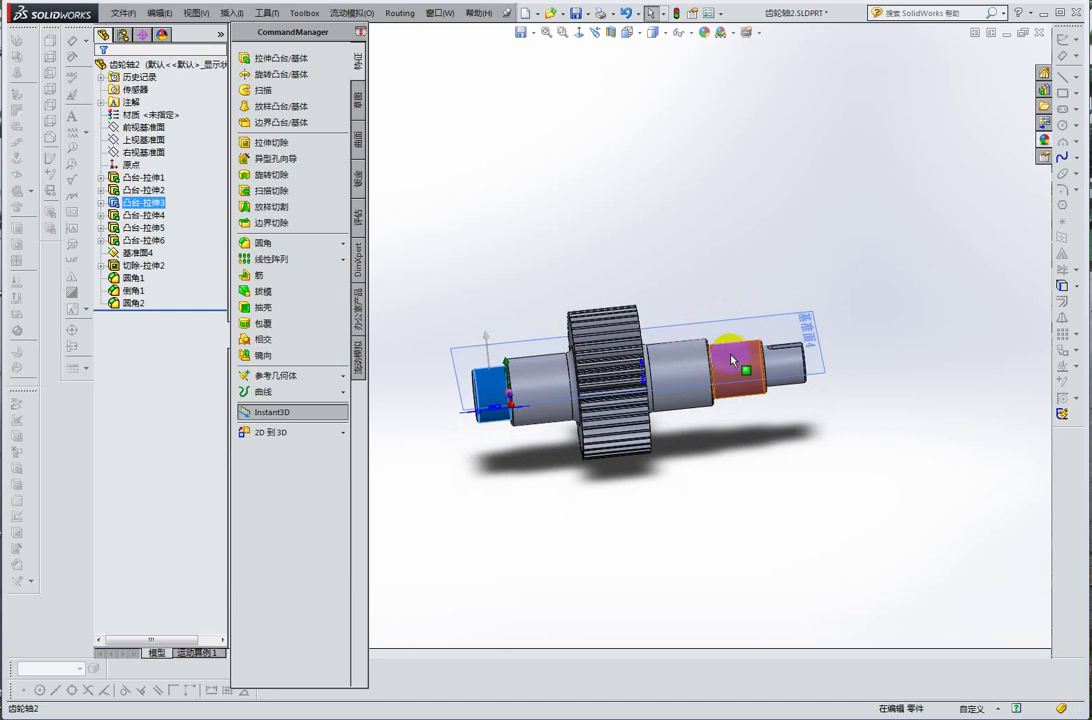
pyautogui.moveTo(731, 360)
pyautogui.mouseDown(button='middle')
pyautogui.moveTo(724, 285)
pyautogui.moveTo(752, 381)
pyautogui.mouseUp(button='middle')
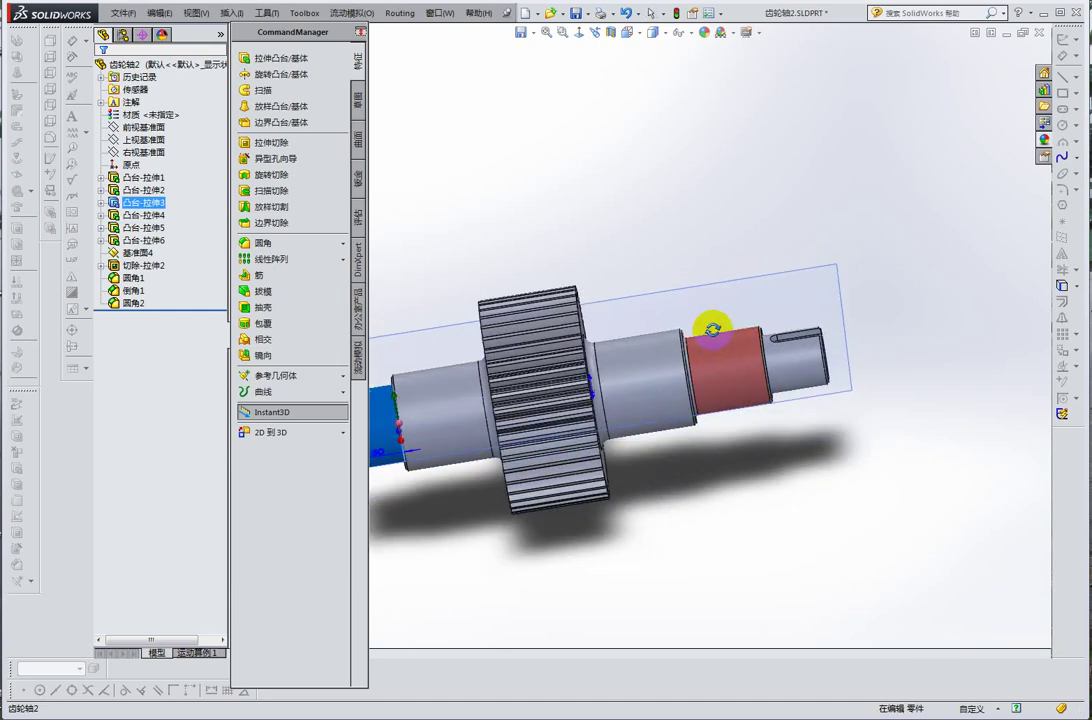
pyautogui.scroll(2, 700, 345)
pyautogui.scroll(-2, 395, 390)
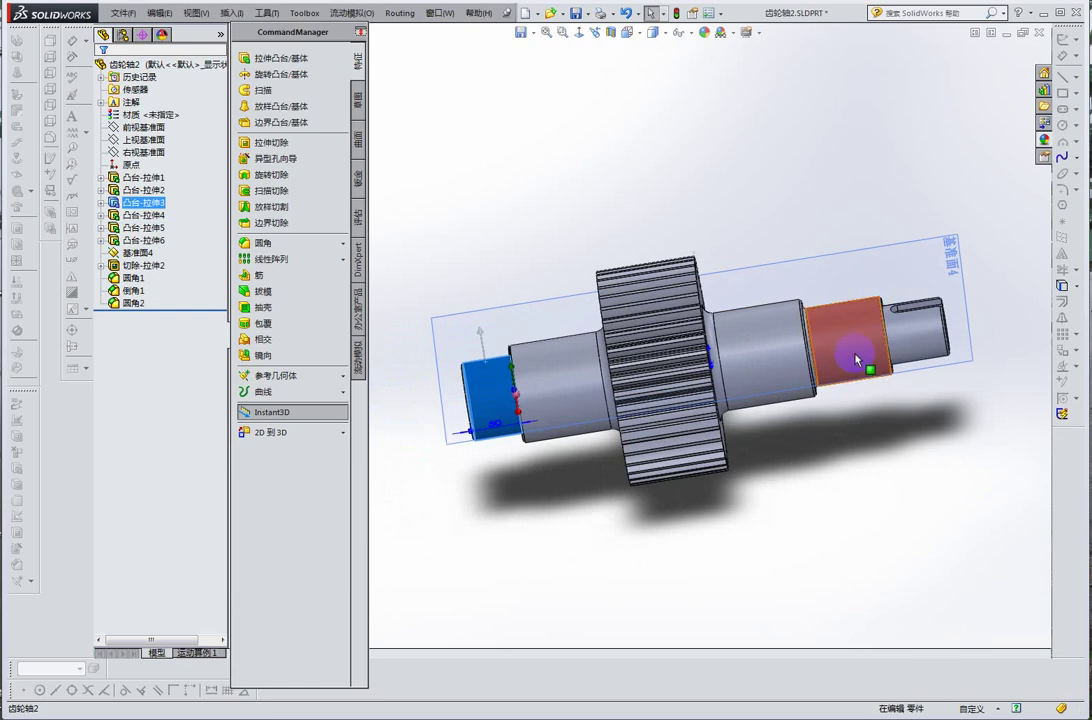
pyautogui.moveTo(853, 361); pyautogui.dragTo(841, 288, button='middle')
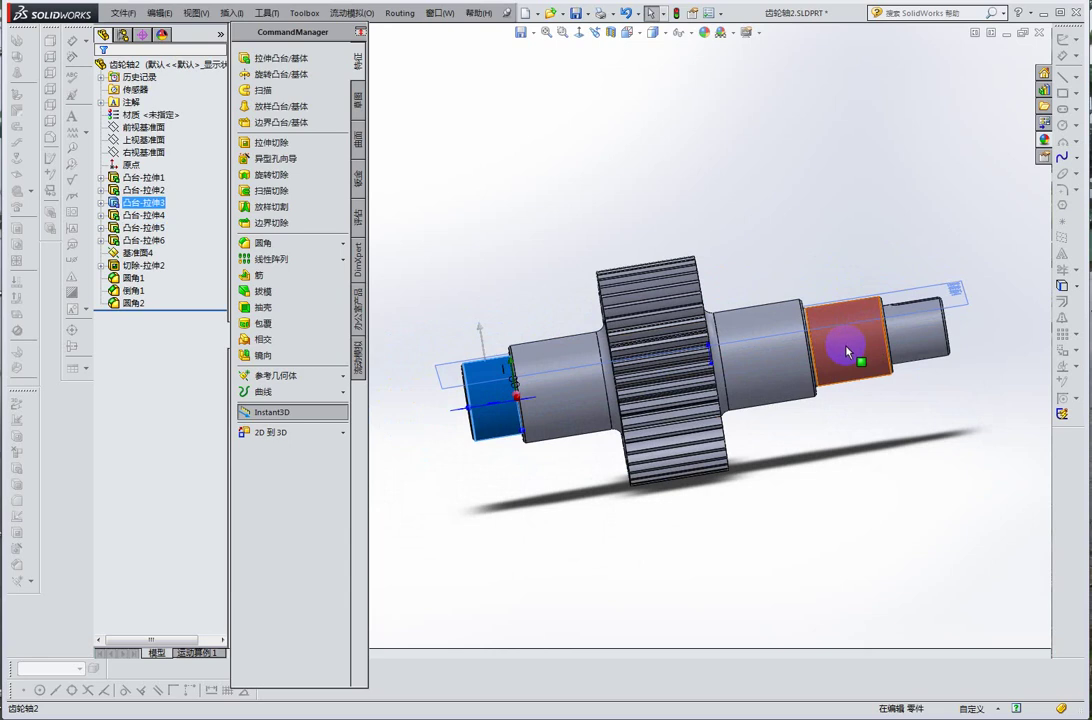
pyautogui.moveTo(842, 354)
pyautogui.mouseDown(button='middle')
pyautogui.moveTo(812, 368)
pyautogui.moveTo(880, 388)
pyautogui.mouseUp(button='middle')
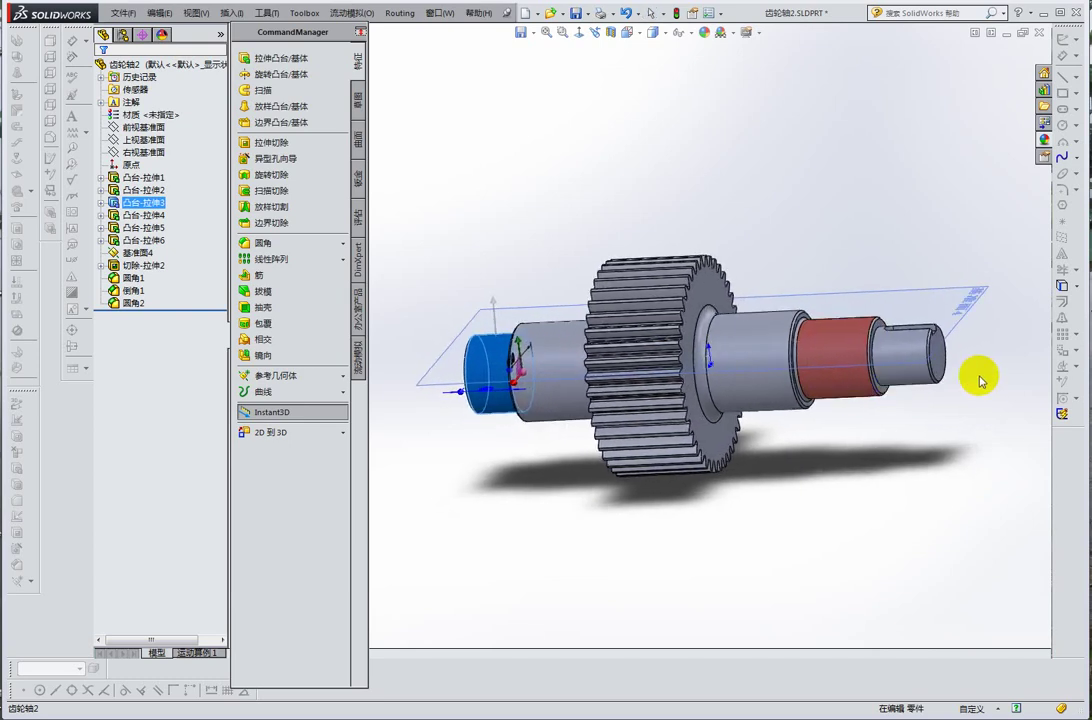
pyautogui.moveTo(962, 372); pyautogui.dragTo(929, 366, button='middle')
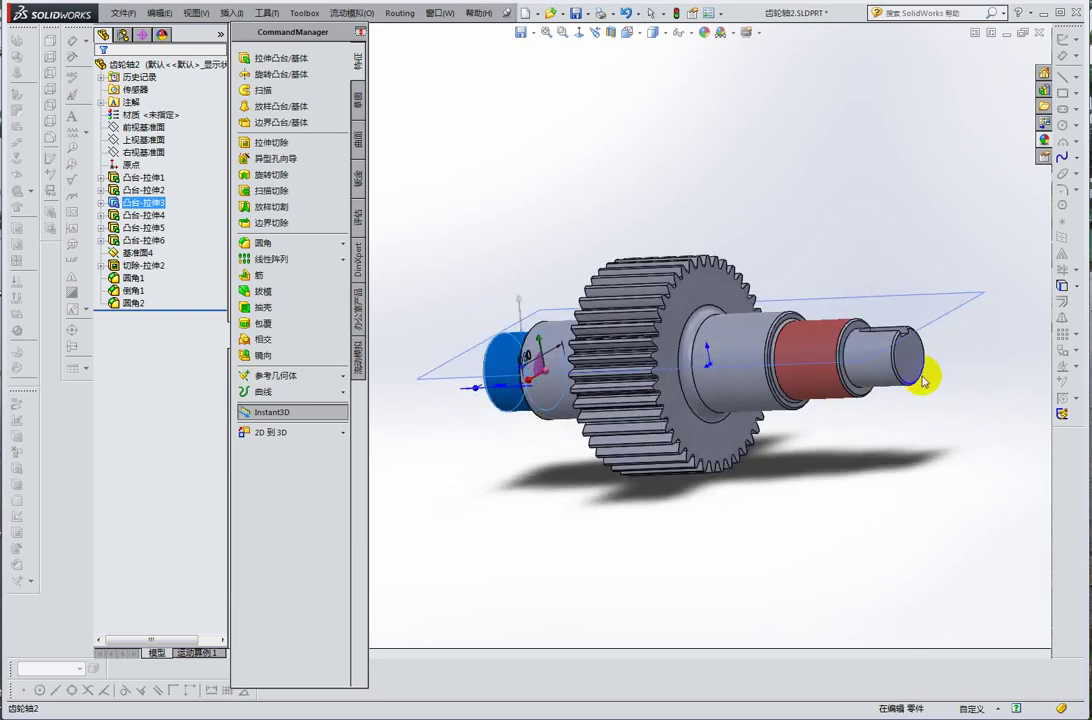
pyautogui.click(912, 364)
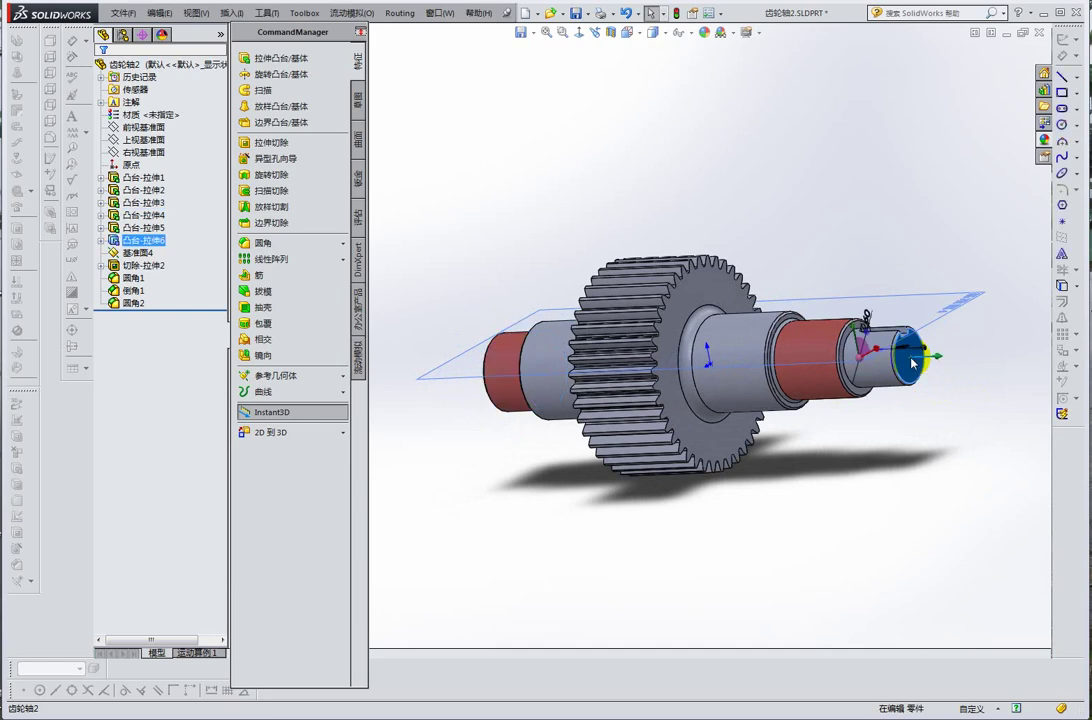
# - Pick the keyed shaft's end face, zoom out and orbit to a side-on view showing the gear teeth
pyautogui.moveTo(912, 364); pyautogui.dragTo(914, 349, button='middle')
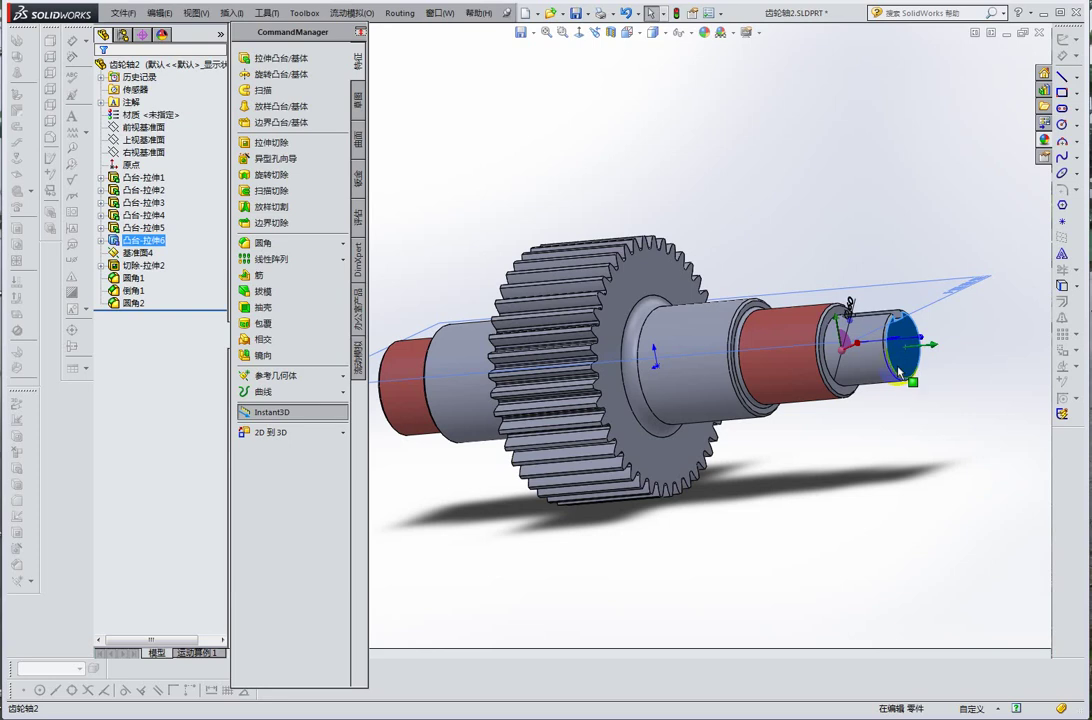
pyautogui.moveTo(898, 372); pyautogui.dragTo(884, 357, button='middle')
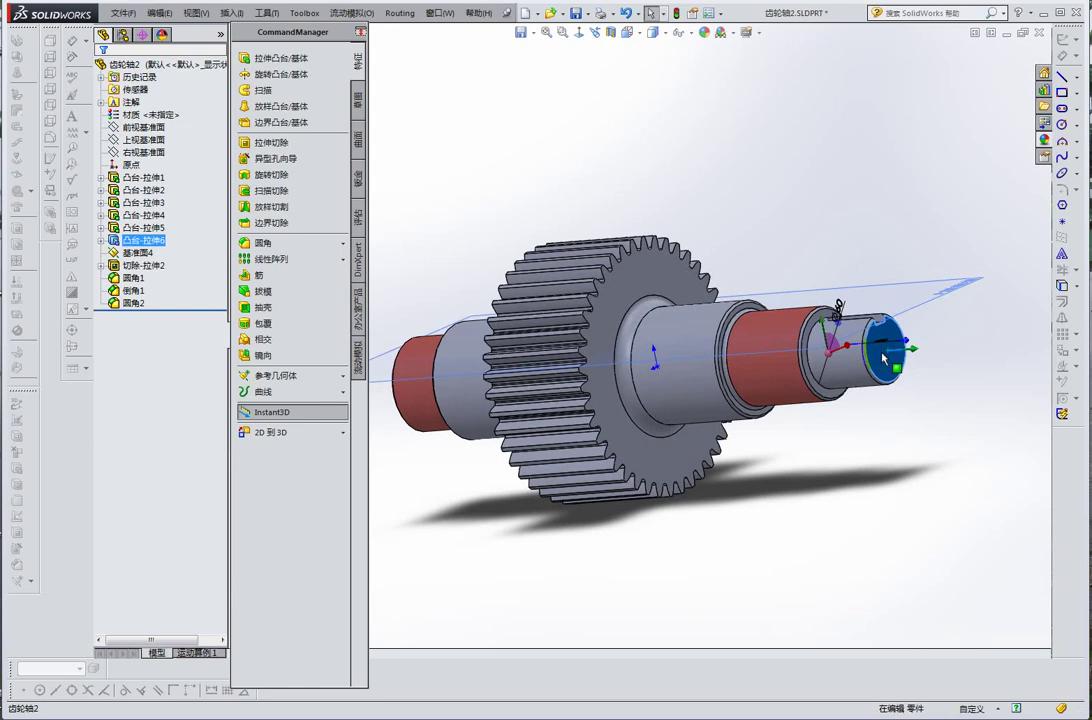
pyautogui.moveTo(883, 355); pyautogui.dragTo(885, 356, button='middle')
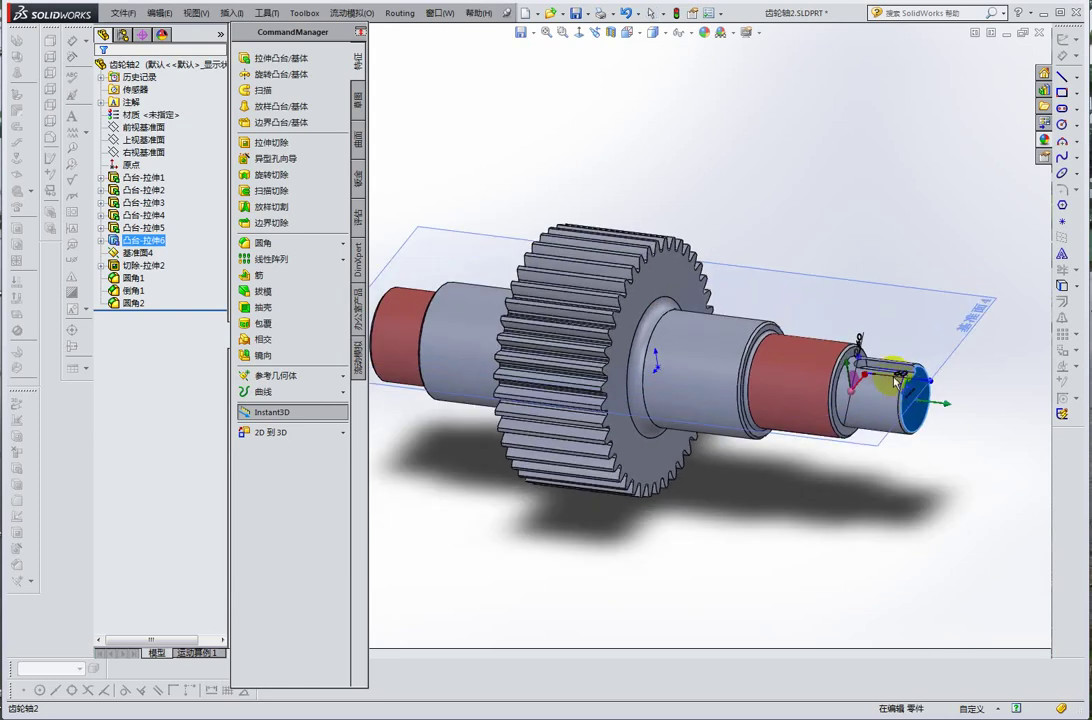
pyautogui.scroll(-3, 876, 390)
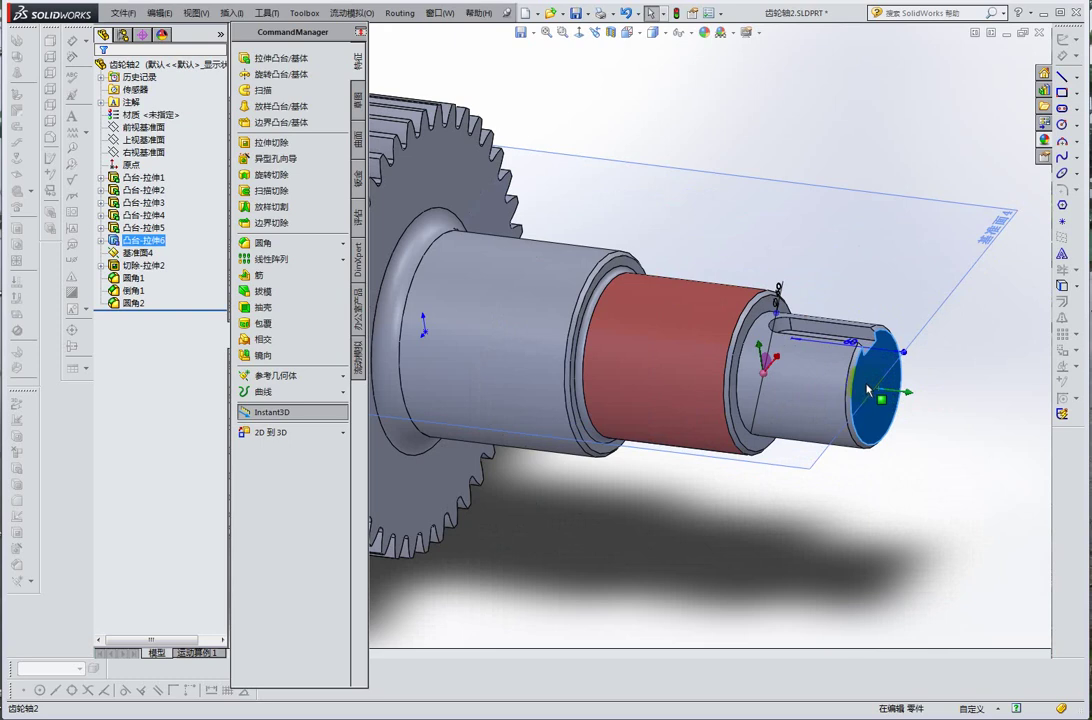
pyautogui.click(906, 388)
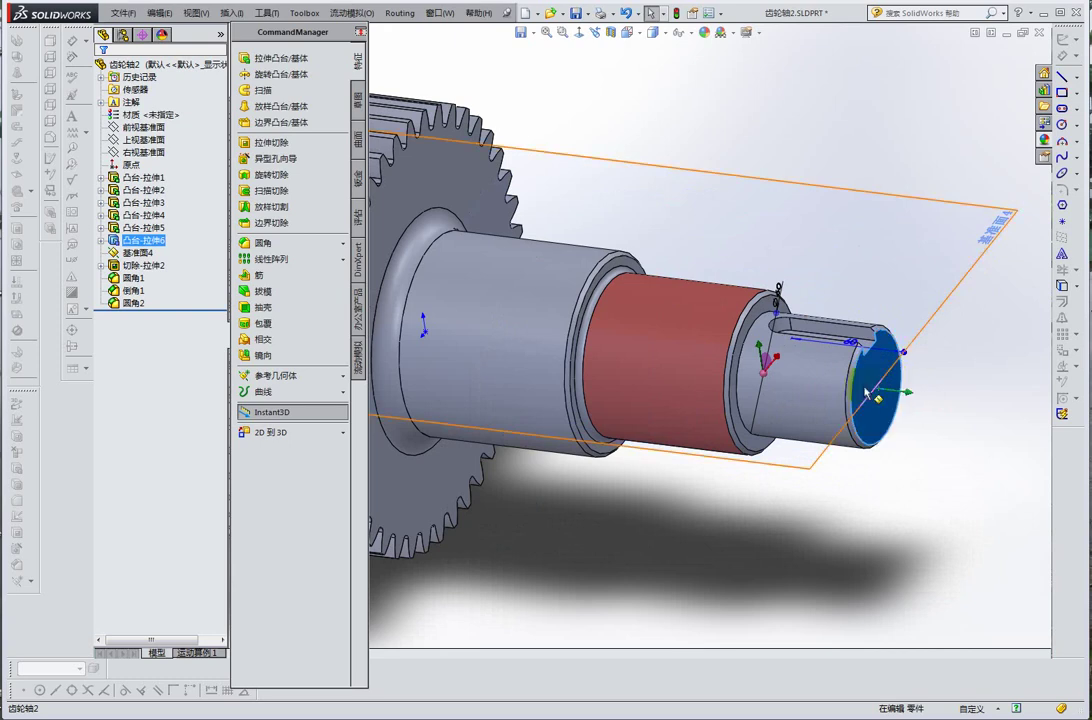
pyautogui.scroll(-1, 870, 393)
pyautogui.scroll(-1, 864, 393)
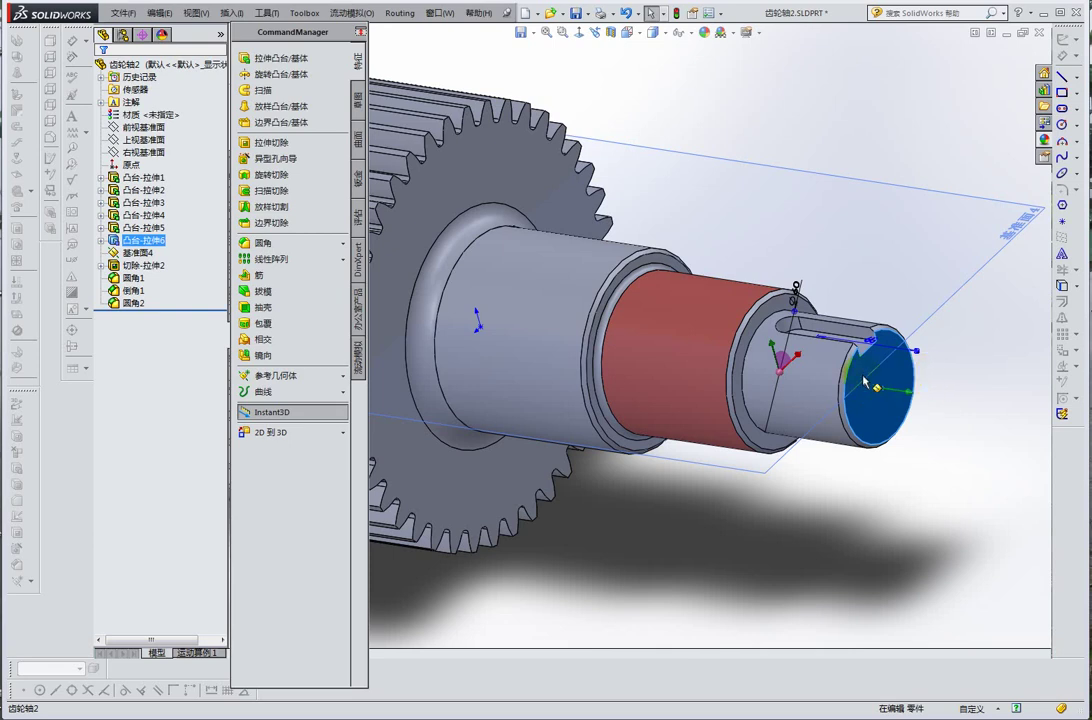
pyautogui.scroll(5, 657, 340)
pyautogui.moveTo(488, 297)
pyautogui.mouseDown(button='middle')
pyautogui.moveTo(535, 325)
pyautogui.moveTo(605, 298)
pyautogui.mouseUp(button='middle')
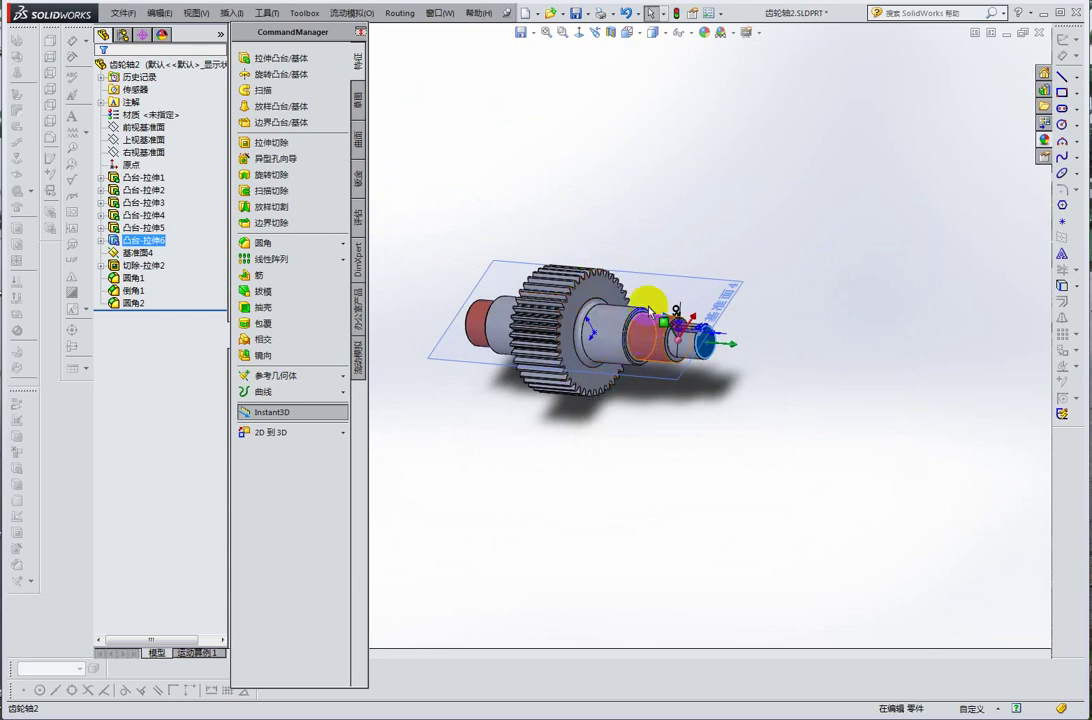
# - Orbit the gear shaft and plane through several orientations, starting with the gear side-on
pyautogui.scroll(-2, 527, 255)
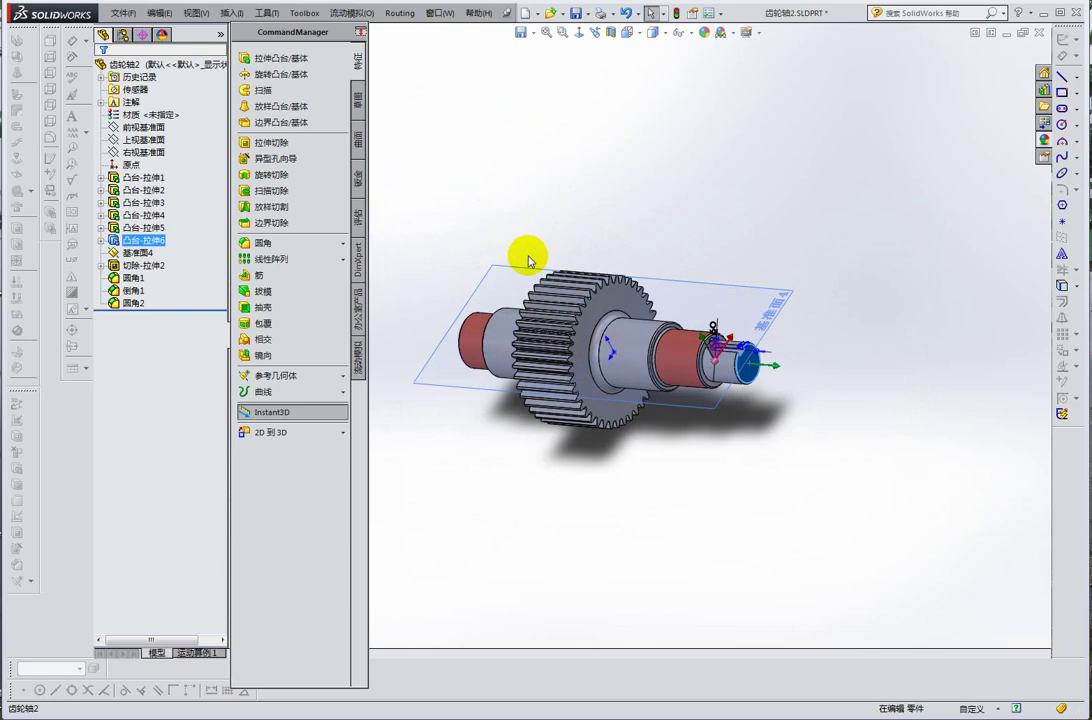
pyautogui.moveTo(683, 366)
pyautogui.mouseDown(button='middle')
pyautogui.moveTo(716, 356)
pyautogui.moveTo(646, 342)
pyautogui.mouseUp(button='middle')
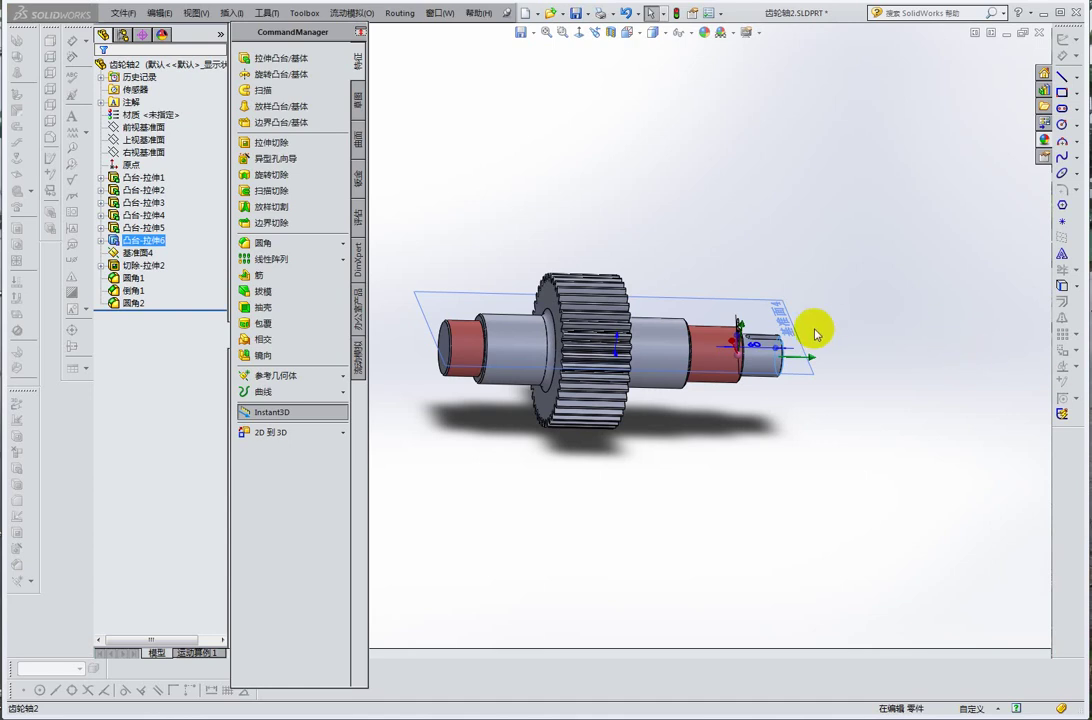
pyautogui.moveTo(880, 298); pyautogui.dragTo(828, 330, button='middle')
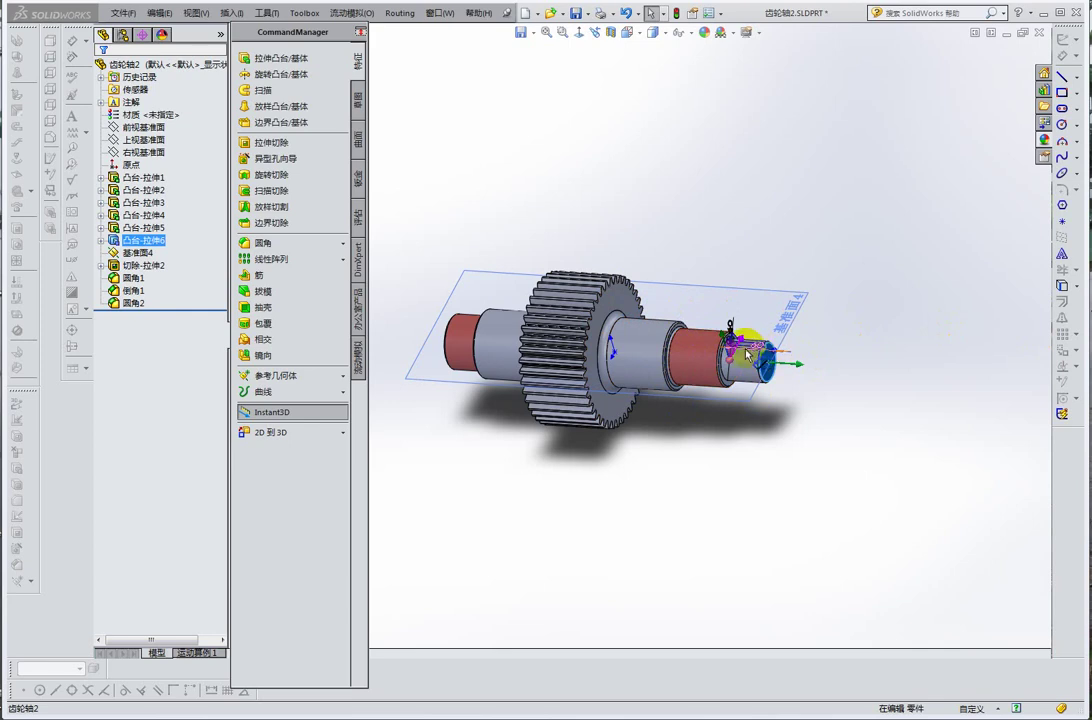
pyautogui.moveTo(629, 317)
pyautogui.mouseDown(button='middle')
pyautogui.moveTo(643, 375)
pyautogui.moveTo(686, 293)
pyautogui.mouseUp(button='middle')
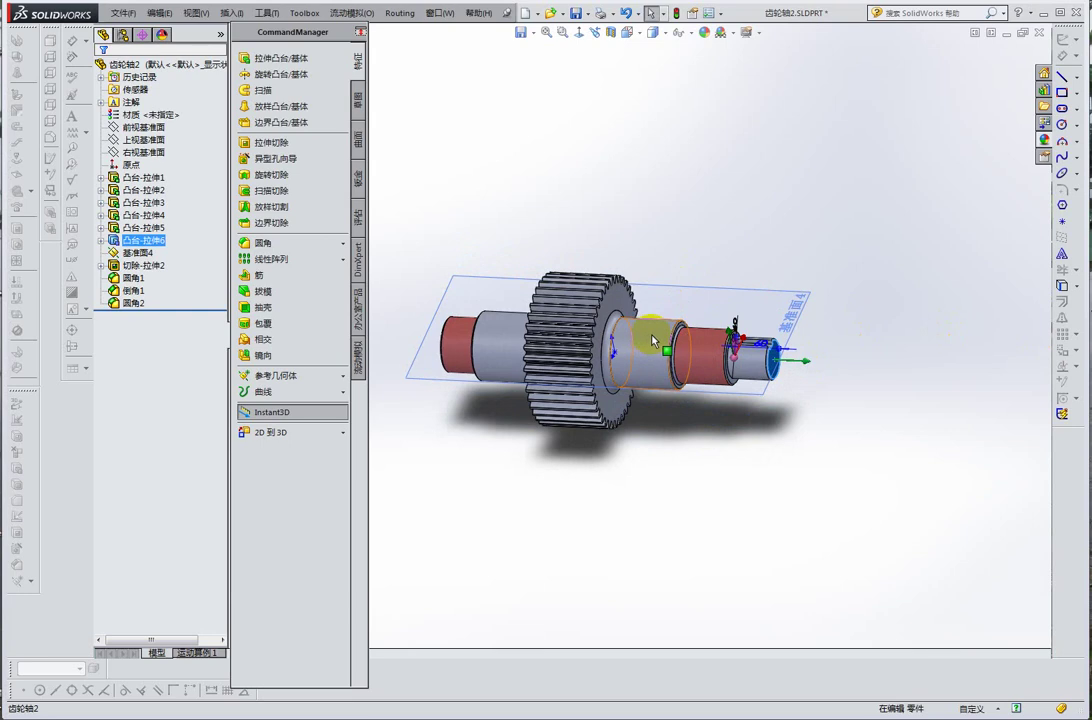
pyautogui.scroll(-2, 656, 343)
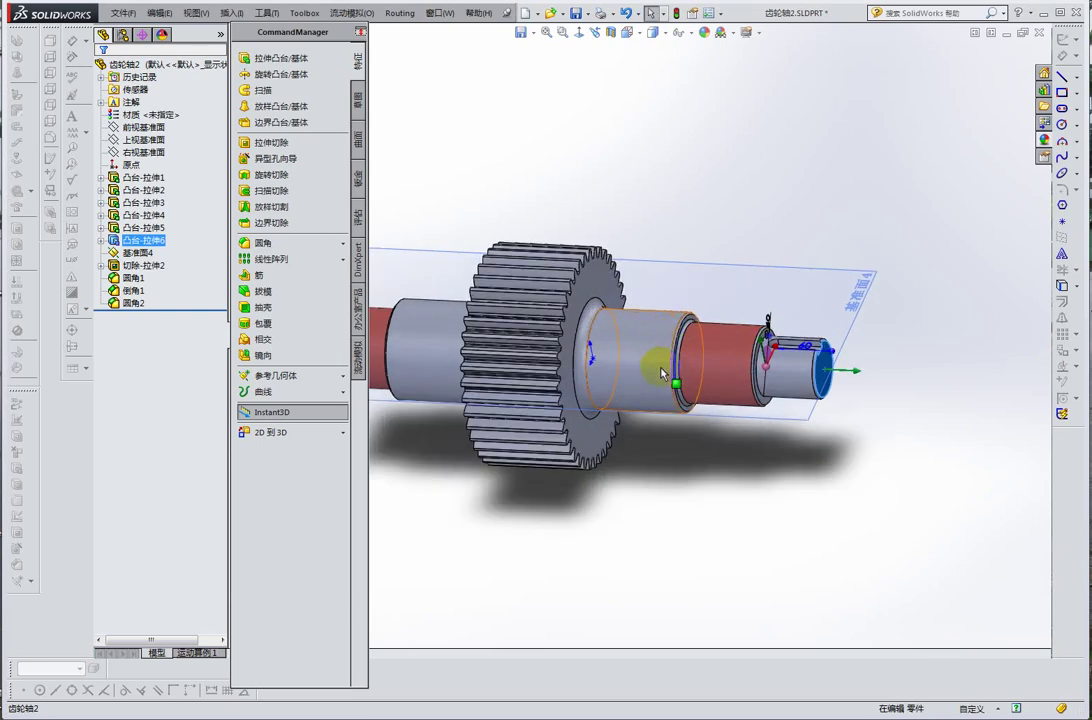
pyautogui.scroll(2, 655, 362)
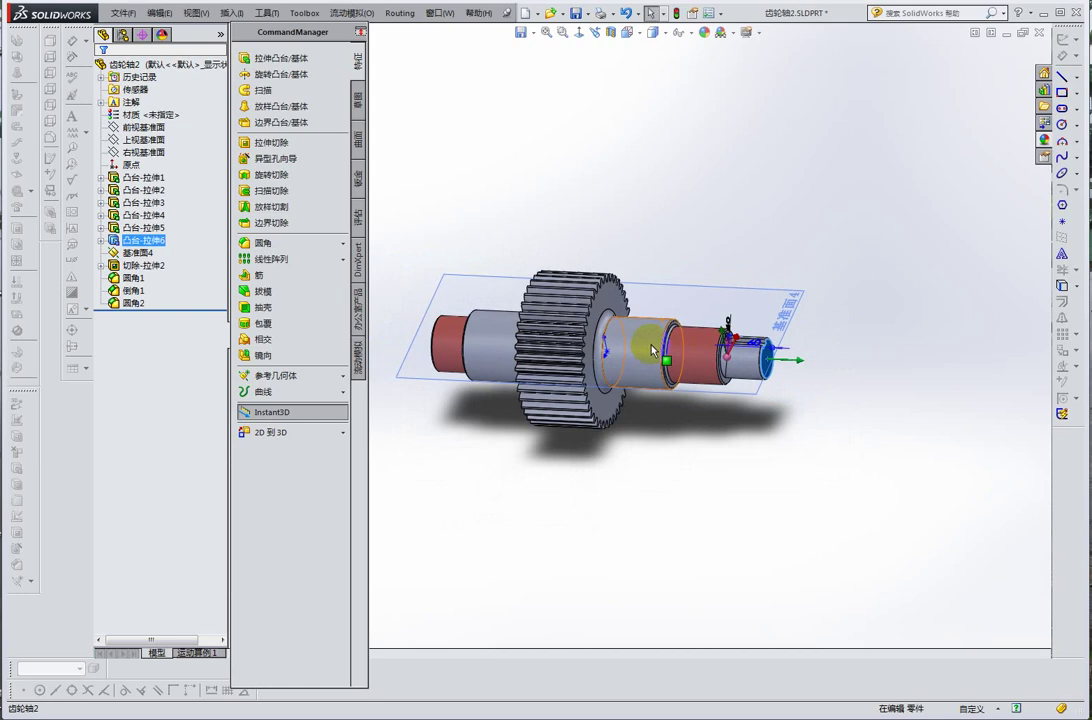
pyautogui.click(811, 405)
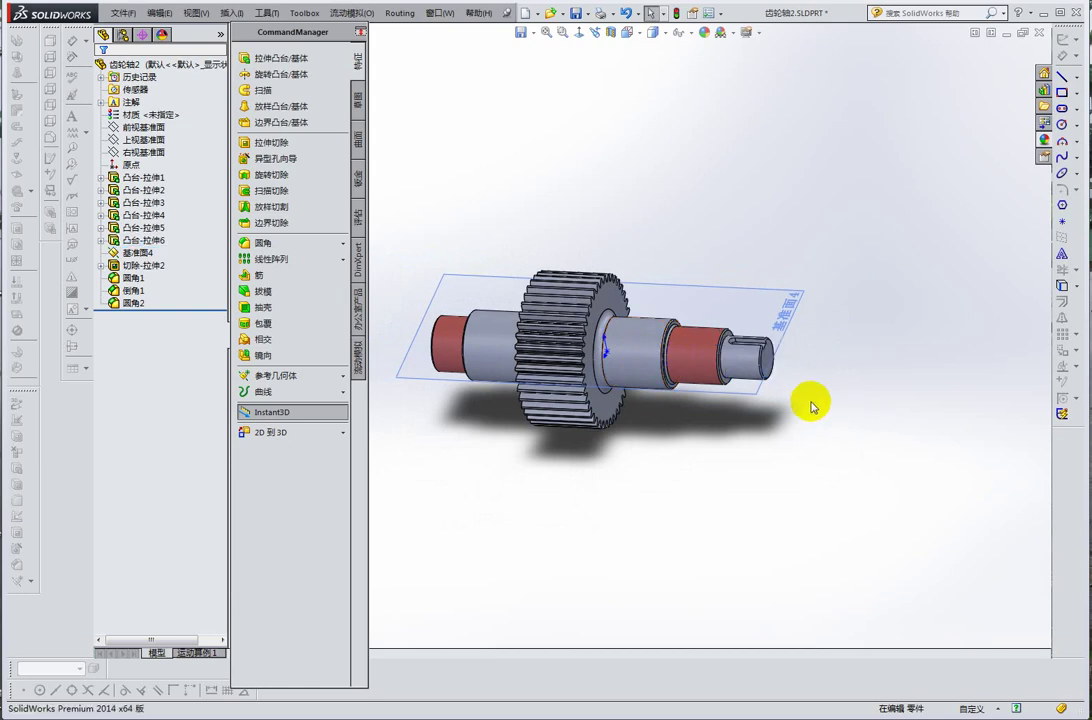
pyautogui.scroll(-2, 695, 430)
pyautogui.scroll(2, 695, 345)
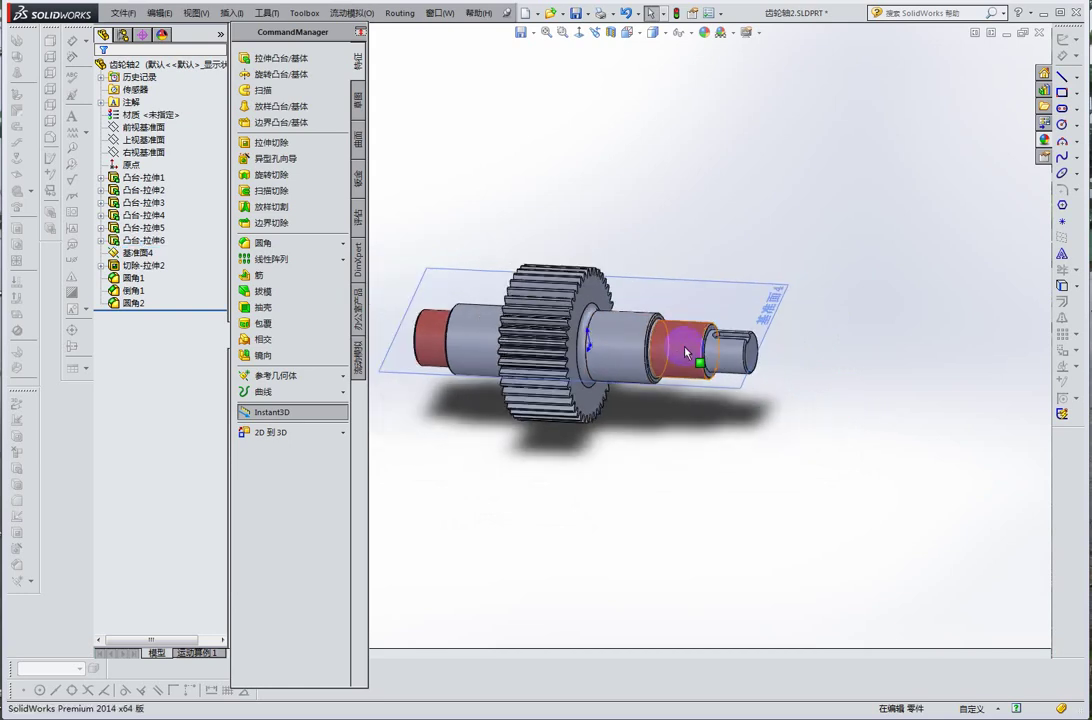
pyautogui.moveTo(687, 352); pyautogui.dragTo(680, 345, button='middle')
# - Check shaft segments 凸台-拉伸5 and 凸台-拉伸3 by picking their faces
pyautogui.click(690, 340)
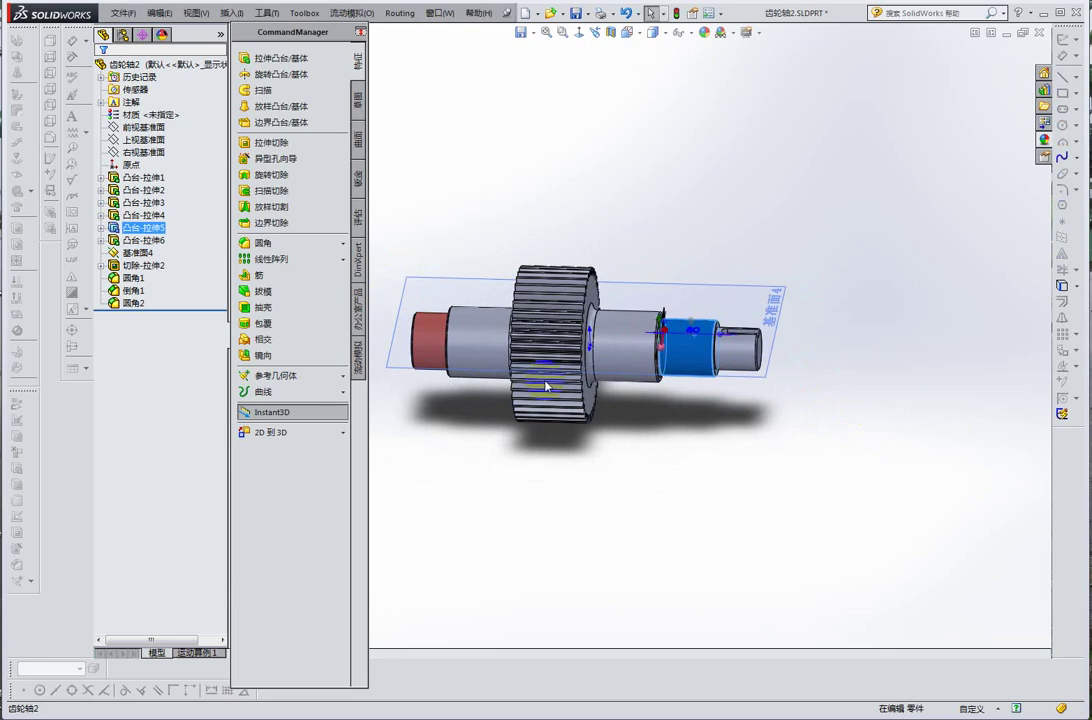
pyautogui.click(428, 342)
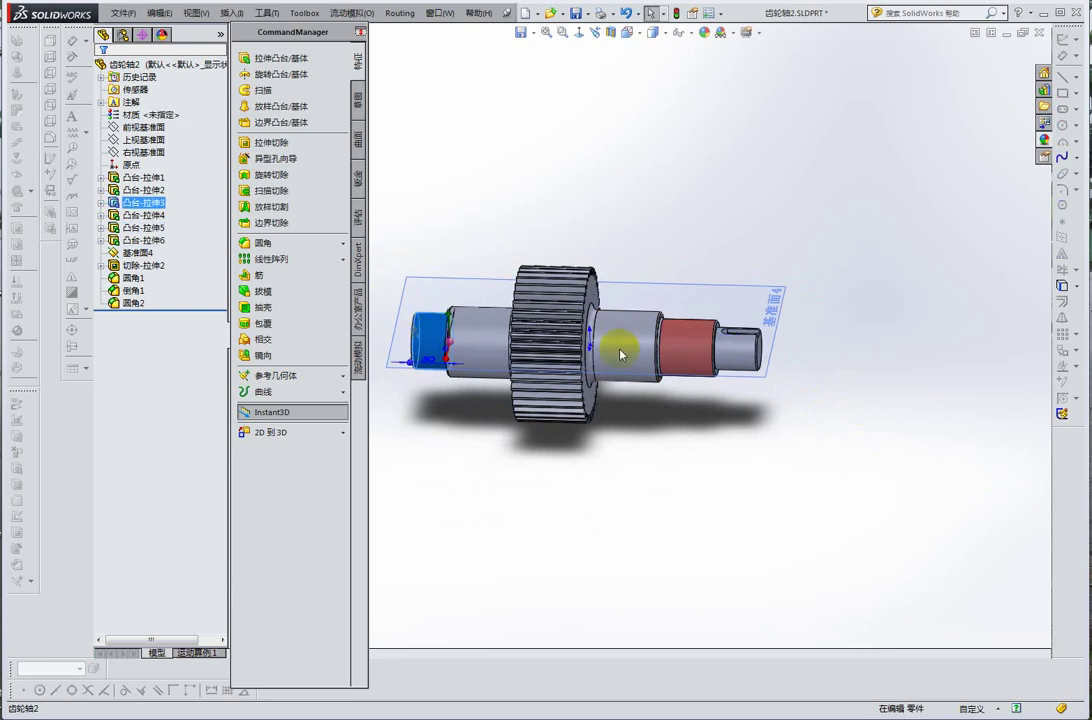
pyautogui.click(683, 346)
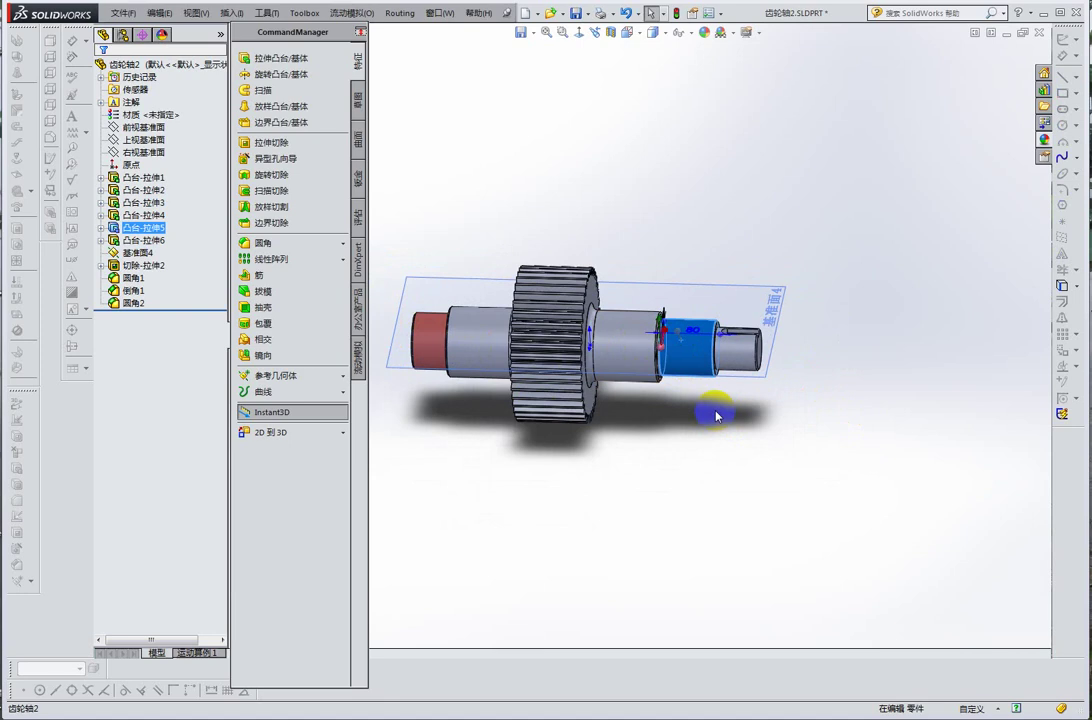
pyautogui.click(705, 380)
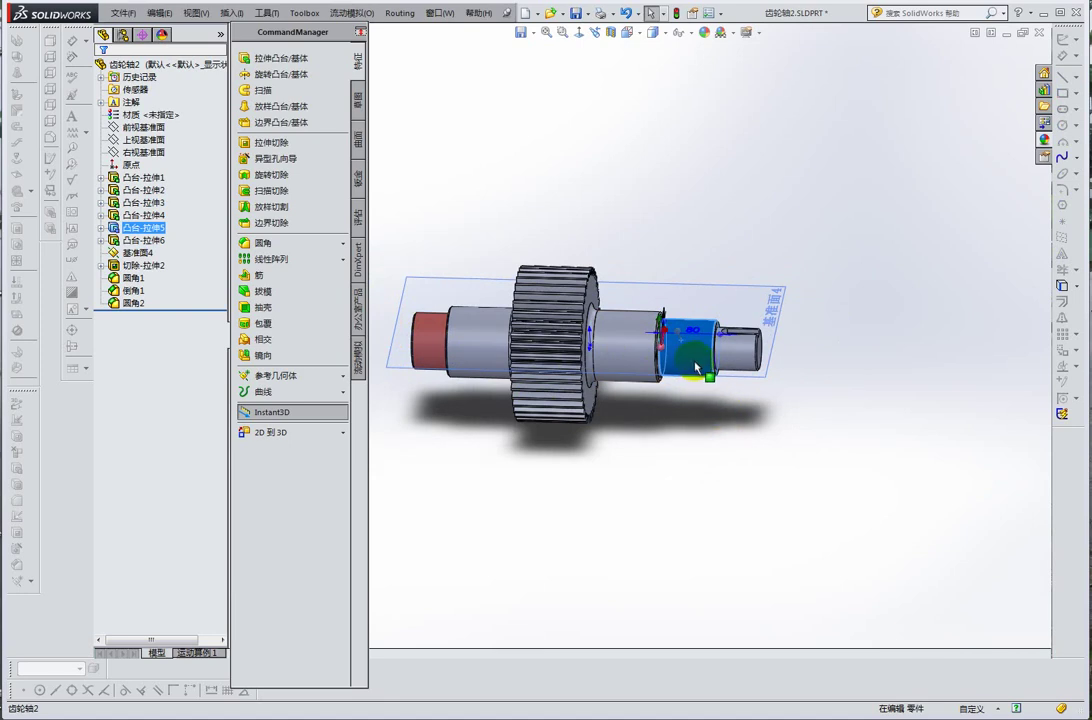
pyautogui.moveTo(770, 366); pyautogui.dragTo(744, 345, button='middle')
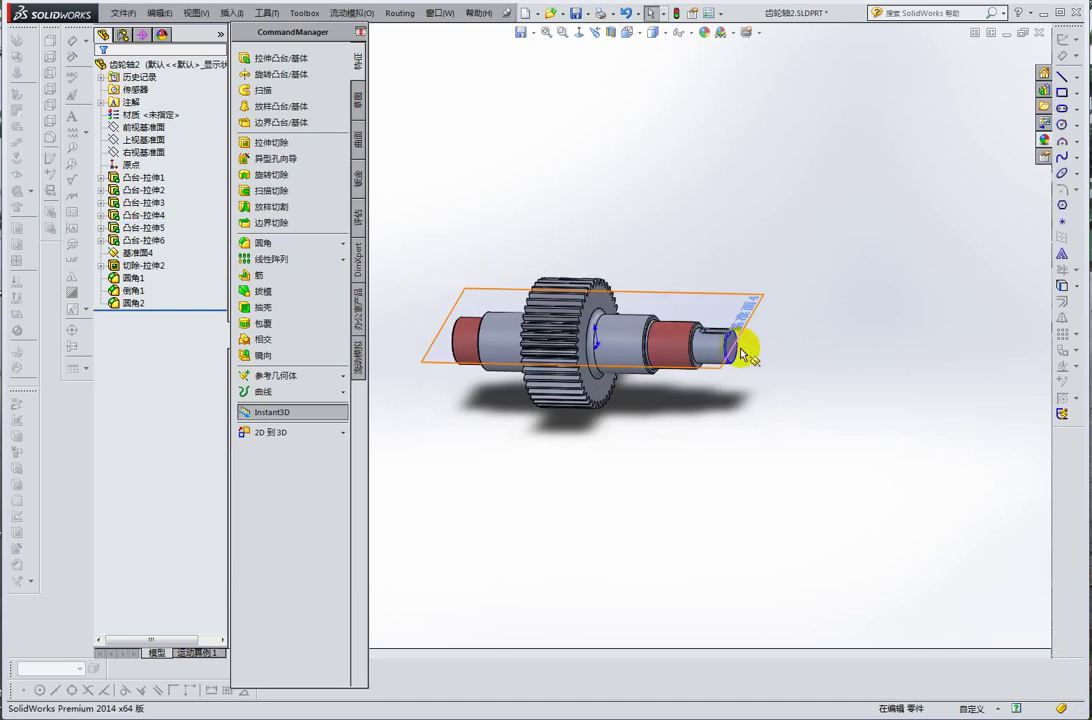
# - View the sketch plane Normal To, then orbit back and zoom onto the shaft's small end face
pyautogui.hotkey('ctrl', '8')
pyautogui.moveTo(446, 330)
pyautogui.mouseDown(button='middle')
pyautogui.moveTo(826, 354)
pyautogui.moveTo(655, 350)
pyautogui.mouseUp(button='middle')
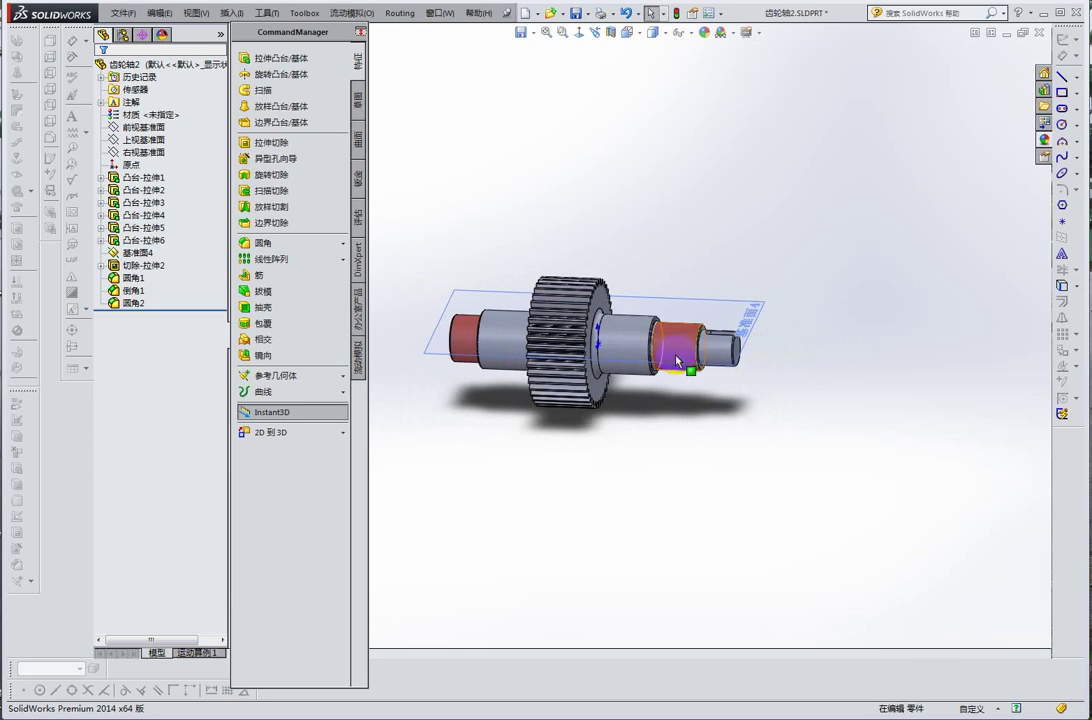
pyautogui.moveTo(676, 360); pyautogui.dragTo(655, 343, button='middle')
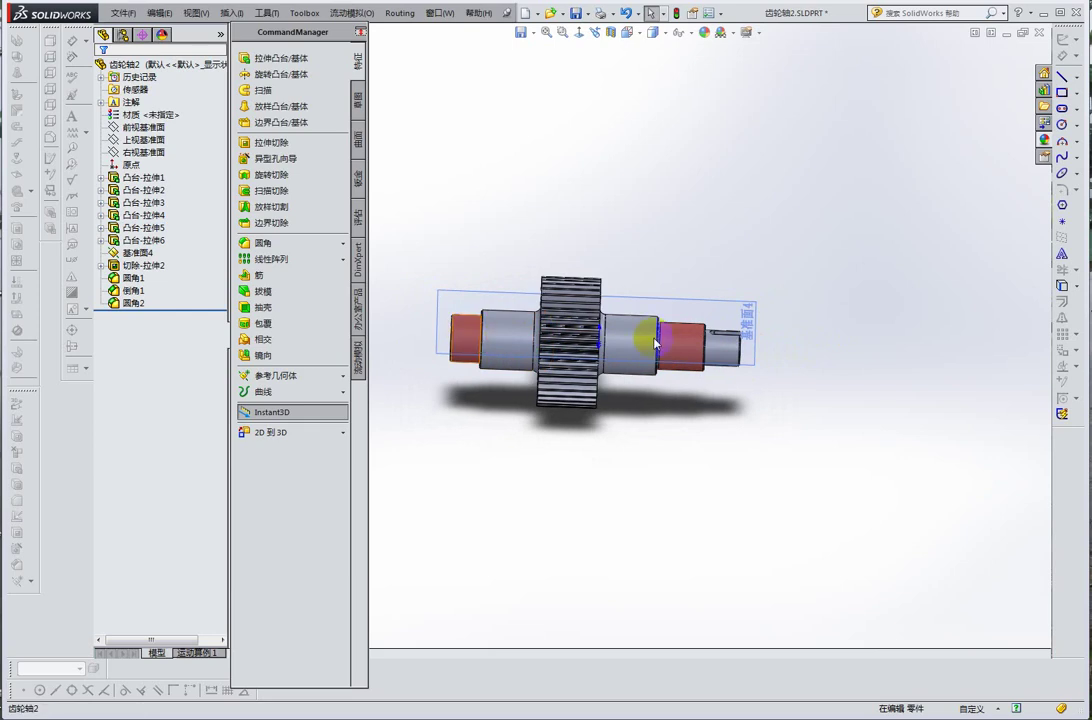
pyautogui.click(678, 342)
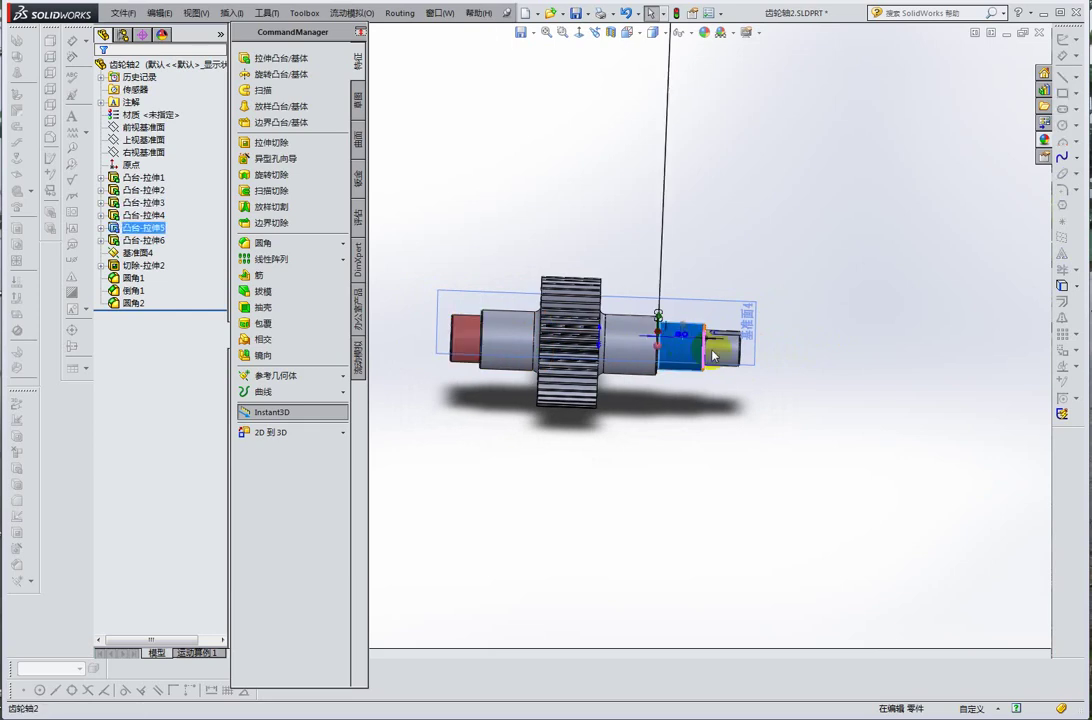
pyautogui.moveTo(683, 343); pyautogui.dragTo(745, 357, button='middle')
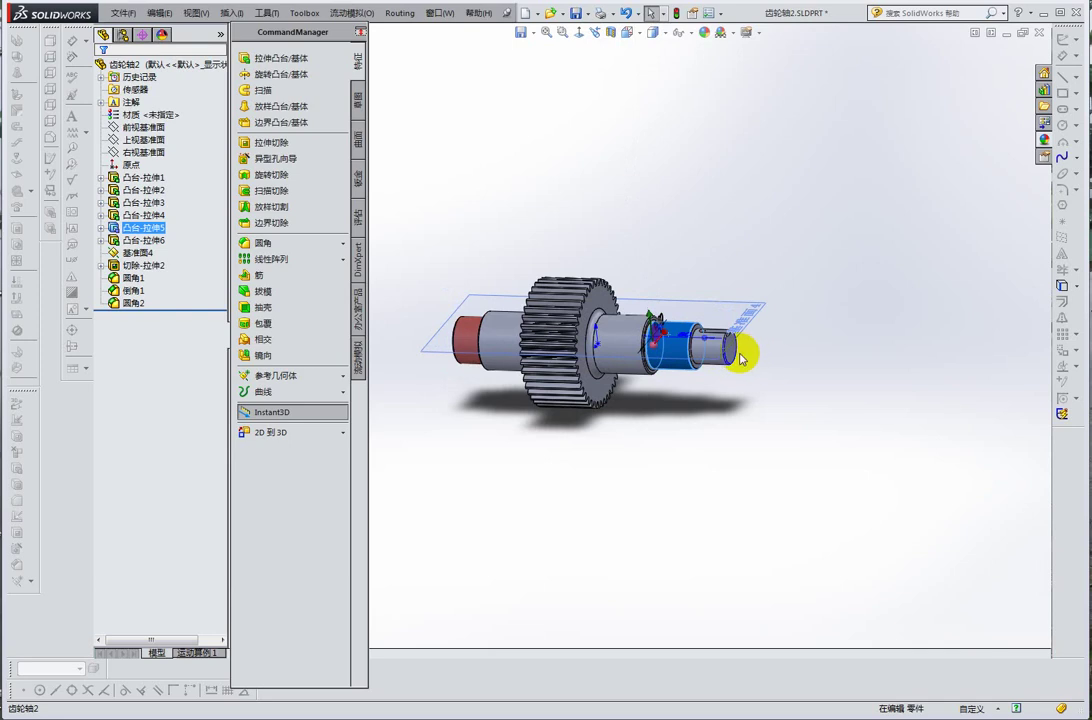
pyautogui.scroll(-2, 740, 354)
pyautogui.click(727, 350)
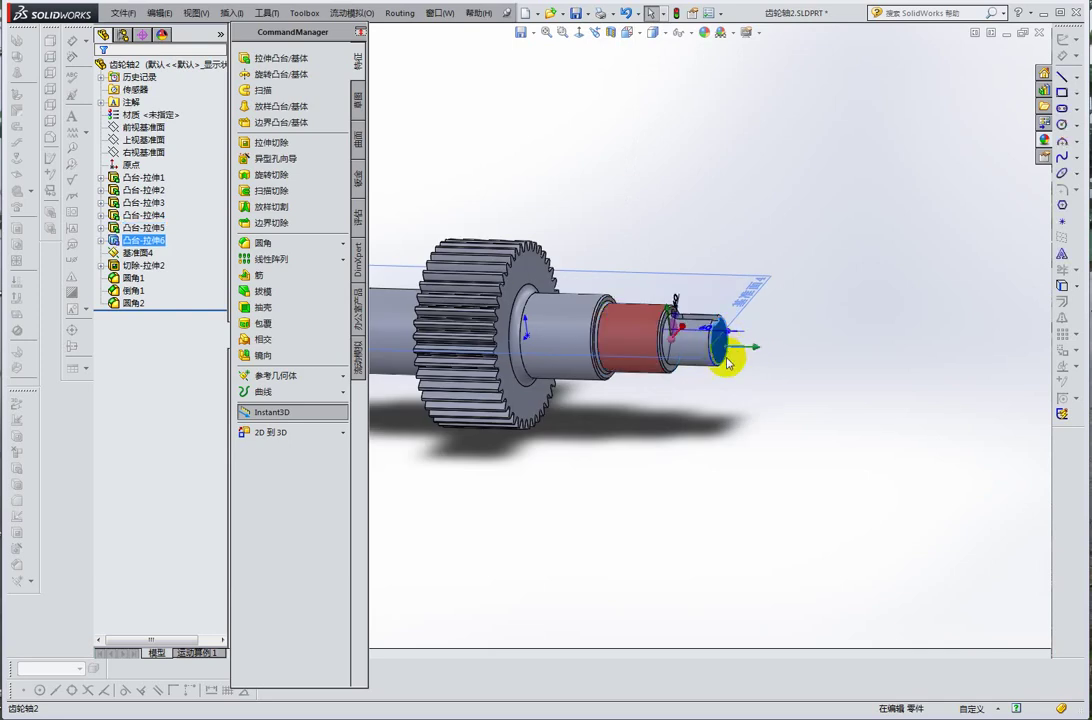
# - Orbit to a side-on view with the gear centred and adjust the zoom
pyautogui.scroll(-1, 720, 348)
pyautogui.scroll(-1, 697, 346)
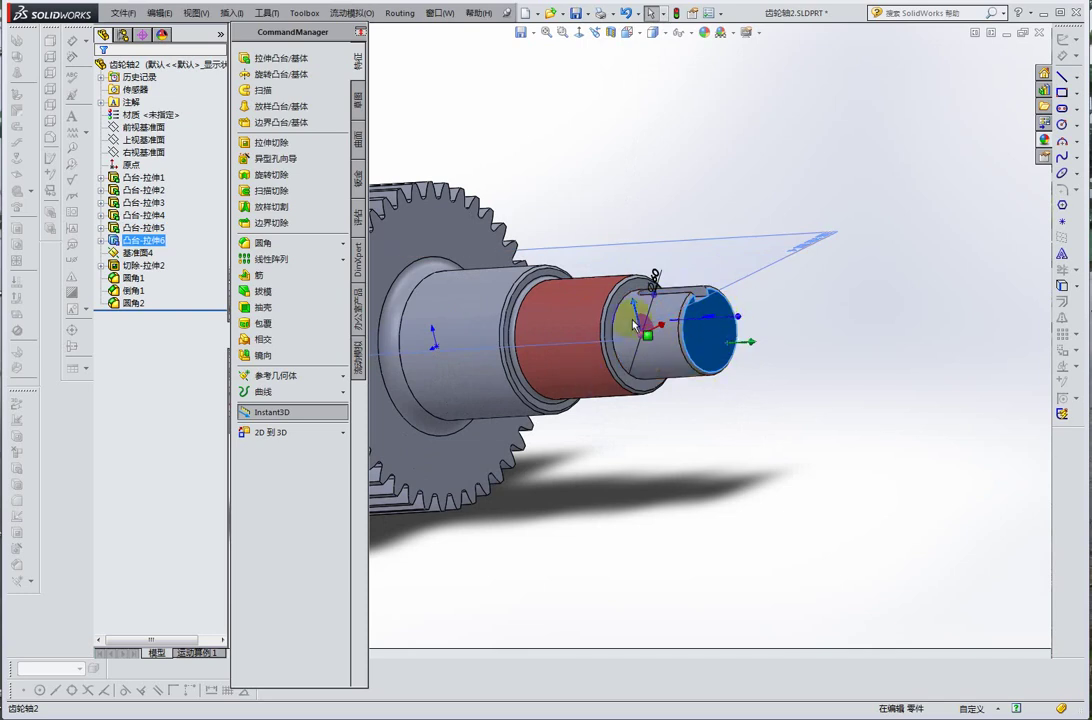
pyautogui.moveTo(650, 315)
pyautogui.mouseDown(button='middle')
pyautogui.moveTo(718, 320)
pyautogui.moveTo(748, 358)
pyautogui.mouseUp(button='middle')
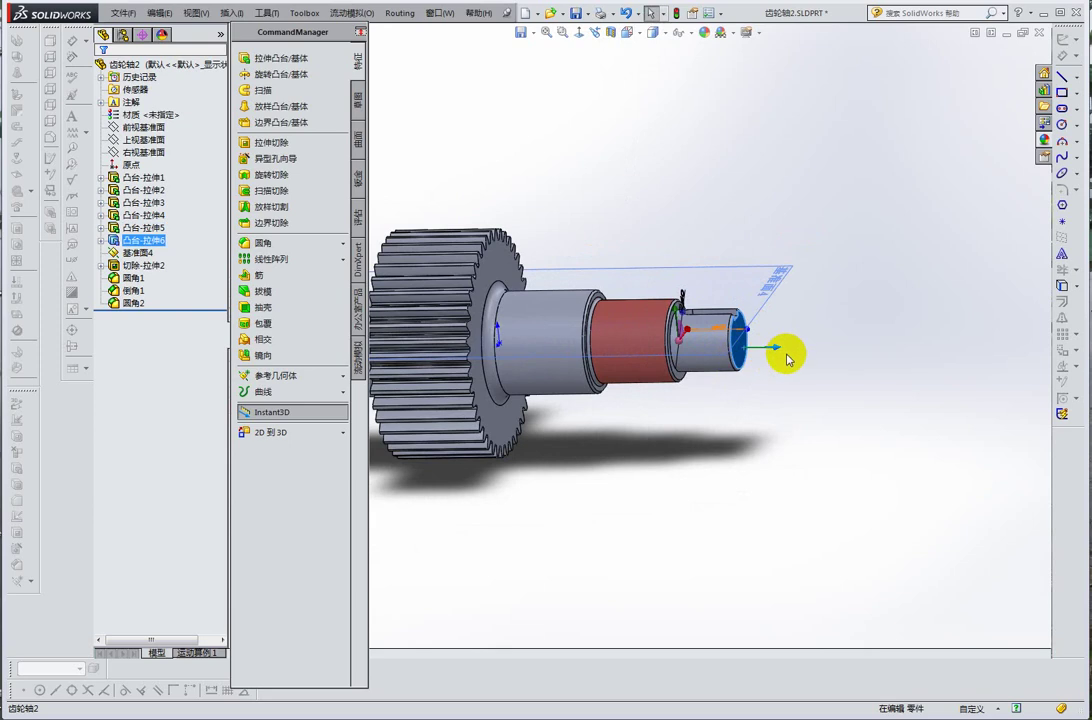
pyautogui.moveTo(792, 358); pyautogui.dragTo(682, 355, button='middle')
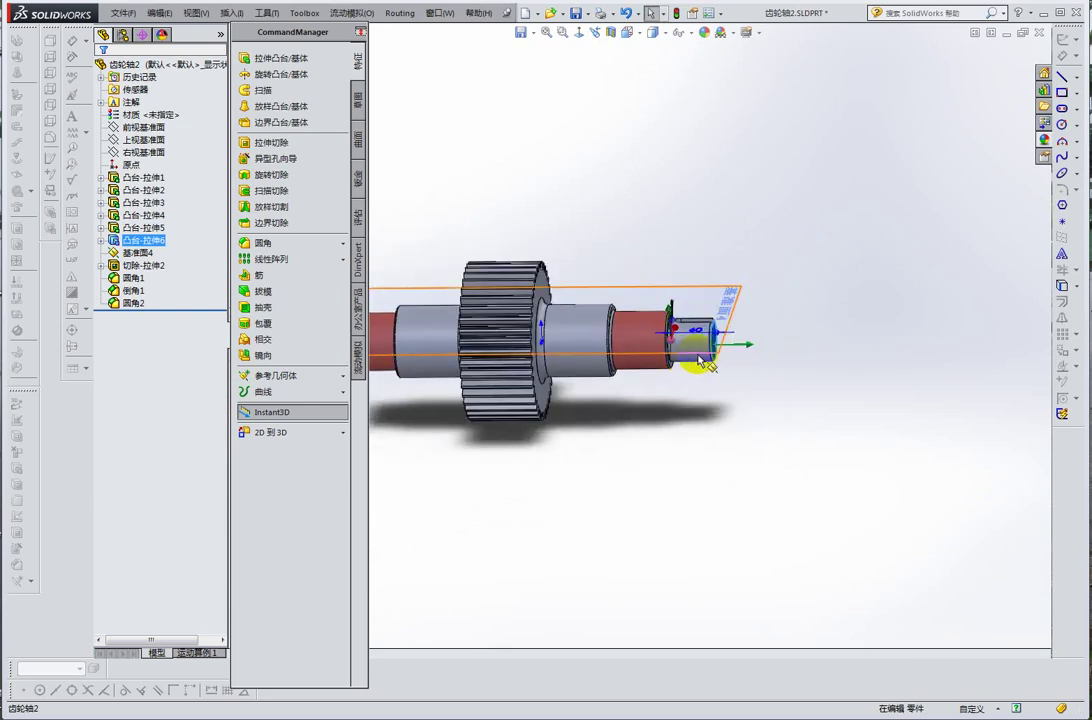
pyautogui.scroll(1, 700, 365)
pyautogui.scroll(2, 700, 368)
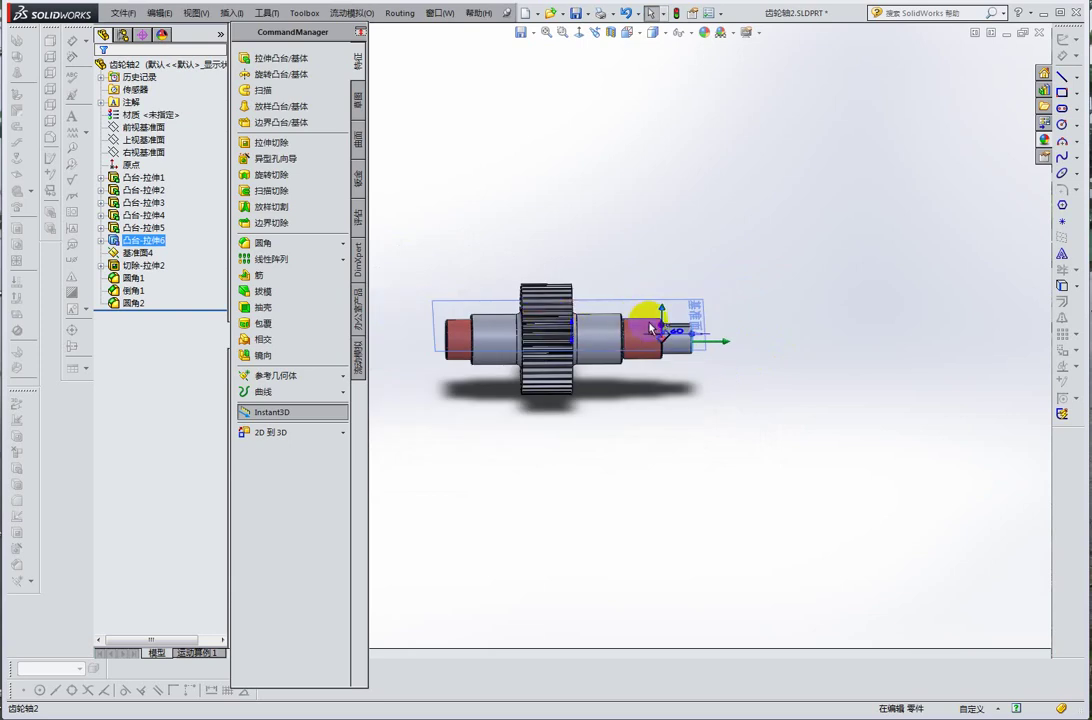
pyautogui.scroll(-2, 665, 345)
pyautogui.scroll(-1, 668, 350)
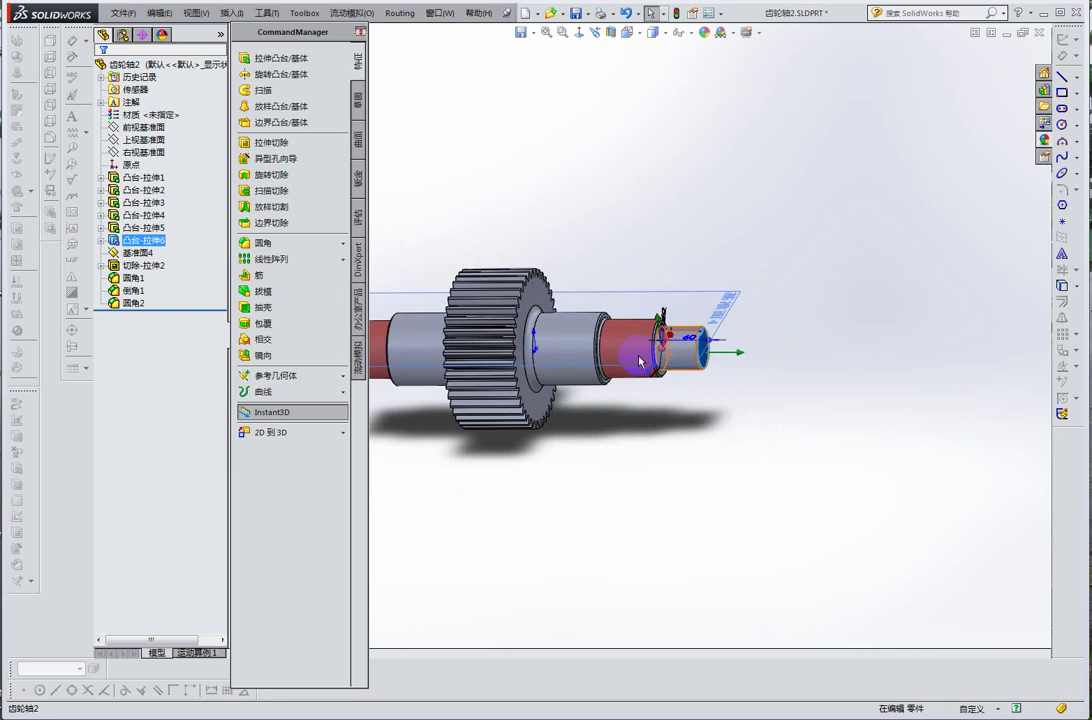
# - Switch to the front and isometric standard views, then orbit along the keyed shaft end
pyautogui.hotkey('ctrl', '1')
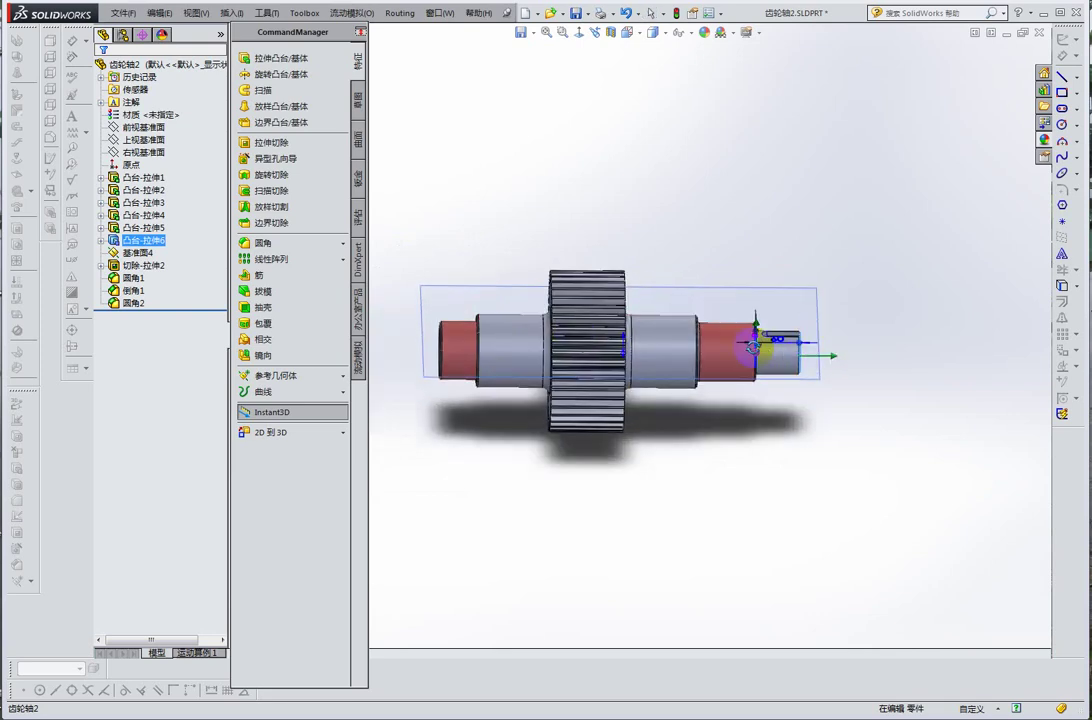
pyautogui.hotkey('ctrl', '7')
pyautogui.scroll(-3, 735, 339)
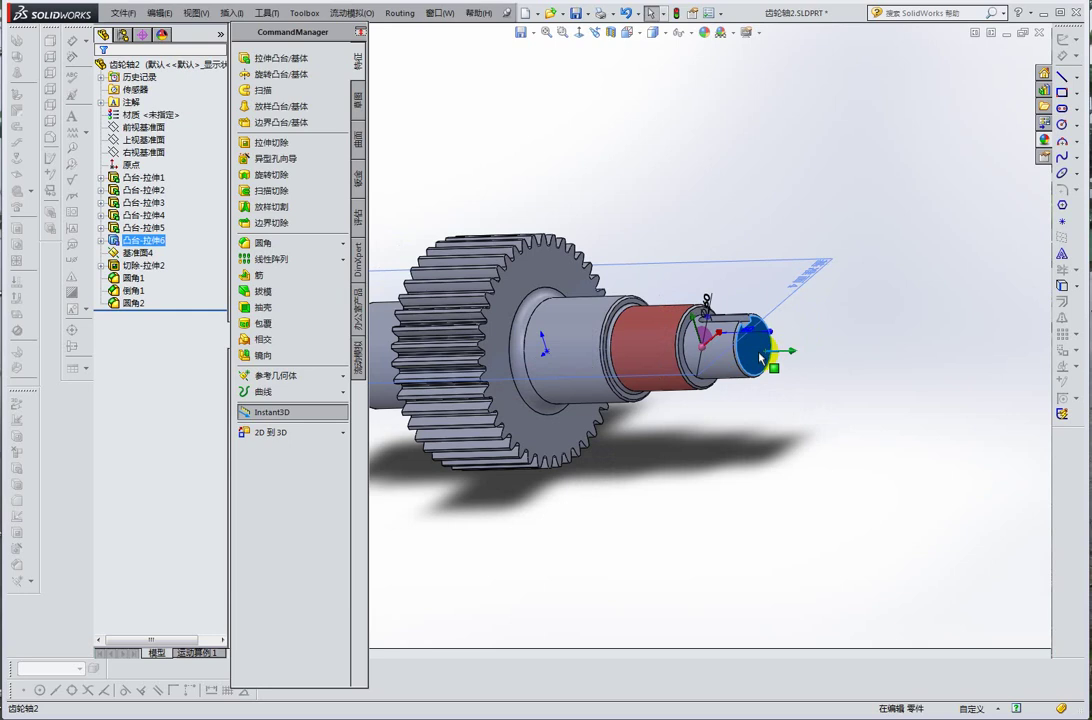
pyautogui.moveTo(760, 357); pyautogui.dragTo(805, 352, button='middle')
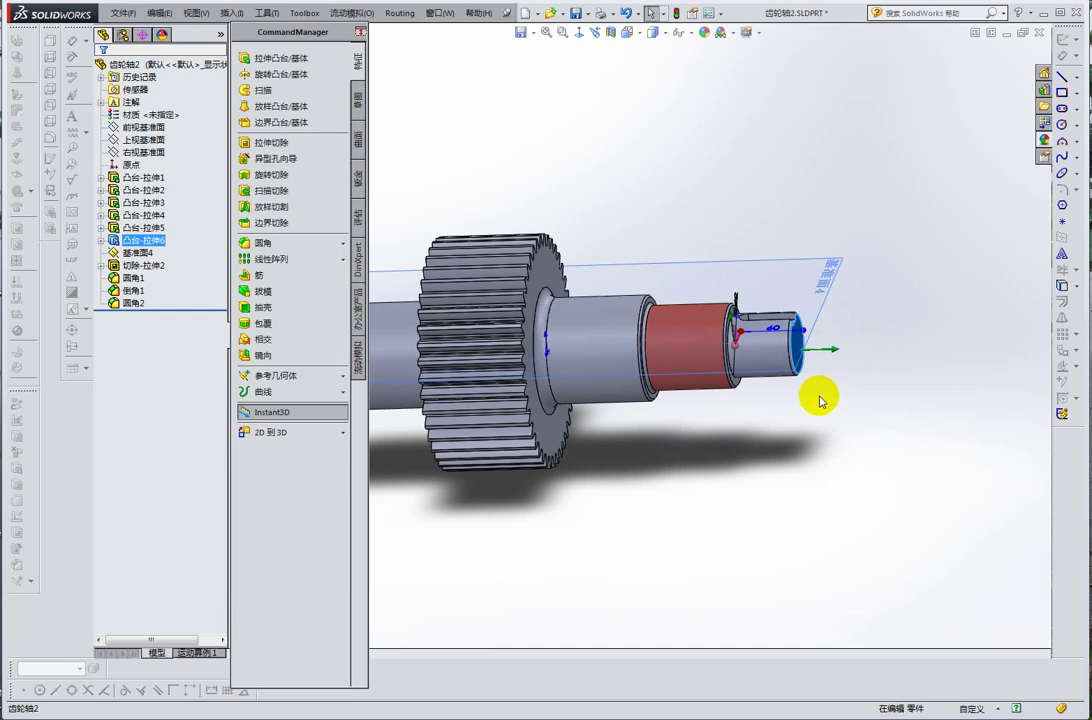
pyautogui.click(703, 363)
pyautogui.moveTo(678, 352); pyautogui.dragTo(671, 337, button='middle')
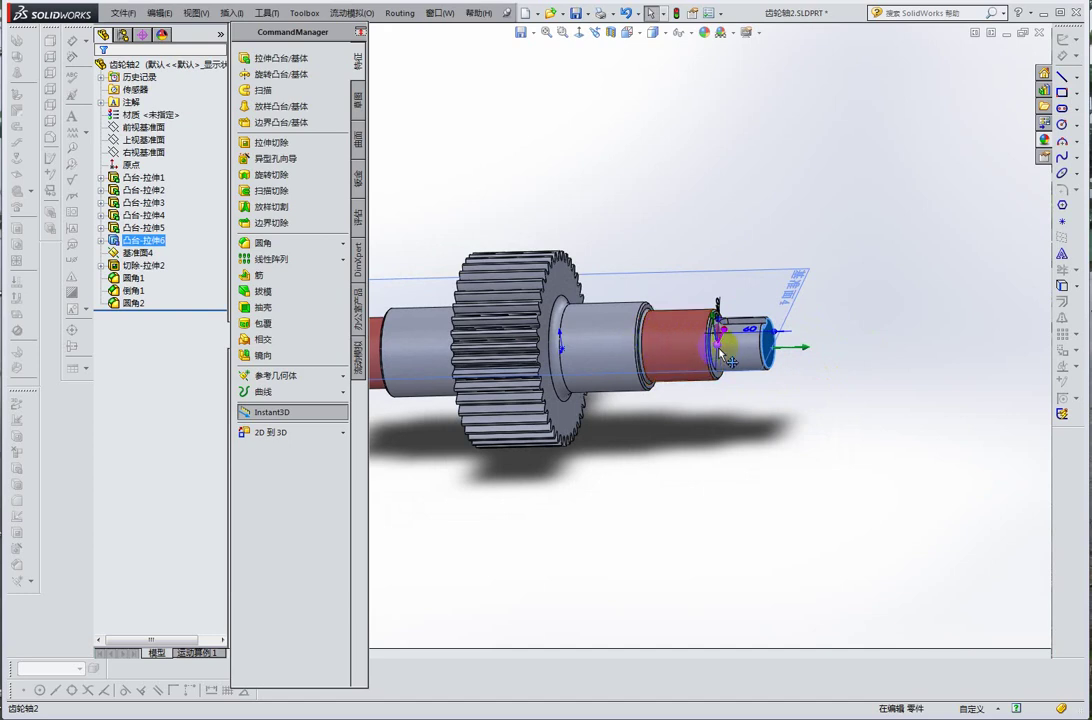
pyautogui.moveTo(725, 352); pyautogui.dragTo(594, 320, button='middle')
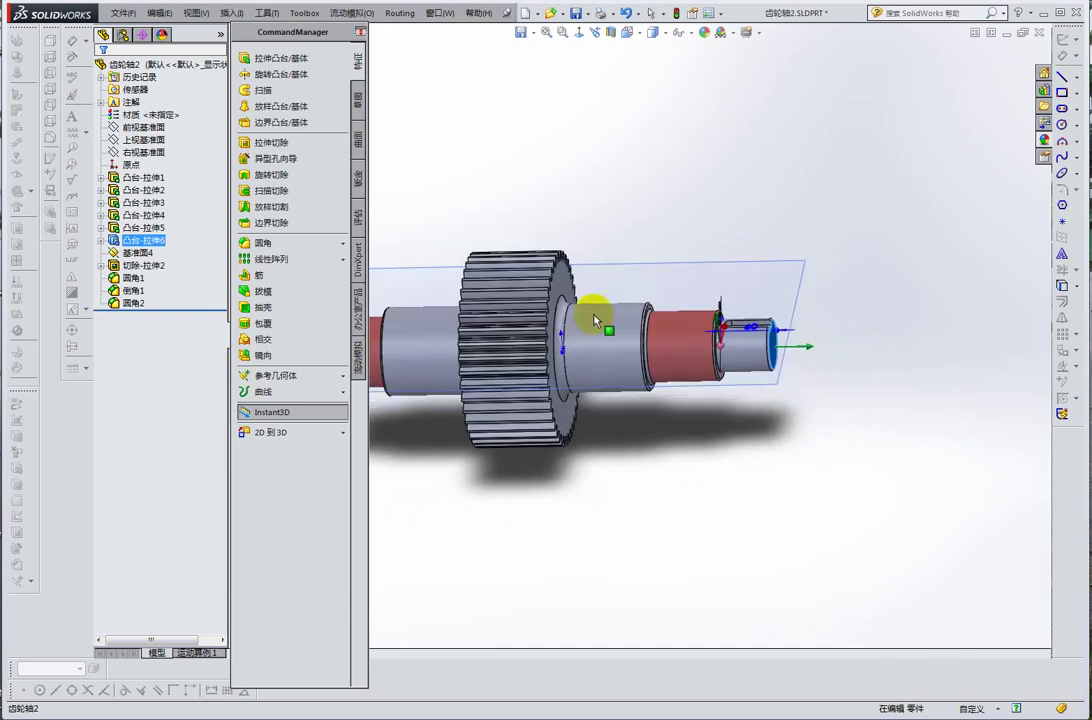
pyautogui.moveTo(594, 320); pyautogui.dragTo(517, 296, button='middle')
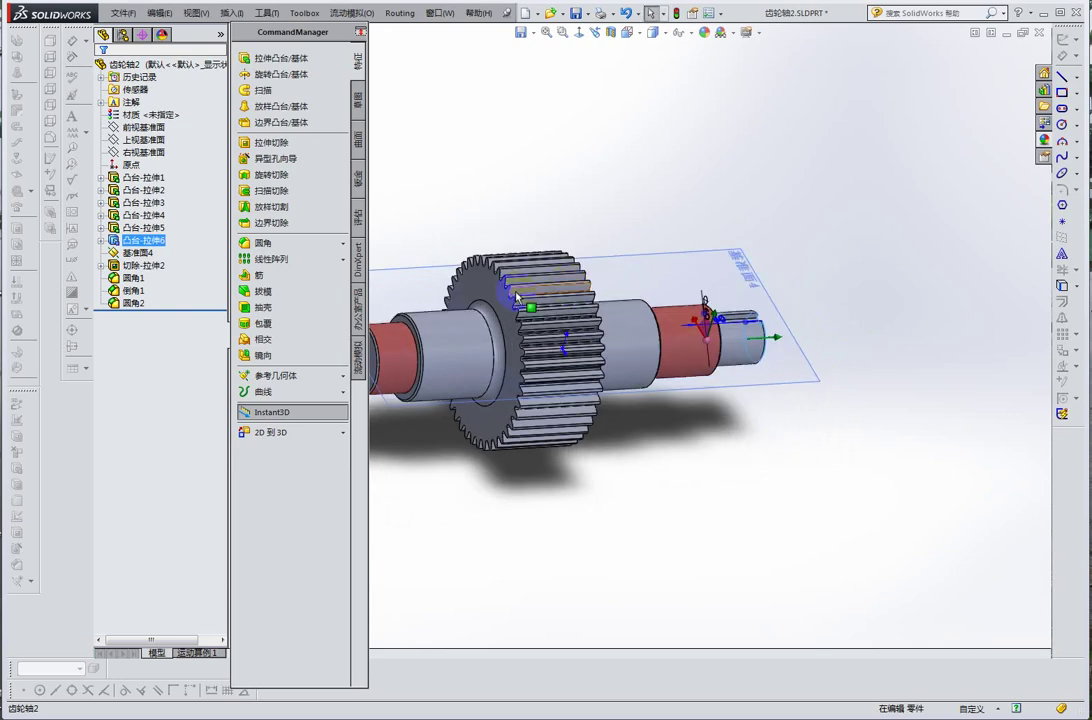
# - Select a gear tooth face and zoom and rotate the gear to face the viewer
pyautogui.click(528, 300)
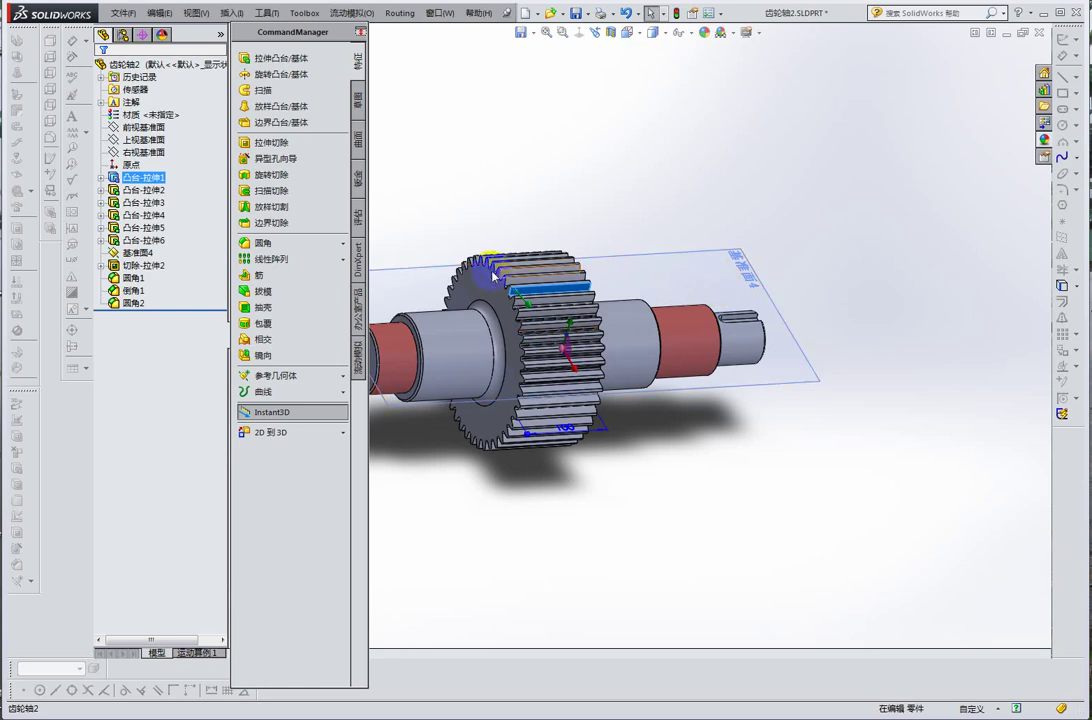
pyautogui.scroll(-2, 527, 287)
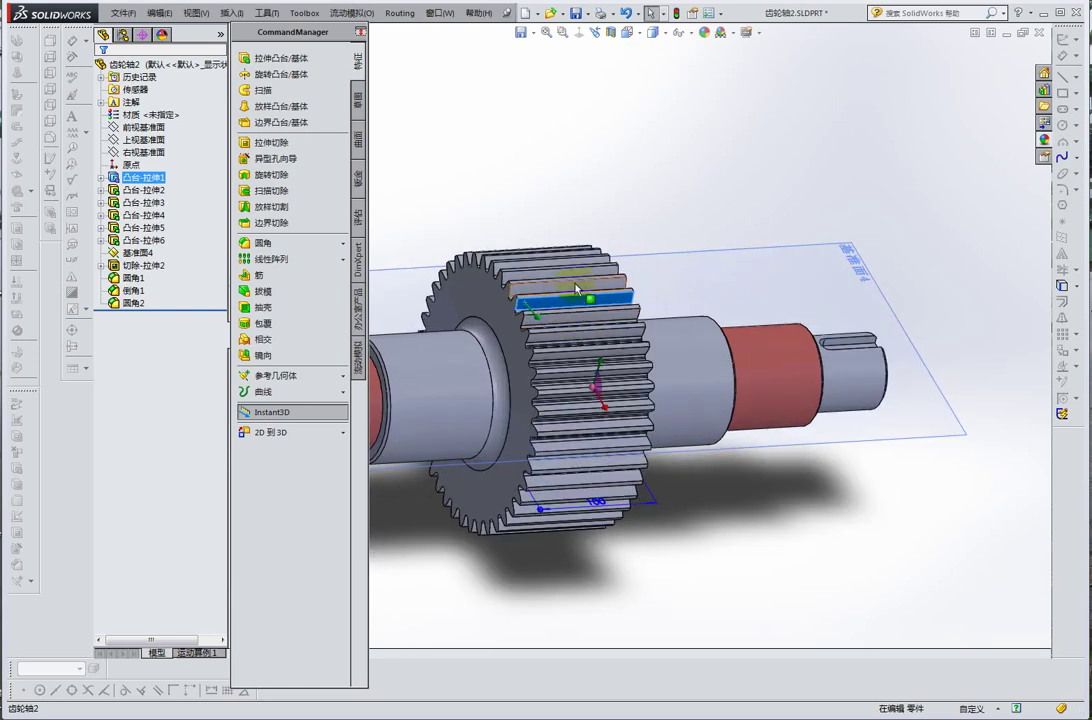
pyautogui.moveTo(576, 288); pyautogui.dragTo(571, 337, button='middle')
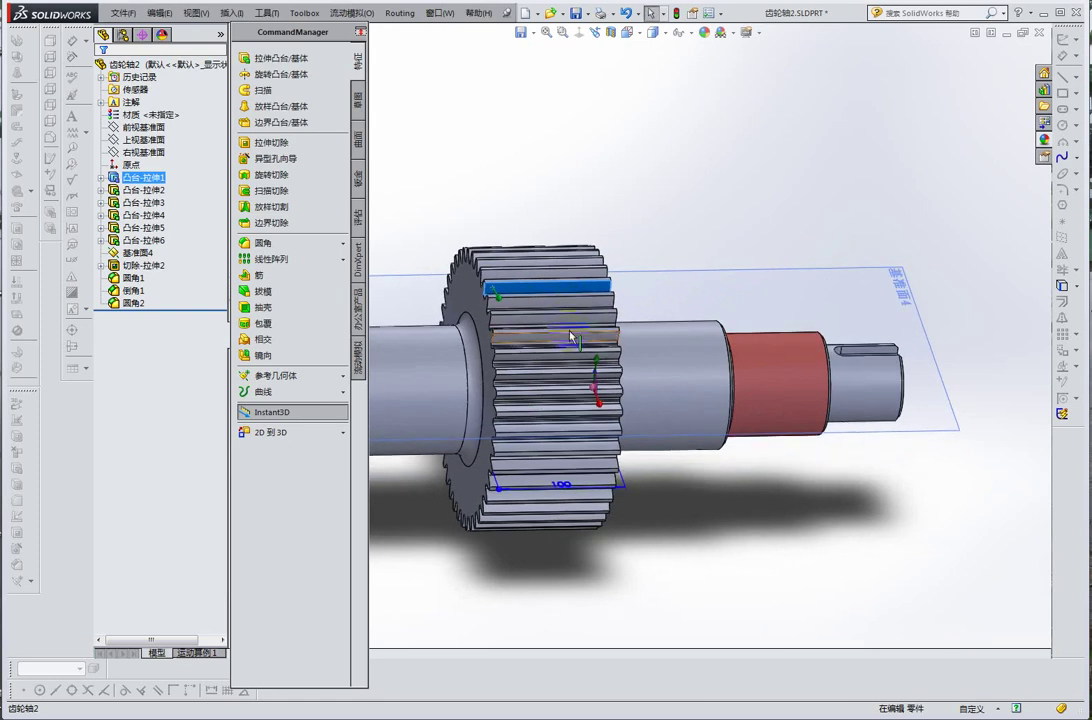
pyautogui.scroll(-2, 571, 337)
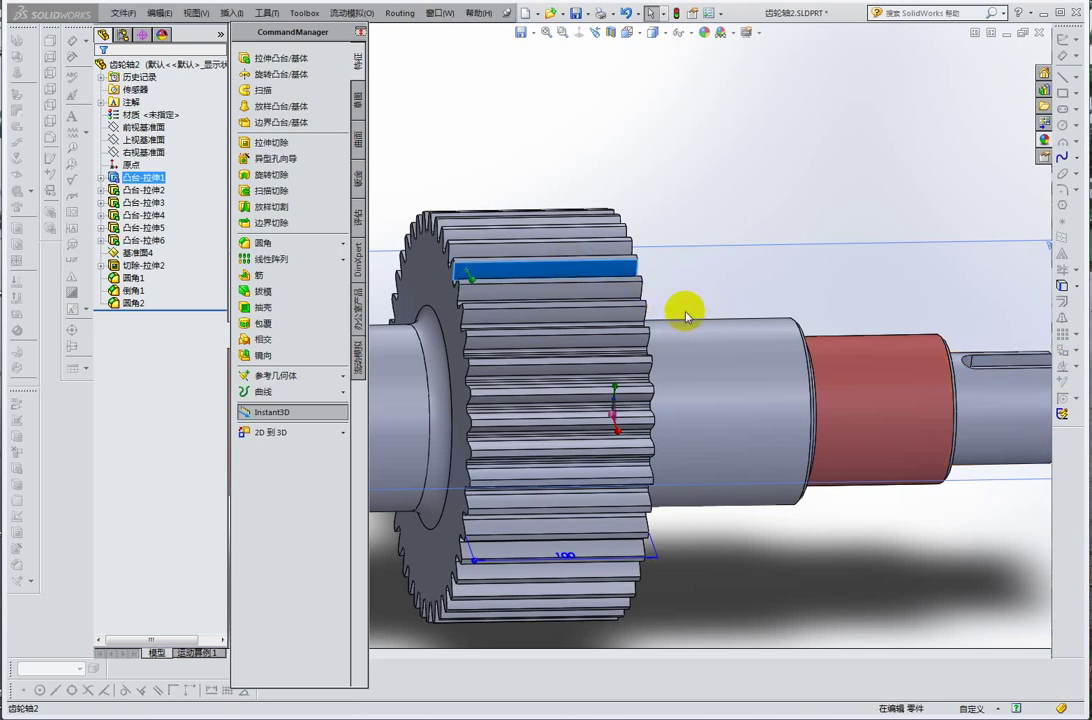
pyautogui.moveTo(585, 285); pyautogui.dragTo(607, 287, button='middle')
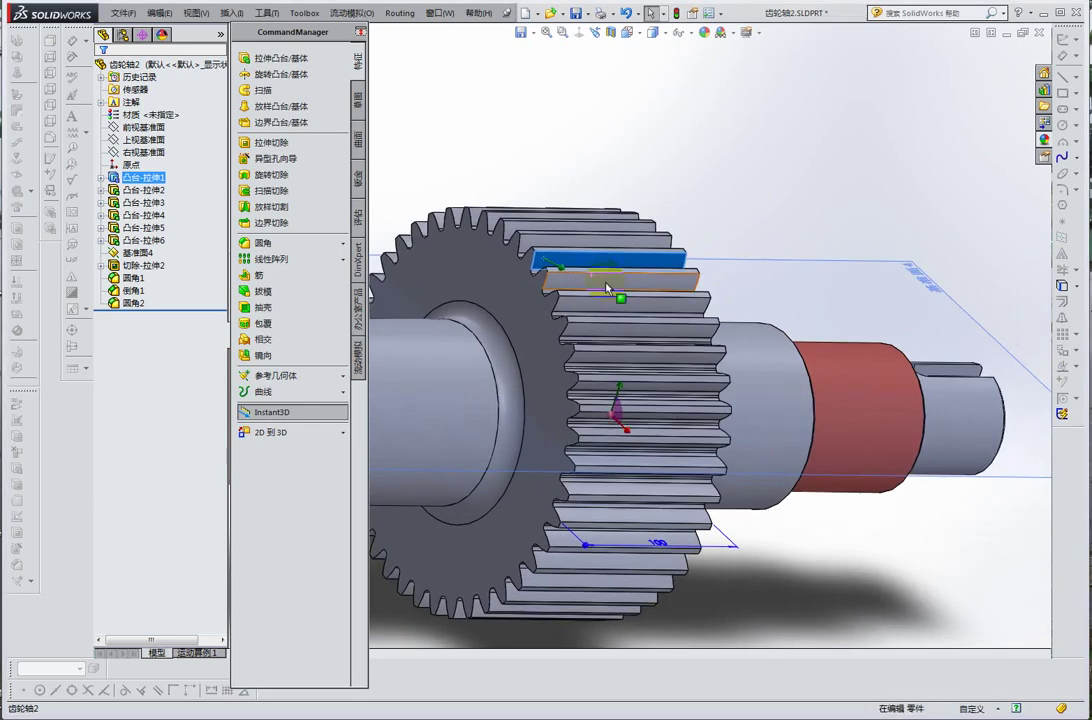
pyautogui.click(605, 284)
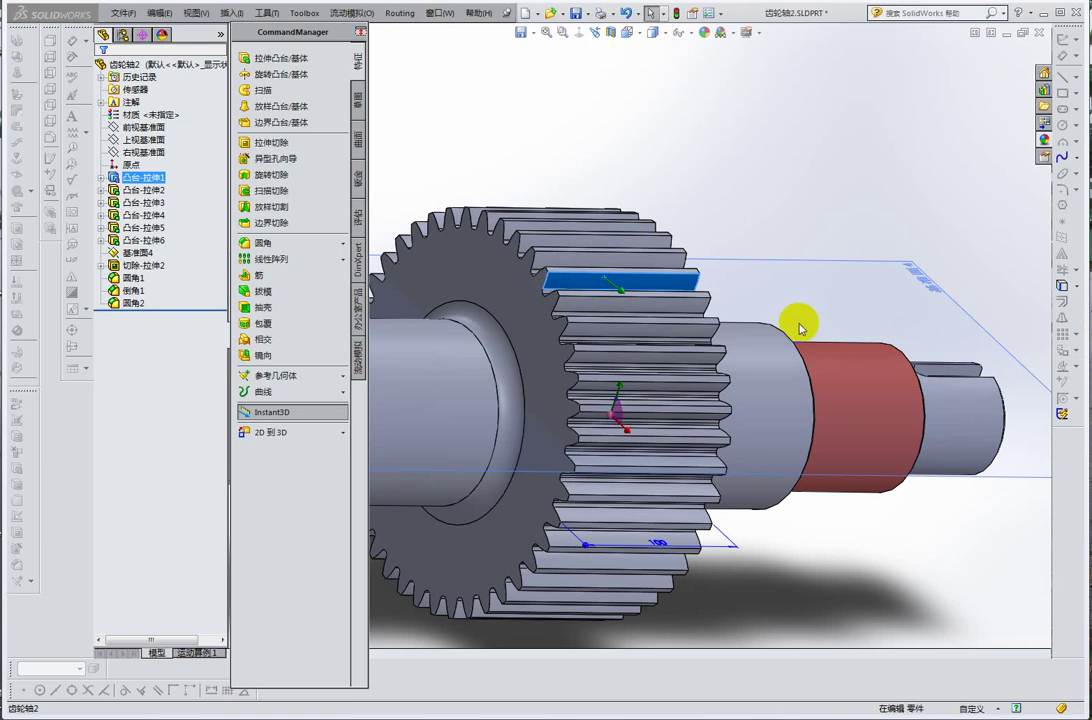
pyautogui.moveTo(565, 282); pyautogui.dragTo(580, 282, button='middle')
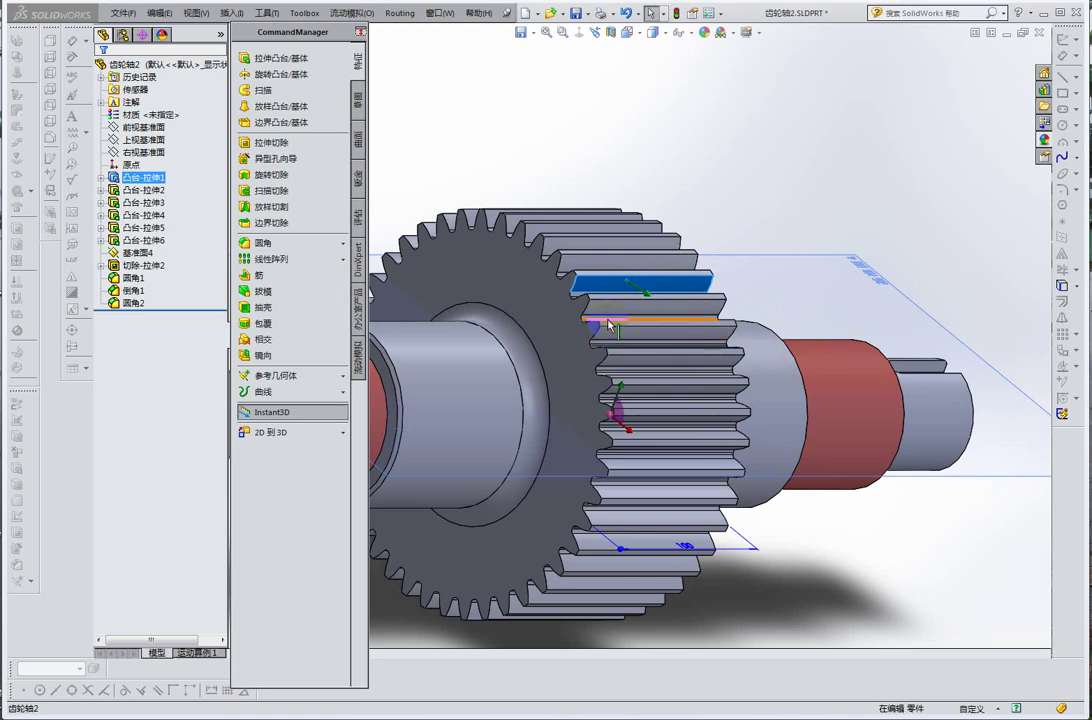
pyautogui.moveTo(729, 310); pyautogui.dragTo(691, 268)
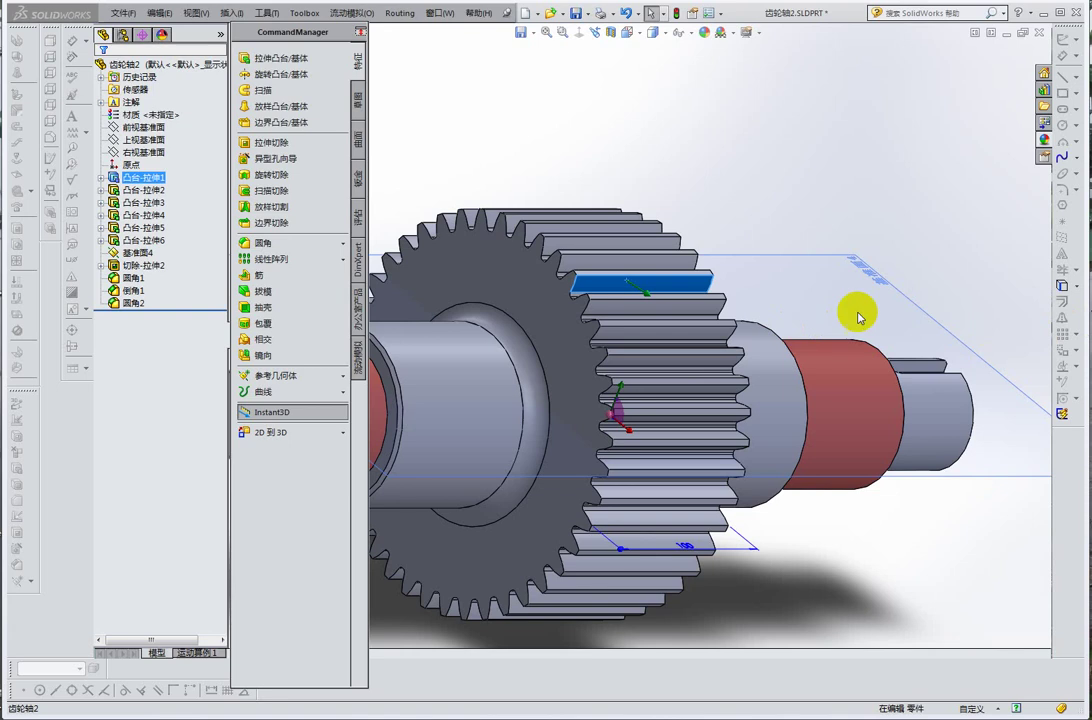
pyautogui.click(630, 287)
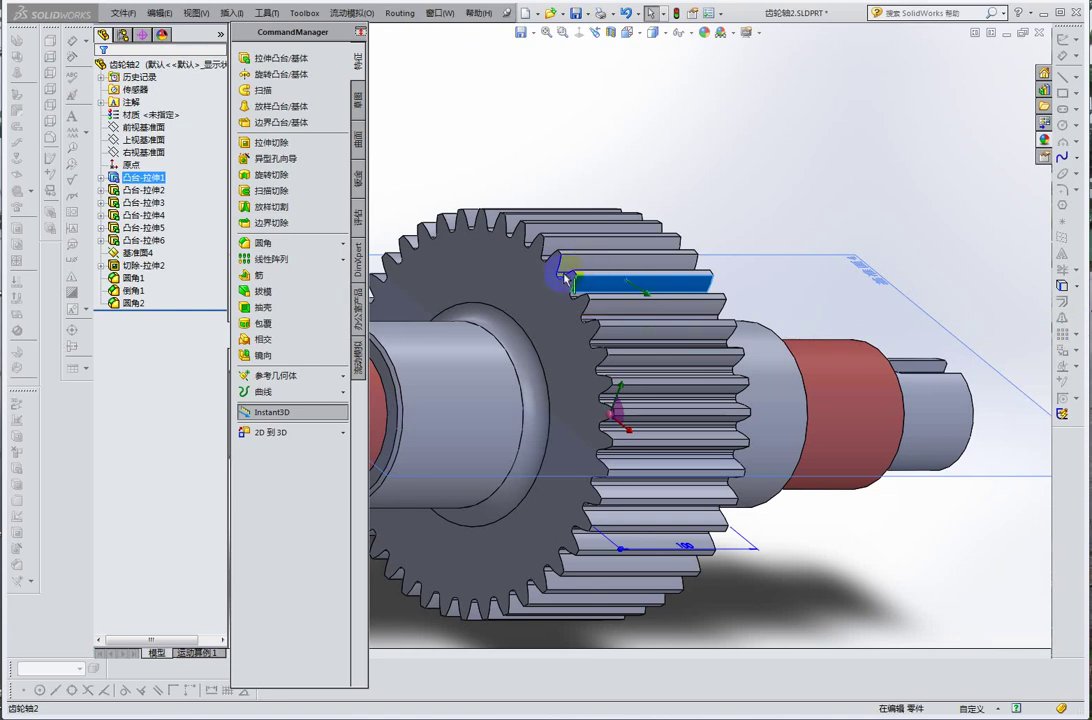
pyautogui.click(733, 313)
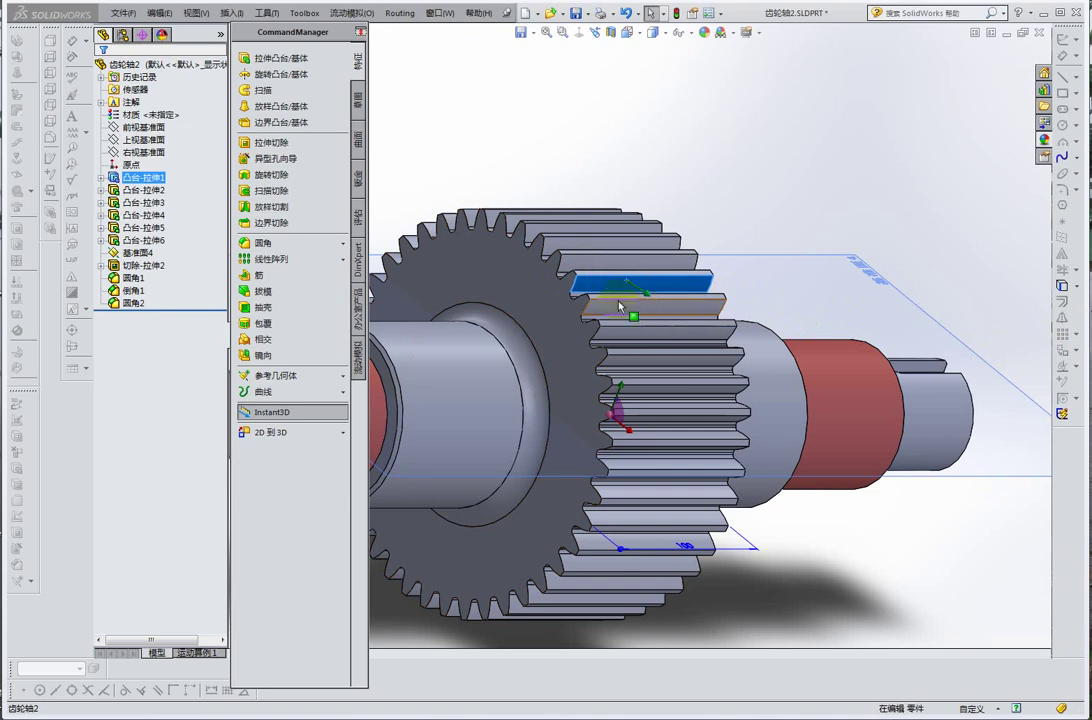
pyautogui.click(1058, 295)
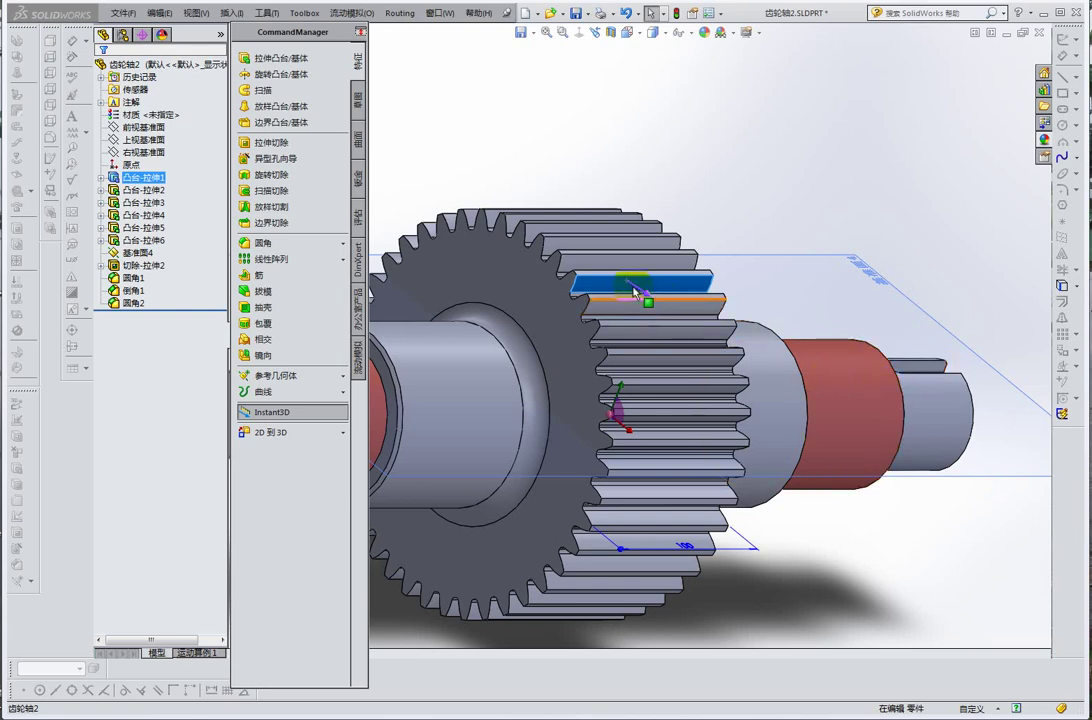
# - Orbit to an angled 3D view and fit the whole gear shaft beside 基准面4 on screen
pyautogui.moveTo(614, 261); pyautogui.dragTo(532, 272, button='middle')
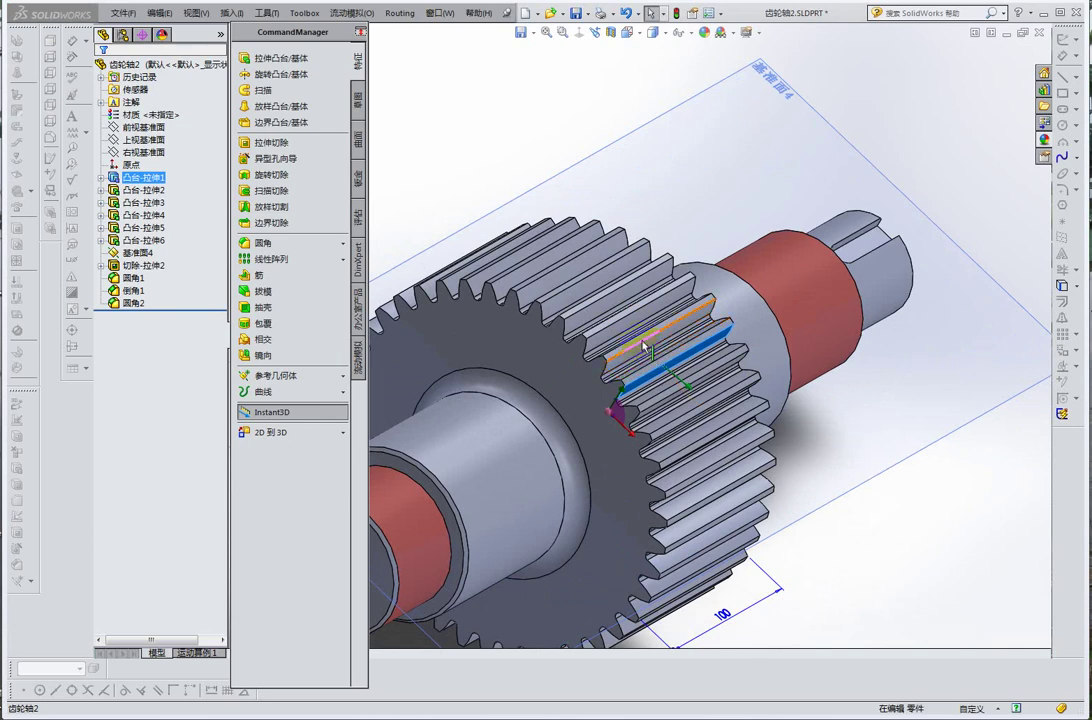
pyautogui.click(1066, 360)
pyautogui.click(1080, 386)
pyautogui.scroll(3, 537, 299)
pyautogui.click(857, 343)
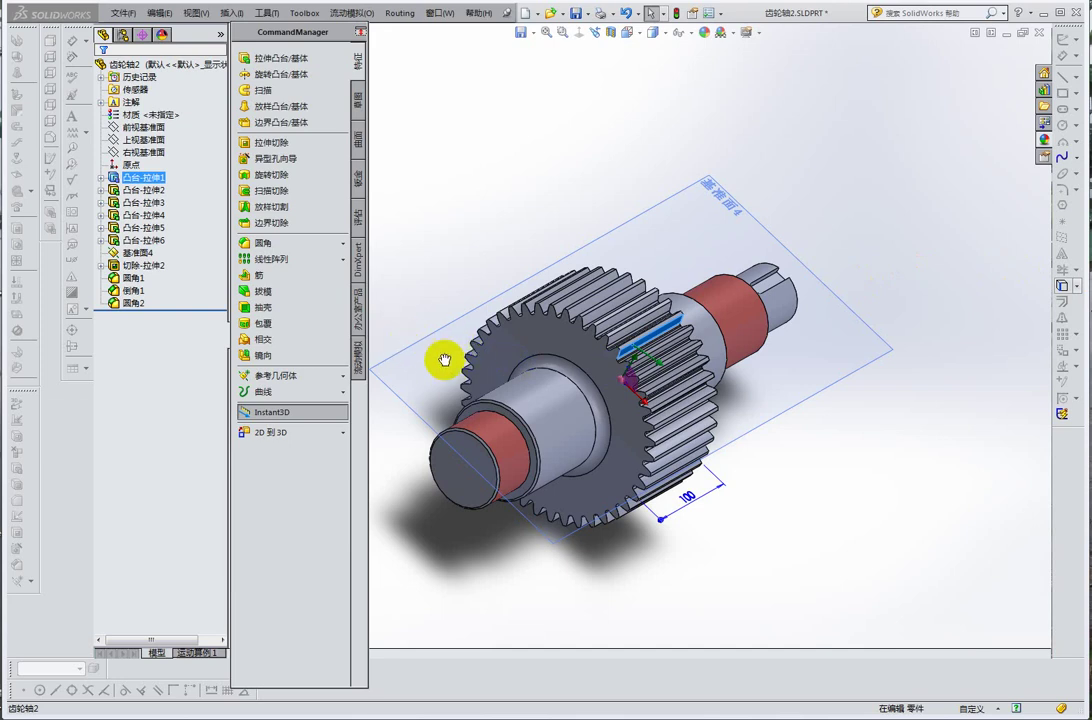
pyautogui.click(521, 362)
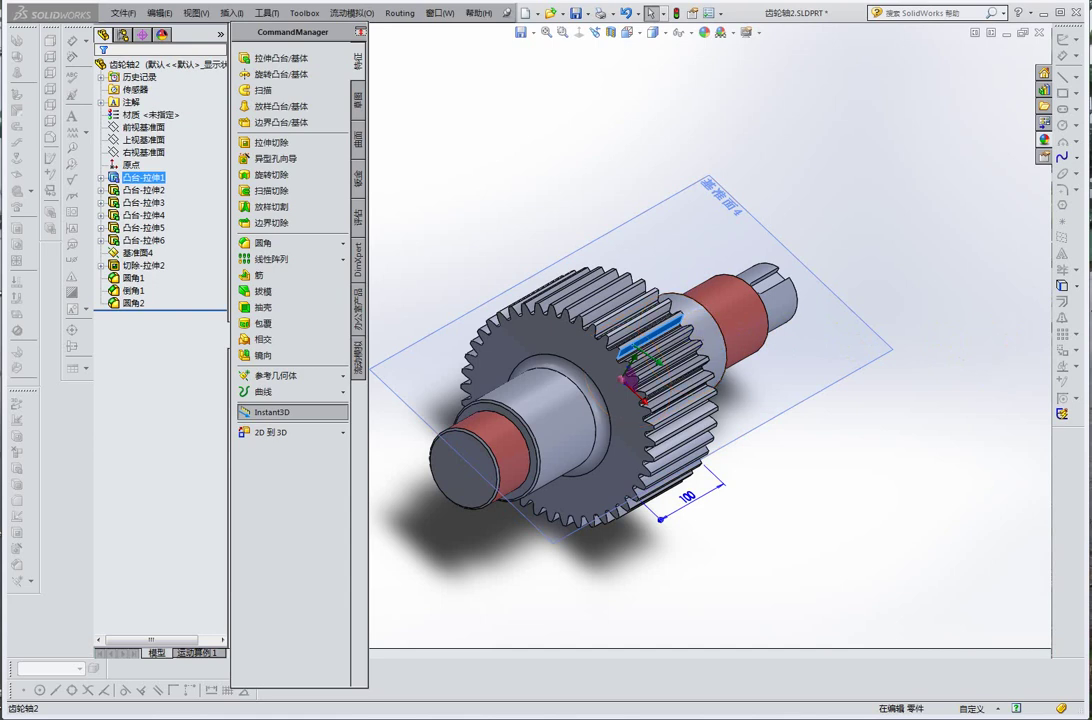
# - Orbit from a near-axial view to oblique angles revealing the teeth, shoulders and far shaft end
pyautogui.moveTo(634, 237); pyautogui.dragTo(655, 298, button='middle')
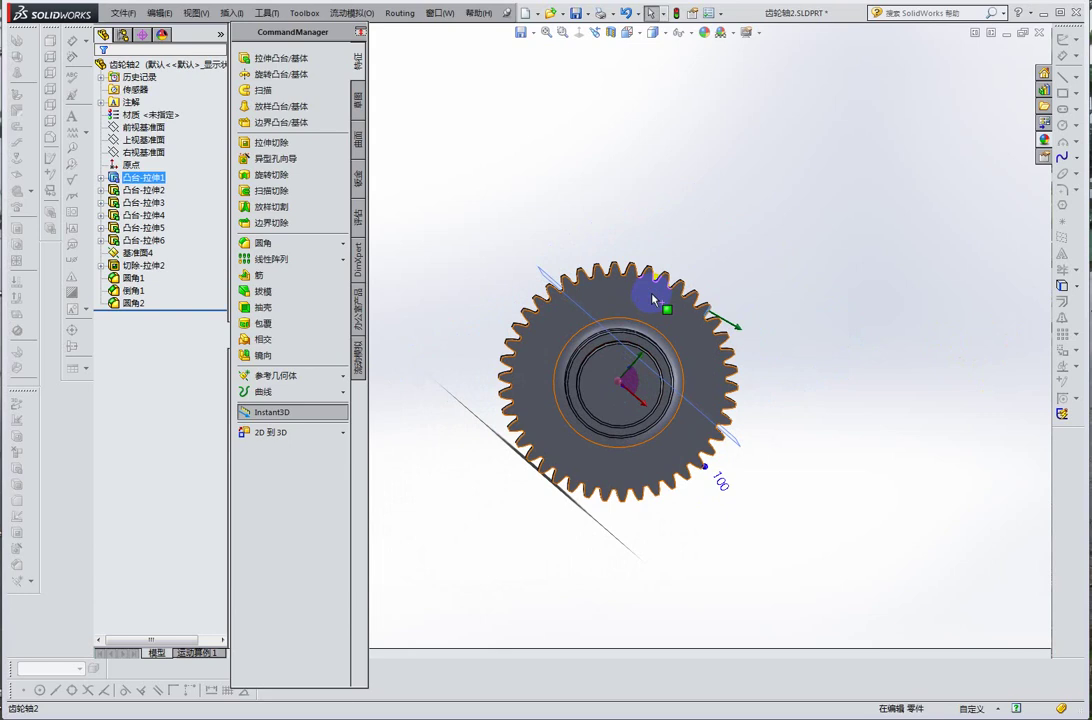
pyautogui.moveTo(731, 285); pyautogui.dragTo(782, 313, button='middle')
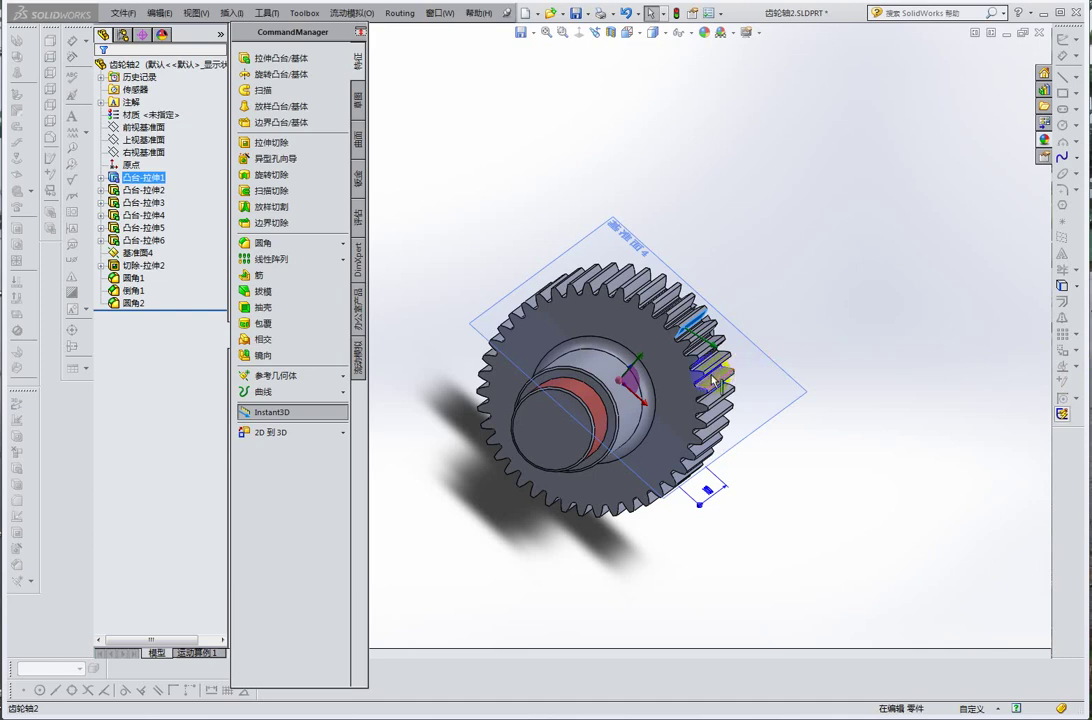
pyautogui.moveTo(561, 314); pyautogui.dragTo(1047, 378, button='middle')
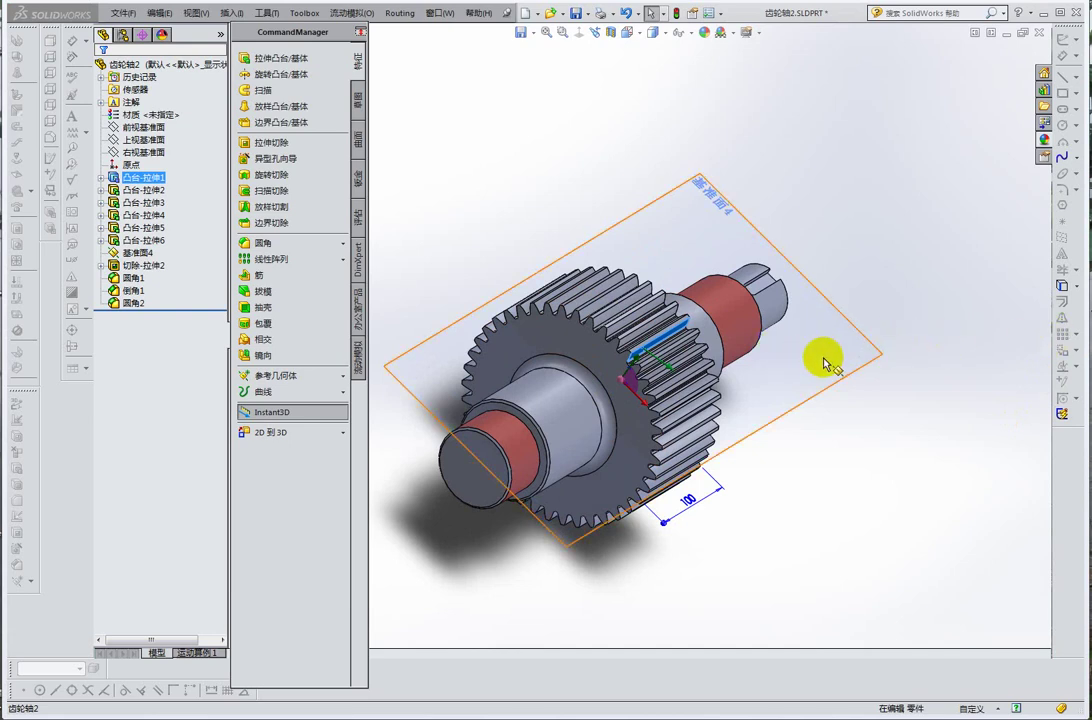
pyautogui.moveTo(712, 371); pyautogui.dragTo(731, 297, button='middle')
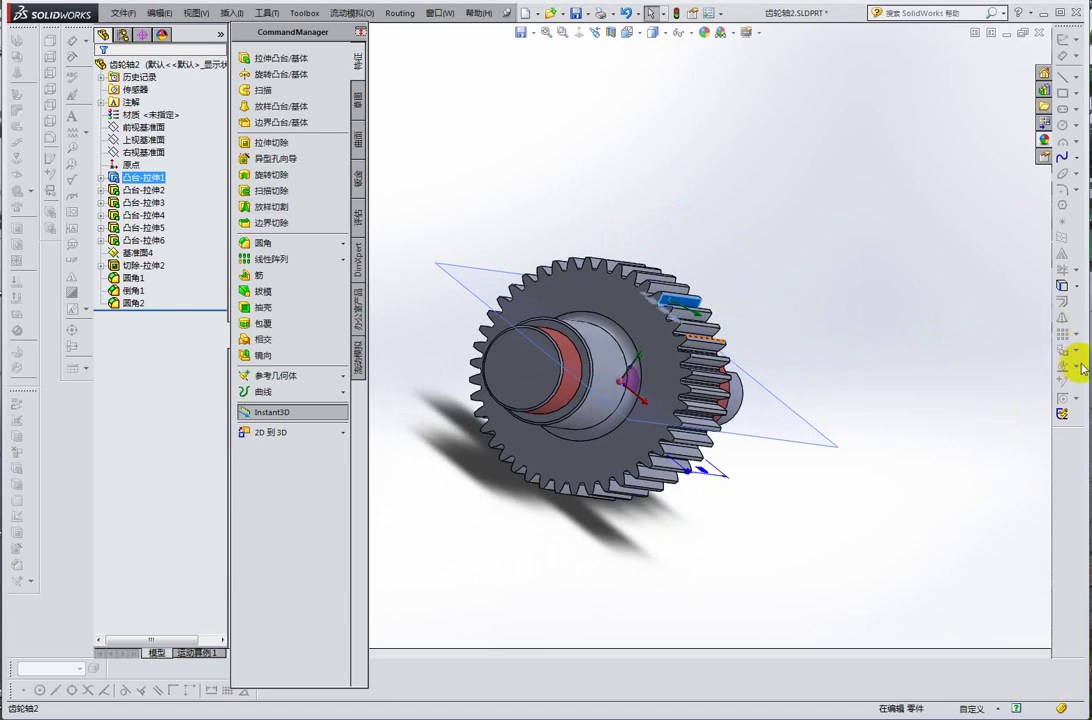